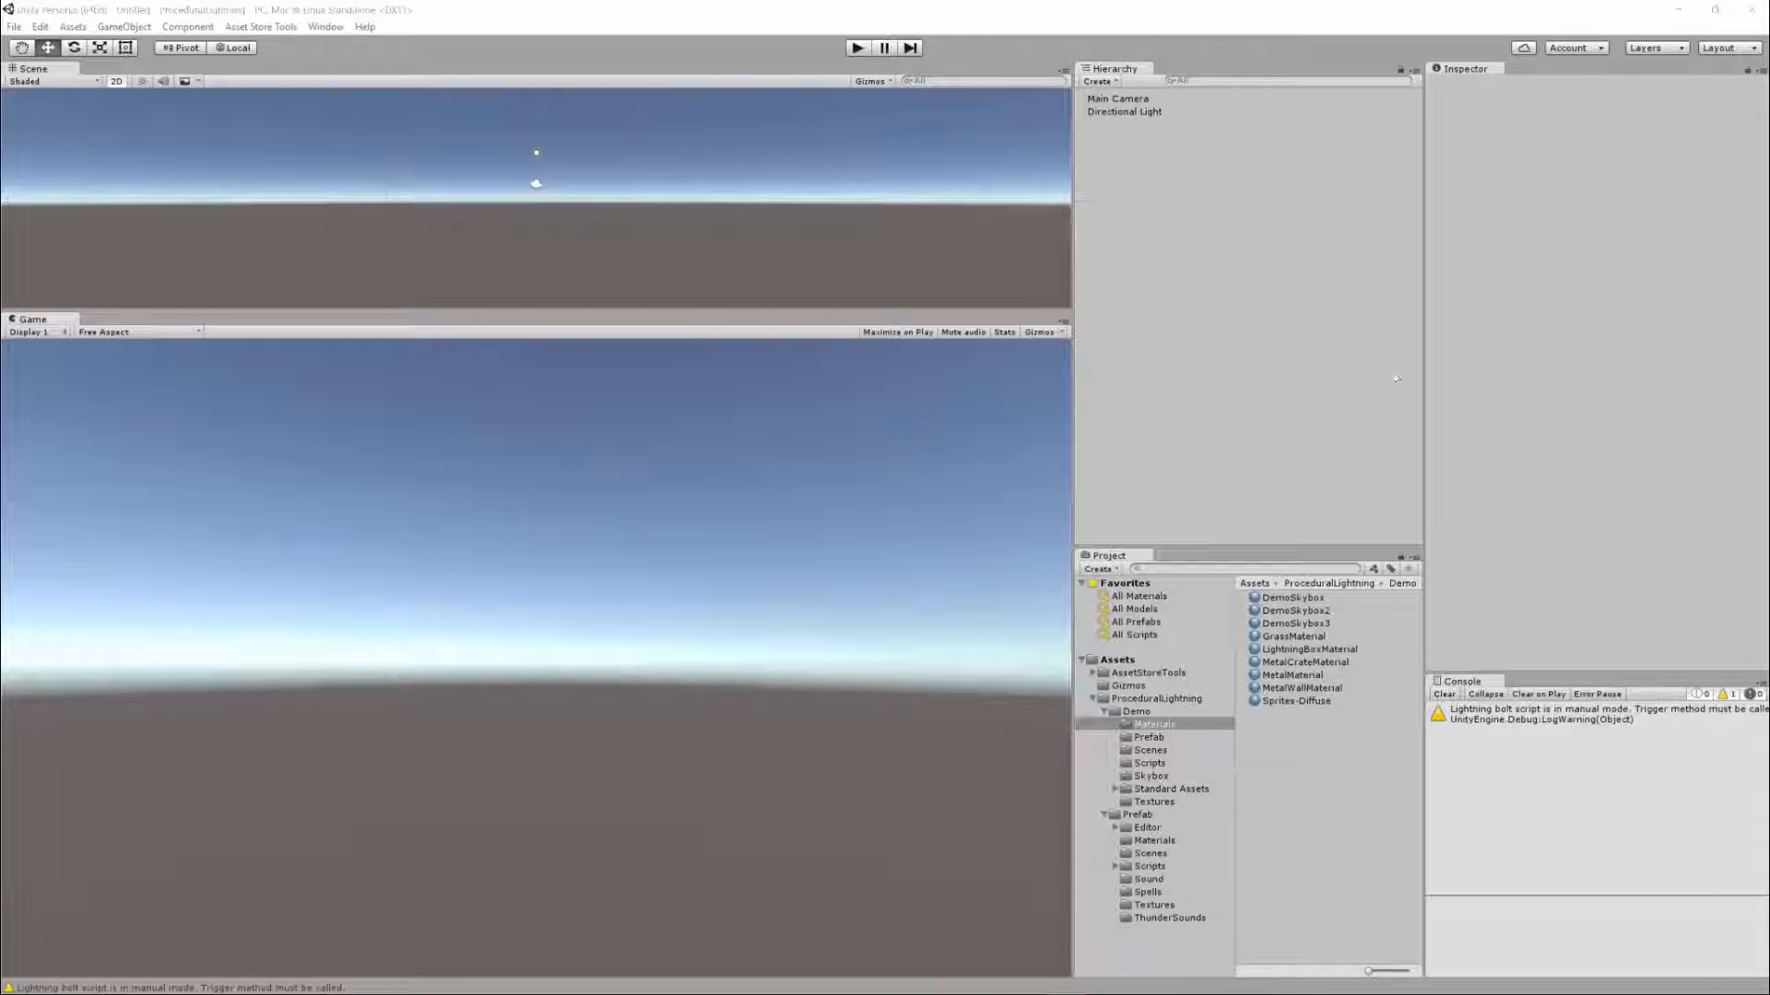
Delete the Directional Light from the scene
{"action": "left_click", "coordinate": [1116, 112]}
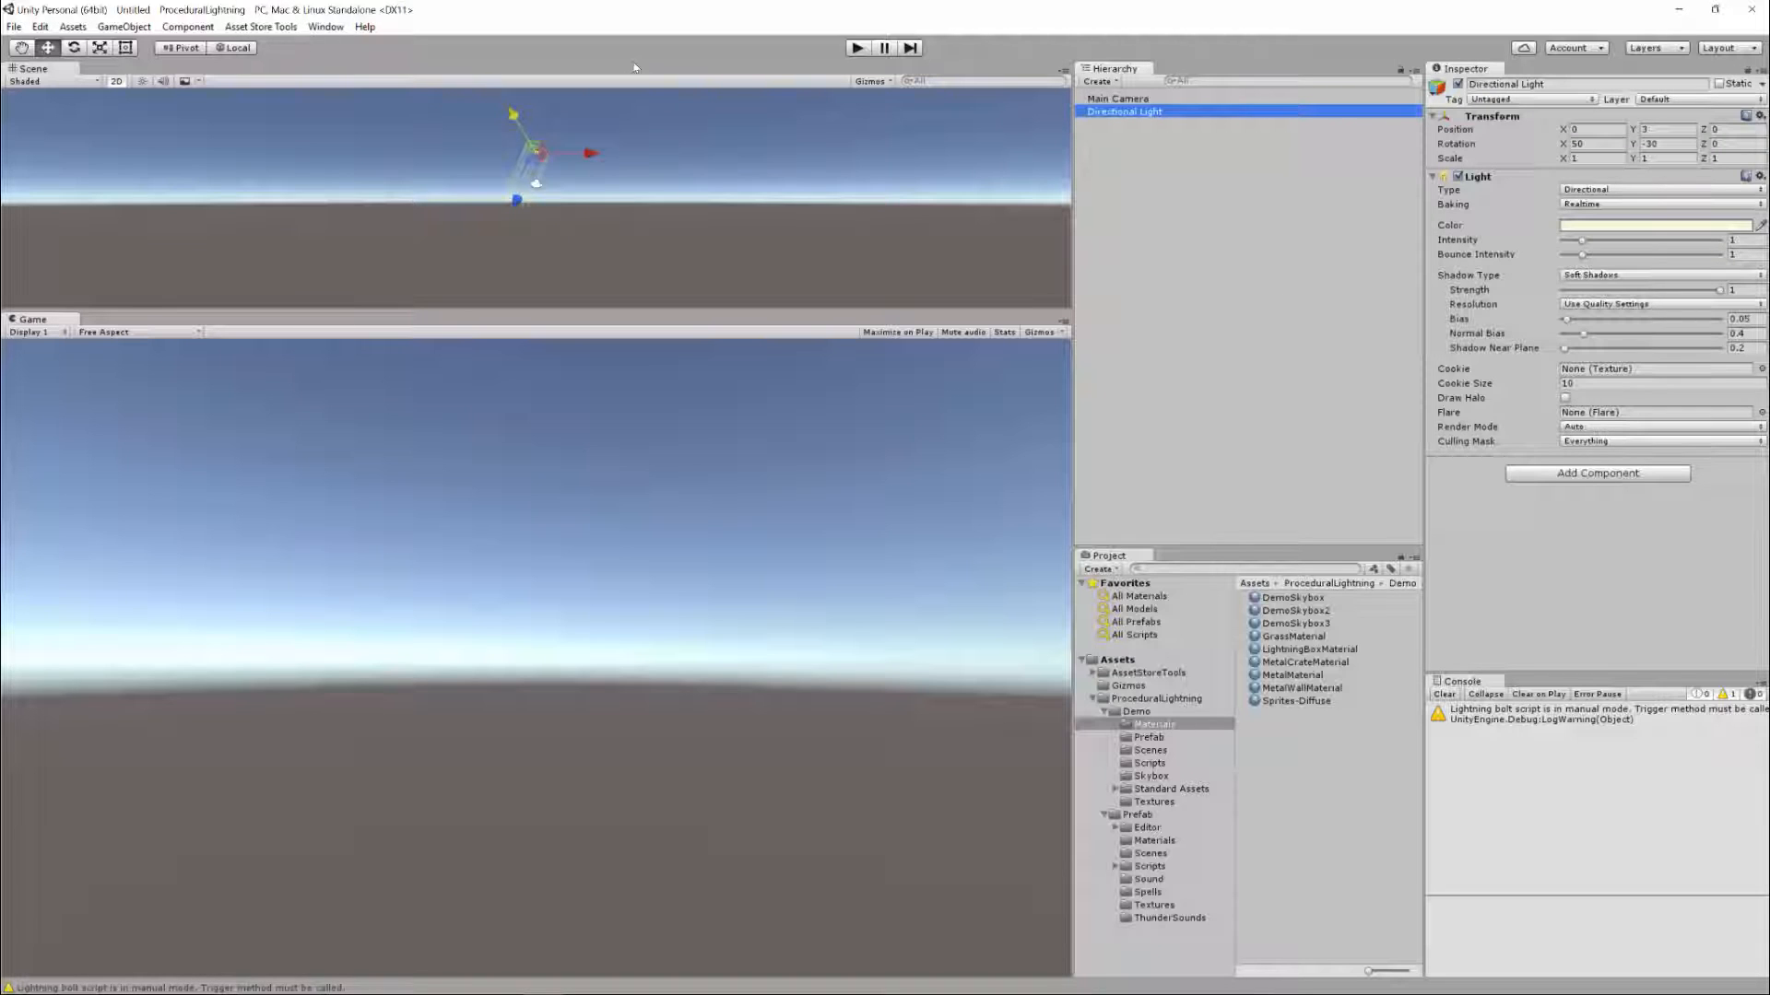
{"action": "key", "text": "Delete"}
Set the Main Camera to a Solid Color black background with alpha 255 and Orthographic projection
{"action": "left_click", "coordinate": [1115, 98]}
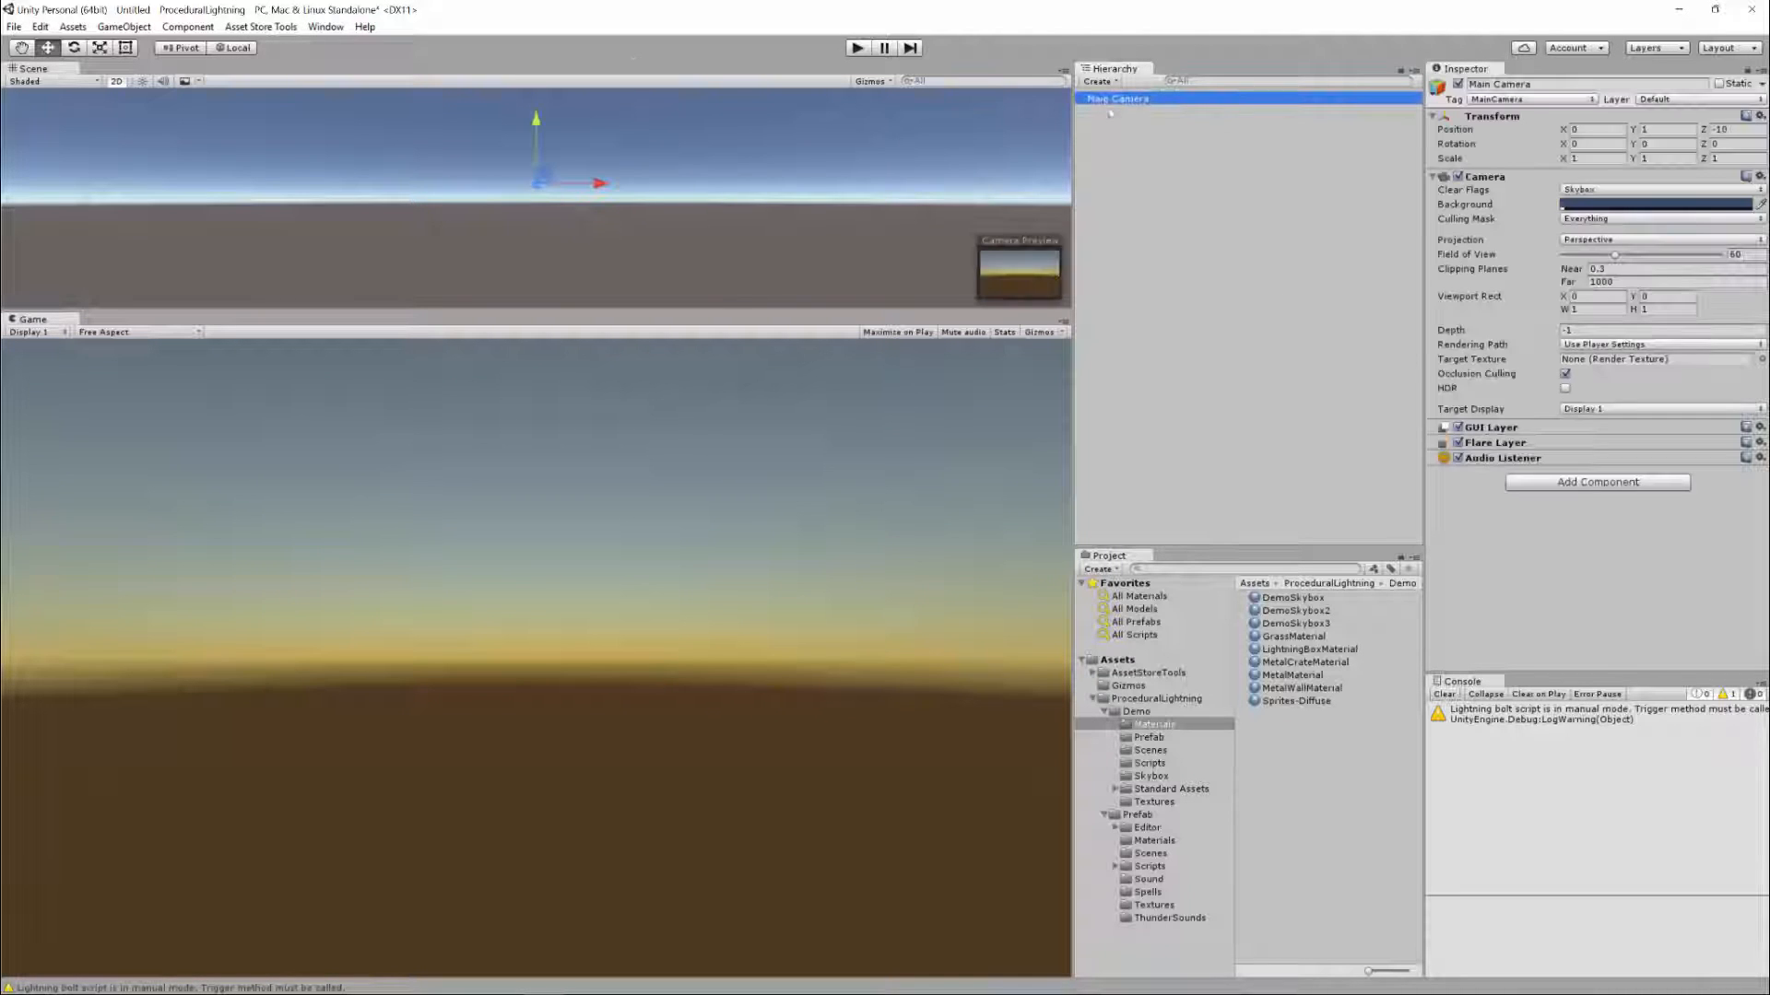
{"action": "left_click", "coordinate": [1586, 189]}
{"action": "left_click", "coordinate": [1610, 224]}
{"action": "left_click", "coordinate": [1655, 204]}
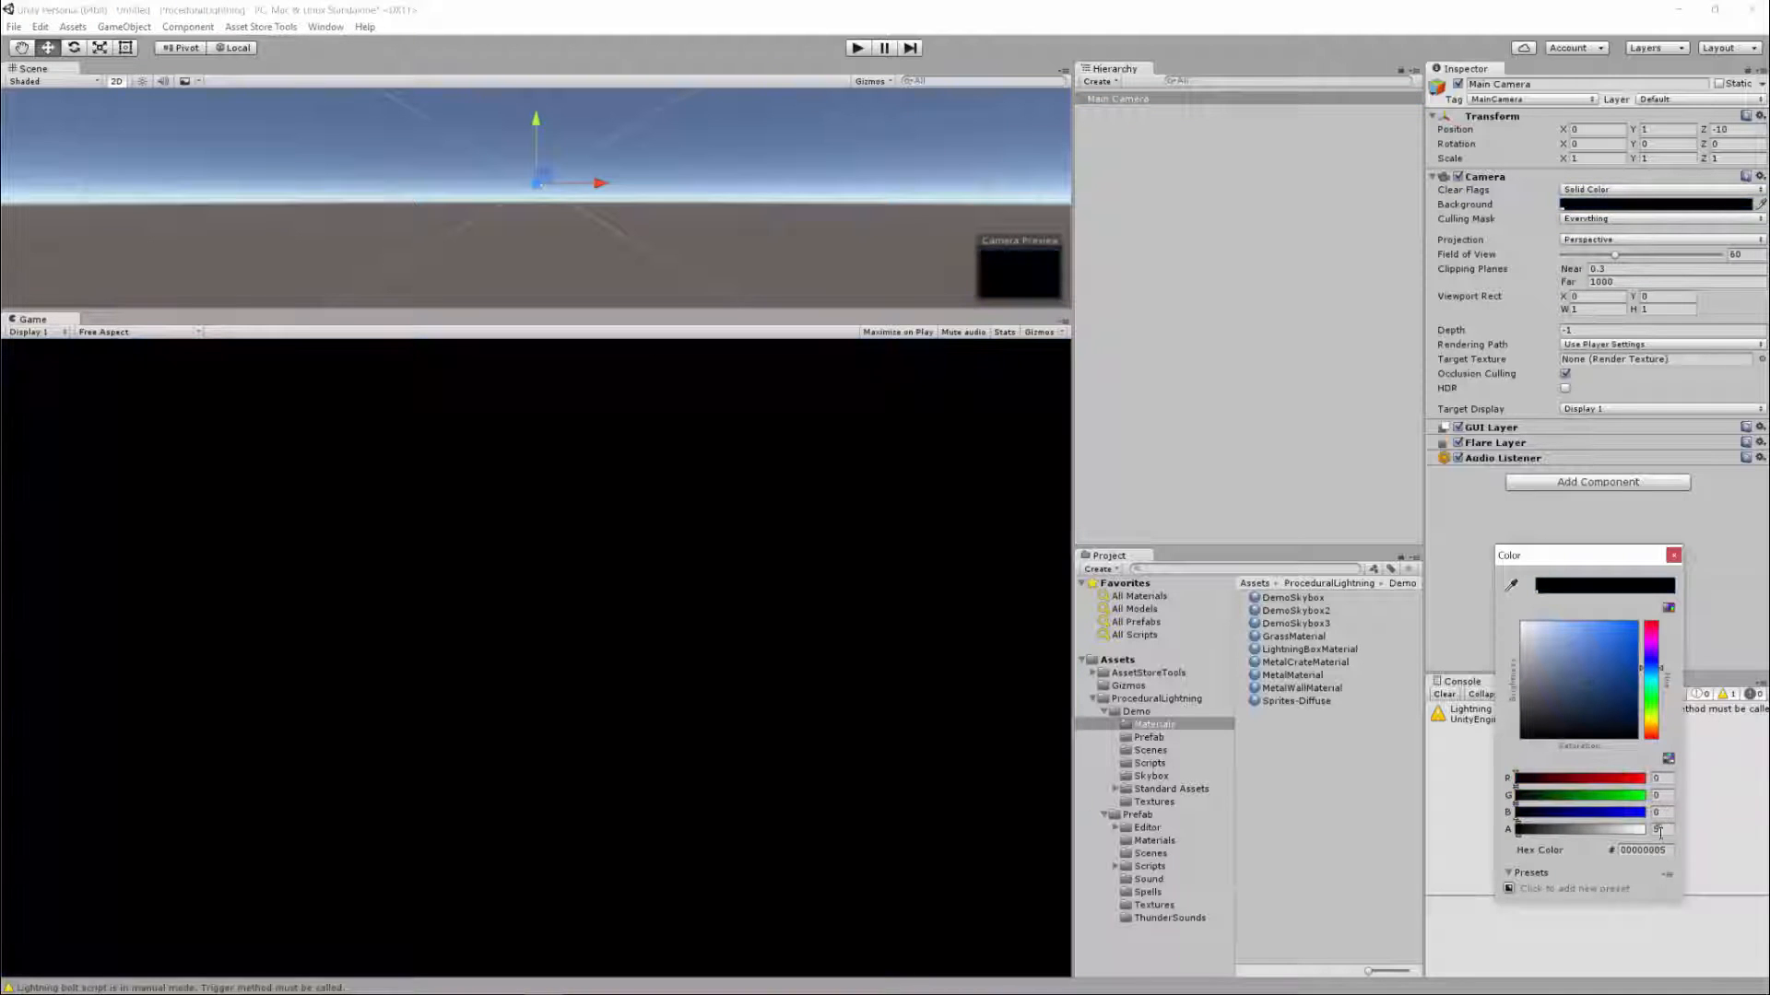
{"action": "left_click", "coordinate": [1662, 830]}
{"action": "type", "text": "255"}
{"action": "left_click", "coordinate": [1673, 556]}
{"action": "left_click", "coordinate": [1613, 238]}
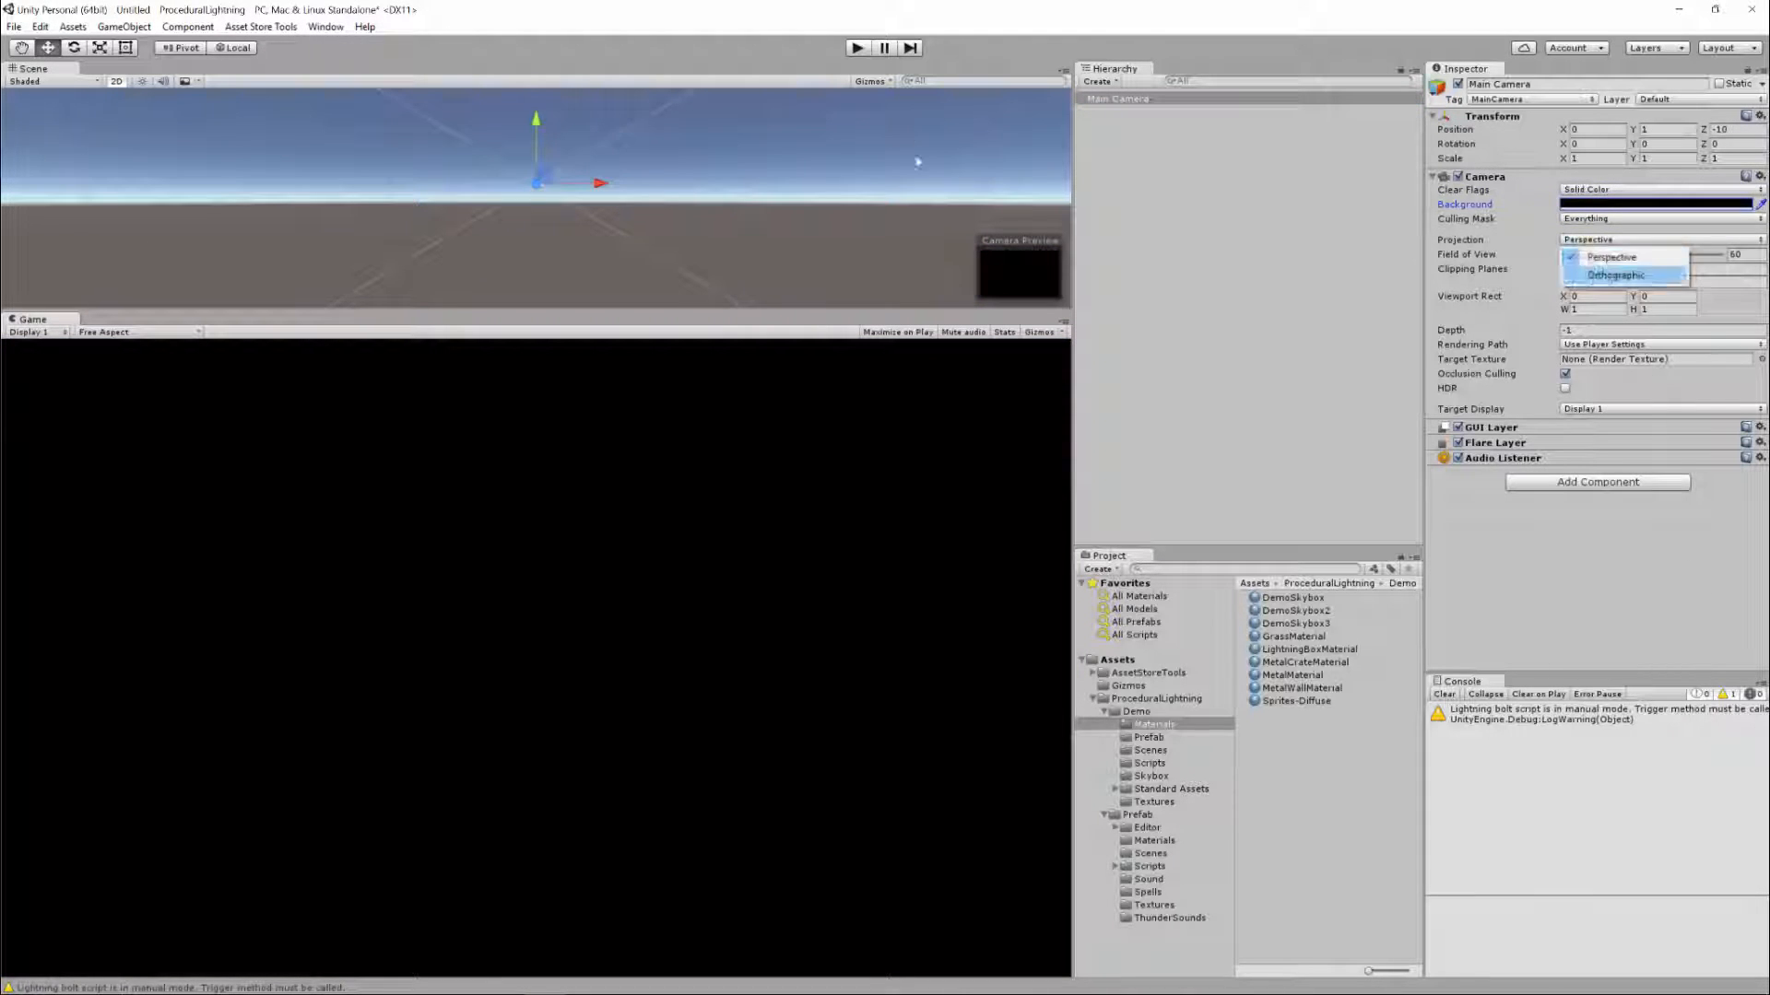
{"action": "left_click", "coordinate": [1604, 265]}
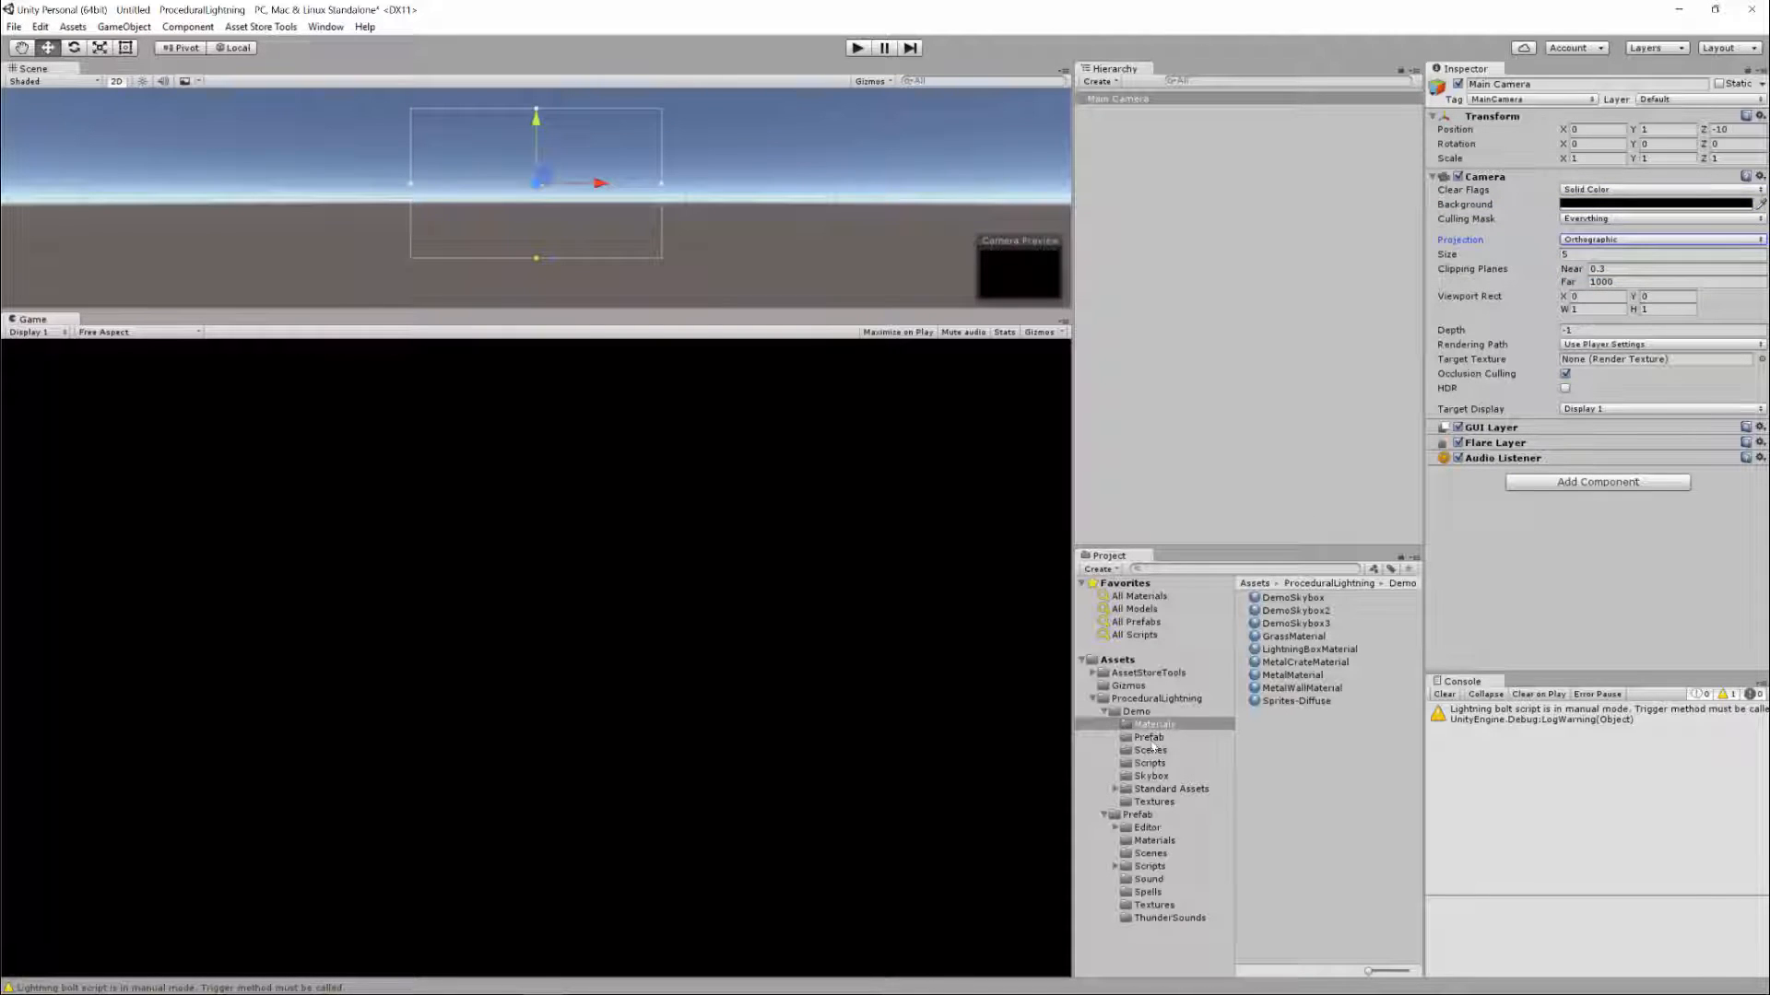
Add LightningBoltPrefab from the ProceduralLightning Prefab folder to the scene hierarchy and look over its script properties
{"action": "left_click", "coordinate": [1107, 712]}
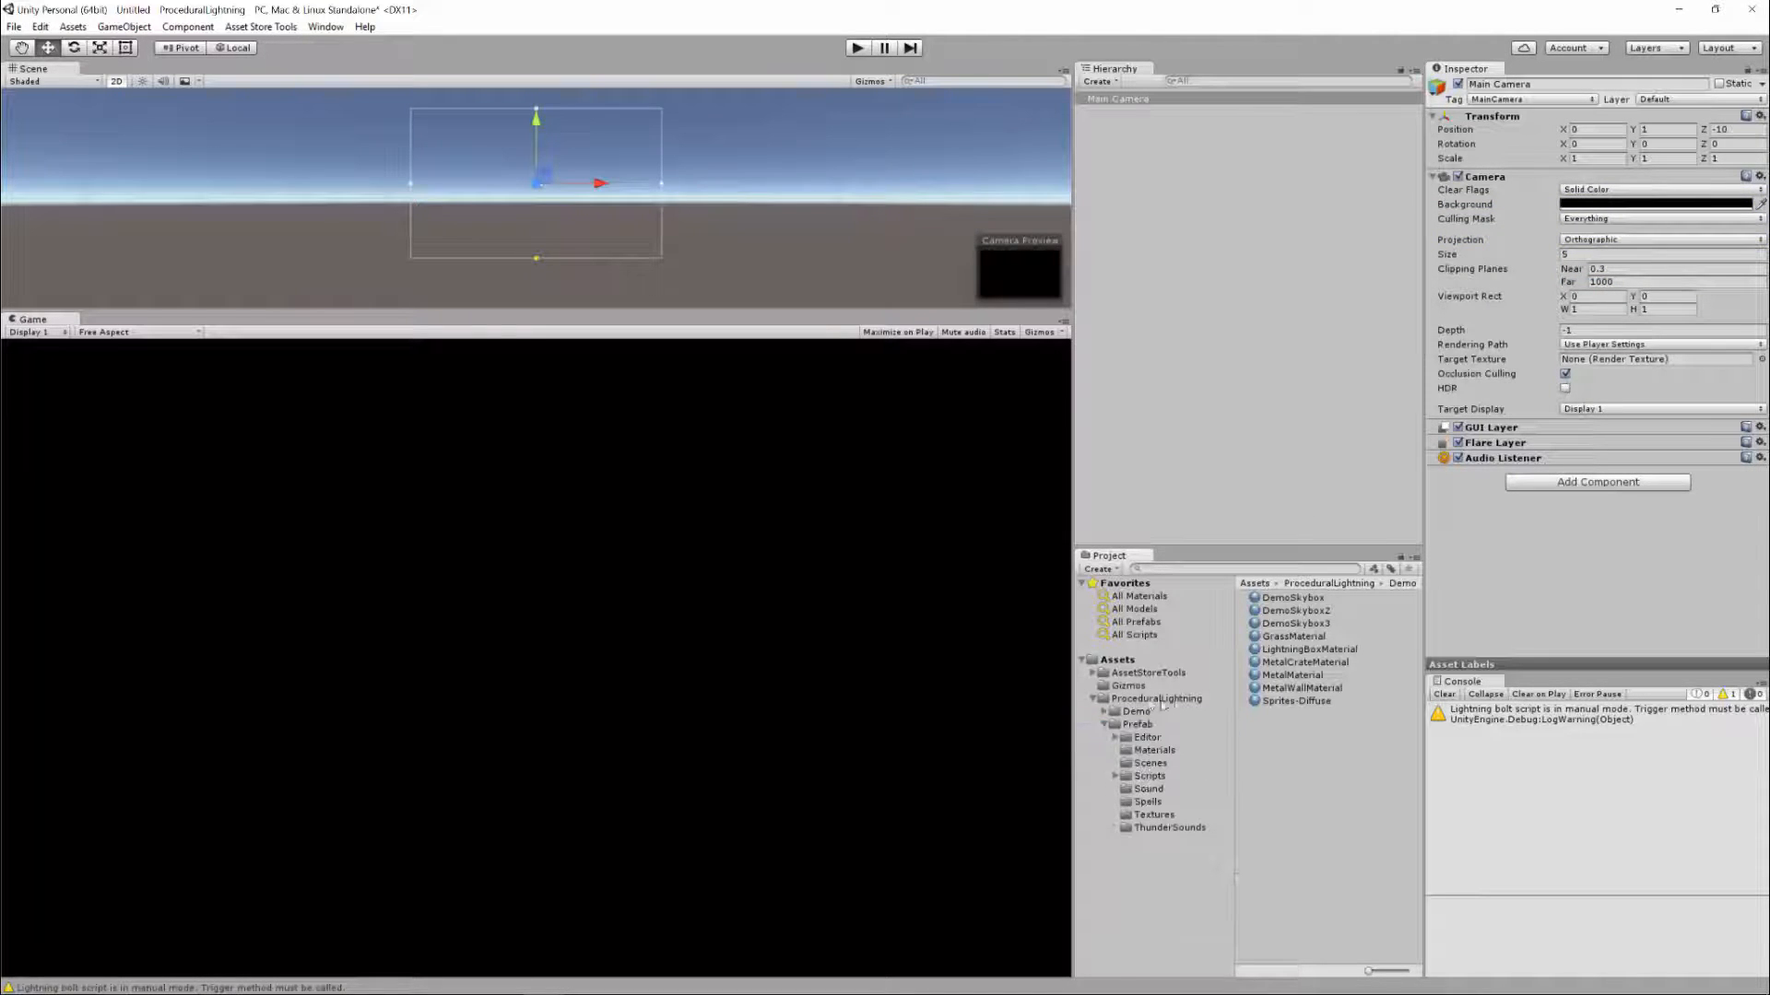
{"action": "left_click", "coordinate": [1139, 728]}
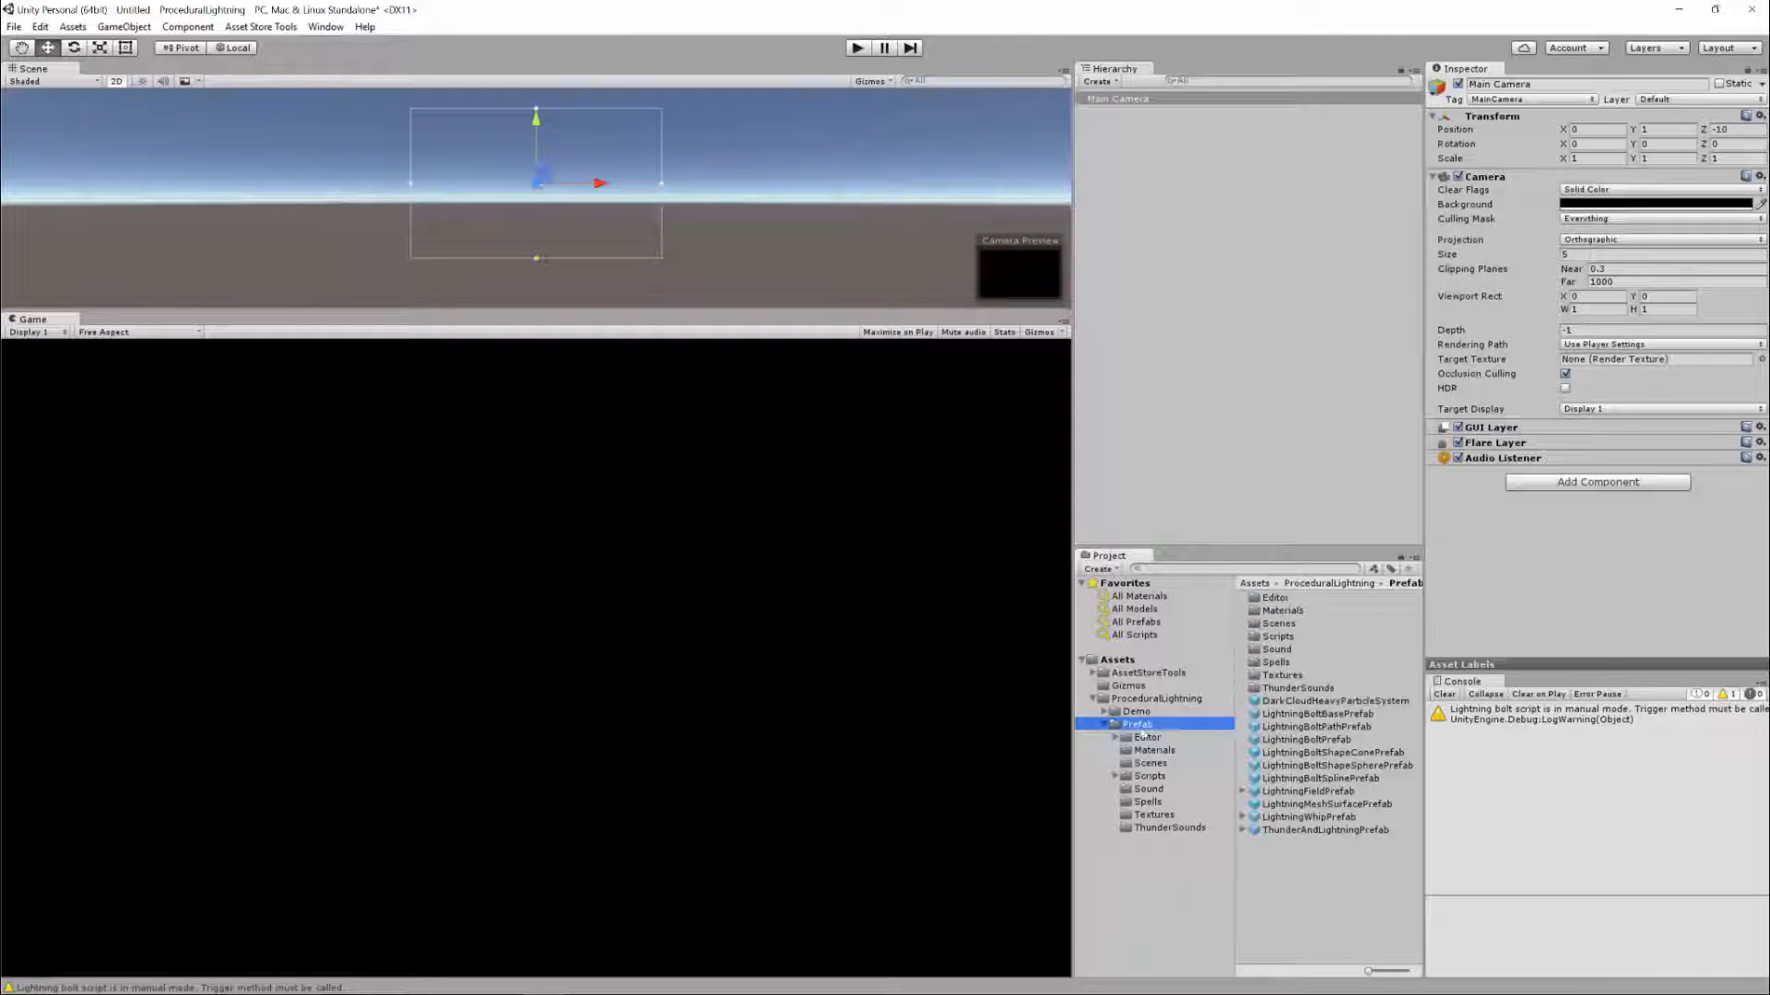
{"action": "left_click", "coordinate": [1306, 739]}
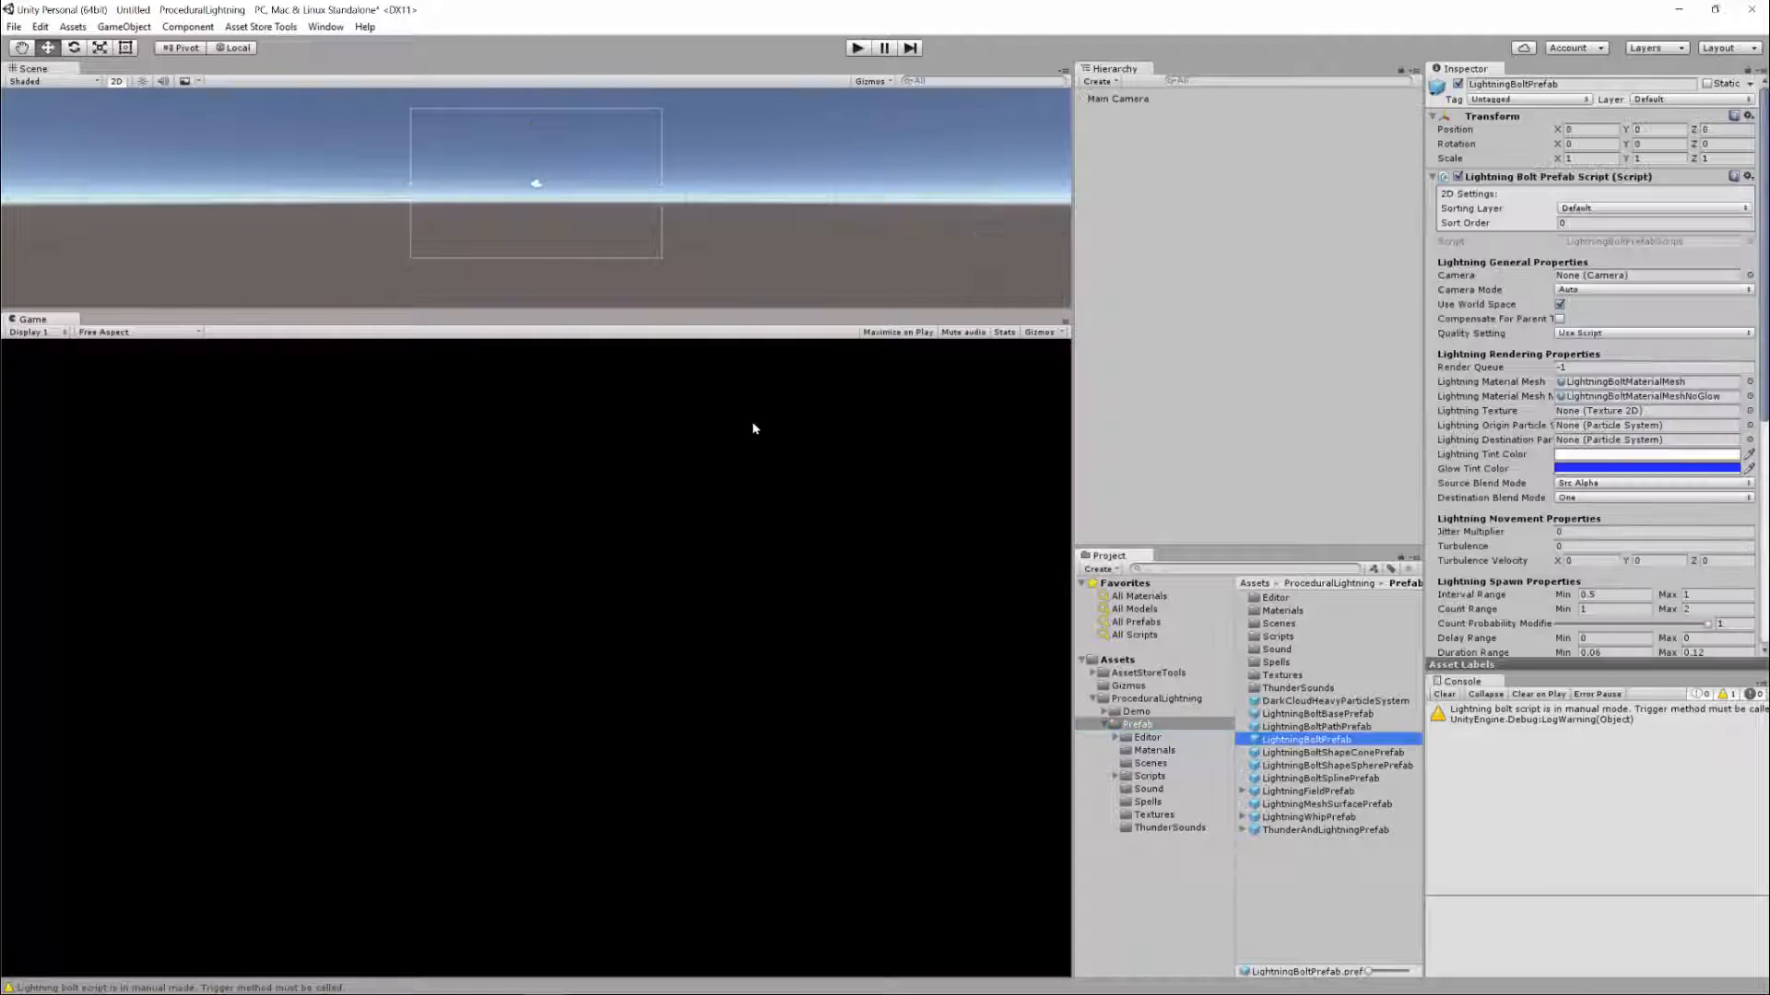
{"action": "left_click_drag", "start_coordinate": [753, 429], "coordinate": [1154, 311]}
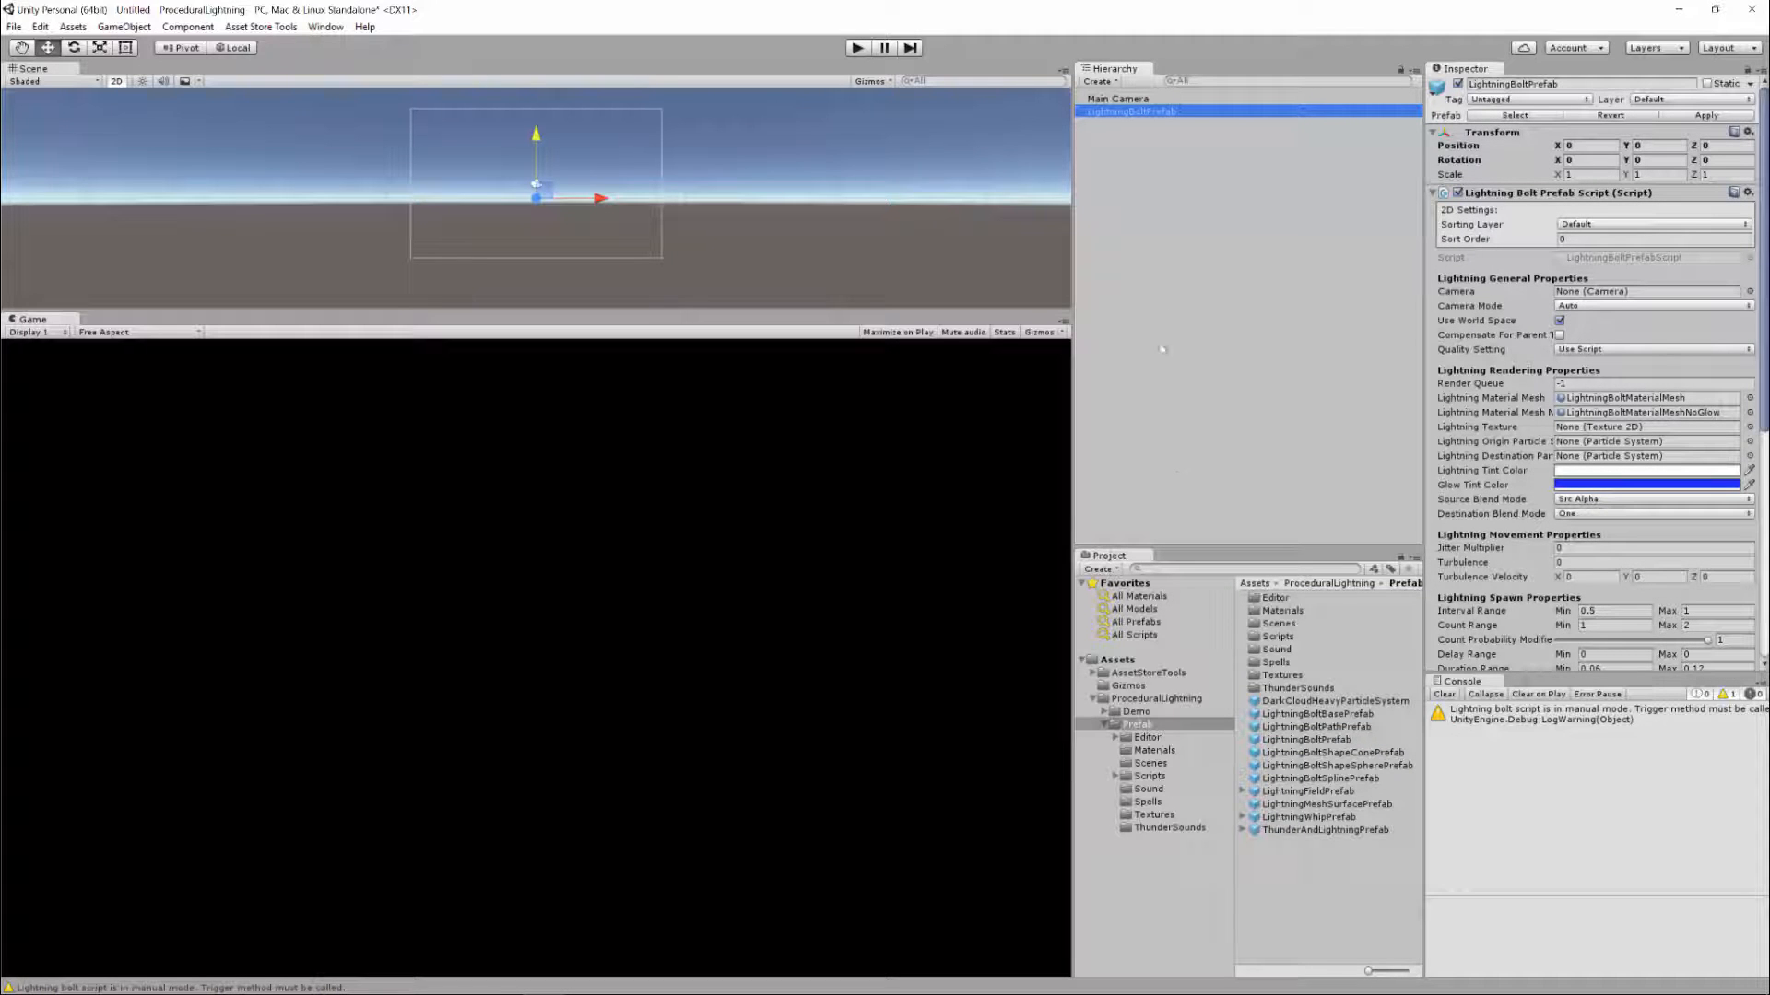
{"action": "scroll", "coordinate": [1635, 520], "scroll_direction": "down", "scroll_amount": 8}
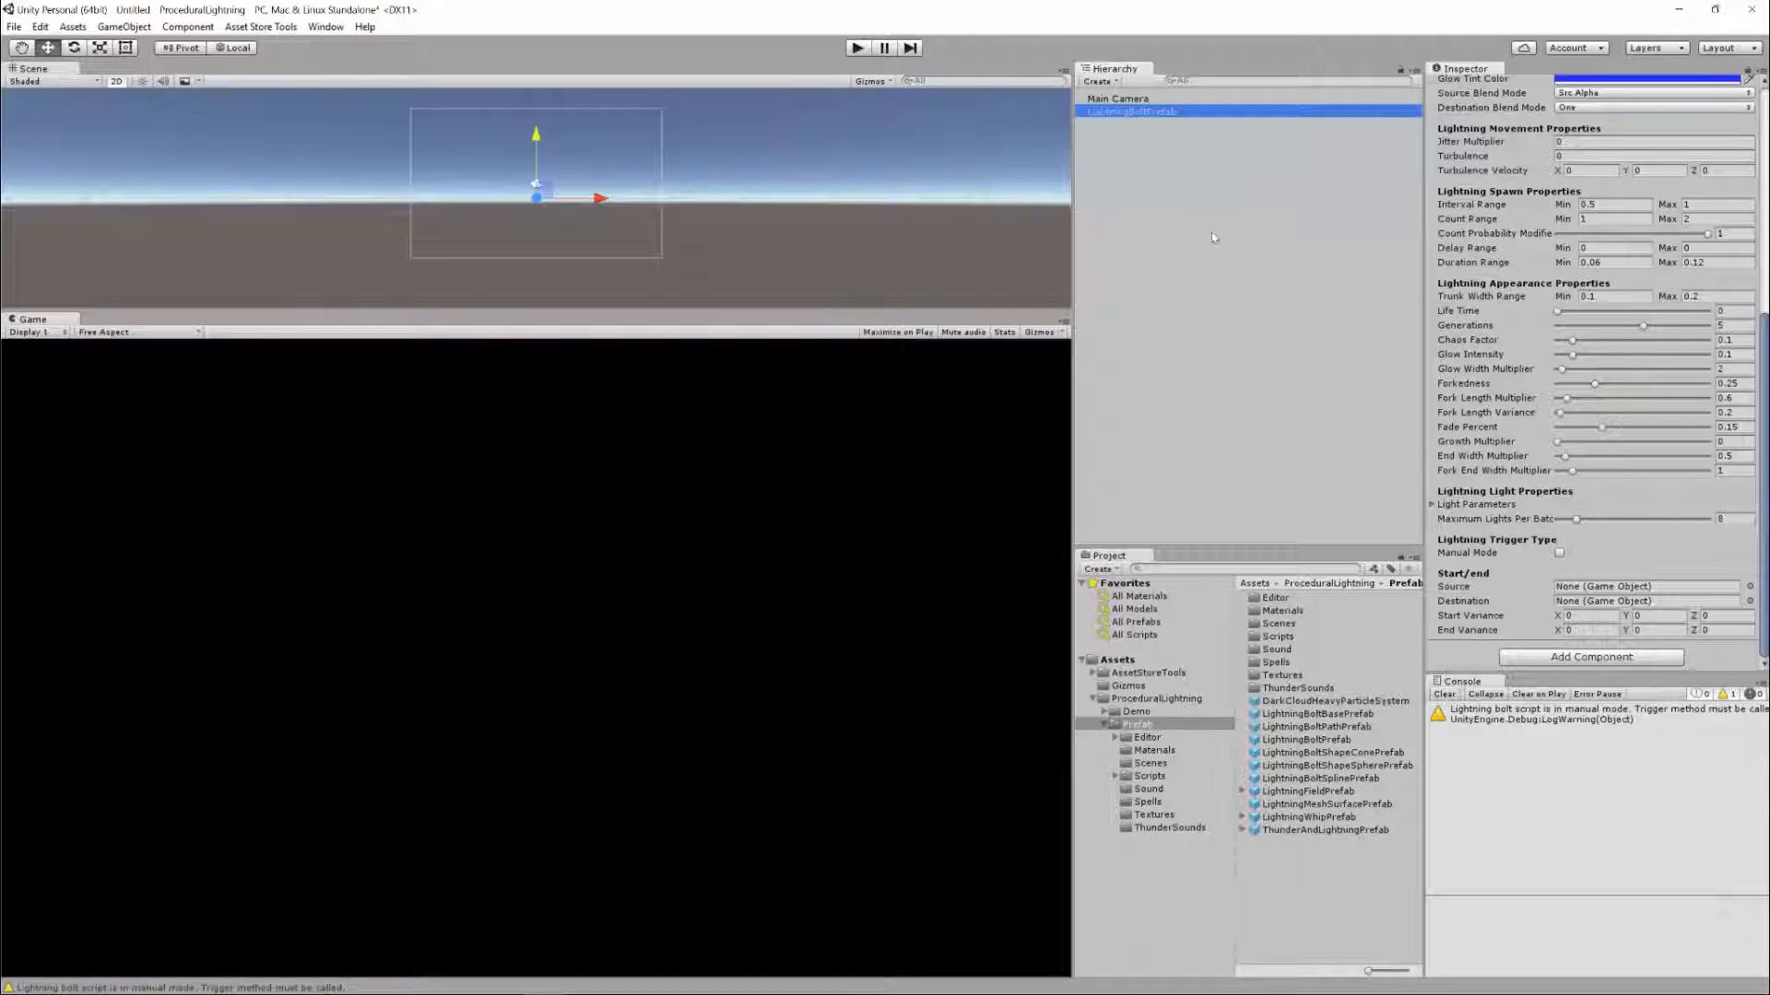
Create an empty root object named Lightning and make LightningBoltPrefab its child
{"action": "right_click", "coordinate": [1143, 190]}
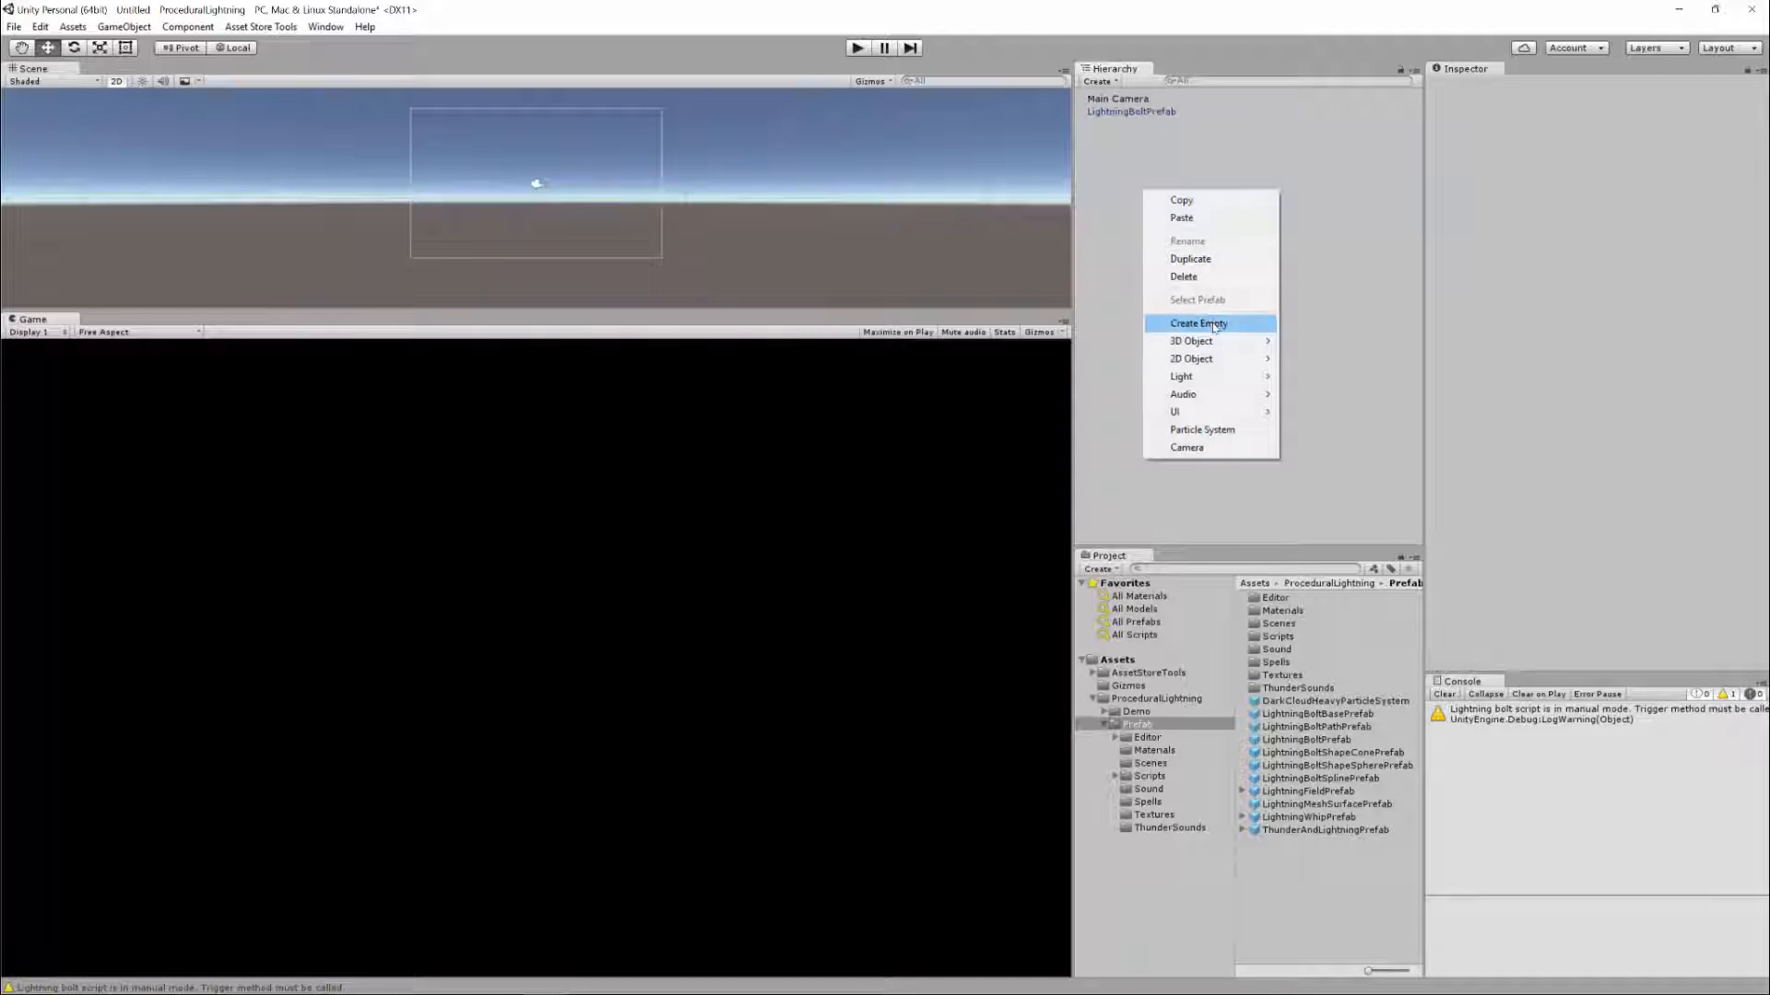
{"action": "left_click", "coordinate": [1211, 322]}
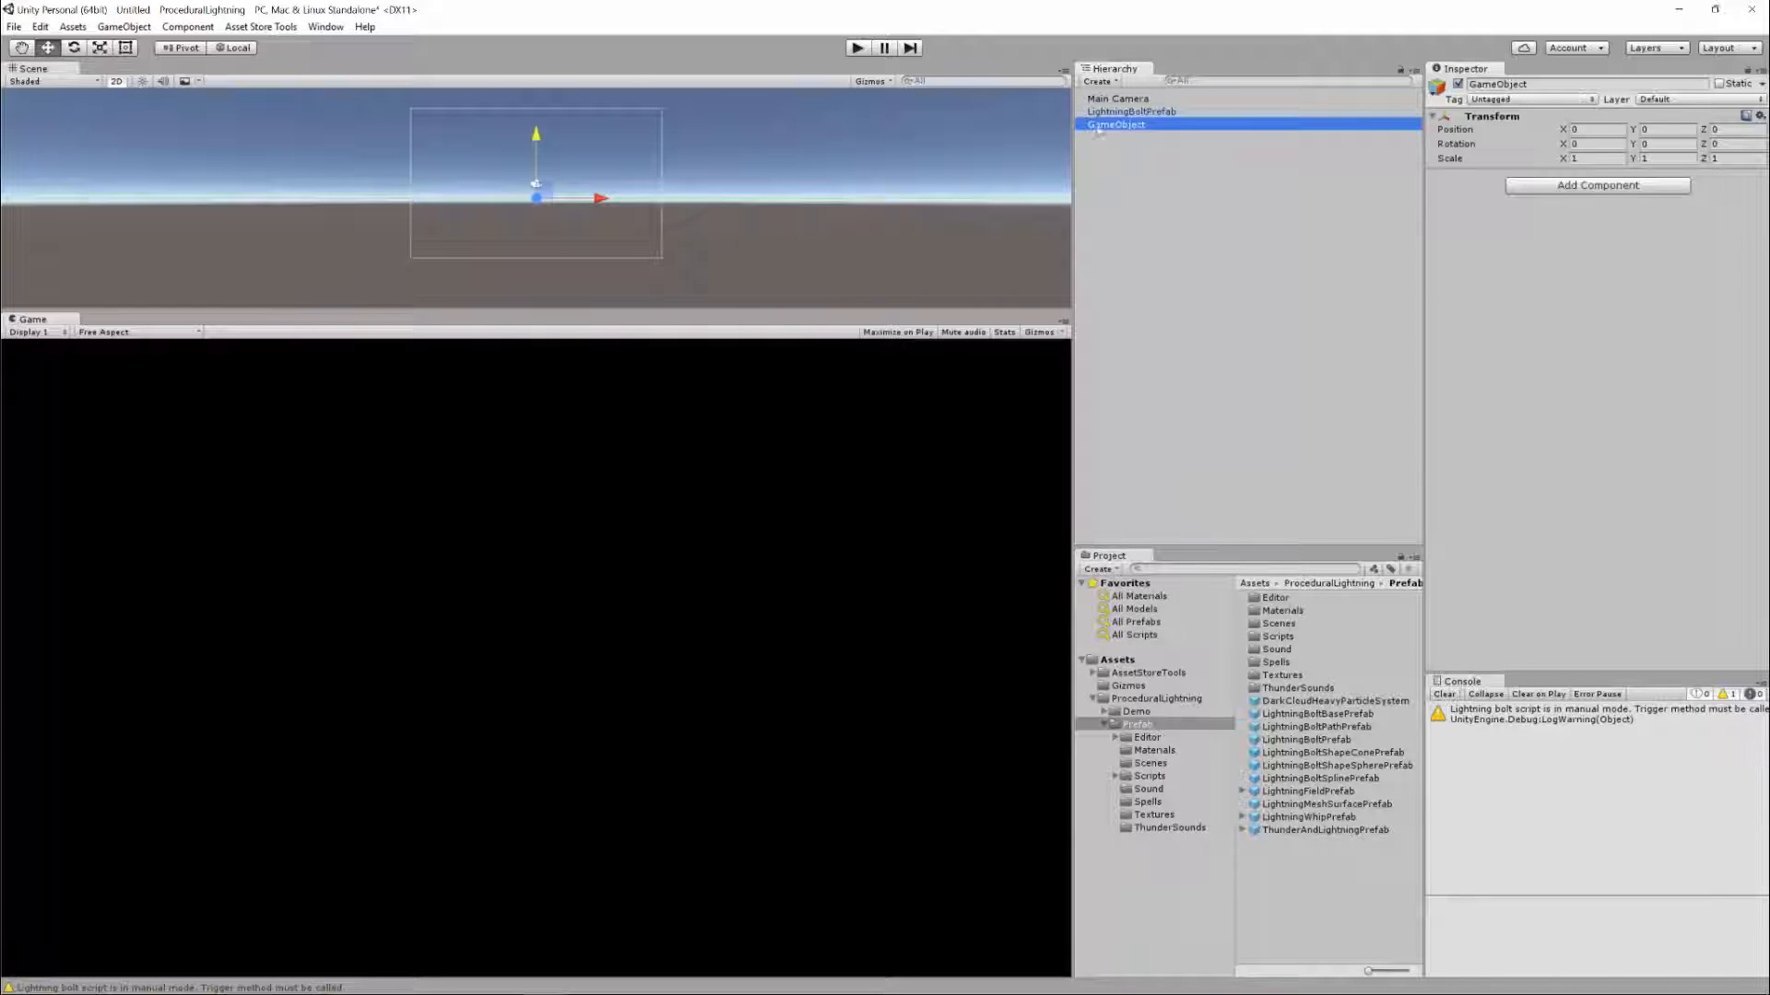
{"action": "key", "text": "F2"}
{"action": "type", "text": "Lightning"}
{"action": "key", "text": "Return"}
{"action": "left_click_drag", "start_coordinate": [1114, 126], "coordinate": [1115, 127]}
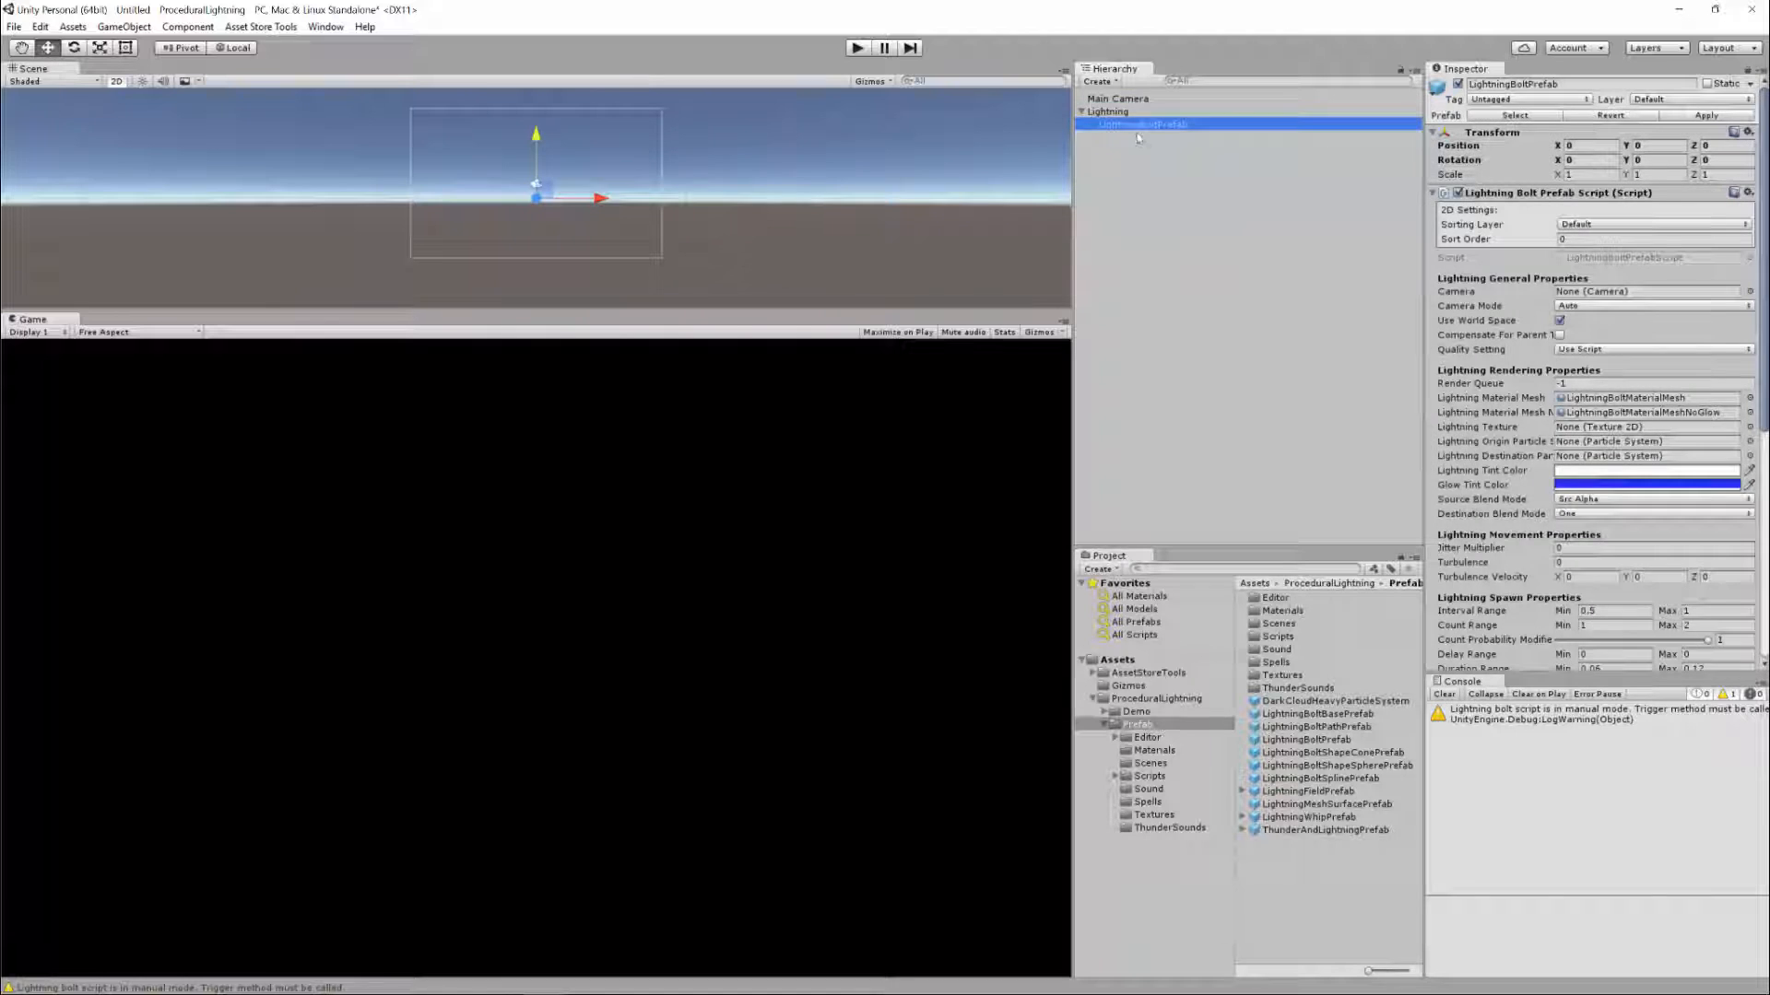
Create an empty child object named Start under Lightning
{"action": "right_click", "coordinate": [1114, 111]}
{"action": "left_click", "coordinate": [1182, 247]}
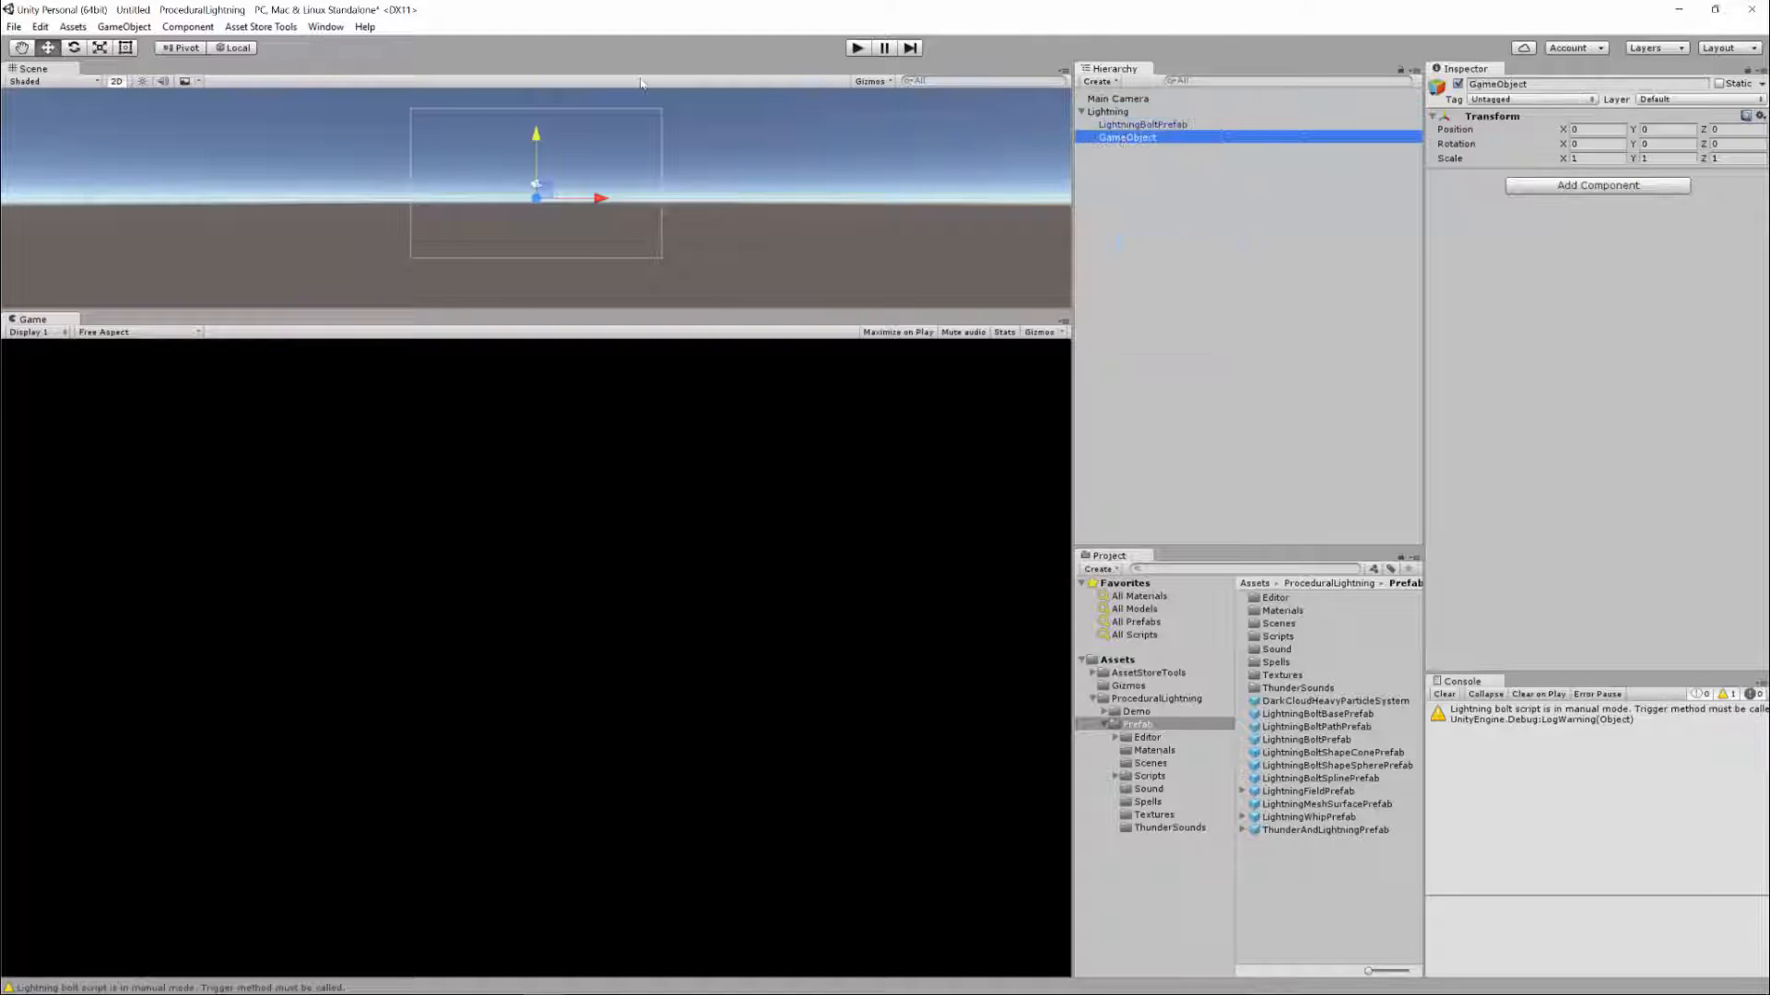
{"action": "key", "text": "F2"}
{"action": "type", "text": "STar"}
{"action": "key", "text": "BackSpace"}
{"action": "key", "text": "BackSpace"}
{"action": "key", "text": "BackSpace"}
{"action": "type", "text": "tart"}
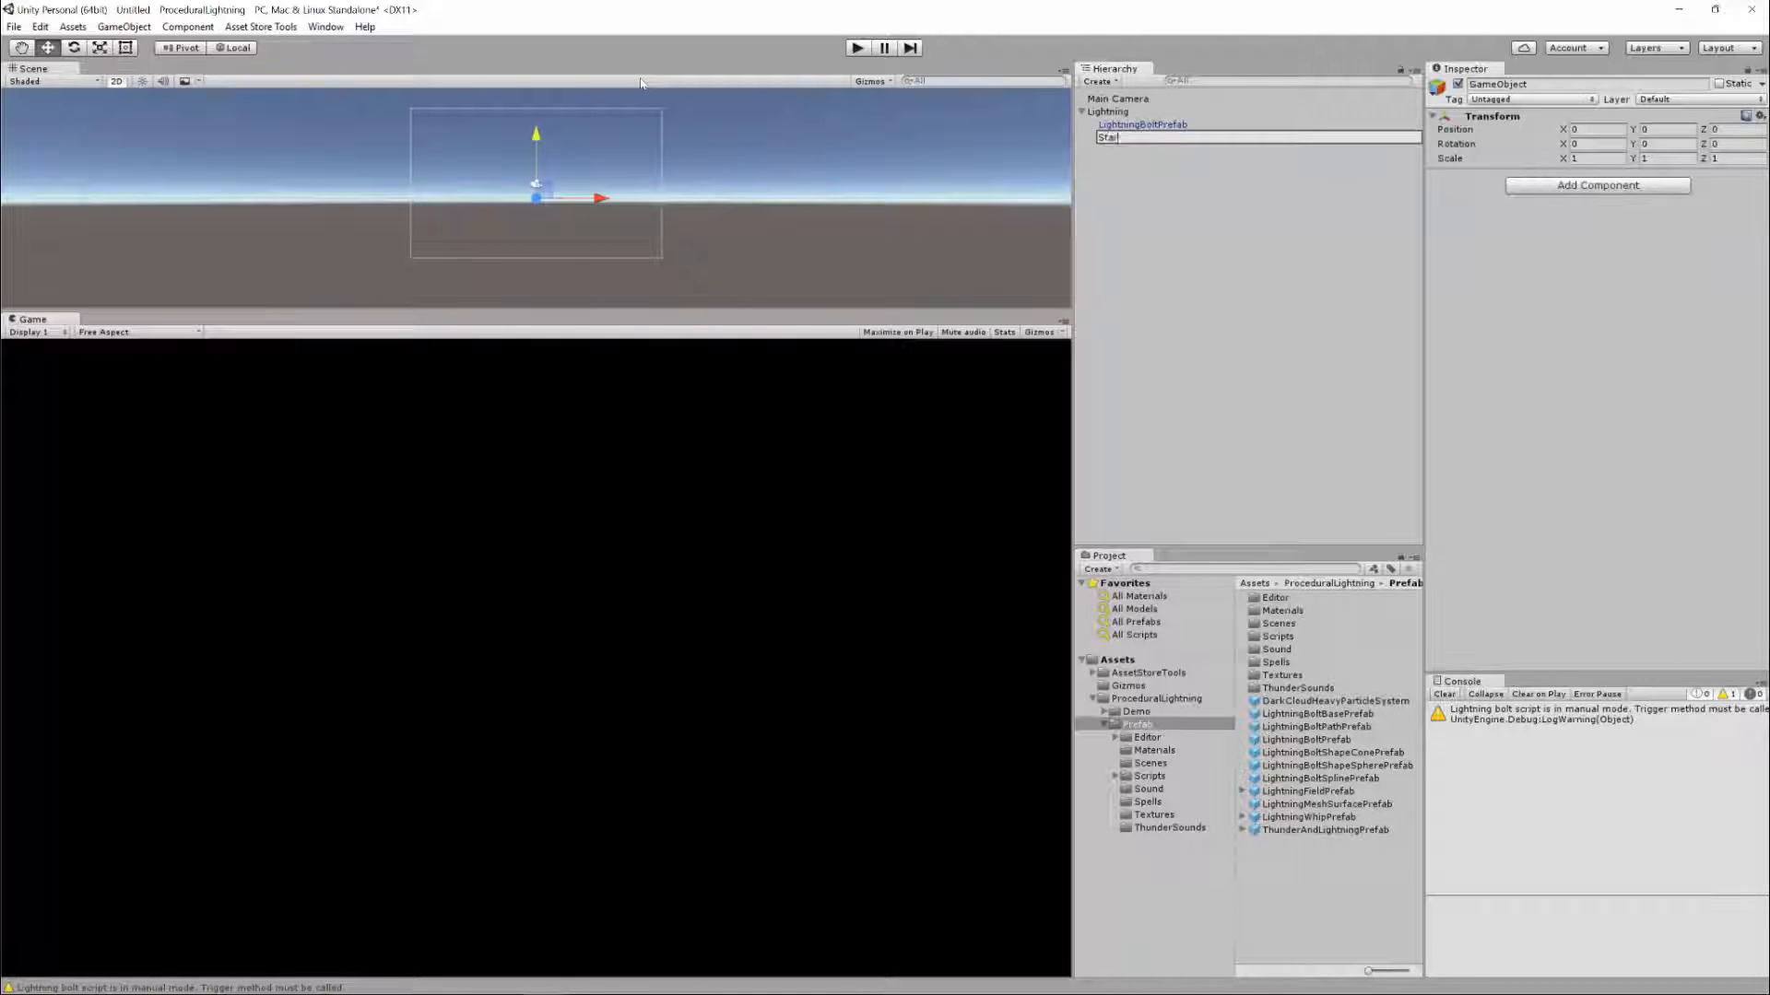
{"action": "key", "text": "Return"}
Create another empty child object under Lightning and name it End
{"action": "right_click", "coordinate": [1111, 112]}
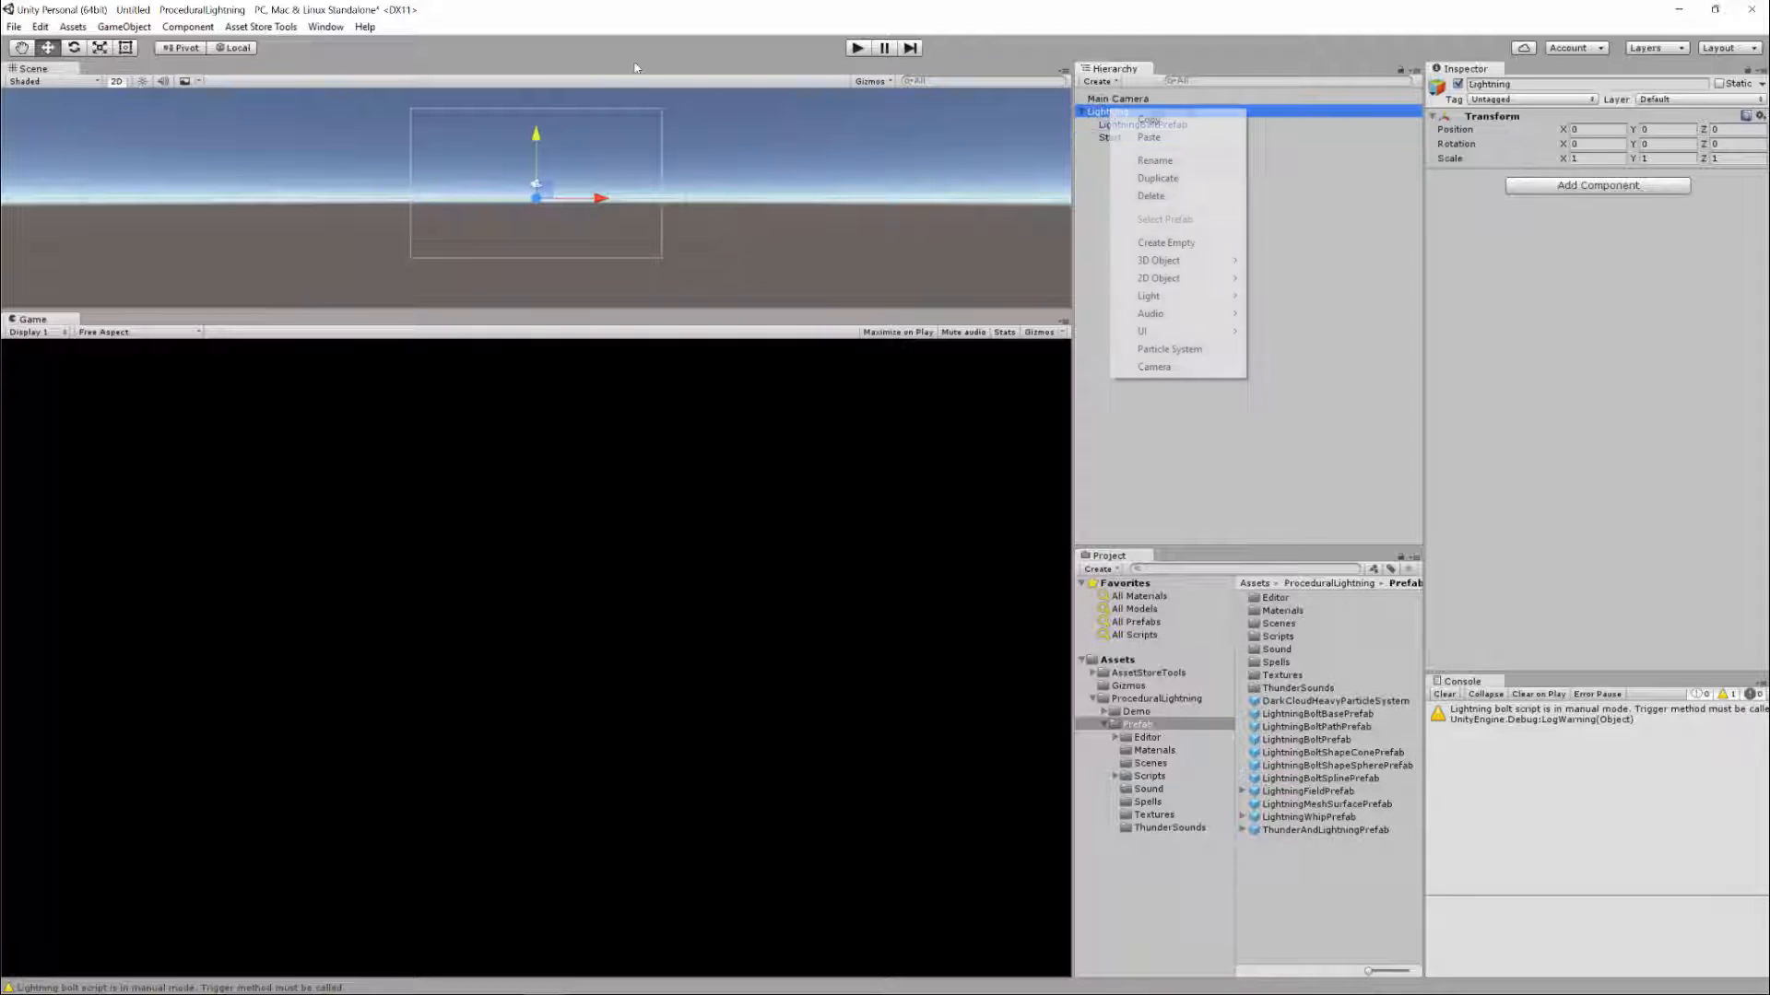
{"action": "left_click", "coordinate": [1175, 245]}
{"action": "key", "text": "F2"}
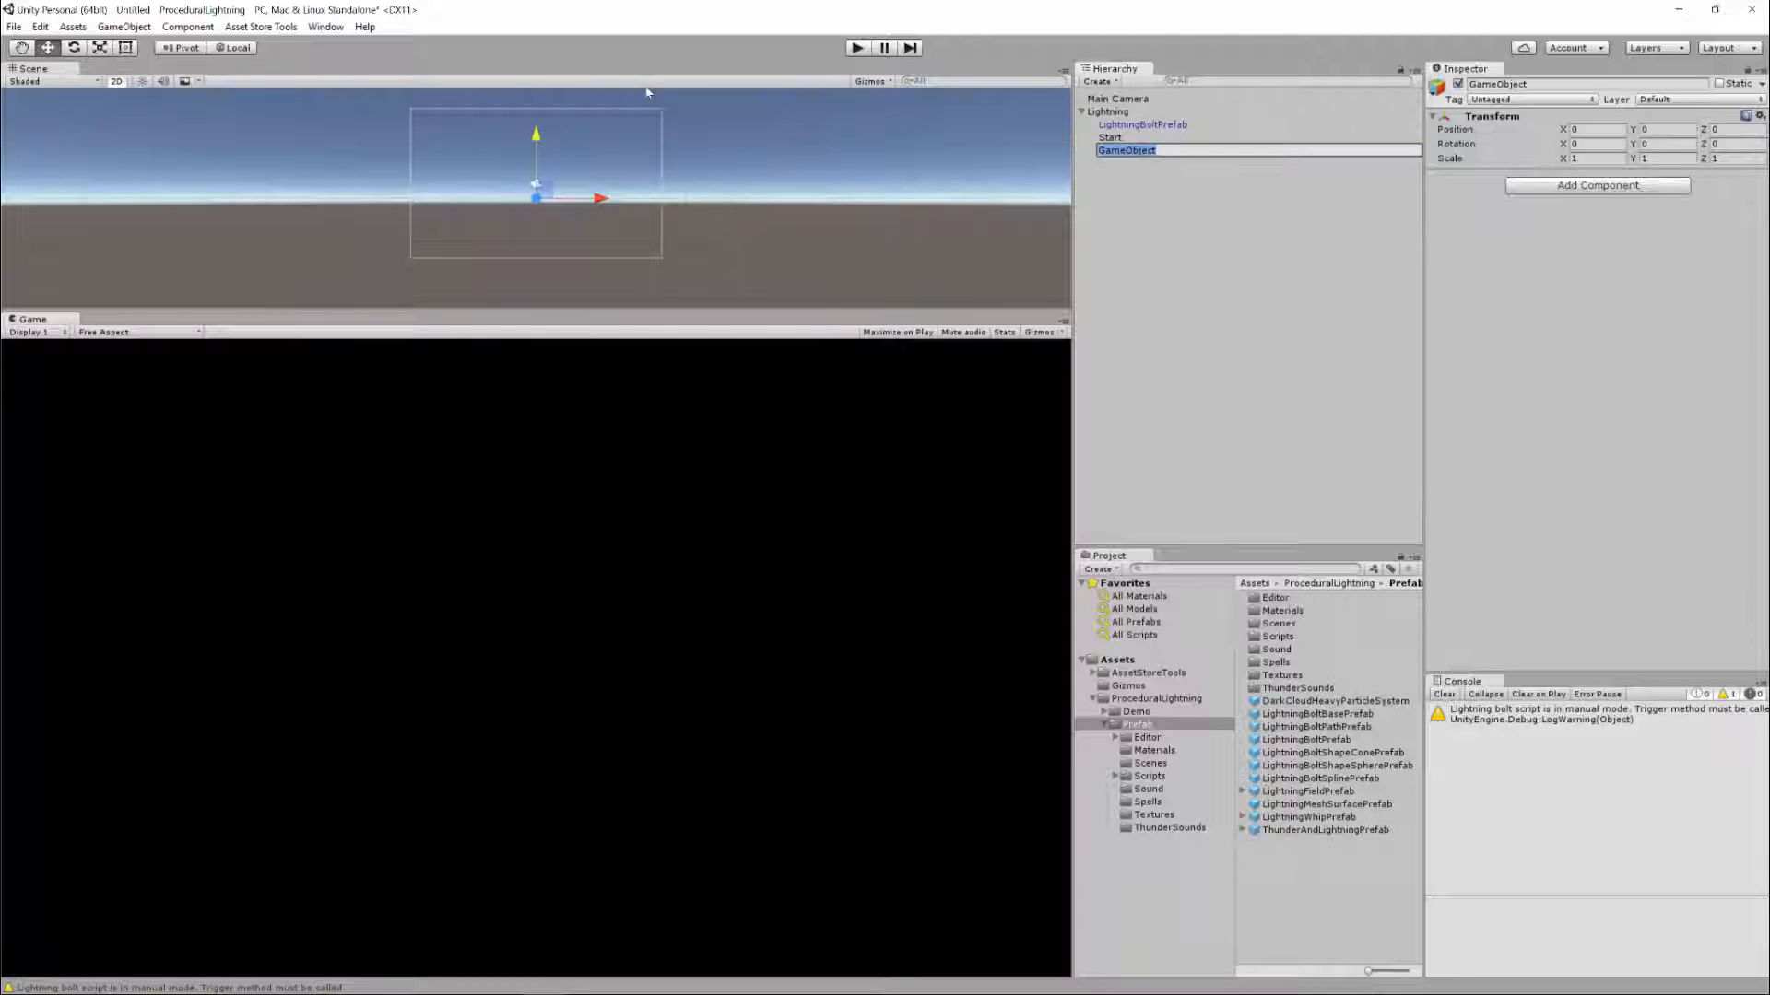
{"action": "type", "text": "End"}
{"action": "key", "text": "Return"}
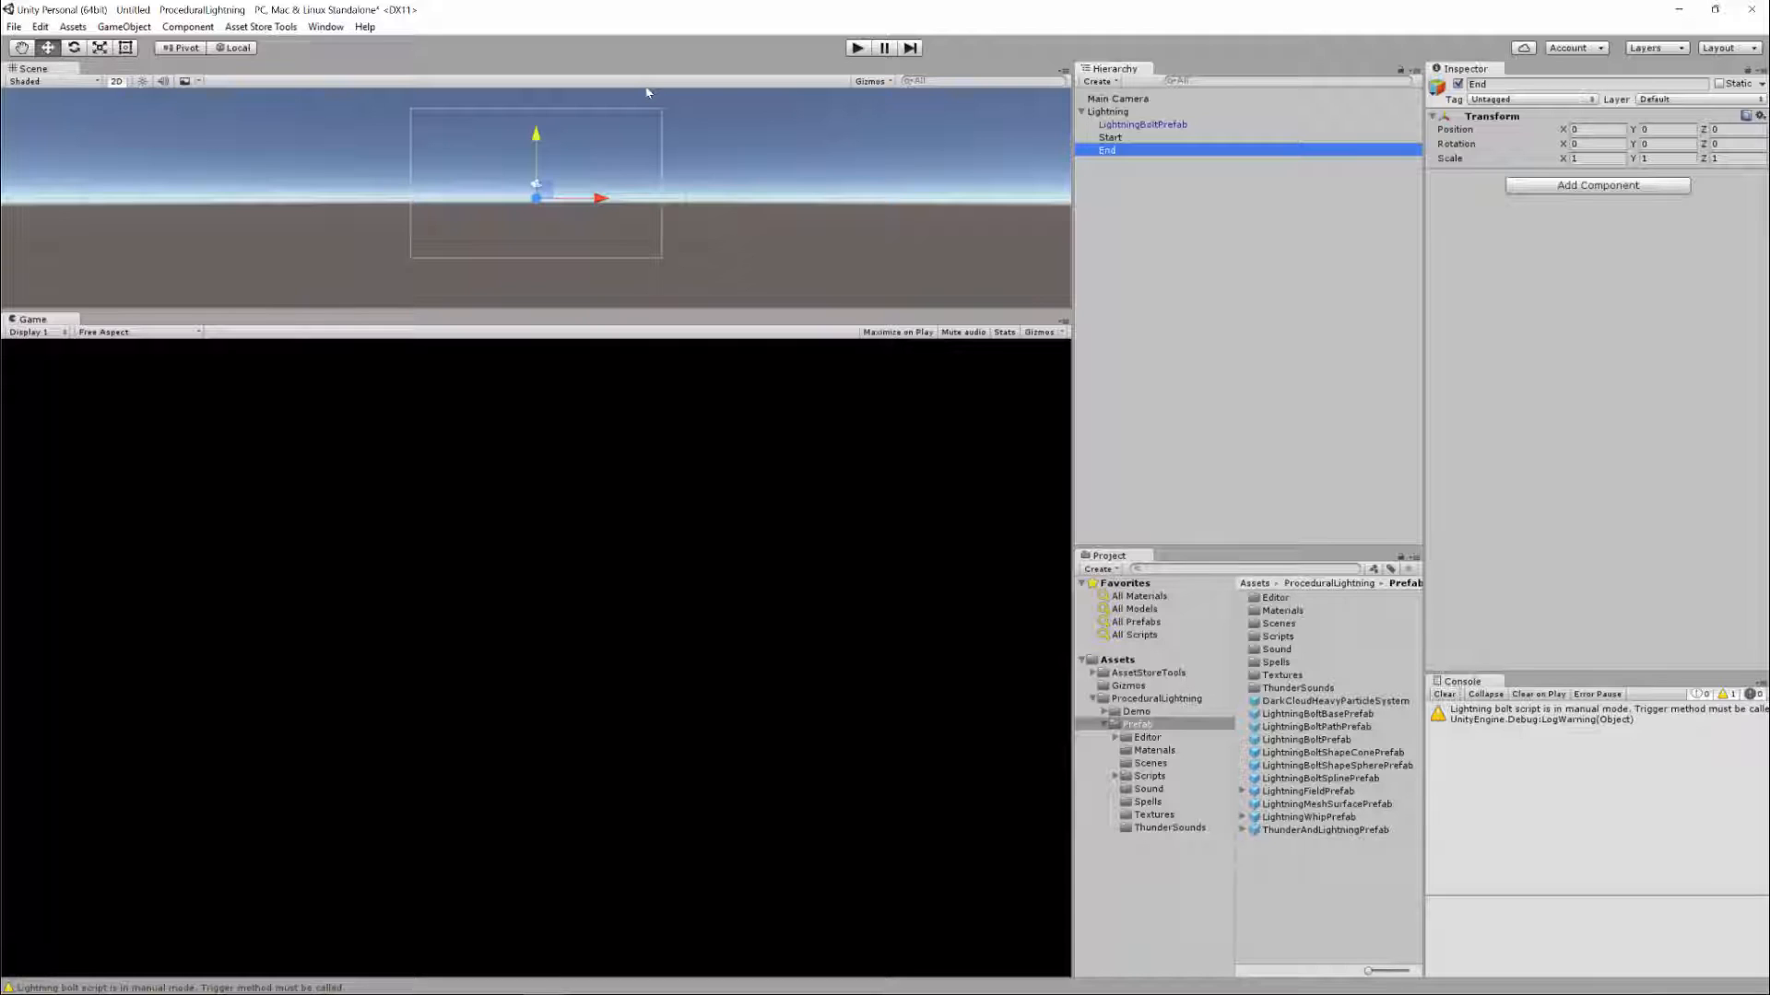
Assign the Start object as Source and the End object as Destination in LightningBoltPrefab's script
{"action": "left_click", "coordinate": [1130, 126]}
{"action": "scroll", "coordinate": [1427, 318], "scroll_direction": "down", "scroll_amount": 10}
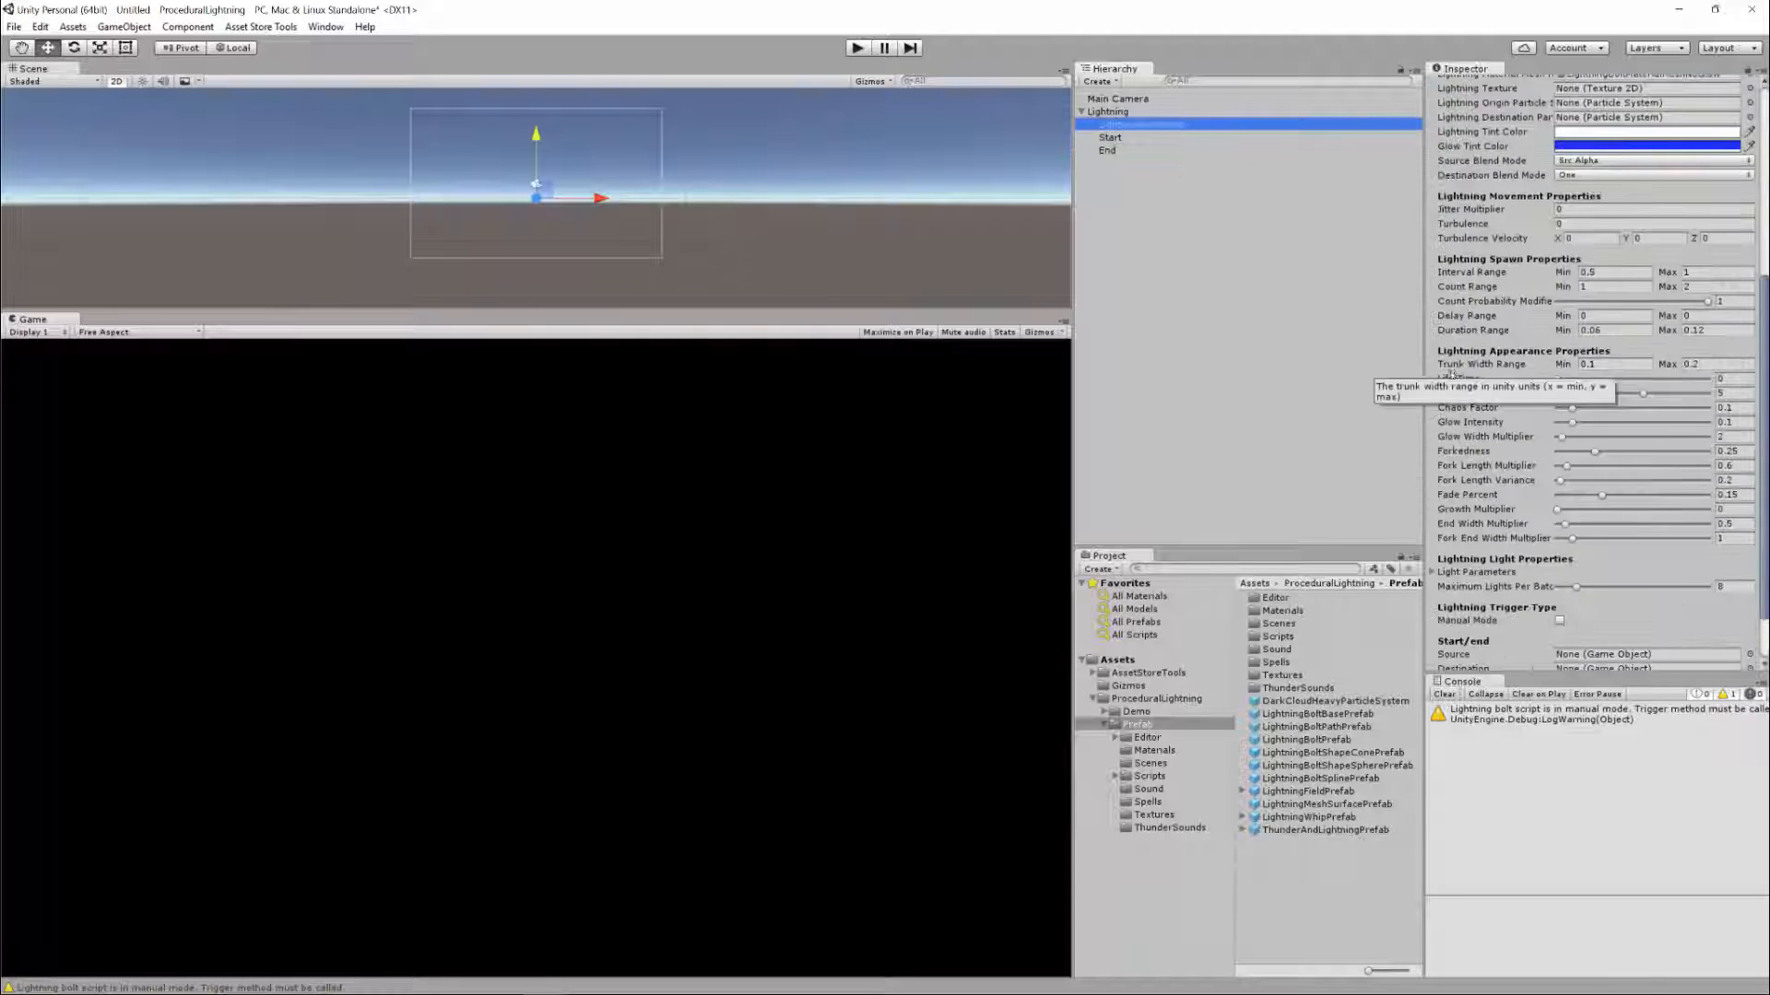
{"action": "left_click_drag", "start_coordinate": [1110, 138], "coordinate": [1589, 587]}
{"action": "left_click_drag", "start_coordinate": [1106, 150], "coordinate": [1604, 601]}
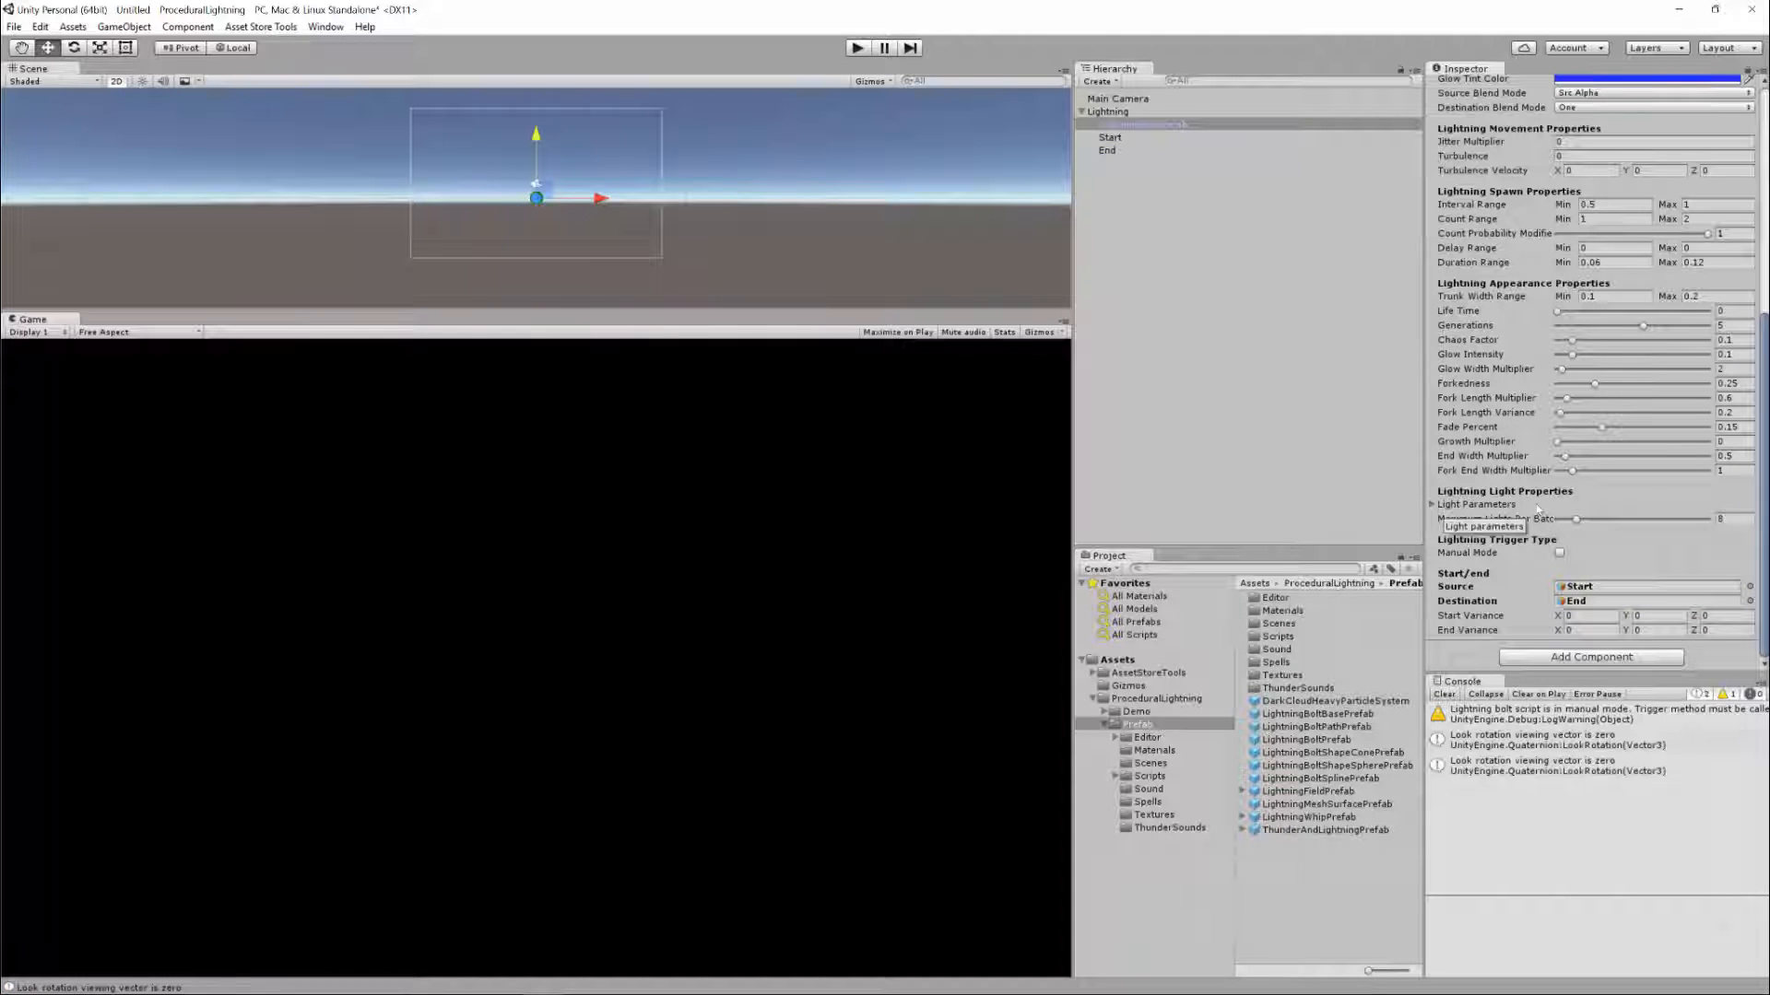
Set the Start object's position to X -5 and Y 5
{"action": "left_click", "coordinate": [1110, 137]}
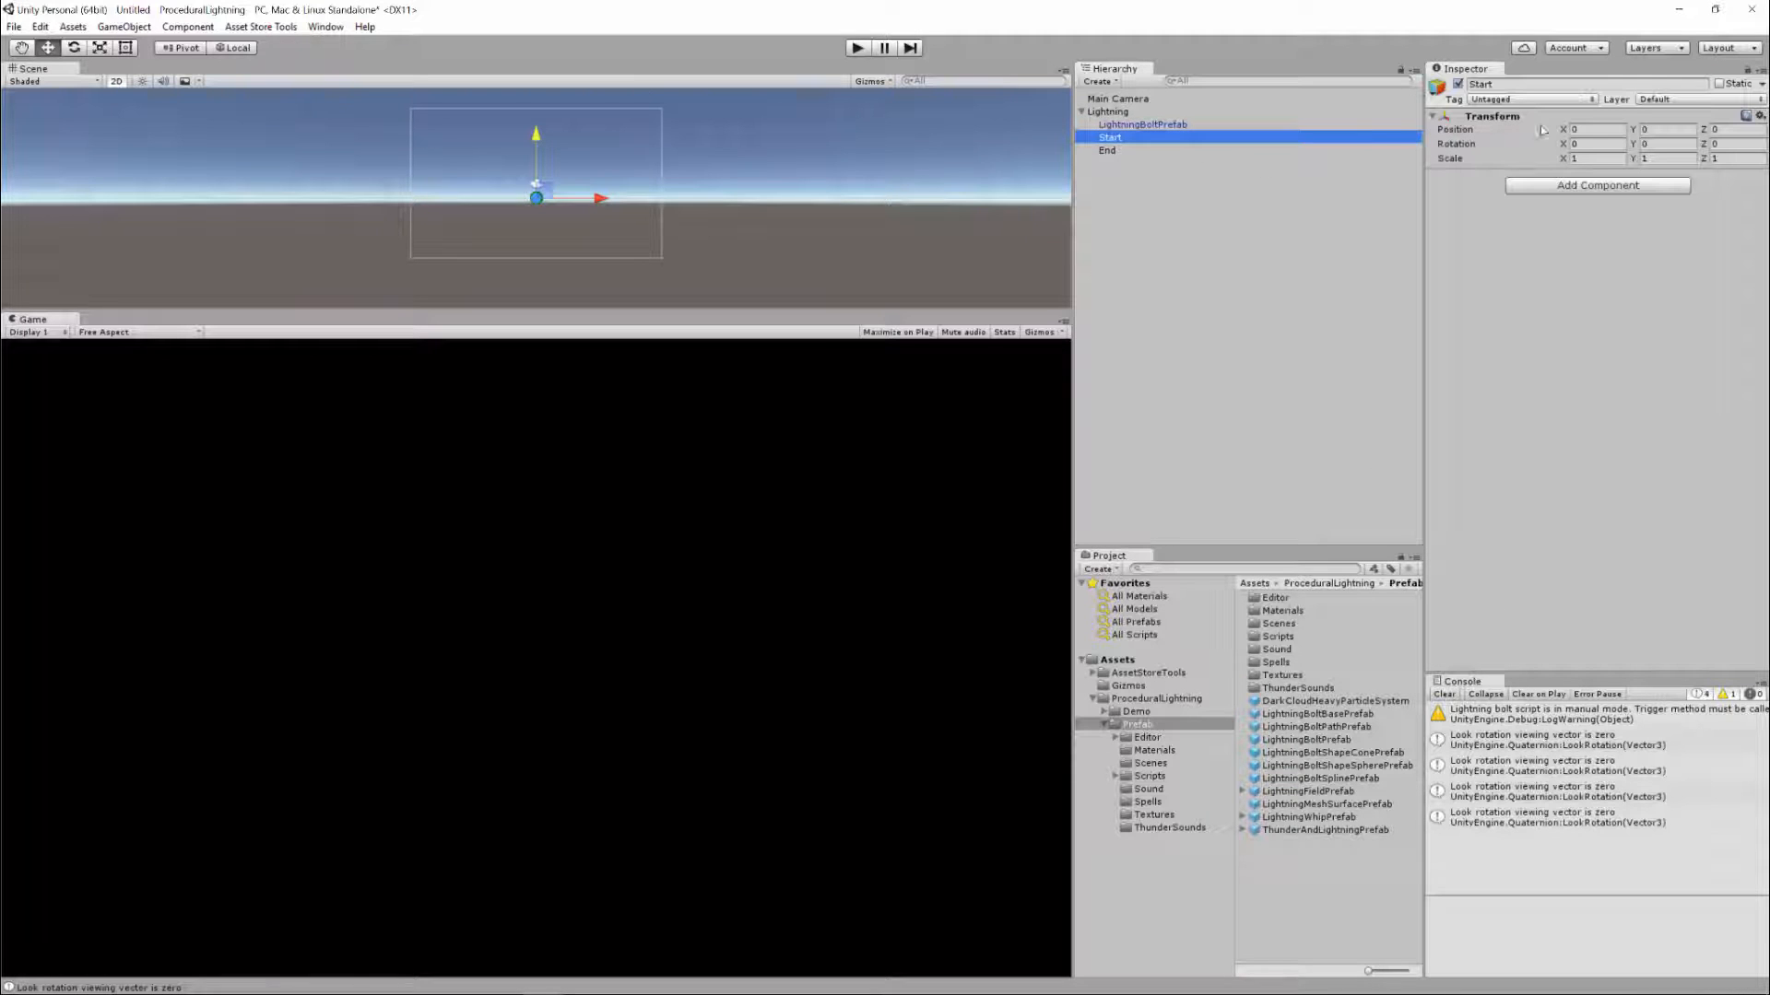
{"action": "left_click", "coordinate": [1590, 130]}
{"action": "type", "text": "-5"}
{"action": "key", "text": "Tab"}
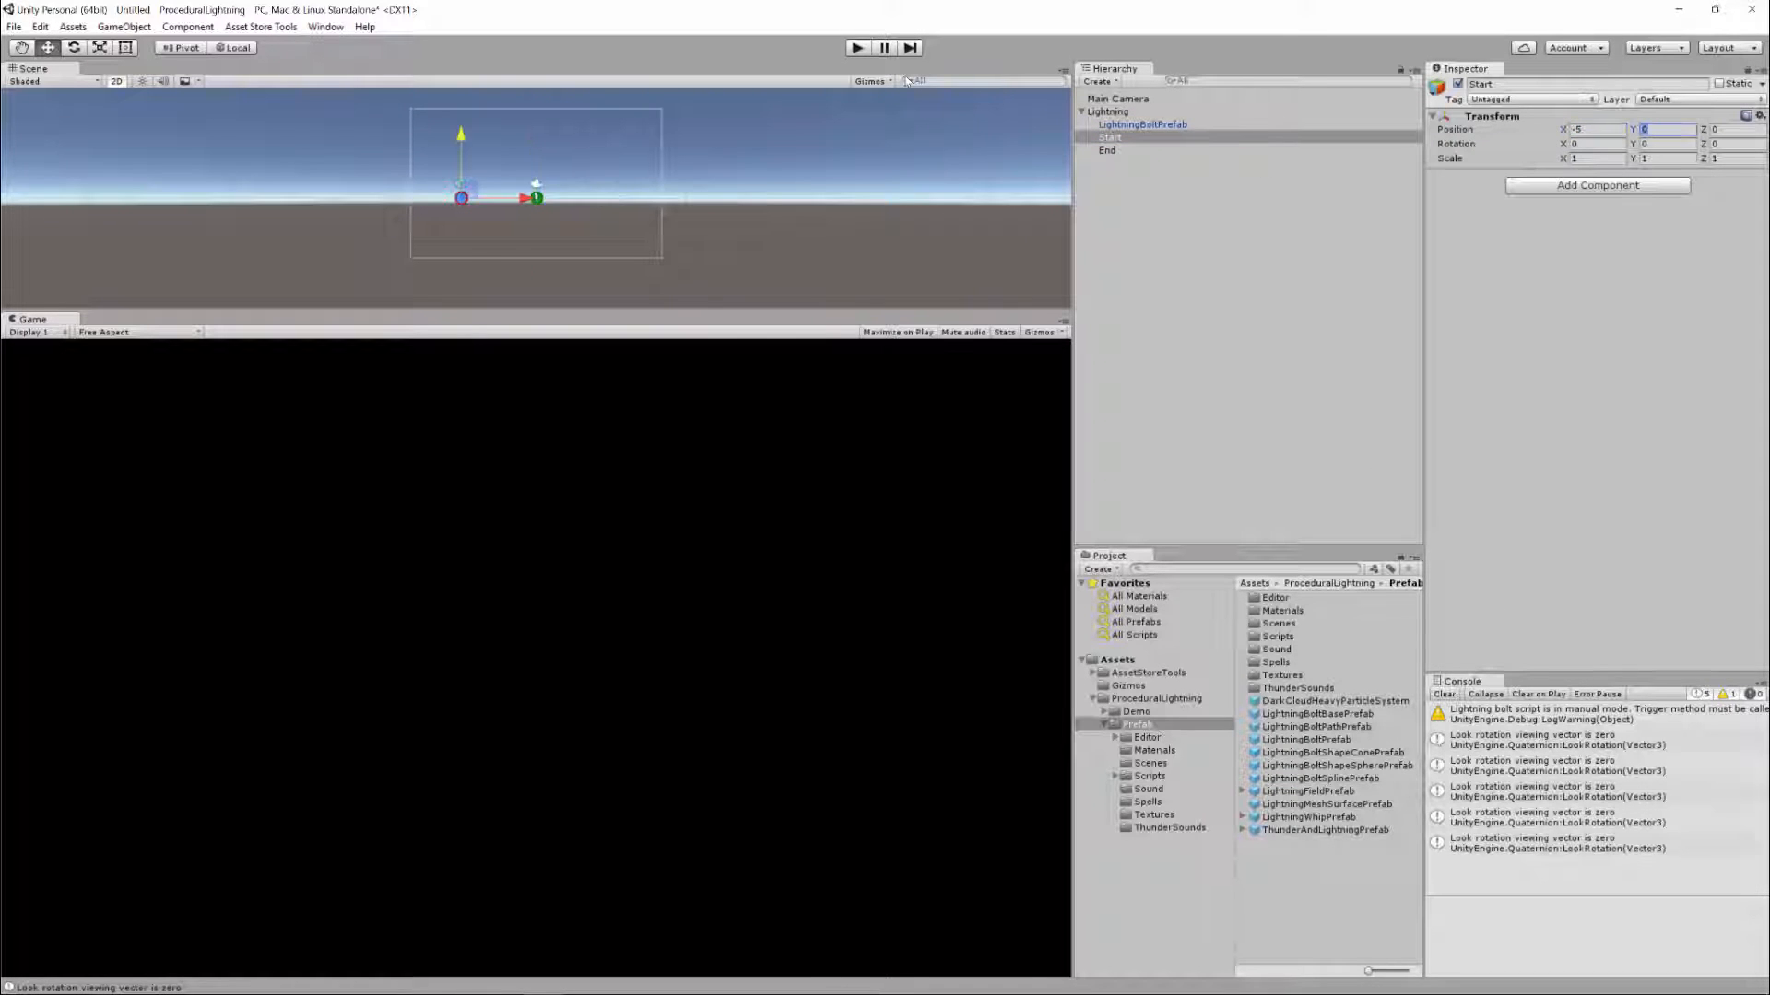
{"action": "type", "text": "-5"}
{"action": "key", "text": "BackSpace"}
{"action": "key", "text": "BackSpace"}
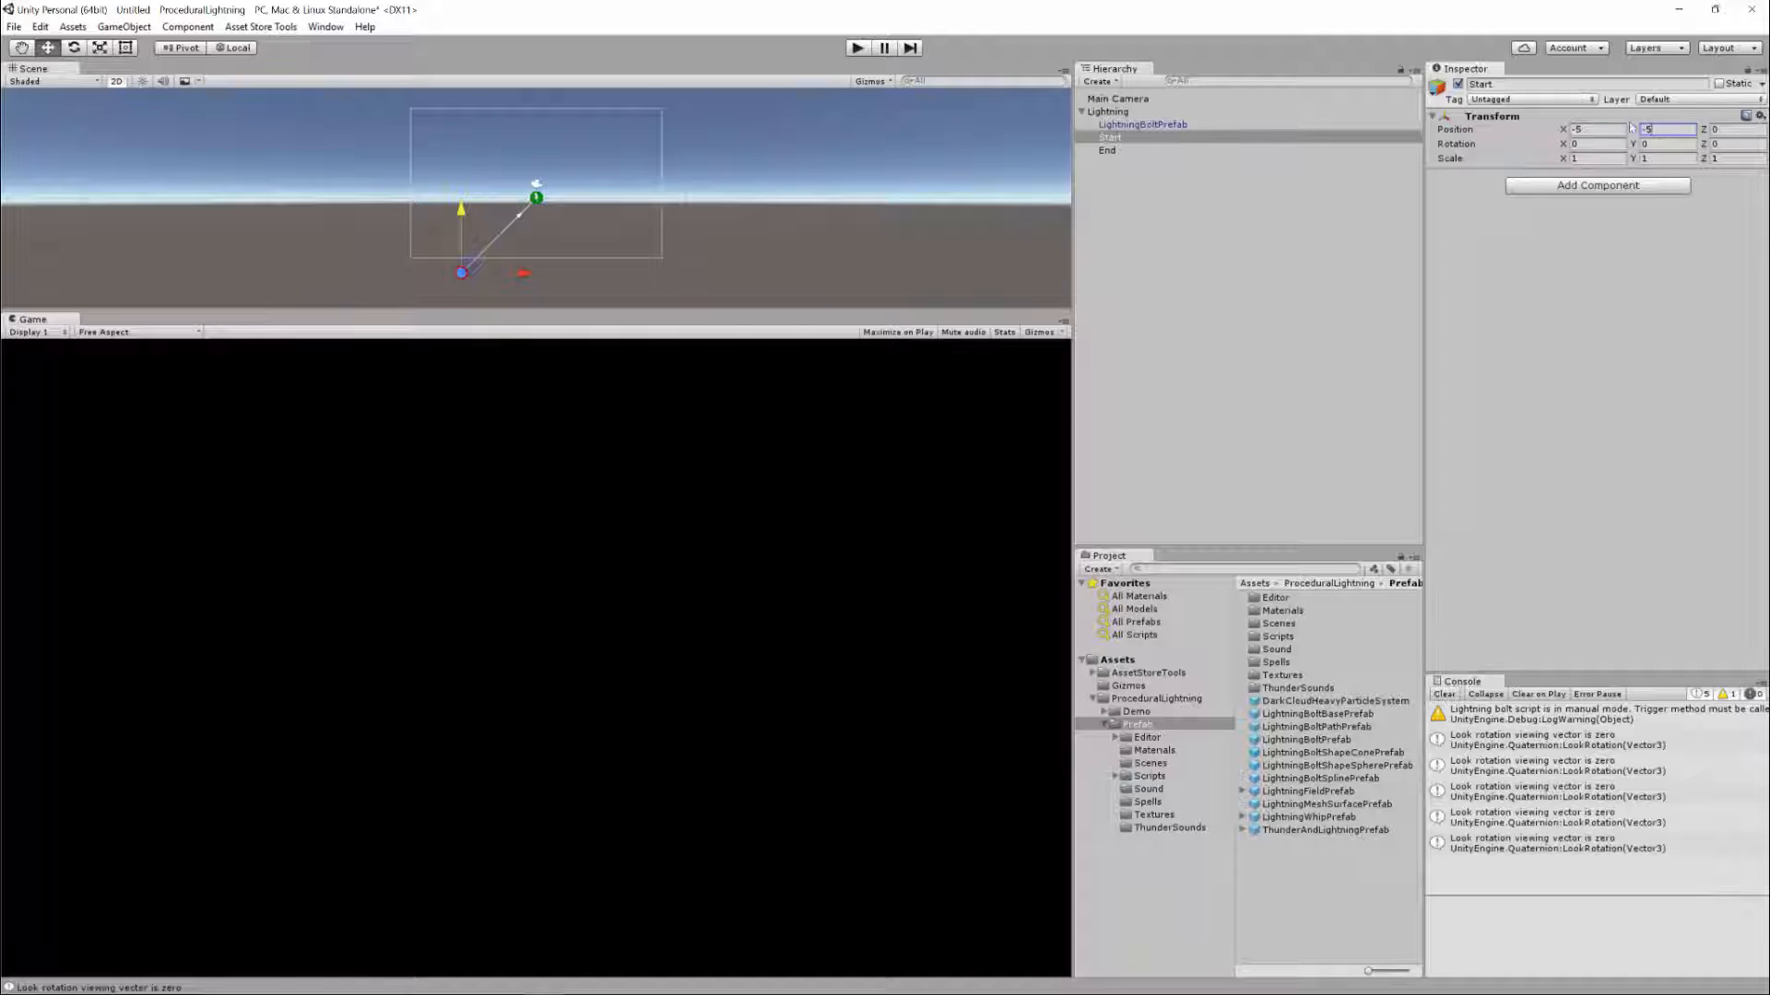
{"action": "type", "text": "5"}
Set the End object's position to X 5 and Y -3
{"action": "left_click", "coordinate": [1107, 151]}
{"action": "left_click", "coordinate": [1592, 130]}
{"action": "type", "text": "5"}
{"action": "key", "text": "Tab"}
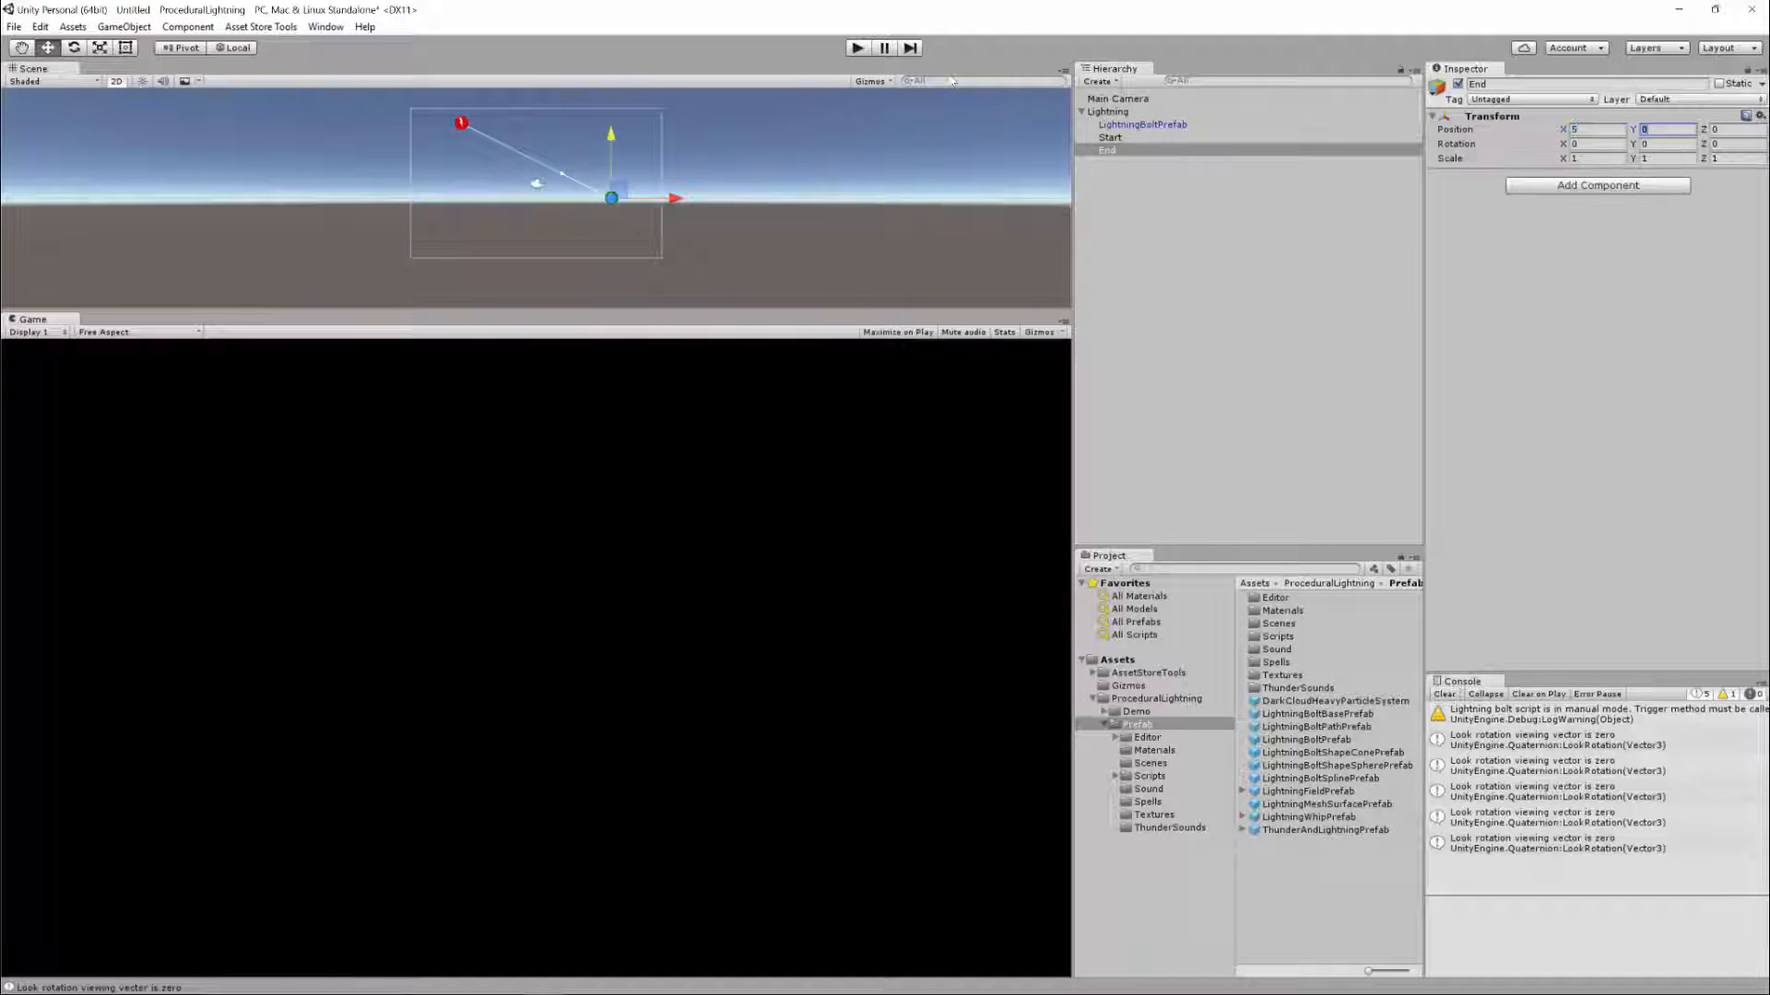
{"action": "type", "text": "-5"}
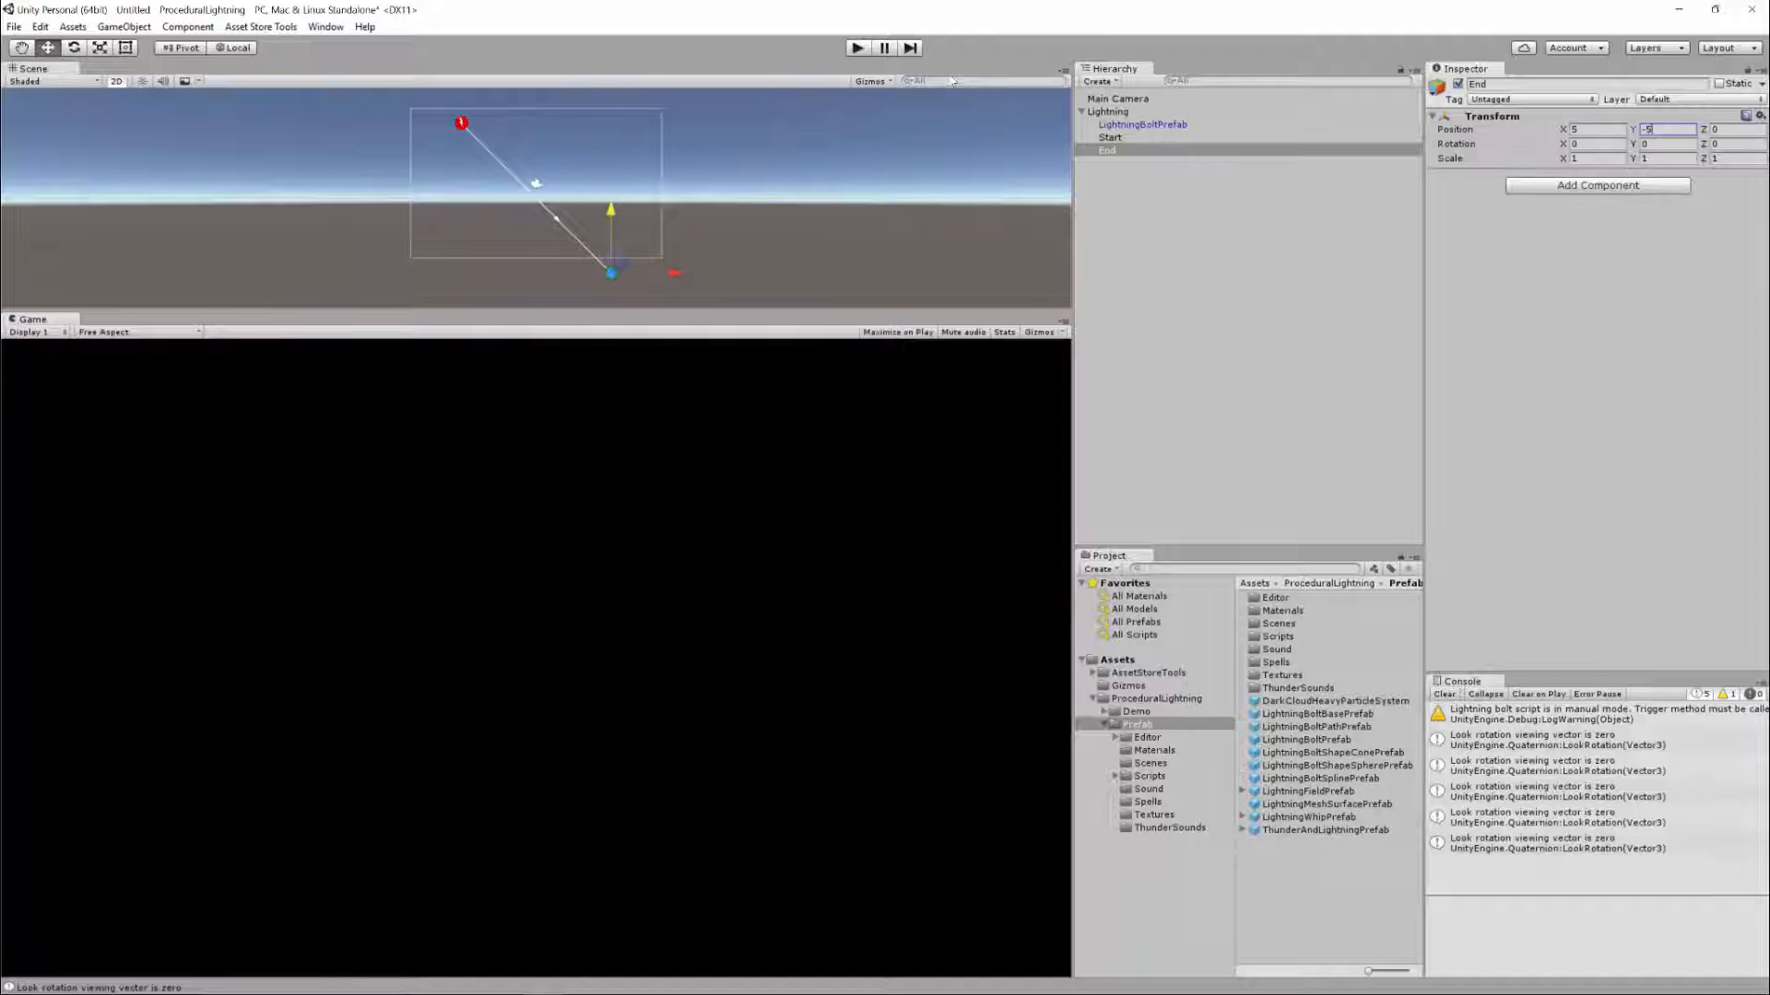
{"action": "key", "text": "BackSpace"}
{"action": "type", "text": "3"}
Set the Main Camera's Y position to 0
{"action": "left_click", "coordinate": [1138, 99]}
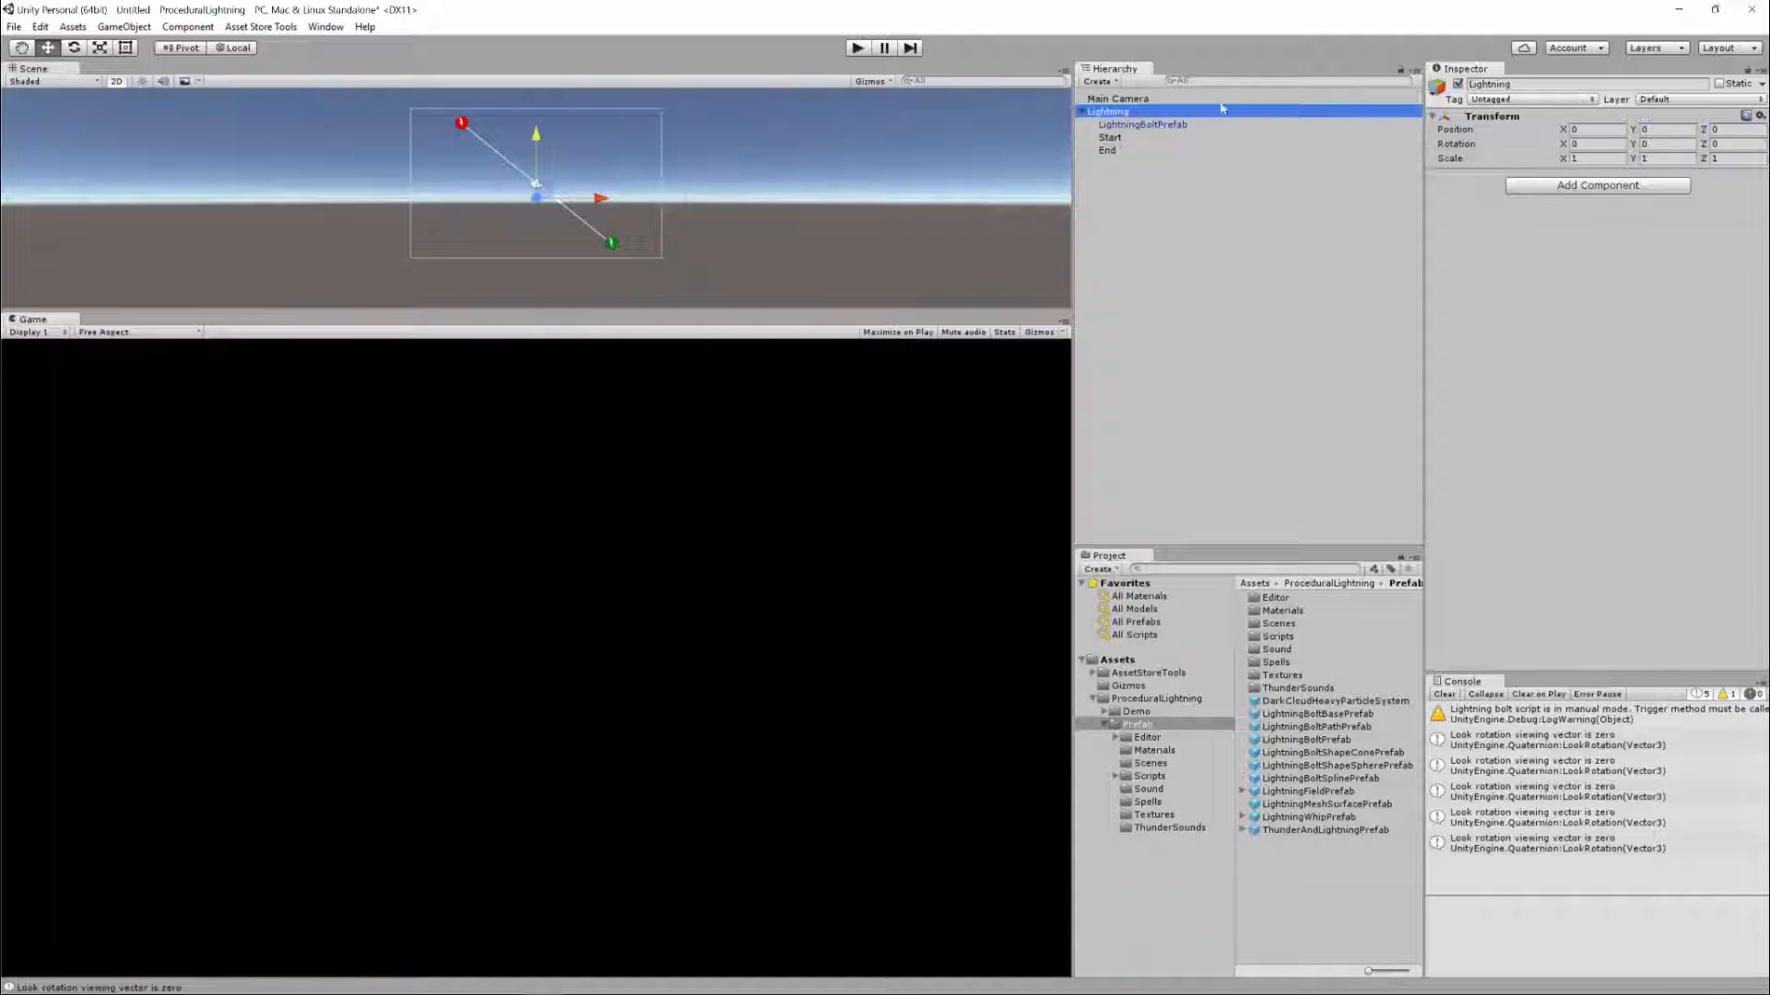
{"action": "left_click", "coordinate": [1665, 130]}
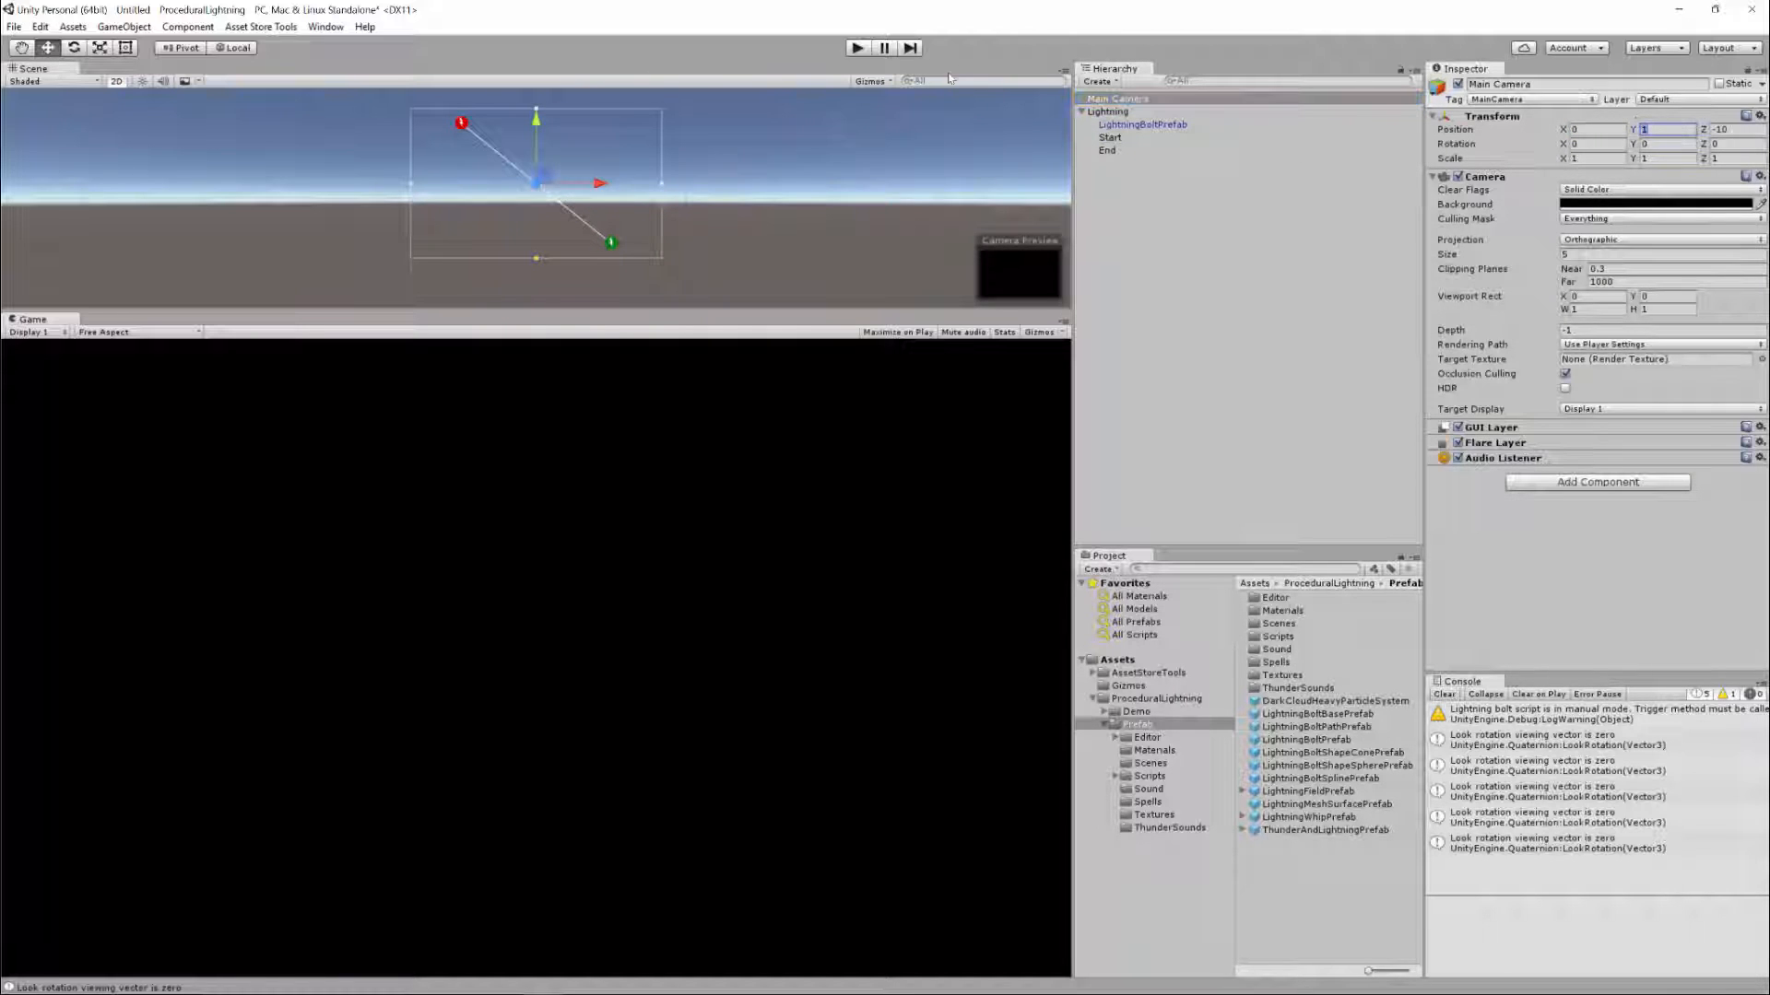
Adjust the Start object's position to X -5 and Y 4
{"action": "left_click", "coordinate": [1224, 137]}
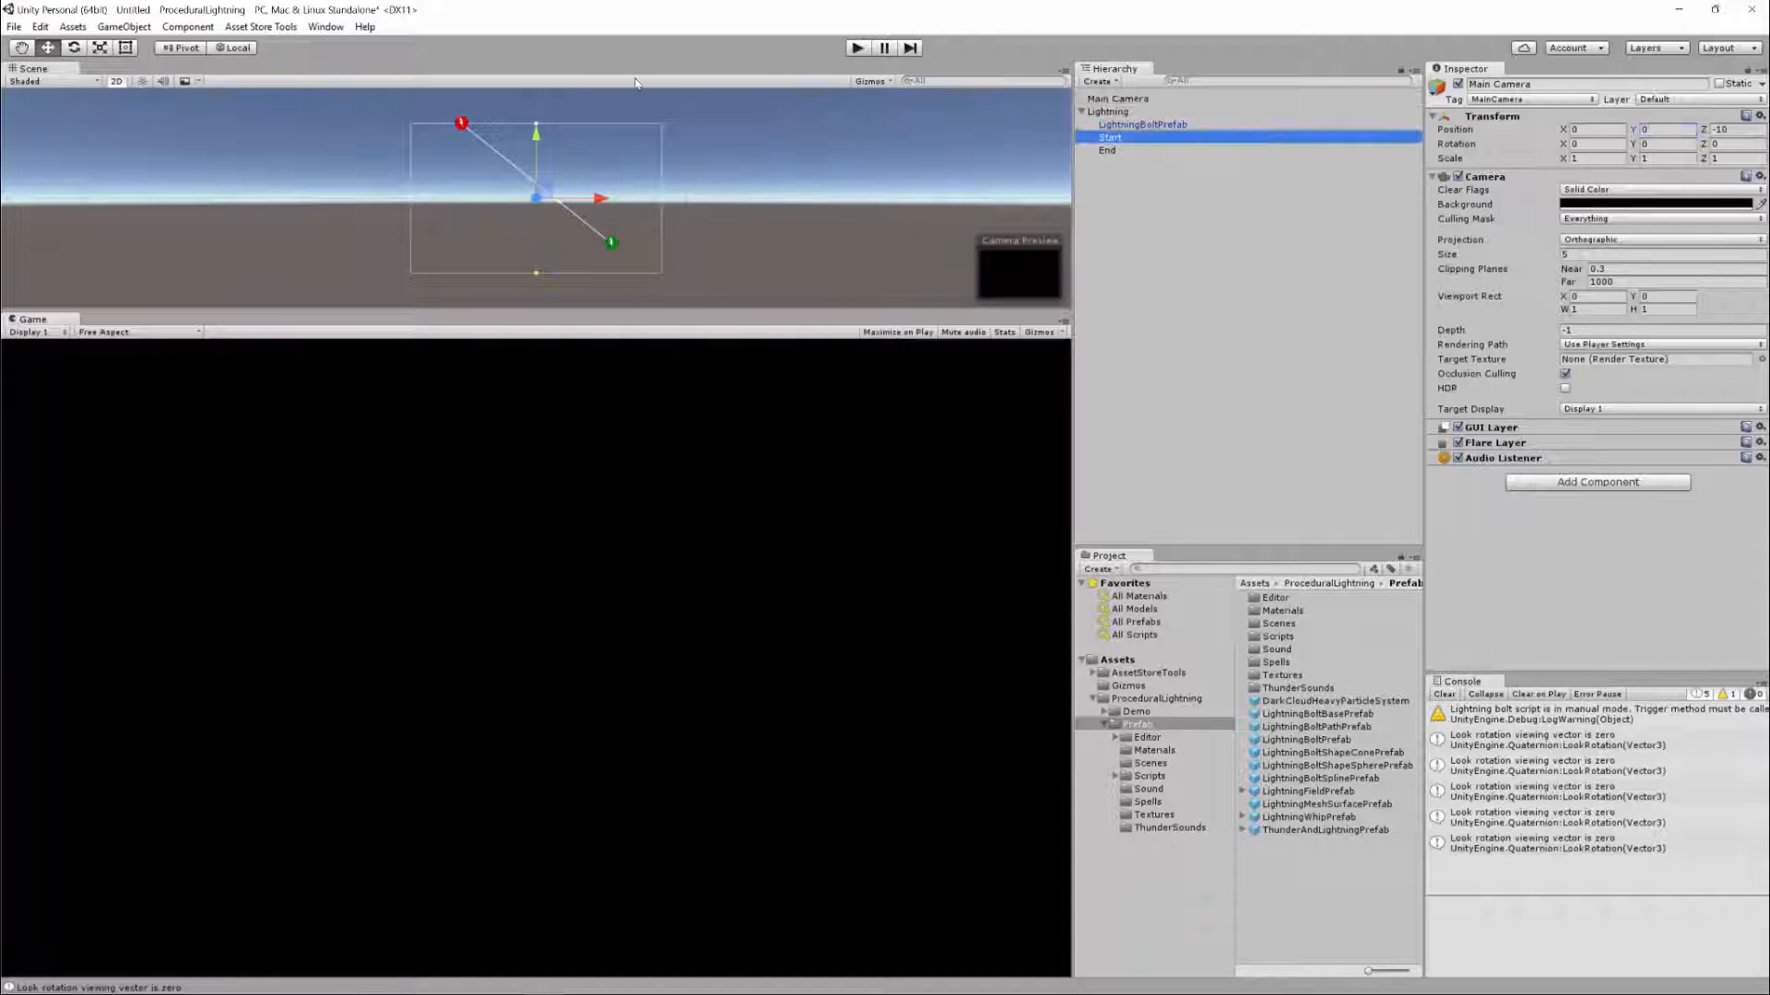
{"action": "left_click", "coordinate": [1588, 130]}
{"action": "type", "text": "-4"}
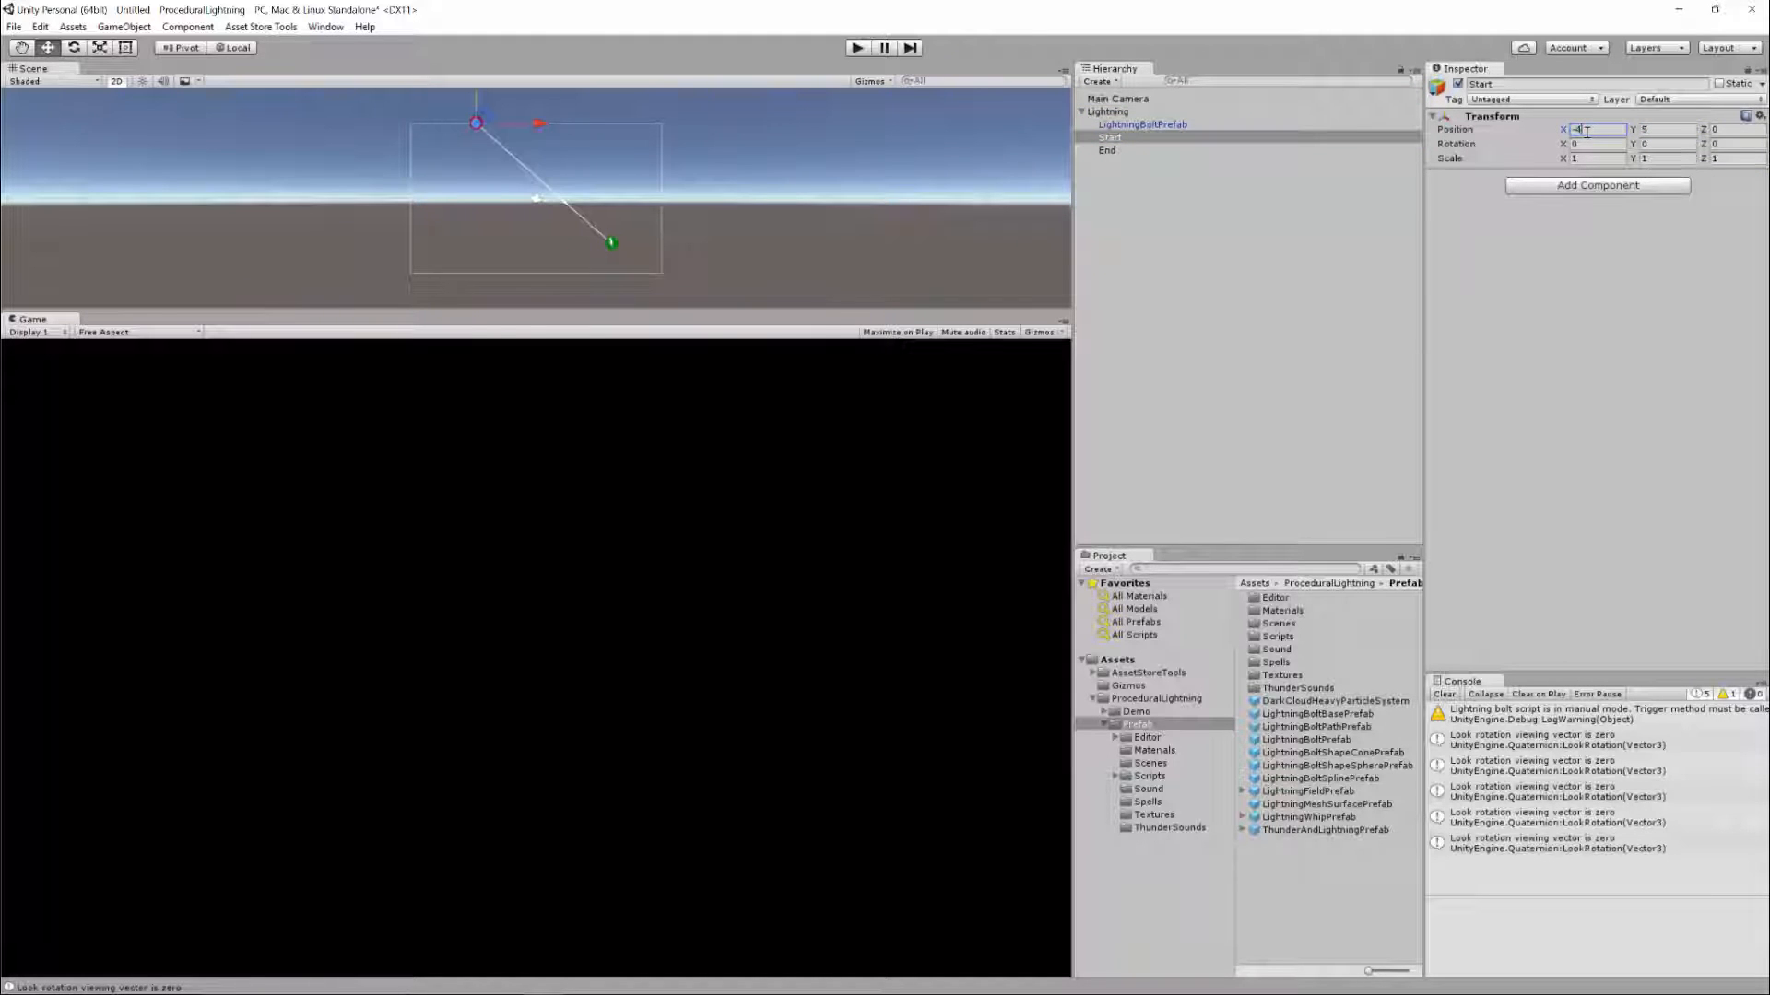
{"action": "key", "text": "BackSpace"}
{"action": "type", "text": "5"}
{"action": "key", "text": "Tab"}
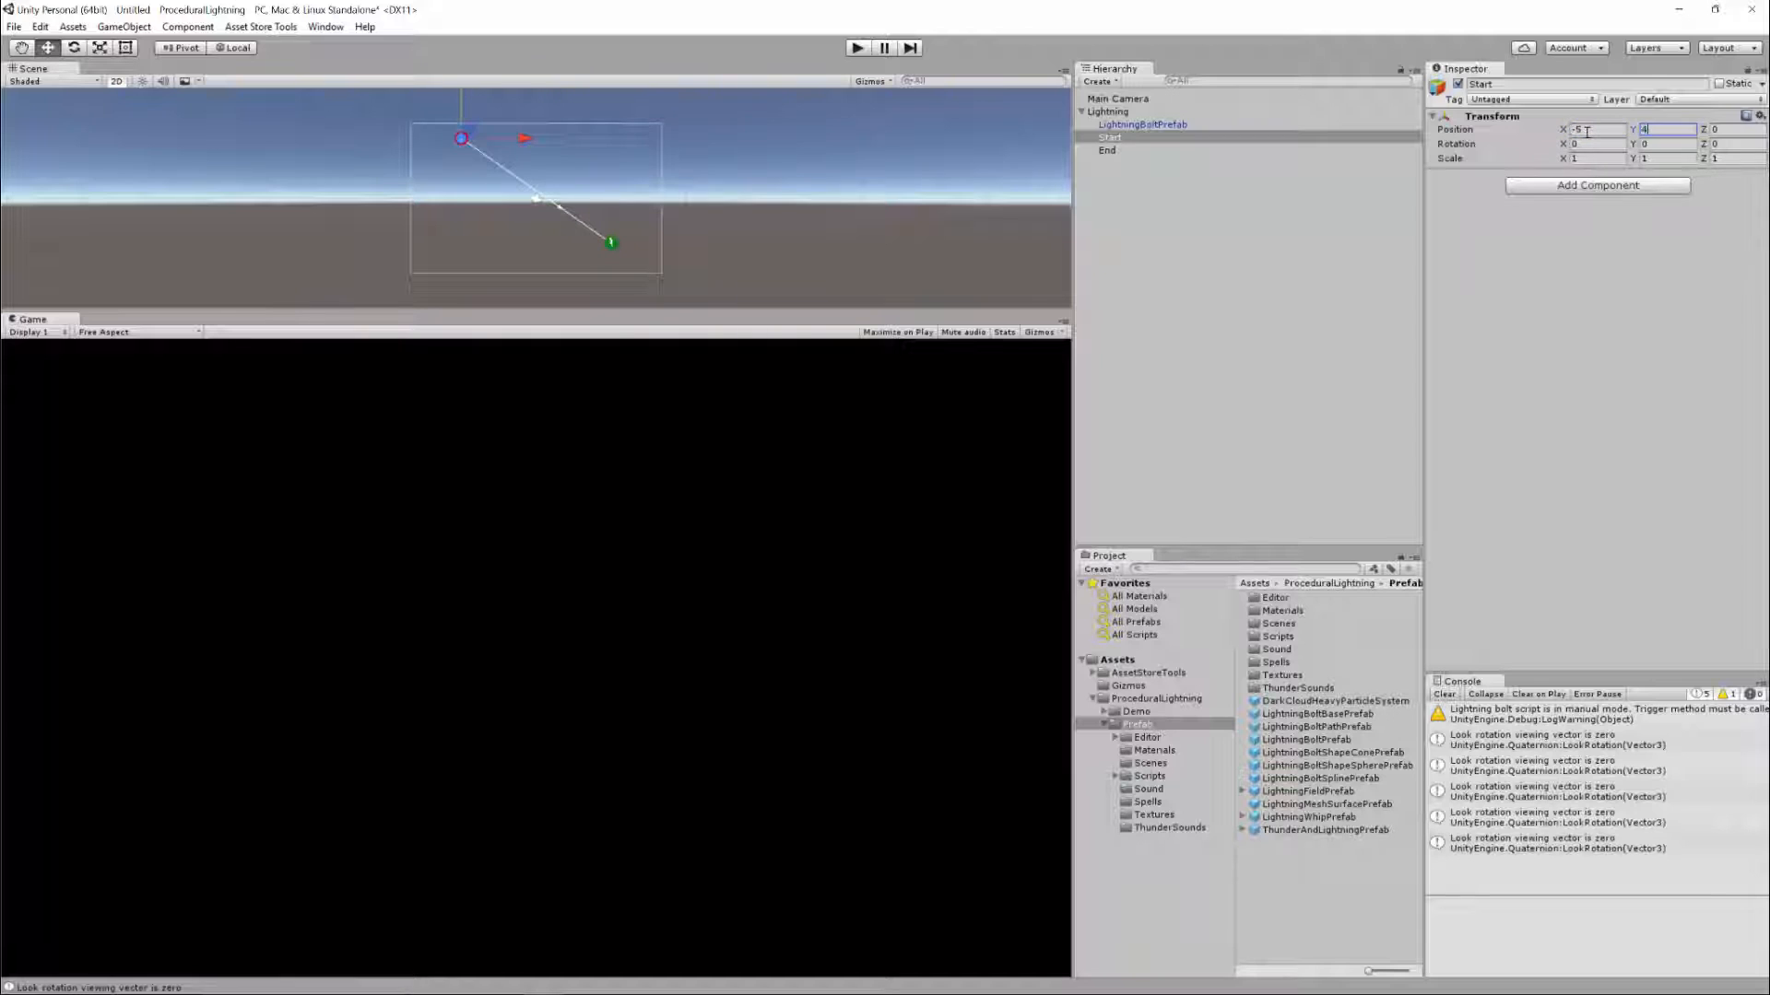
Change the End object's Y position to -4
{"action": "left_click", "coordinate": [1106, 150]}
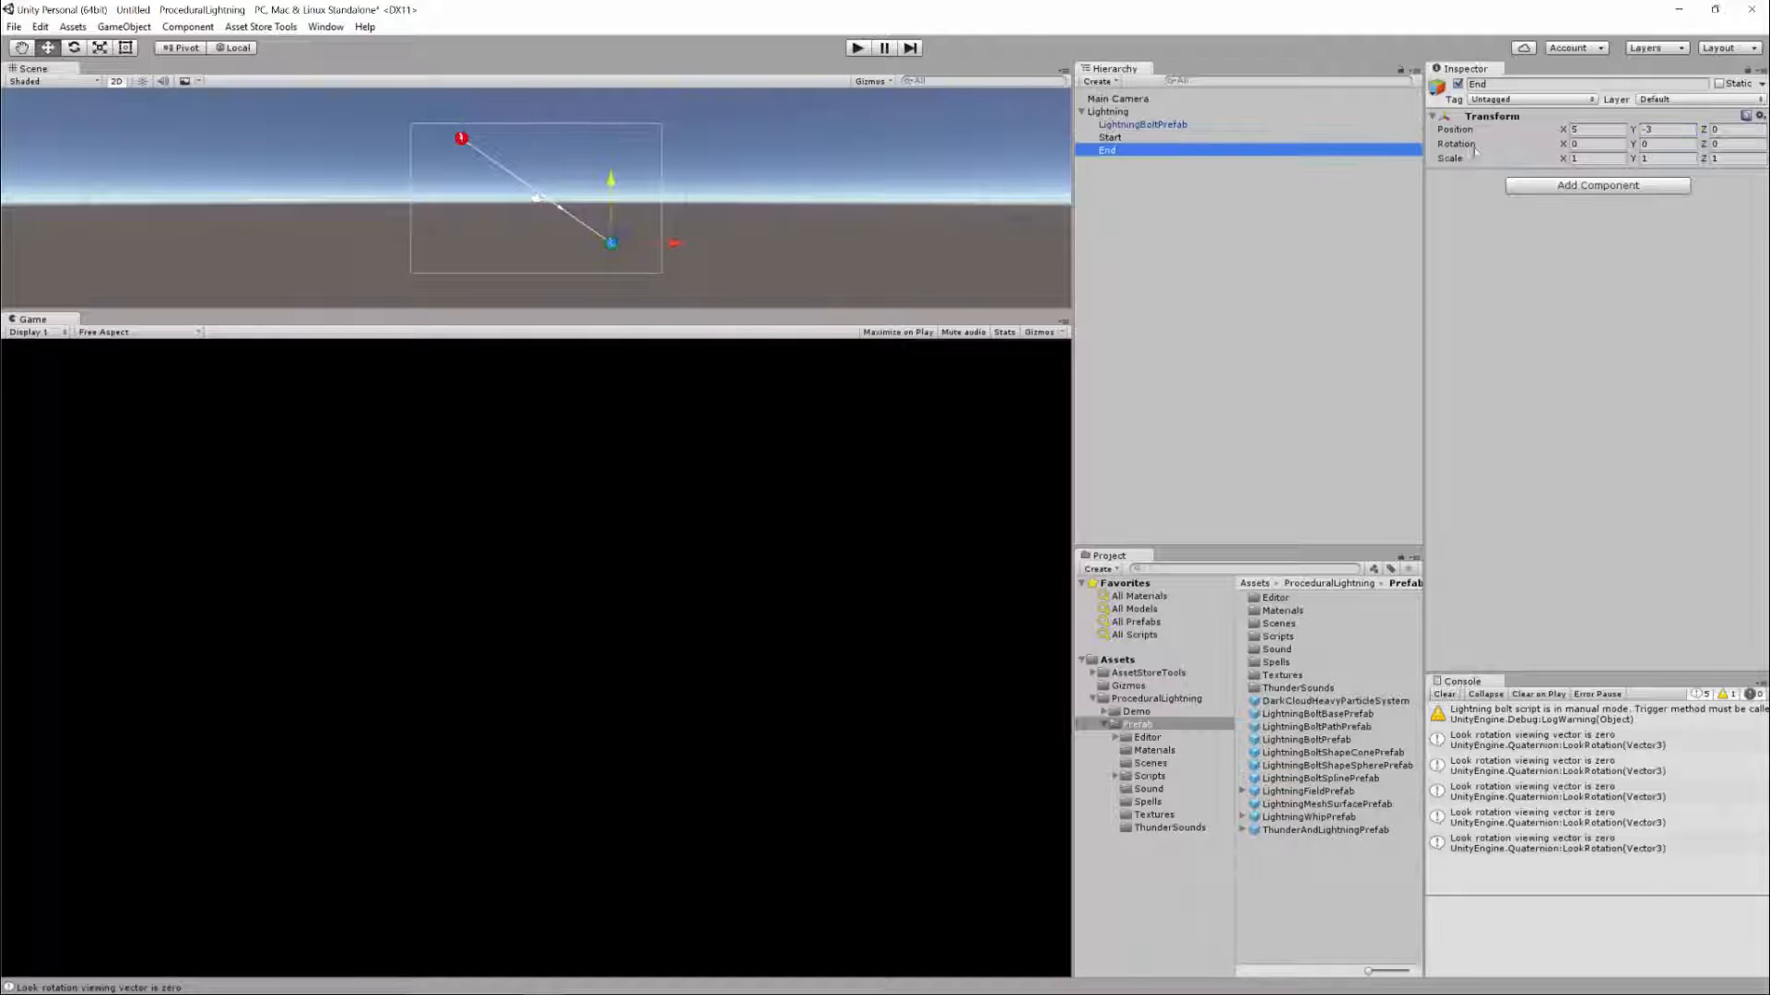
{"action": "left_click", "coordinate": [1671, 132]}
{"action": "type", "text": "-4"}
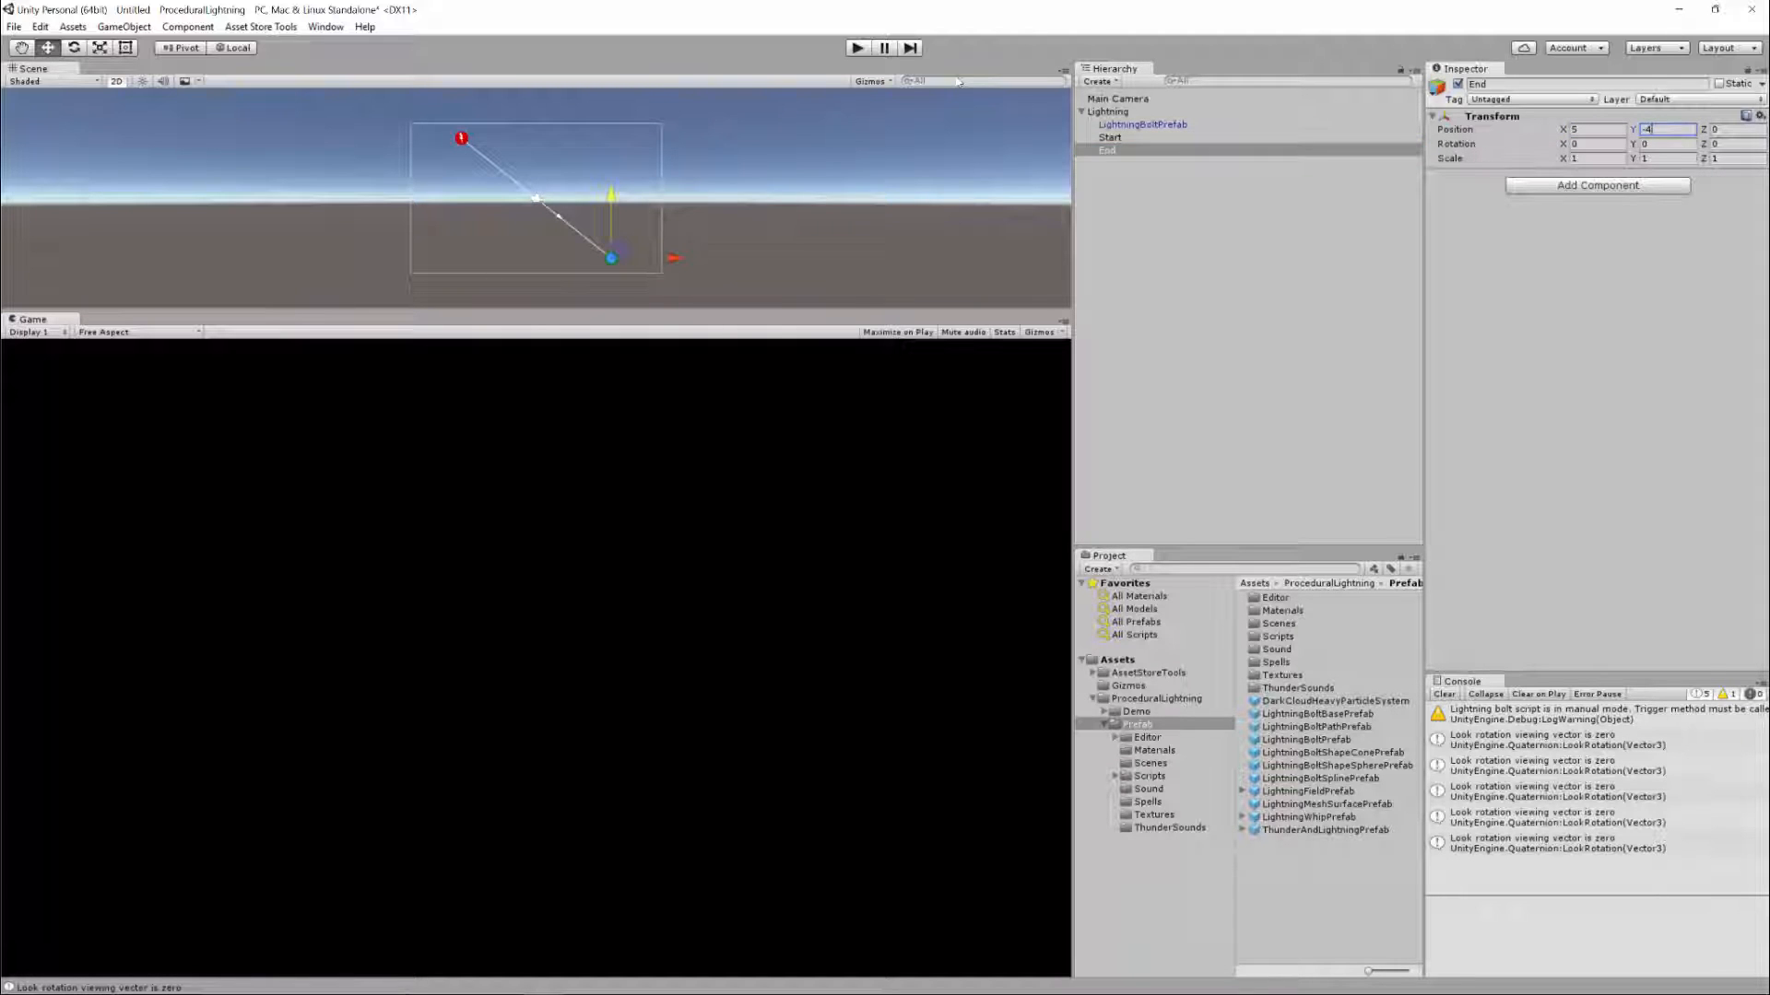
Run the scene to preview the lightning bolt between Start and End, and stop the playback
{"action": "left_click", "coordinate": [857, 49]}
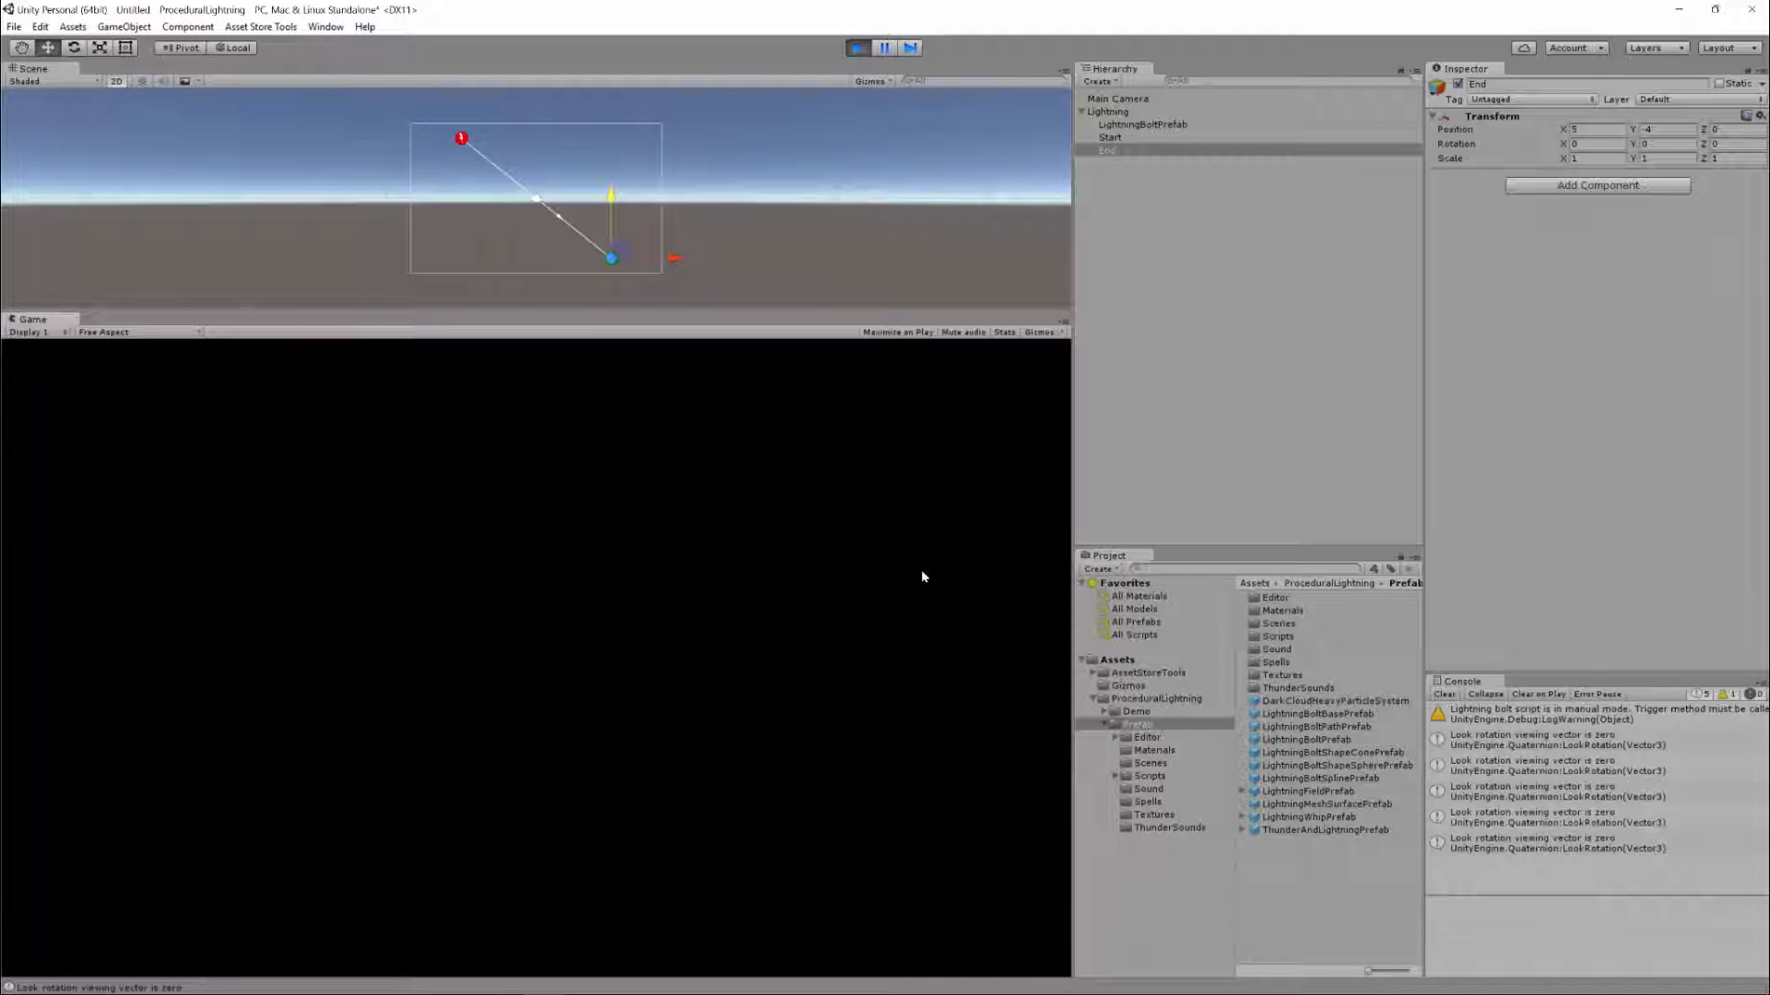
{"action": "left_click", "coordinate": [858, 49]}
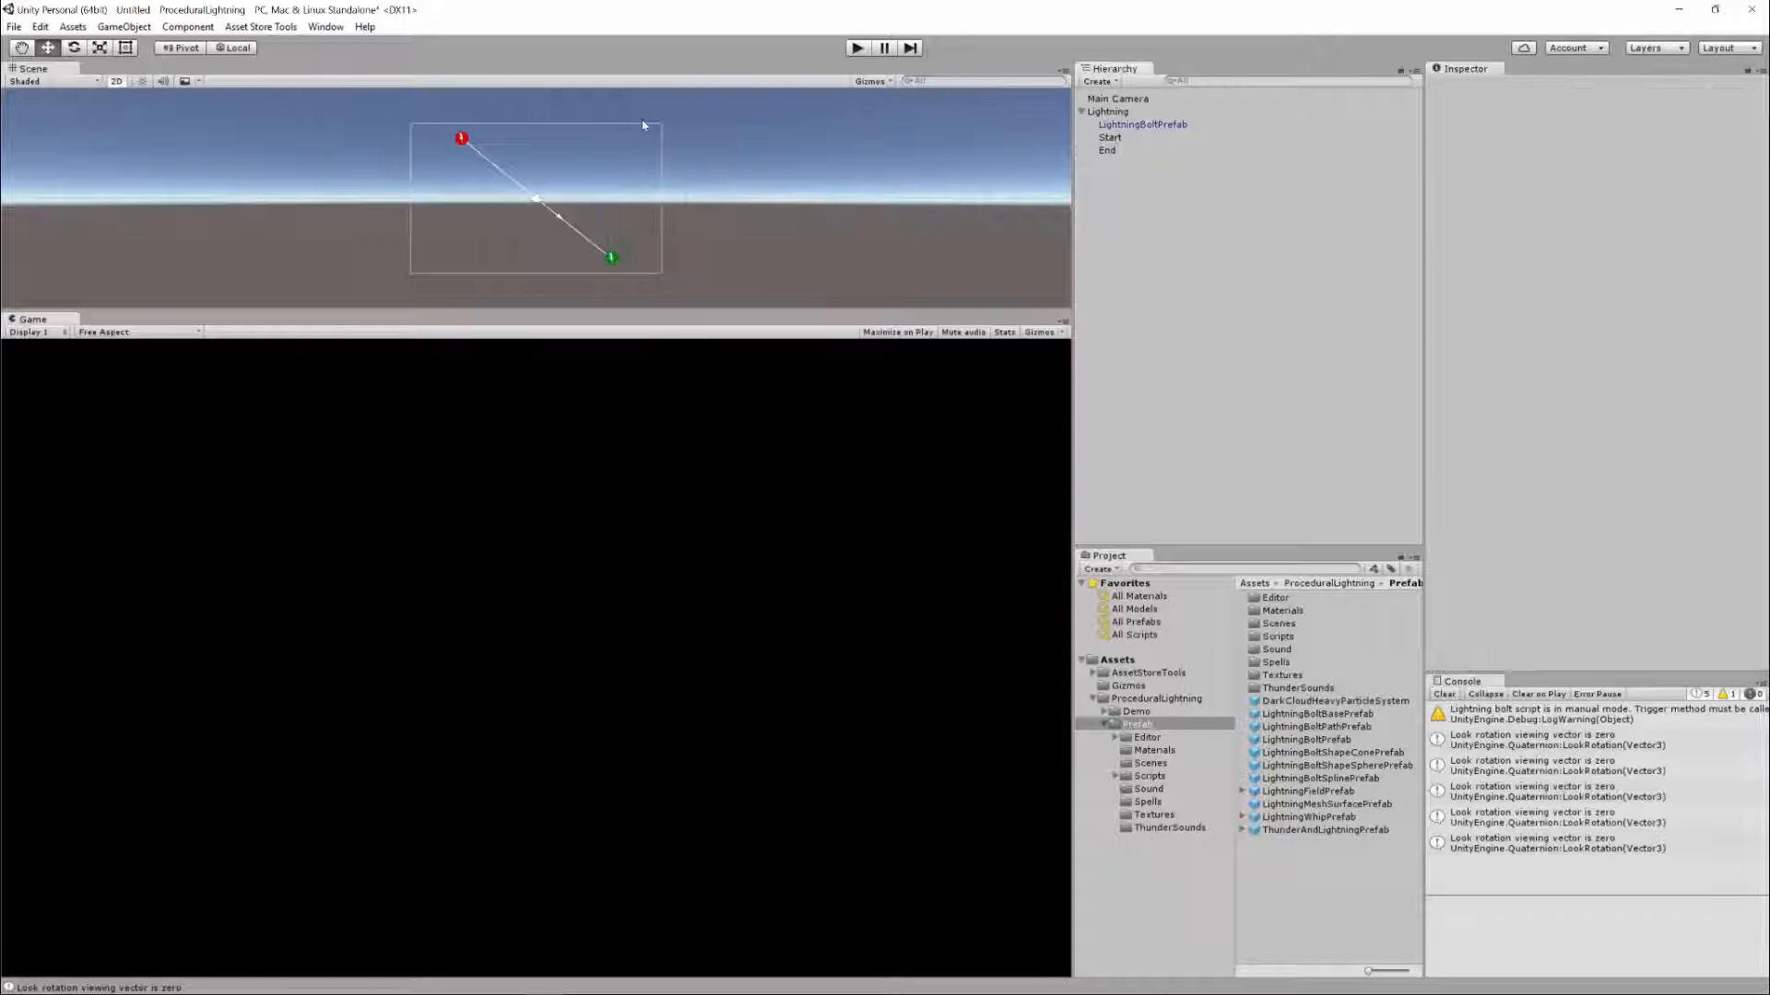
Create a 2D sprite object at the root of the scene and rename it LitUpSprite
{"action": "right_click", "coordinate": [1123, 204]}
{"action": "mouse_move", "coordinate": [1173, 374]}
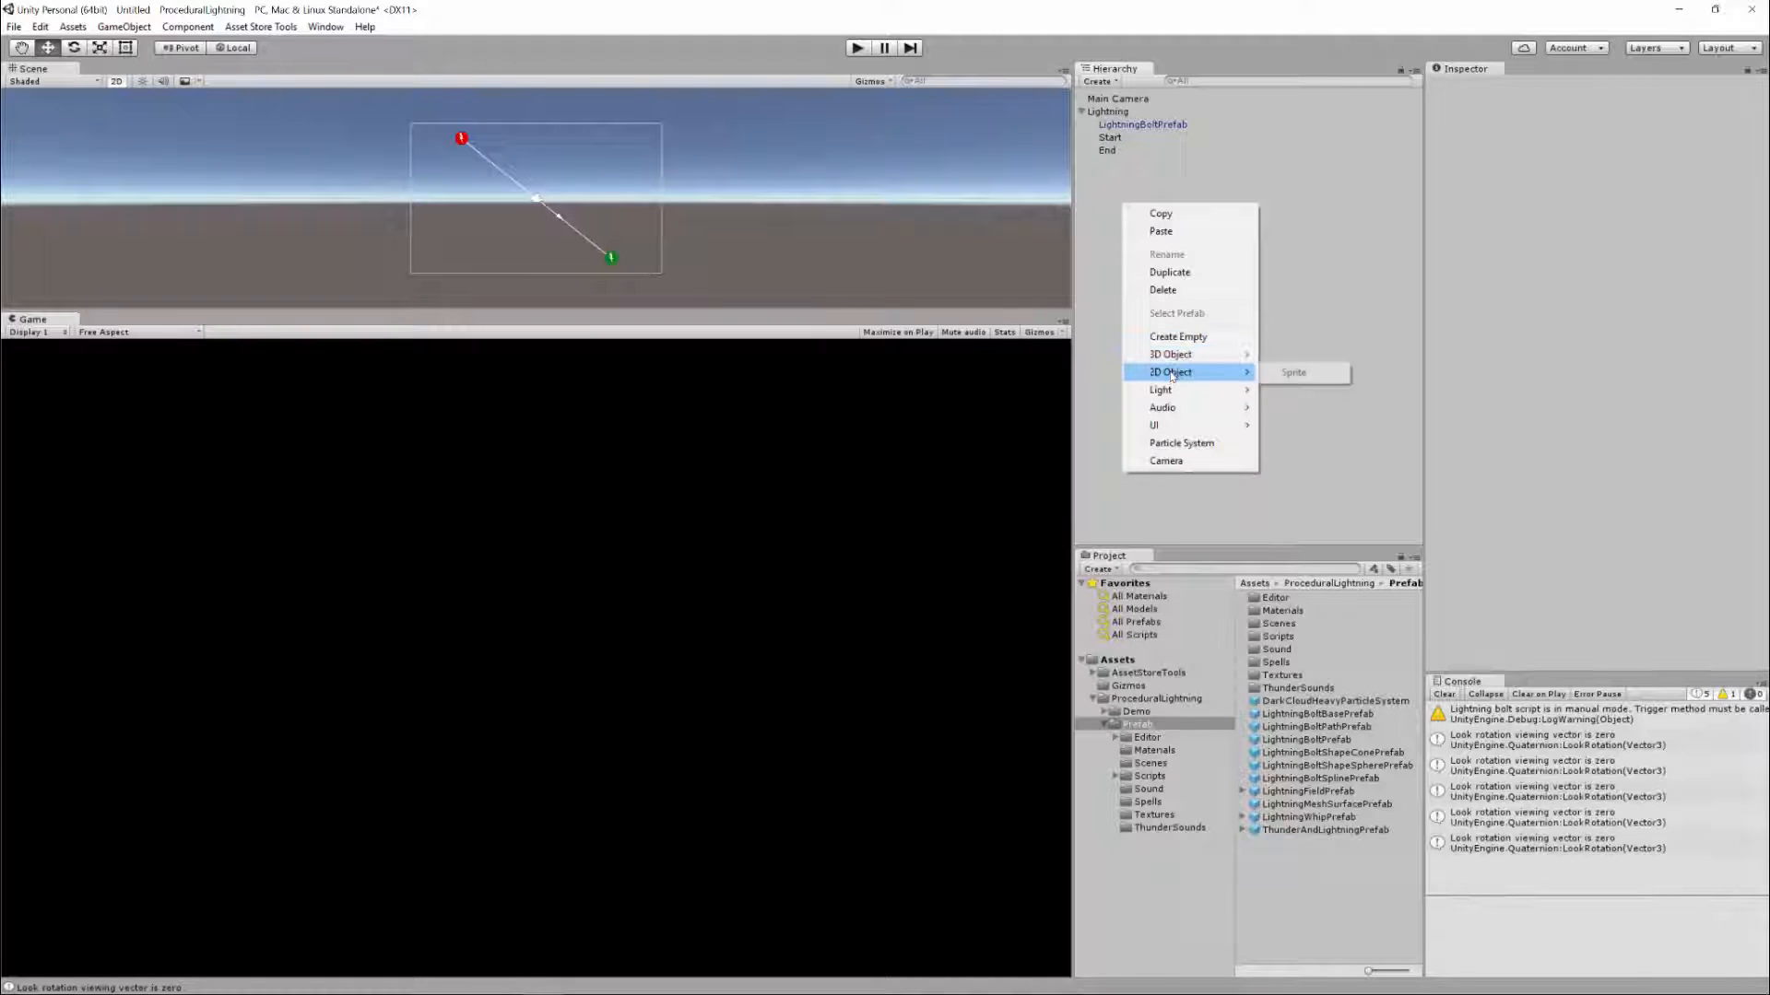
{"action": "left_click", "coordinate": [1293, 372]}
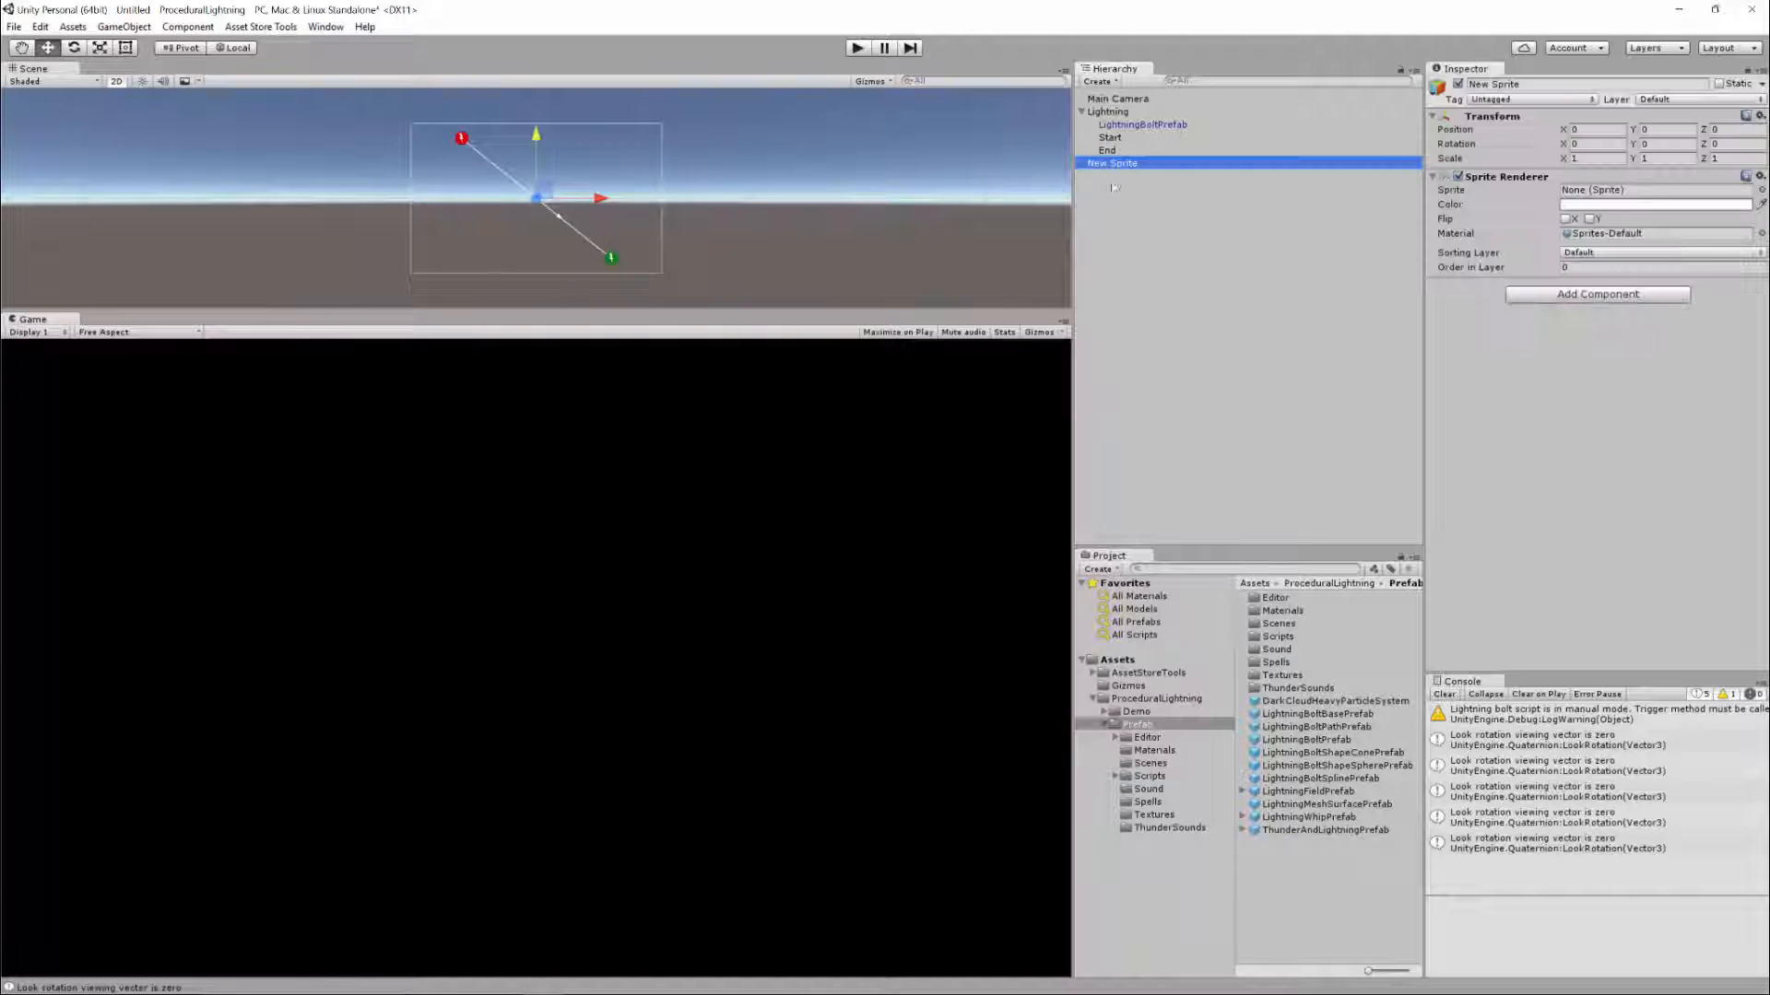
{"action": "key", "text": "F2"}
{"action": "type", "text": "LitU"}
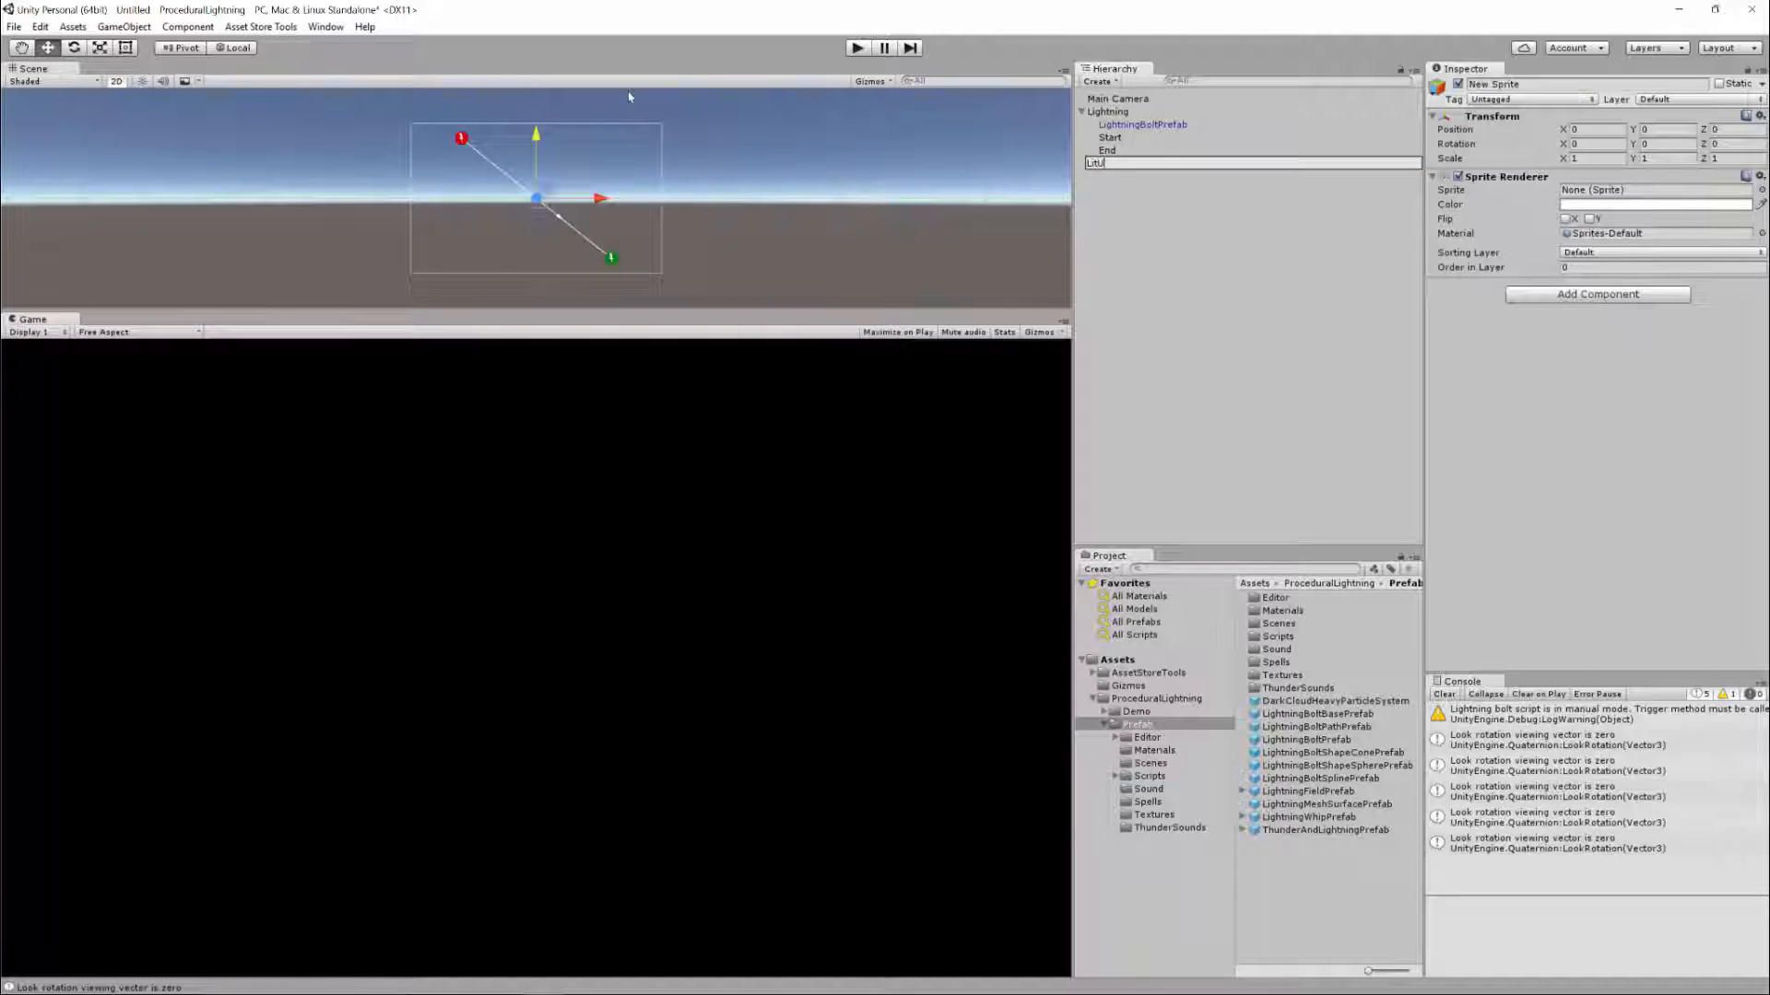
{"action": "type", "text": "pSprite"}
{"action": "key", "text": "Return"}
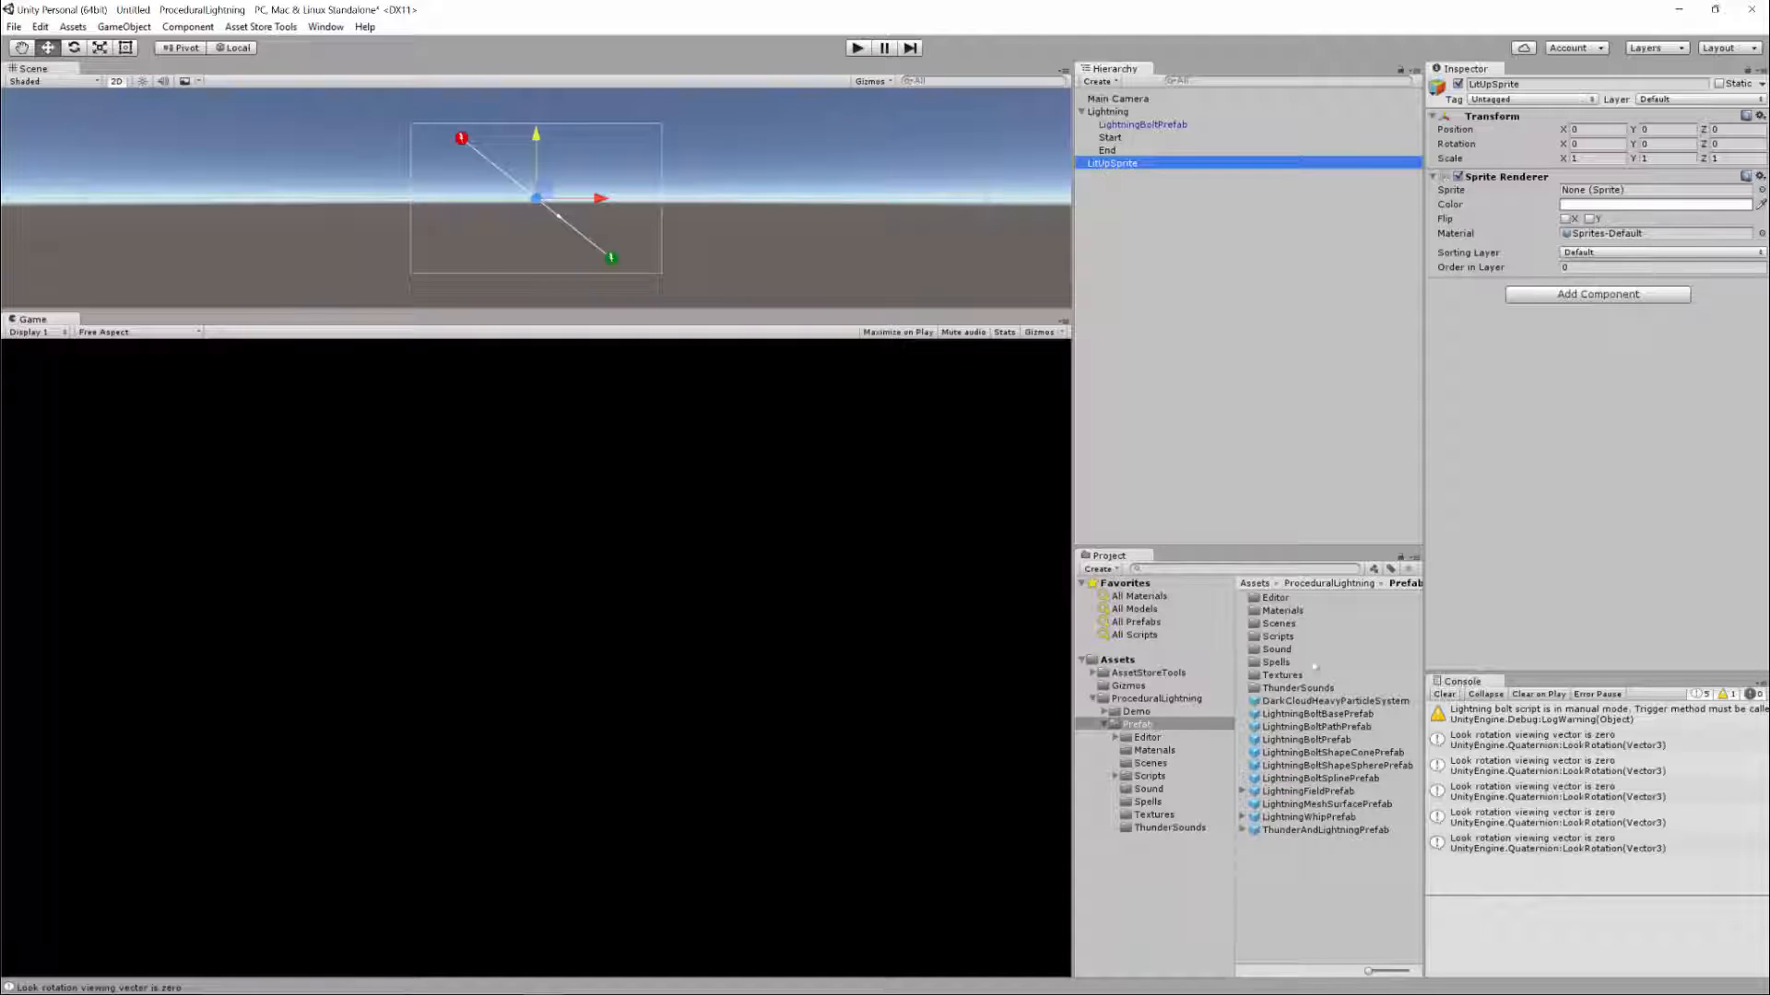
Assign the Demo folder's Sprites-Diffuse material and RockSprite texture to the LitUpSprite's Sprite Renderer
{"action": "left_click", "coordinate": [1105, 713]}
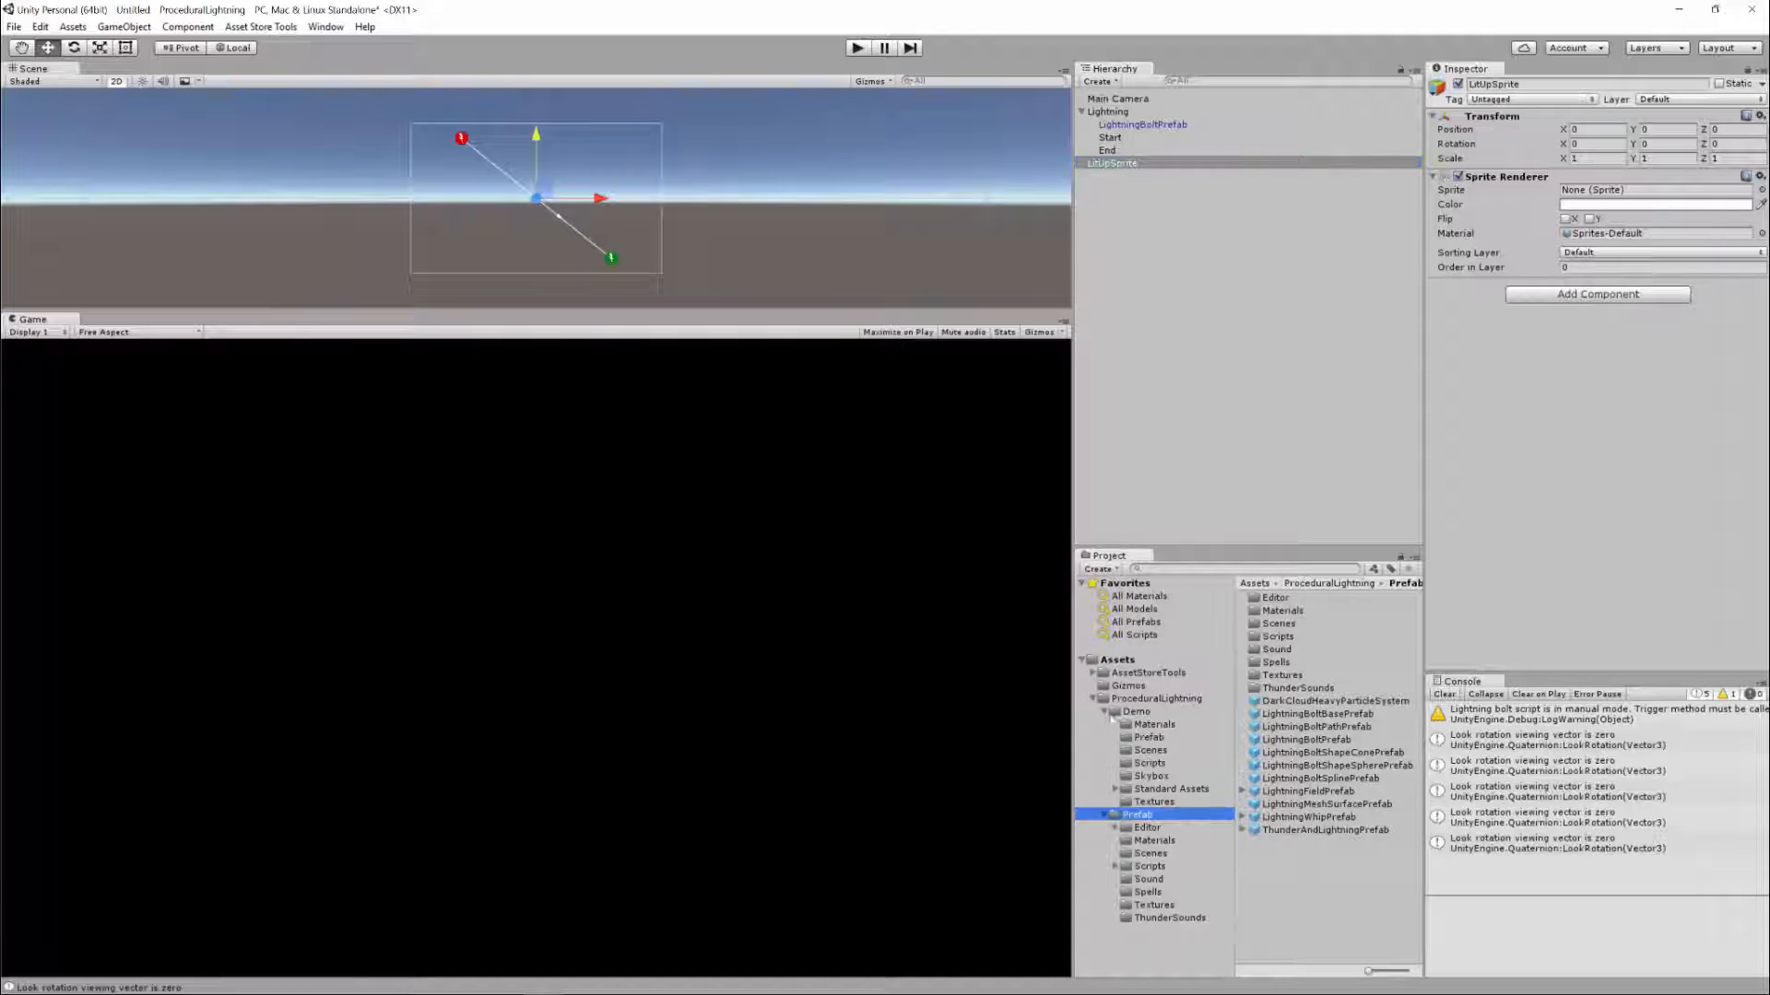
{"action": "left_click", "coordinate": [1151, 725]}
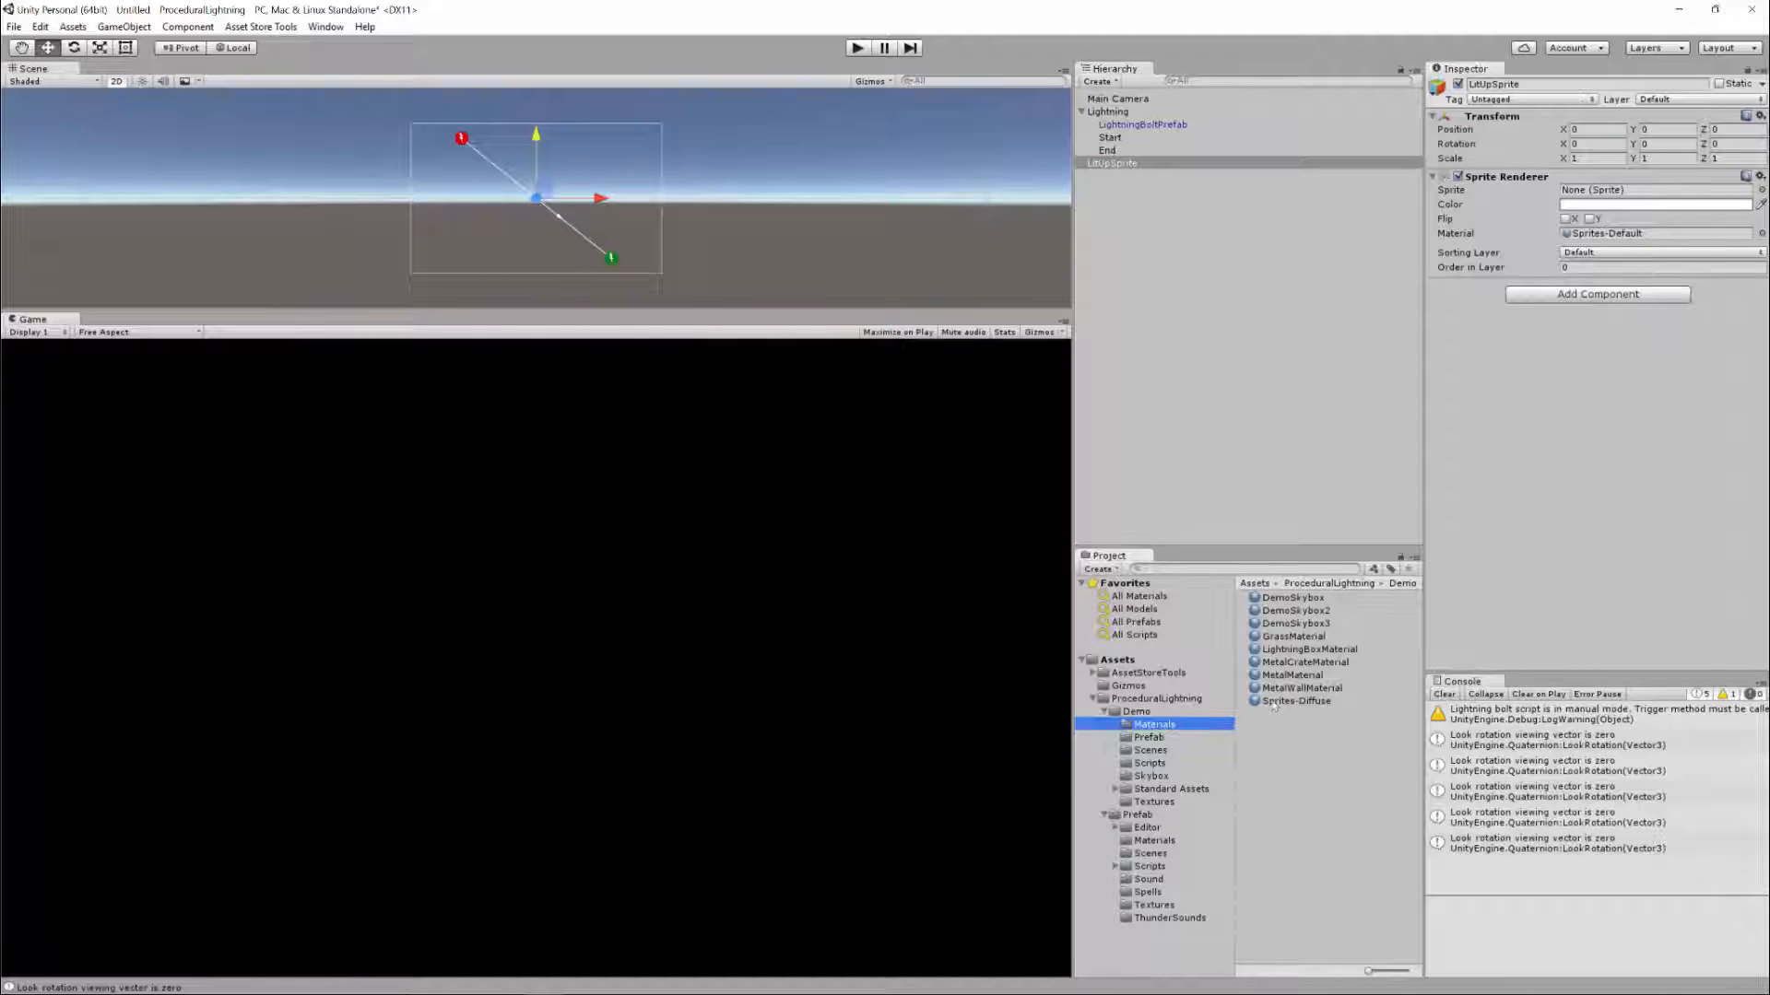
{"action": "left_click_drag", "start_coordinate": [1272, 703], "coordinate": [1656, 242]}
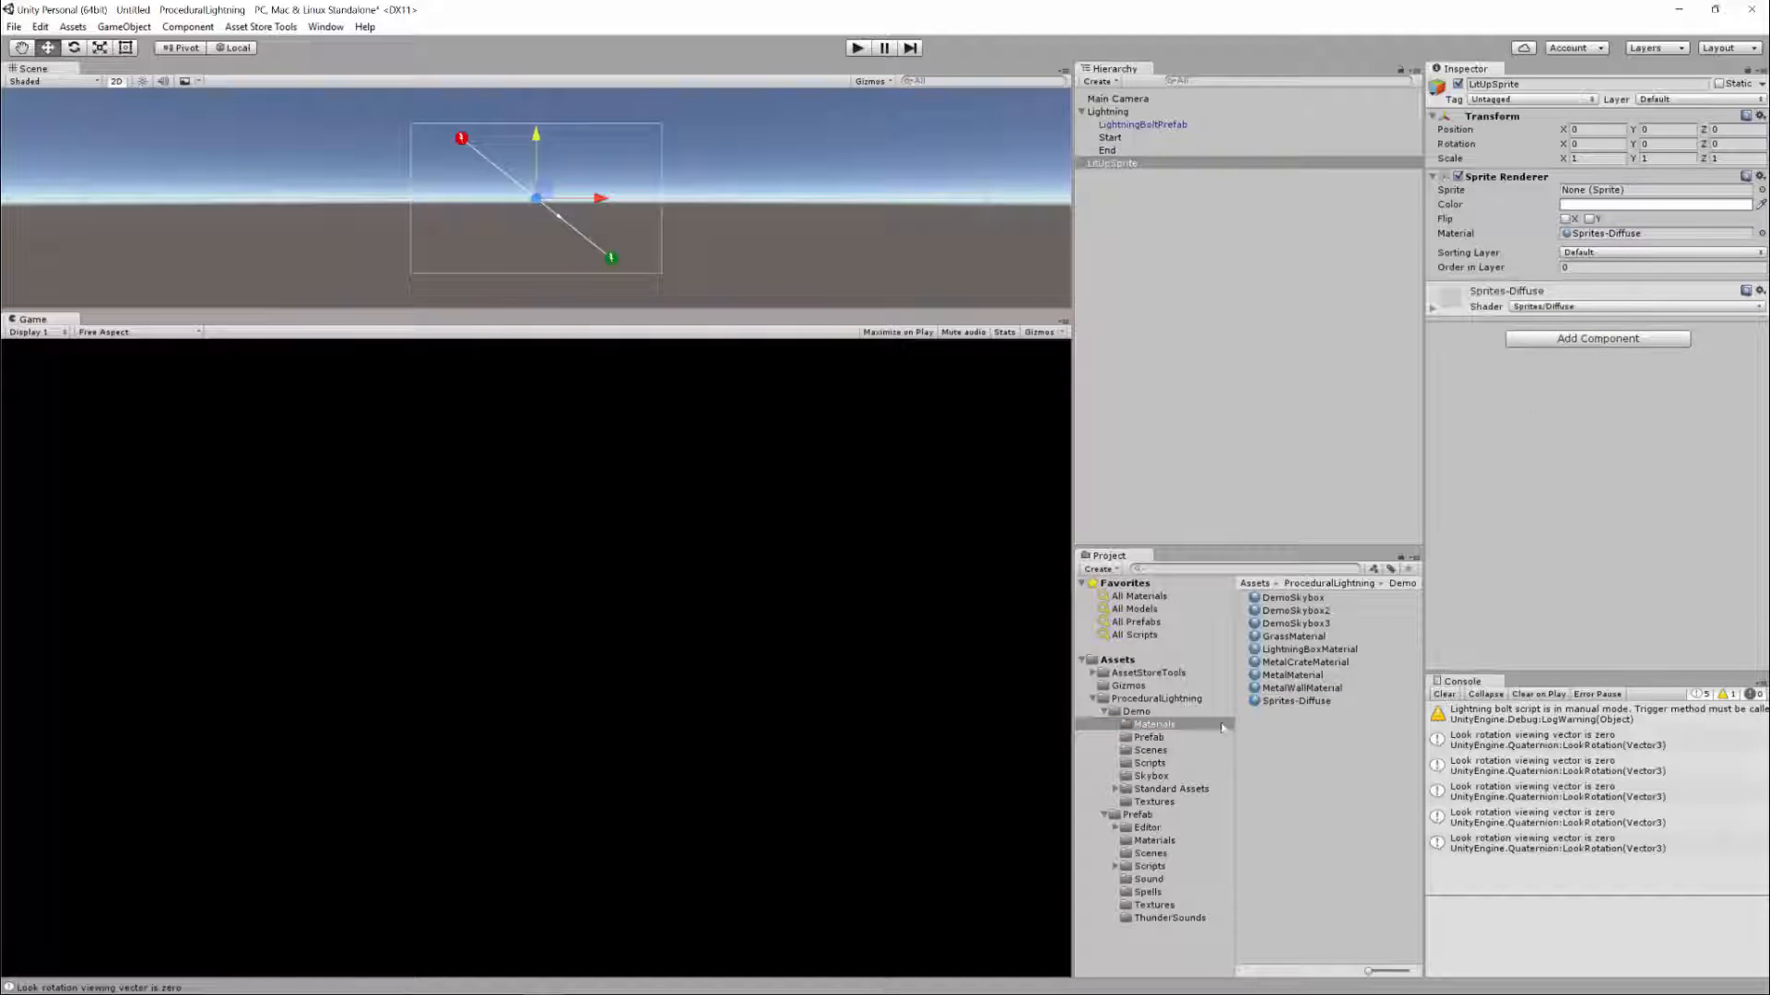
{"action": "left_click", "coordinate": [1154, 802]}
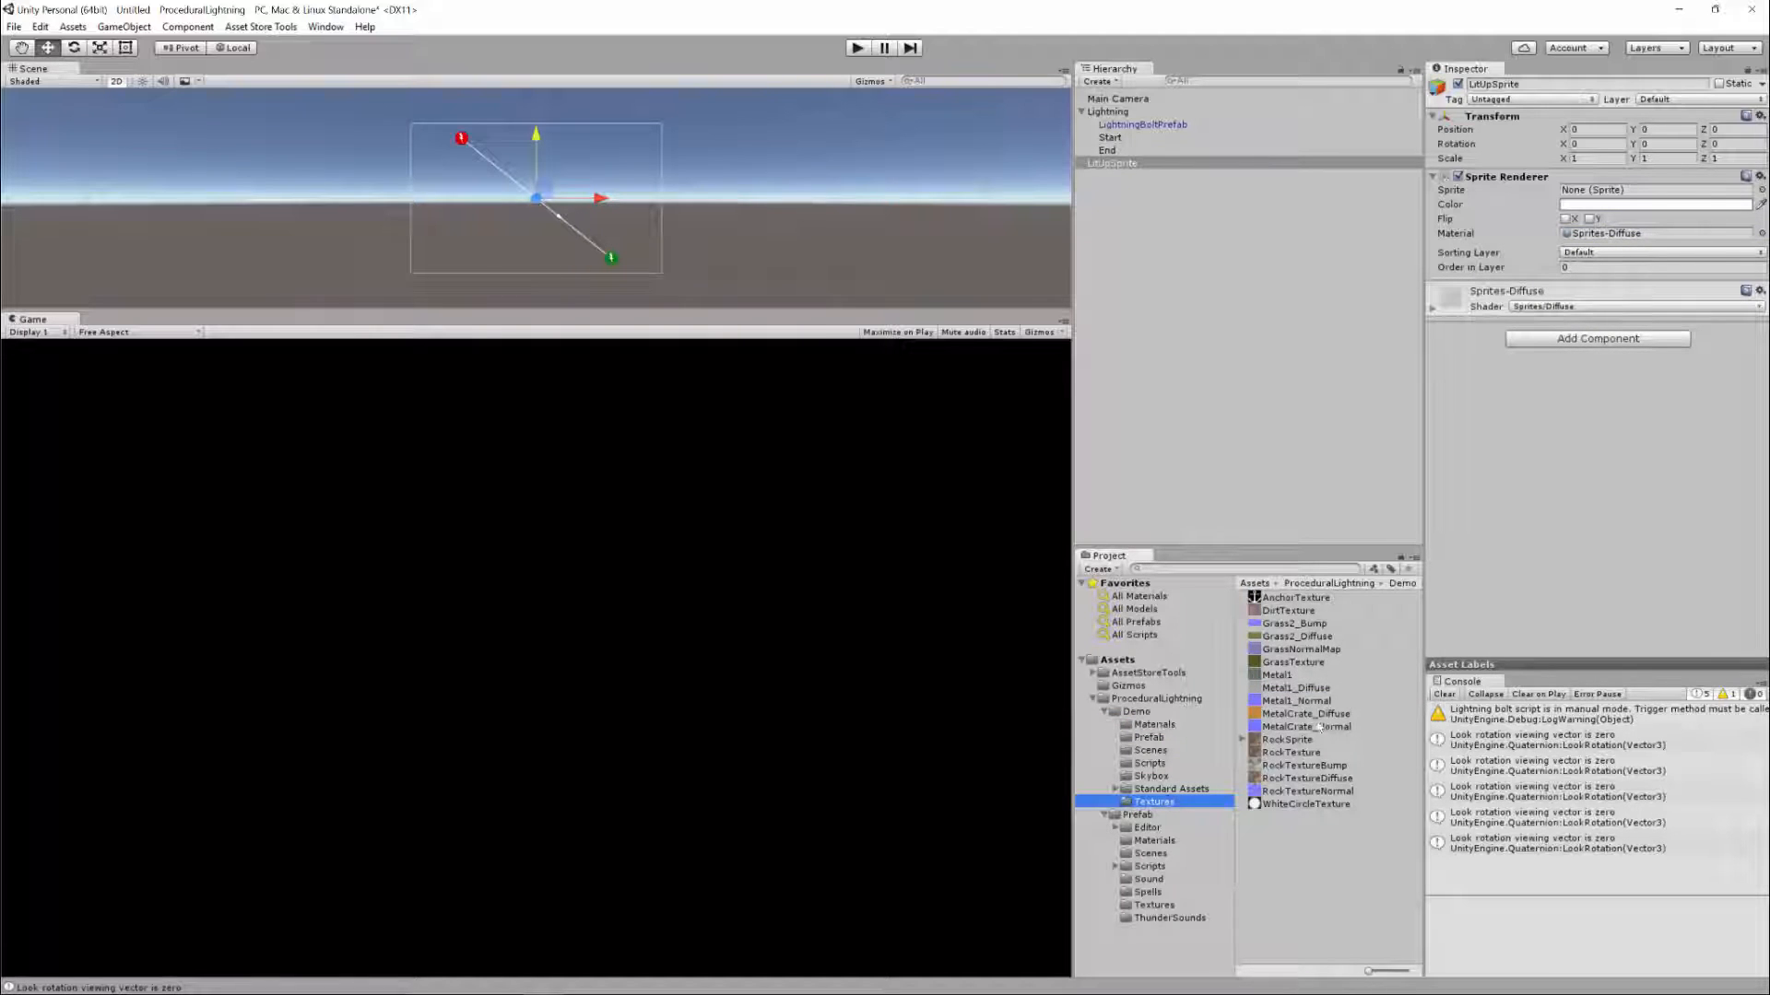
{"action": "left_click_drag", "start_coordinate": [1291, 743], "coordinate": [1604, 196]}
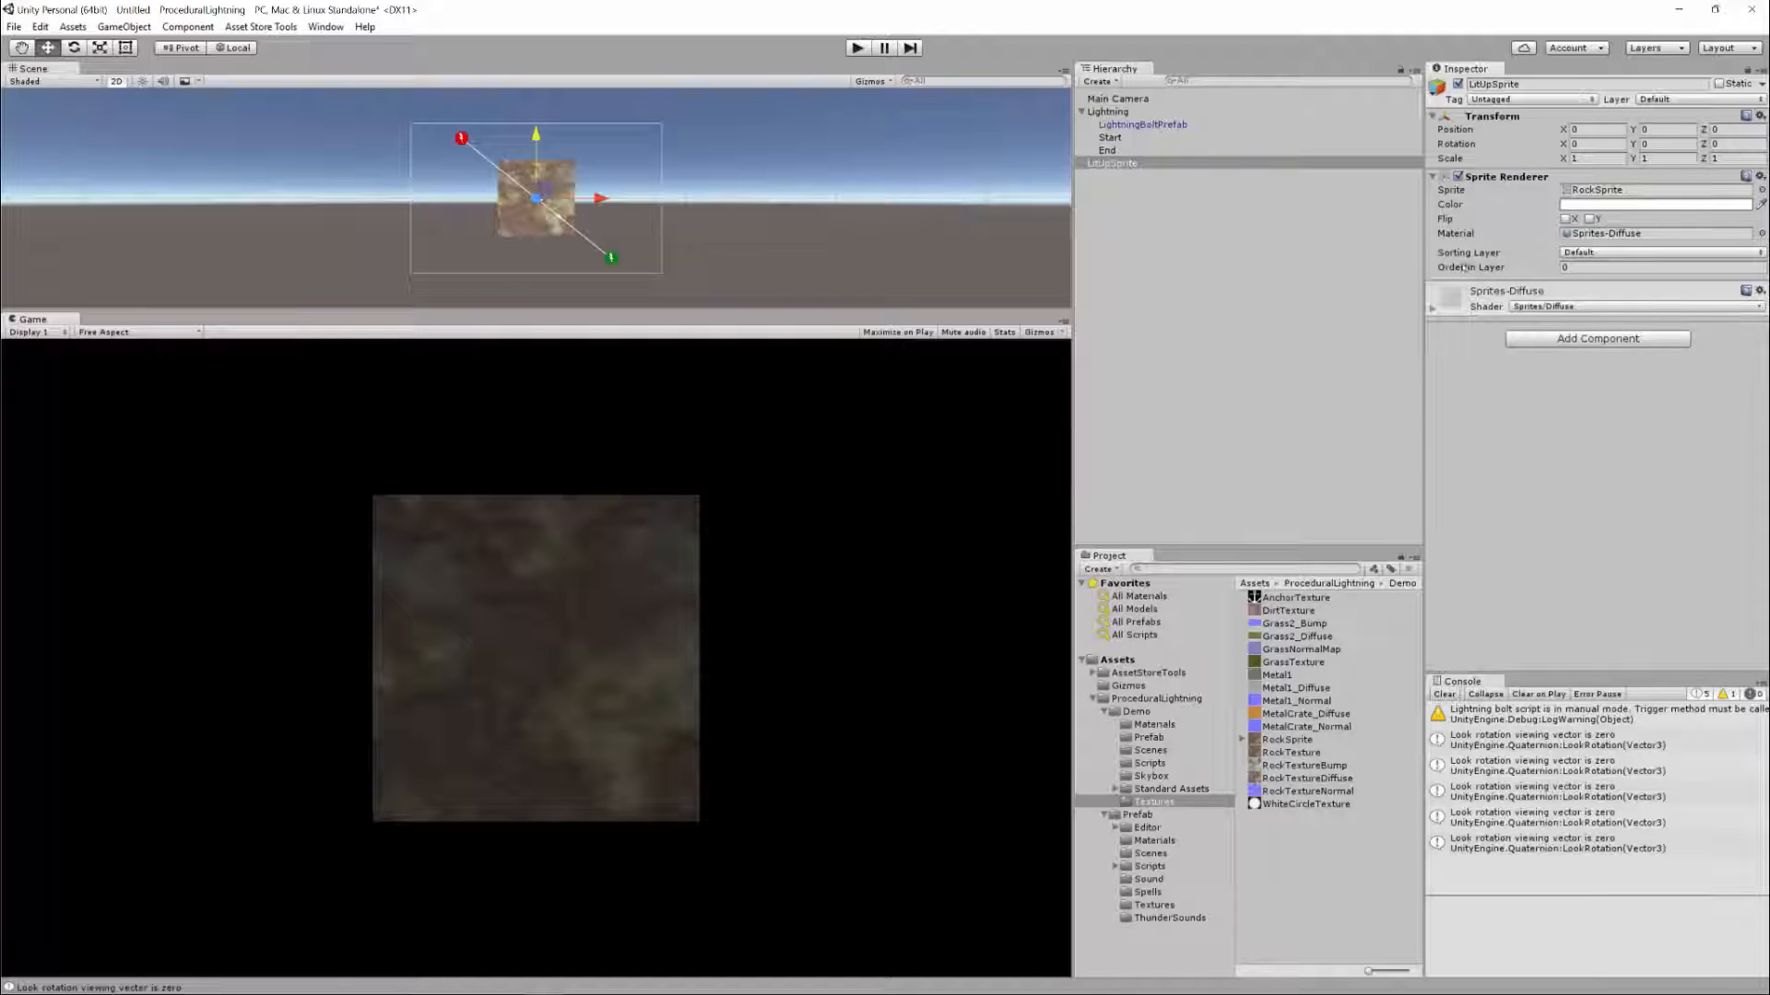
Run the scene to test the bolt against LitUpSprite, enter 0 as the sprite's Order in Layer, and stop the playback
{"action": "left_click", "coordinate": [1143, 125]}
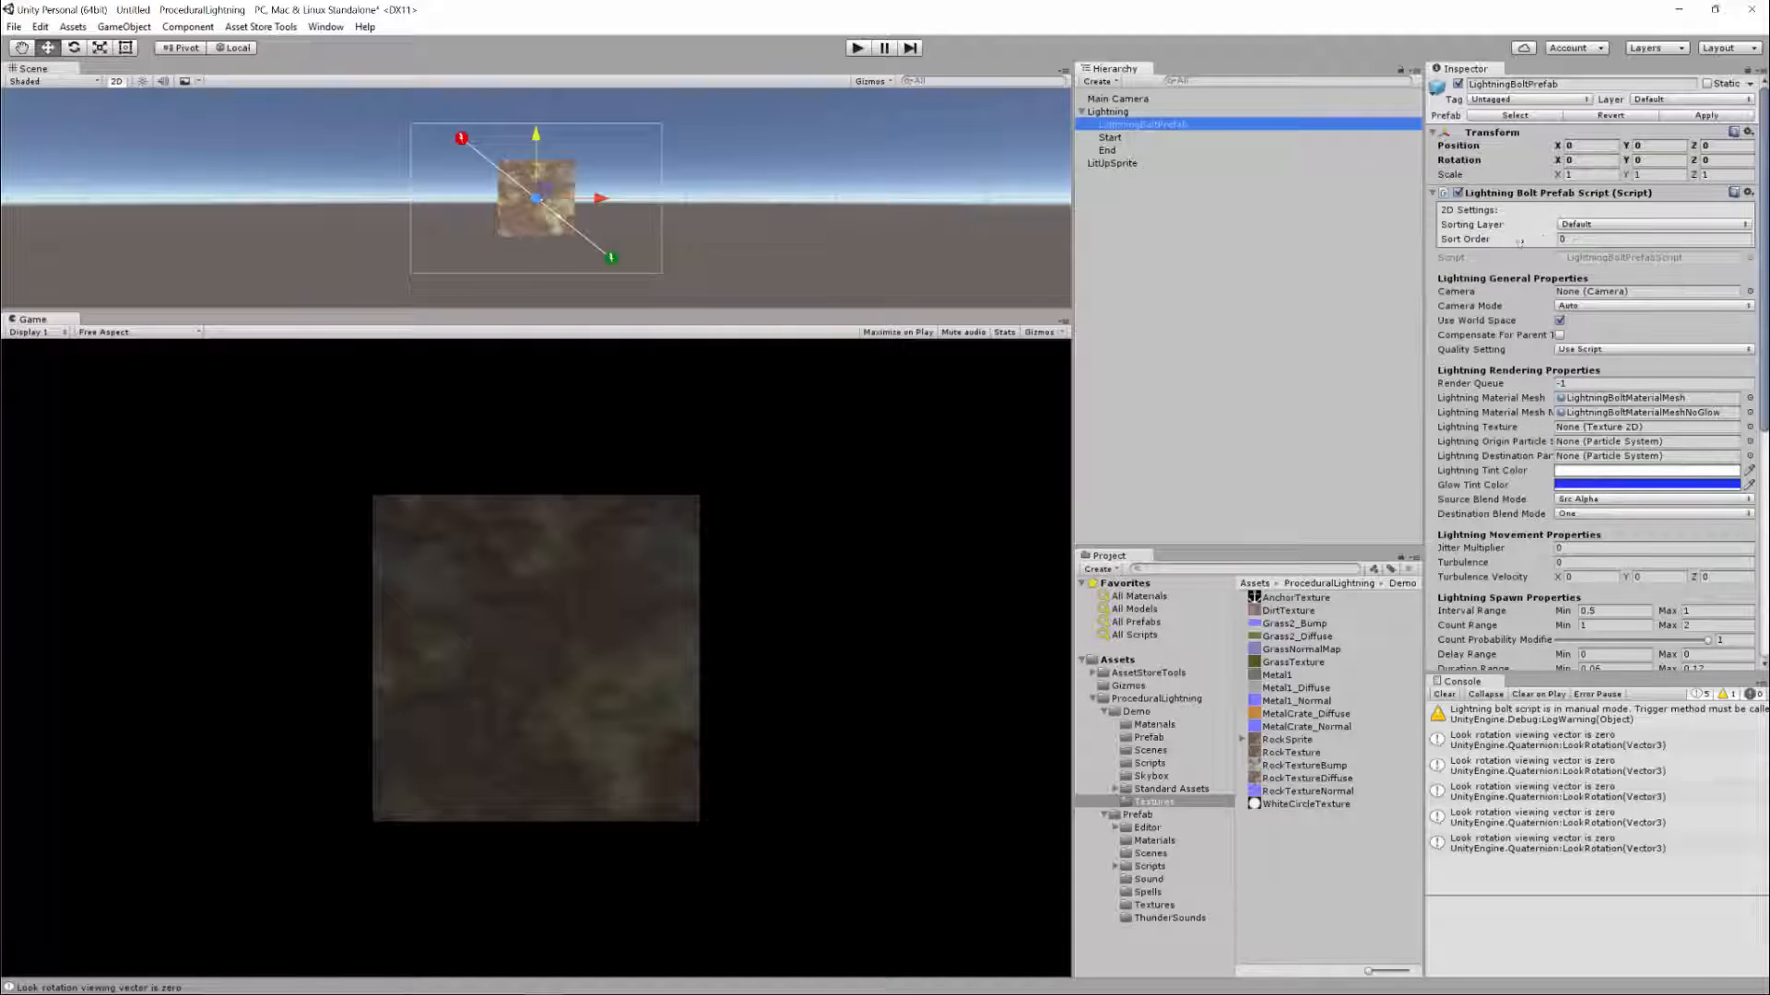
{"action": "left_click", "coordinate": [857, 48]}
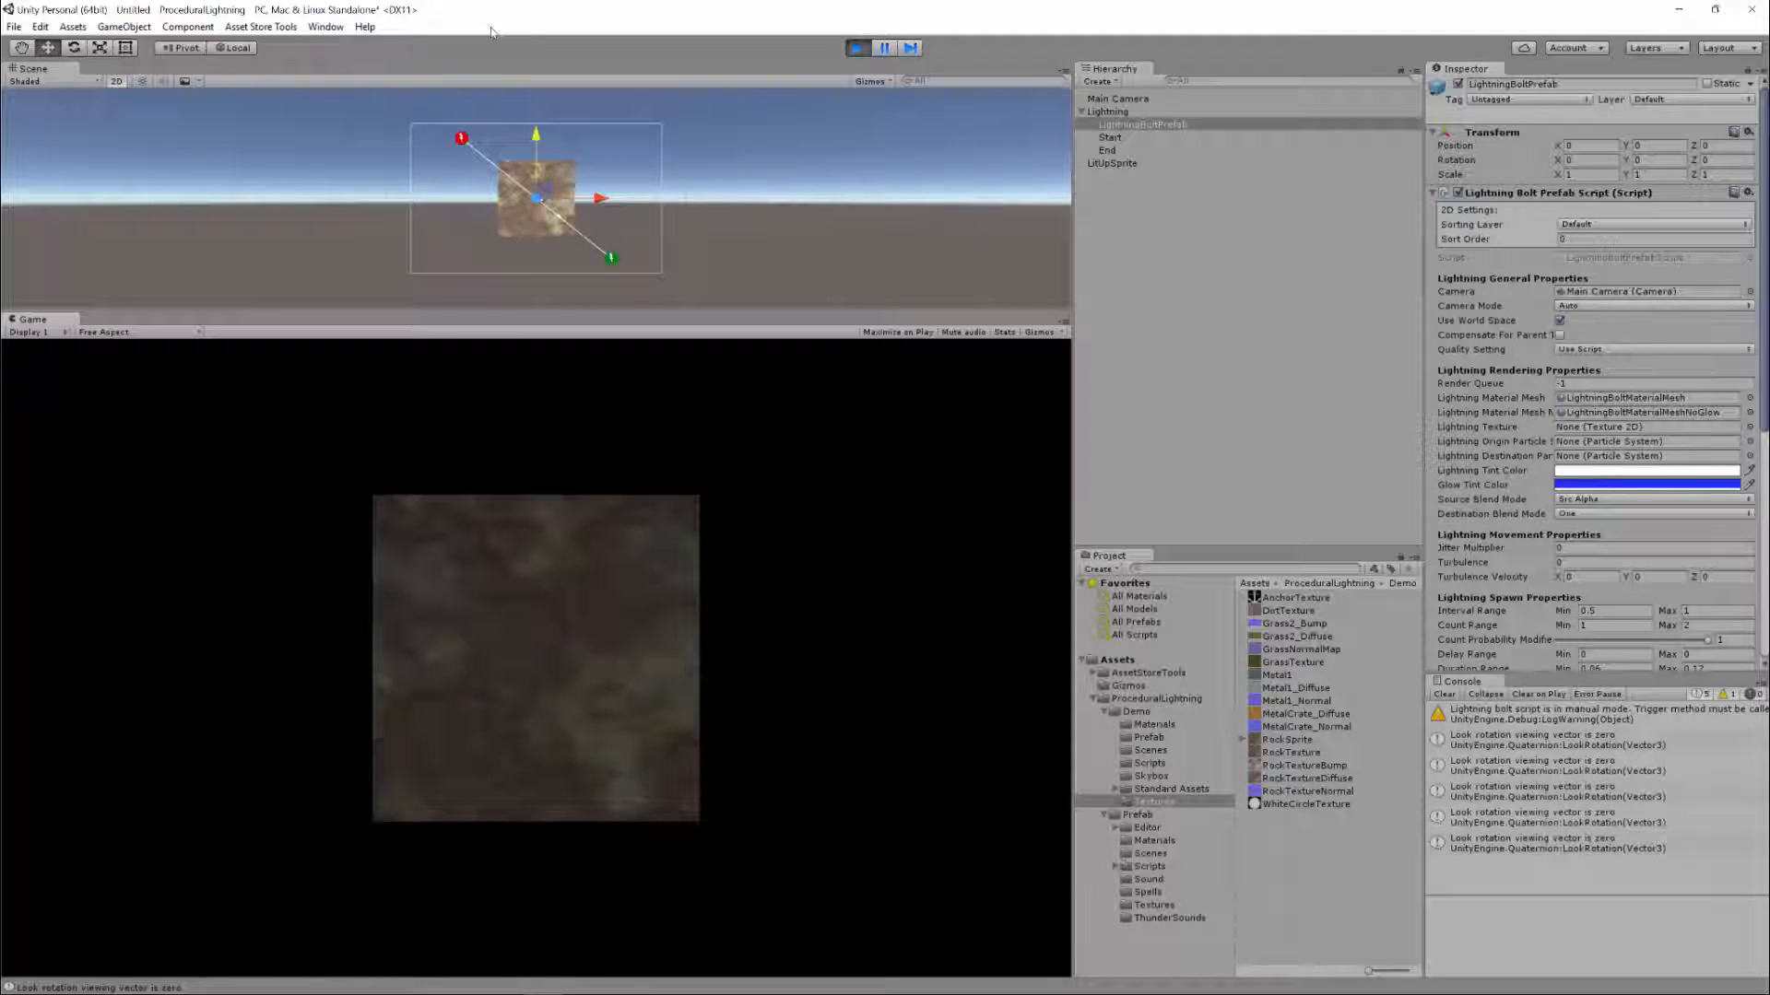
{"action": "left_click", "coordinate": [1115, 164]}
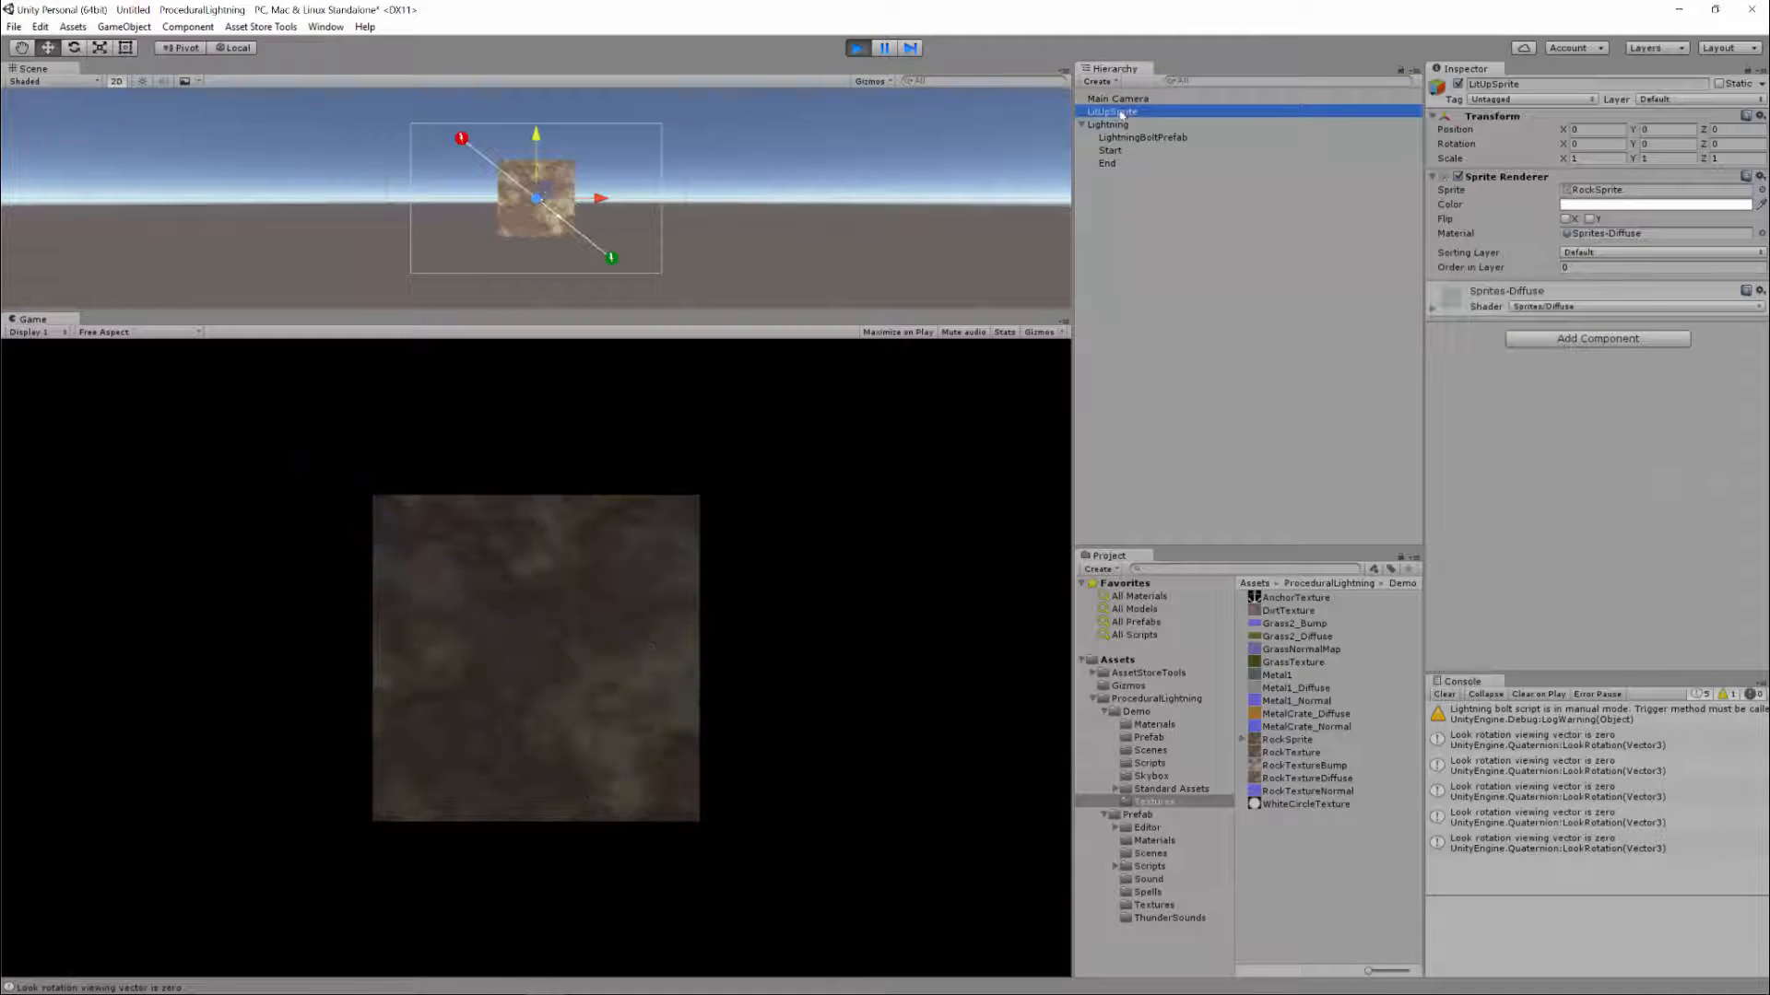
{"action": "left_click", "coordinate": [1584, 267]}
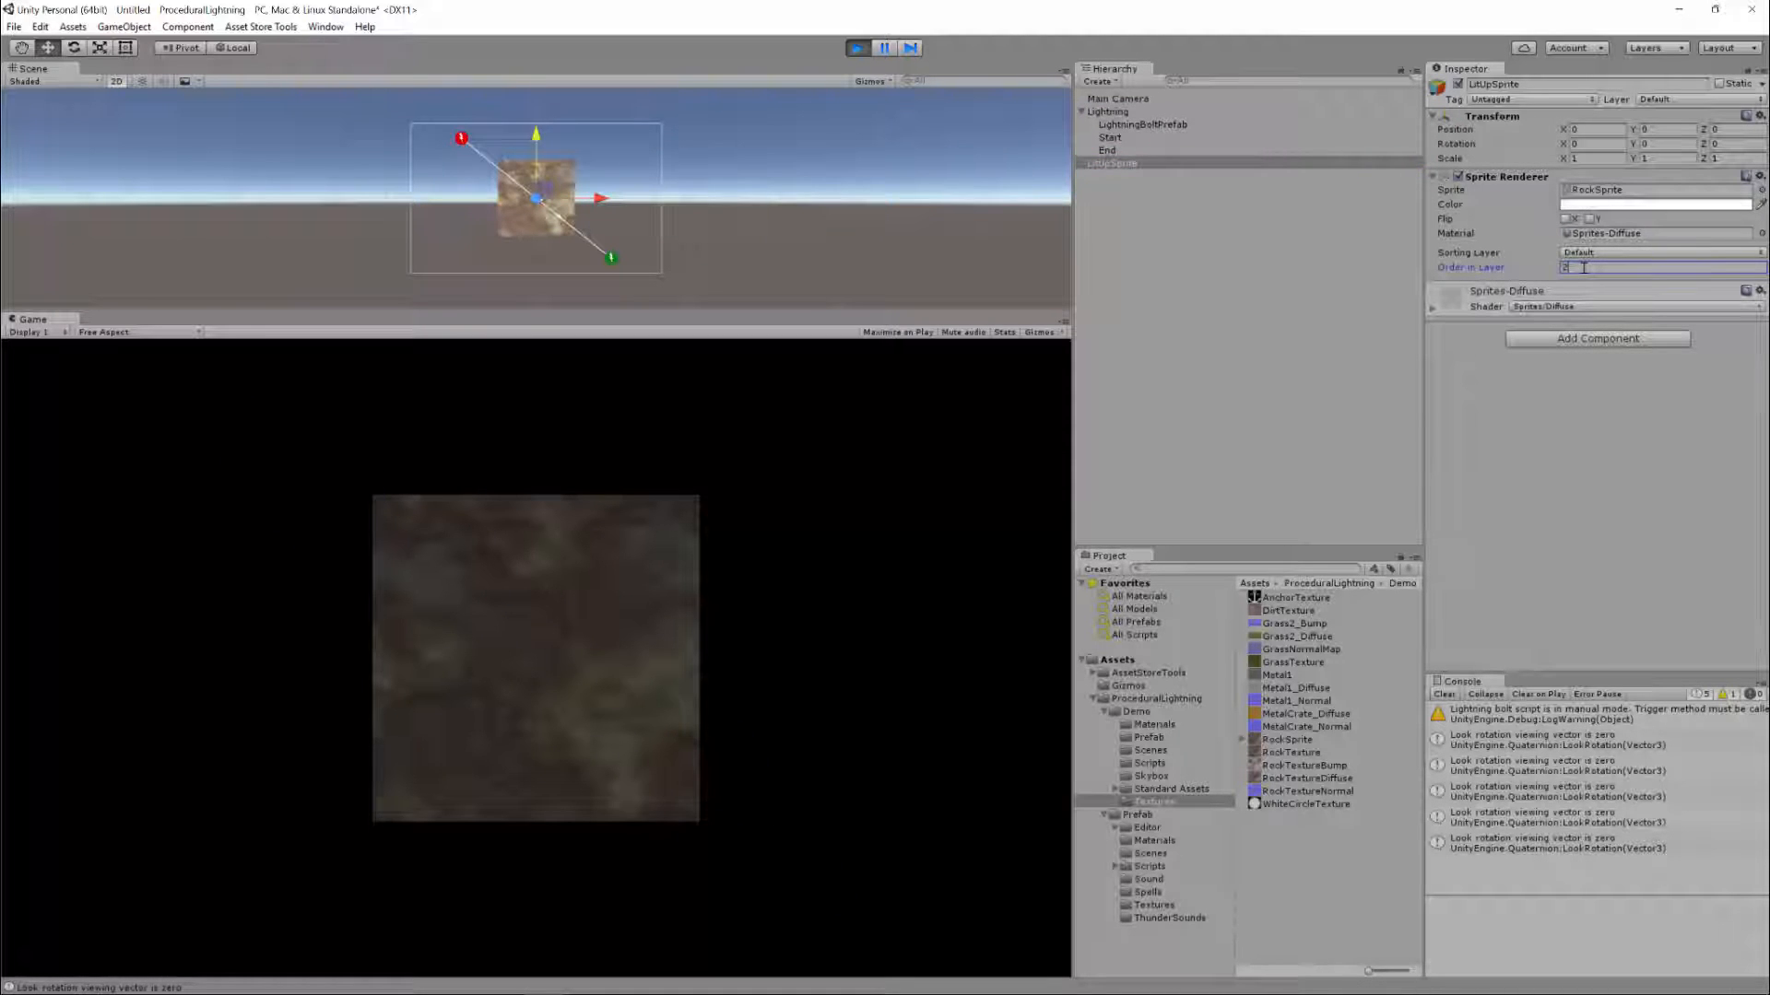
{"action": "type", "text": "0"}
{"action": "key", "text": "Return"}
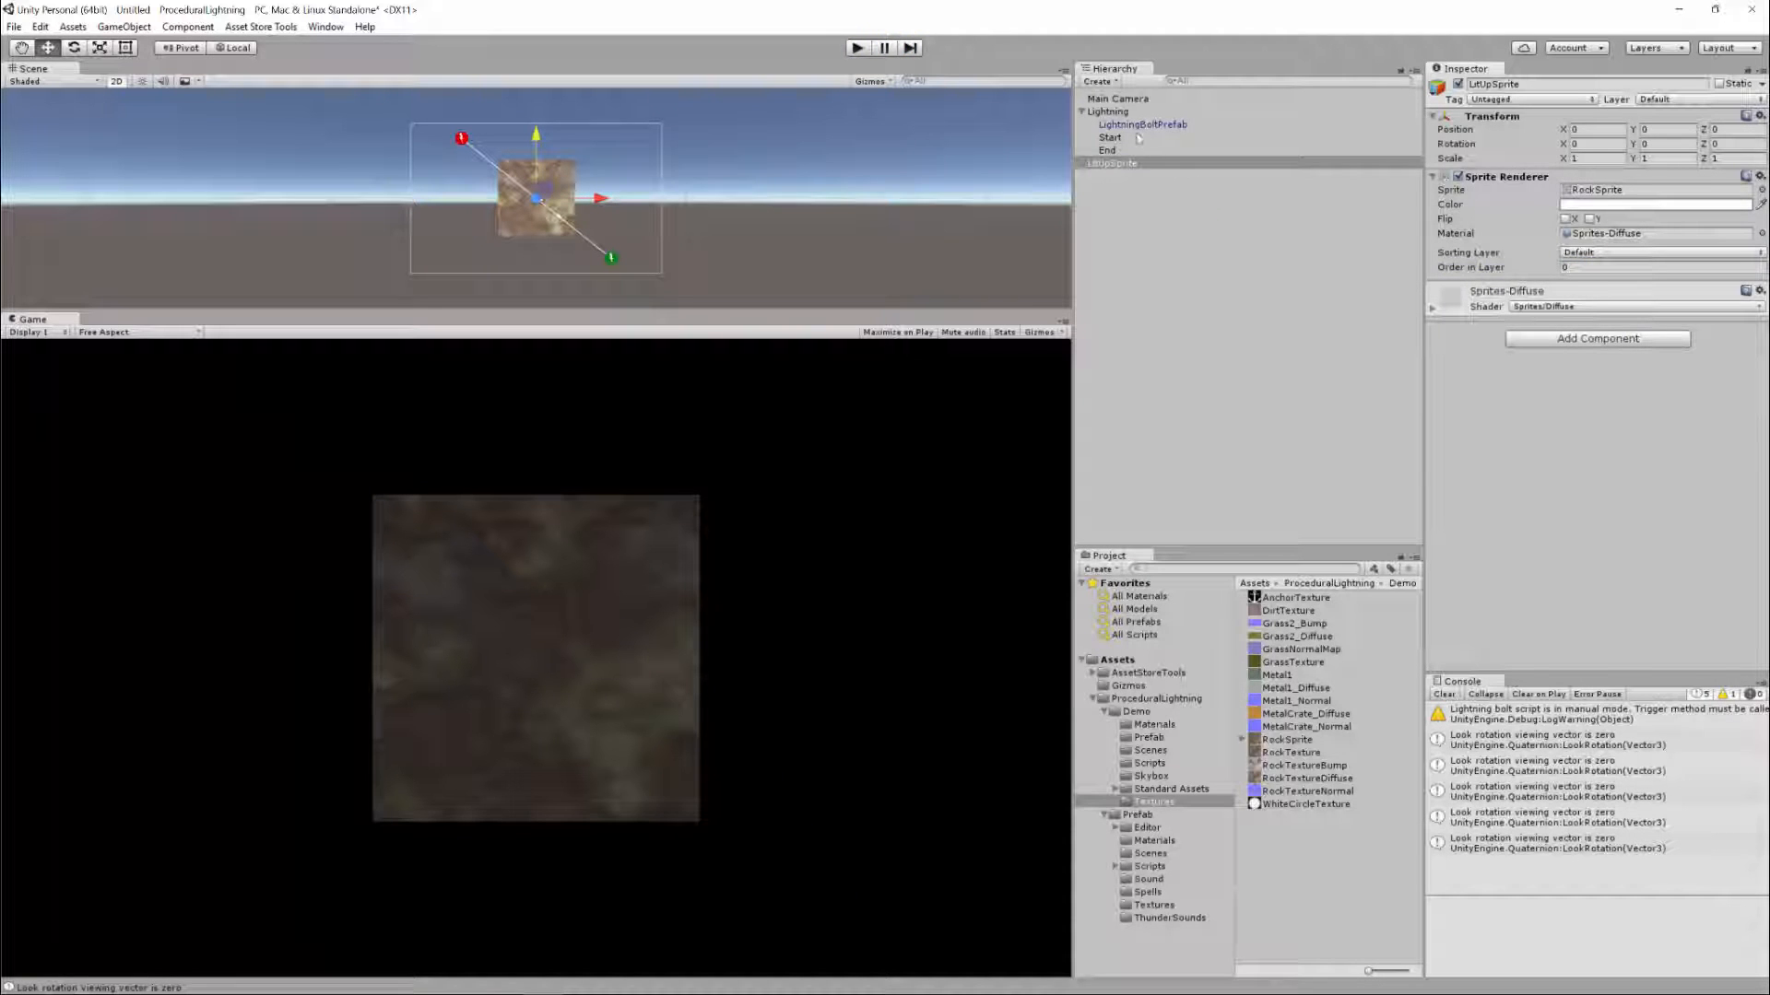
Set the Sort Order of the LightningBoltPrefab's 2D settings to 999
{"action": "left_click", "coordinate": [1141, 125]}
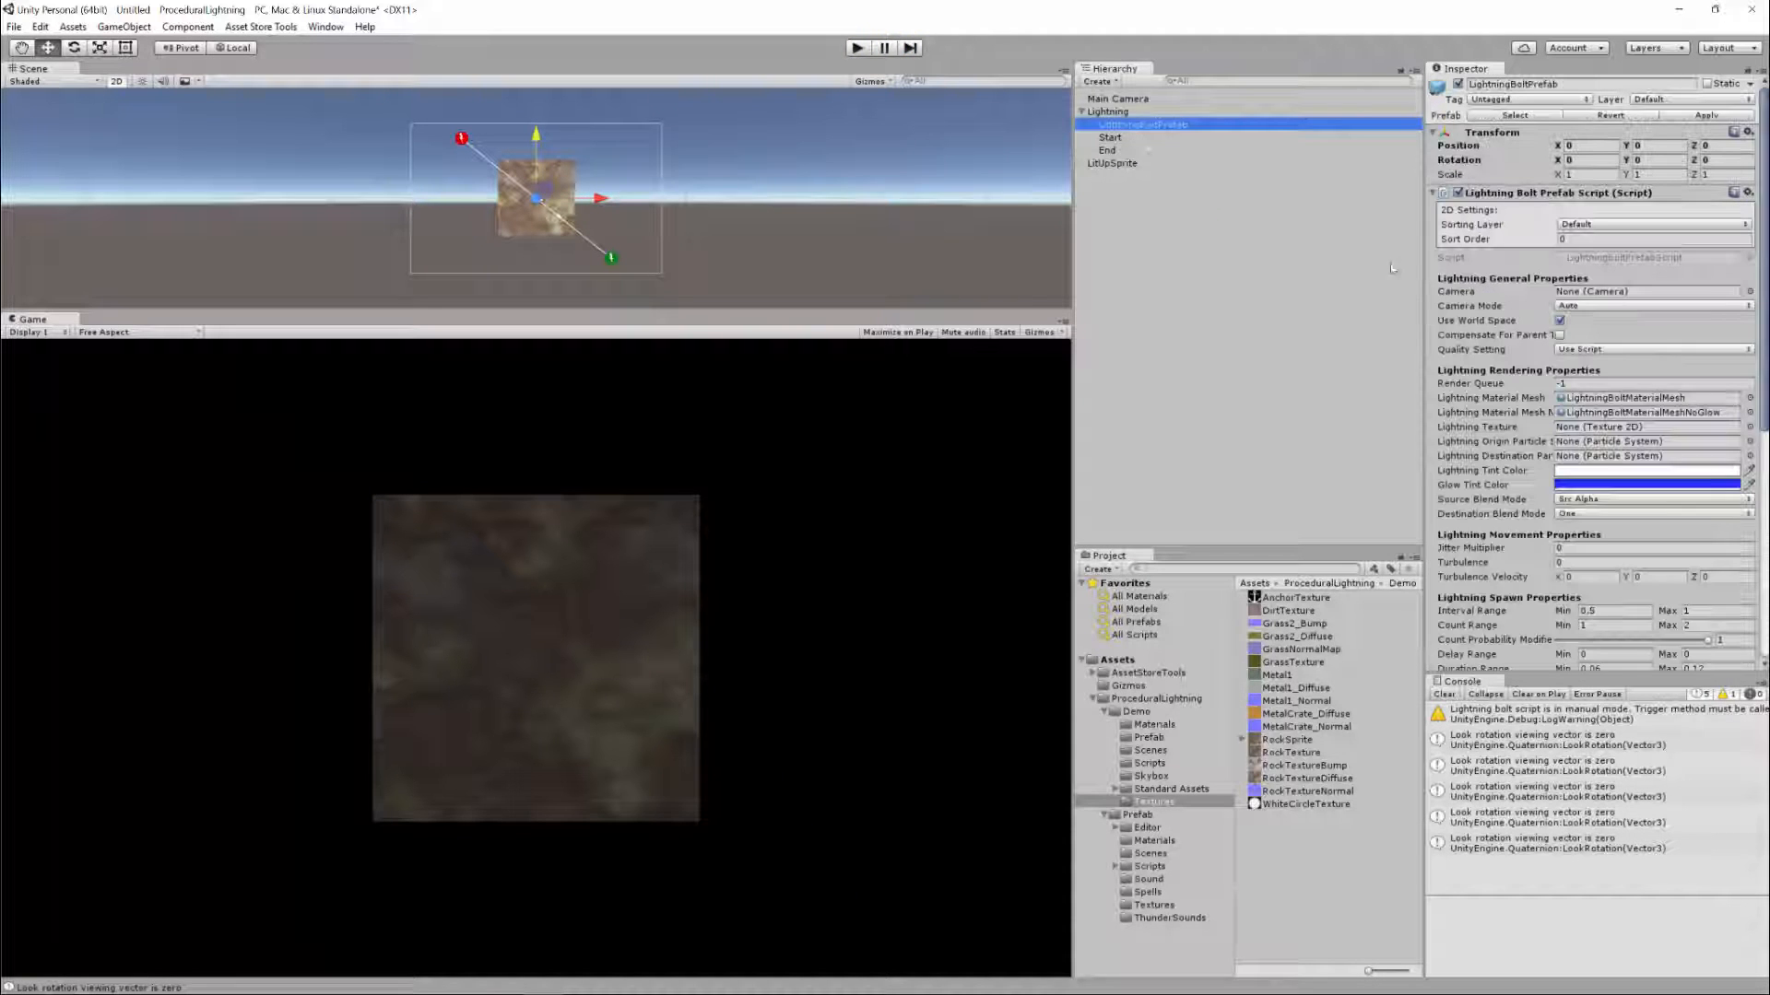
{"action": "mouse_move", "coordinate": [1534, 350]}
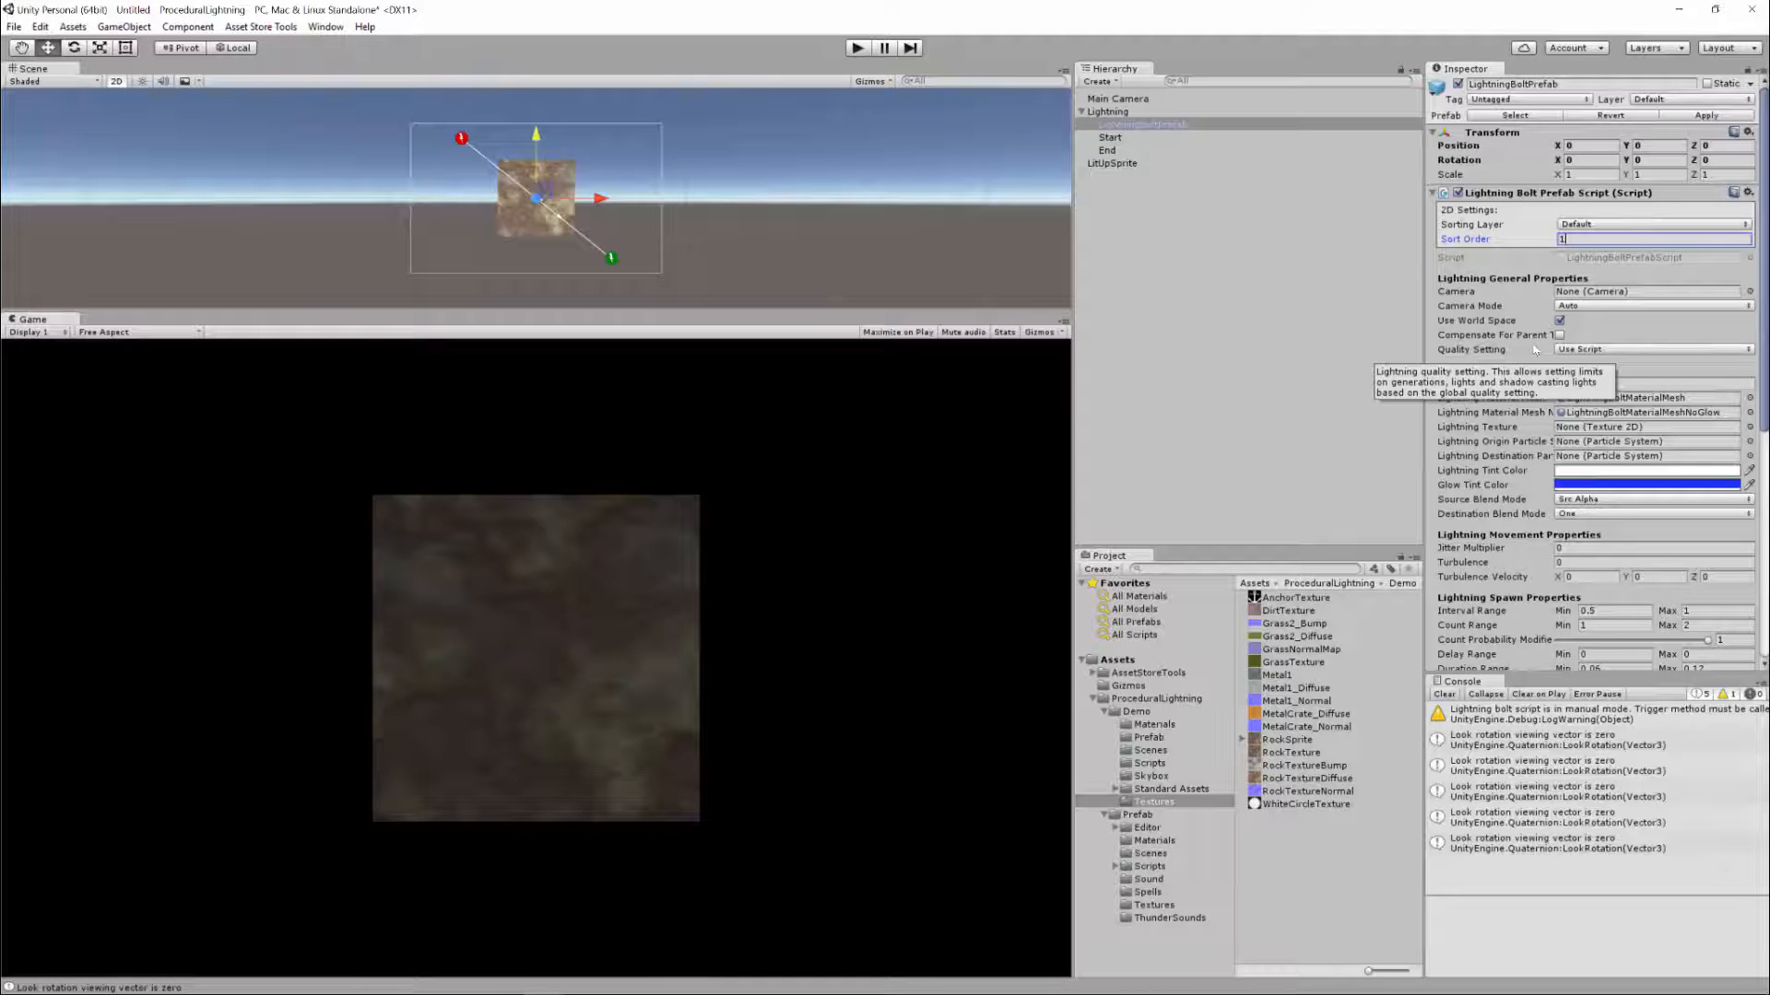
{"action": "type", "text": "999"}
Run the scene to preview the bolt over LitUpSprite and look through the LightningBoltPrefab script's properties
{"action": "left_click", "coordinate": [1109, 164]}
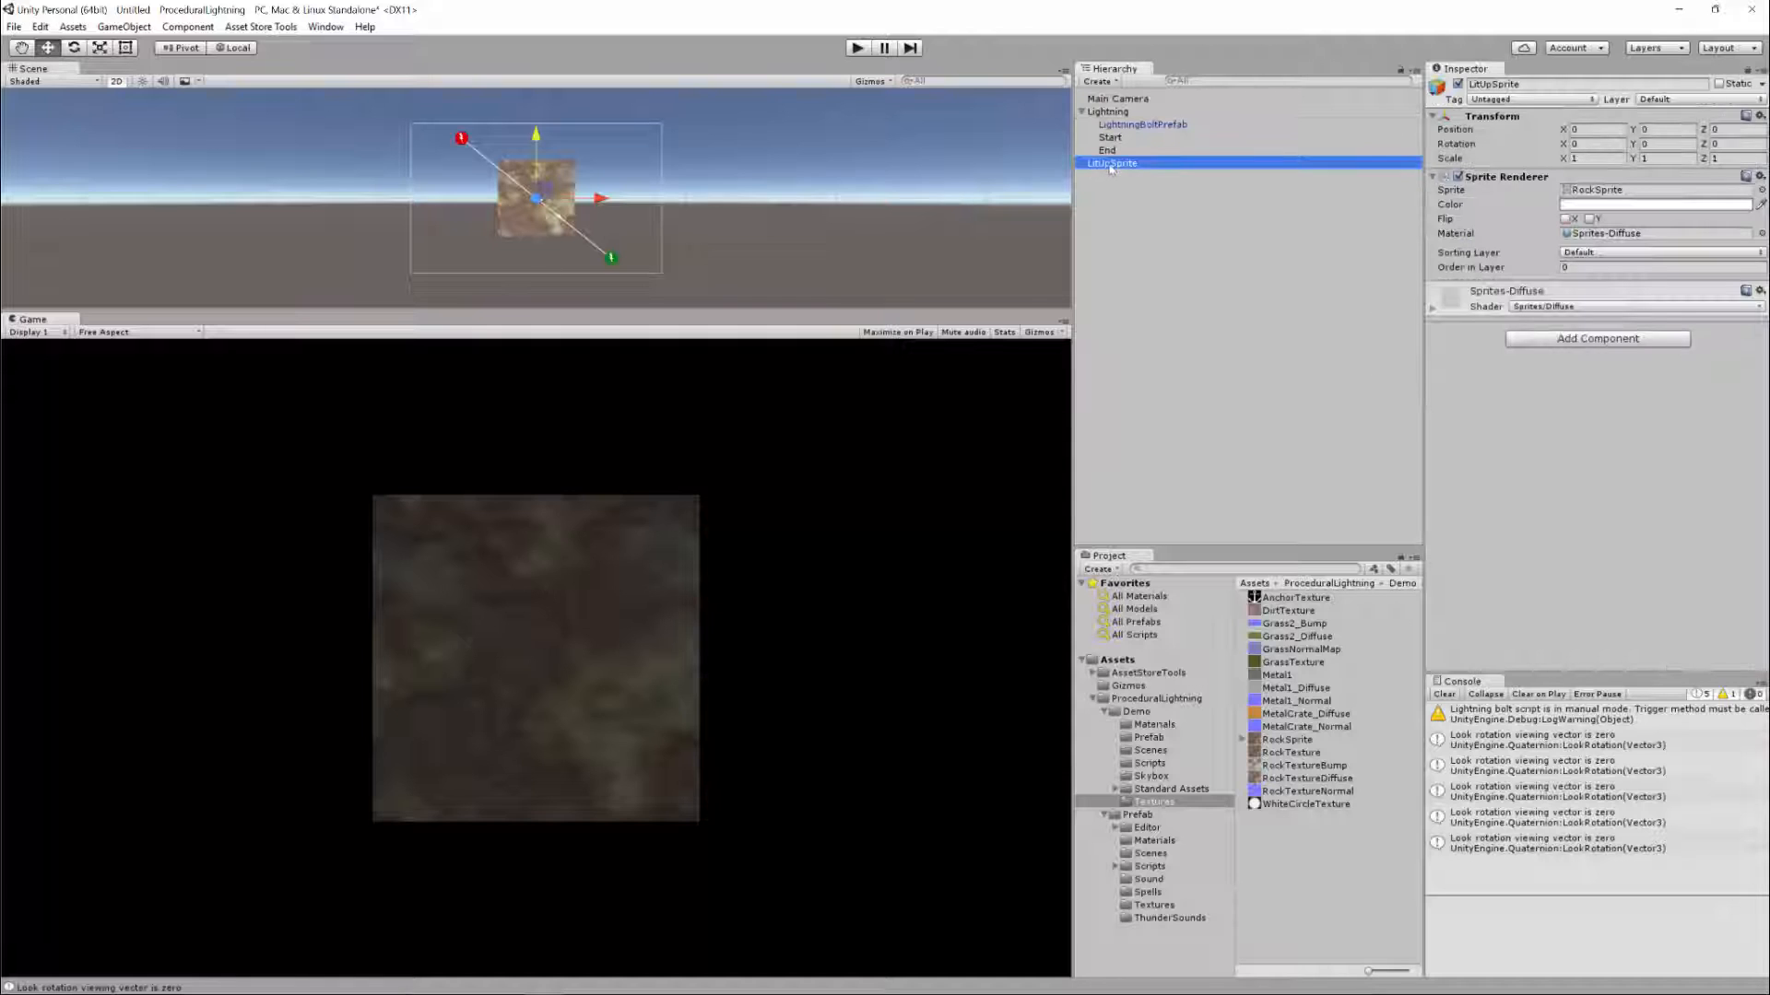
{"action": "key", "text": "ctrl+p"}
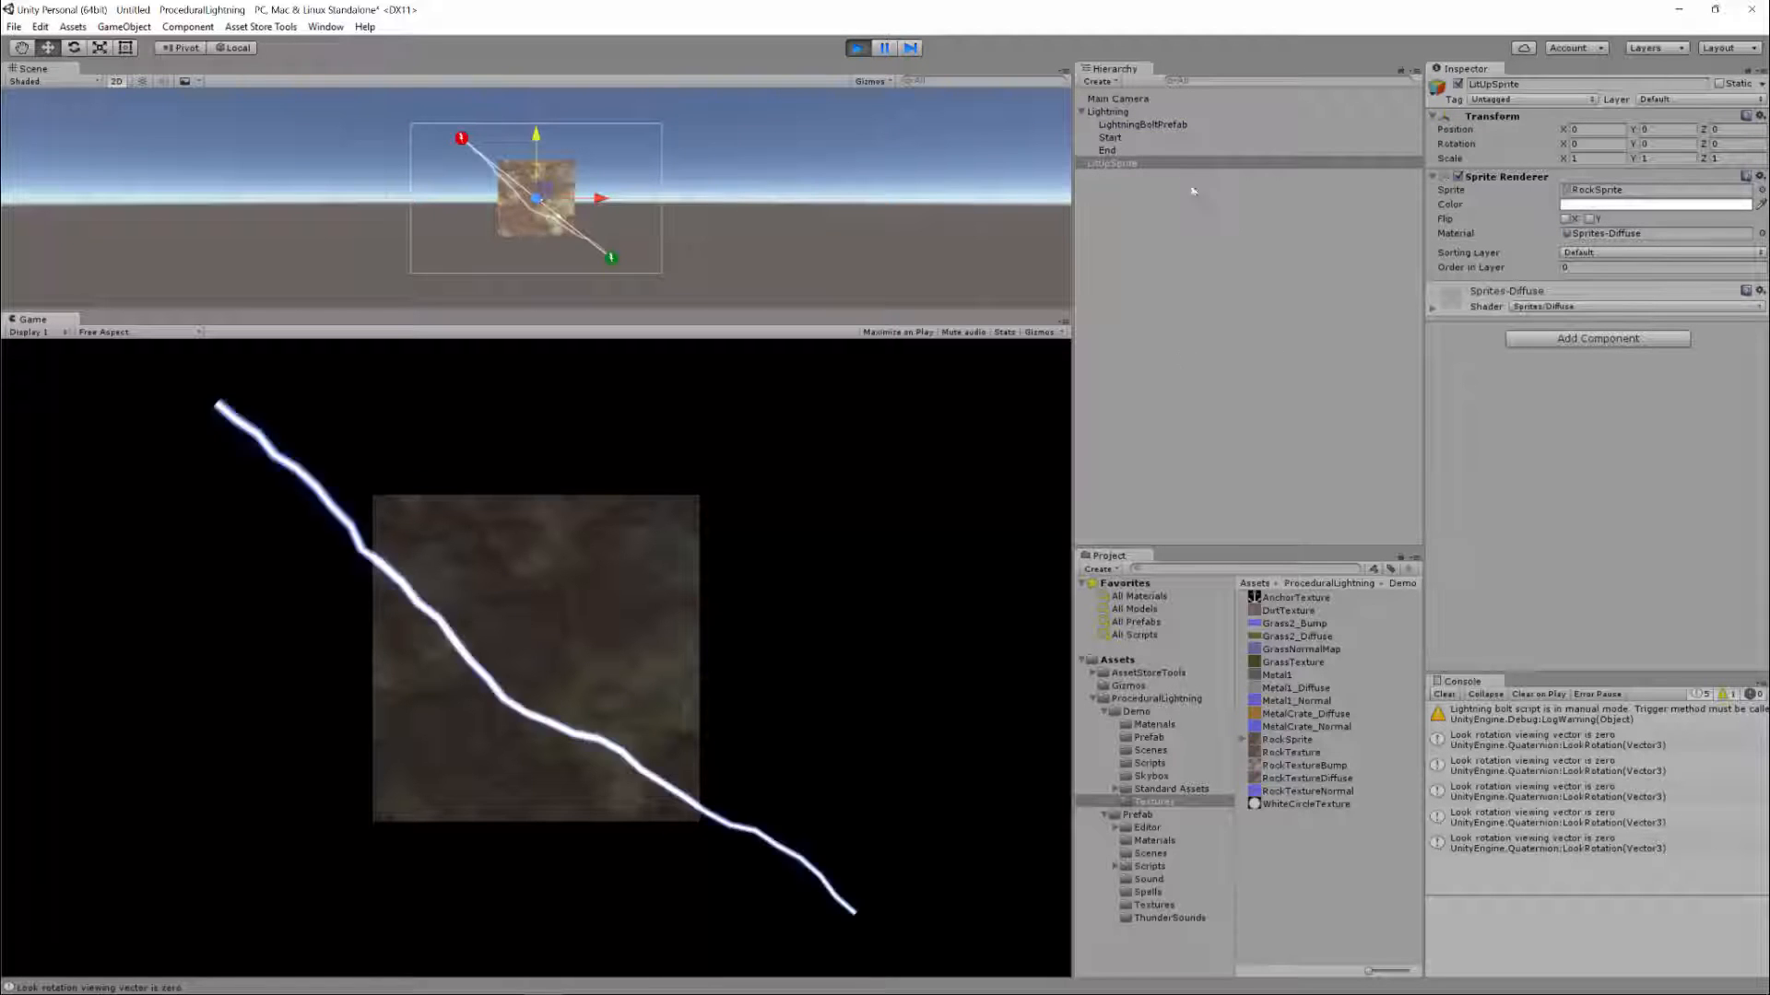
{"action": "left_click", "coordinate": [1142, 124]}
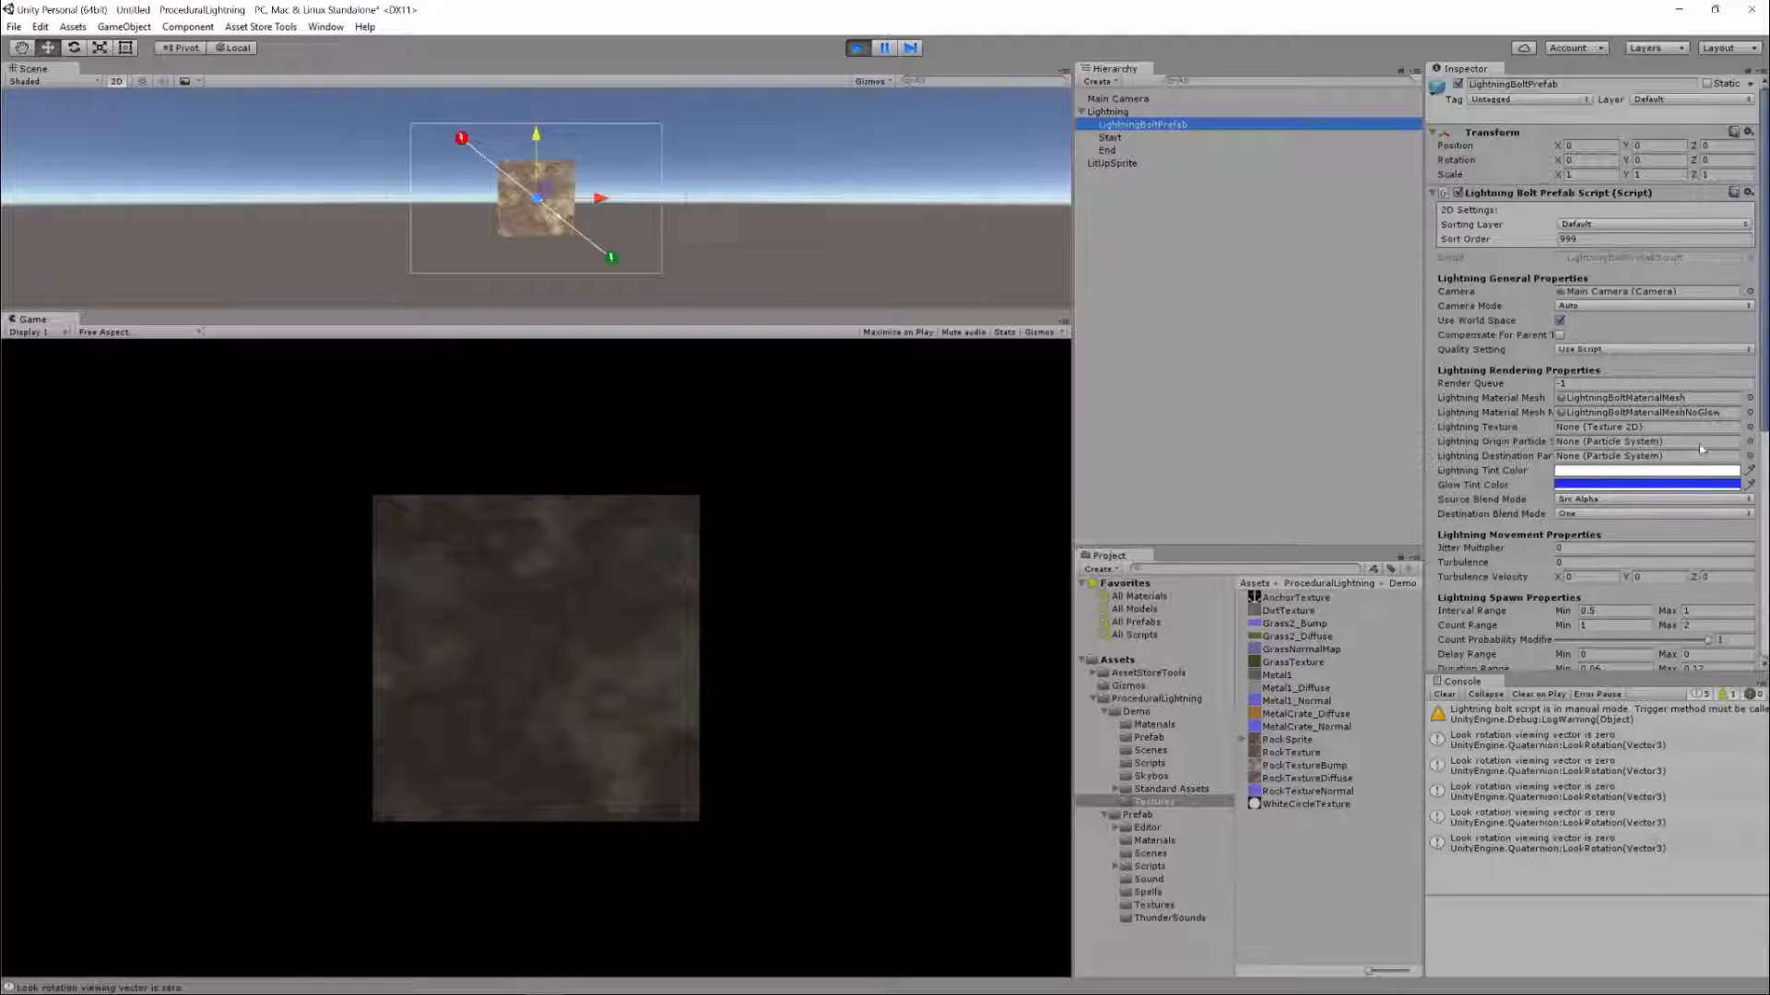
{"action": "scroll", "coordinate": [1655, 506], "scroll_direction": "down", "scroll_amount": 8}
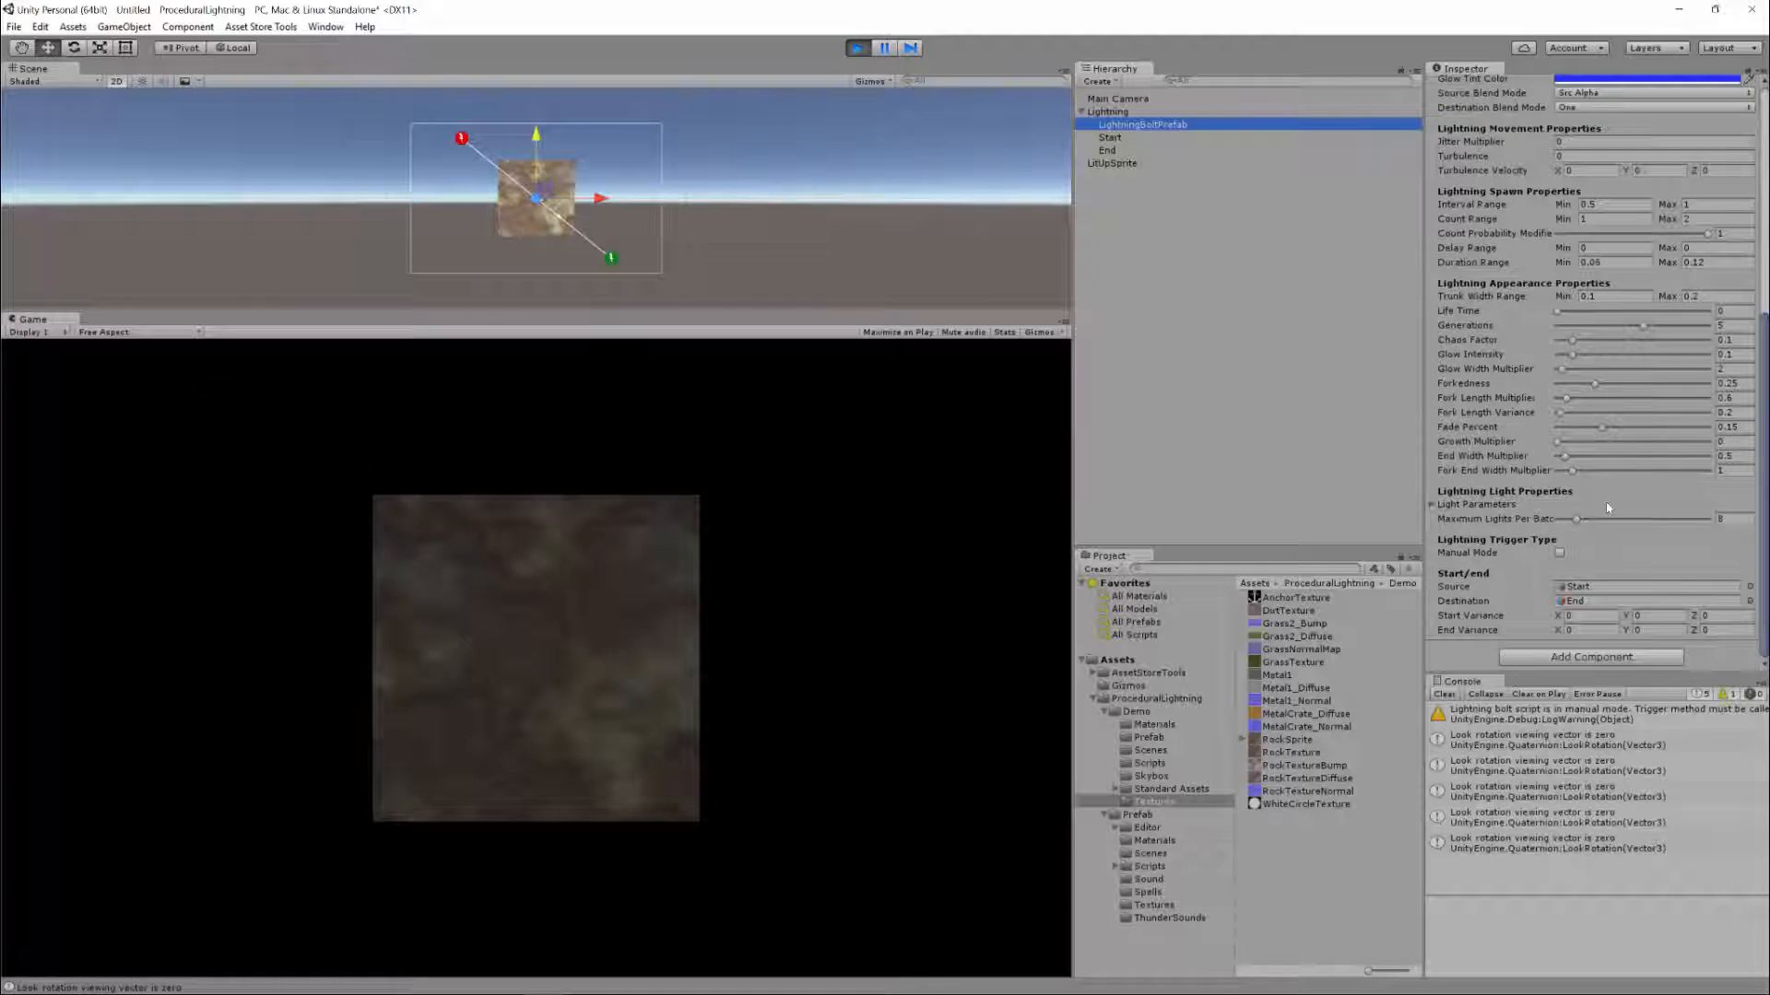
{"action": "scroll", "coordinate": [1608, 507], "scroll_direction": "up", "scroll_amount": 7}
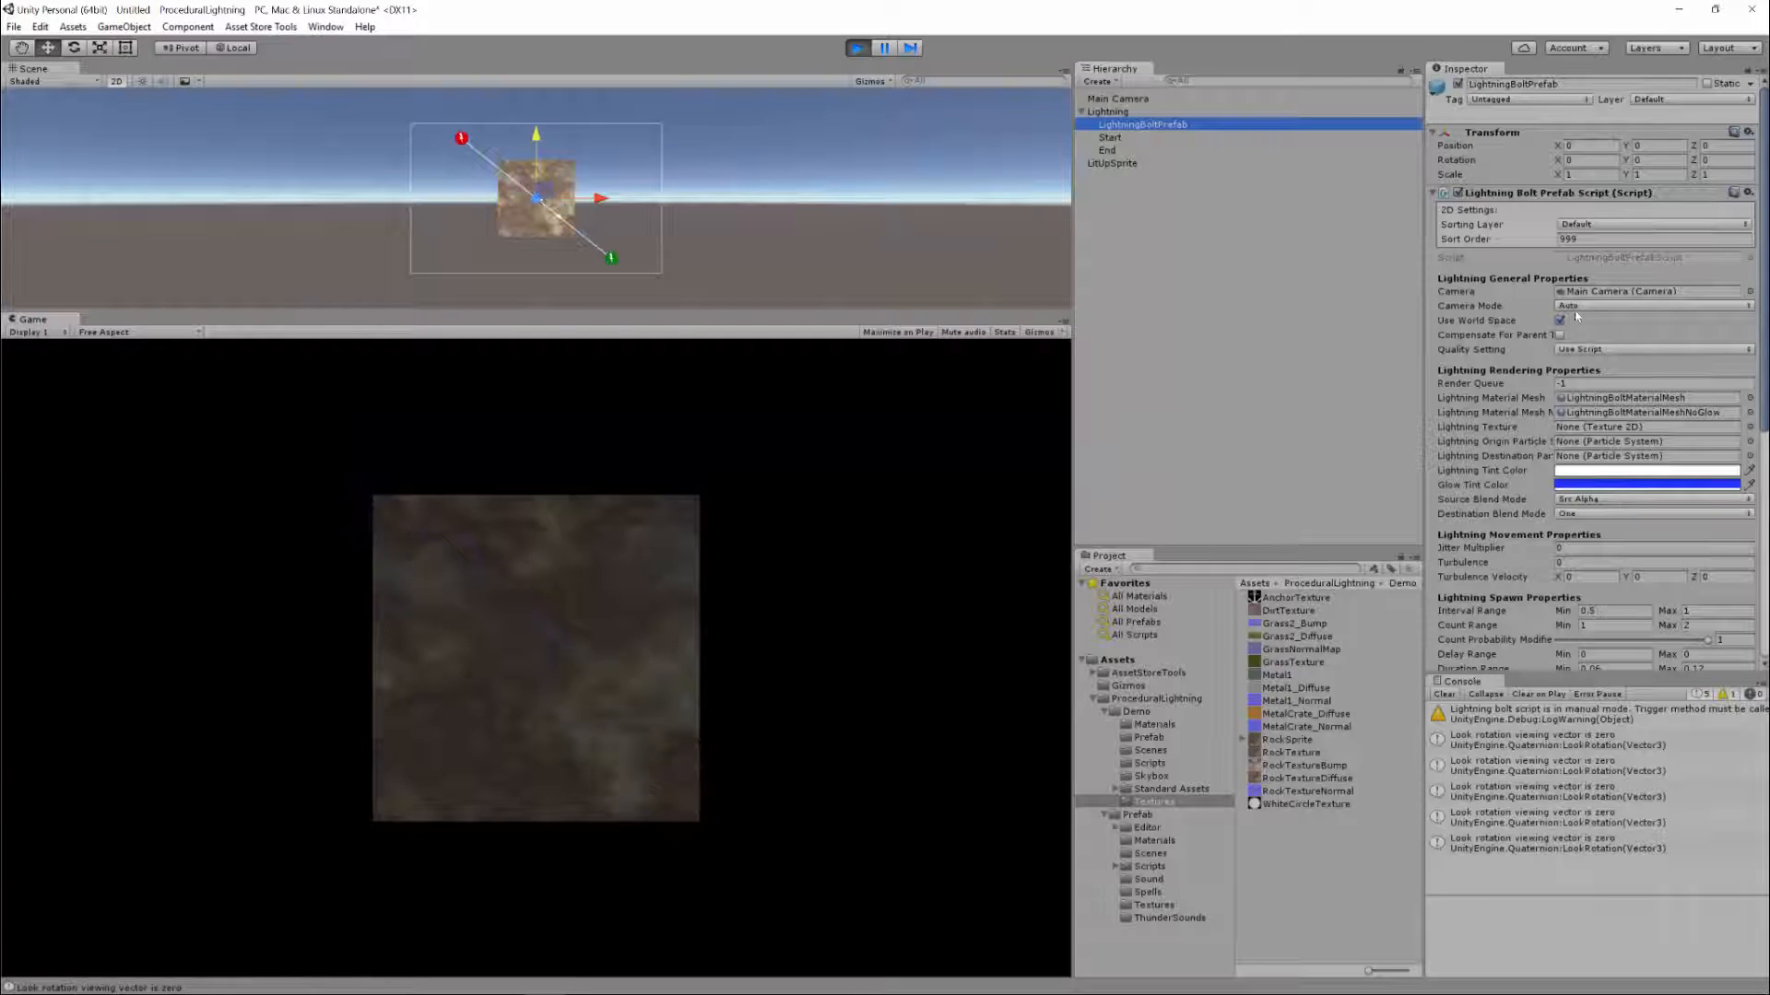
Review the Camera Mode options of the lightning bolt script, keeping Auto
{"action": "left_click_drag", "start_coordinate": [1764, 341], "coordinate": [1011, 191]}
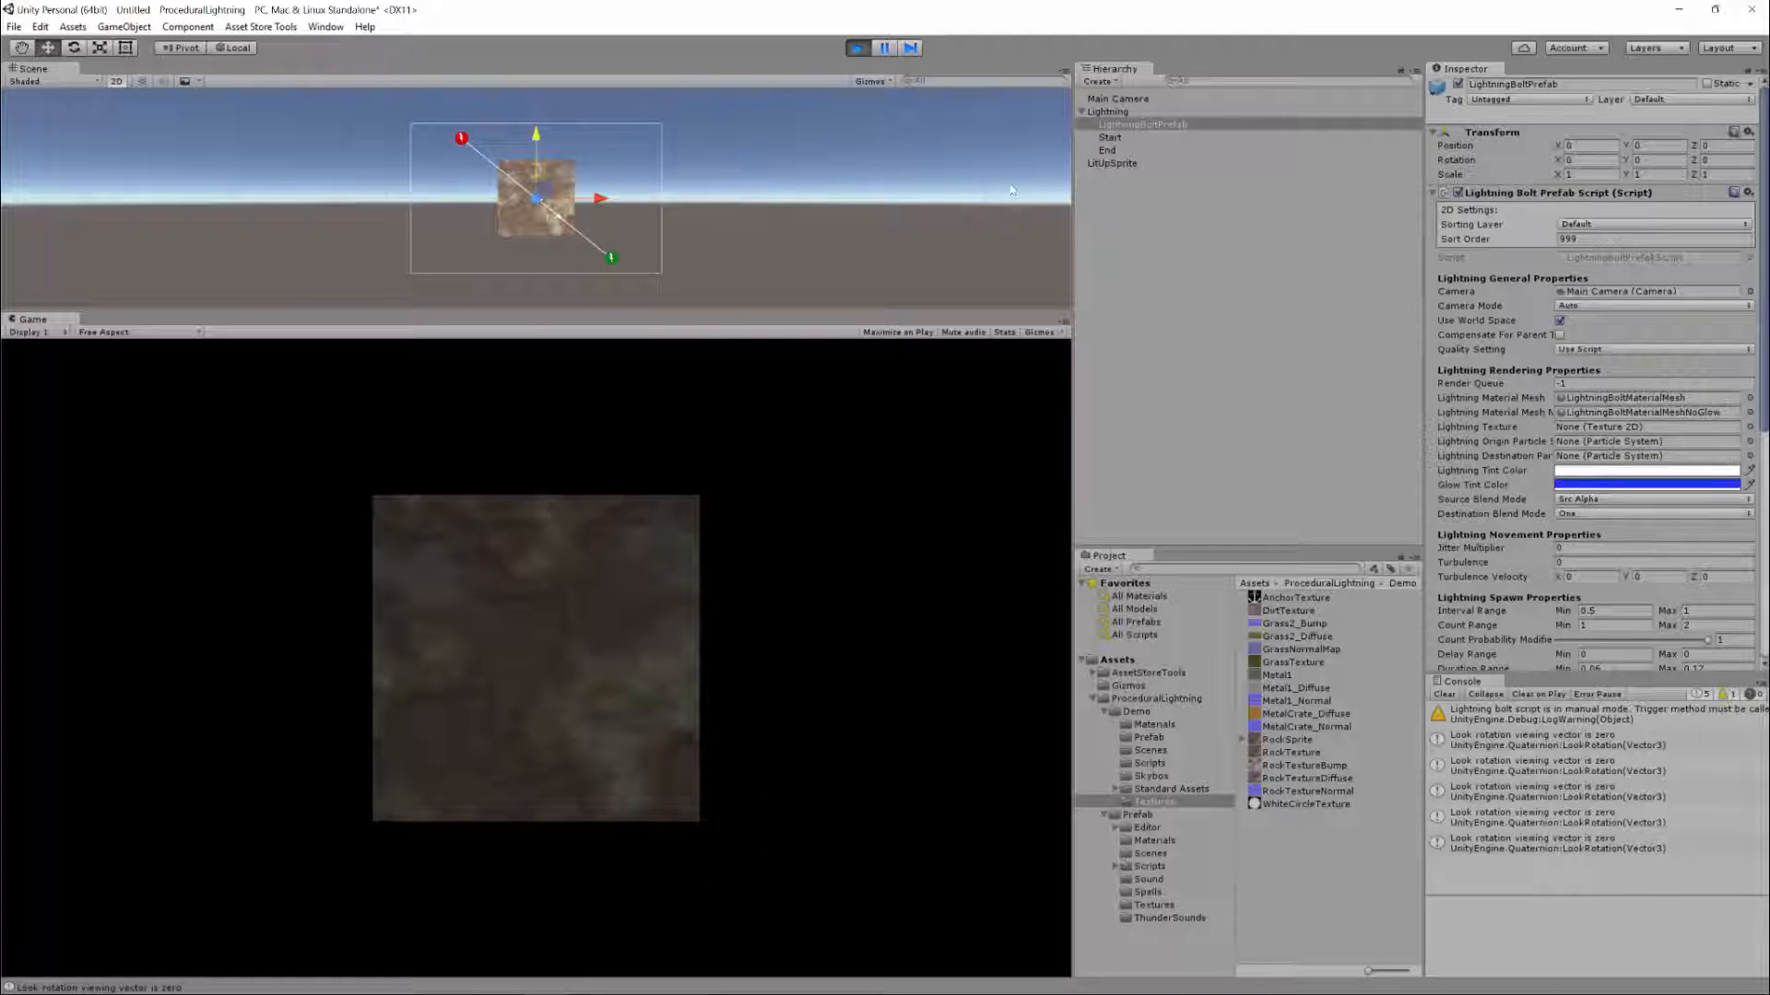
{"action": "left_click", "coordinate": [1676, 308]}
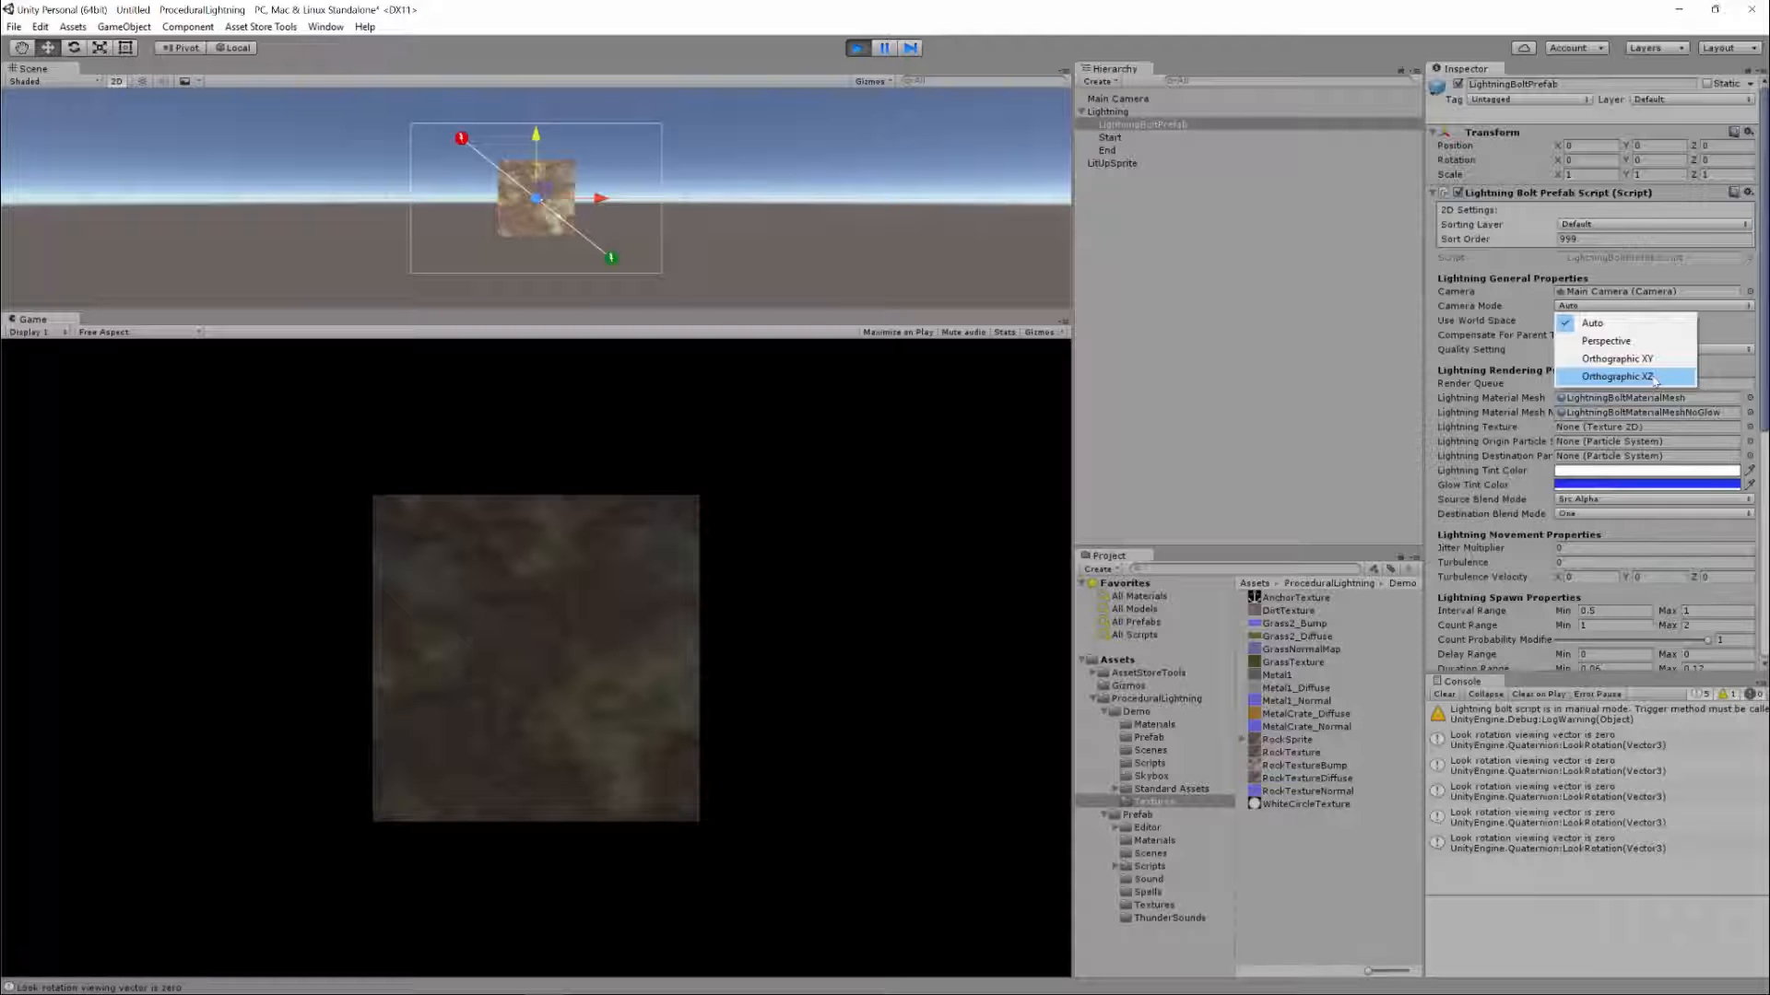
{"action": "left_click", "coordinate": [1765, 311]}
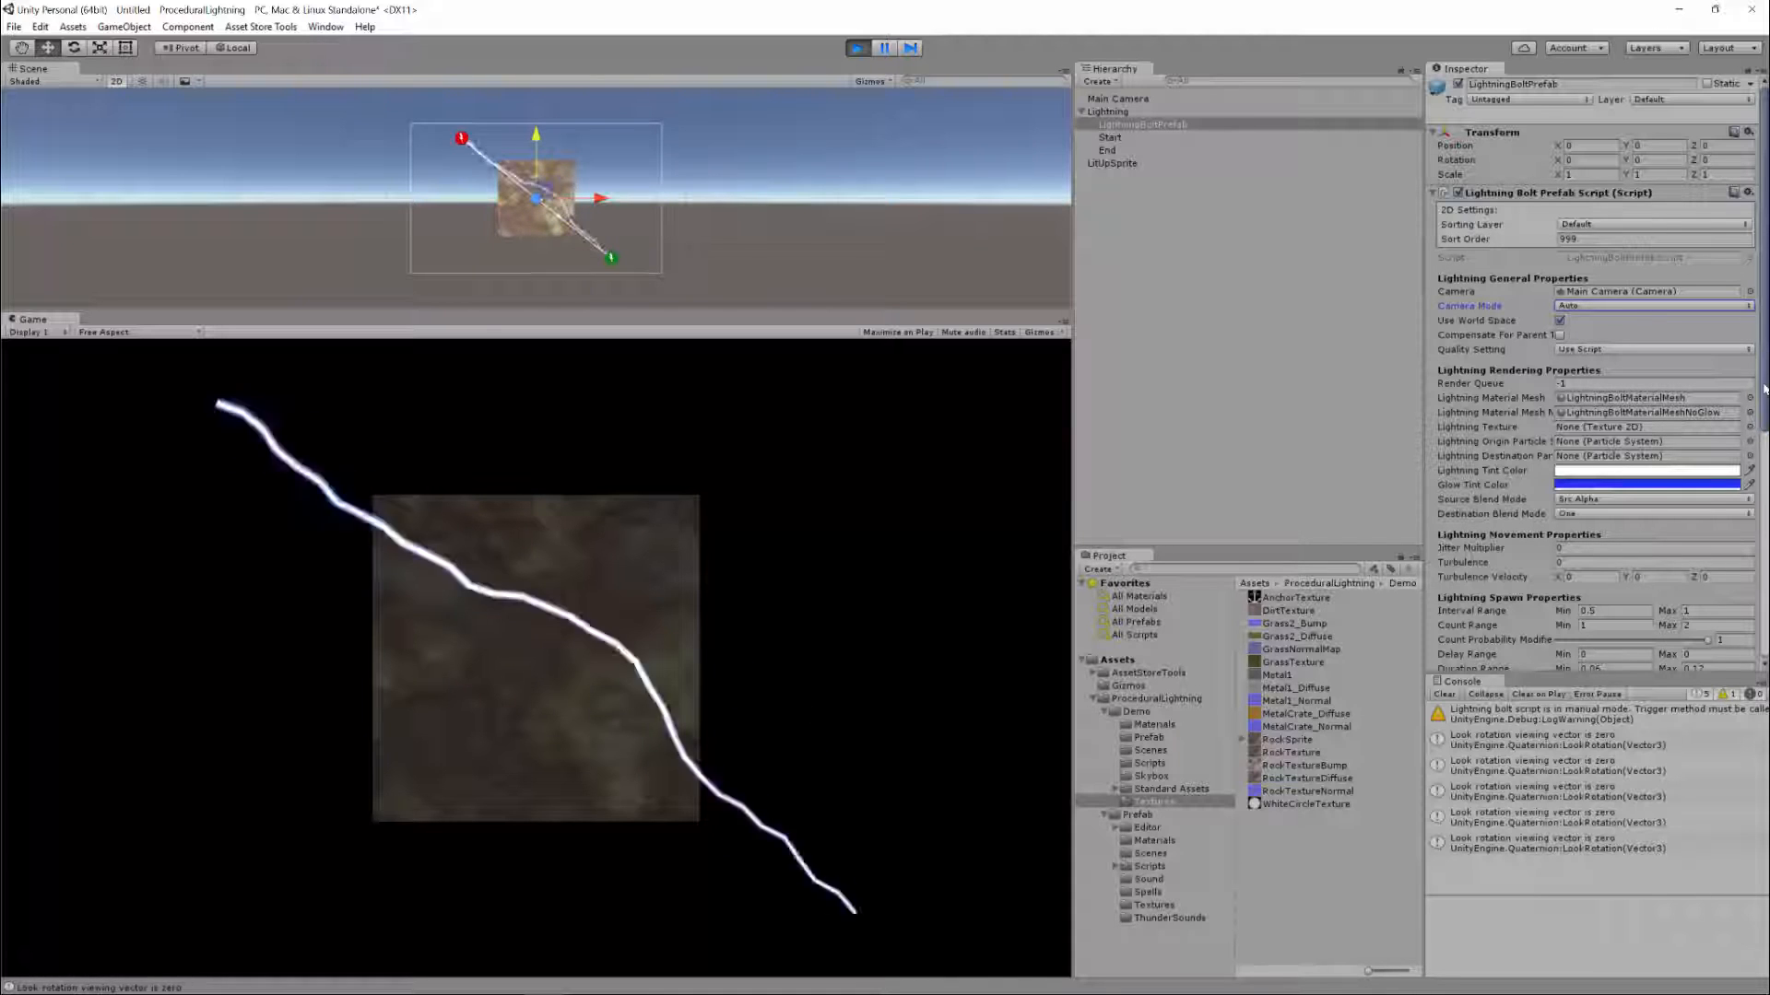
Set the bolt's Quality Setting to Limit To Quality Setting and expand its Light Parameters
{"action": "left_click", "coordinate": [1596, 351]}
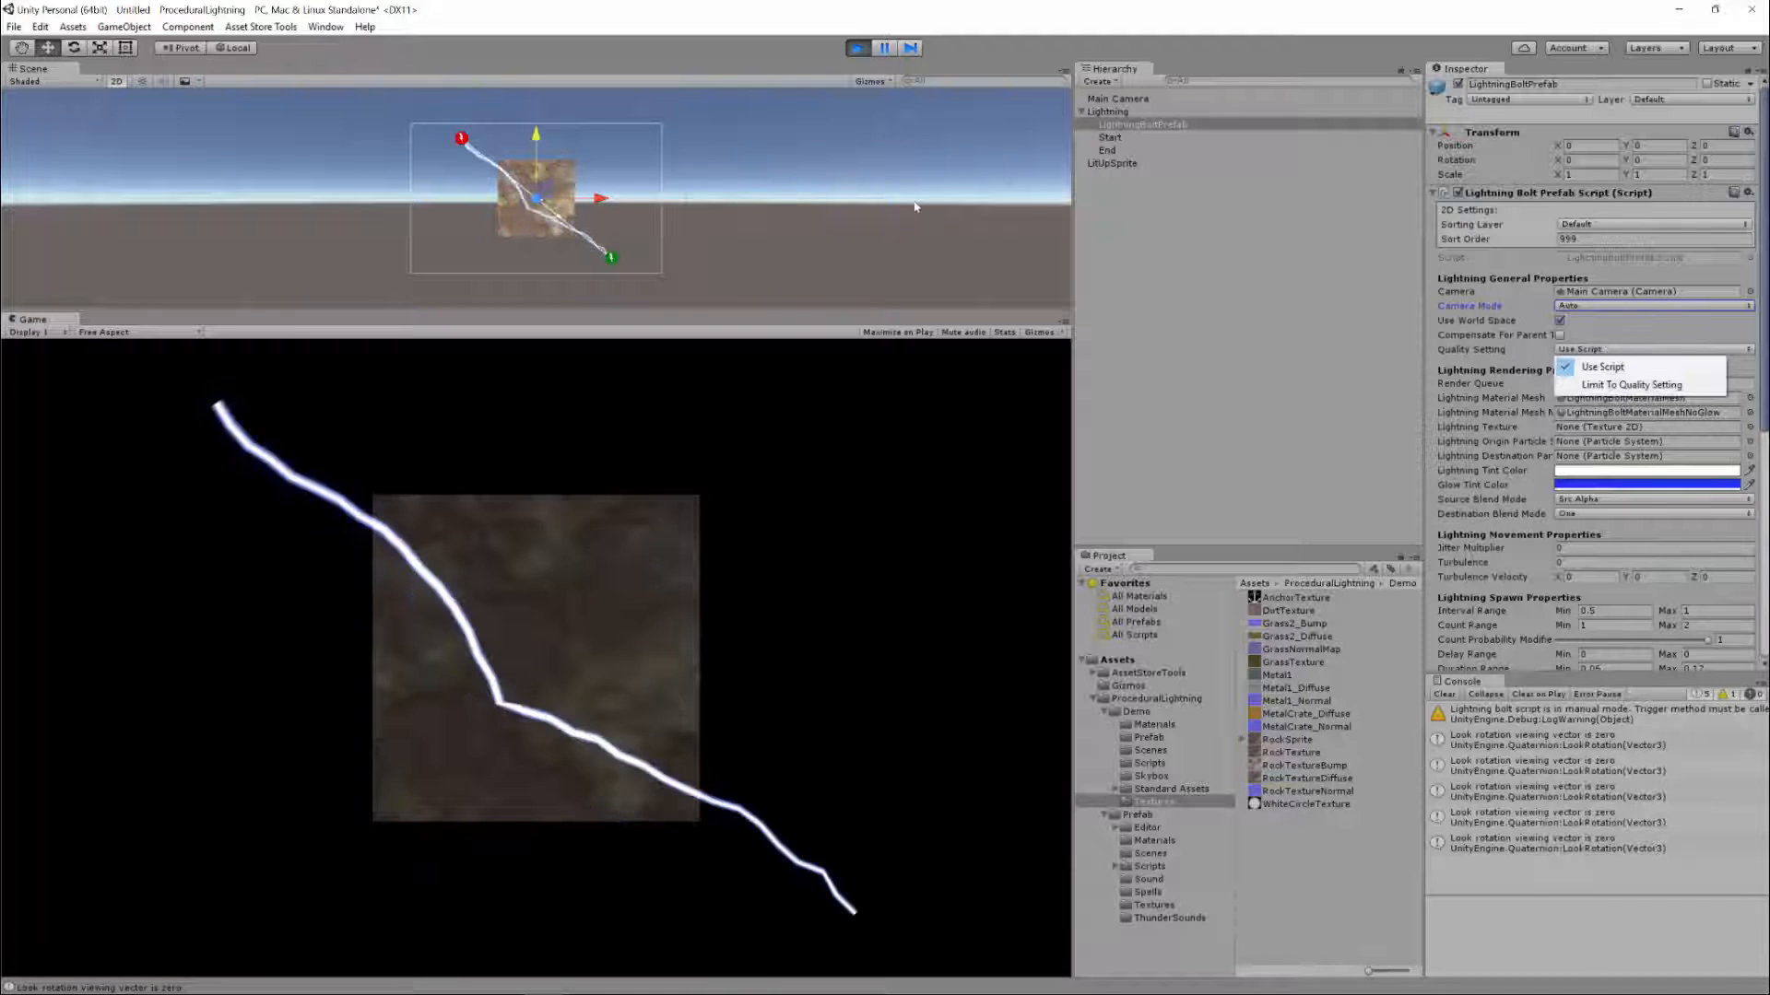
{"action": "left_click", "coordinate": [1609, 386]}
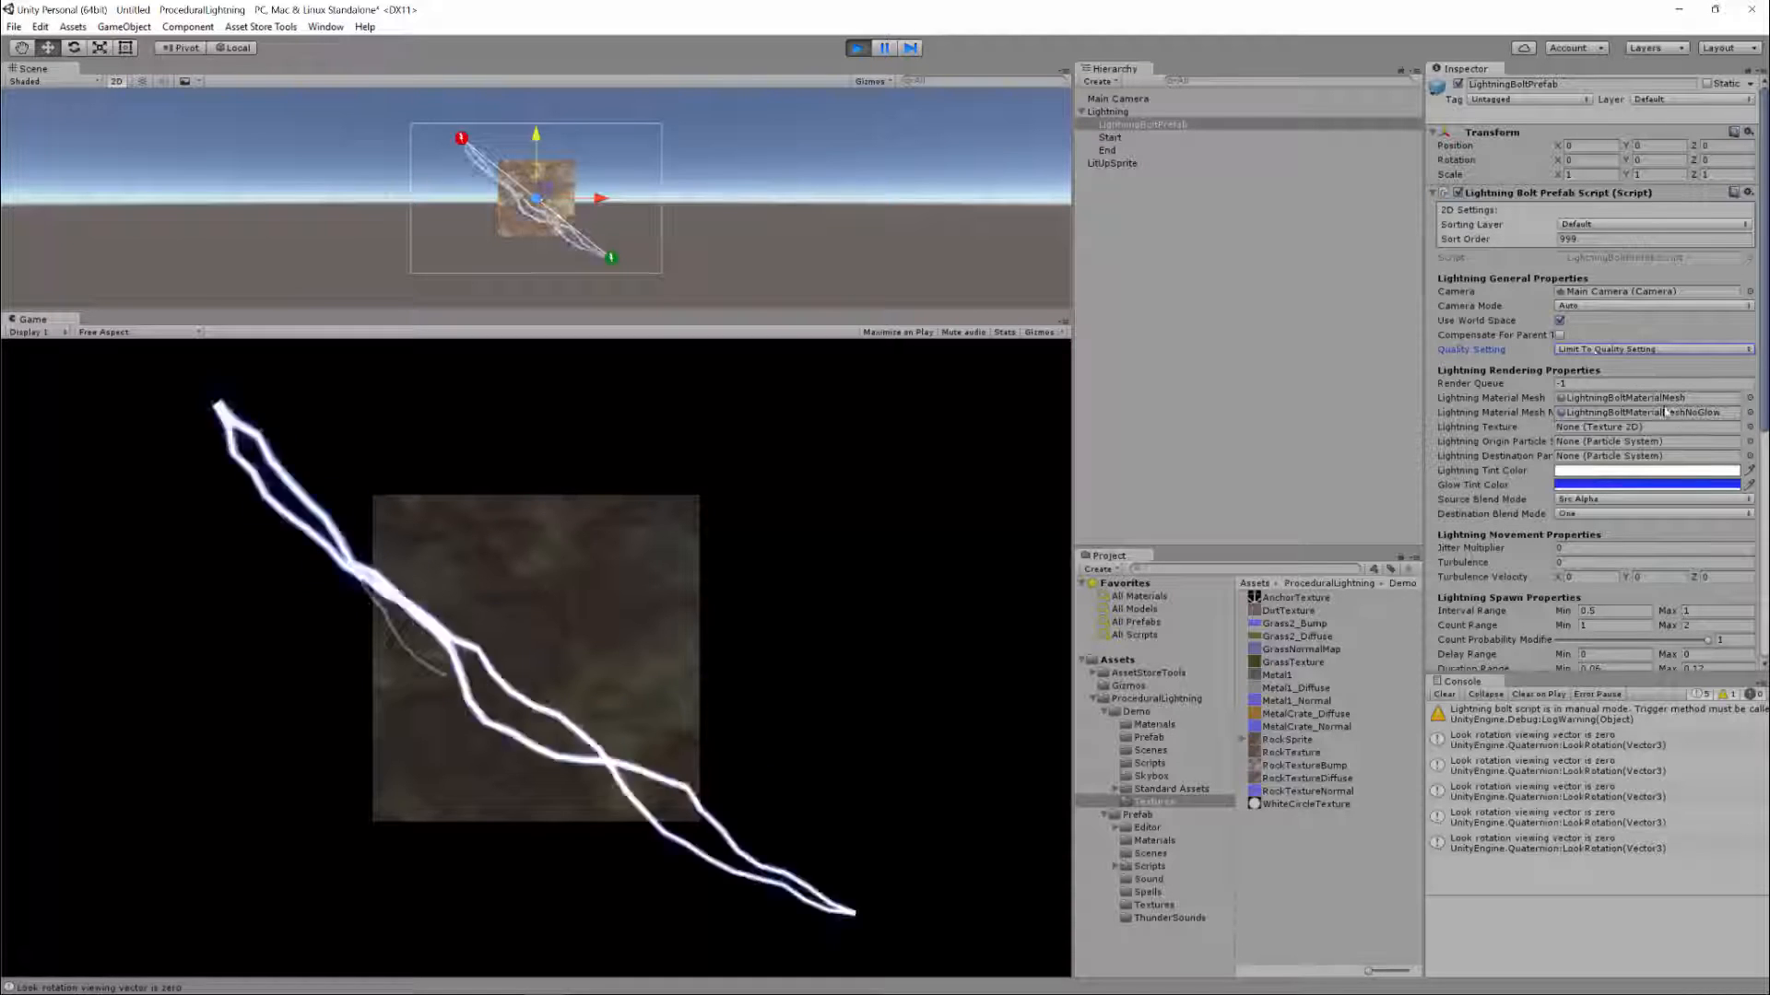
{"action": "scroll", "coordinate": [1674, 435], "scroll_direction": "down", "scroll_amount": 7}
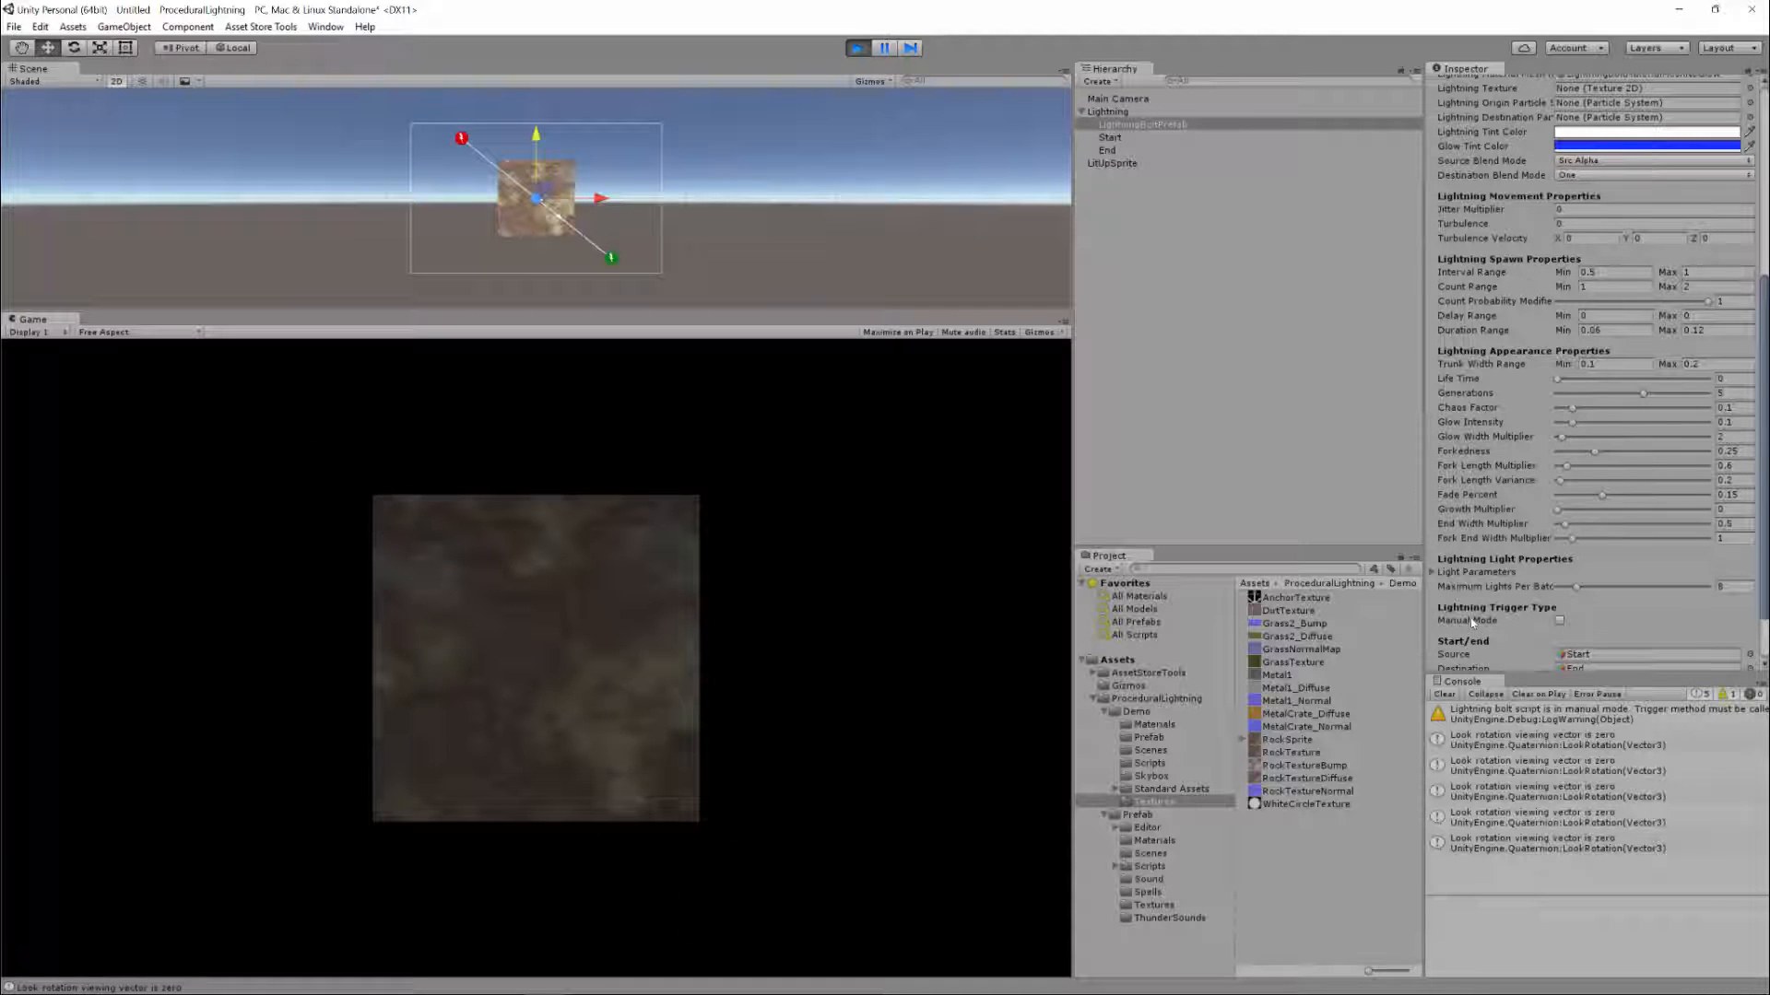
{"action": "scroll", "coordinate": [1469, 618], "scroll_direction": "down", "scroll_amount": 2}
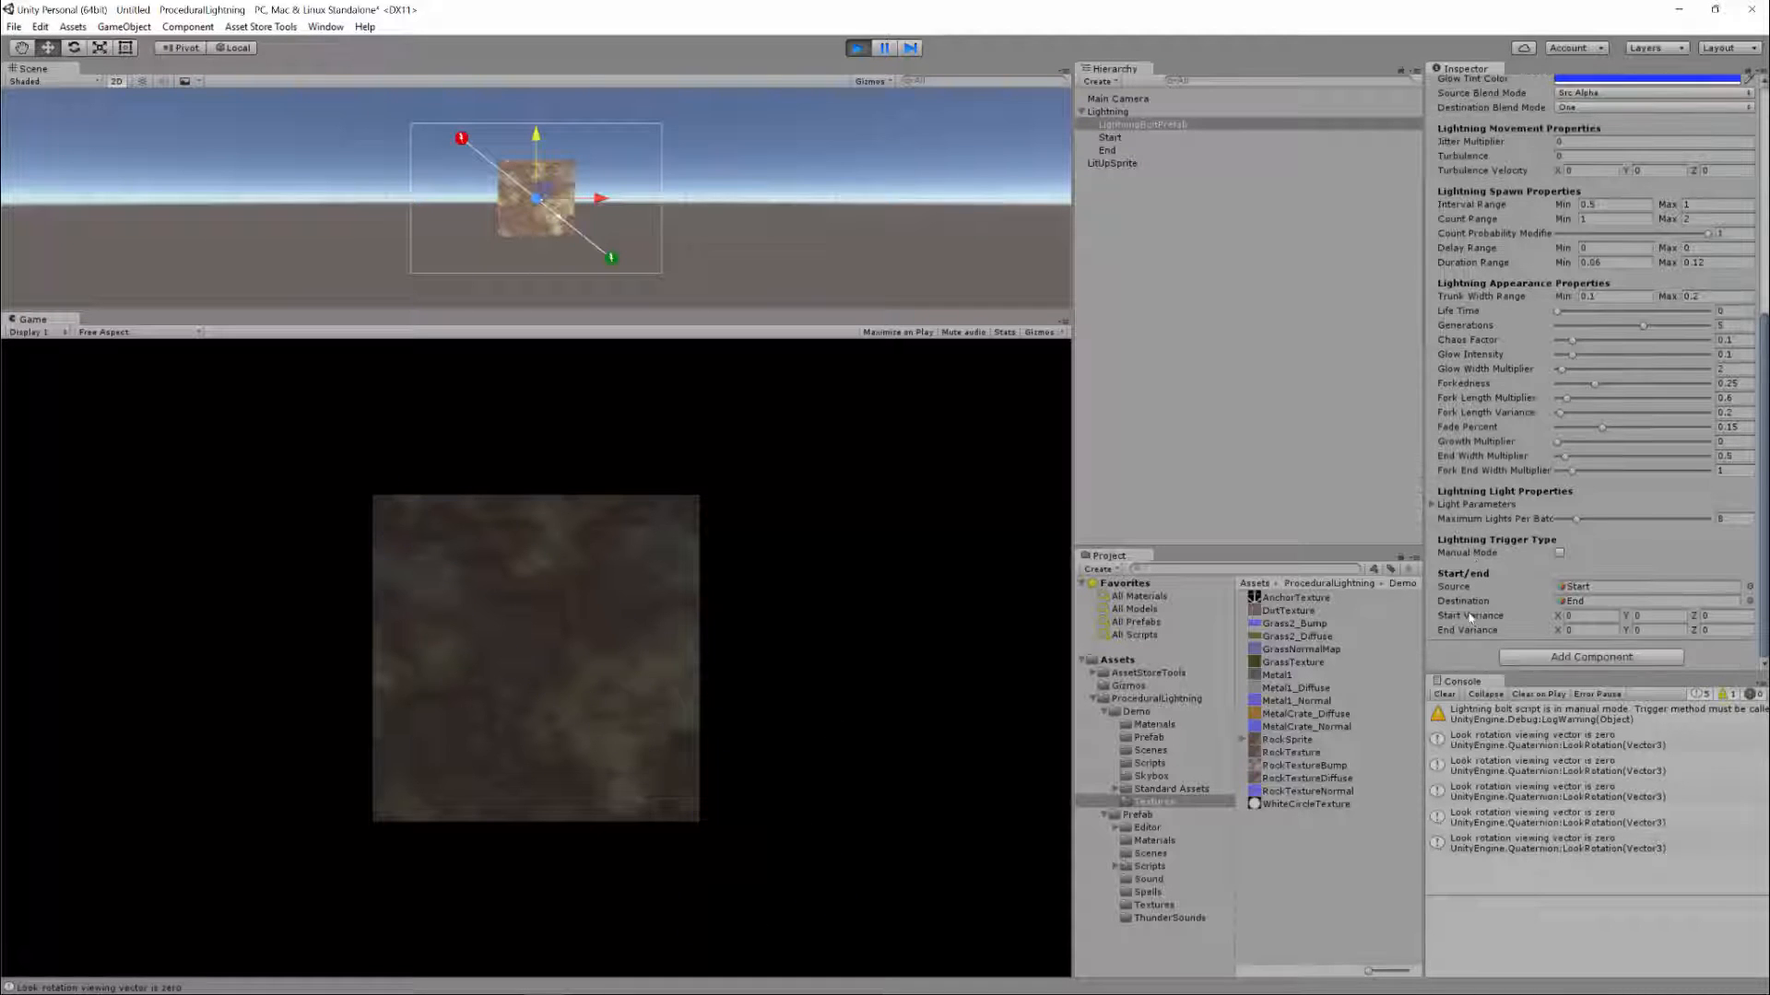
{"action": "left_click", "coordinate": [1436, 505]}
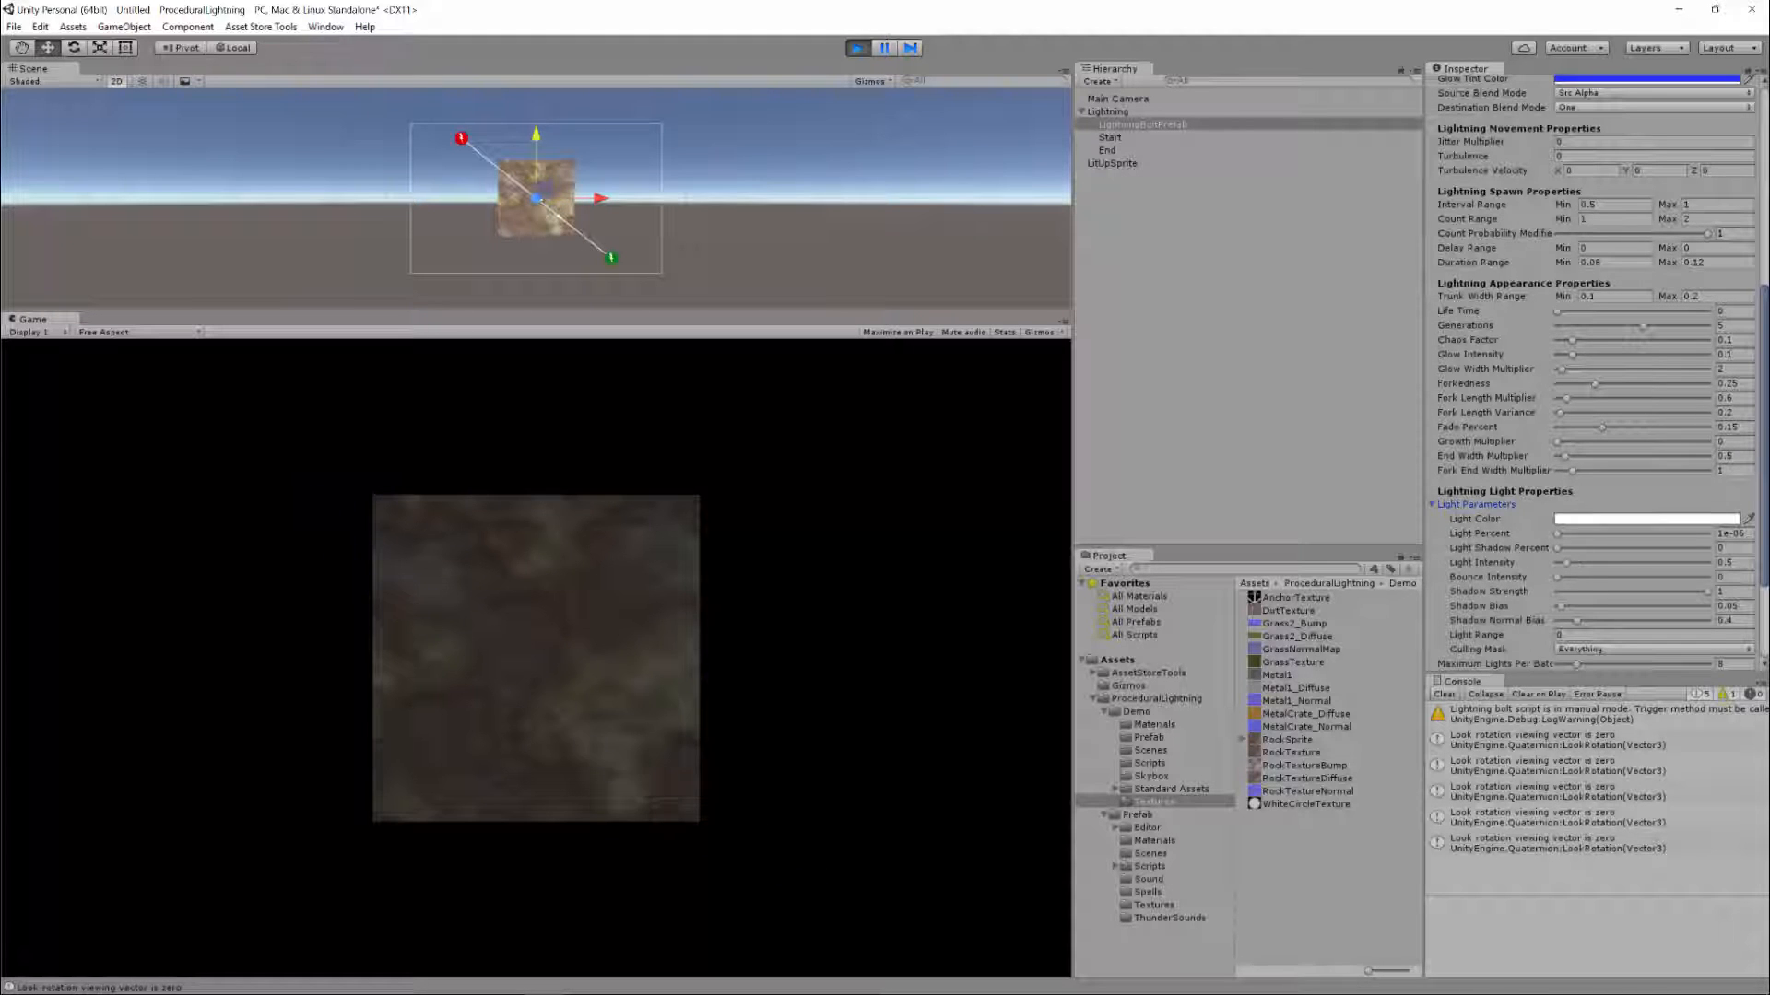
Set the bolt's Quality Setting back to Use Script
{"action": "scroll", "coordinate": [1765, 447], "scroll_direction": "up", "scroll_amount": 3}
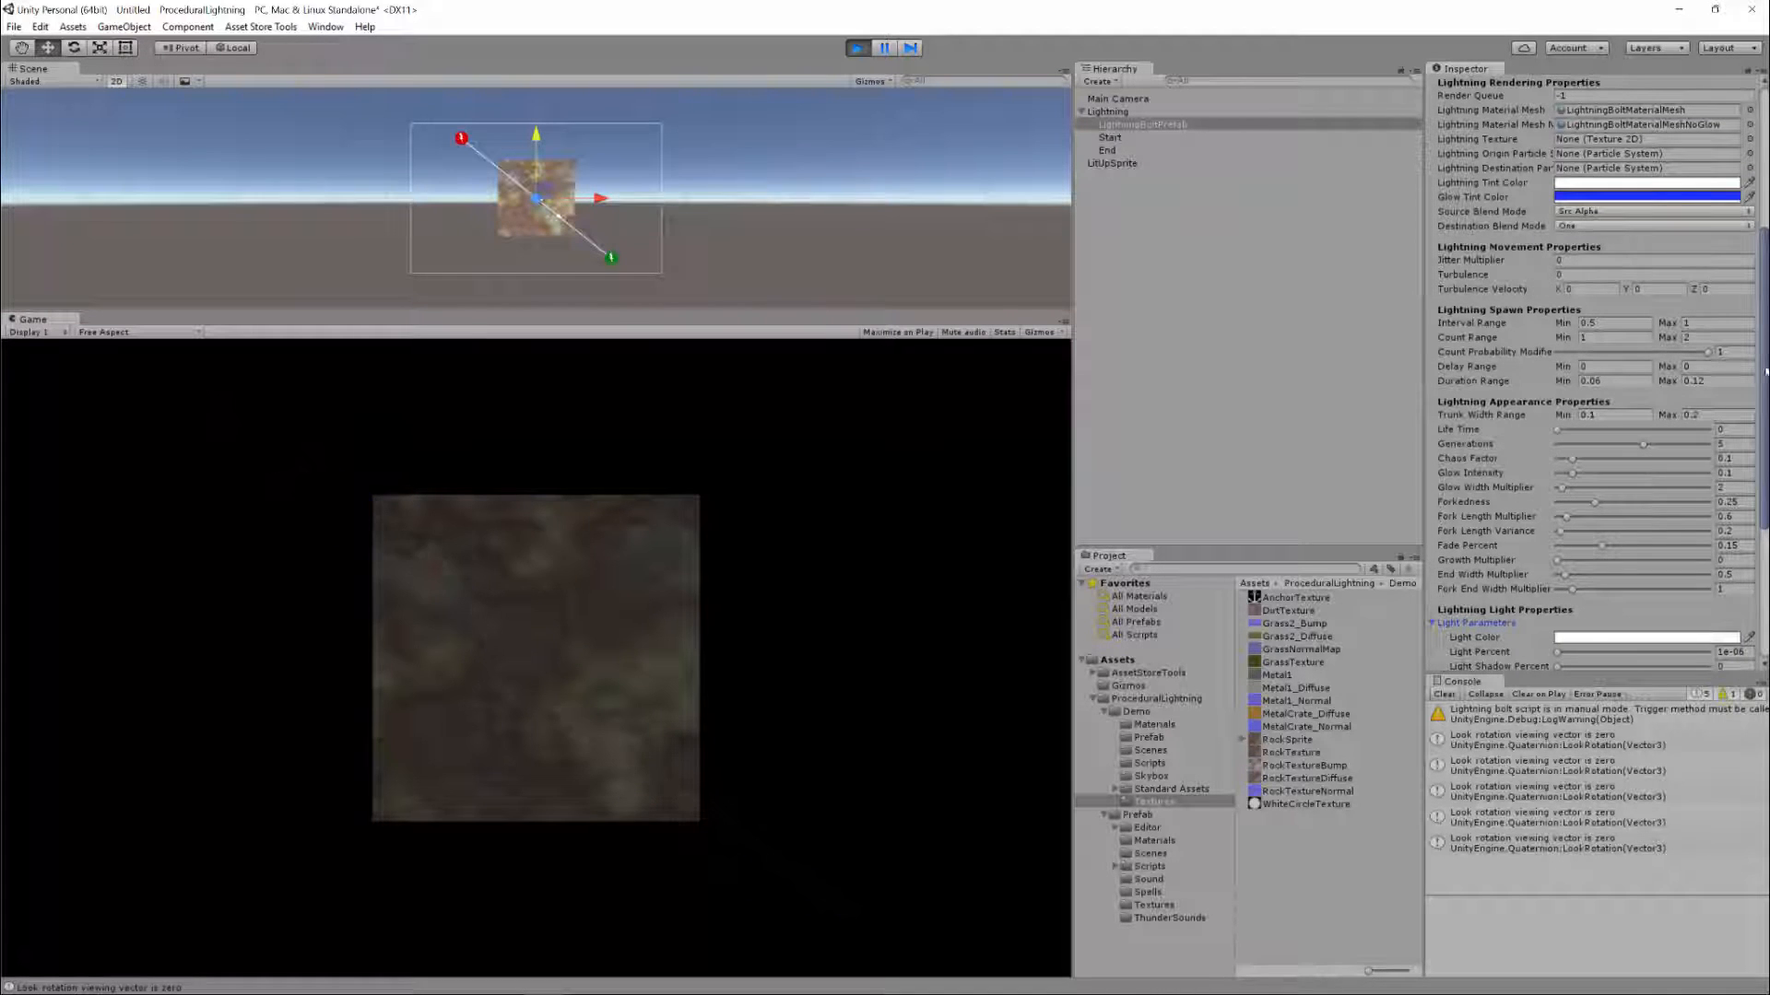
{"action": "scroll", "coordinate": [1634, 314], "scroll_direction": "up", "scroll_amount": 7}
{"action": "left_click", "coordinate": [1585, 350]}
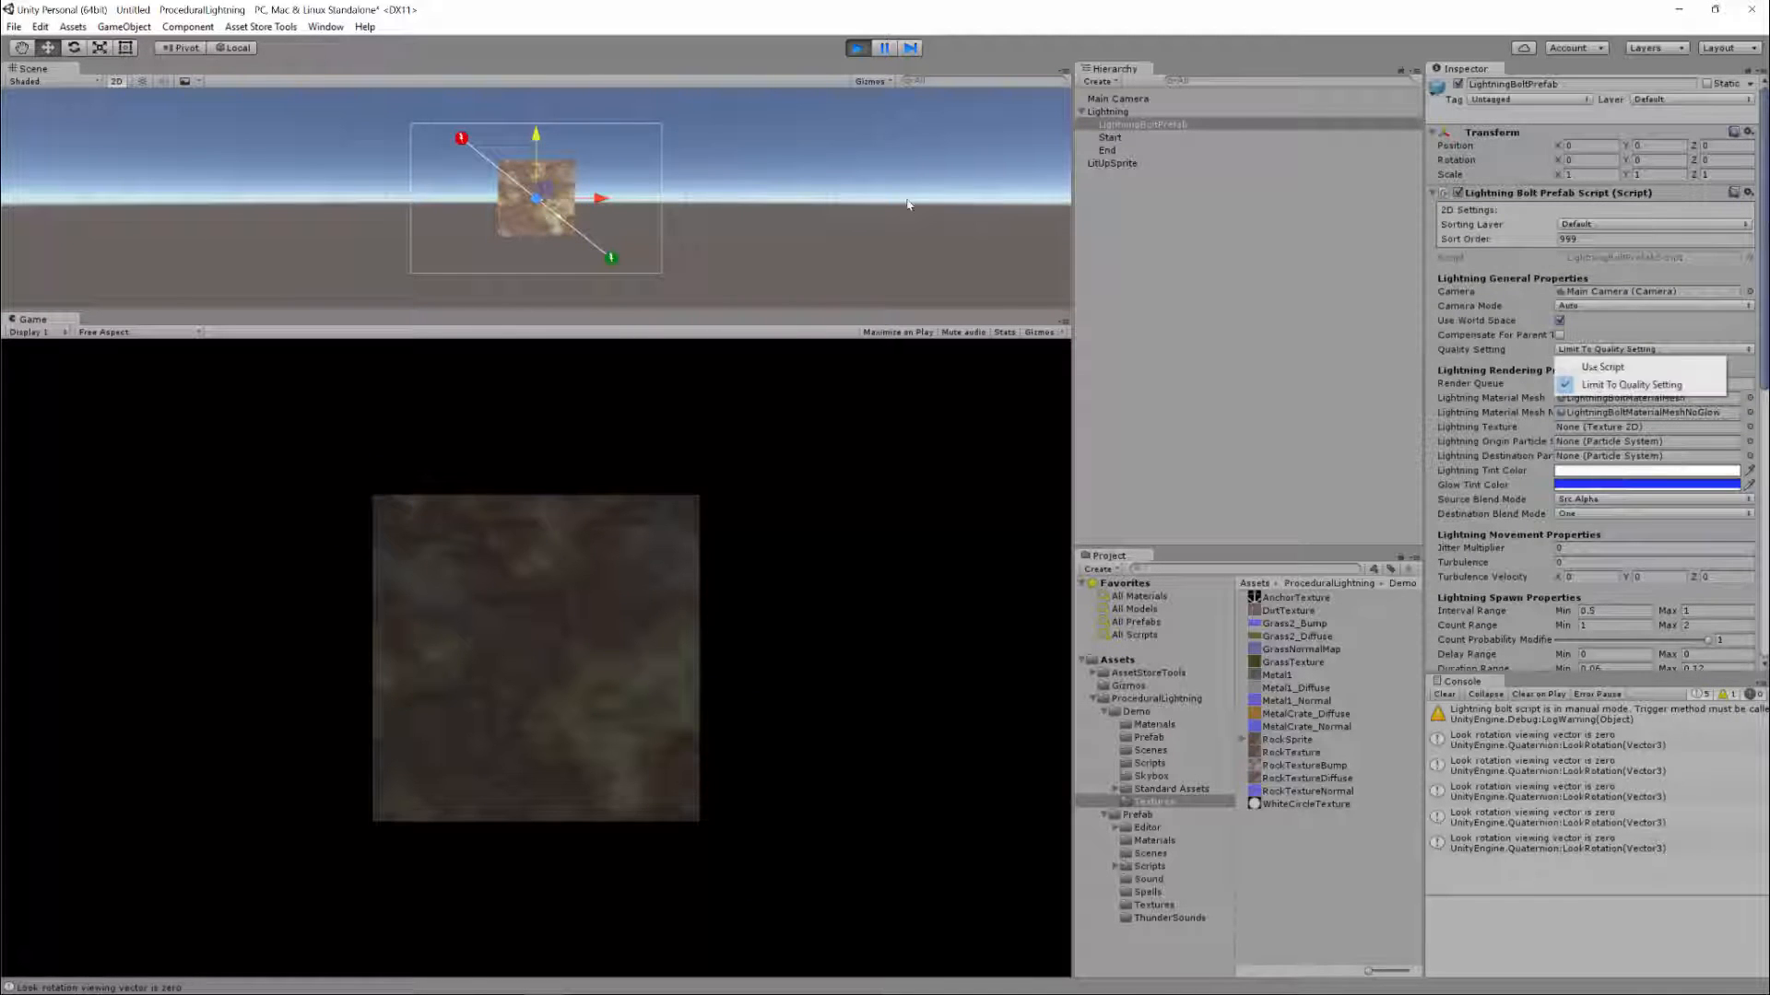
{"action": "left_click", "coordinate": [1622, 364]}
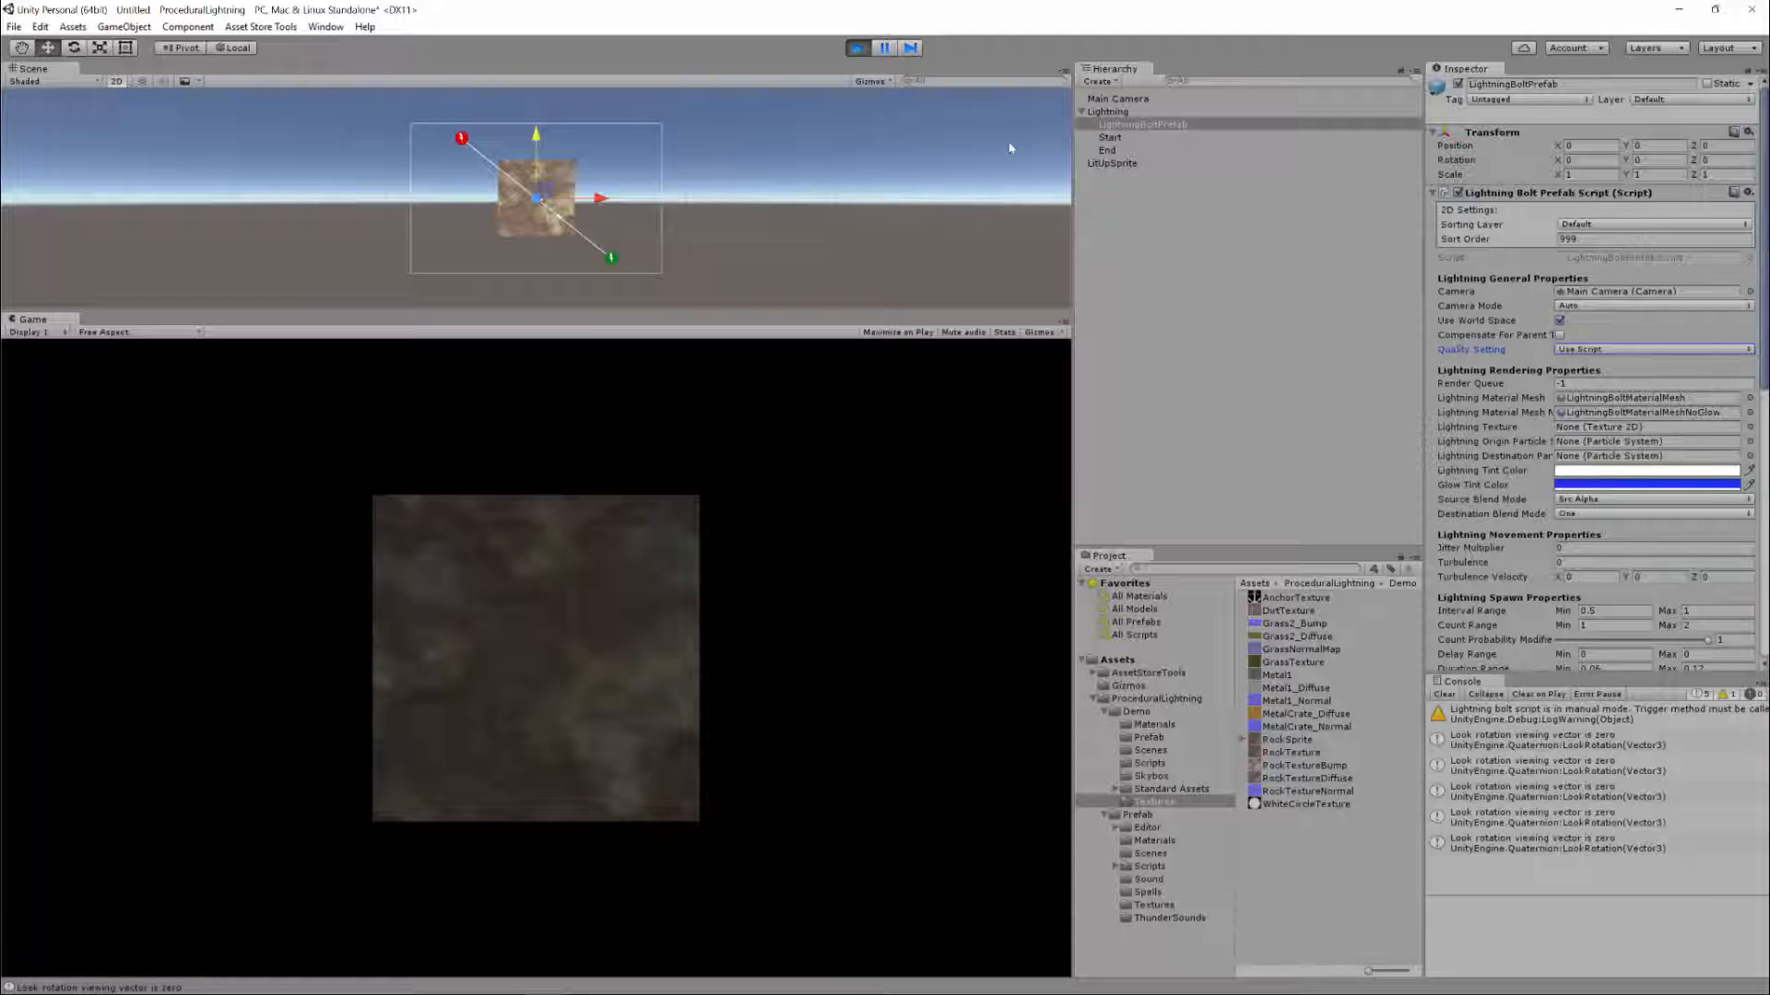
Examine the LightningBoltMaterialMesh material in the Prefab Materials folder, and return to the LightningBoltPrefab's properties
{"action": "left_click_drag", "start_coordinate": [1764, 253], "coordinate": [1764, 268]}
{"action": "scroll", "coordinate": [1470, 317], "scroll_direction": "down", "scroll_amount": 2}
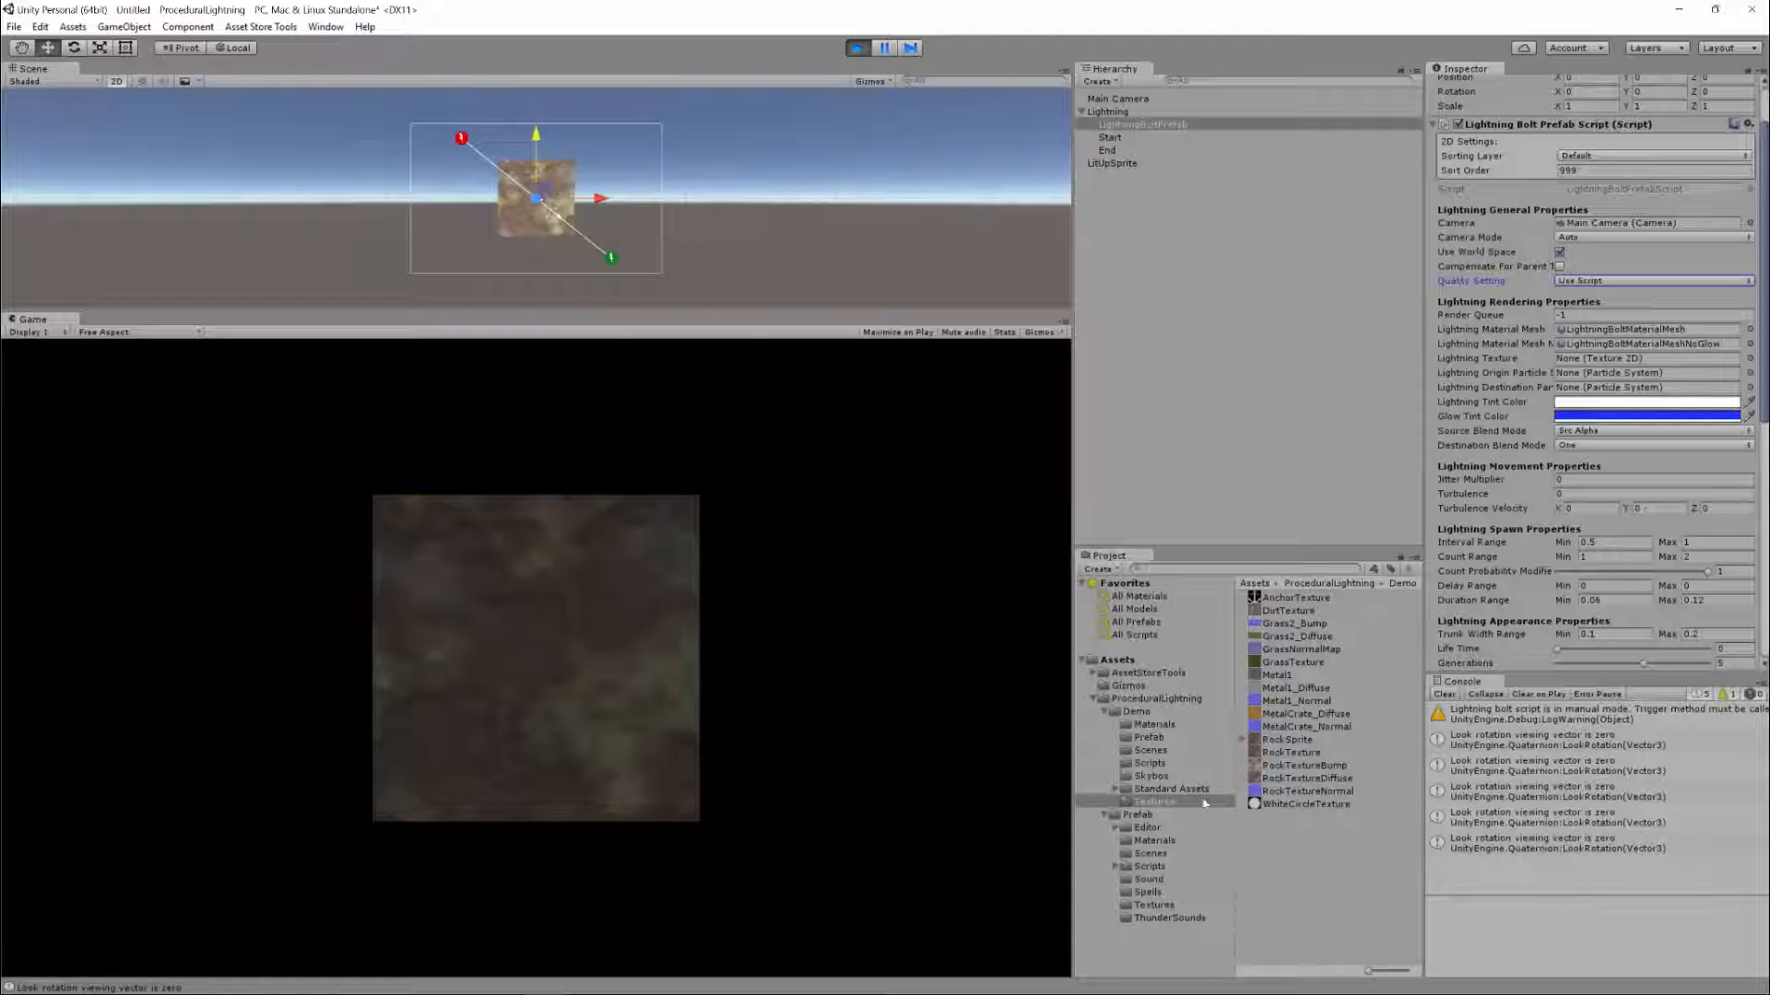
{"action": "left_click", "coordinate": [1154, 841]}
{"action": "left_click", "coordinate": [1327, 689]}
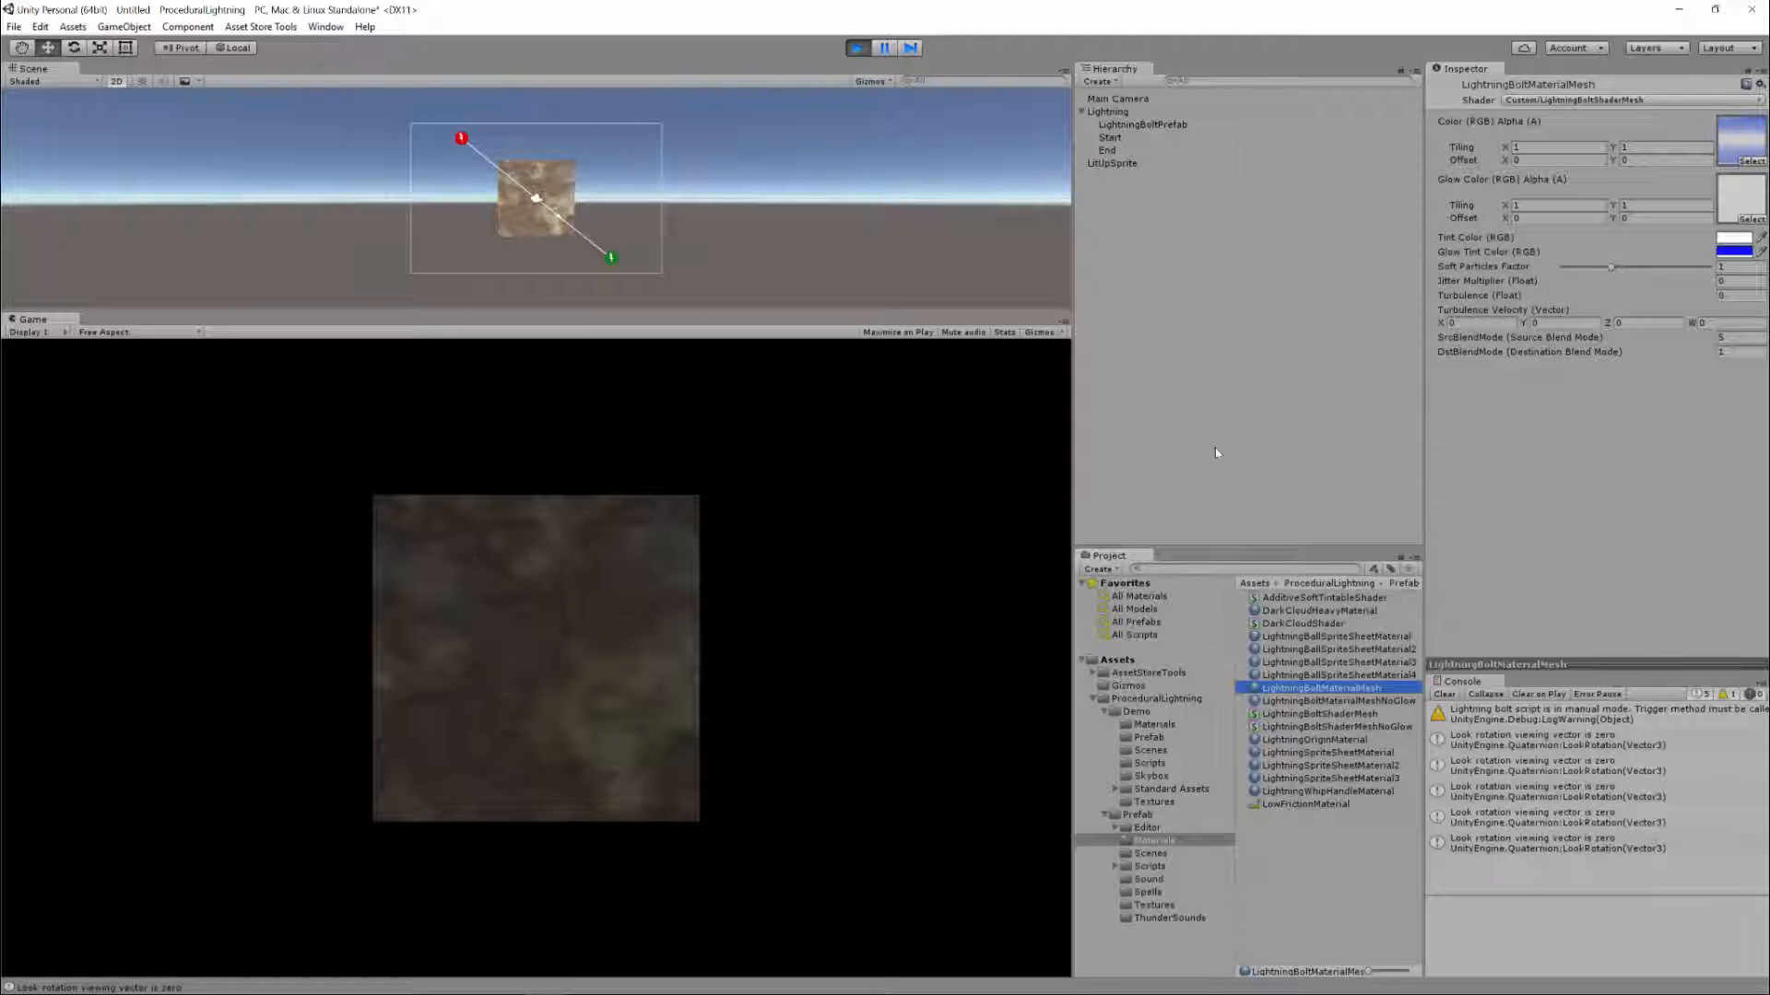
{"action": "left_click", "coordinate": [1126, 126]}
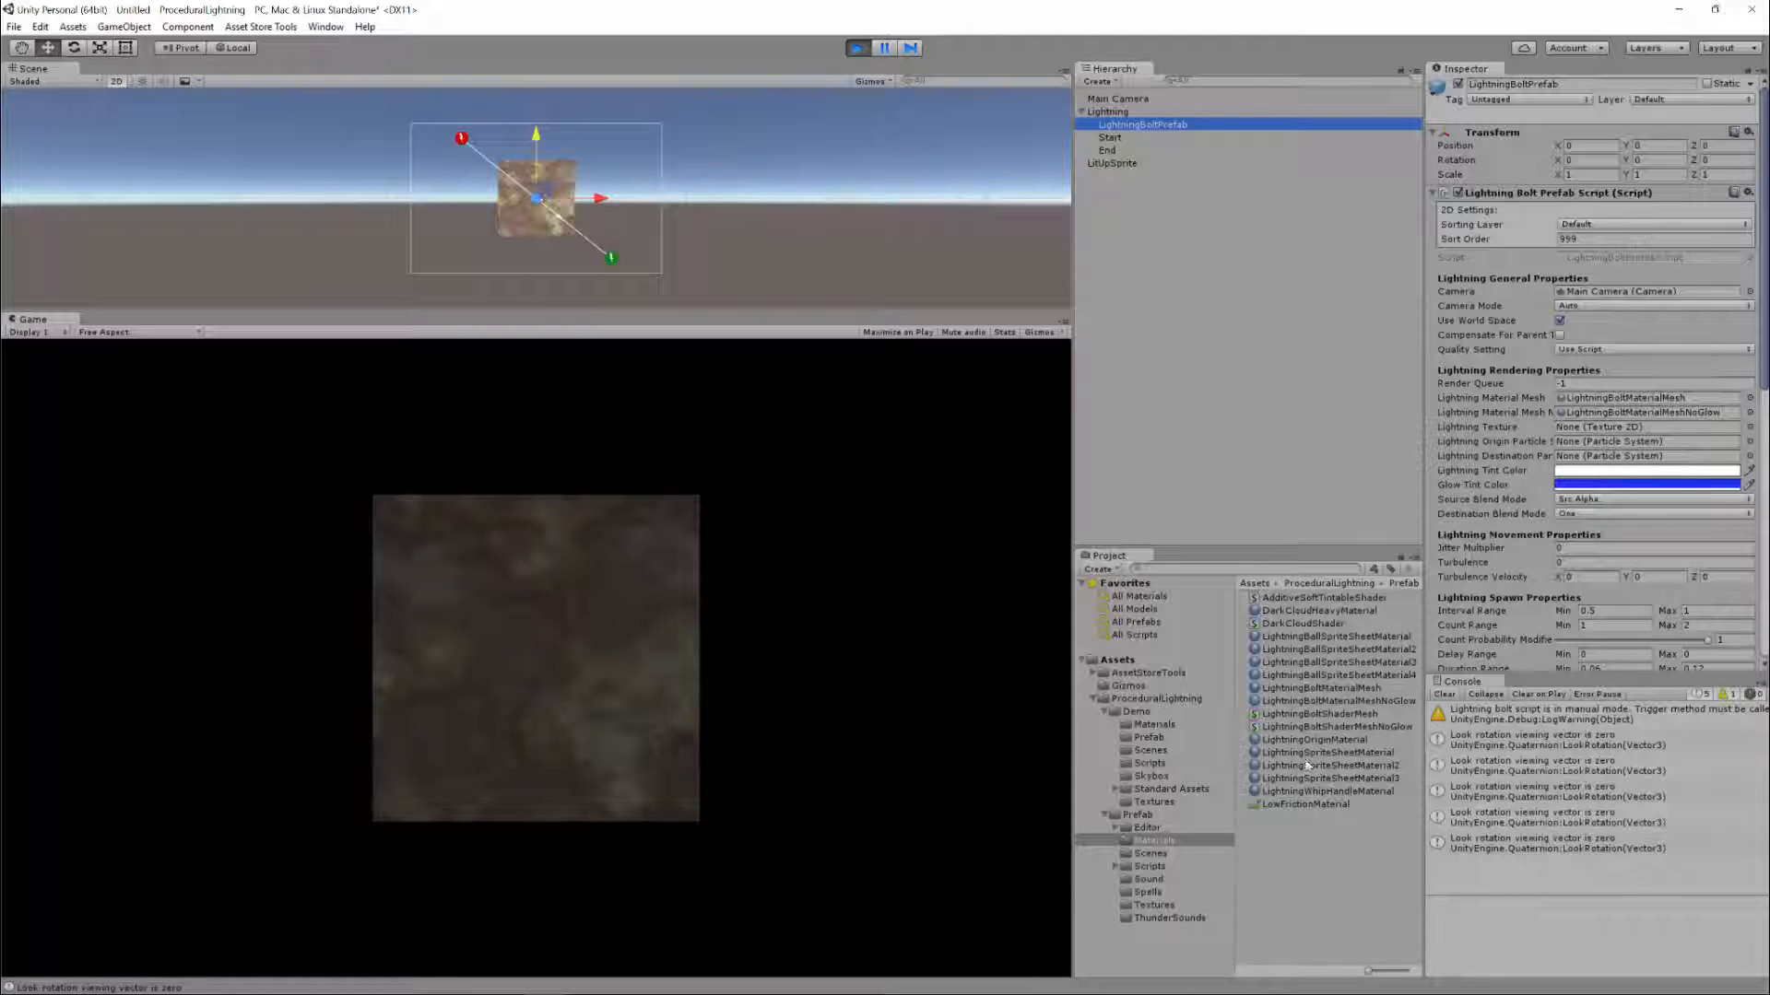
Open the Prefab Textures folder and try LightningBoltTexture11 and LightningBoltTexture3 as the bolt's Lightning Texture
{"action": "left_click", "coordinate": [1154, 907]}
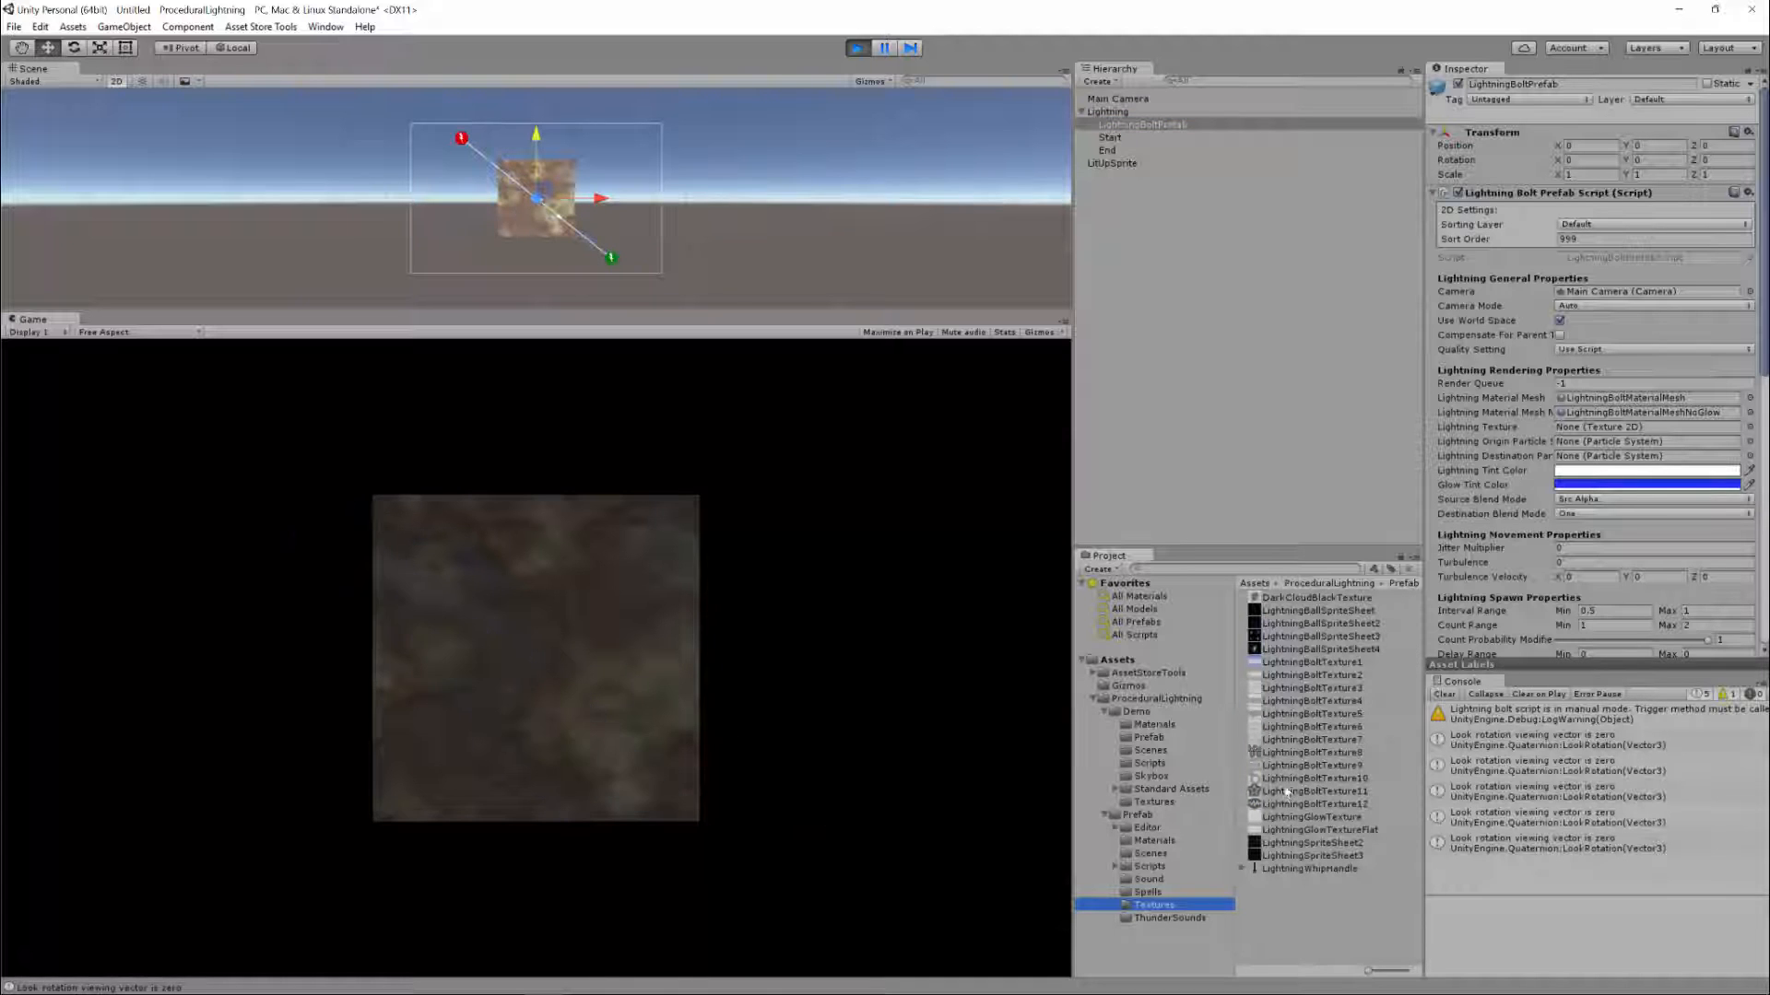
{"action": "left_click_drag", "start_coordinate": [1281, 794], "coordinate": [1623, 427]}
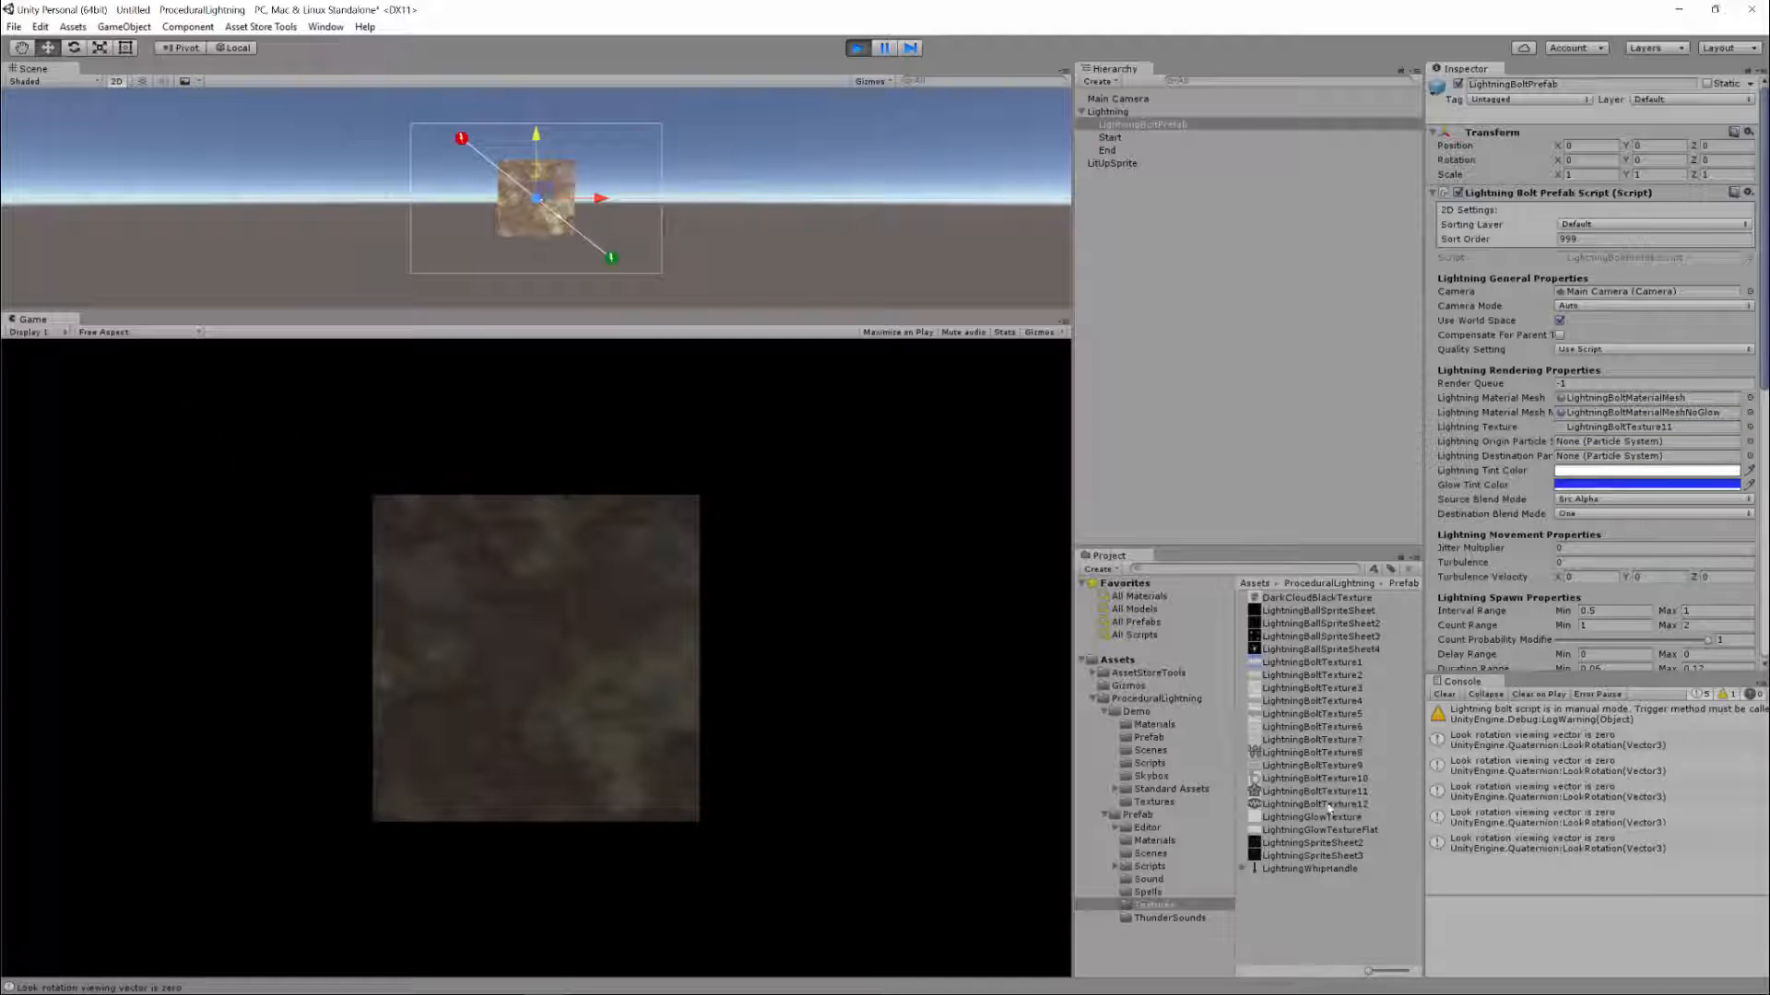
{"action": "left_click_drag", "start_coordinate": [1302, 805], "coordinate": [1595, 431]}
{"action": "scroll", "coordinate": [1527, 438], "scroll_direction": "down", "scroll_amount": 3}
{"action": "scroll", "coordinate": [1605, 515], "scroll_direction": "down", "scroll_amount": 3}
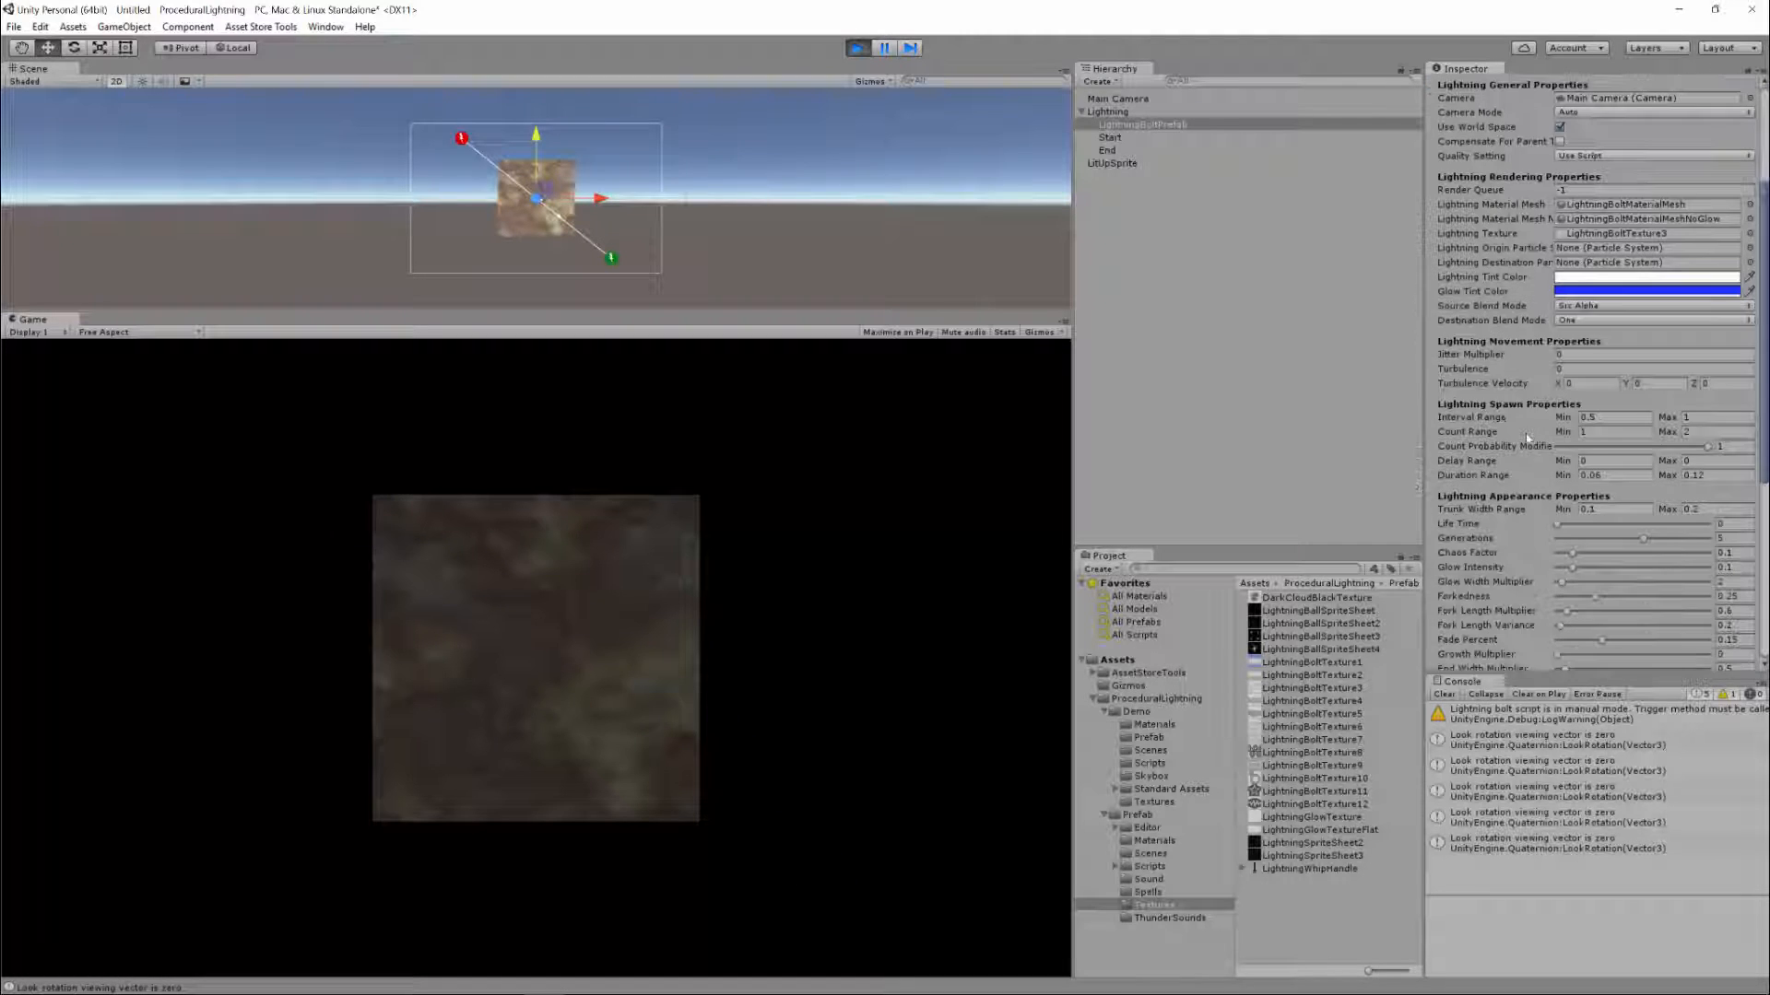
Set the bolt's Trunk Width Range to a minimum of 1 and a maximum of 2
{"action": "double_click", "coordinate": [1605, 509]}
{"action": "type", "text": "1"}
{"action": "key", "text": "Tab"}
{"action": "type", "text": "2"}
Assign LightningBoltTexture12 as the bolt's Lightning Texture and set Generations to 3
{"action": "scroll", "coordinate": [1611, 427], "scroll_direction": "up", "scroll_amount": 5}
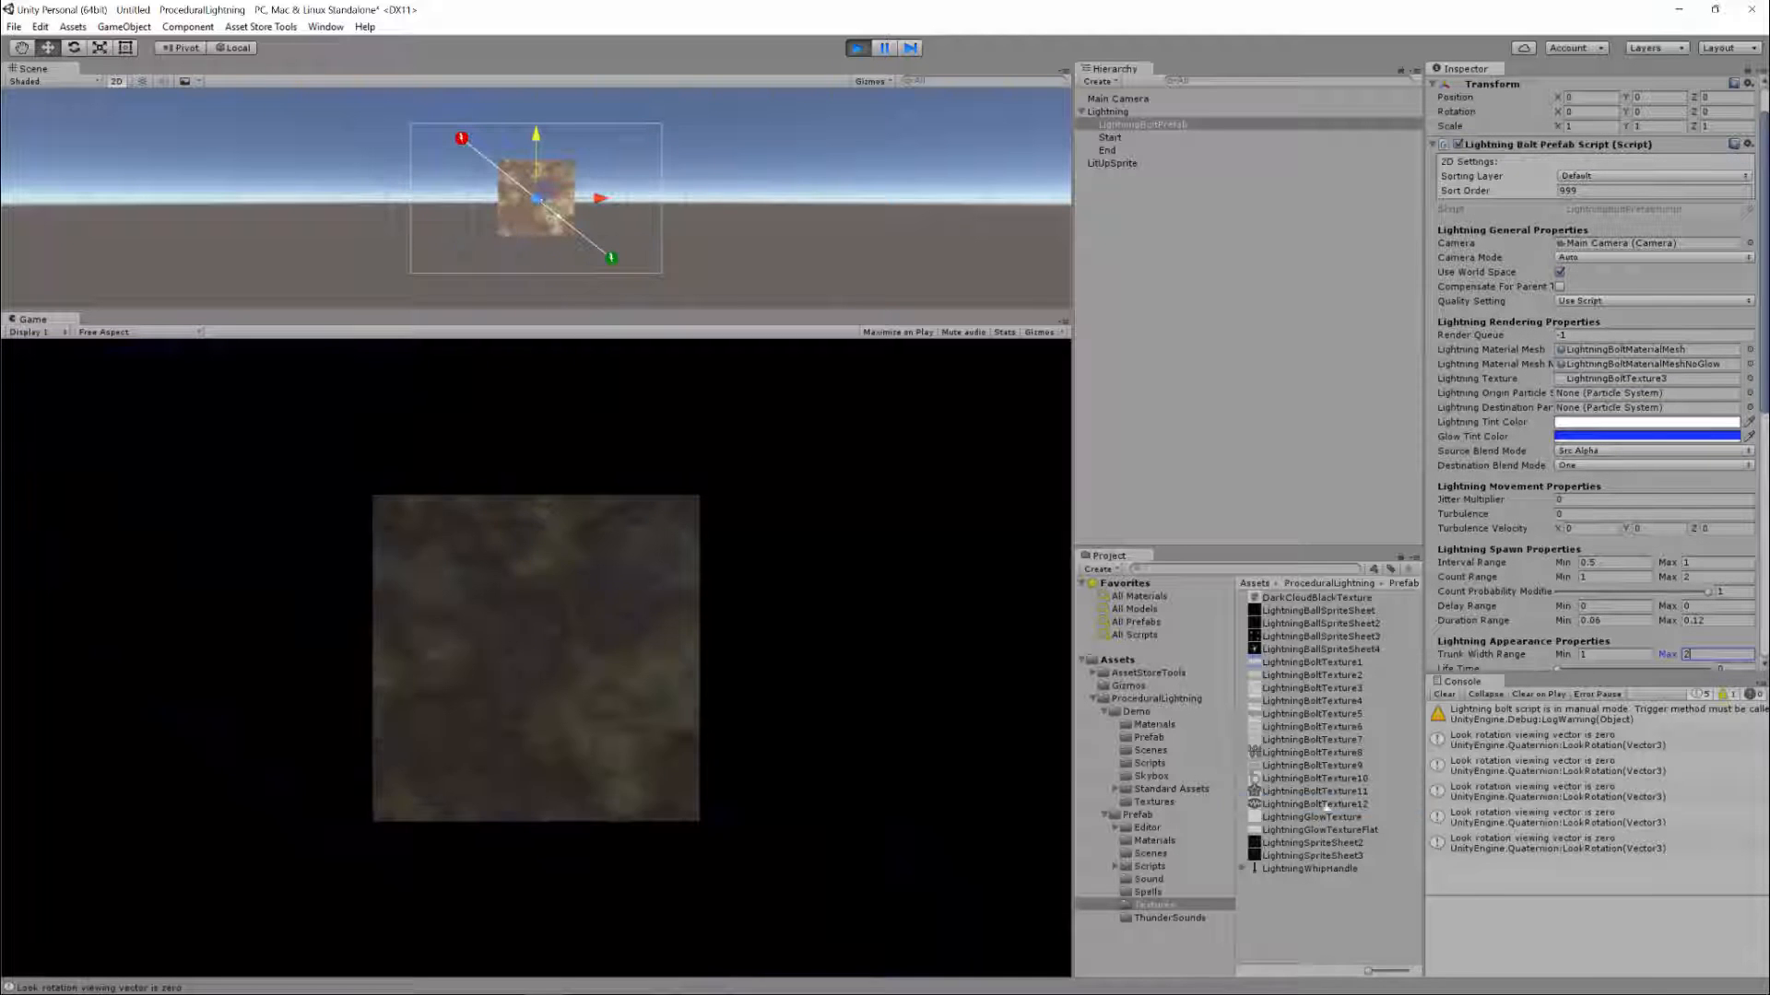
{"action": "left_click_drag", "start_coordinate": [1605, 416], "coordinate": [1588, 379]}
{"action": "scroll", "coordinate": [1596, 486], "scroll_direction": "down", "scroll_amount": 6}
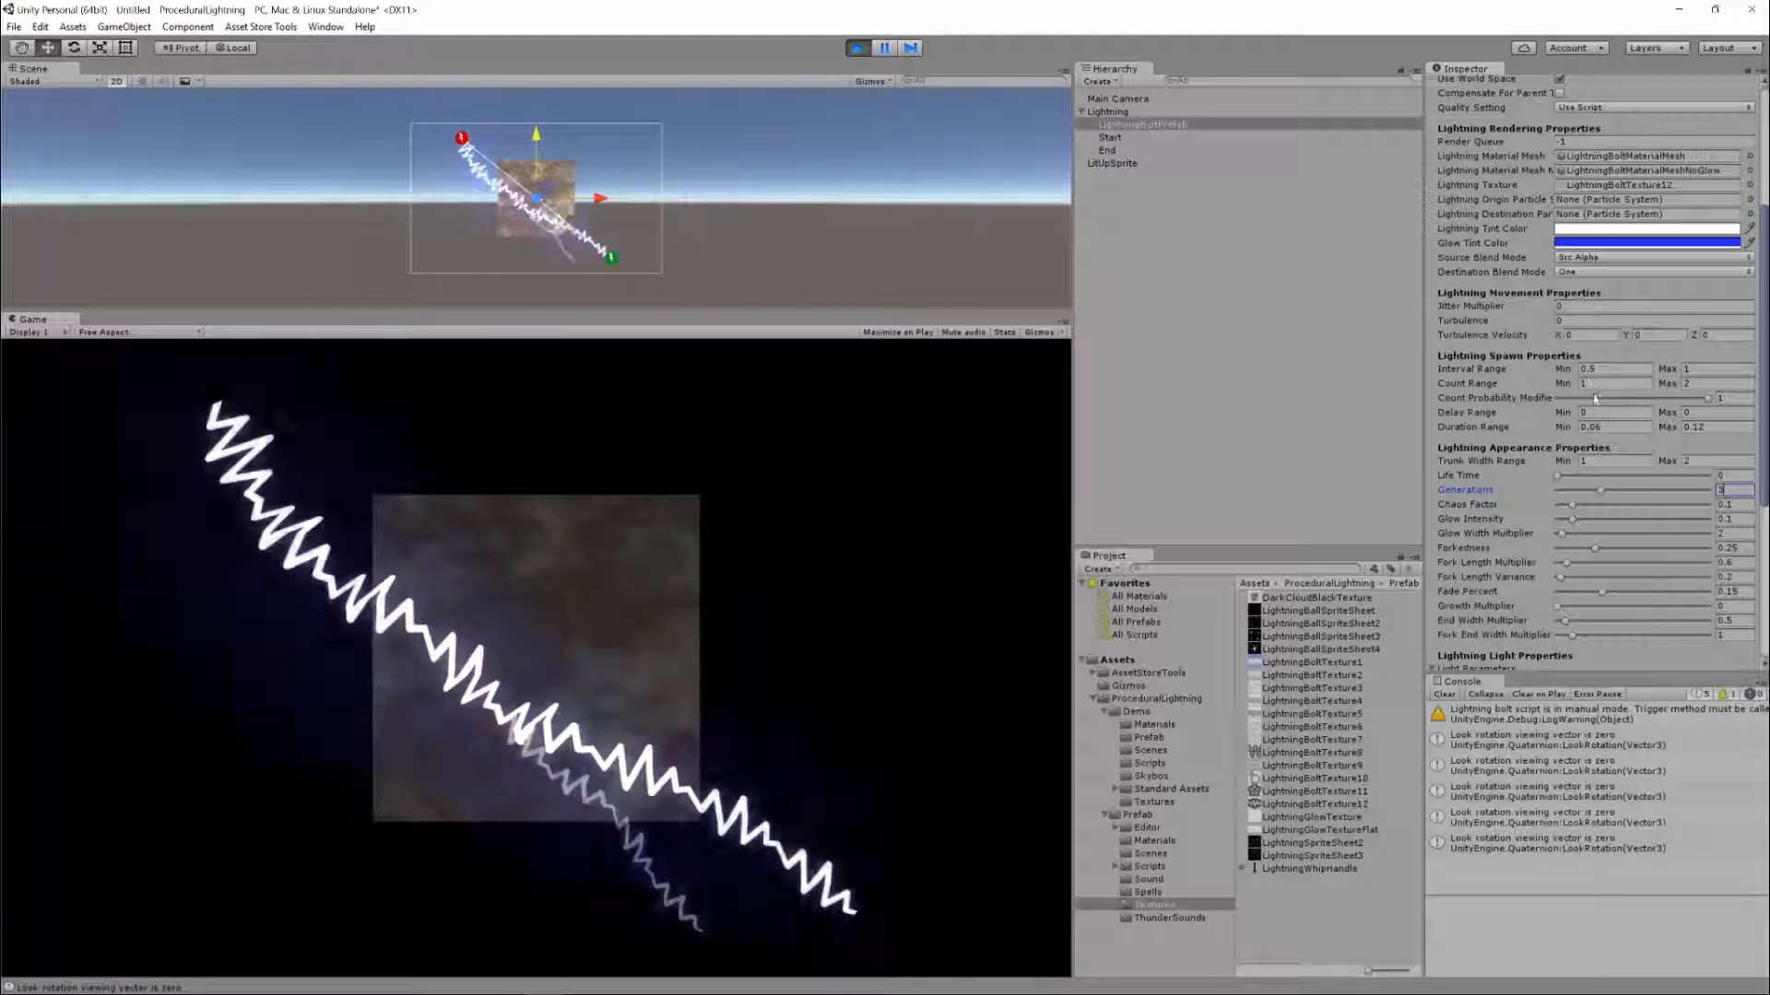
Change the bolt's Lightning Tint Color to a pale yellow
{"action": "scroll", "coordinate": [1600, 351], "scroll_direction": "up", "scroll_amount": 3}
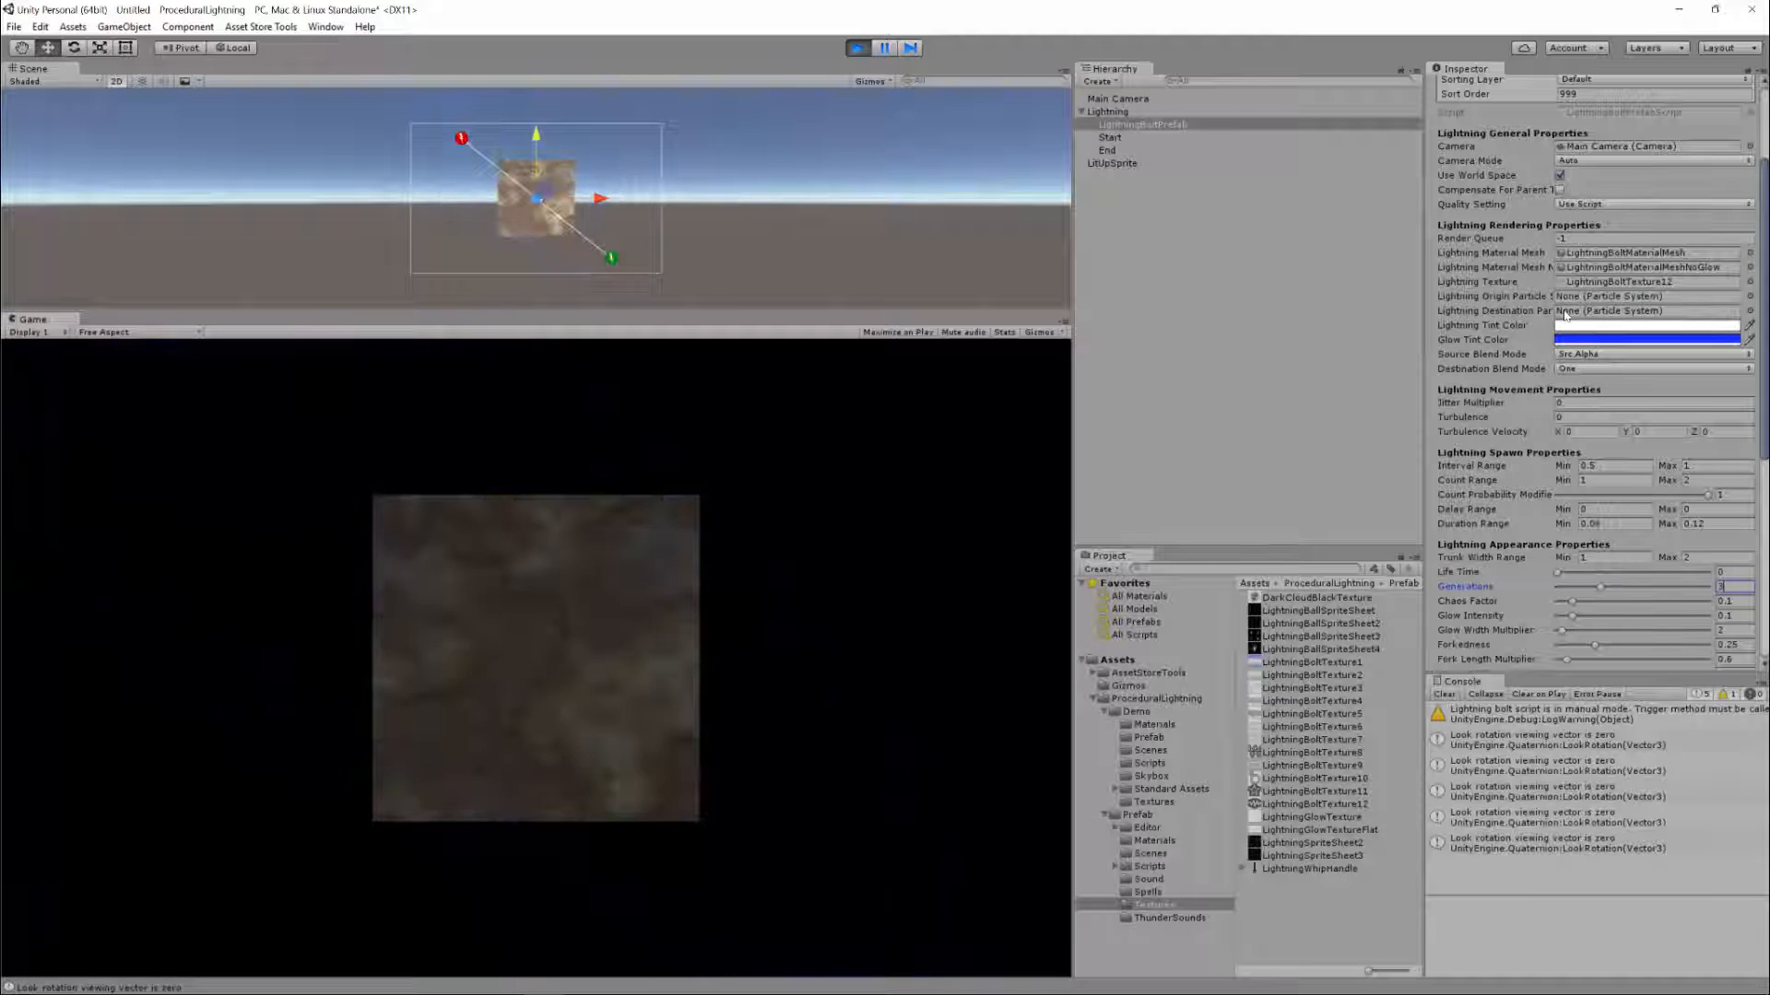
{"action": "left_click", "coordinate": [1674, 326]}
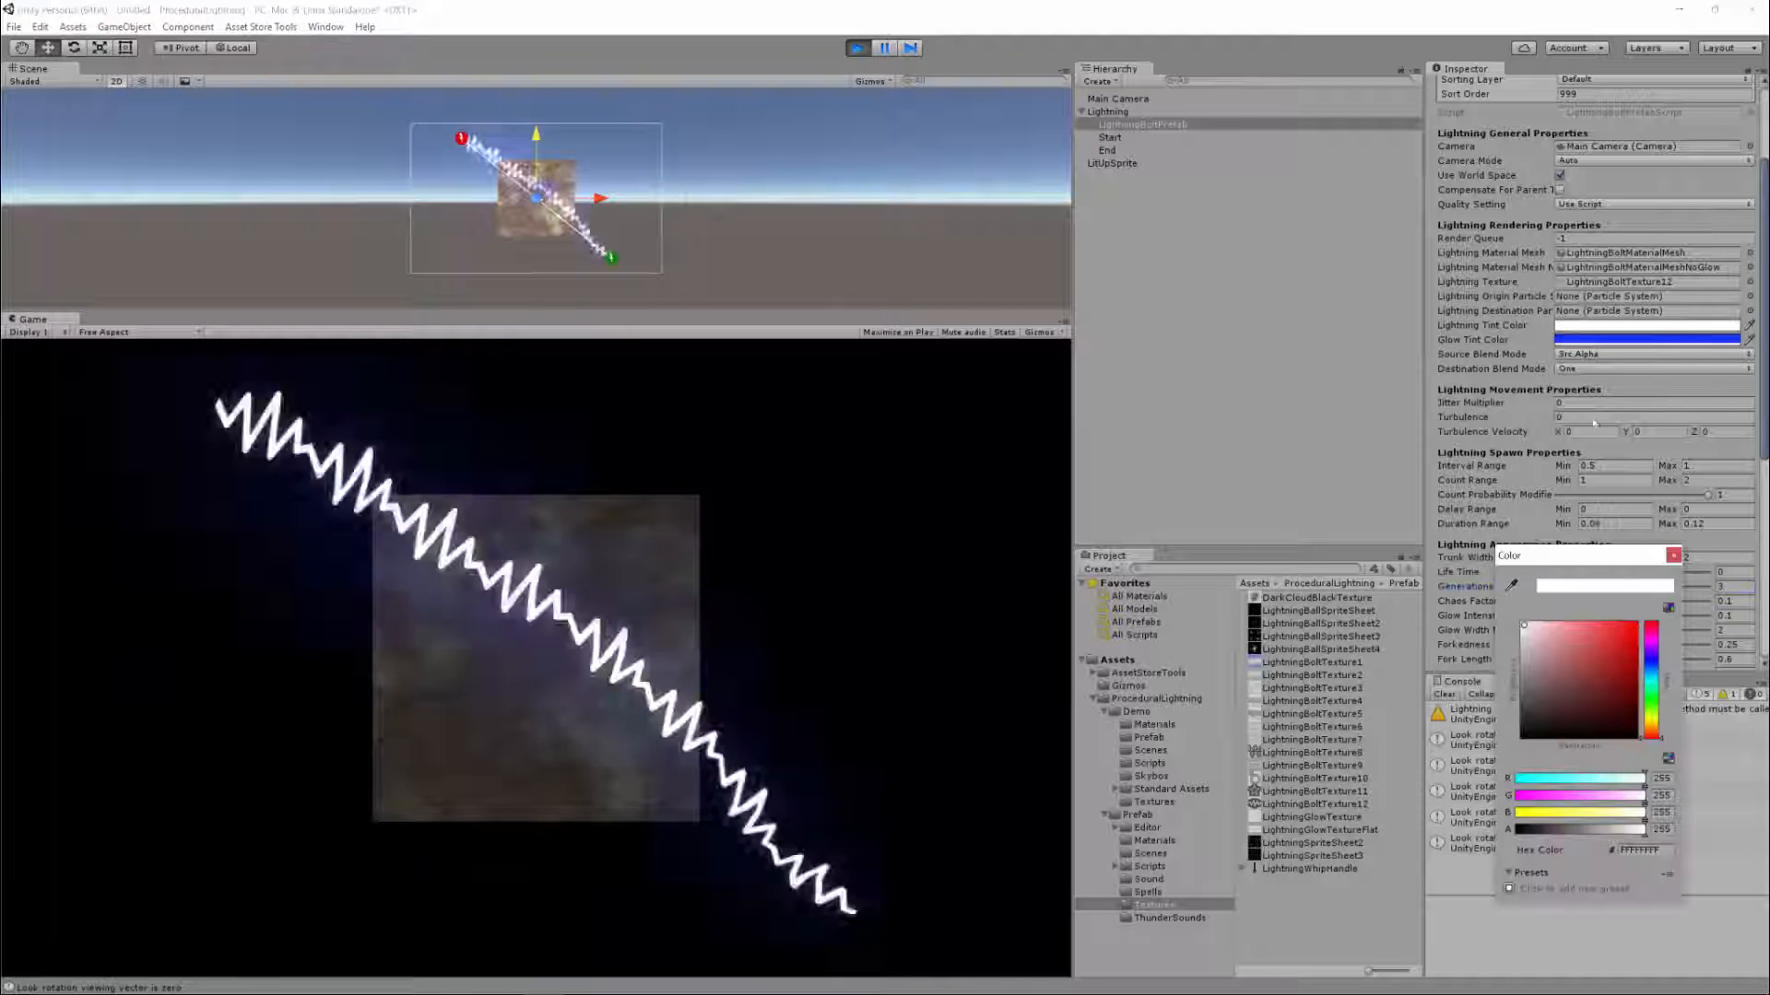
{"action": "mouse_move", "coordinate": [1628, 631]}
{"action": "left_mouse_down"}
{"action": "mouse_move", "coordinate": [1653, 610]}
{"action": "mouse_move", "coordinate": [1523, 624]}
{"action": "left_mouse_up"}
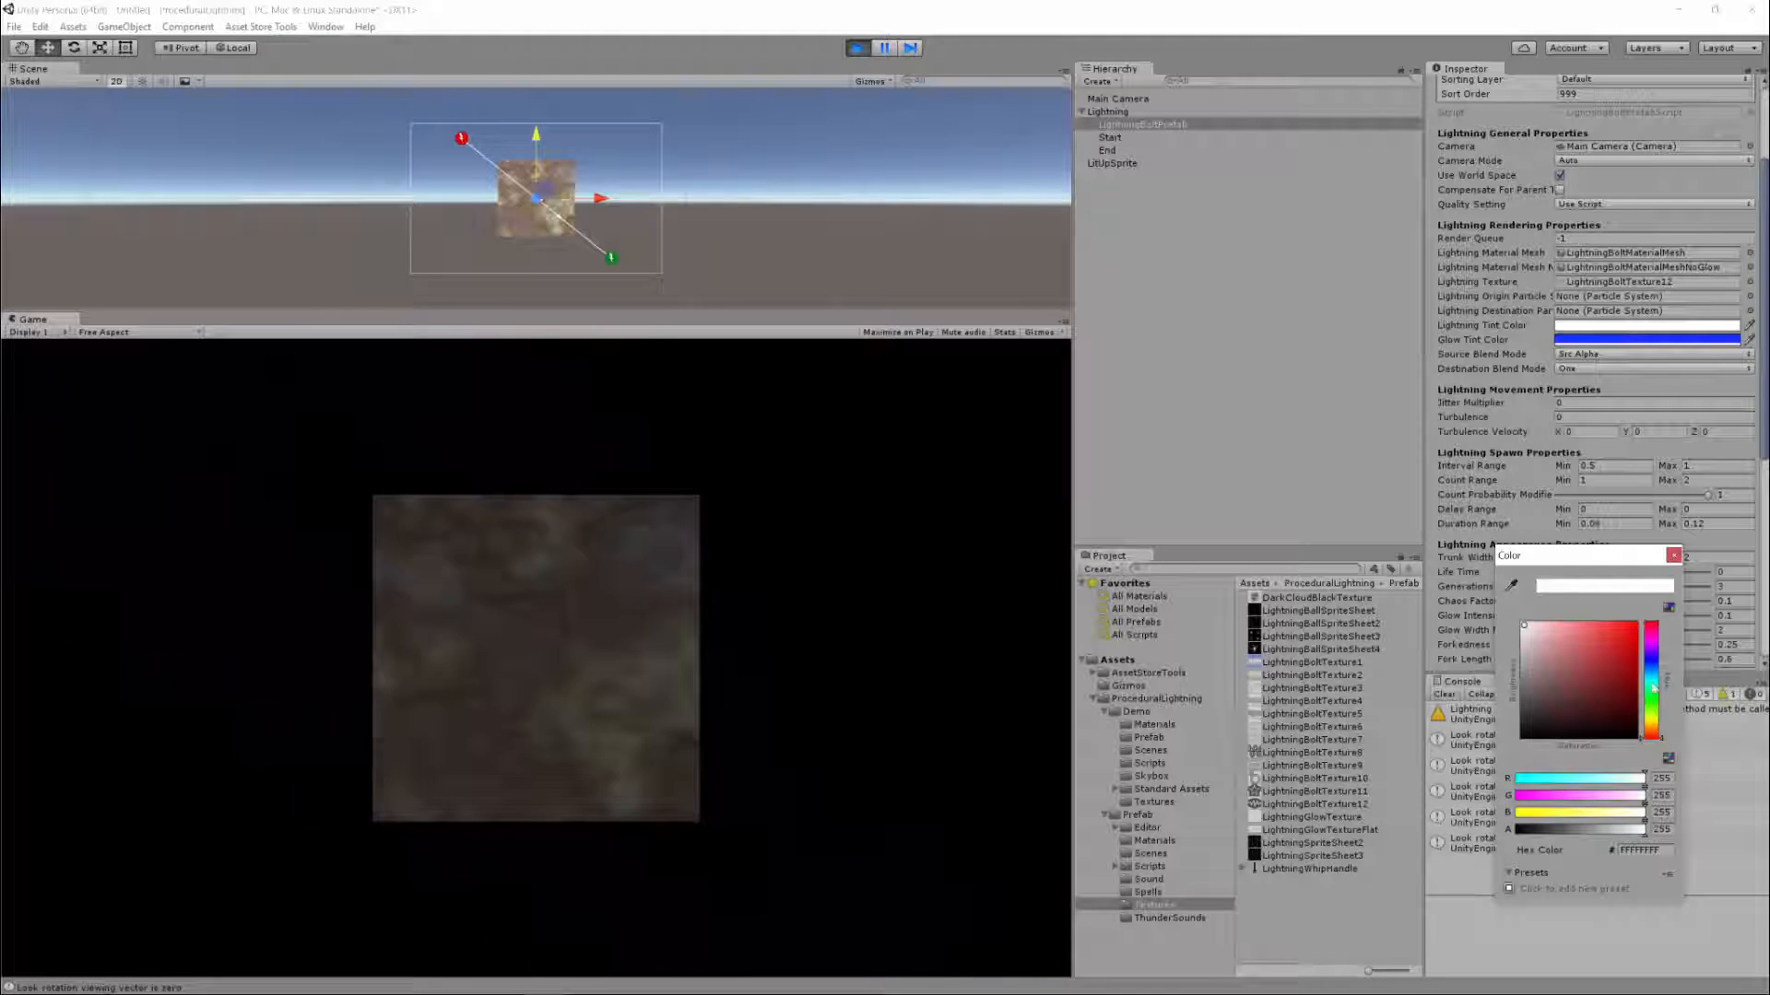
{"action": "left_click", "coordinate": [1651, 717]}
{"action": "left_click", "coordinate": [1604, 625]}
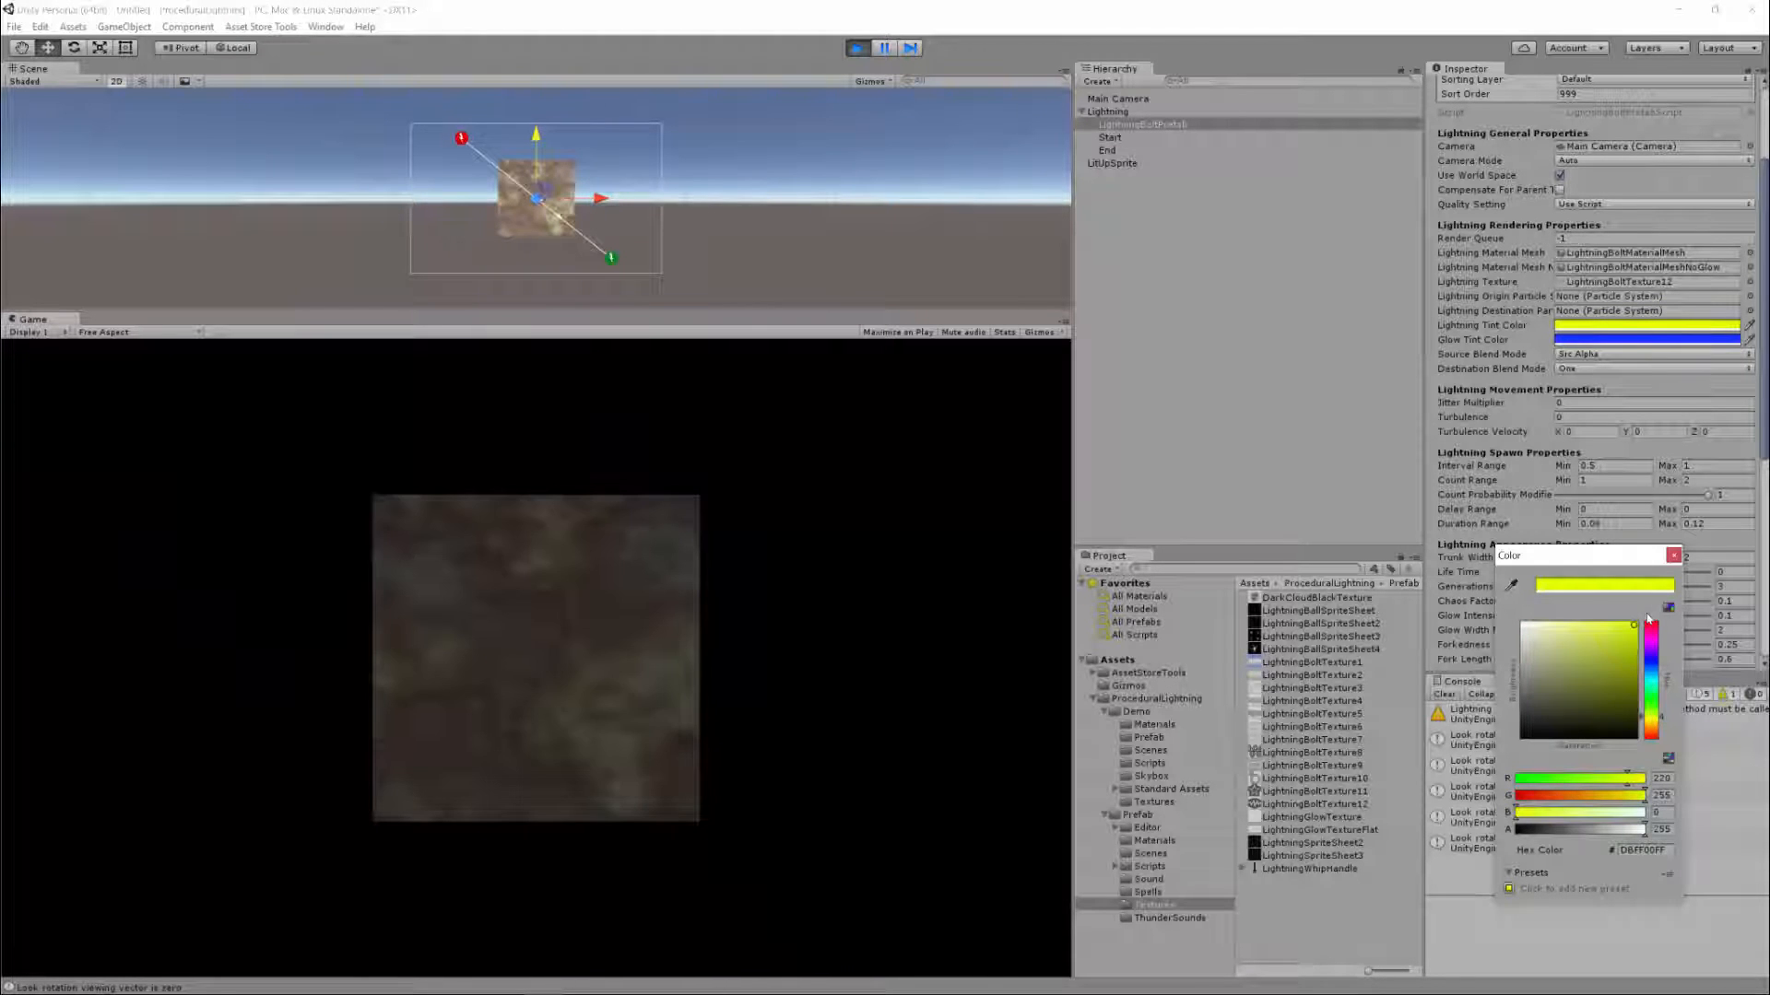
{"action": "left_click", "coordinate": [1567, 613]}
{"action": "left_click_drag", "start_coordinate": [1567, 613], "coordinate": [1576, 610]}
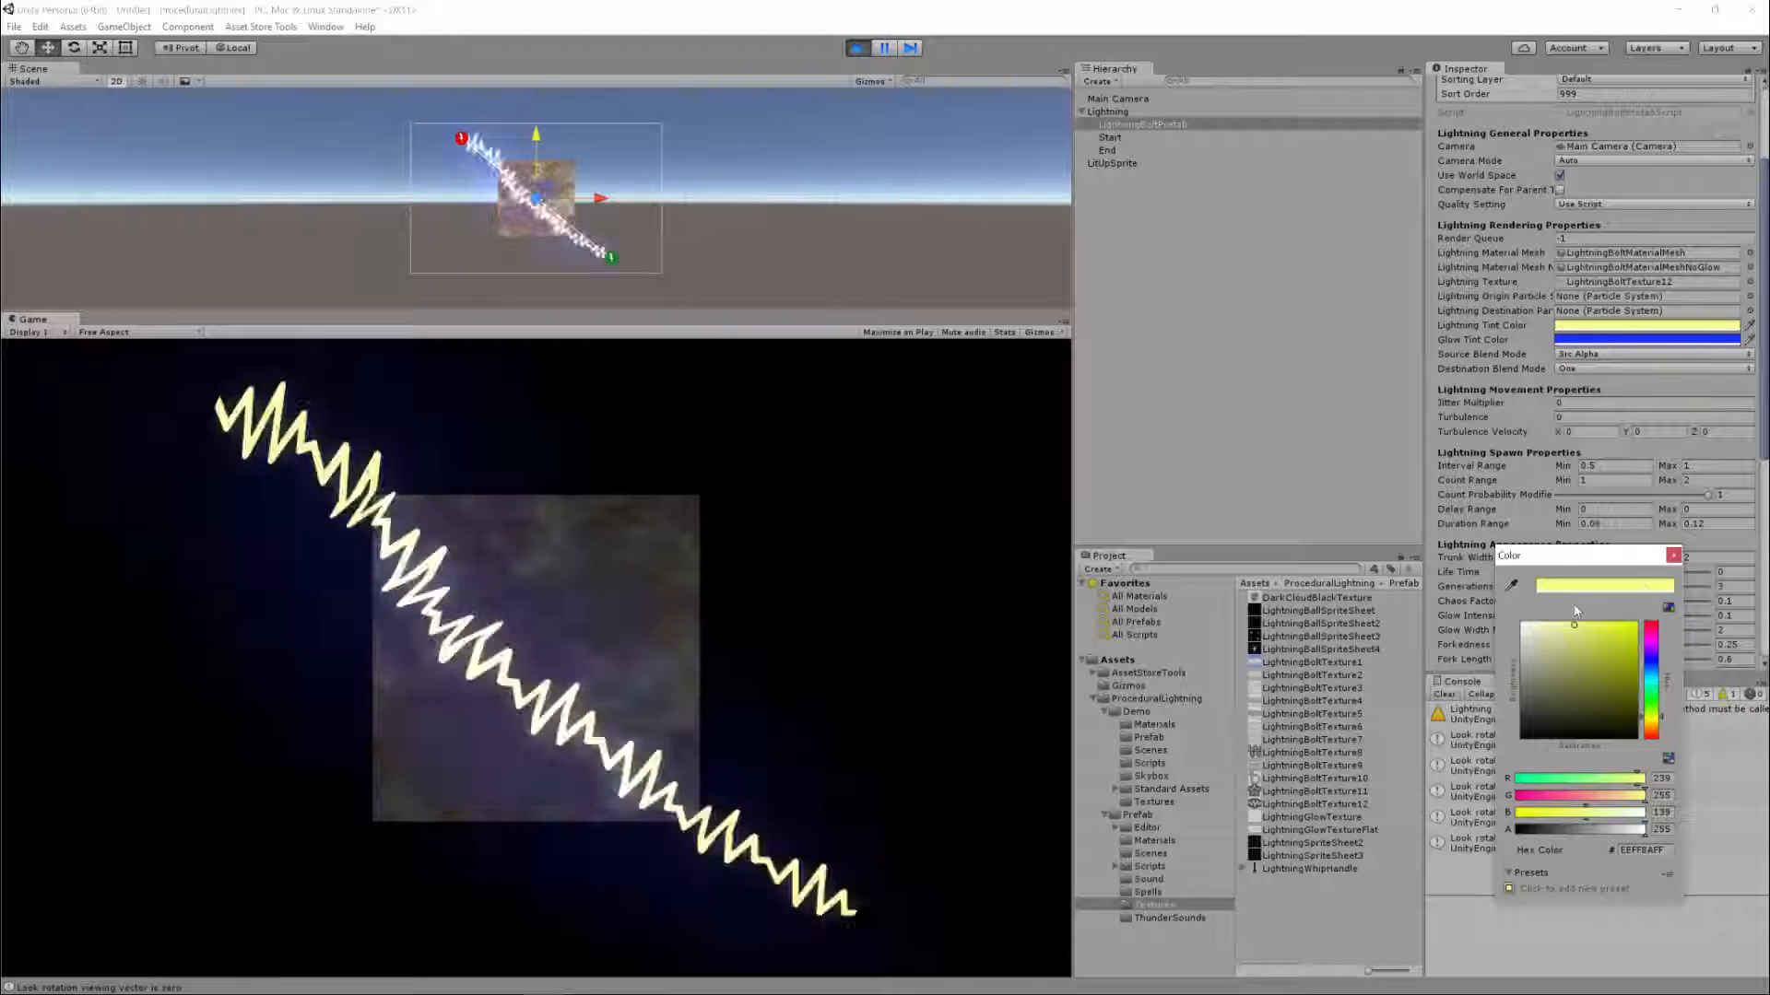
{"action": "left_click", "coordinate": [1673, 556]}
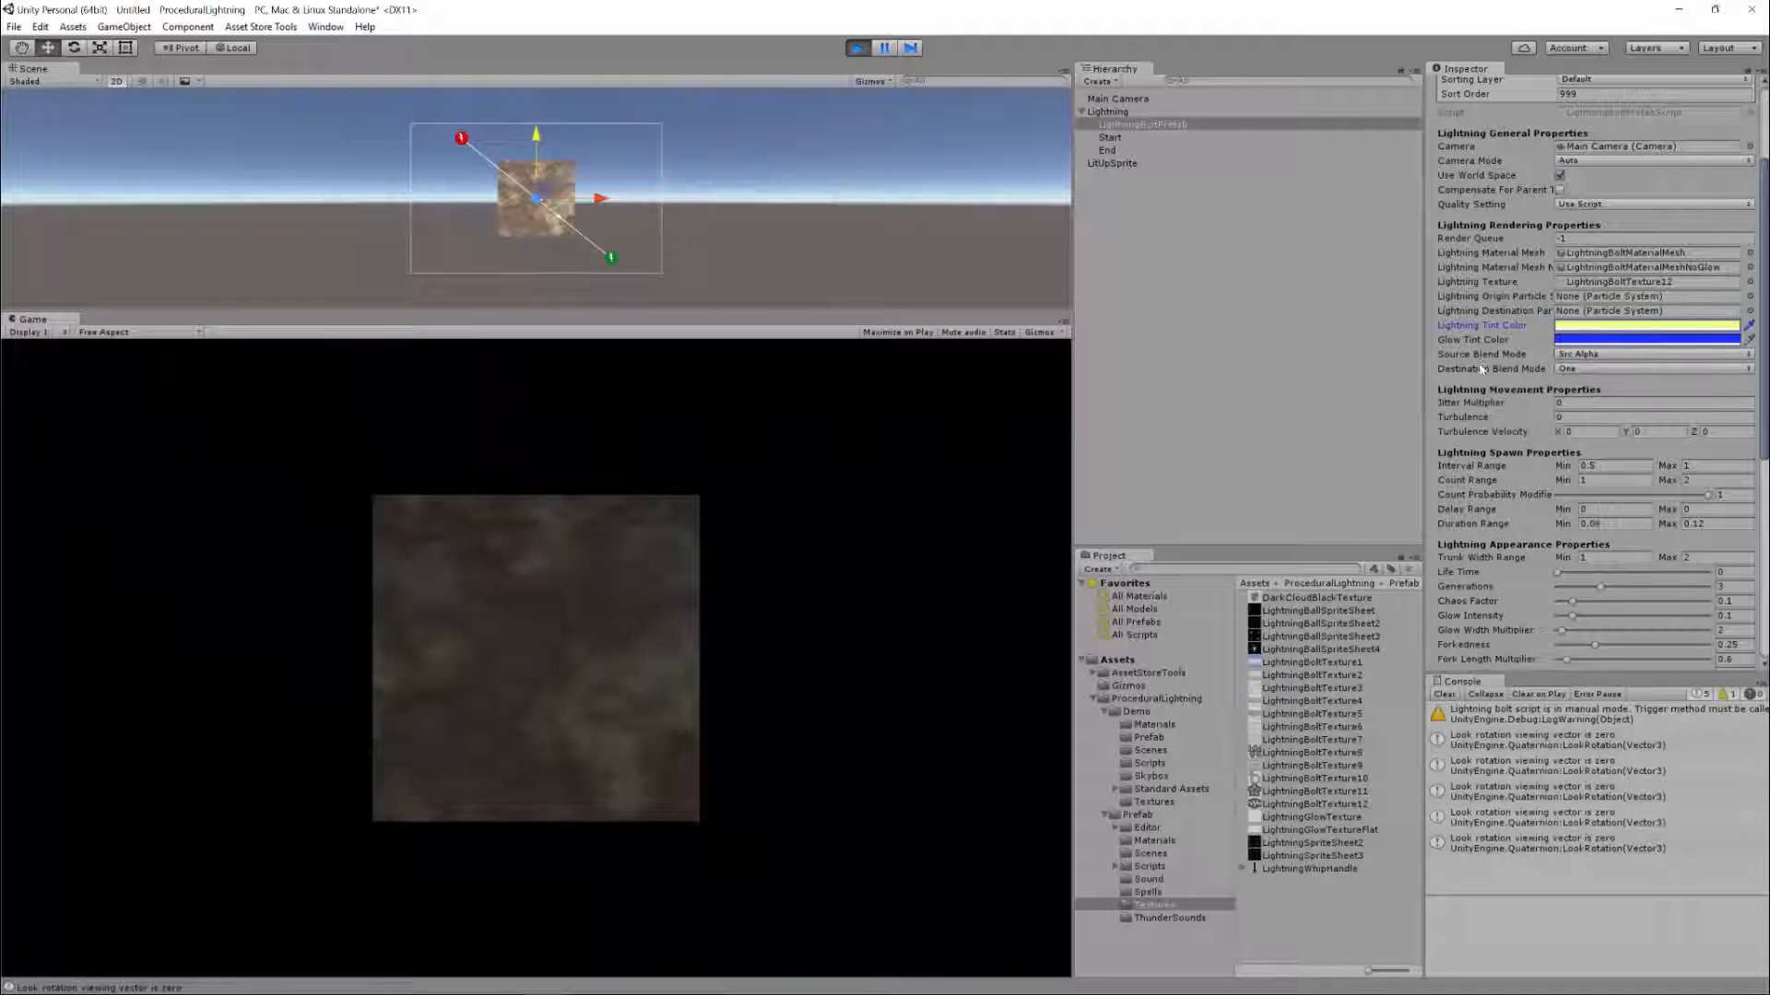
Try One Minus Src Alpha as the bolt's Destination Blend Mode, and restore it to One
{"action": "left_click", "coordinate": [1582, 372]}
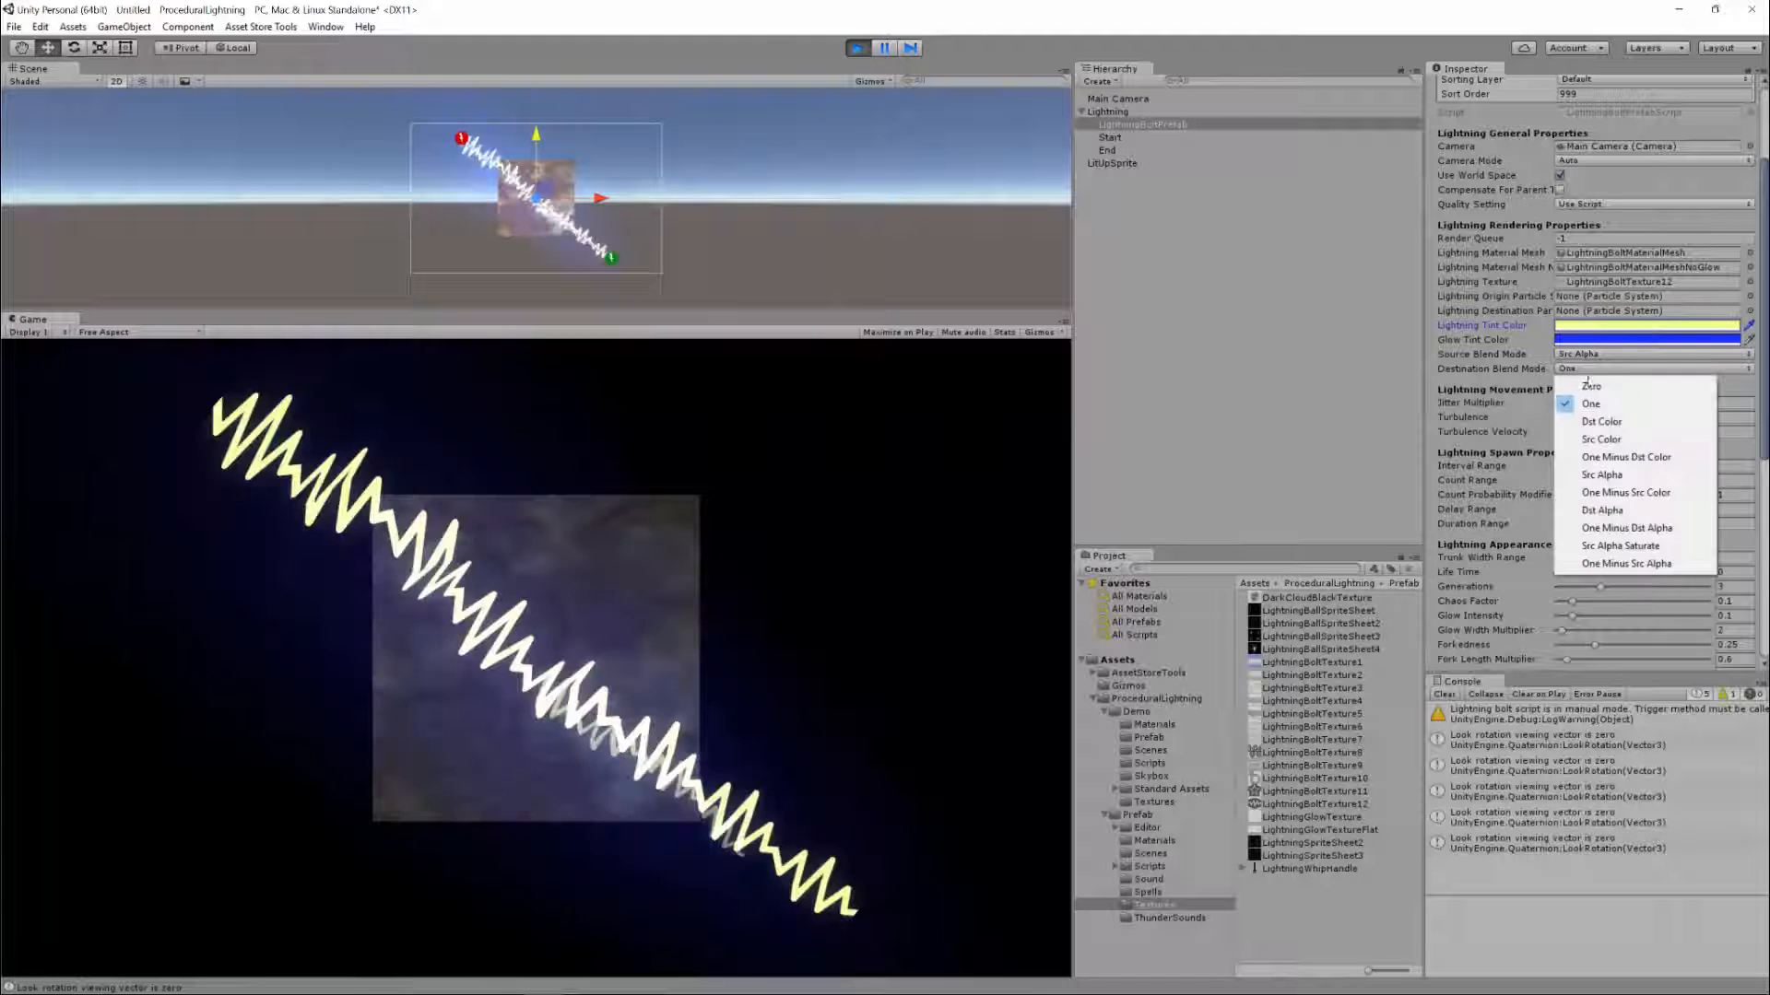
{"action": "left_click", "coordinate": [1632, 564]}
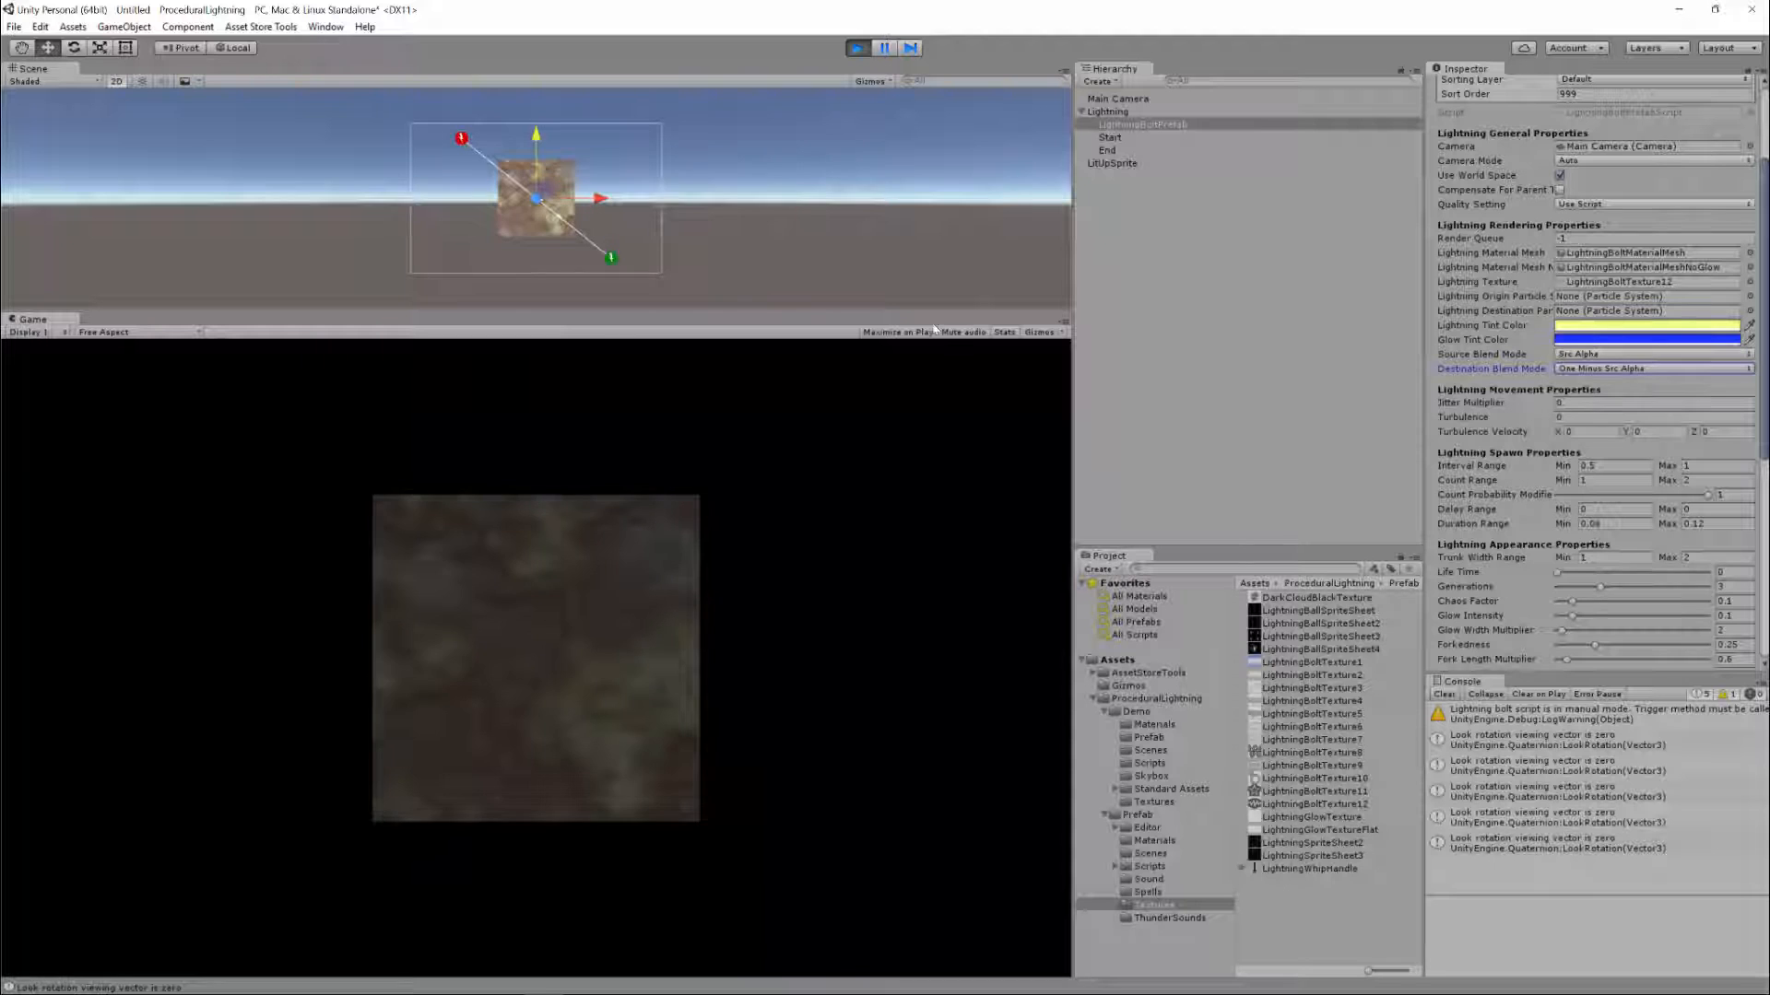
{"action": "left_click", "coordinate": [1581, 371]}
{"action": "left_click", "coordinate": [1590, 403]}
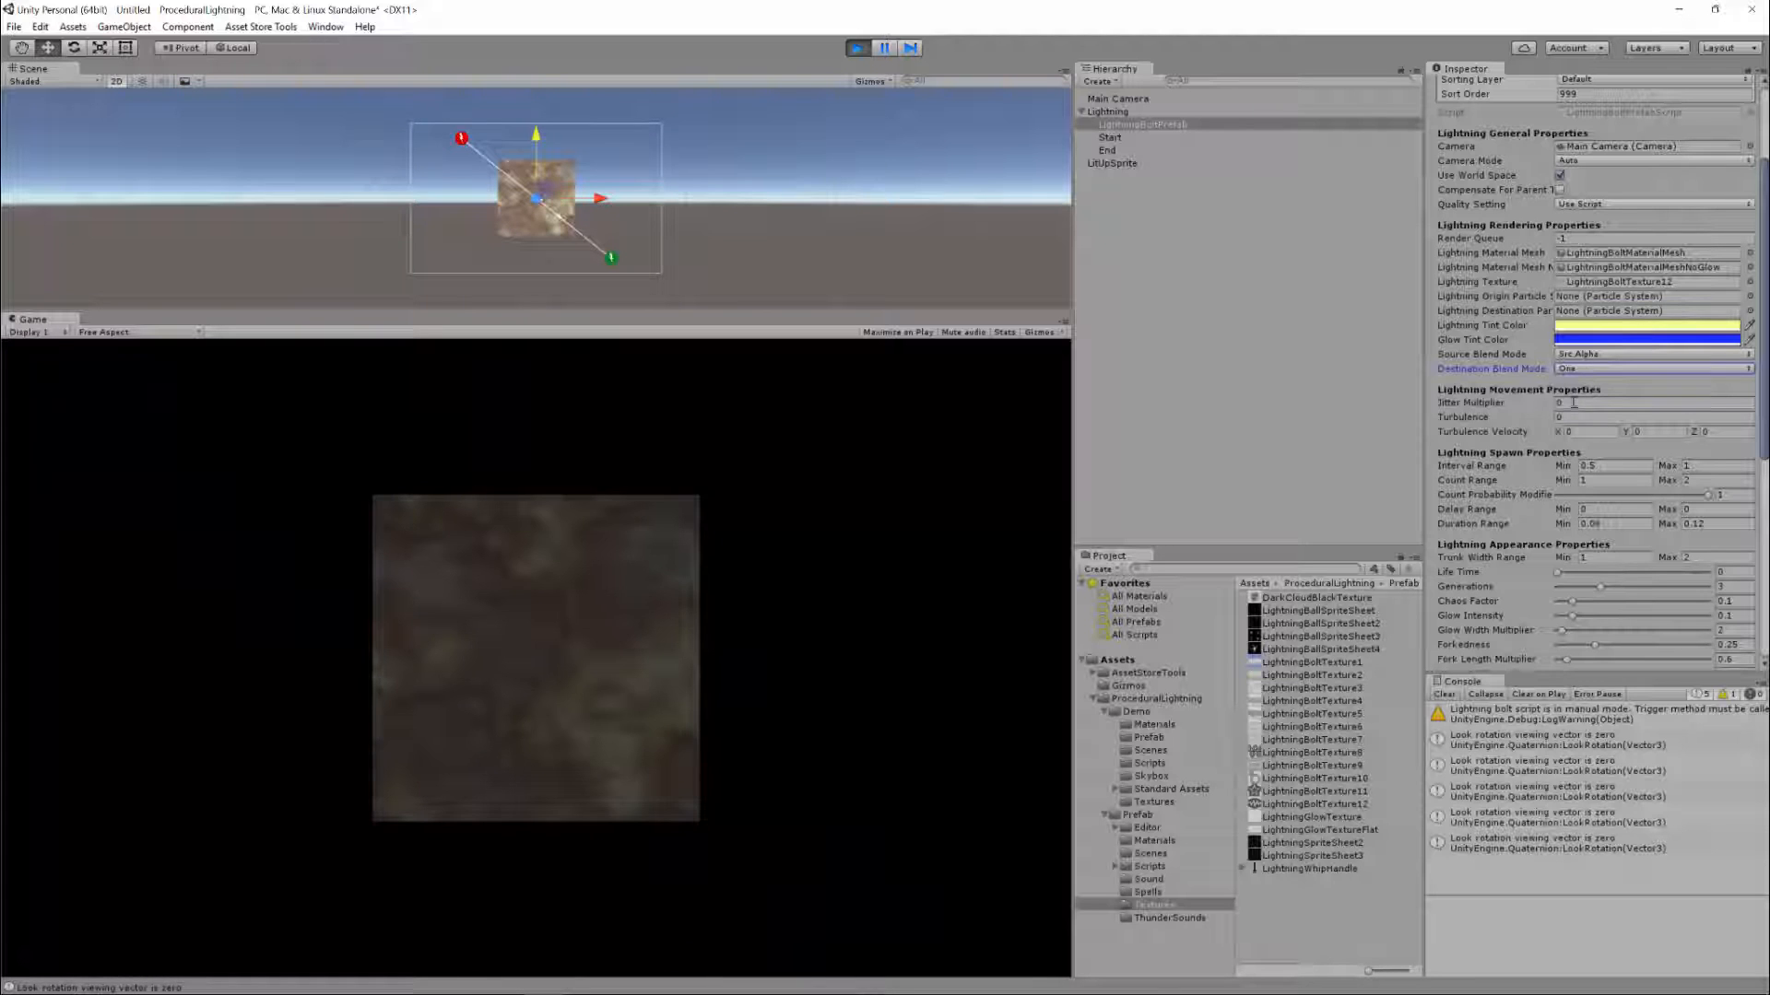
Experiment with the bolt's Jitter Multiplier and set it to 1
{"action": "mouse_move", "coordinate": [1537, 406]}
{"action": "left_mouse_down"}
{"action": "mouse_move", "coordinate": [1742, 424]}
{"action": "mouse_move", "coordinate": [1540, 403]}
{"action": "left_mouse_up"}
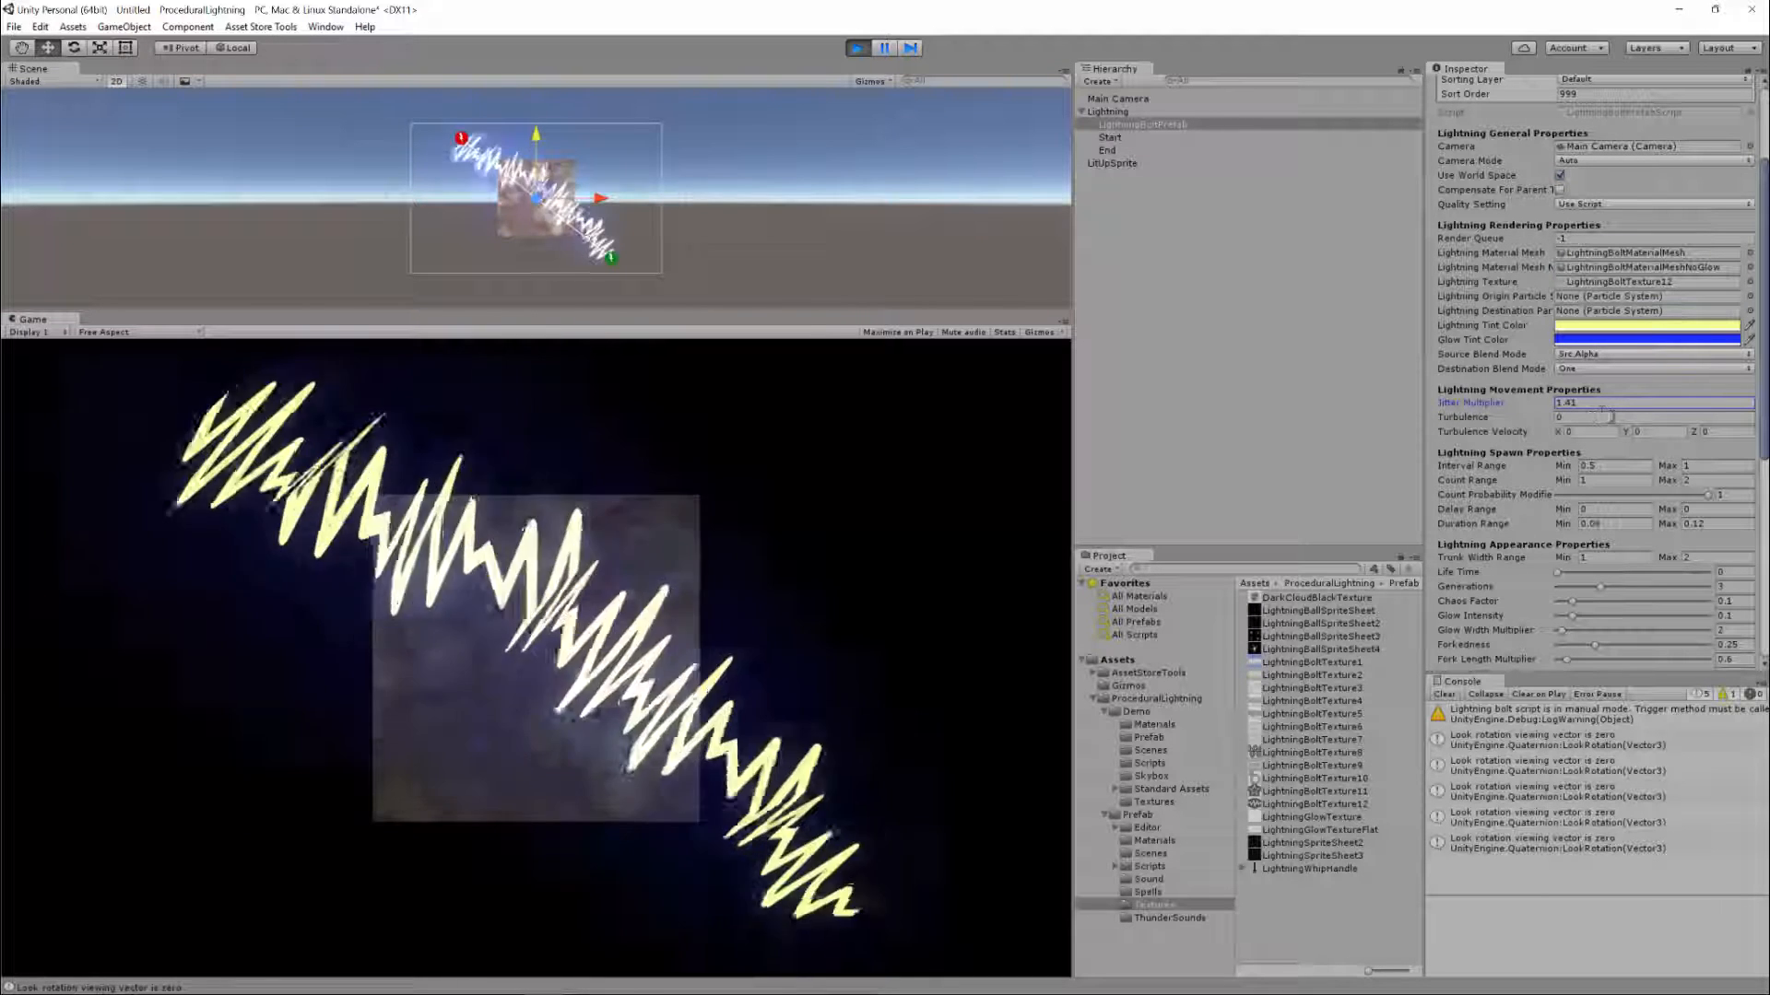
{"action": "left_click", "coordinate": [1582, 406]}
{"action": "type", "text": "1"}
{"action": "key", "text": "Tab"}
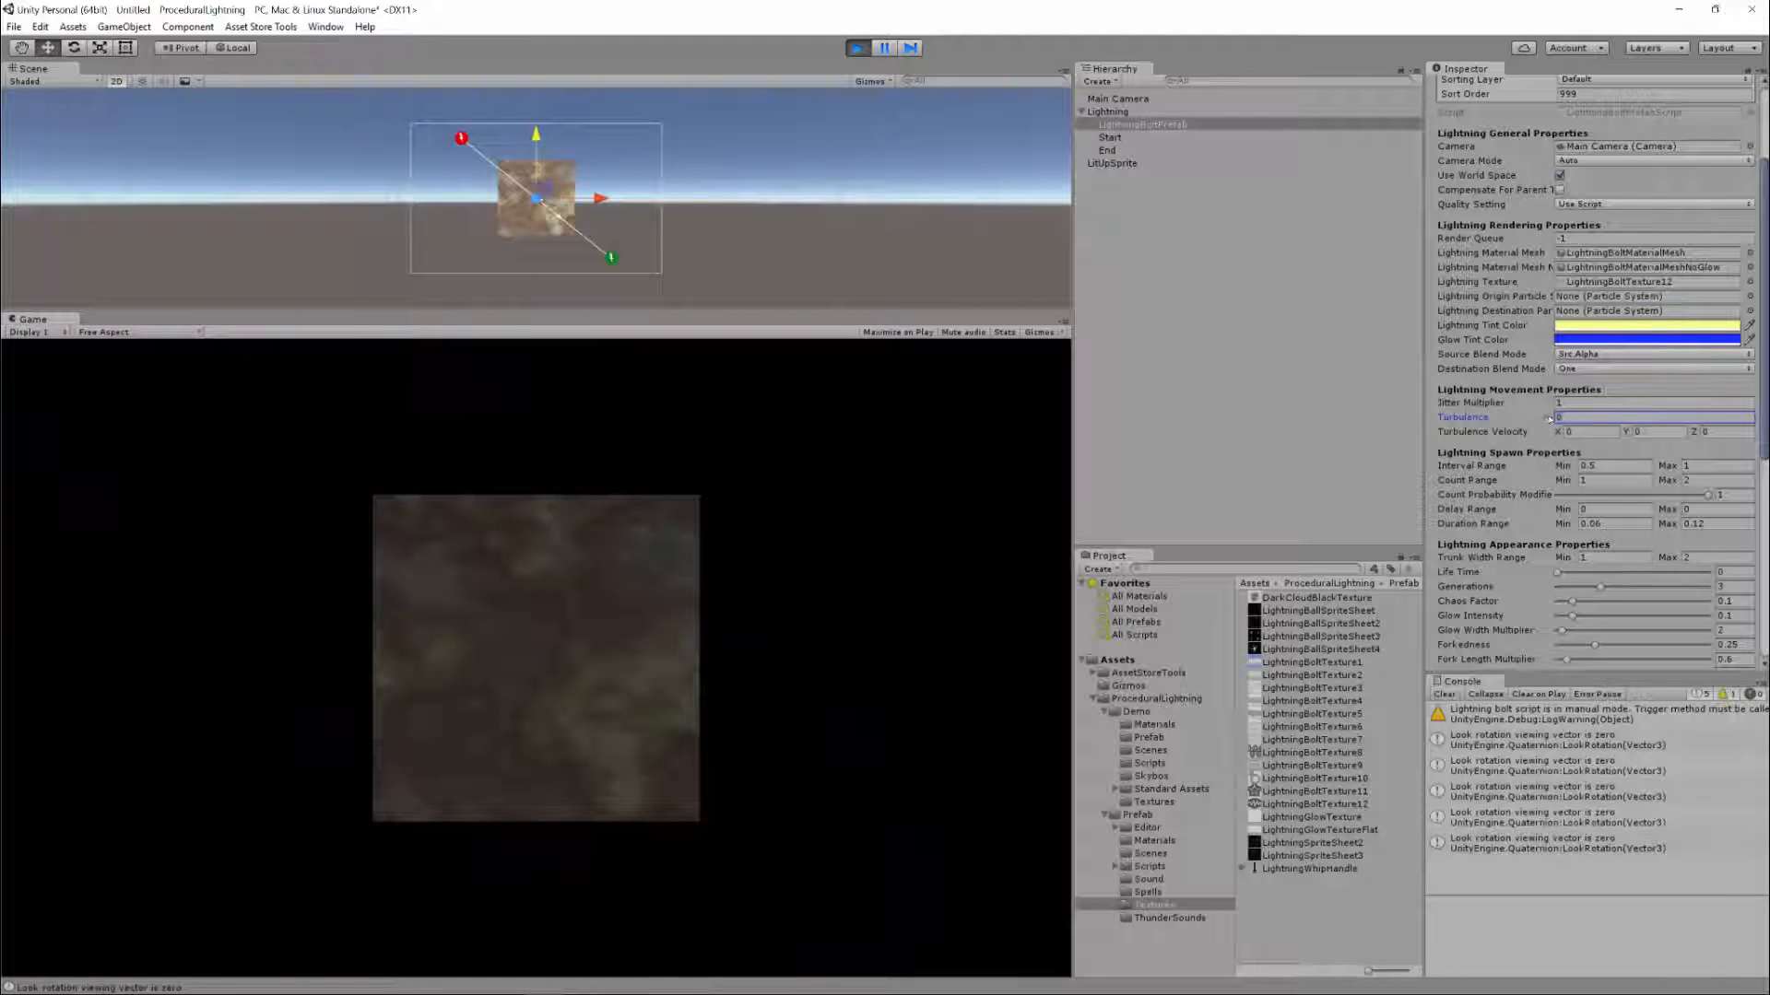
Try a Turbulence of 1 on the bolt, and reduce it to 0.3
{"action": "left_click_drag", "start_coordinate": [1546, 419], "coordinate": [1595, 425]}
{"action": "type", "text": "1"}
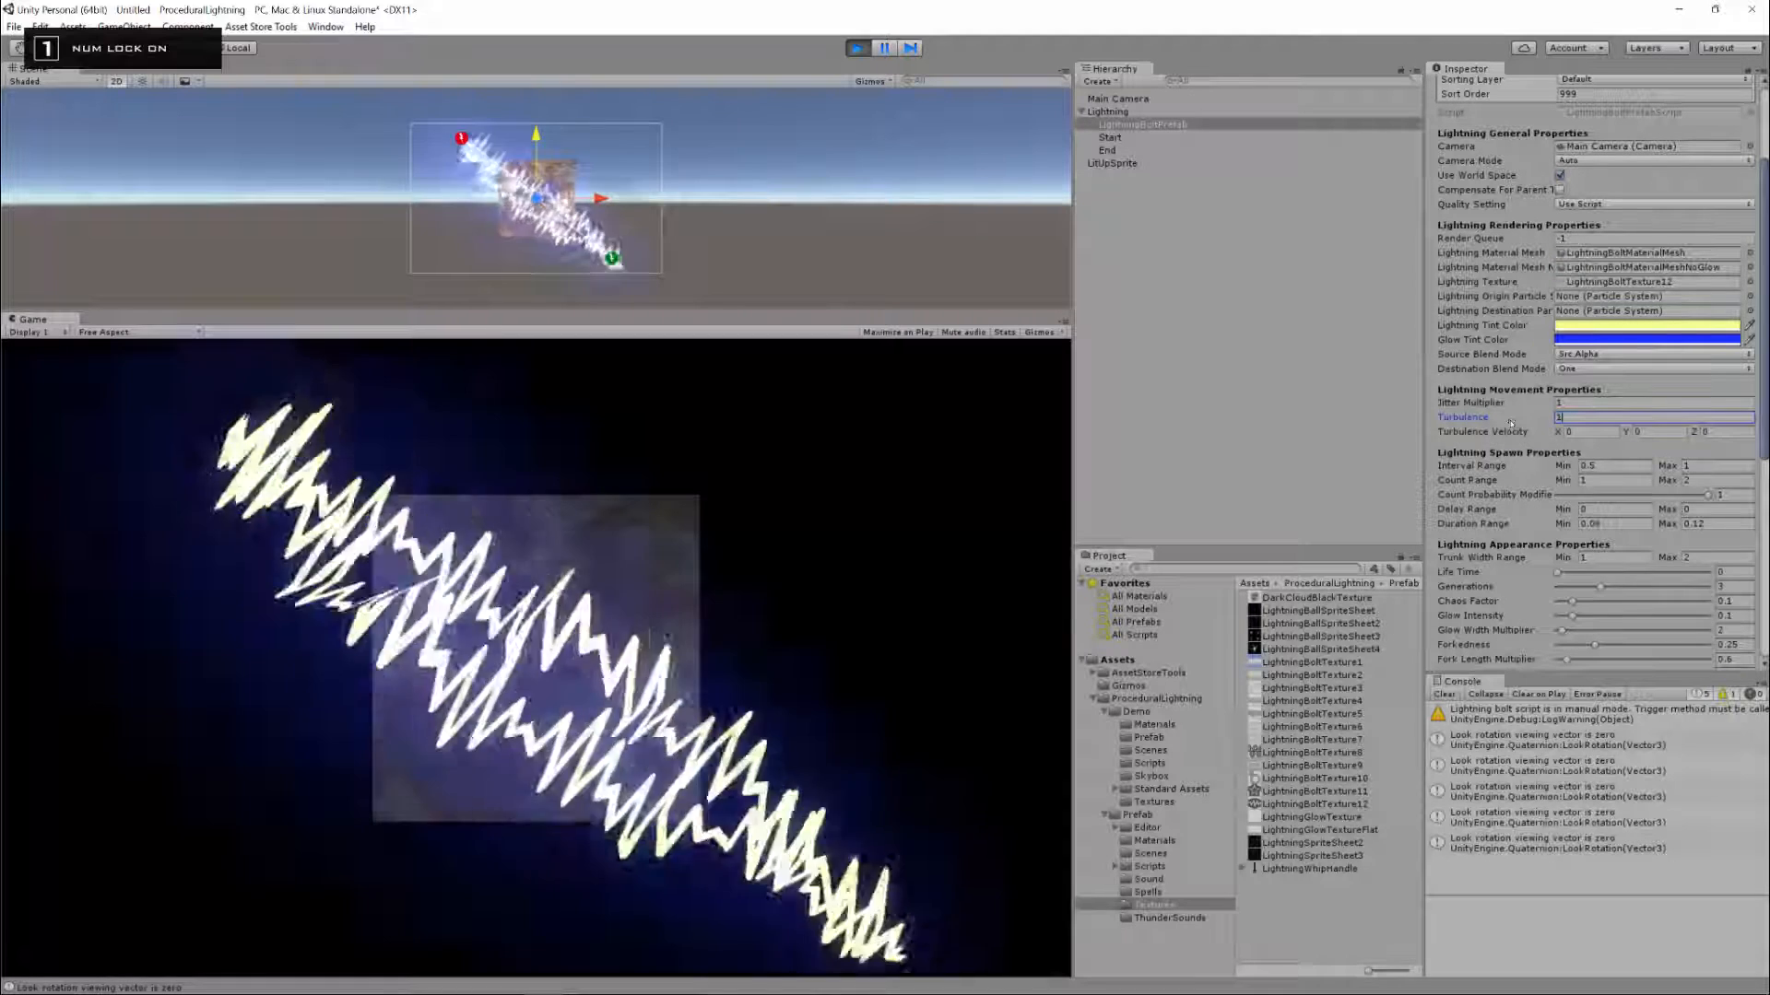
{"action": "key", "text": "BackSpace"}
{"action": "type", "text": "0.3"}
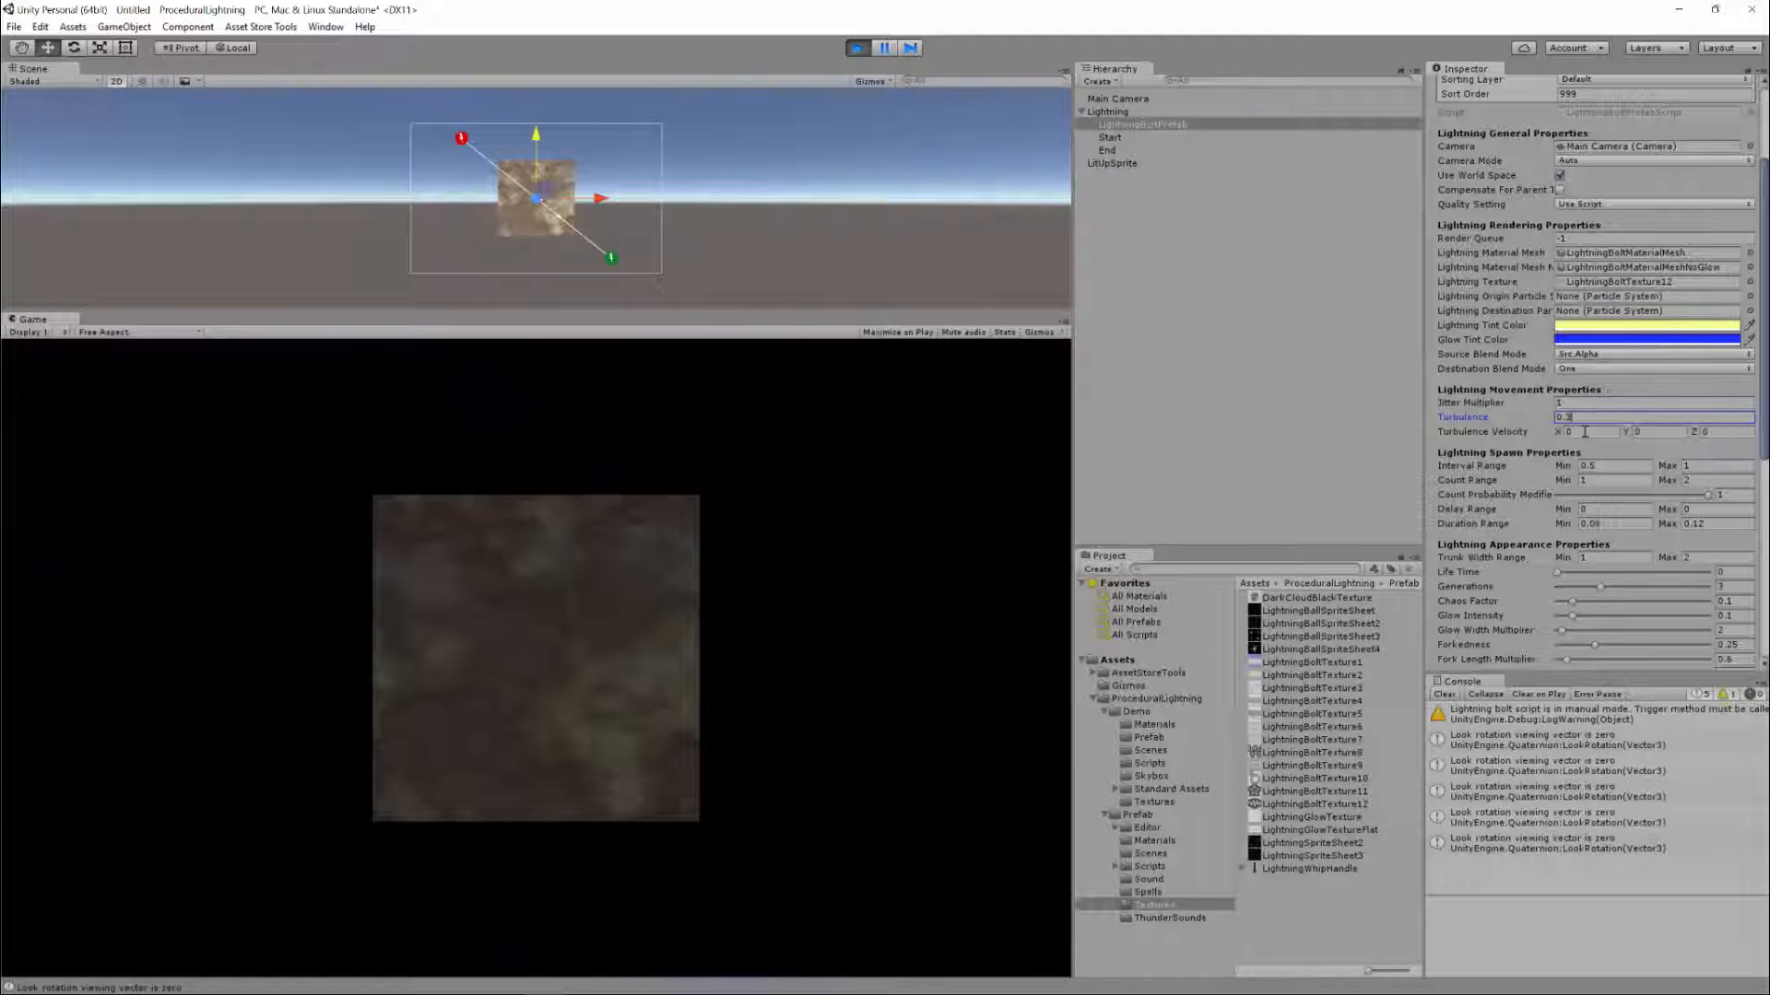
Try Turbulence Velocity values of 2 and -2 on the bolt's axes, and reset every axis to 0
{"action": "key", "text": "Tab"}
{"action": "type", "text": "2"}
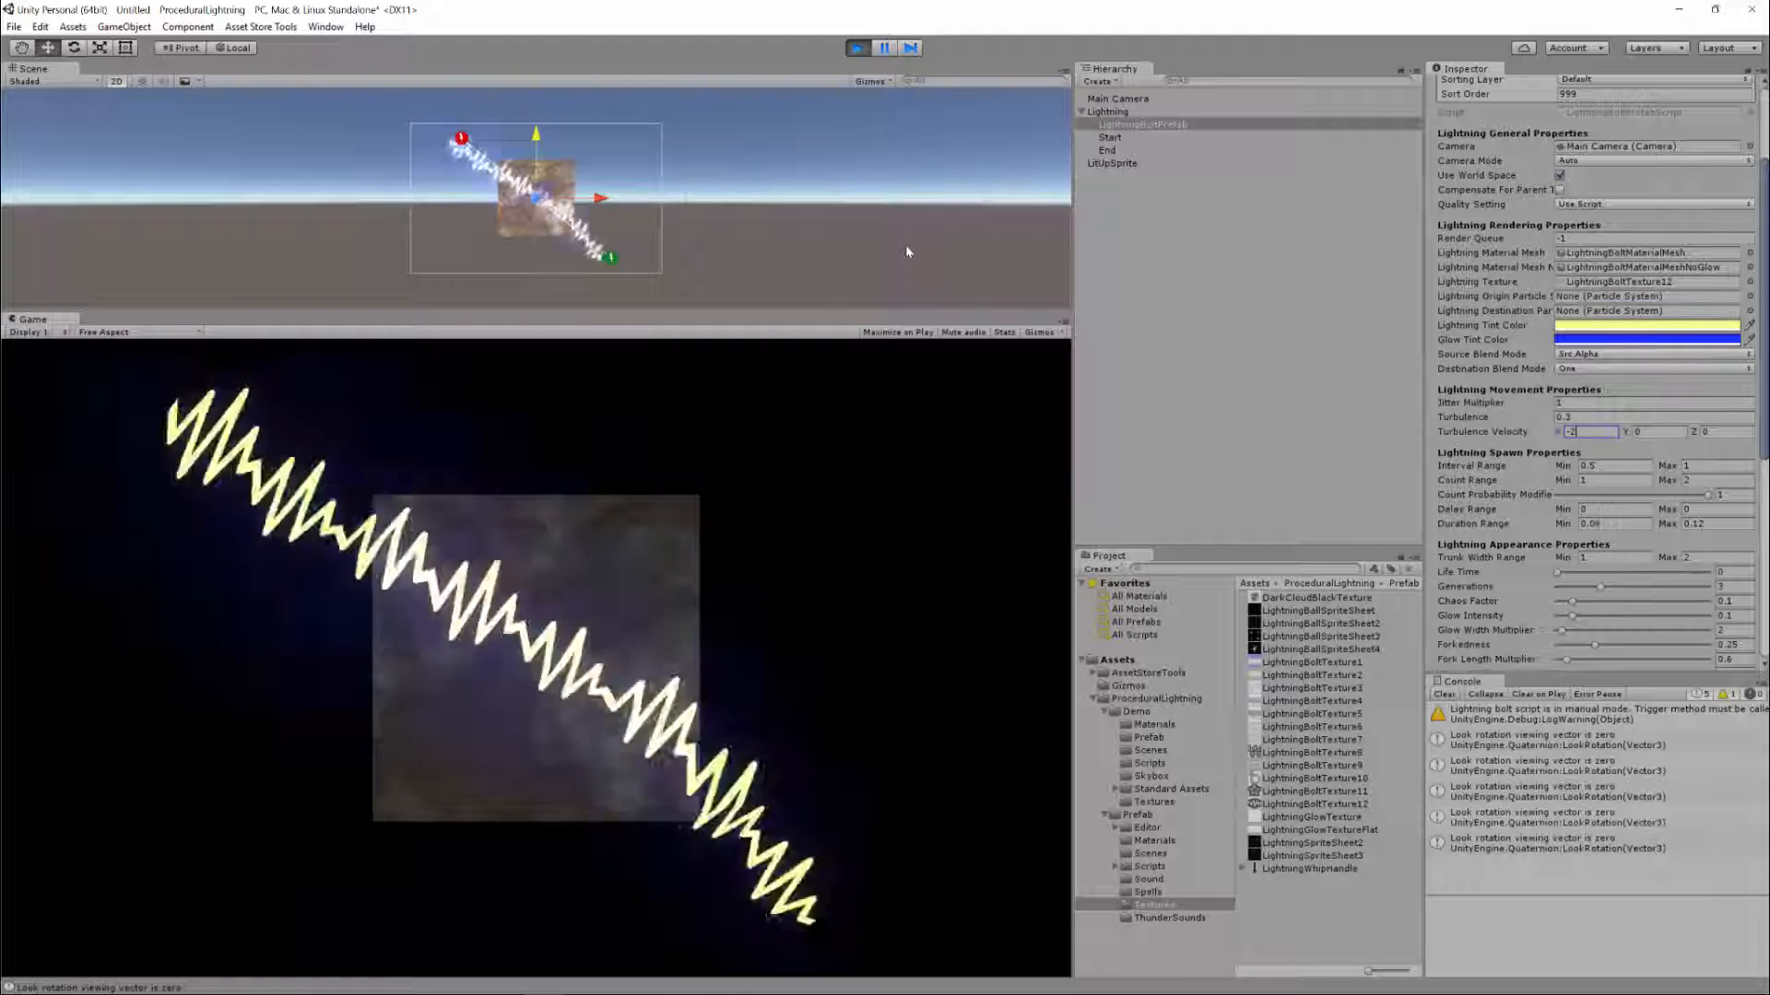
{"action": "type", "text": "2"}
{"action": "key", "text": "Tab"}
{"action": "type", "text": "2"}
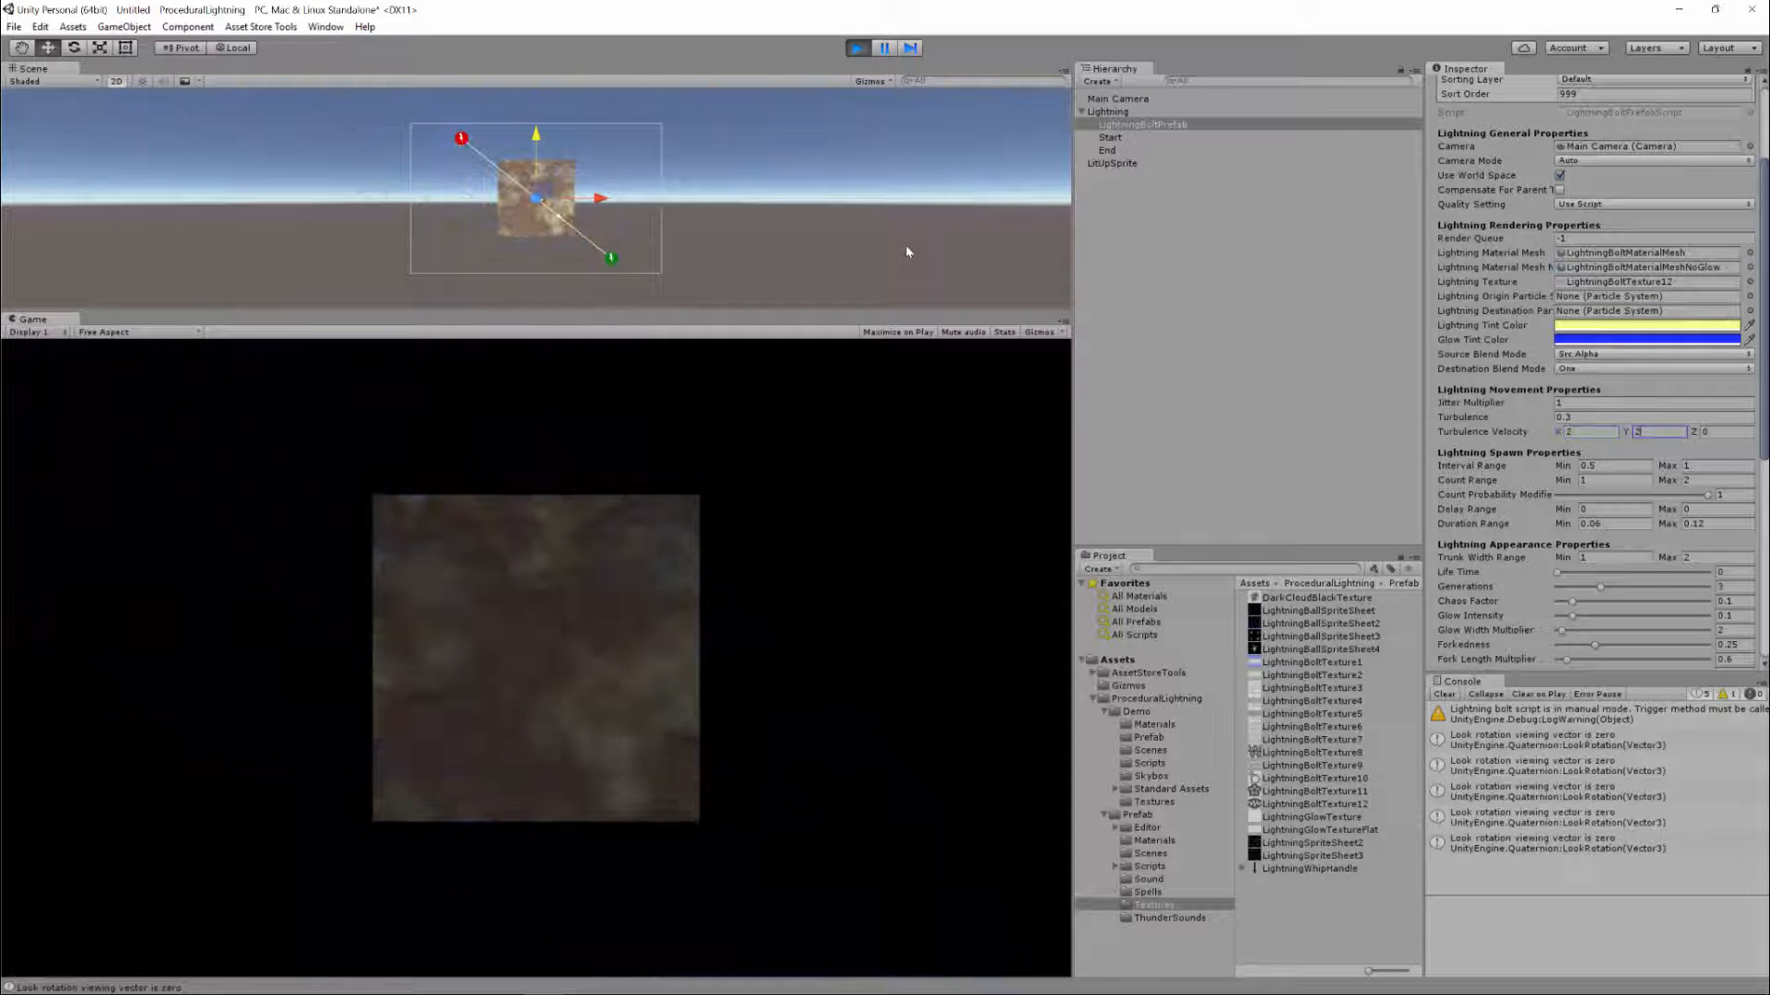
{"action": "type", "text": "-2"}
{"action": "key", "text": "Tab"}
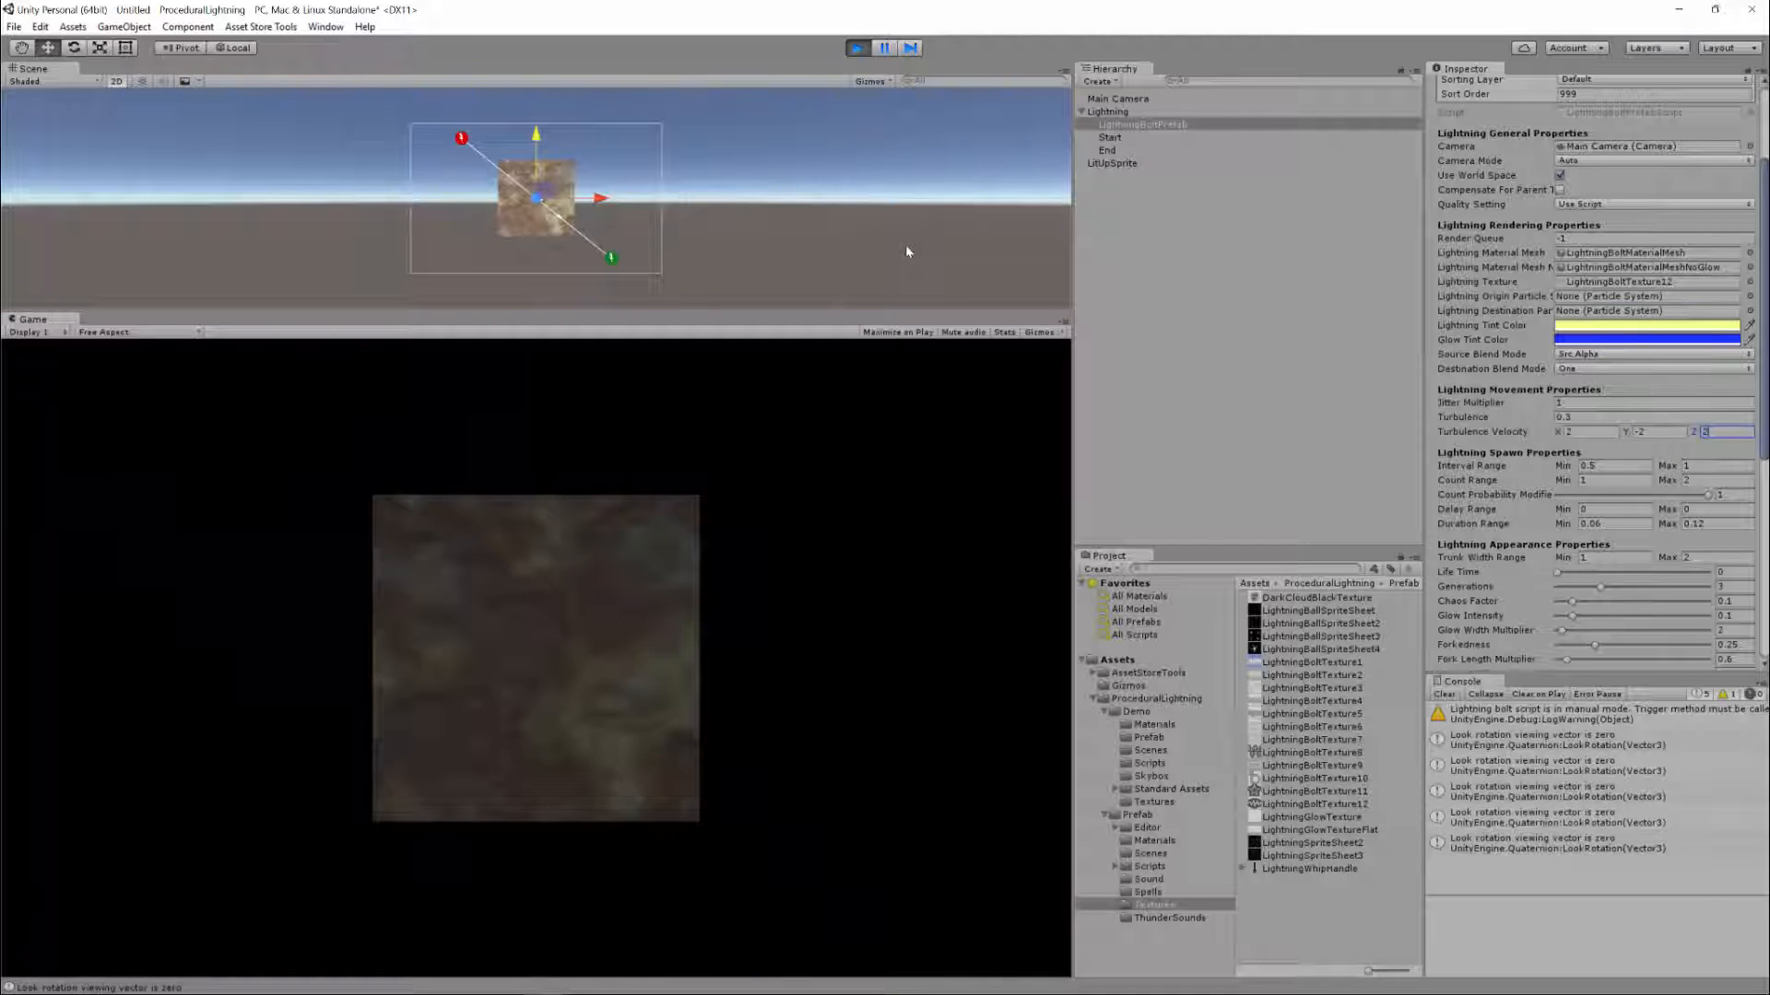
{"action": "type", "text": "0"}
{"action": "type", "text": "0"}
{"action": "key", "text": "shift+Tab"}
{"action": "type", "text": "0"}
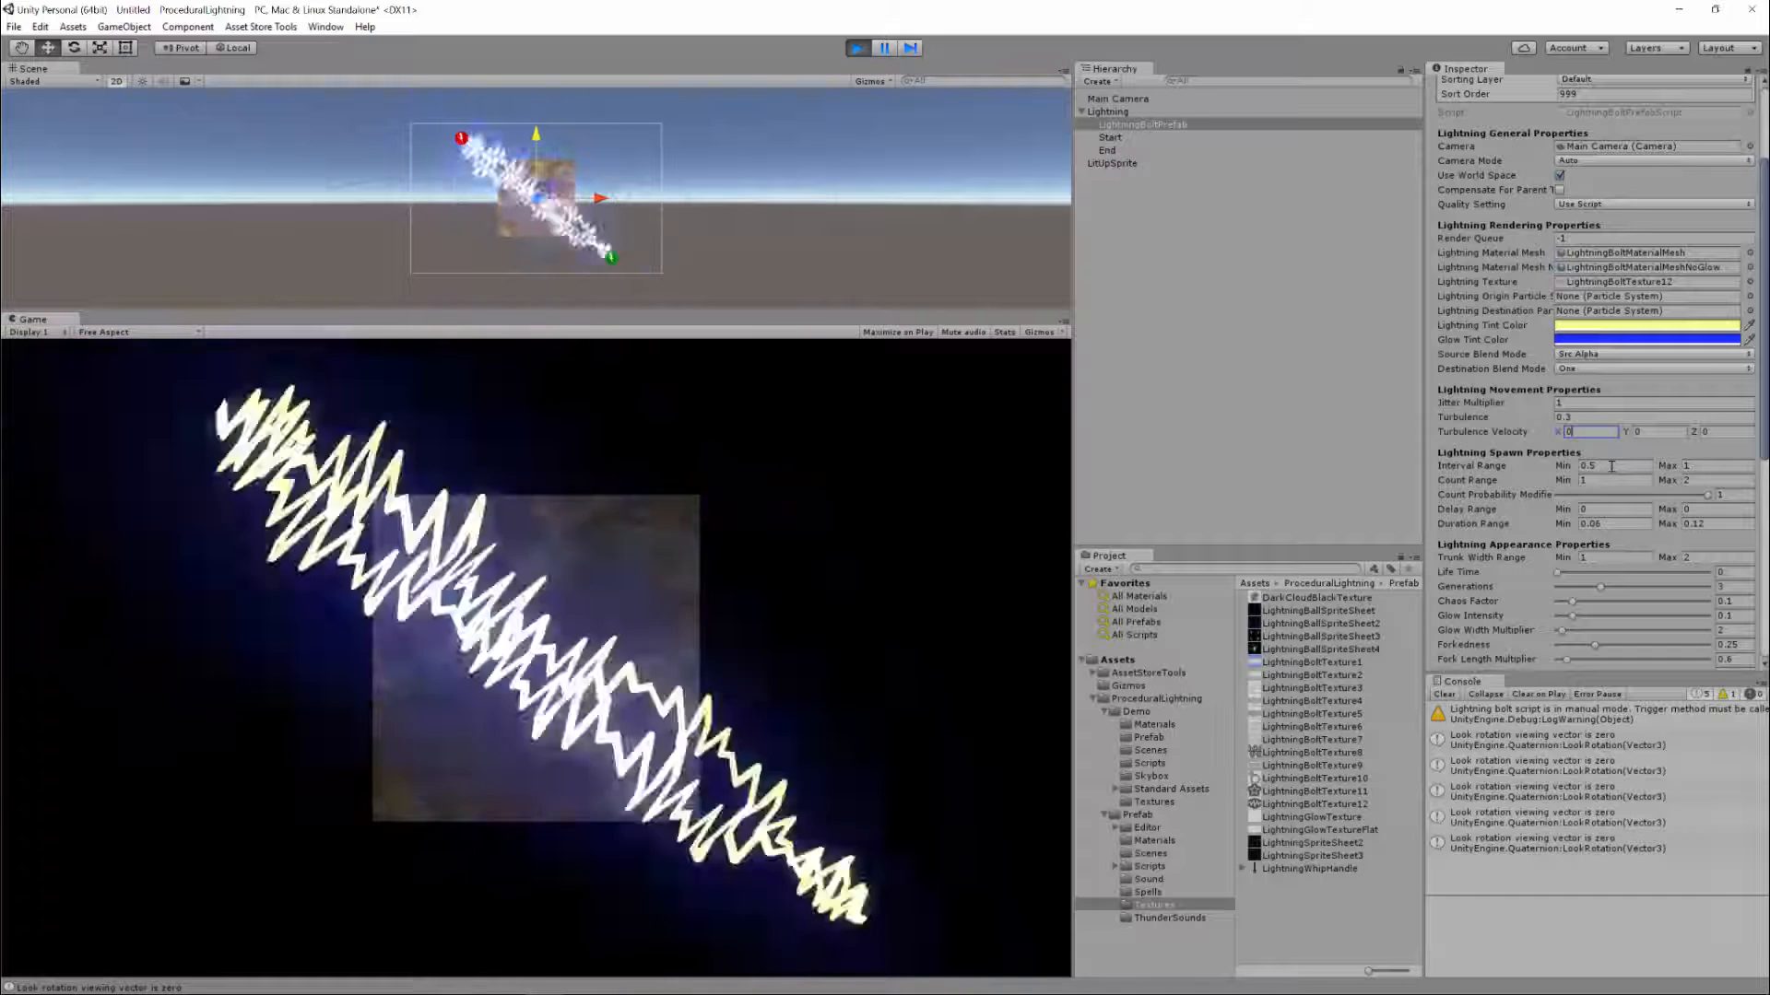
Set the bolt's spawn Interval Range to a minimum of 0.1 and a maximum of 0.2
{"action": "scroll", "coordinate": [1608, 465], "scroll_direction": "down", "scroll_amount": 3}
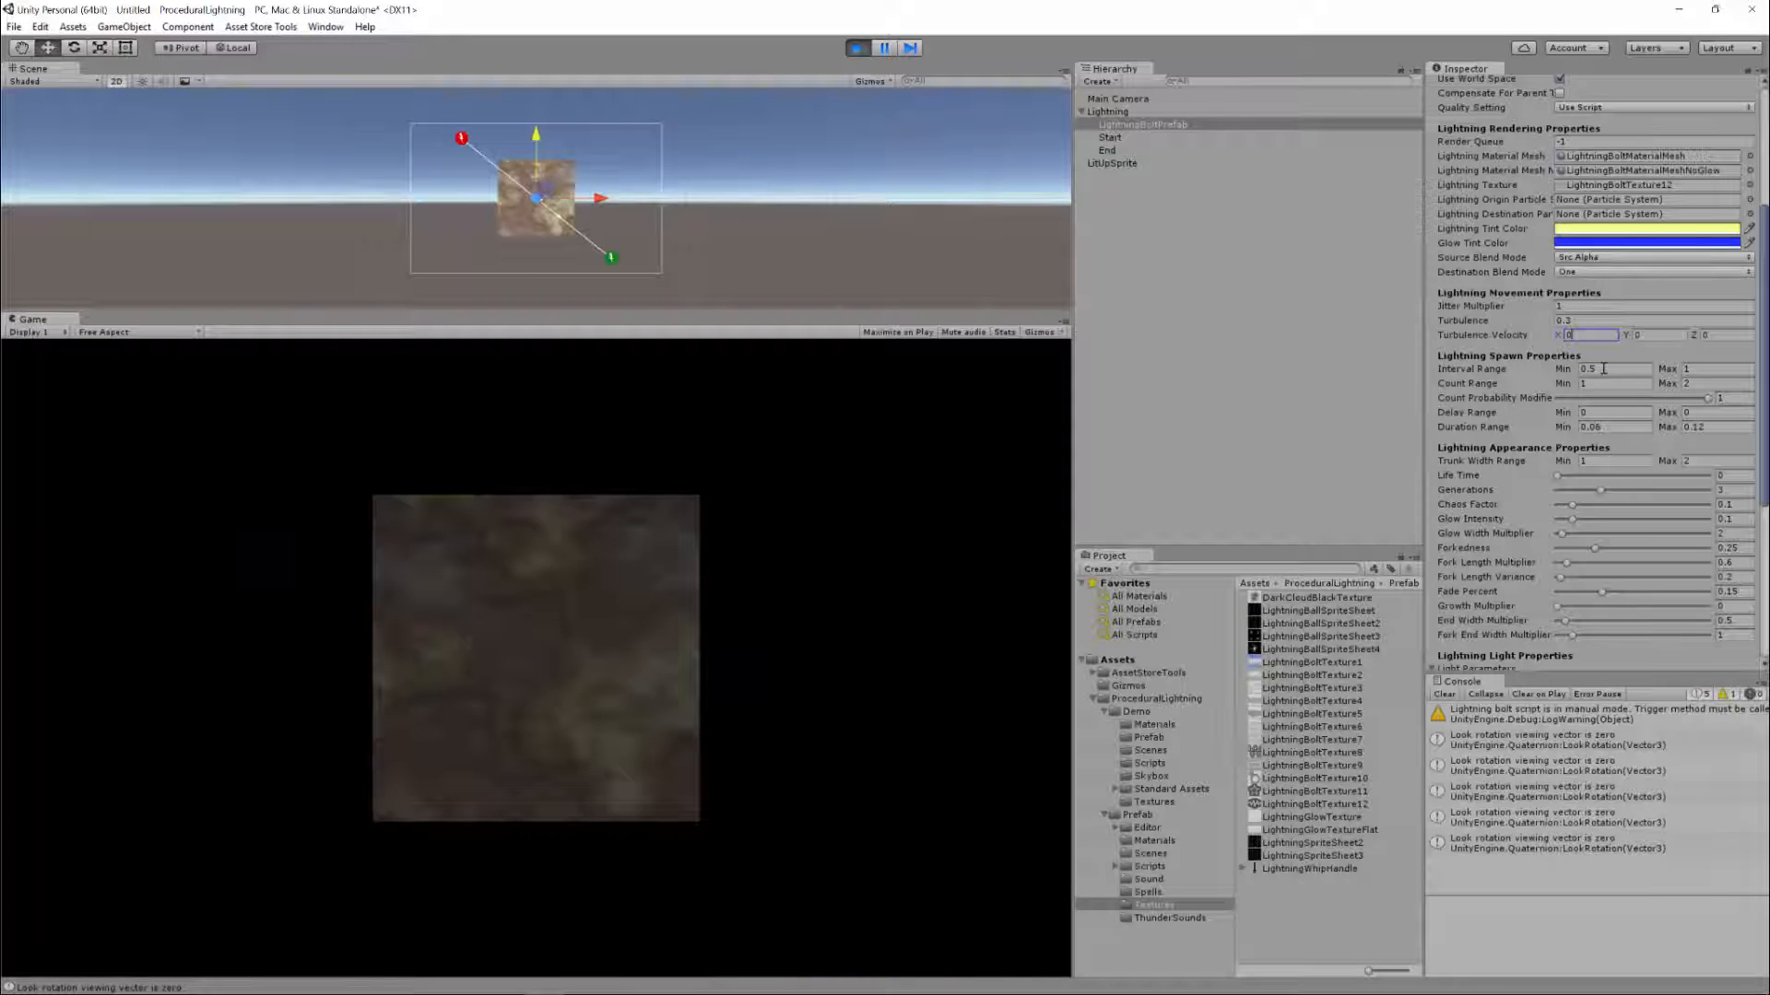
{"action": "left_click", "coordinate": [1604, 368]}
{"action": "type", "text": "1"}
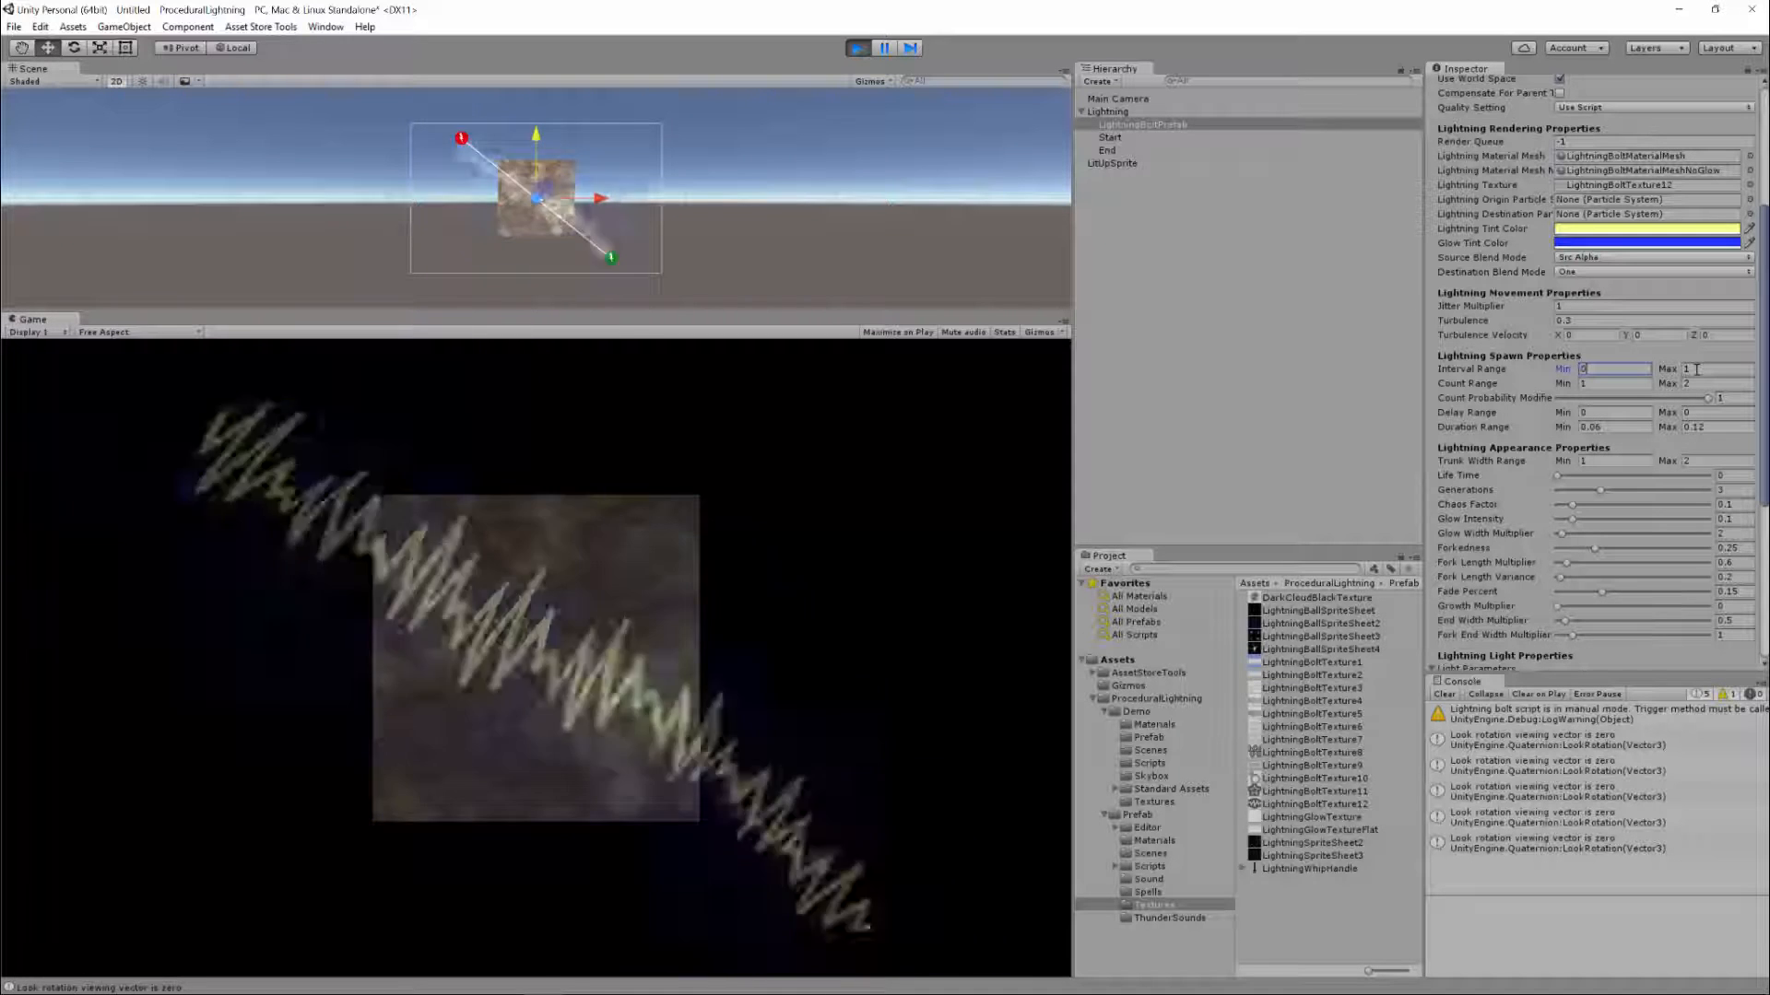
{"action": "type", "text": ".1"}
{"action": "left_click", "coordinate": [1696, 368]}
{"action": "type", "text": "0."}
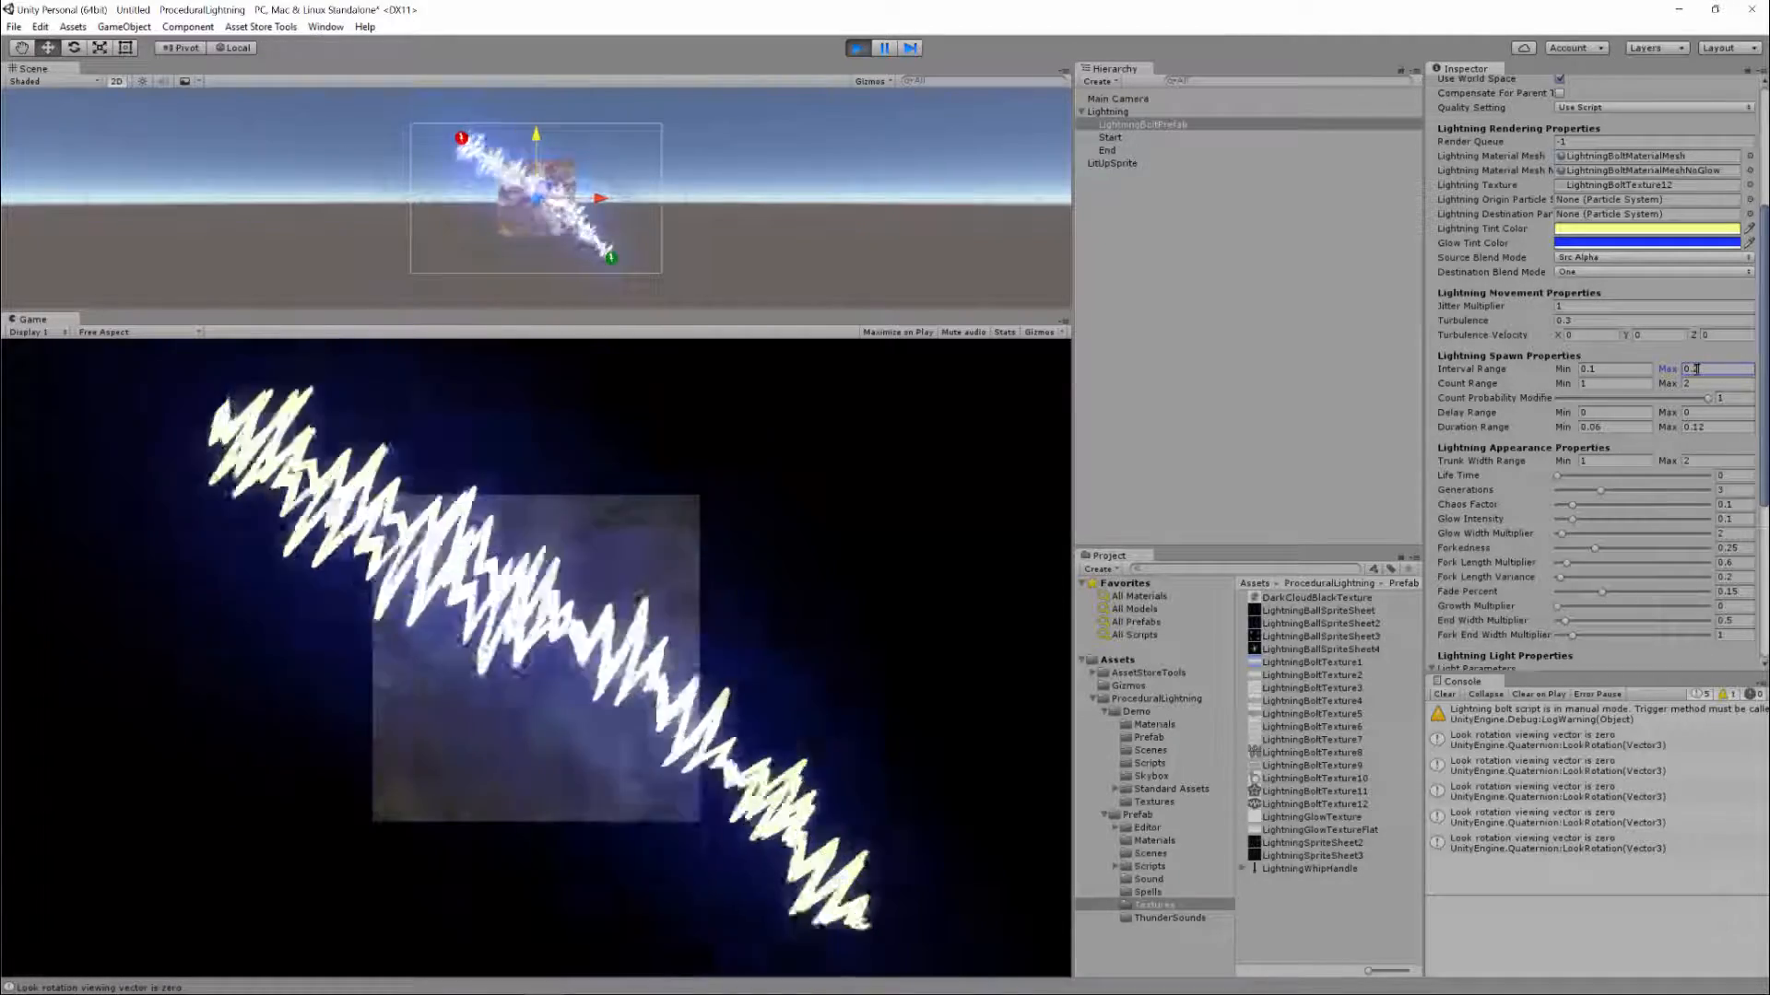
{"action": "type", "text": "2"}
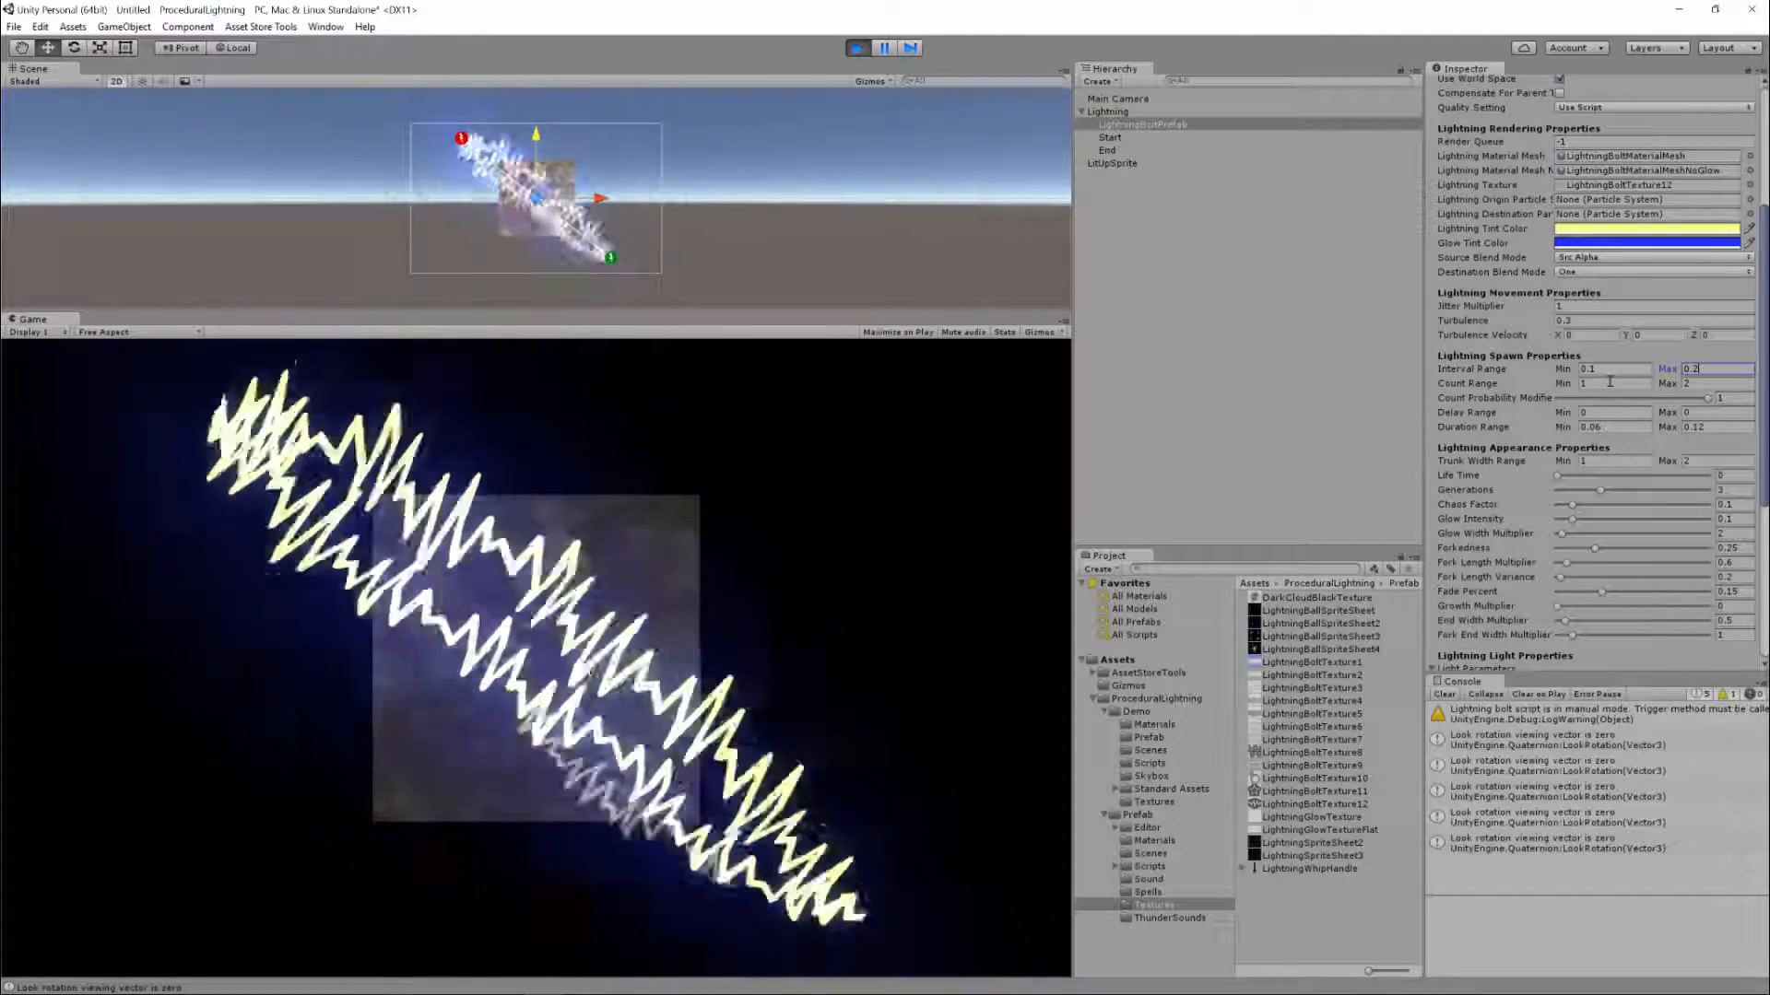
Try a Count Range of 5 for both maximum and minimum, and restore it to 1 and 2
{"action": "left_click", "coordinate": [1701, 383]}
{"action": "type", "text": "5"}
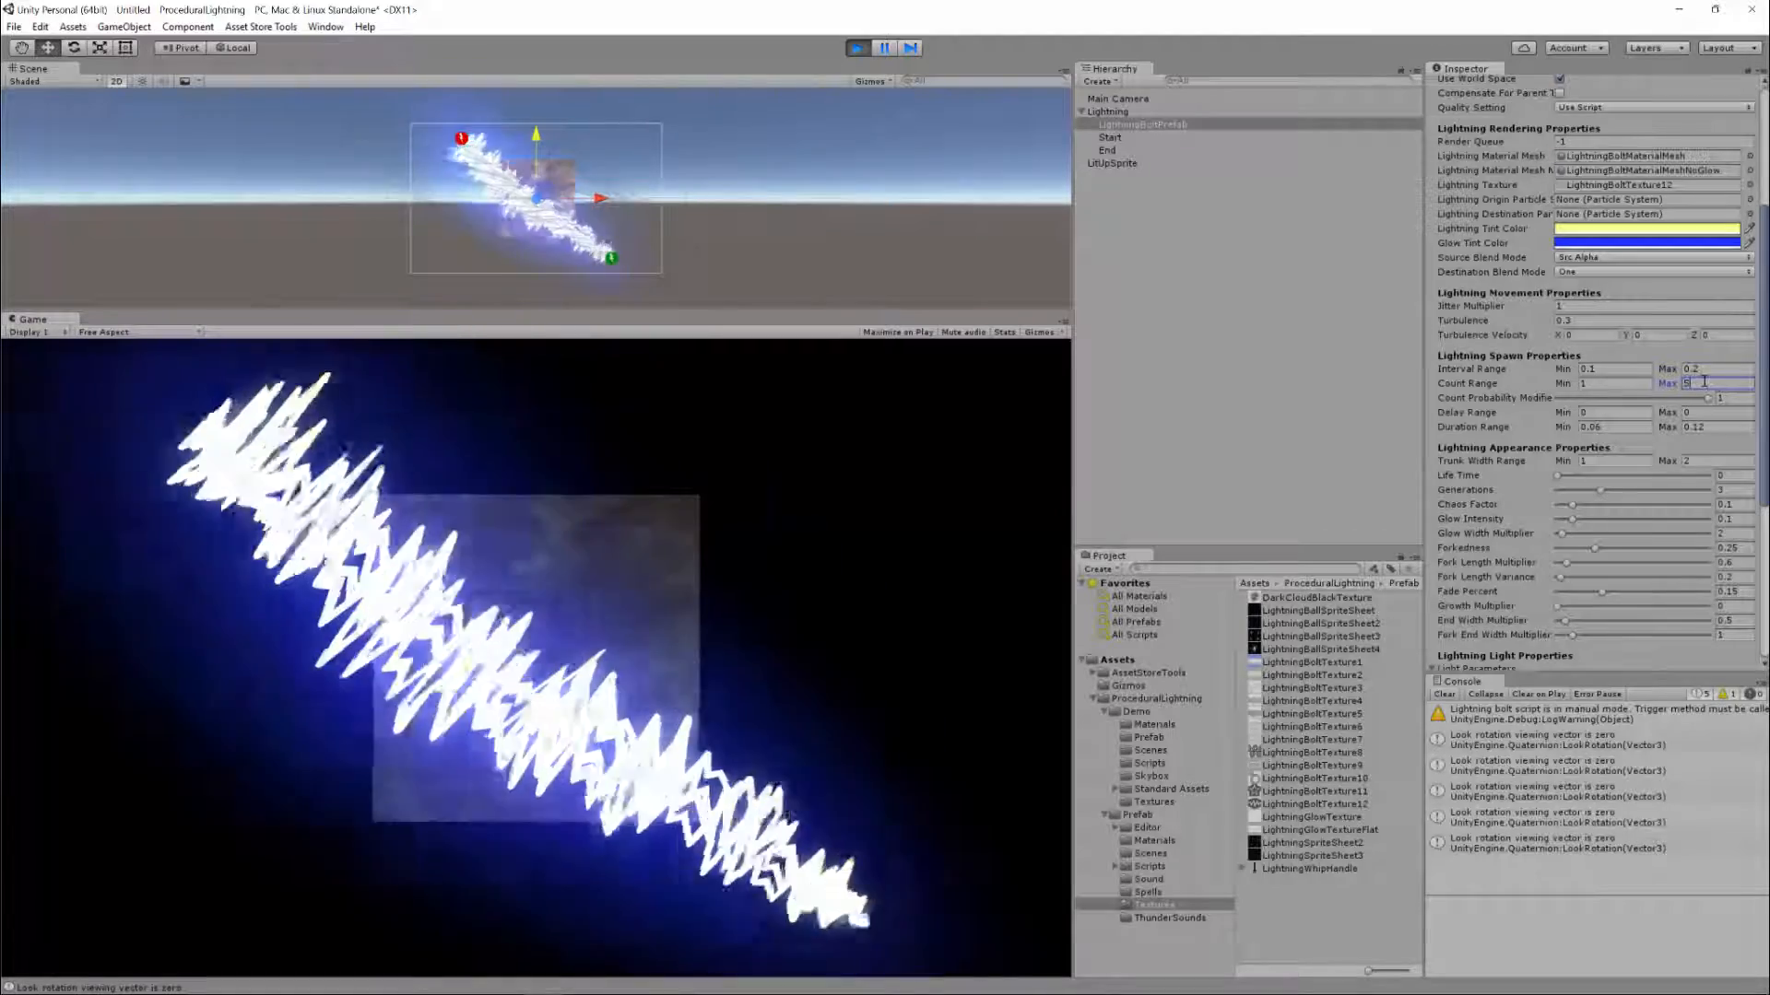
{"action": "left_click", "coordinate": [1613, 383]}
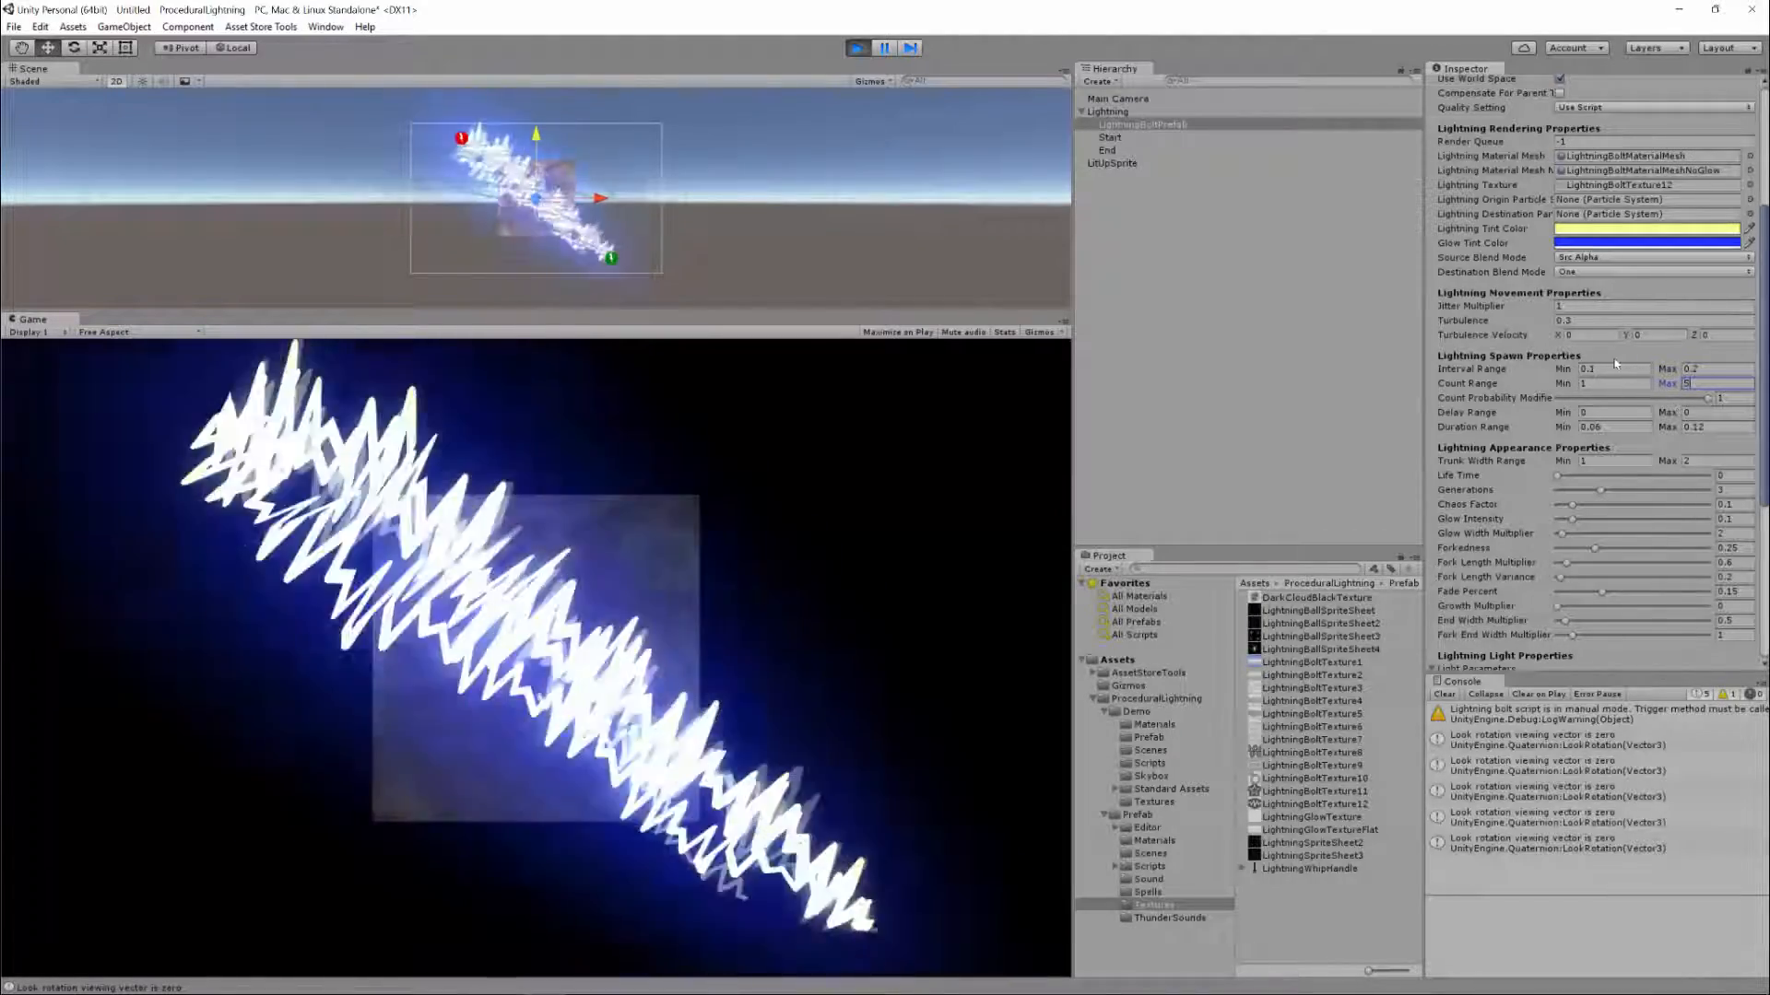
{"action": "type", "text": "5"}
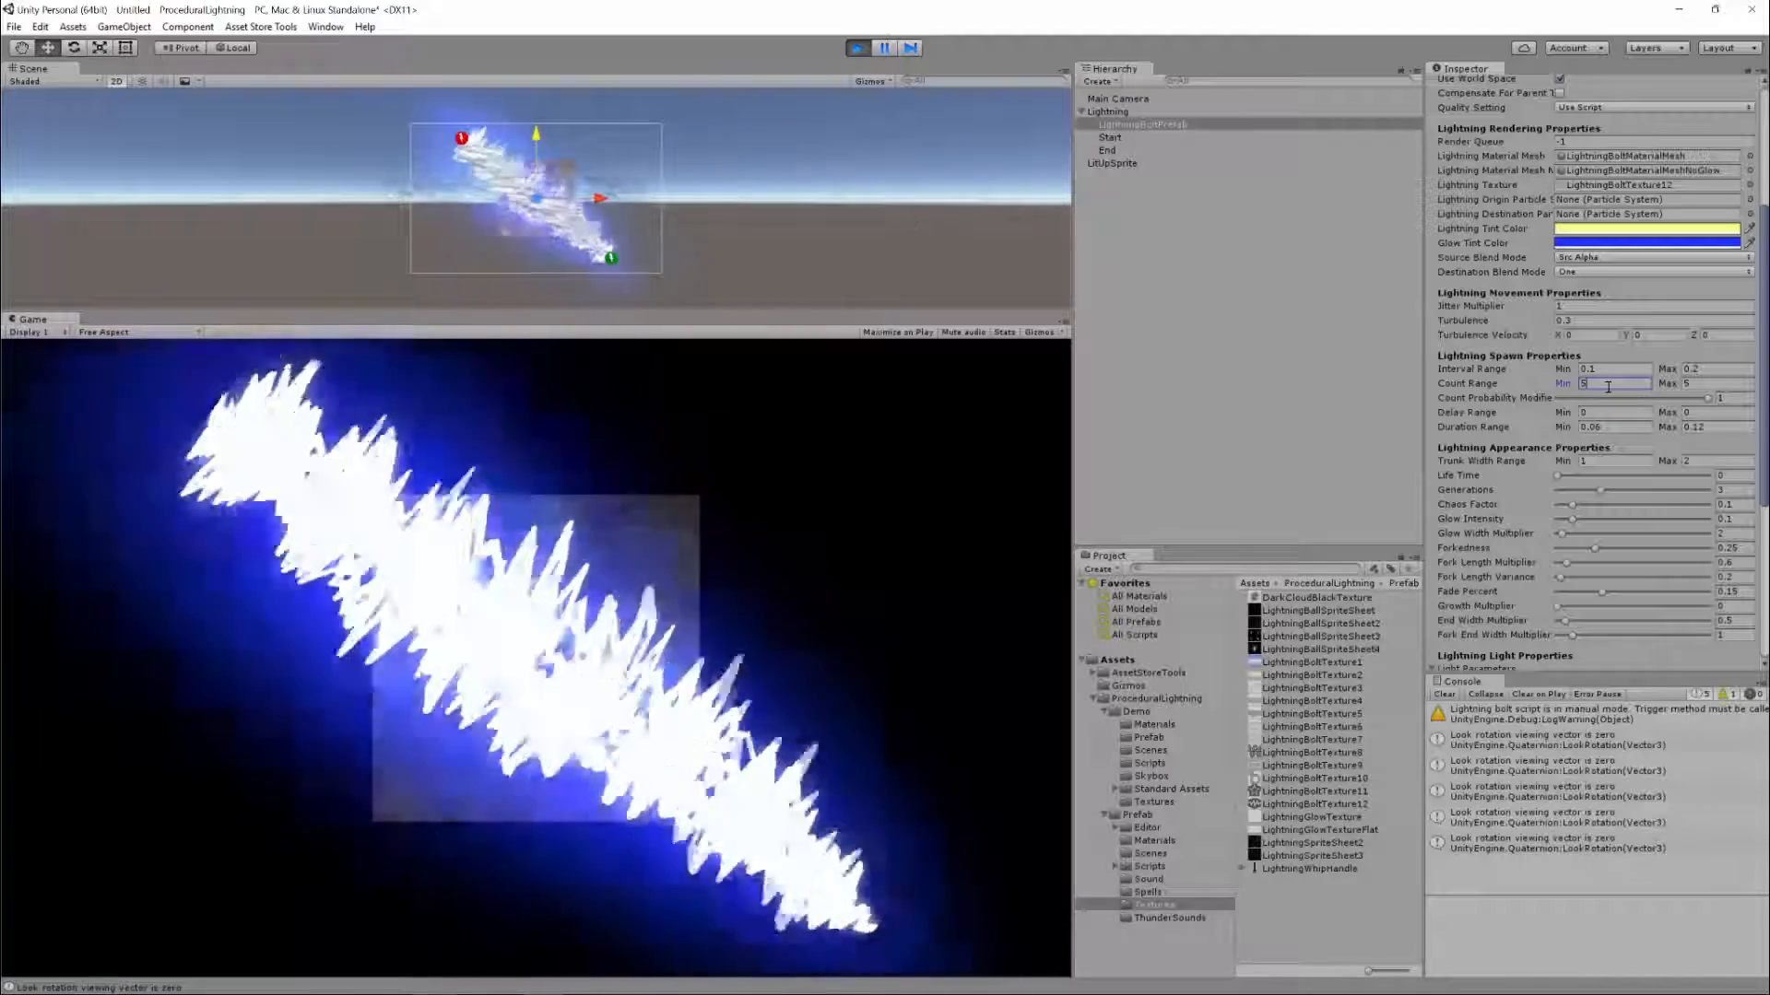
{"action": "key", "text": "BackSpace"}
{"action": "type", "text": "1"}
{"action": "key", "text": "Tab"}
{"action": "type", "text": "2"}
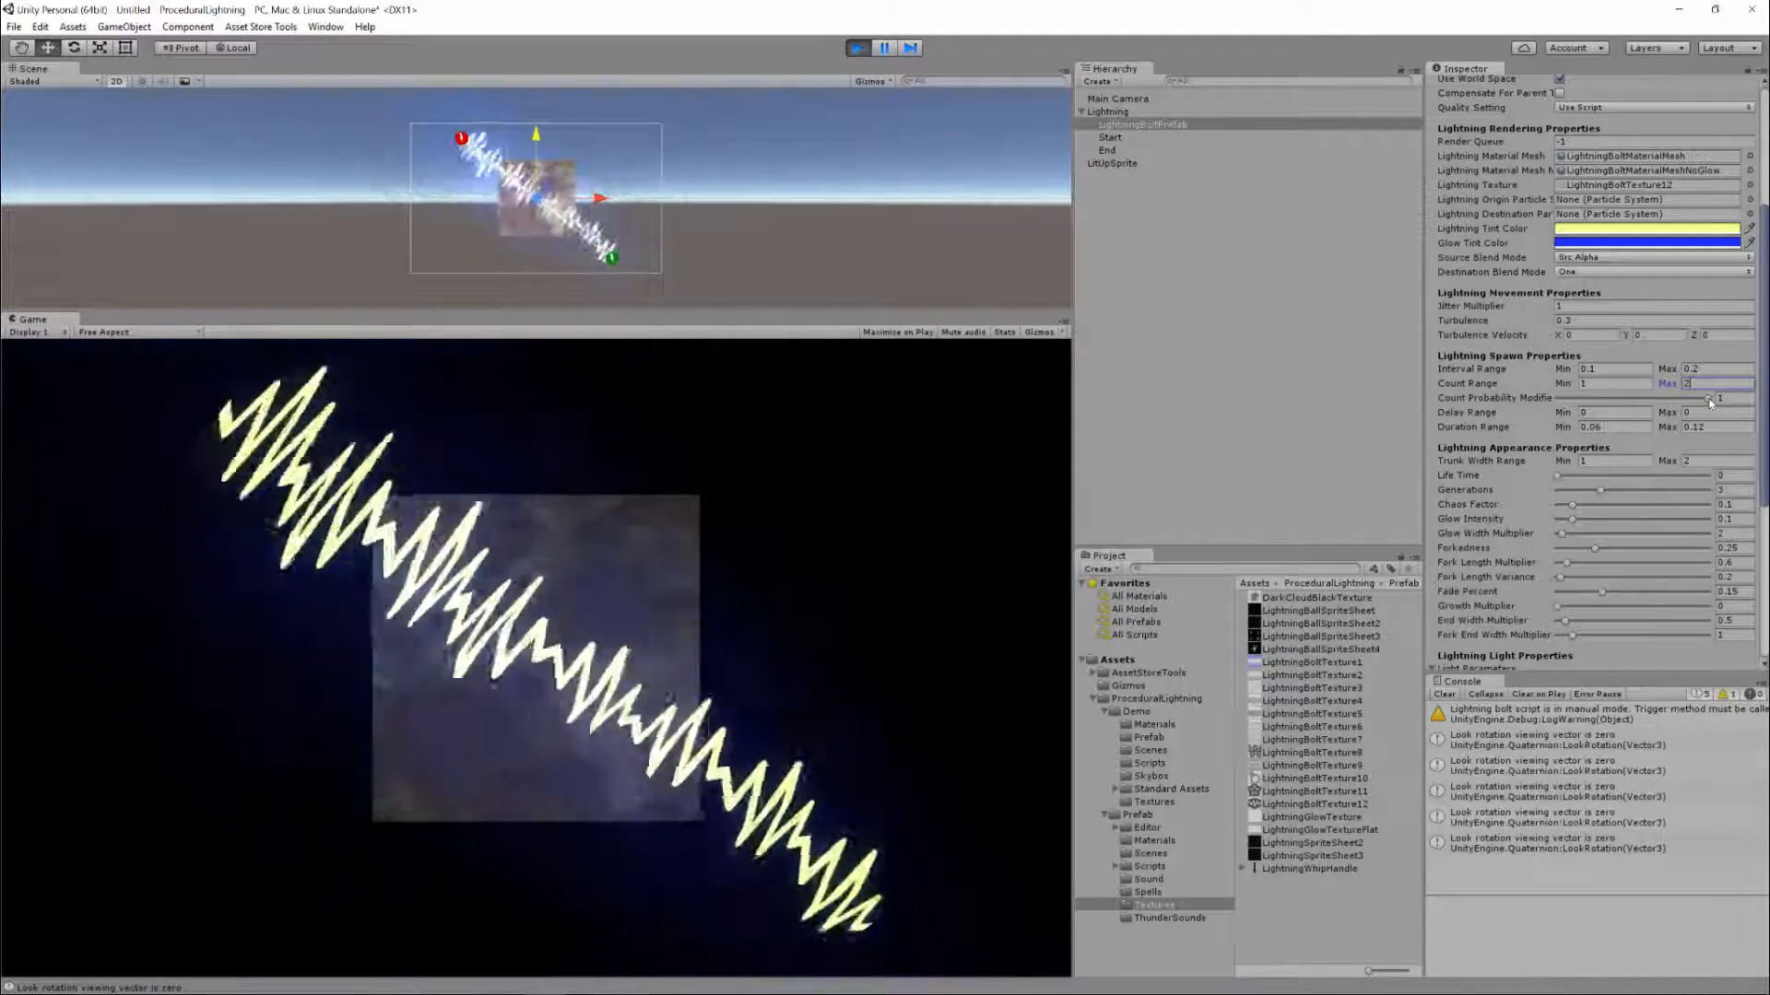
Vary the bolt's Count Probability Modifier between 0 and 1, ending at about 0.106
{"action": "left_click_drag", "start_coordinate": [1709, 403], "coordinate": [1516, 396]}
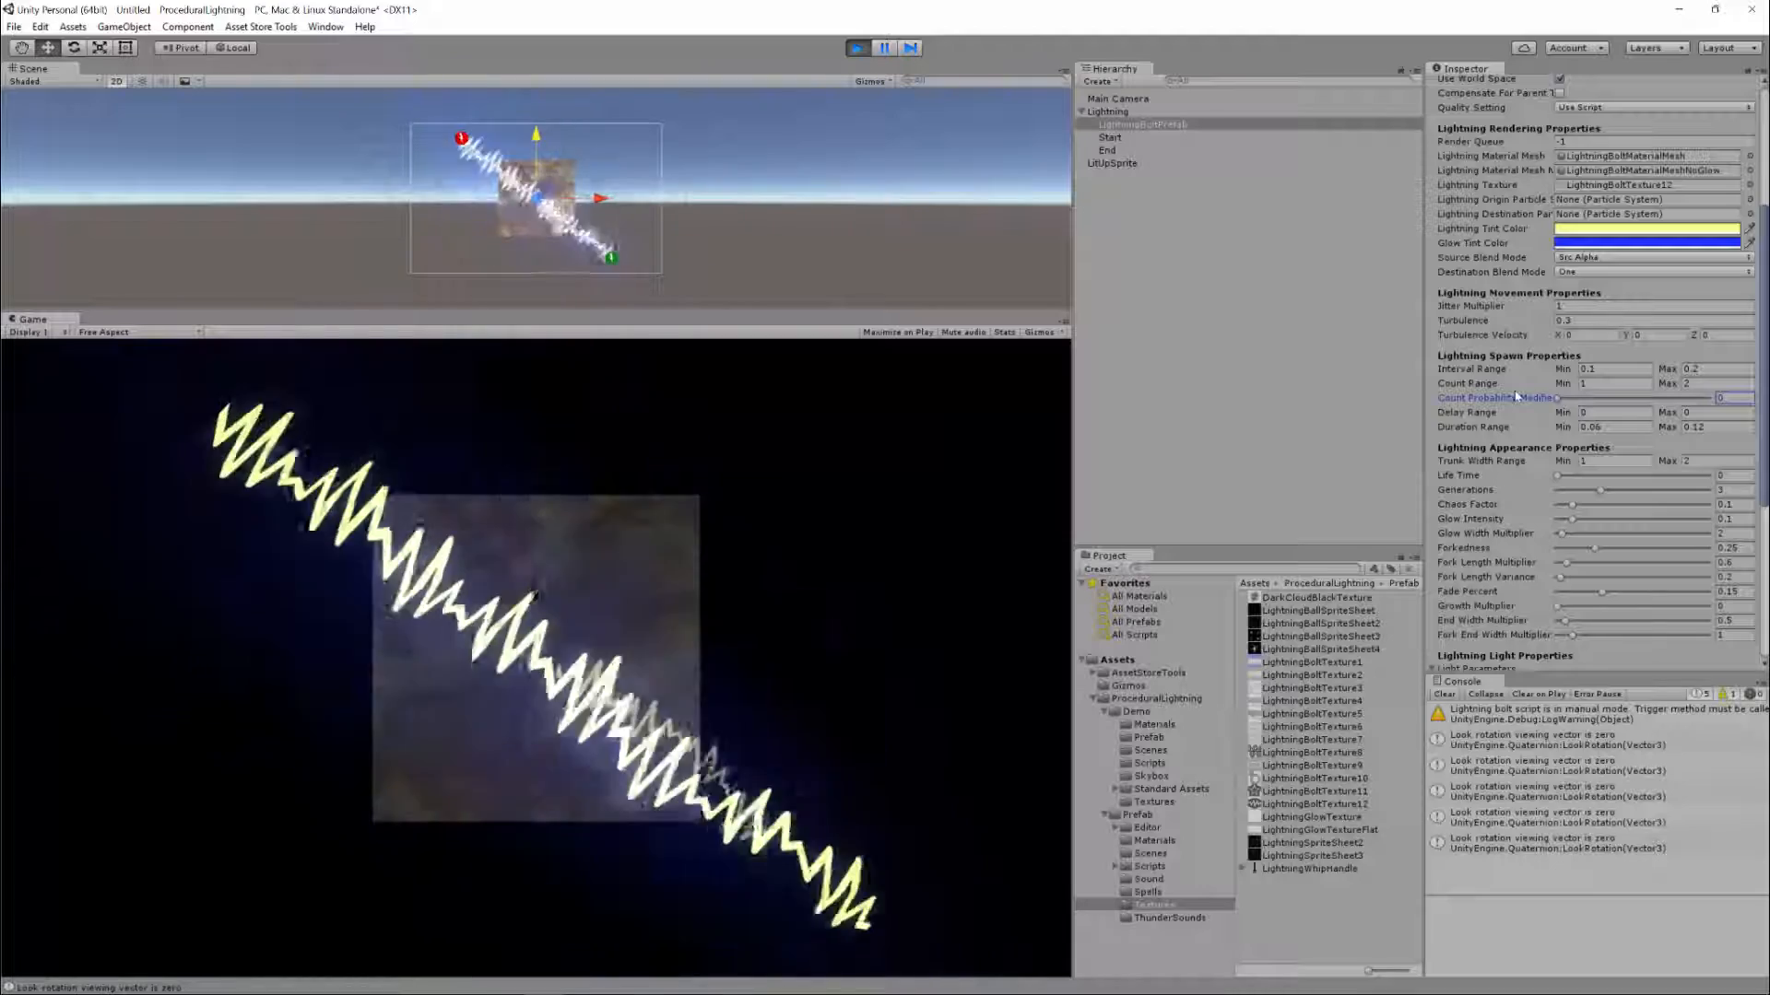
{"action": "left_click_drag", "start_coordinate": [1516, 396], "coordinate": [1735, 414]}
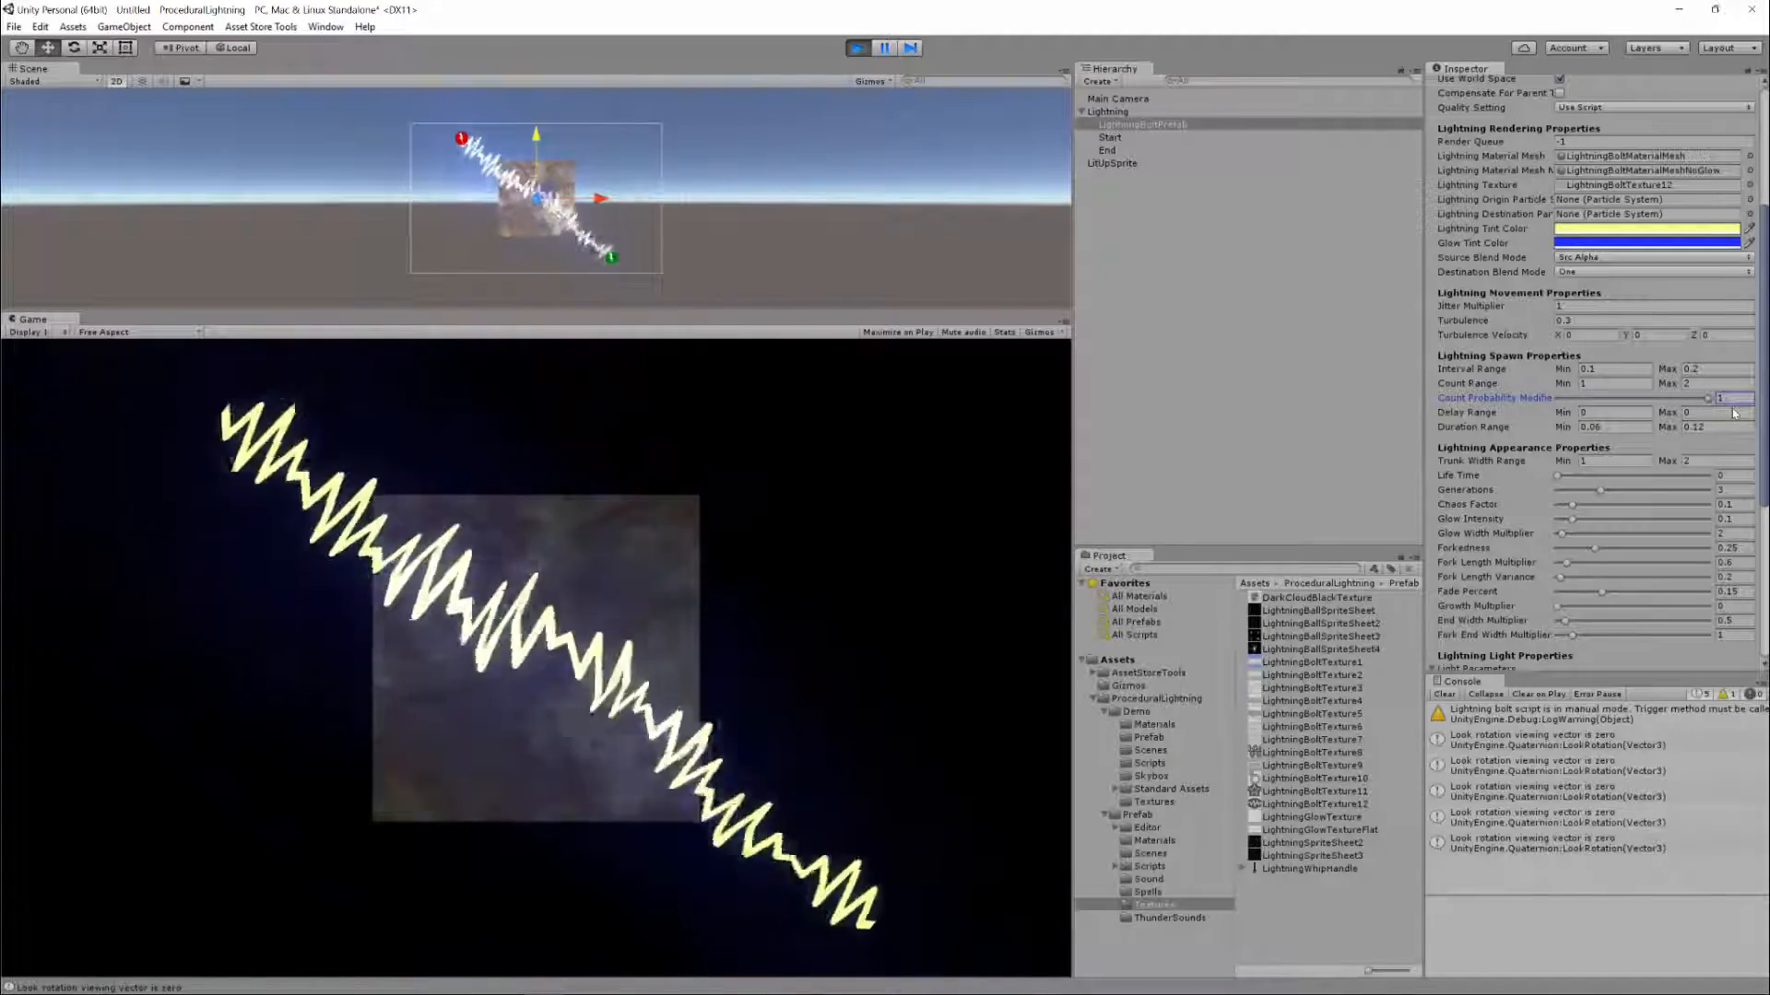
{"action": "mouse_move", "coordinate": [1645, 399]}
{"action": "left_mouse_down"}
{"action": "mouse_move", "coordinate": [1621, 405]}
{"action": "mouse_move", "coordinate": [1636, 408]}
{"action": "left_mouse_up"}
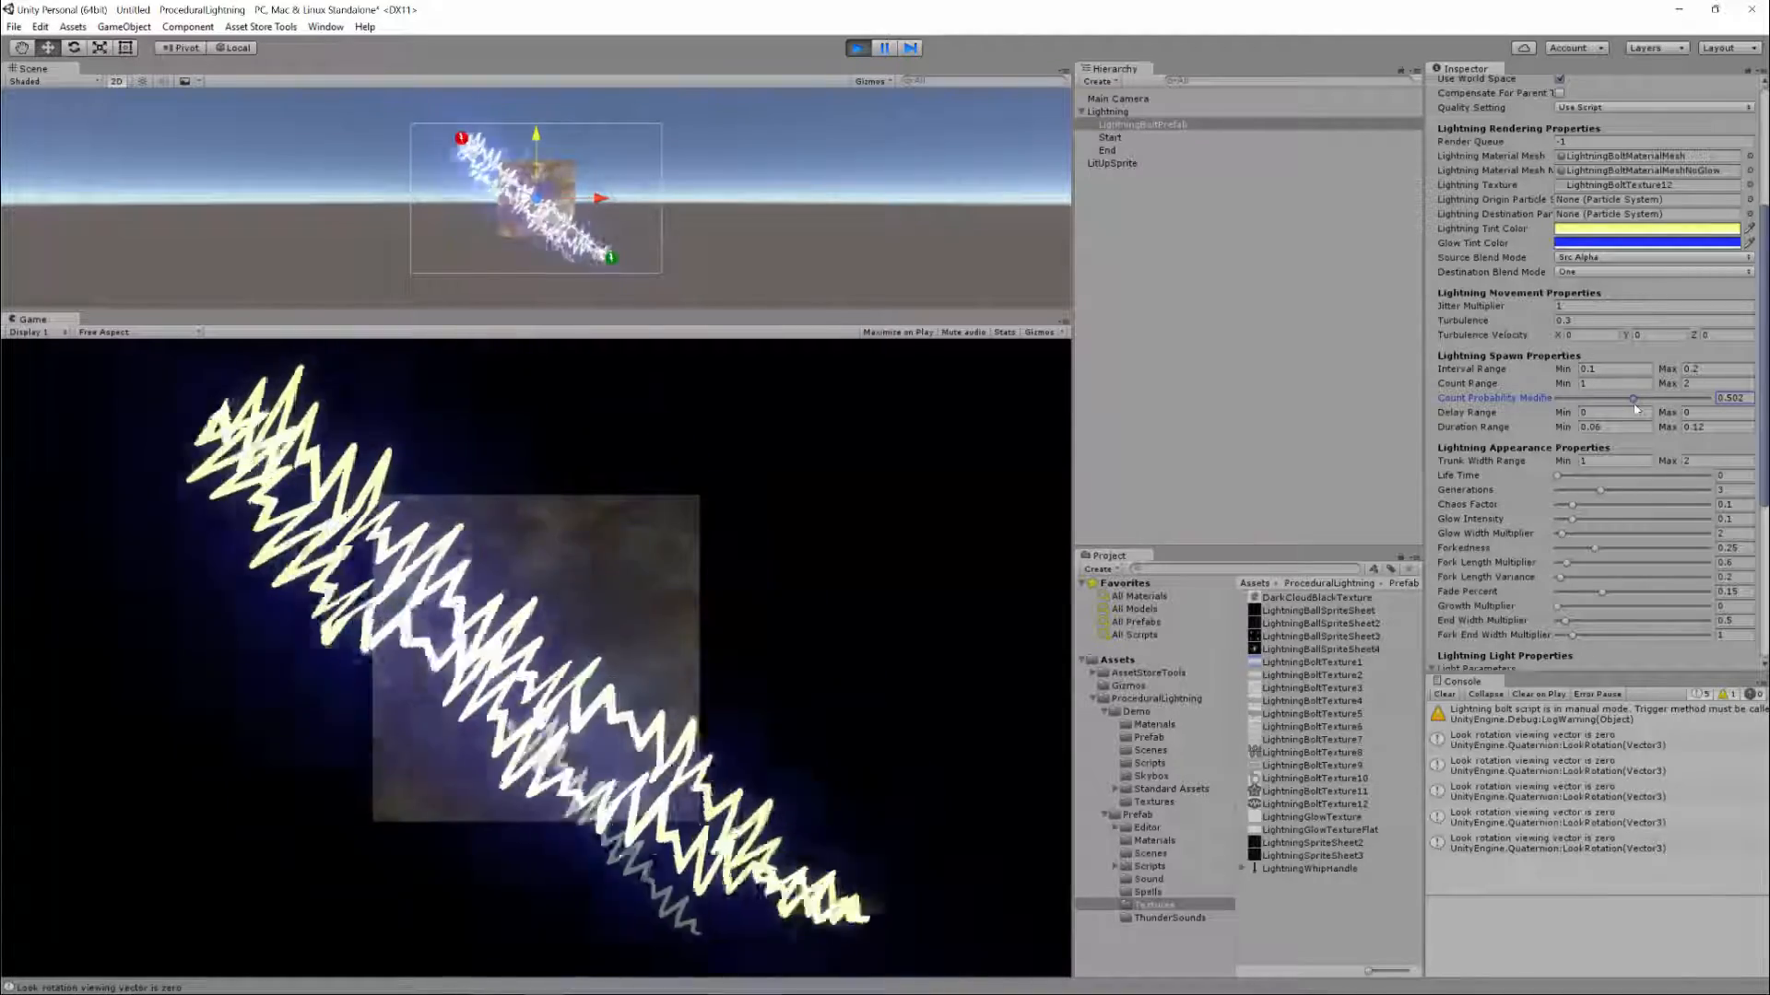
{"action": "left_click_drag", "start_coordinate": [1634, 402], "coordinate": [1721, 391]}
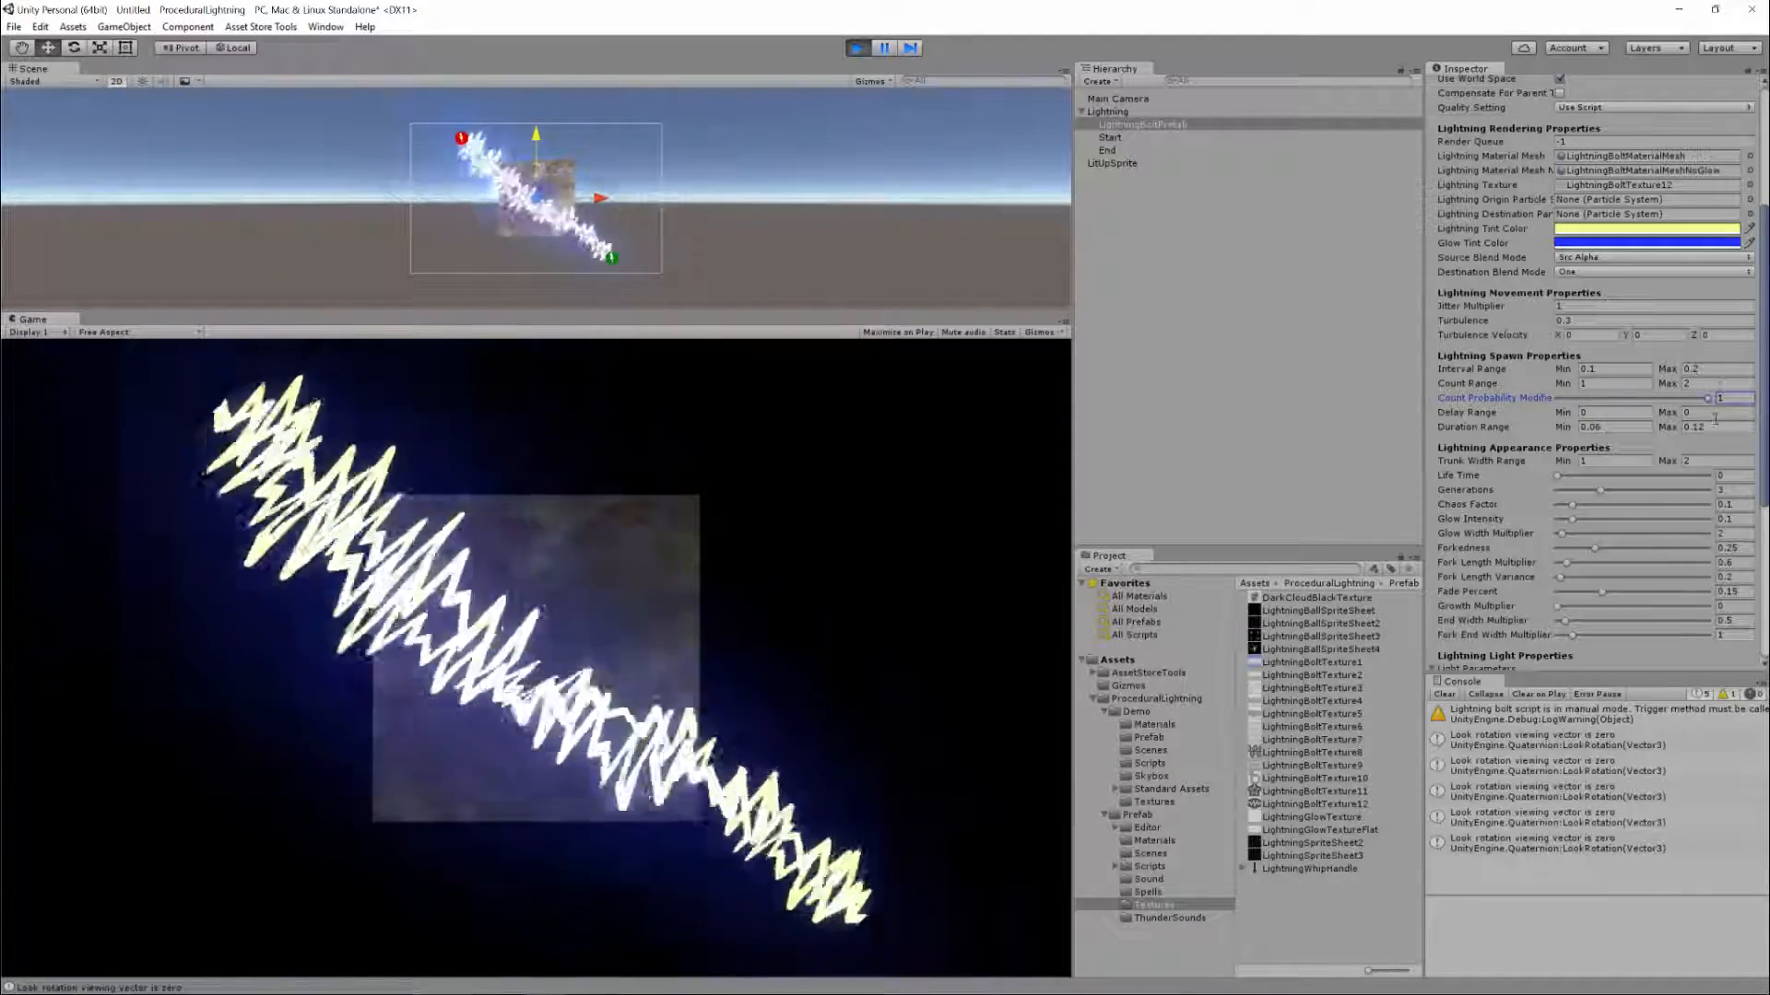
{"action": "left_click_drag", "start_coordinate": [1706, 399], "coordinate": [1575, 400]}
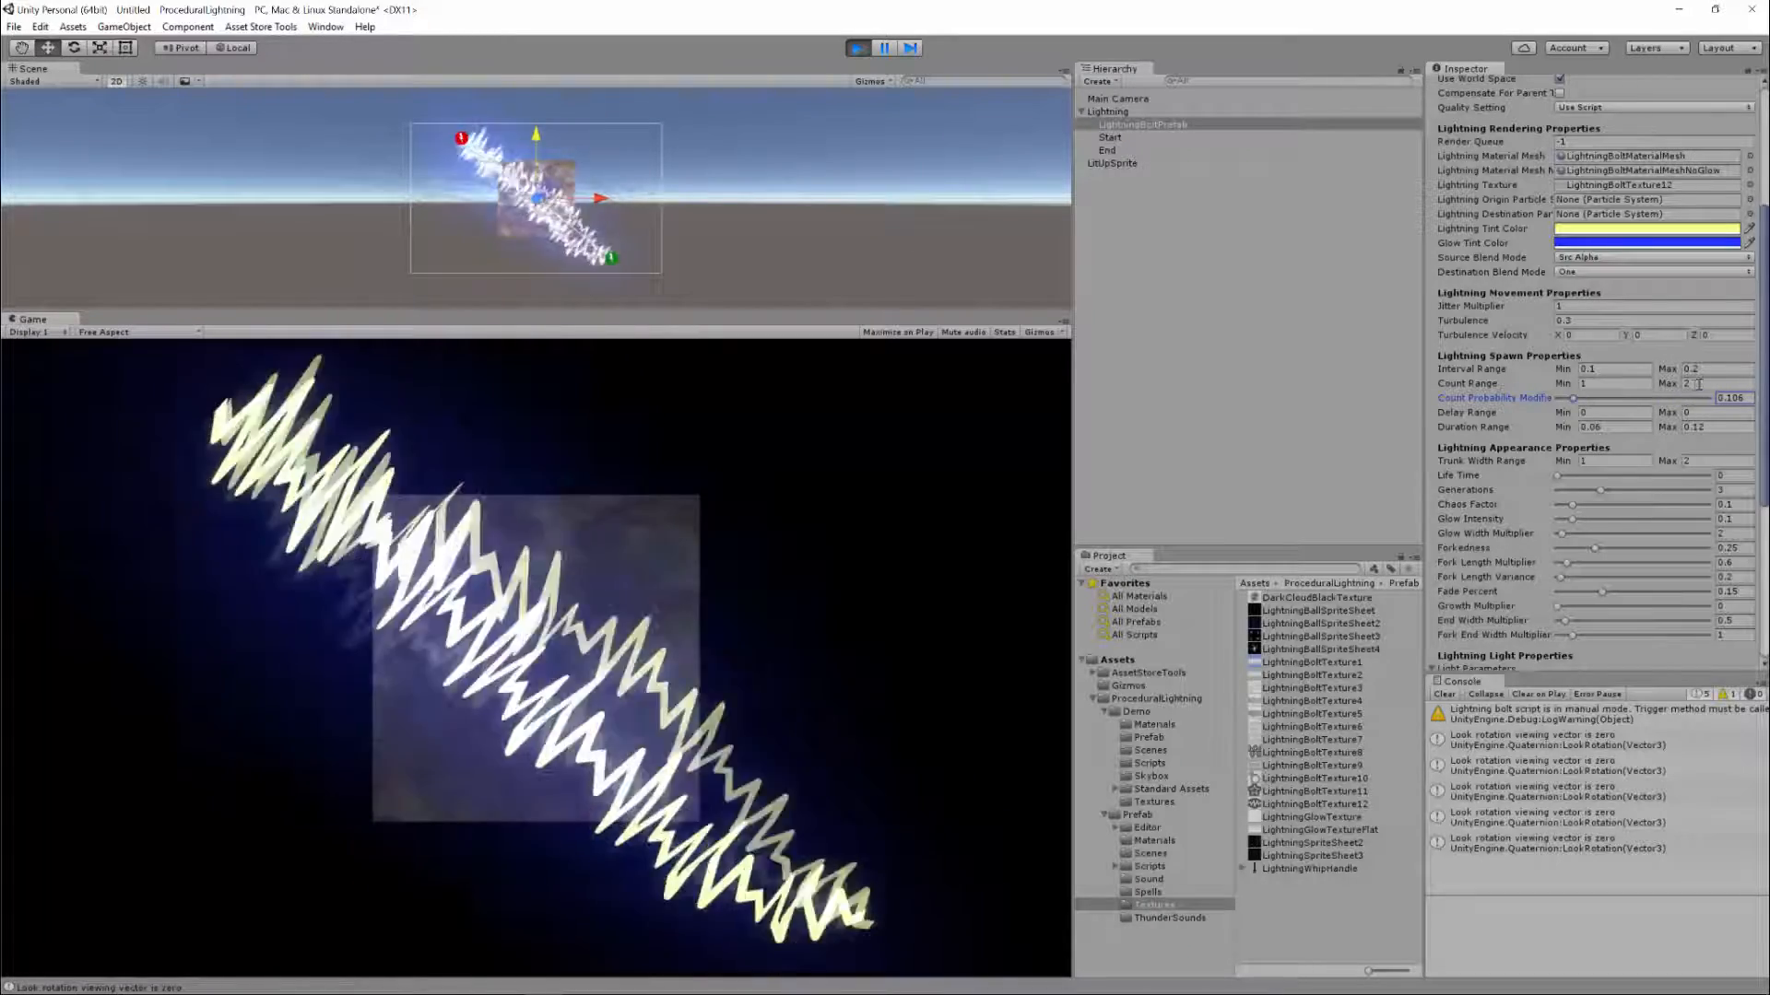
Try Count Range maximums of 6 and 62 while raising the Count Probability Modifier from 0 to 1, and restore the maximum to 2
{"action": "left_click", "coordinate": [1688, 383]}
{"action": "type", "text": "6"}
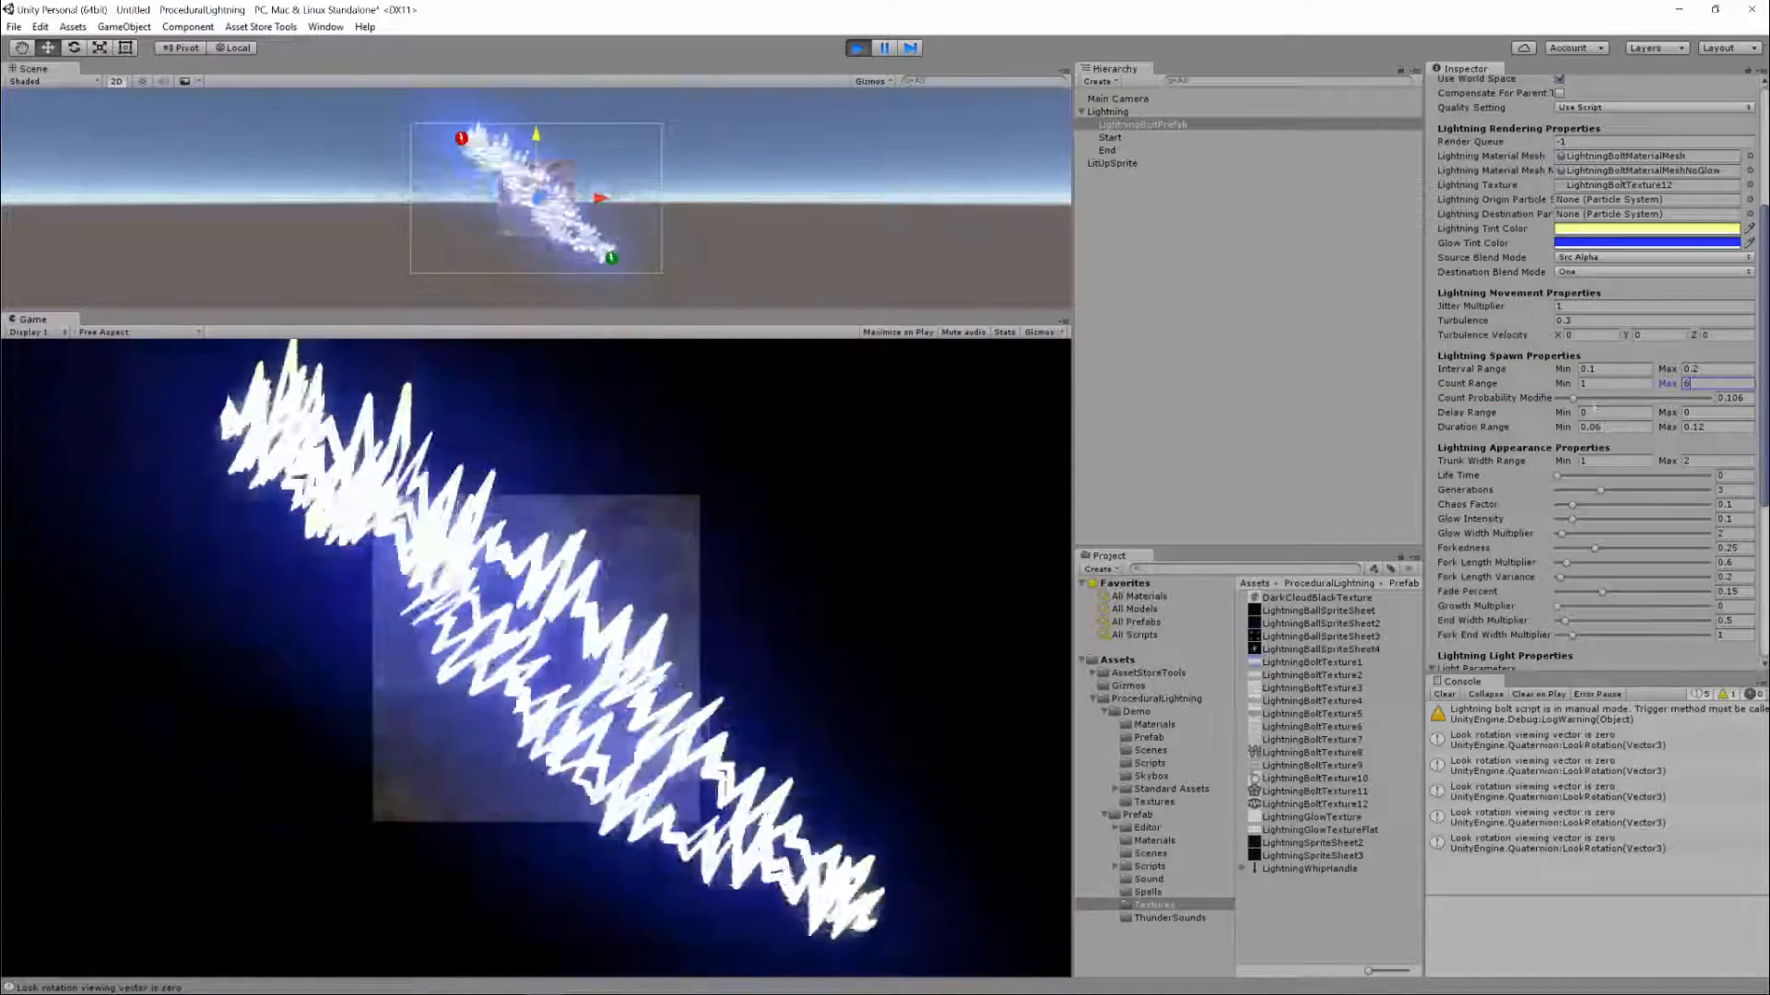
{"action": "left_click_drag", "start_coordinate": [1572, 399], "coordinate": [1540, 399]}
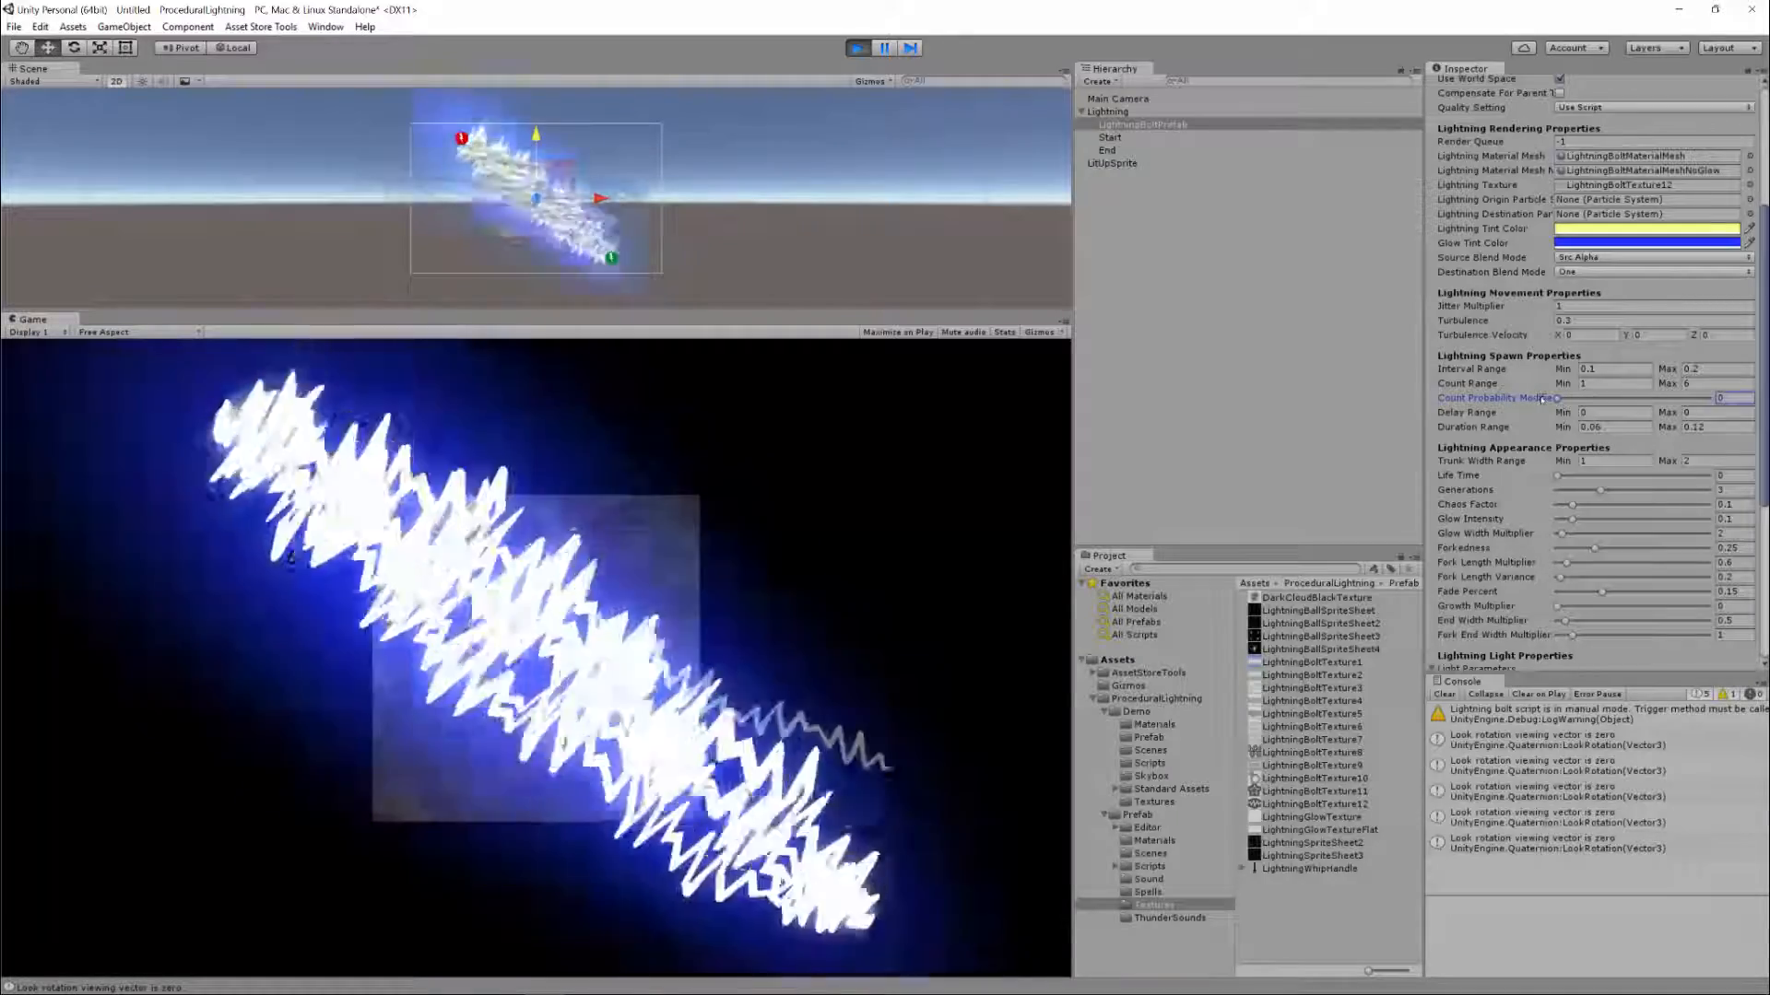
{"action": "left_click_drag", "start_coordinate": [1558, 398], "coordinate": [1722, 398]}
{"action": "left_click", "coordinate": [1707, 384]}
{"action": "type", "text": "2"}
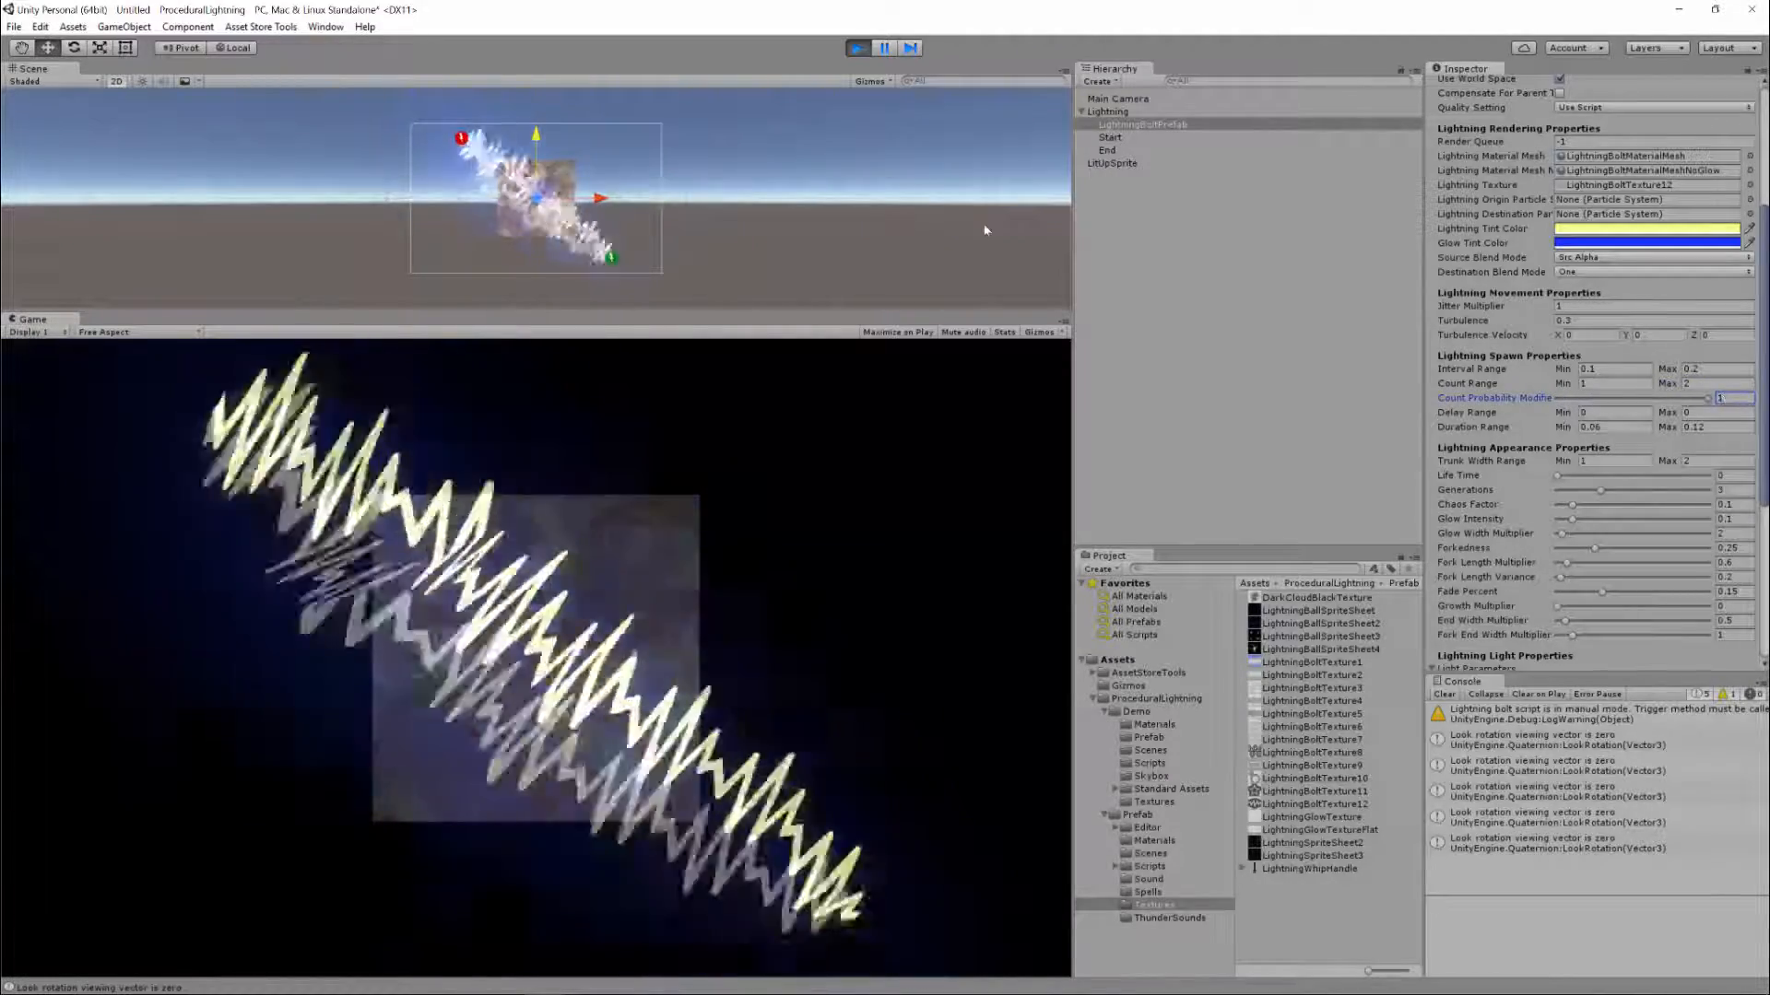
{"action": "left_click", "coordinate": [1707, 383]}
{"action": "type", "text": "62"}
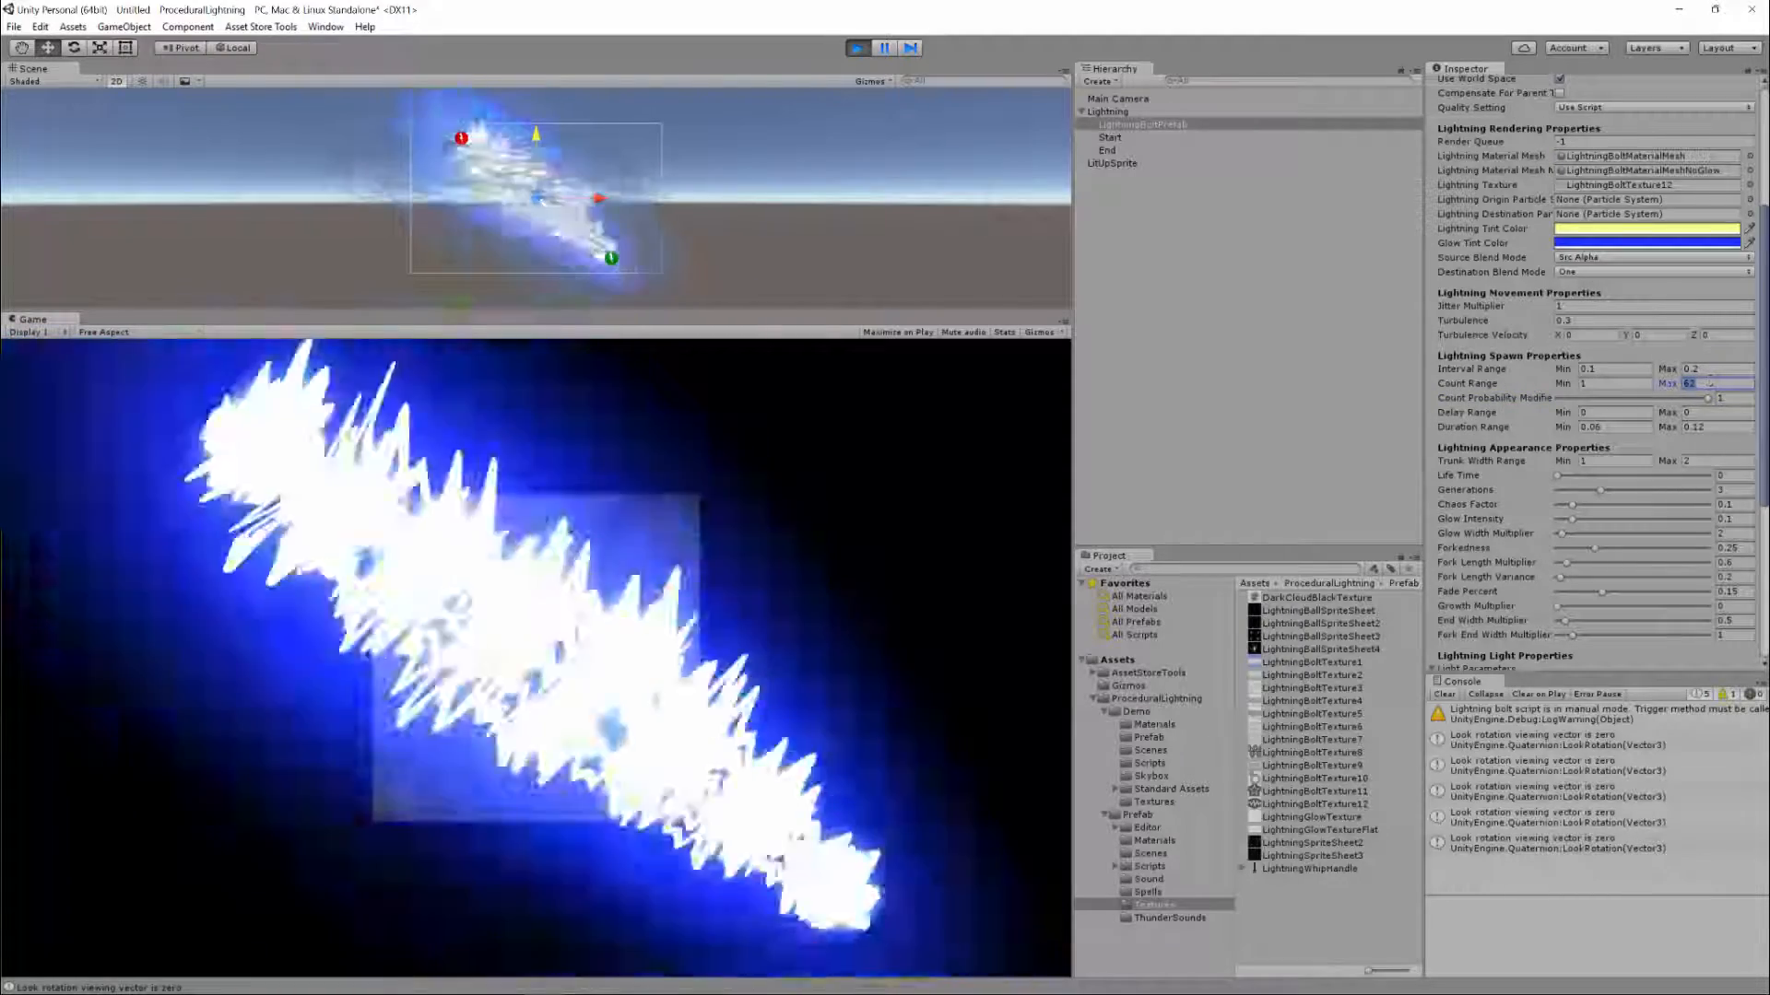
{"action": "type", "text": "2"}
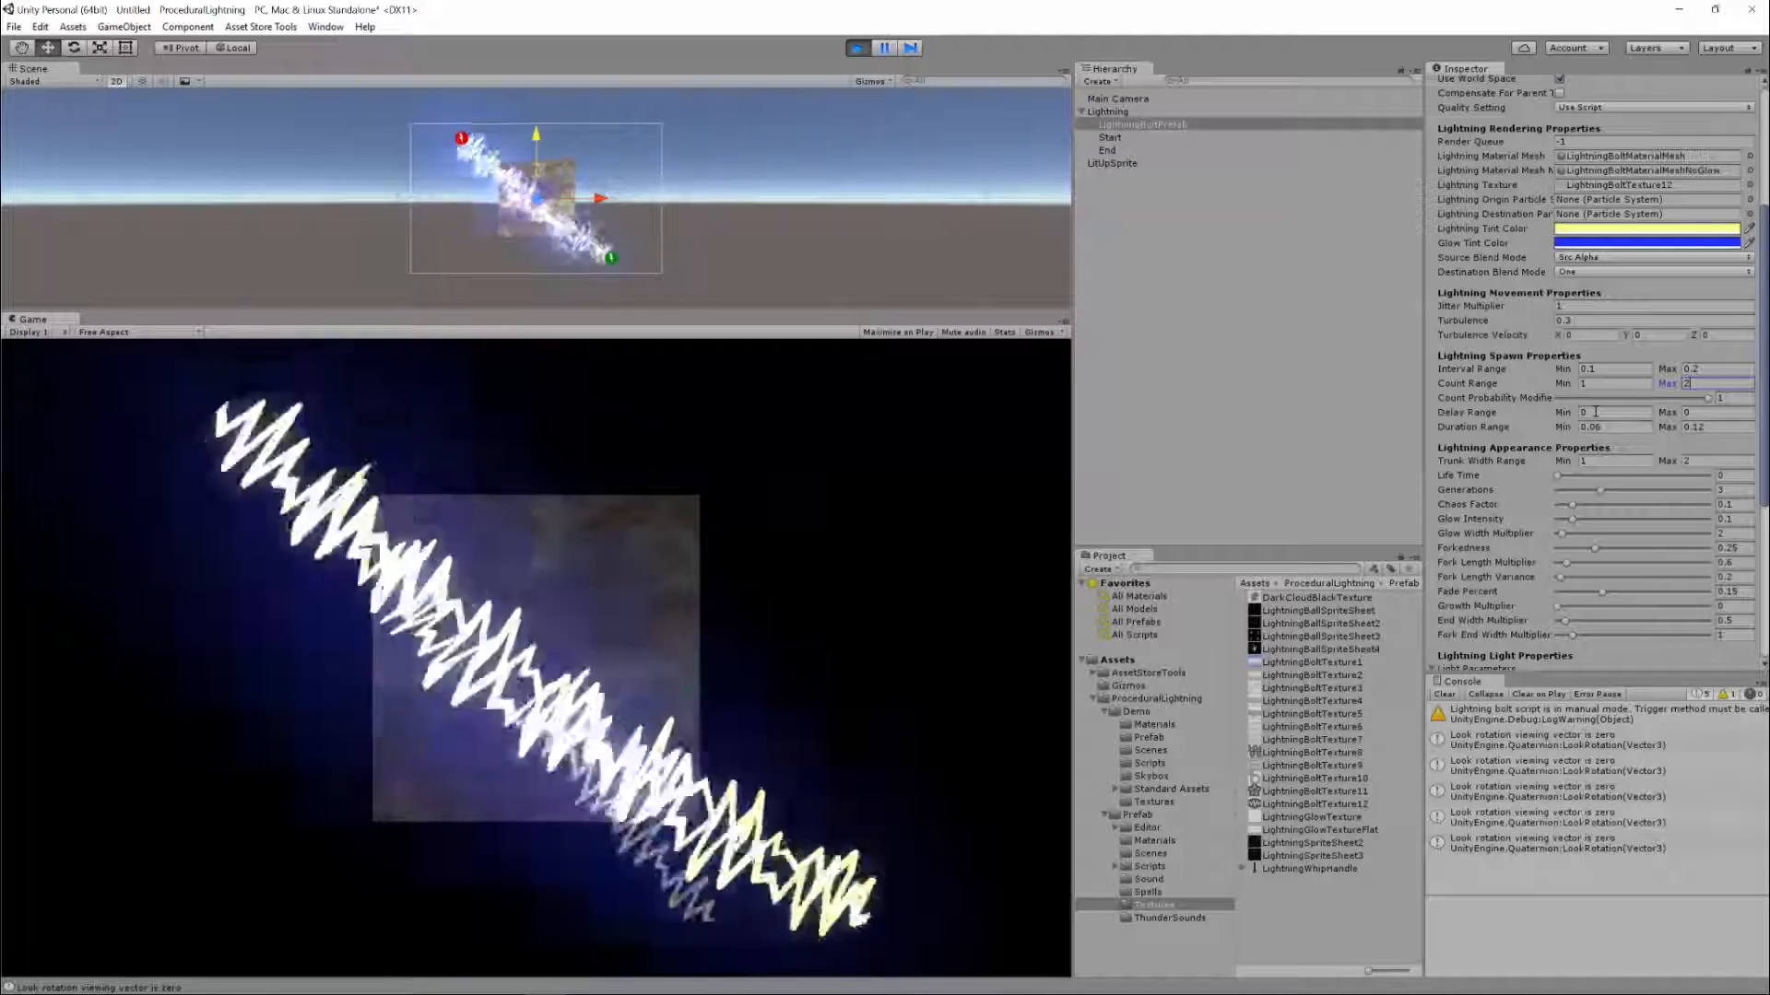
Try a Delay Range of 1 for both minimum and maximum, lower the minimum to 0.5, and reset both to 0
{"action": "left_click", "coordinate": [1596, 412]}
{"action": "type", "text": "1"}
{"action": "key", "text": "Tab"}
{"action": "type", "text": "1"}
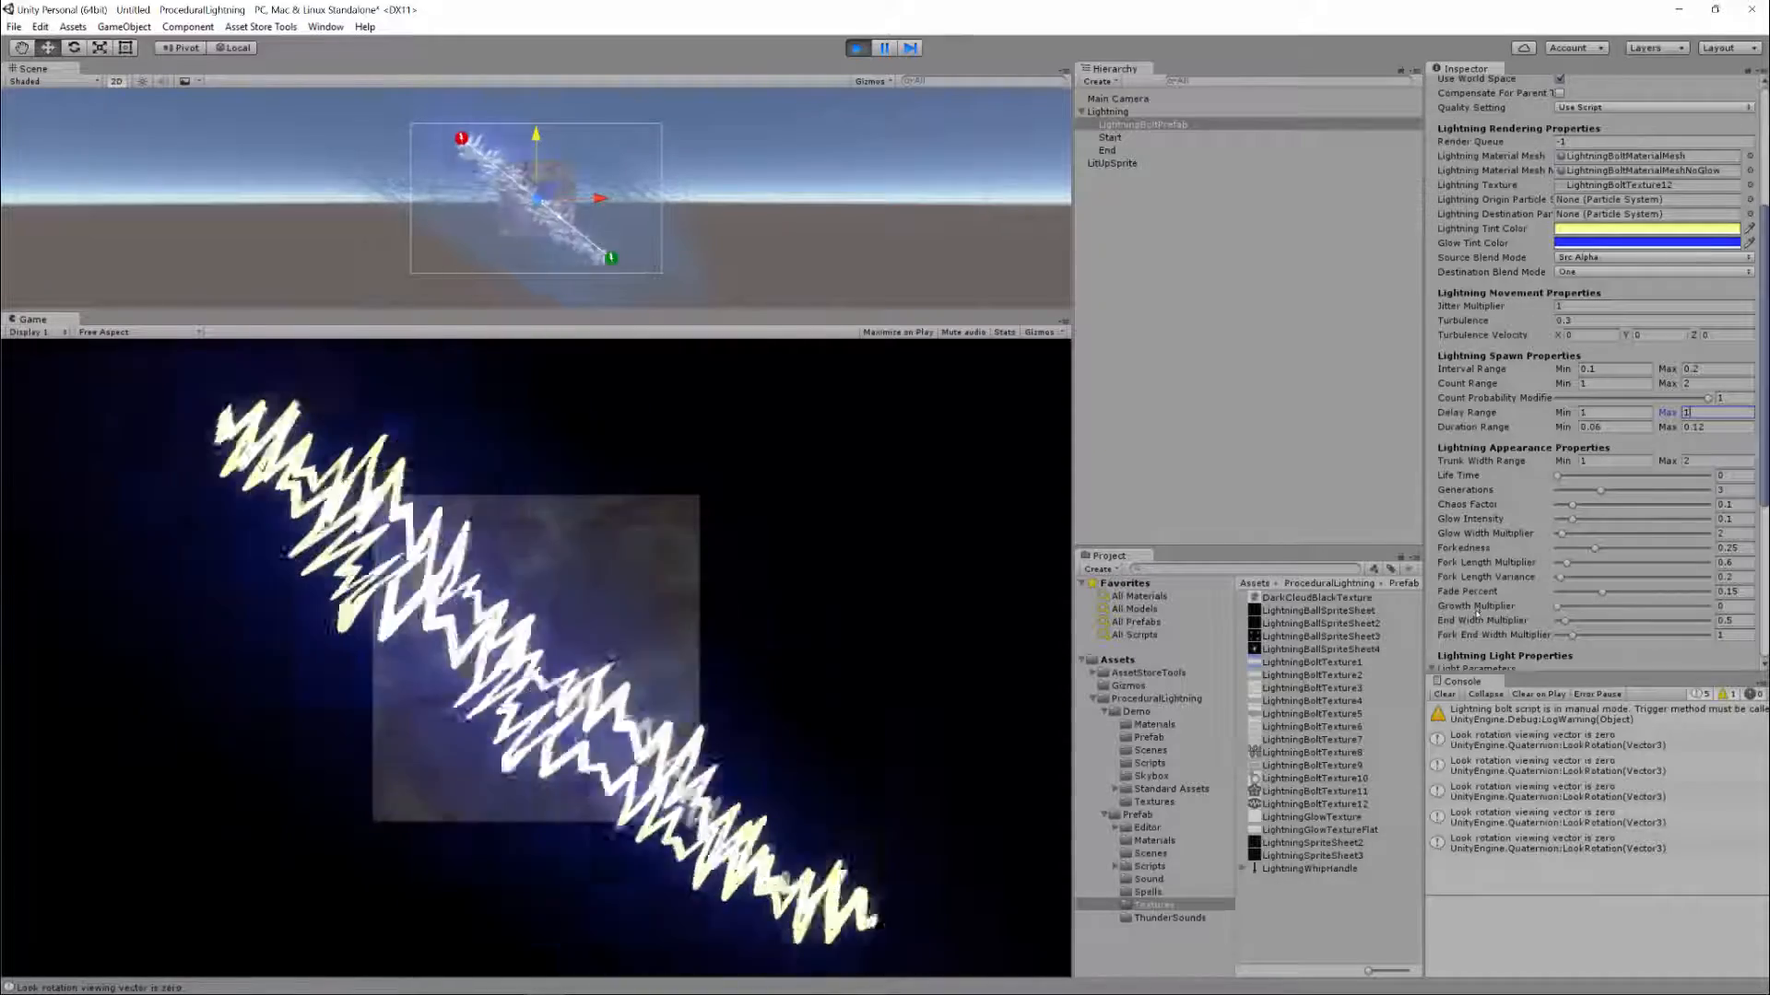
{"action": "left_click_drag", "start_coordinate": [1600, 413], "coordinate": [1542, 408]}
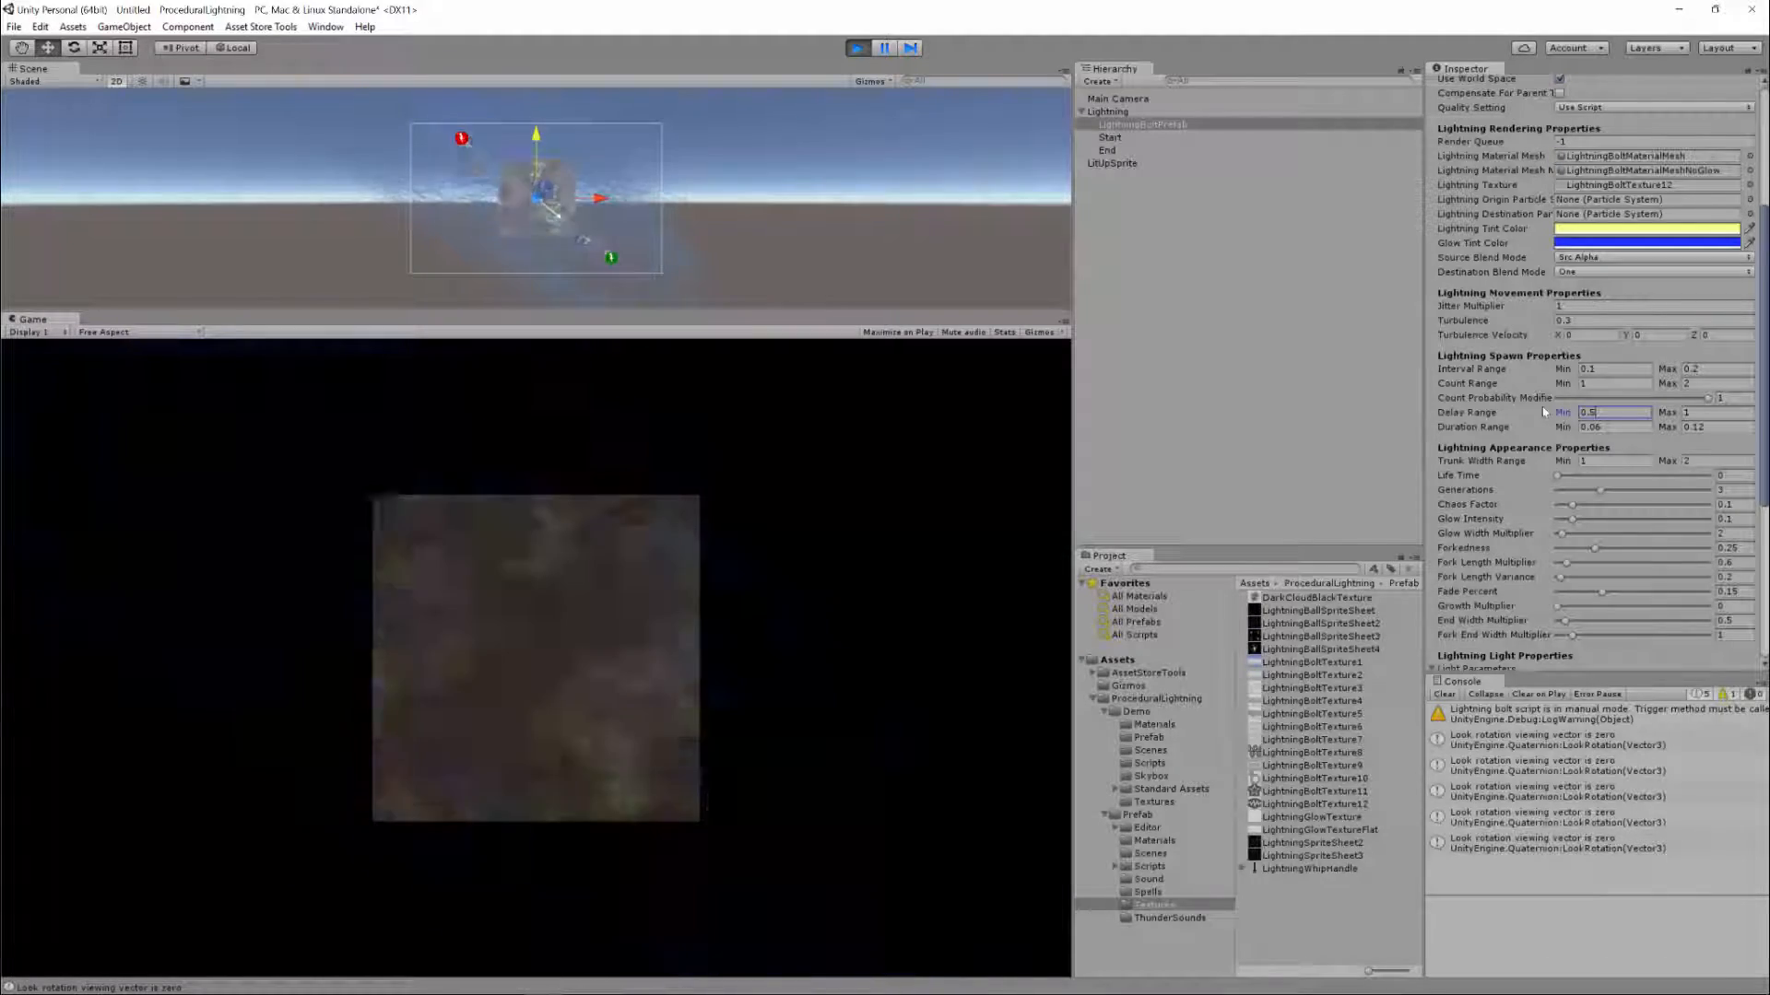
{"action": "key", "text": "BackSpace"}
{"action": "key", "text": "BackSpace"}
{"action": "key", "text": "Tab"}
{"action": "type", "text": "0"}
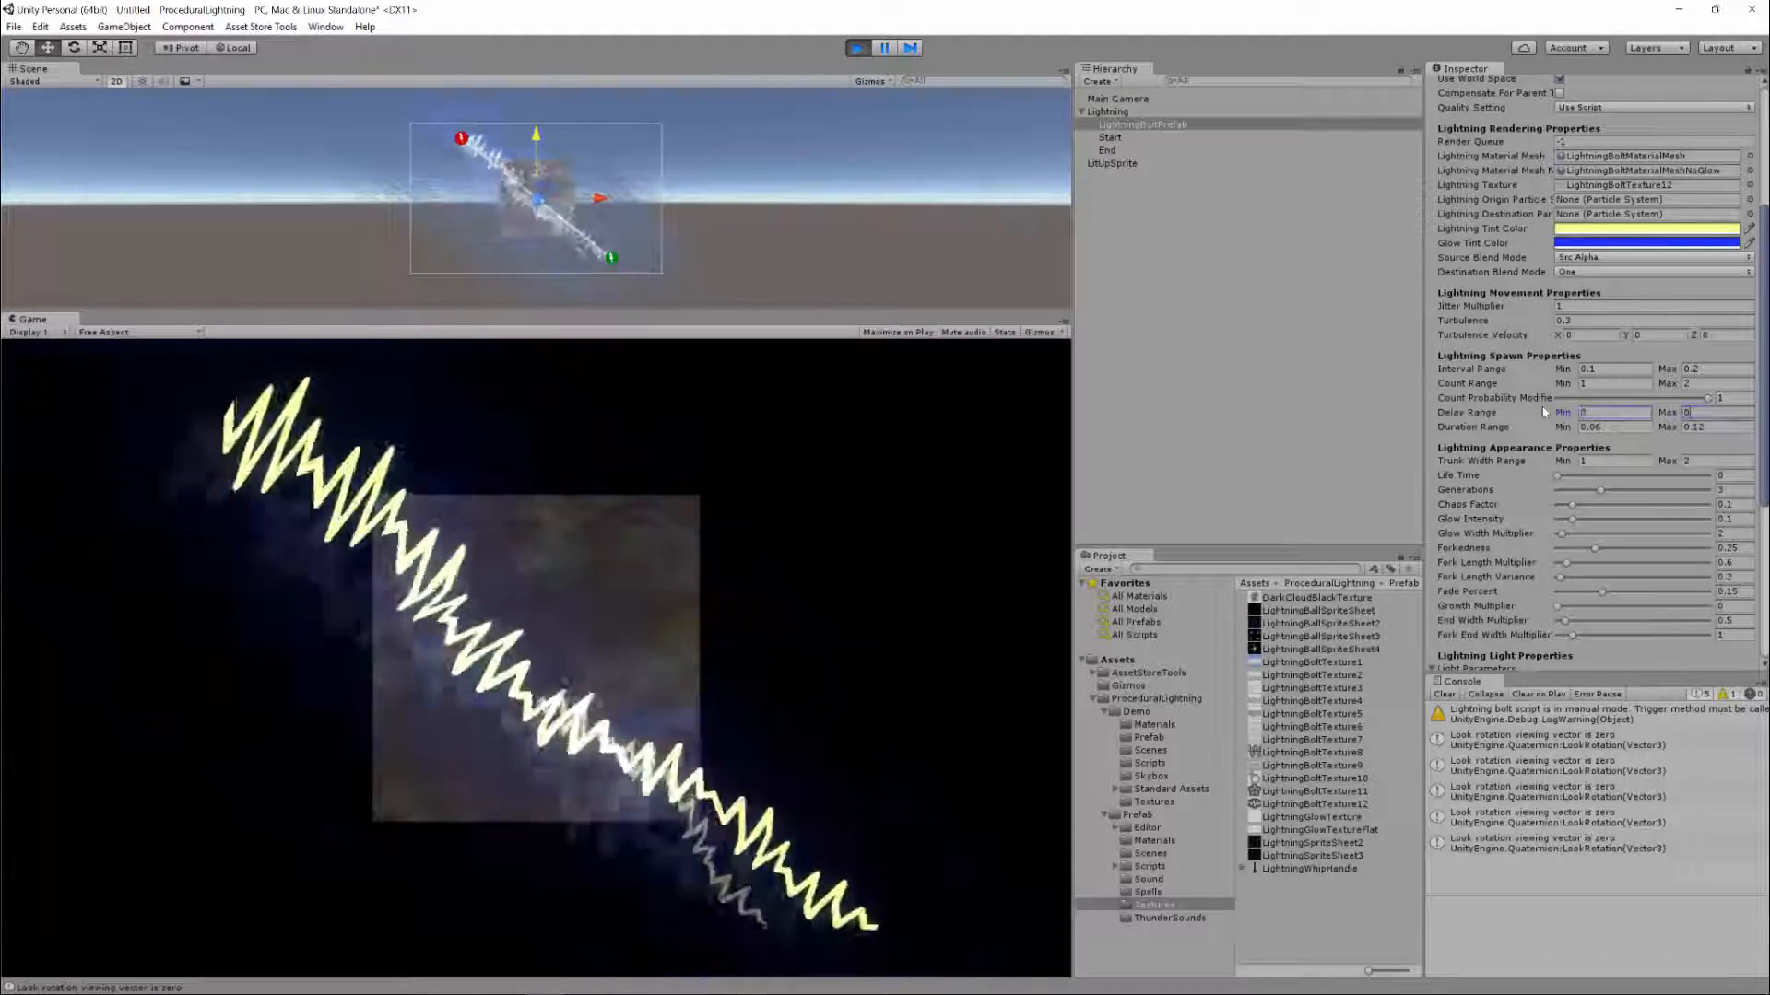
Try an Interval Range of 0.2 to 0.4 and undo it back to 0.1 and 0.2
{"action": "key", "text": "shift+Tab"}
{"action": "key", "text": "shift+Tab"}
{"action": "key", "text": "shift+Tab"}
{"action": "key", "text": "shift+Tab"}
{"action": "key", "text": "shift+Tab"}
{"action": "key", "text": "shift+Tab"}
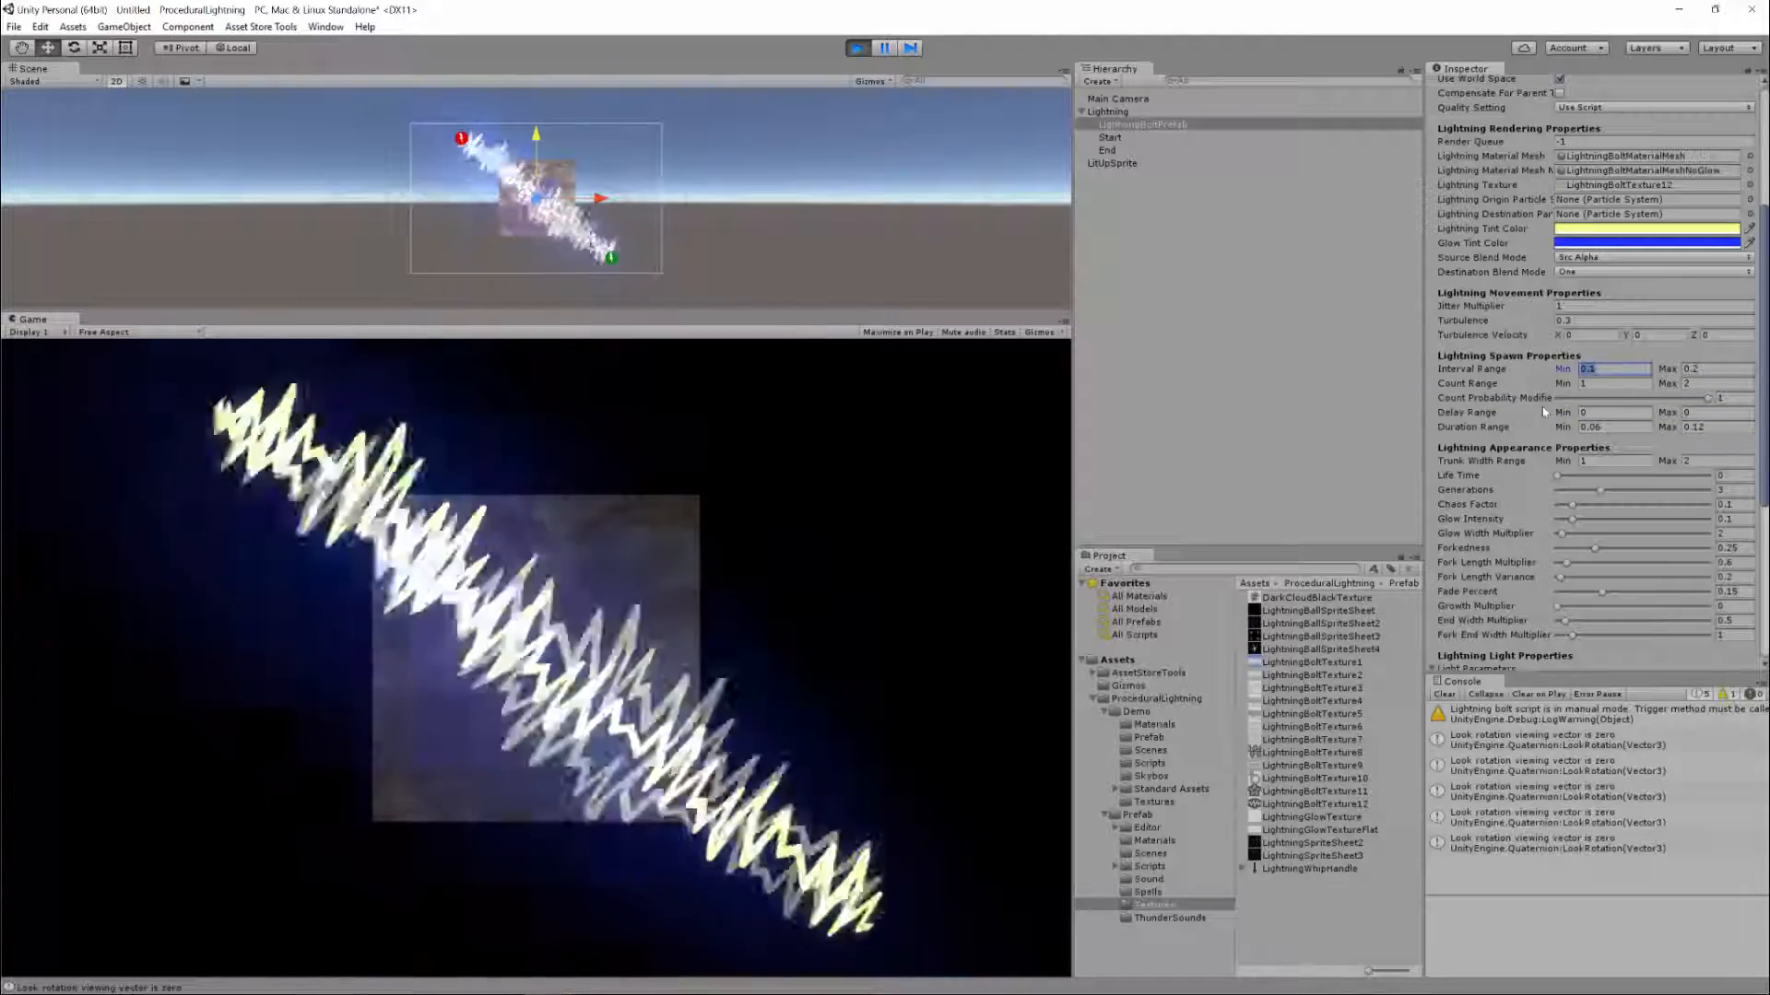
{"action": "type", "text": "0.2"}
{"action": "key", "text": "Tab"}
{"action": "type", "text": "0.4"}
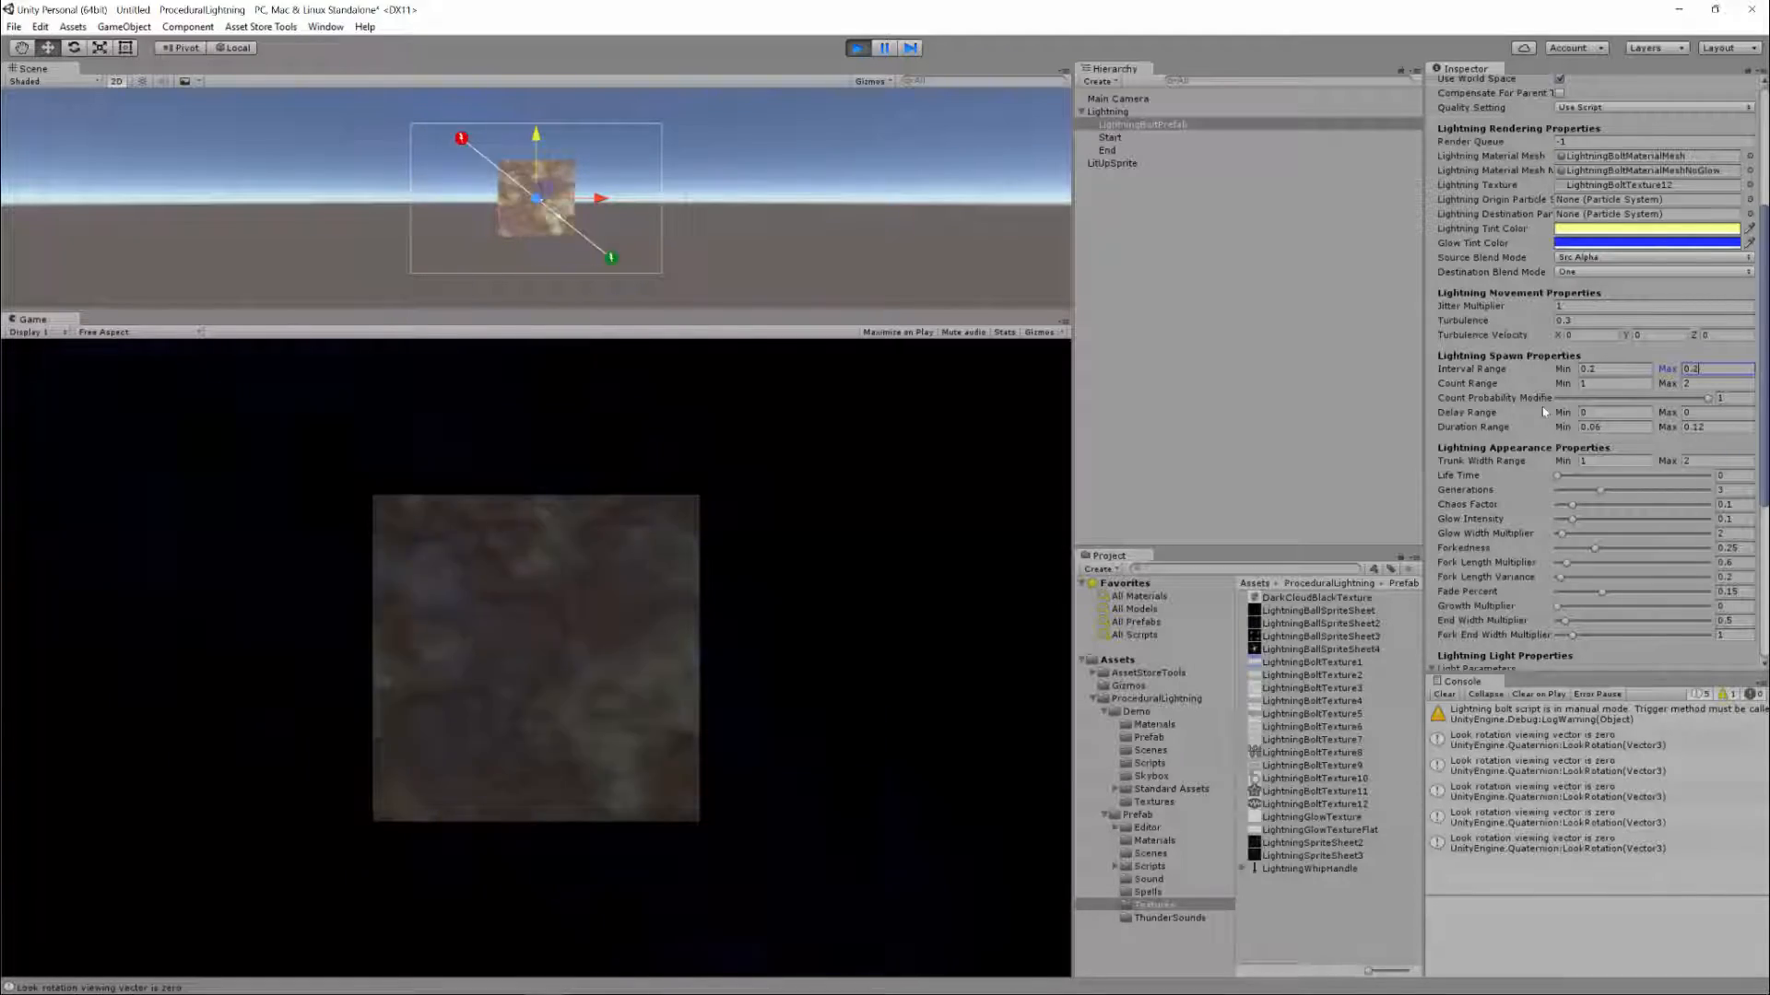
{"action": "key", "text": "ctrl+z"}
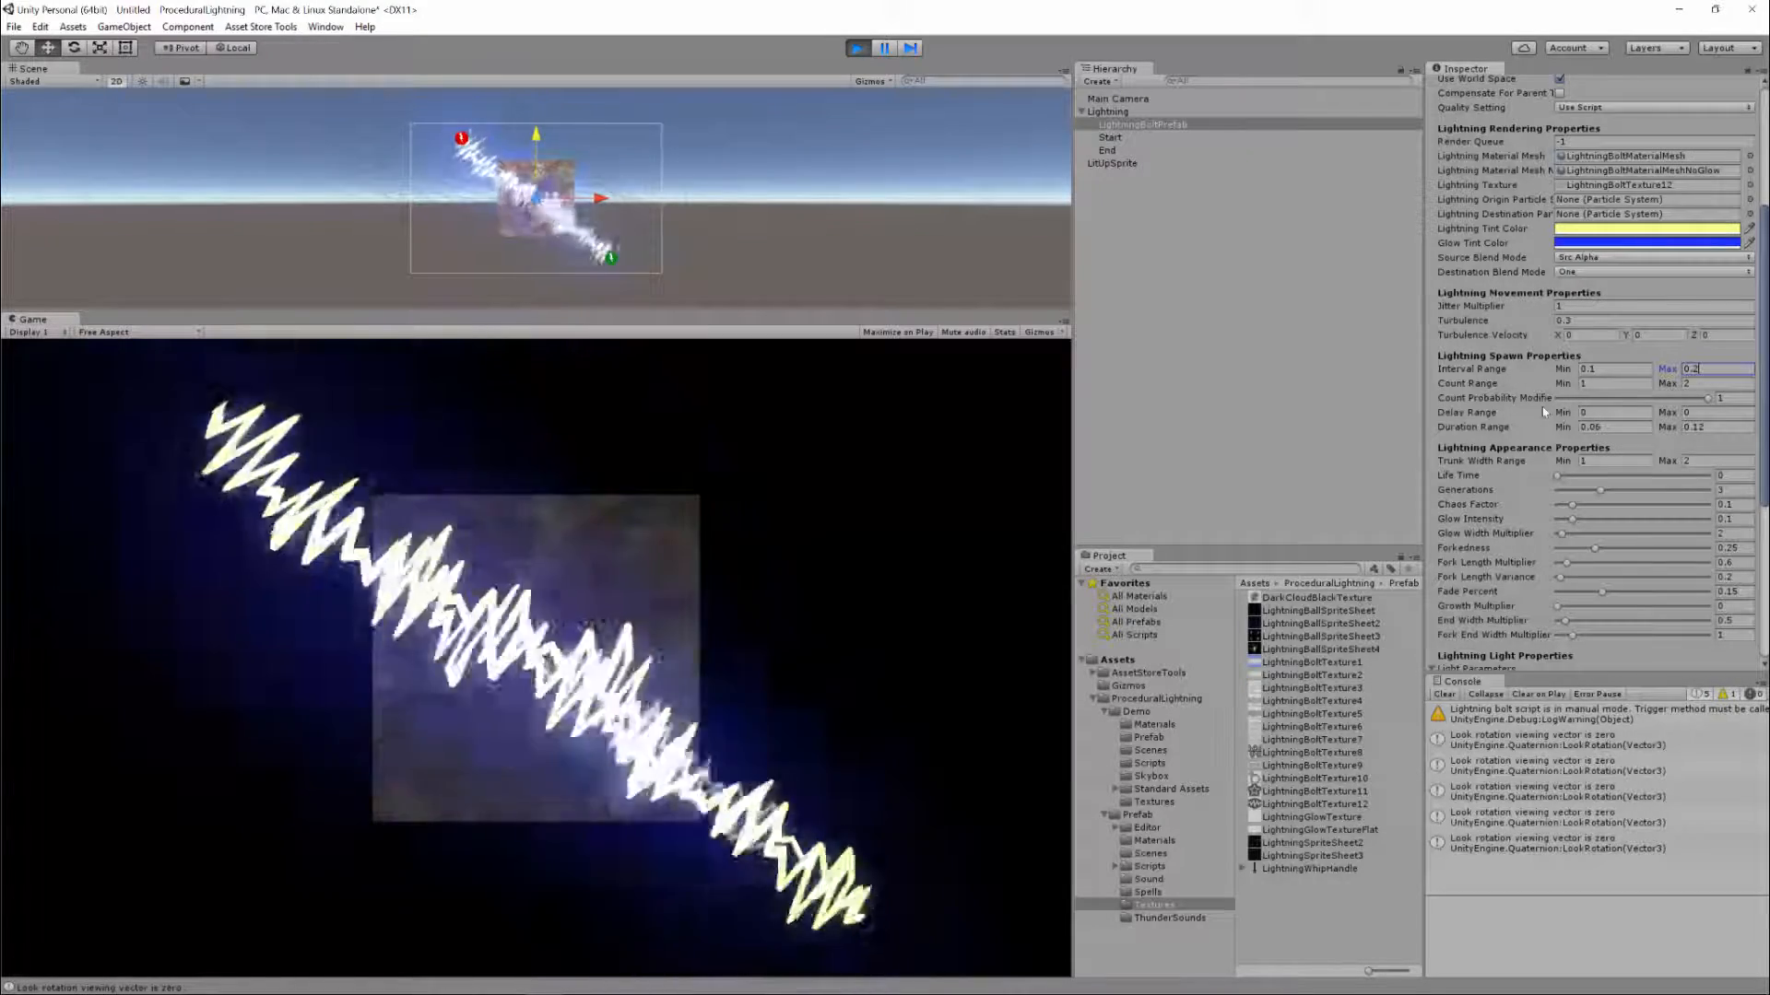
Try Trunk Width Range values of 0.3 and 2, settling on a minimum of 0.5 and a maximum of 1
{"action": "left_click", "coordinate": [1599, 461]}
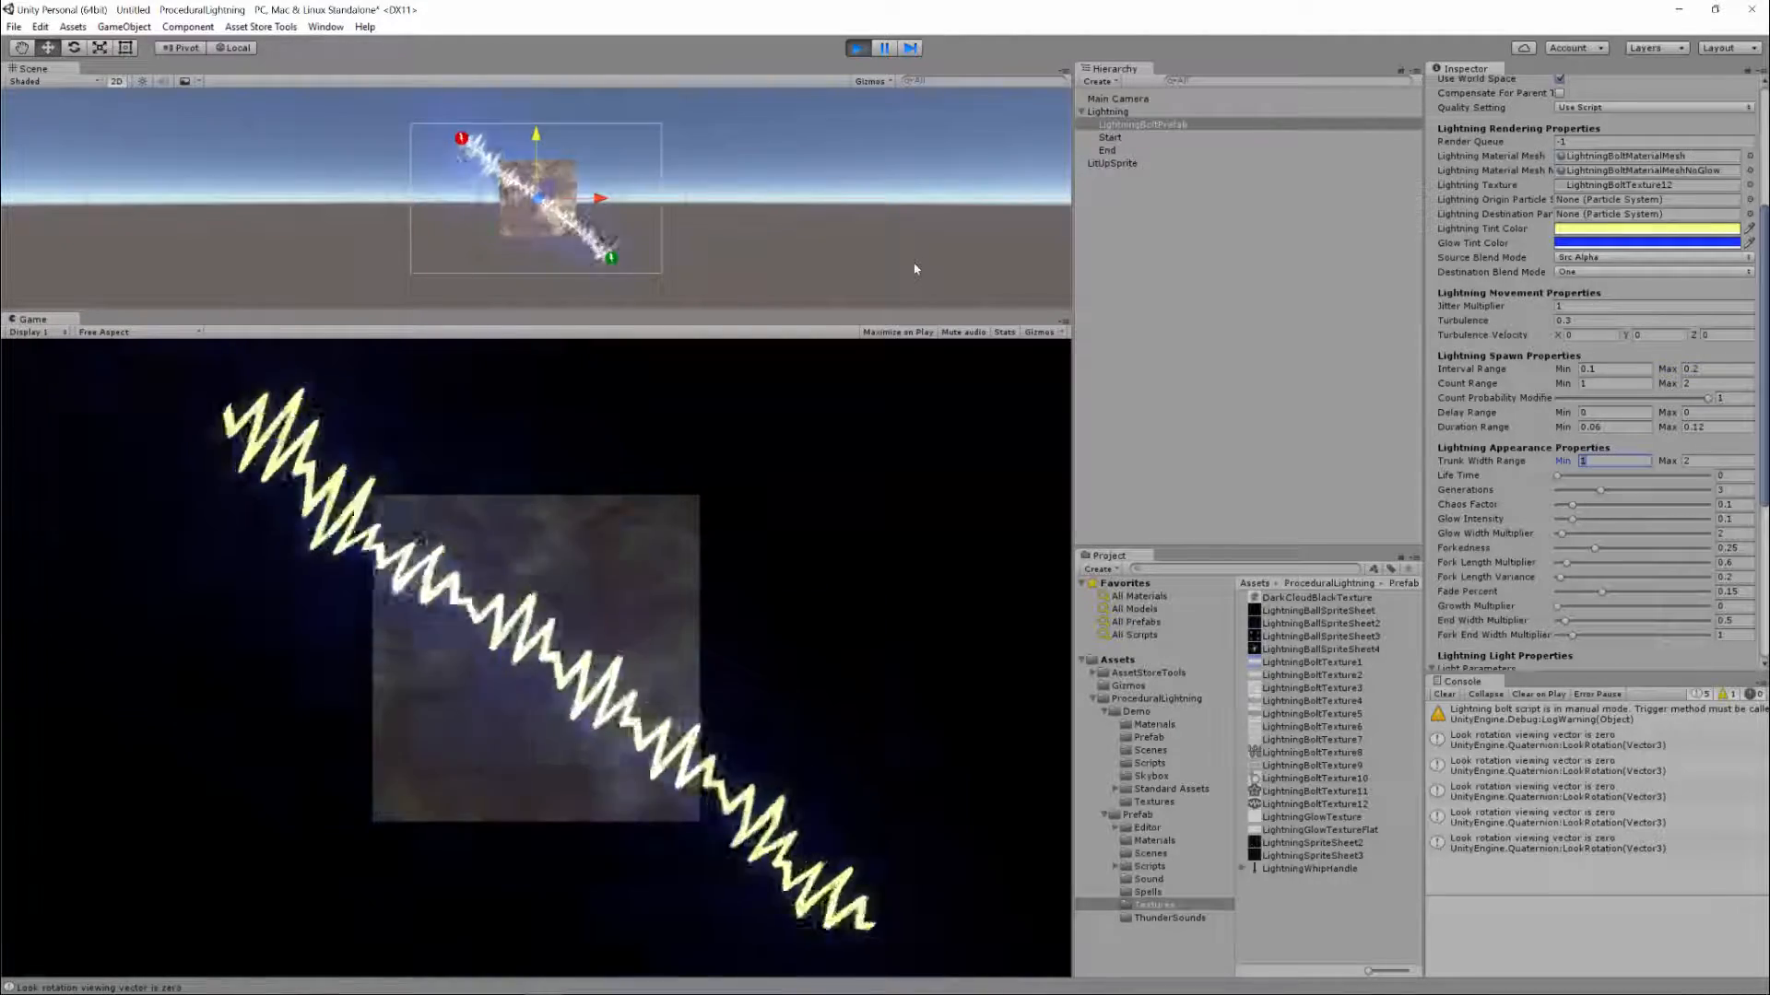
{"action": "type", "text": "0.5"}
{"action": "key", "text": "Tab"}
{"action": "type", "text": "1"}
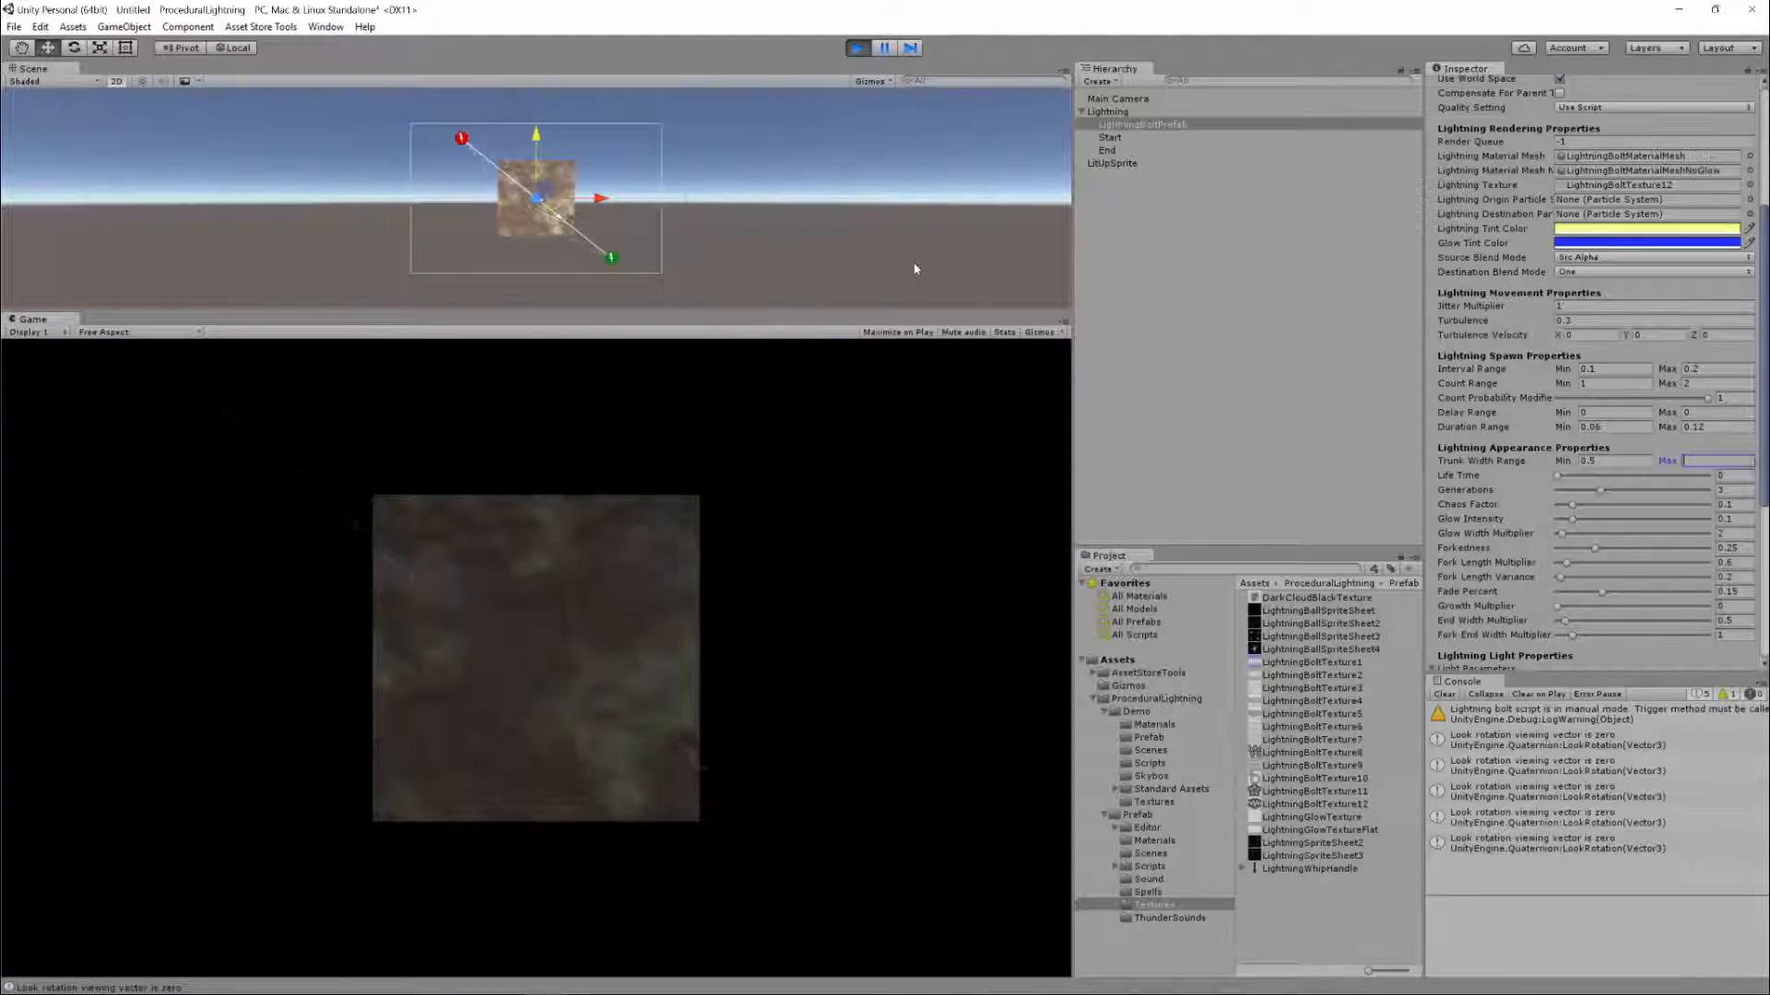
{"action": "type", "text": "2"}
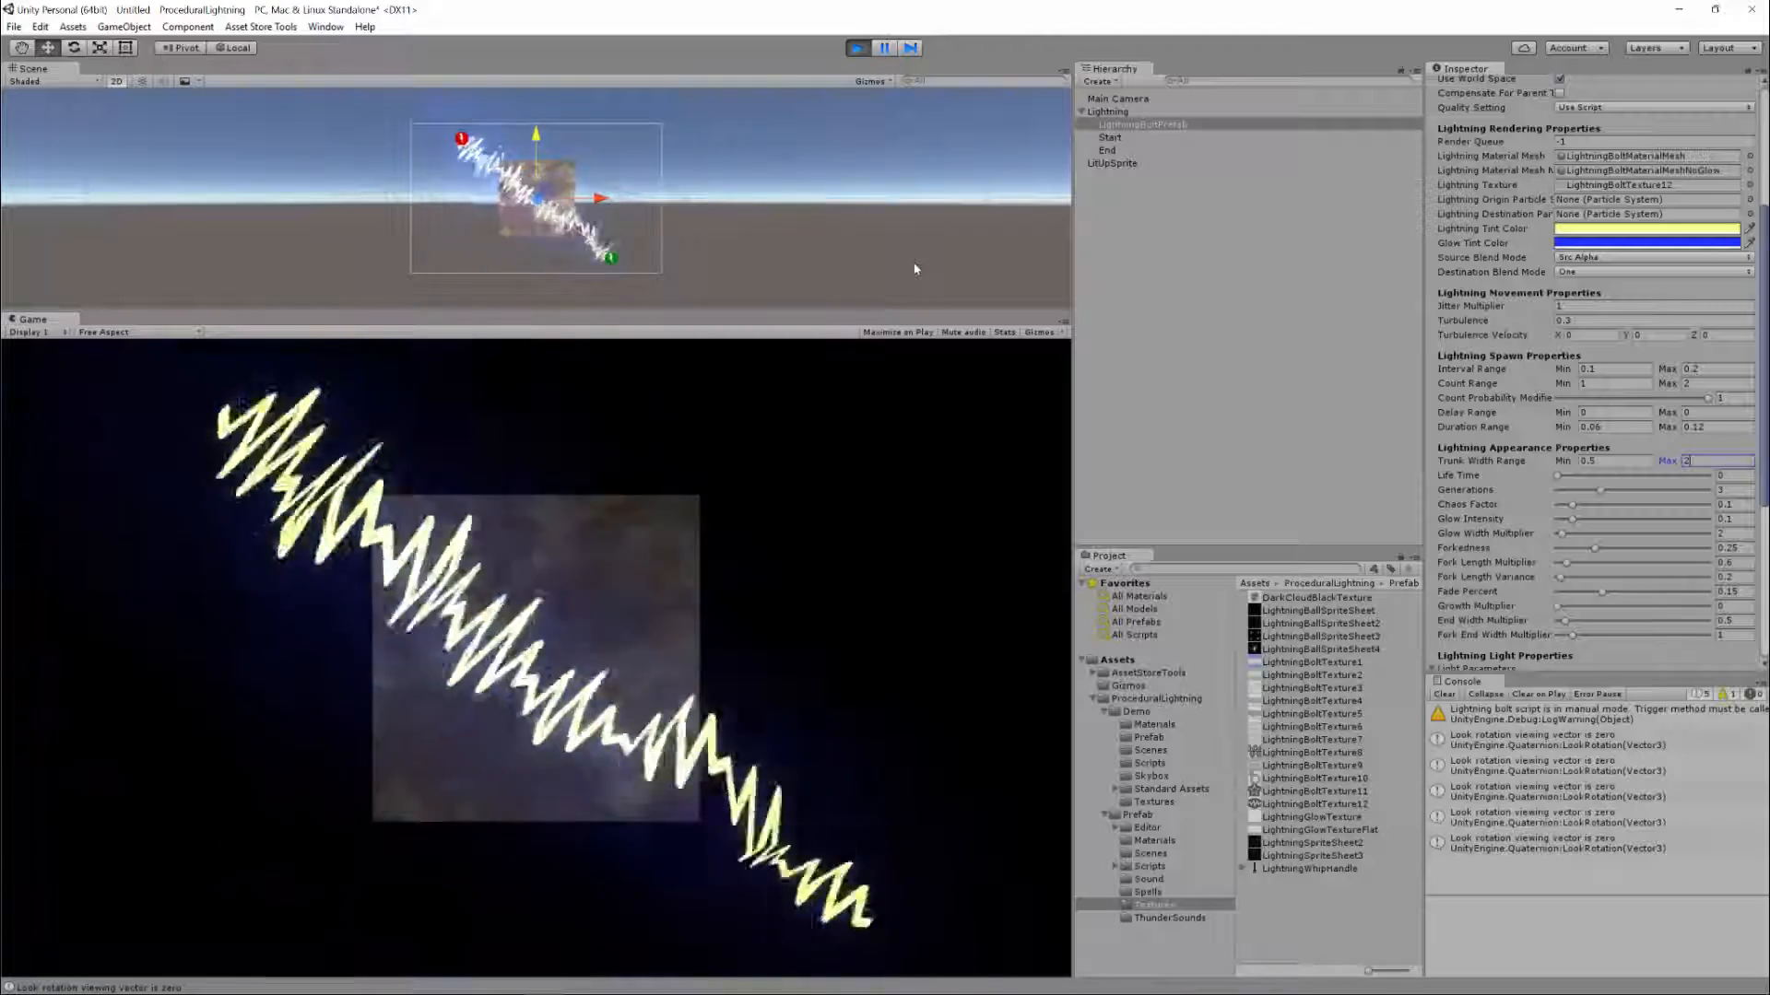
{"action": "key", "text": "shift+Tab"}
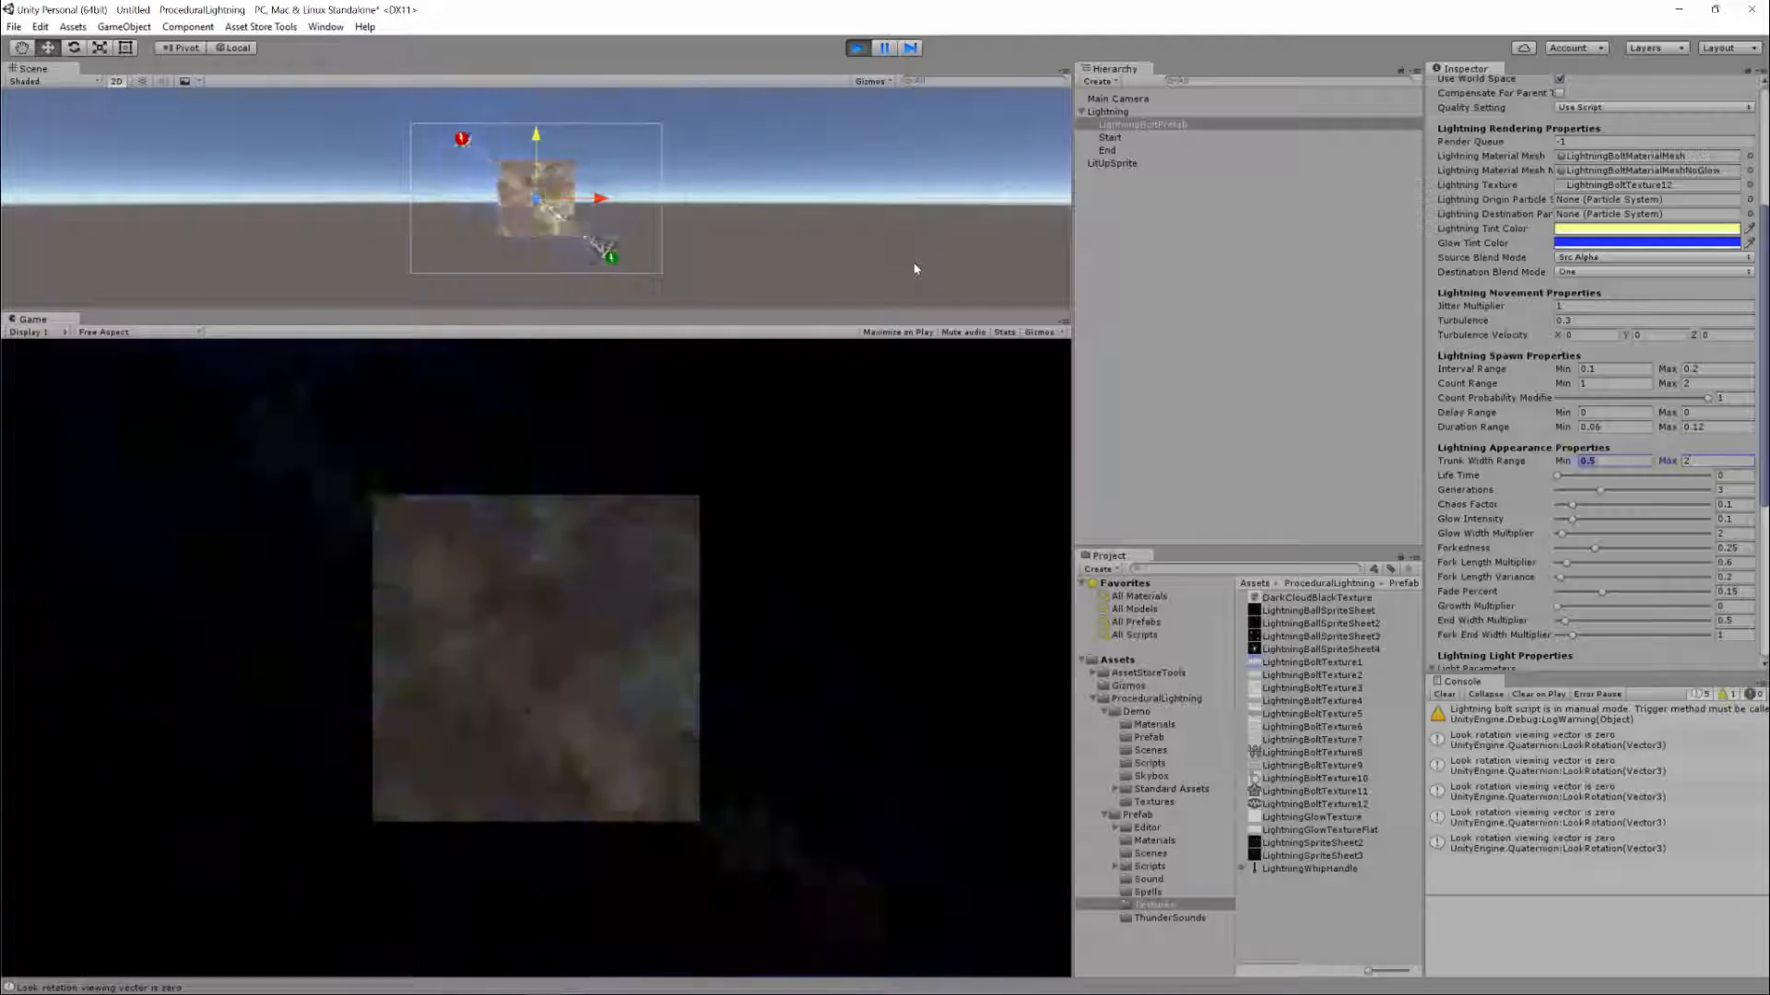
{"action": "type", "text": "0.3"}
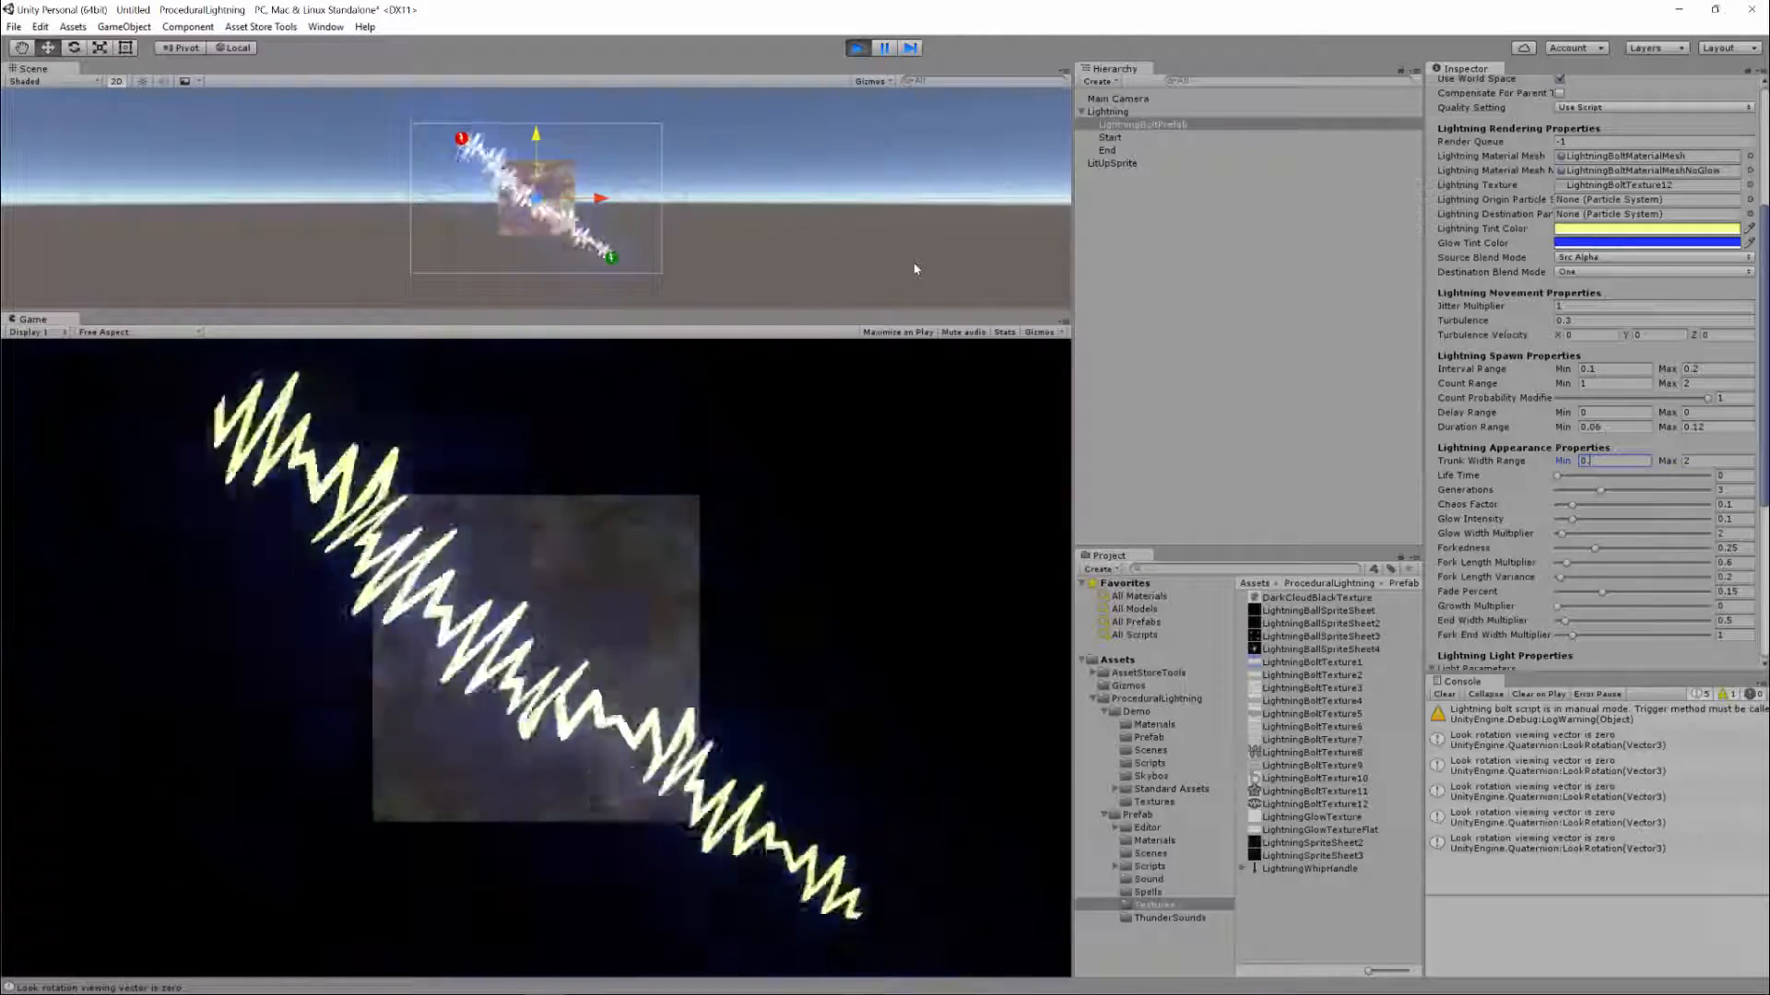
{"action": "key", "text": "Tab"}
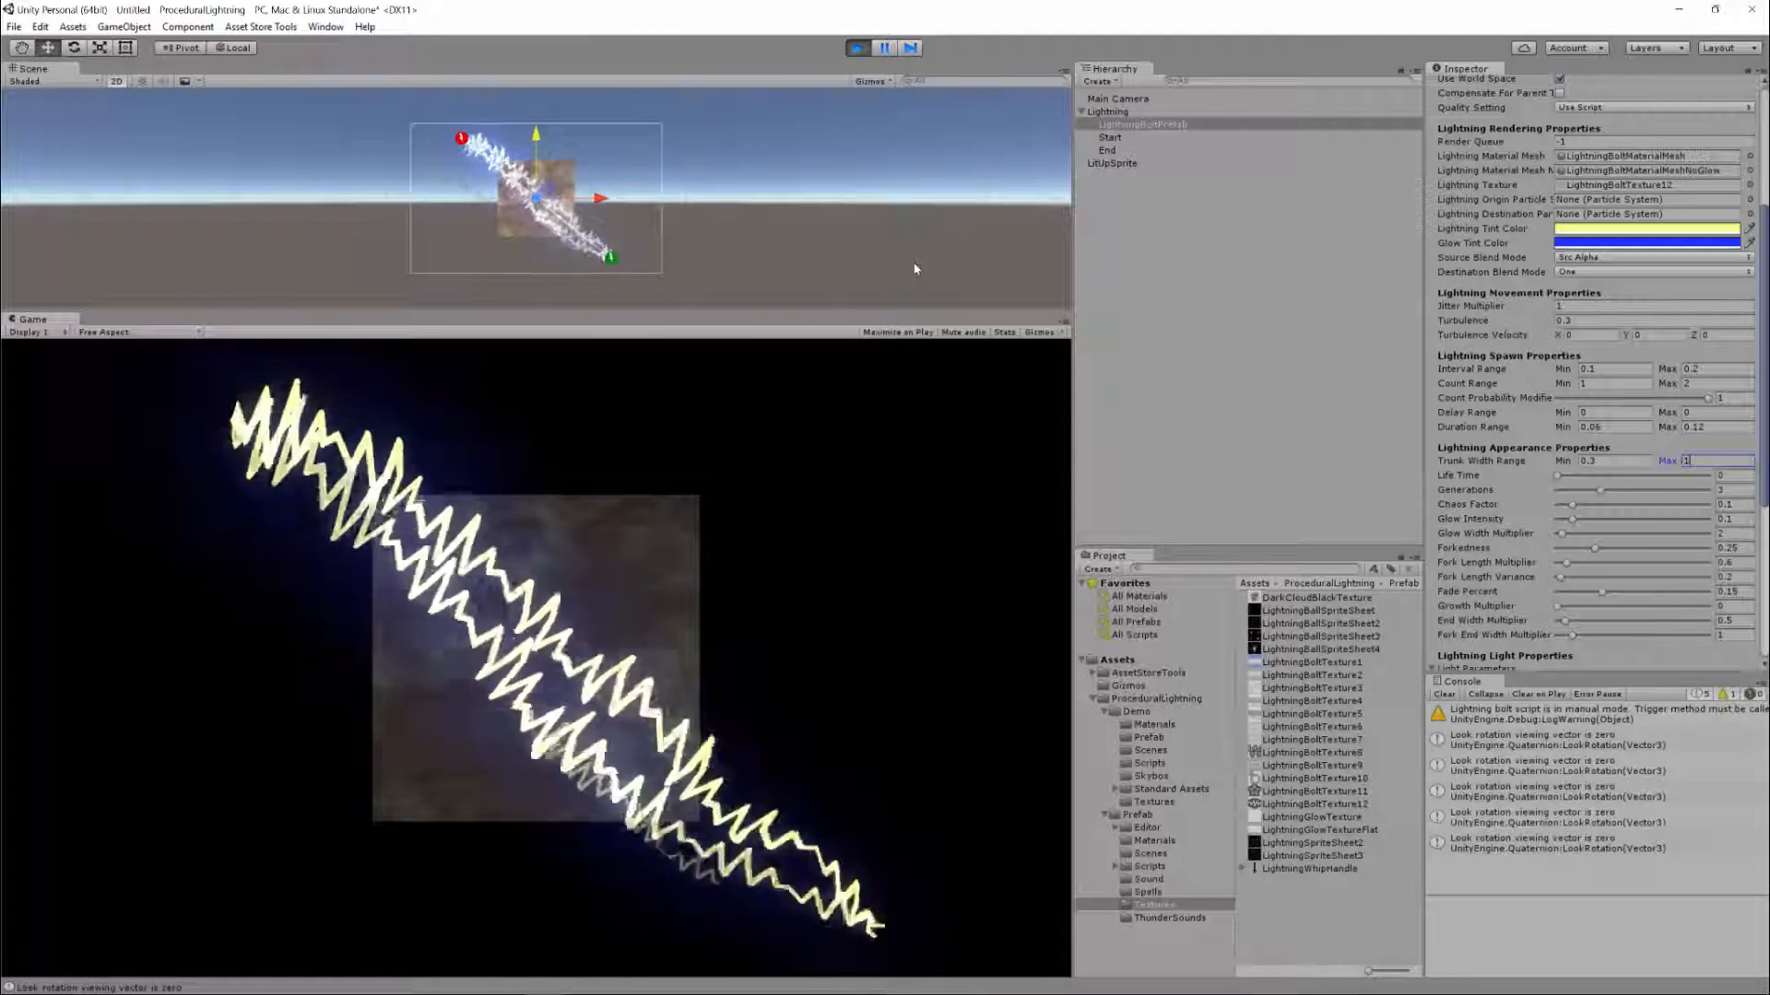
{"action": "type", "text": "1"}
{"action": "key", "text": "shift+Tab"}
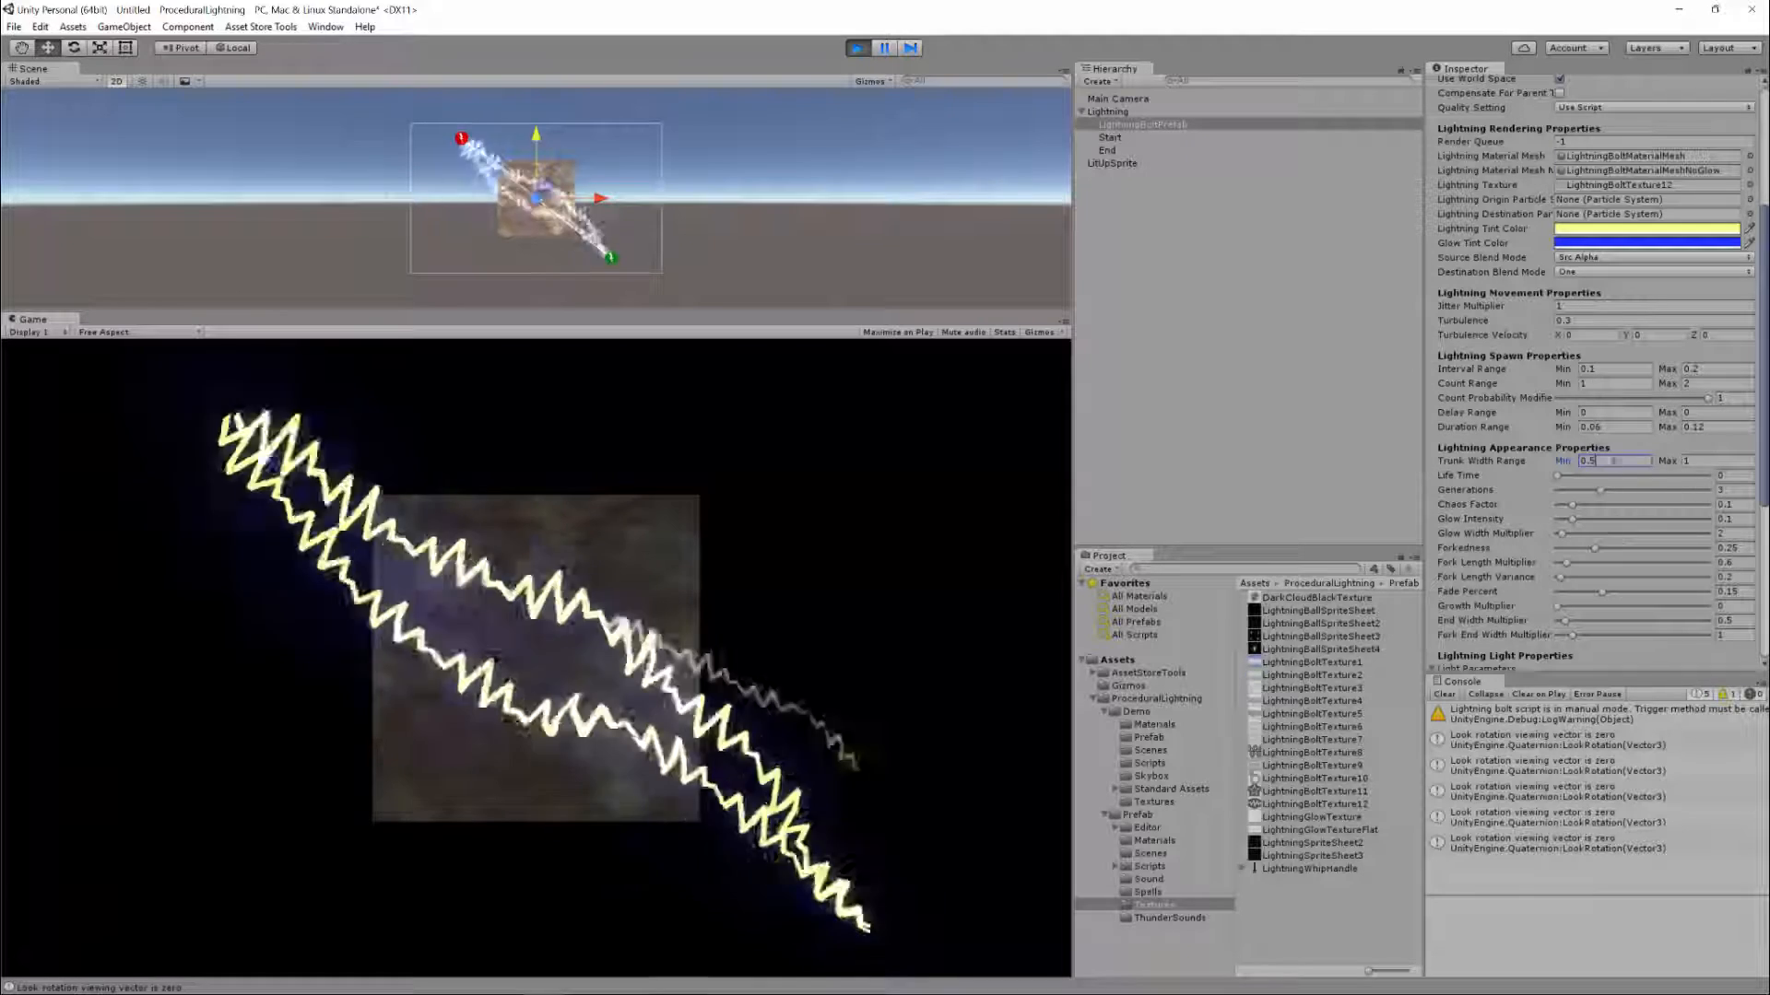
Set the bolt's Duration Range to a minimum of 0.03 and a maximum of 0.06
{"action": "left_click", "coordinate": [1608, 425]}
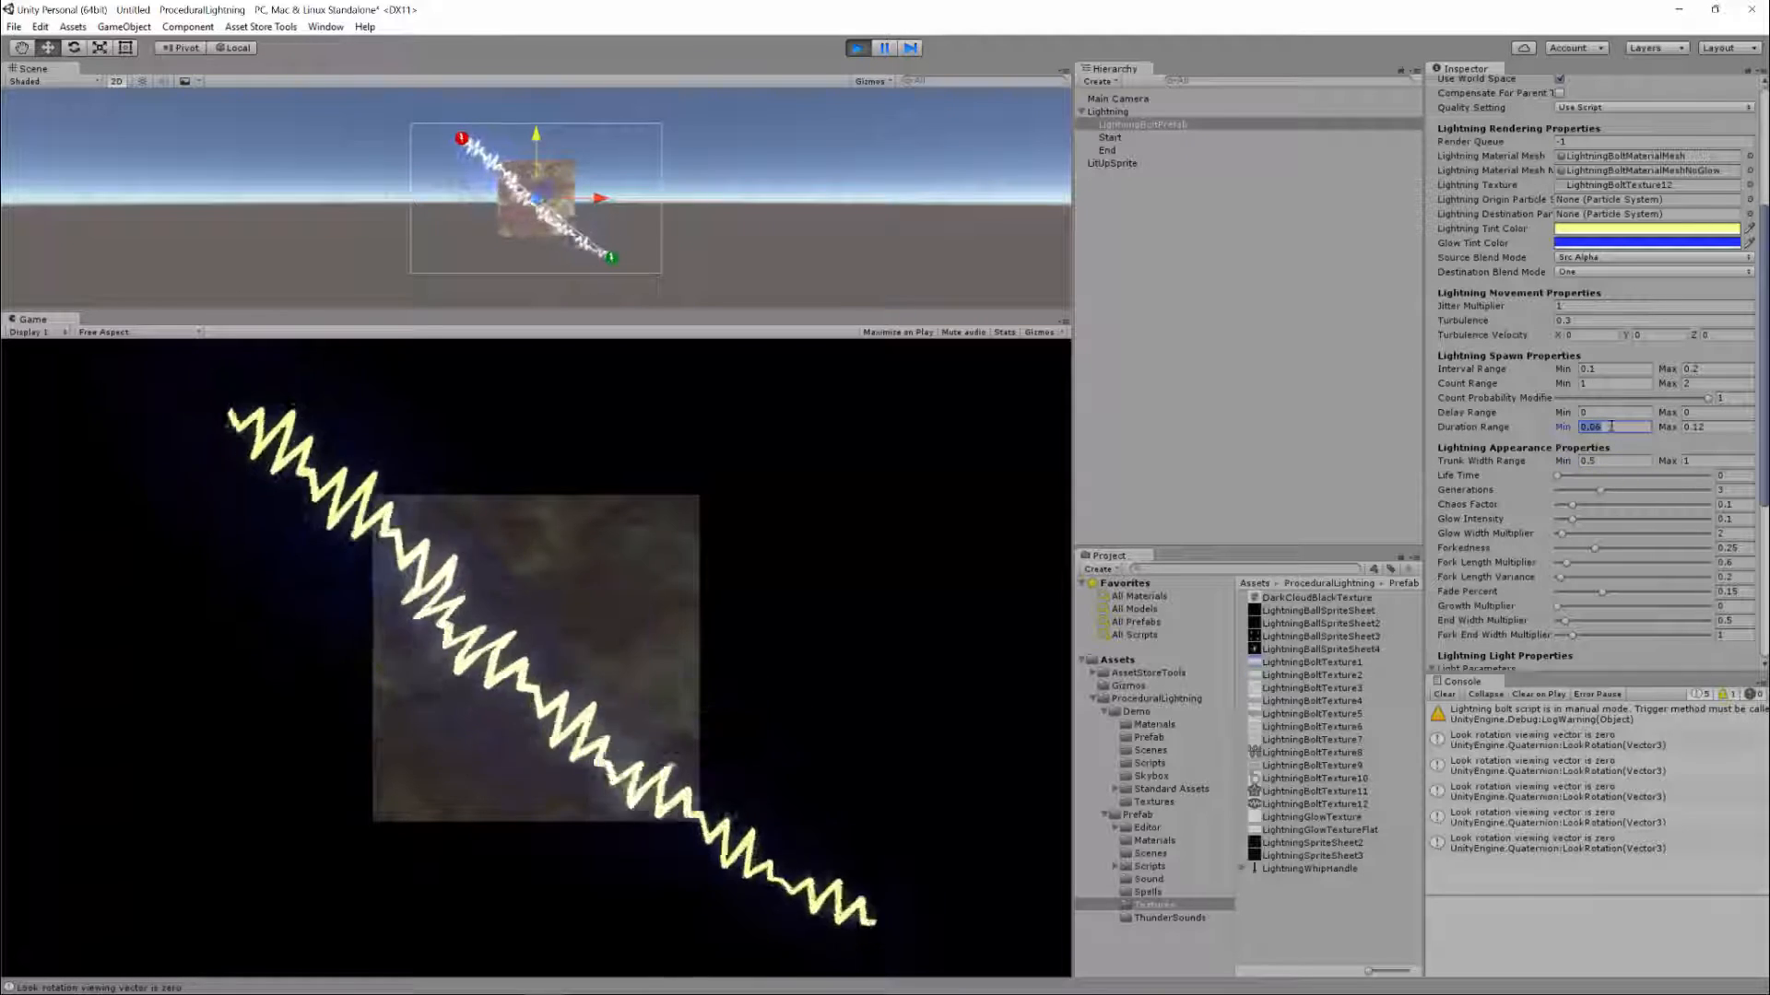
{"action": "type", "text": "0.04"}
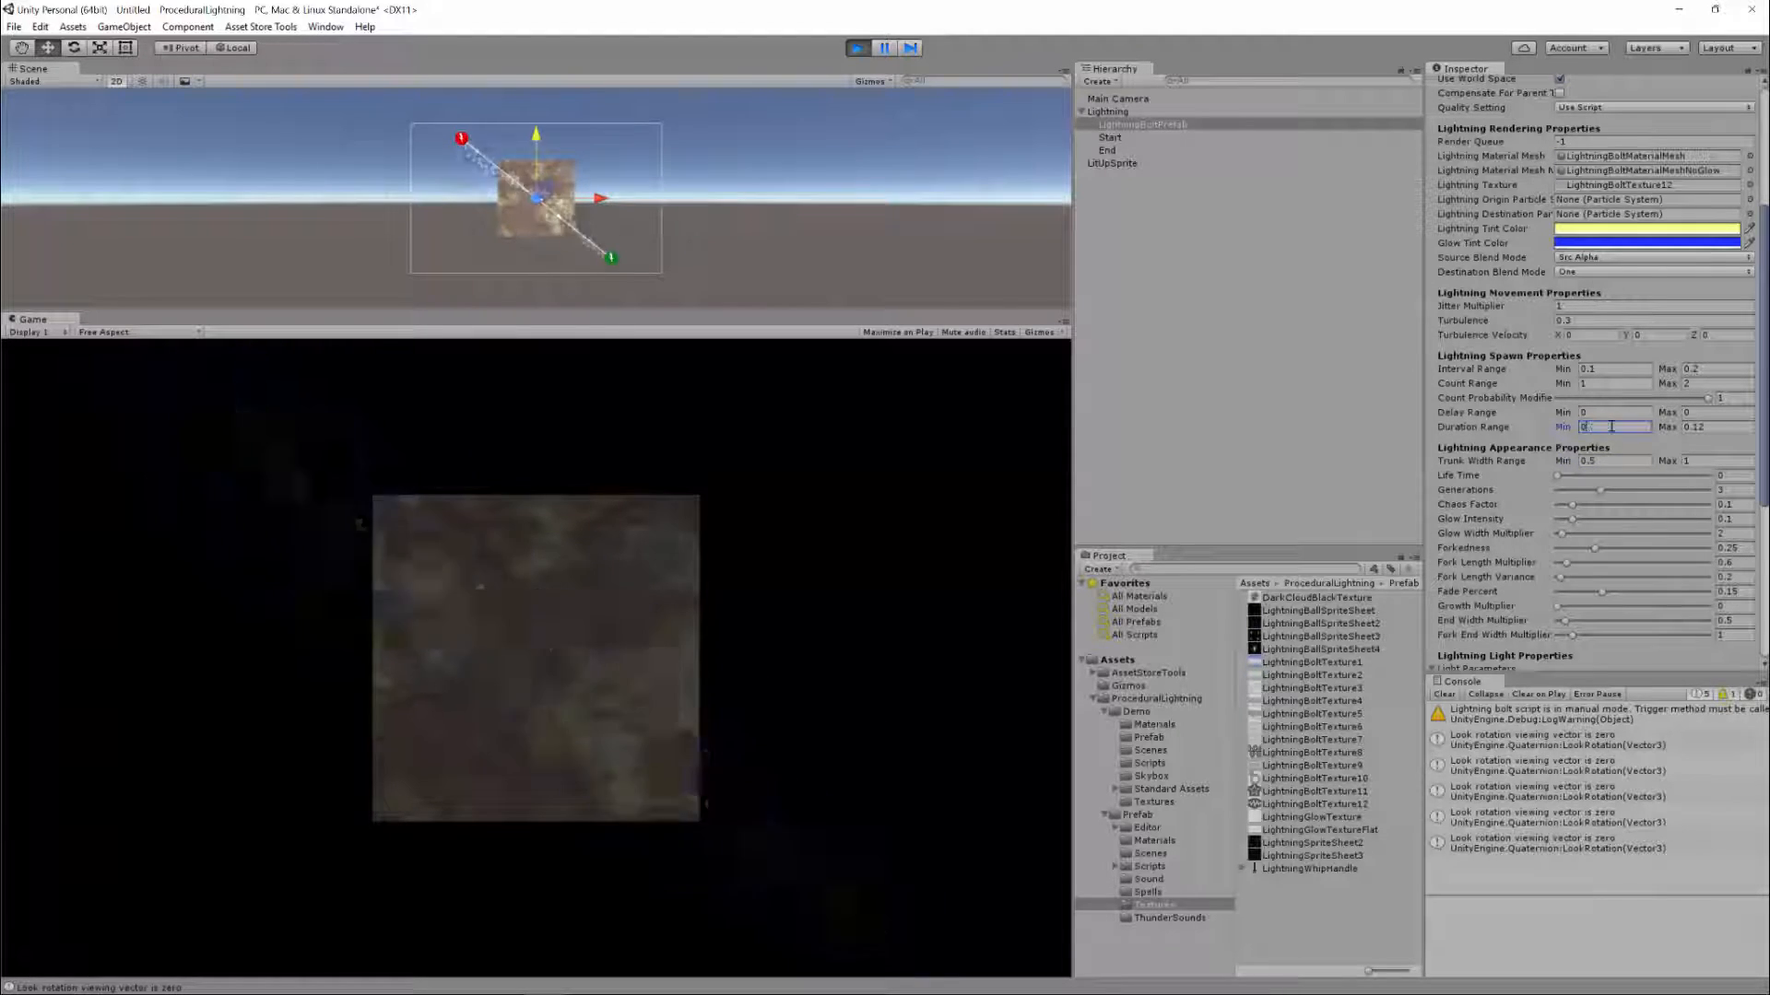
{"action": "key", "text": "Tab"}
{"action": "type", "text": "0.098"}
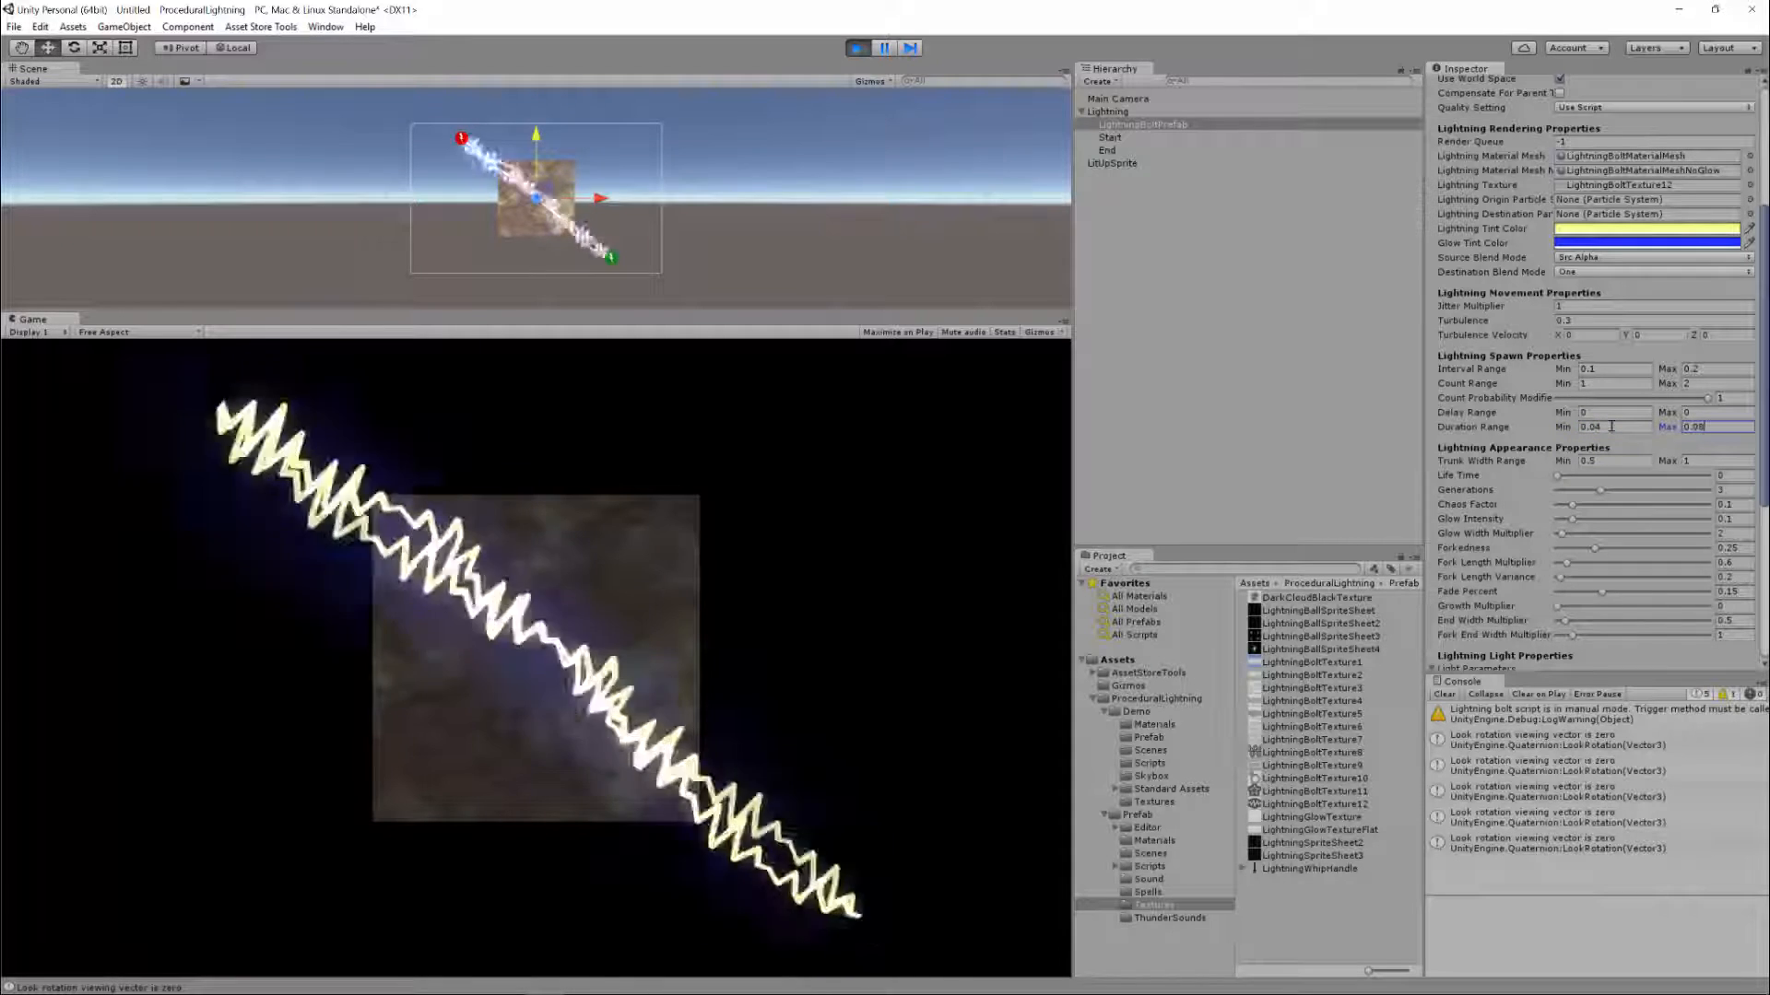
{"action": "key", "text": "BackSpace"}
{"action": "type", "text": "6"}
{"action": "key", "text": "shift+Tab"}
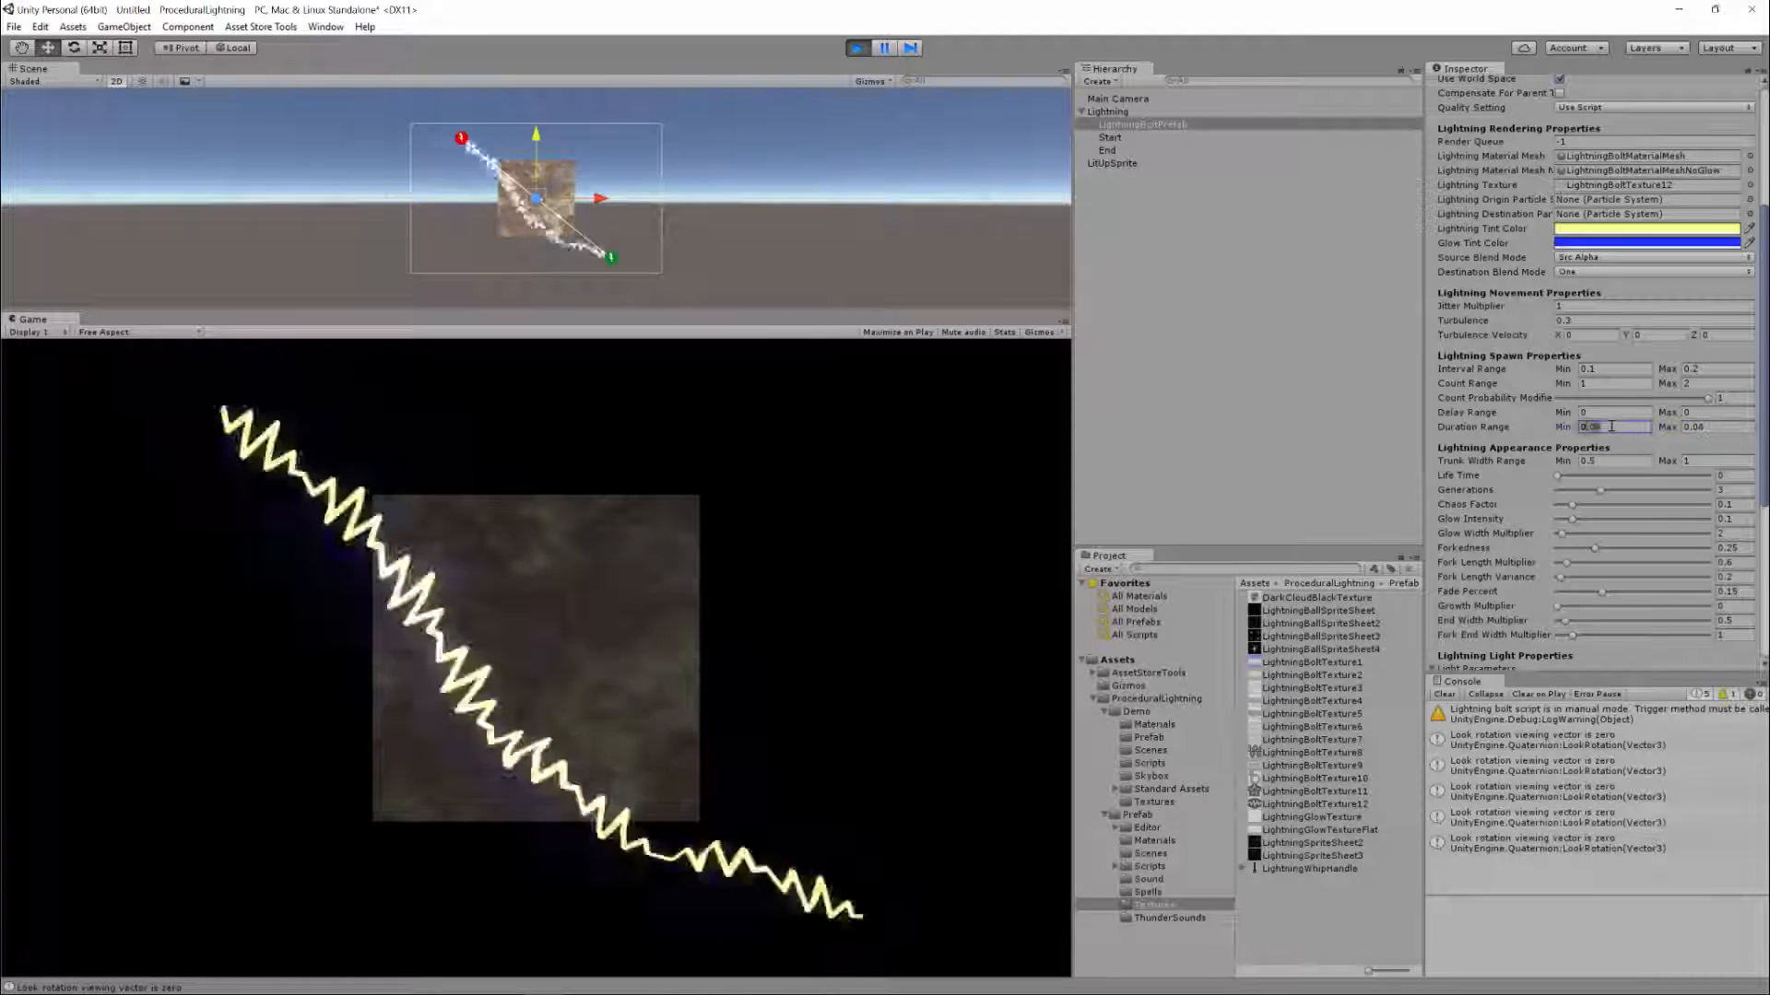
{"action": "type", "text": "0.03"}
Shorten the bolt's Interval Range to a minimum of 0.04 and a maximum of 0.06, trying a minimum of 0.02 first
{"action": "key", "text": "shift+Tab"}
{"action": "key", "text": "shift+Tab"}
{"action": "key", "text": "shift+Tab"}
{"action": "key", "text": "shift+Tab"}
{"action": "key", "text": "shift+Tab"}
{"action": "key", "text": "shift+Tab"}
{"action": "key", "text": "shift+Tab"}
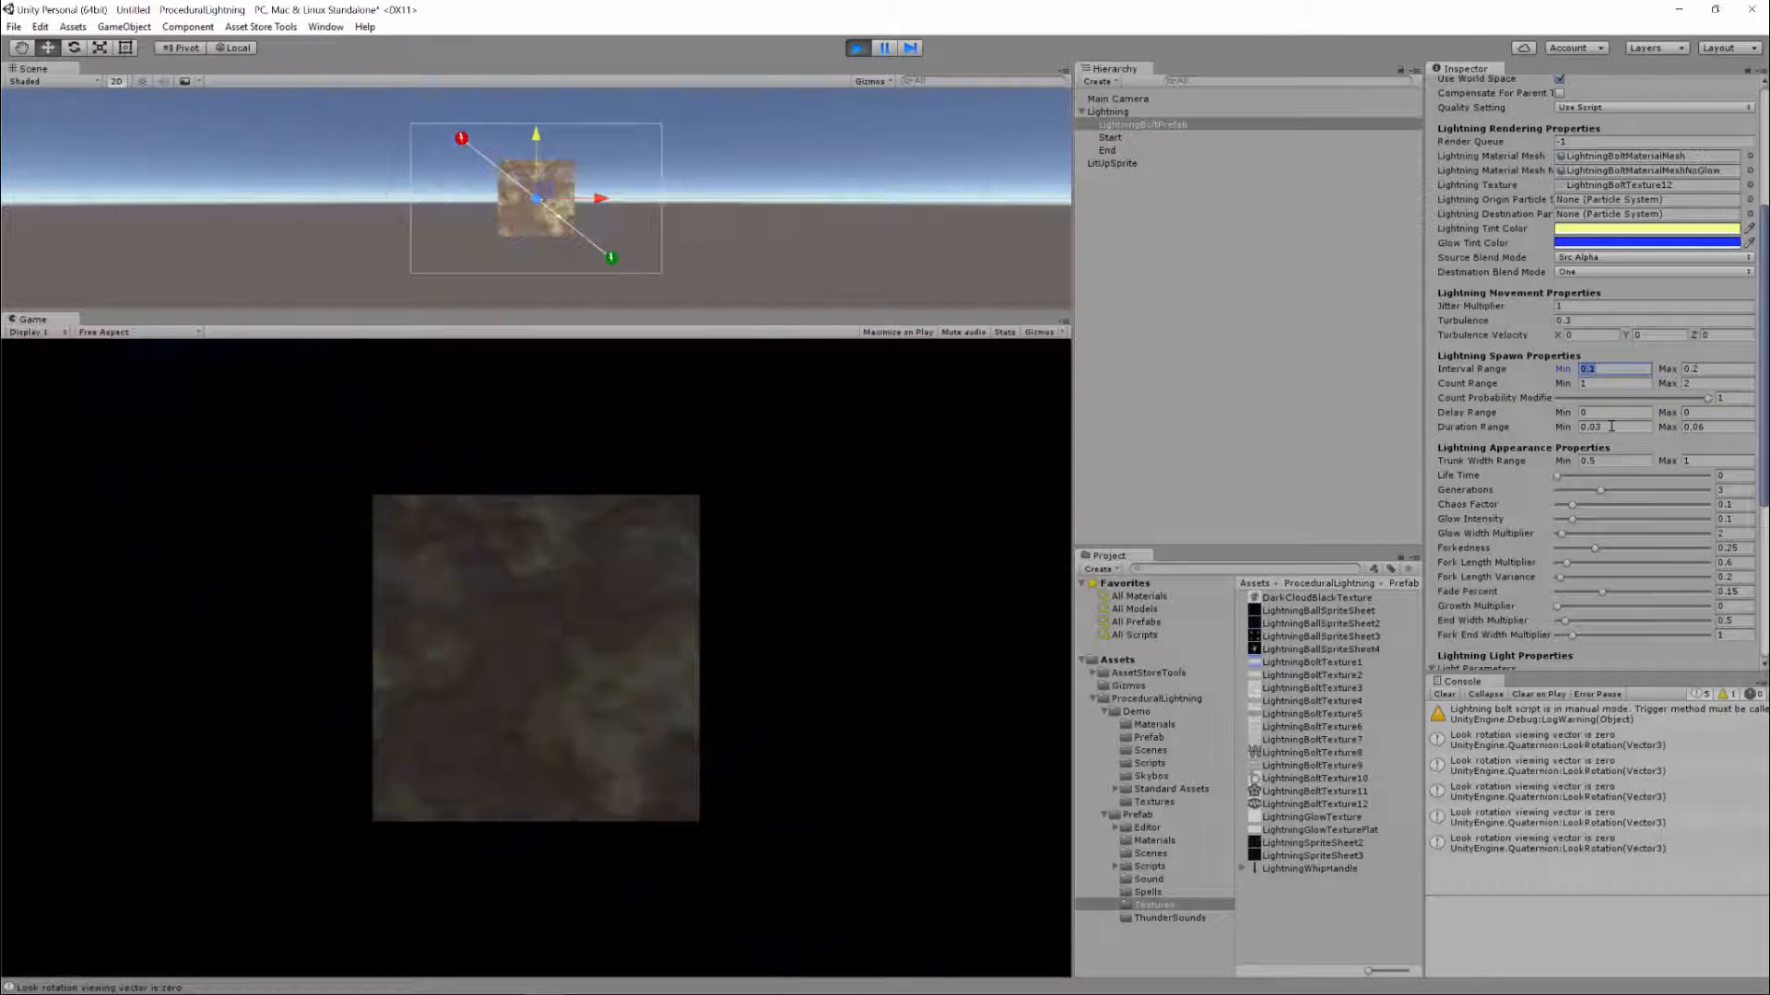
{"action": "type", "text": "0.02"}
{"action": "key", "text": "Tab"}
{"action": "type", "text": "0.05"}
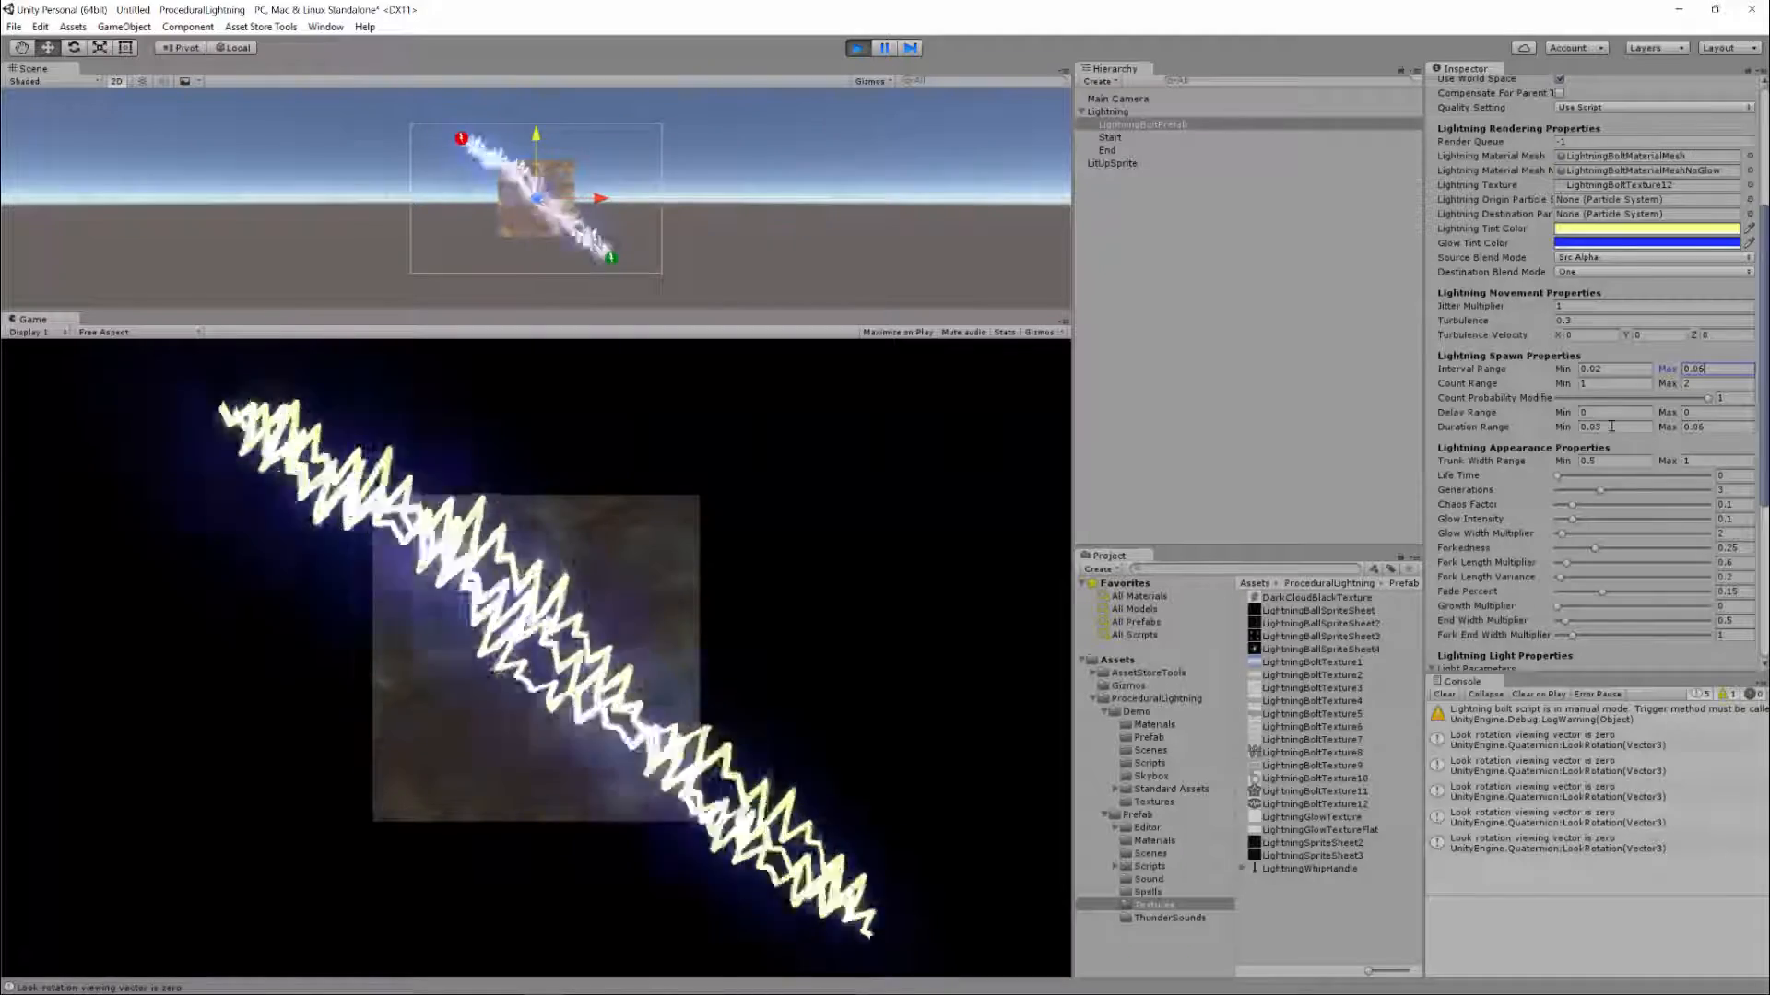
{"action": "key", "text": "BackSpace"}
{"action": "type", "text": "6"}
{"action": "key", "text": "shift+Tab"}
{"action": "type", "text": "0.04"}
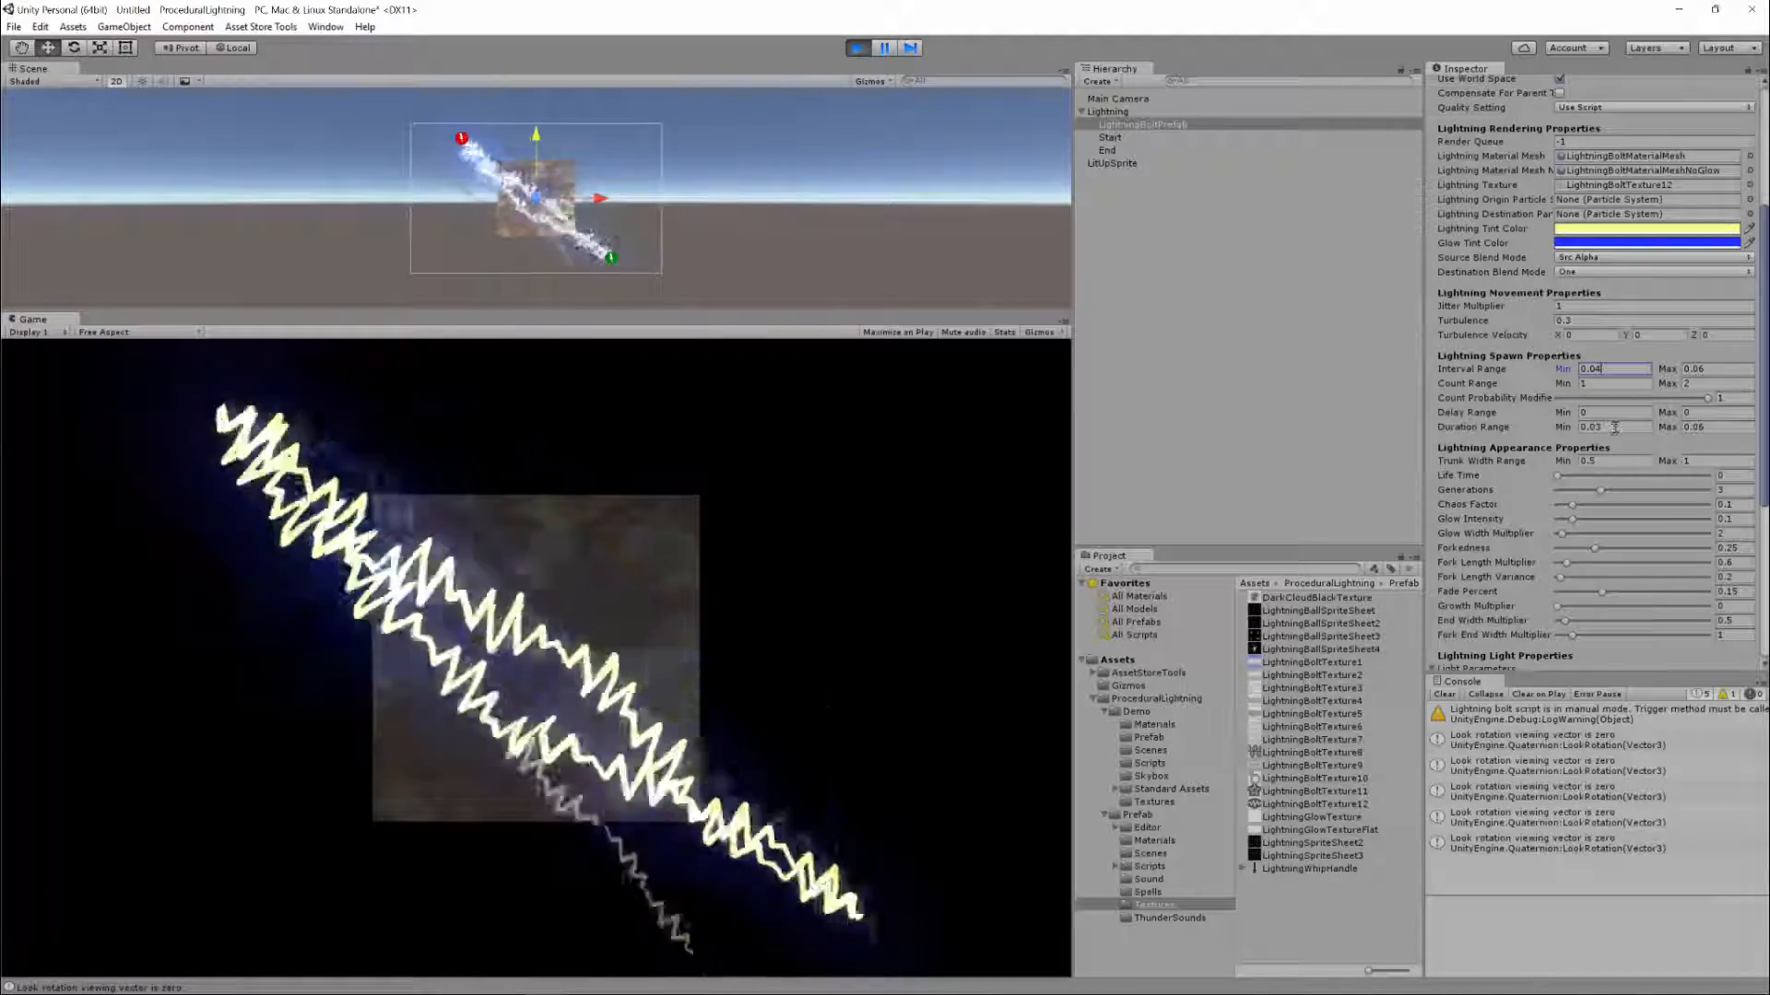
Set the Count Range maximum to 3, and try Trunk Width Range maximums of 5 and 2 before restoring 1
{"action": "left_click", "coordinate": [1694, 384]}
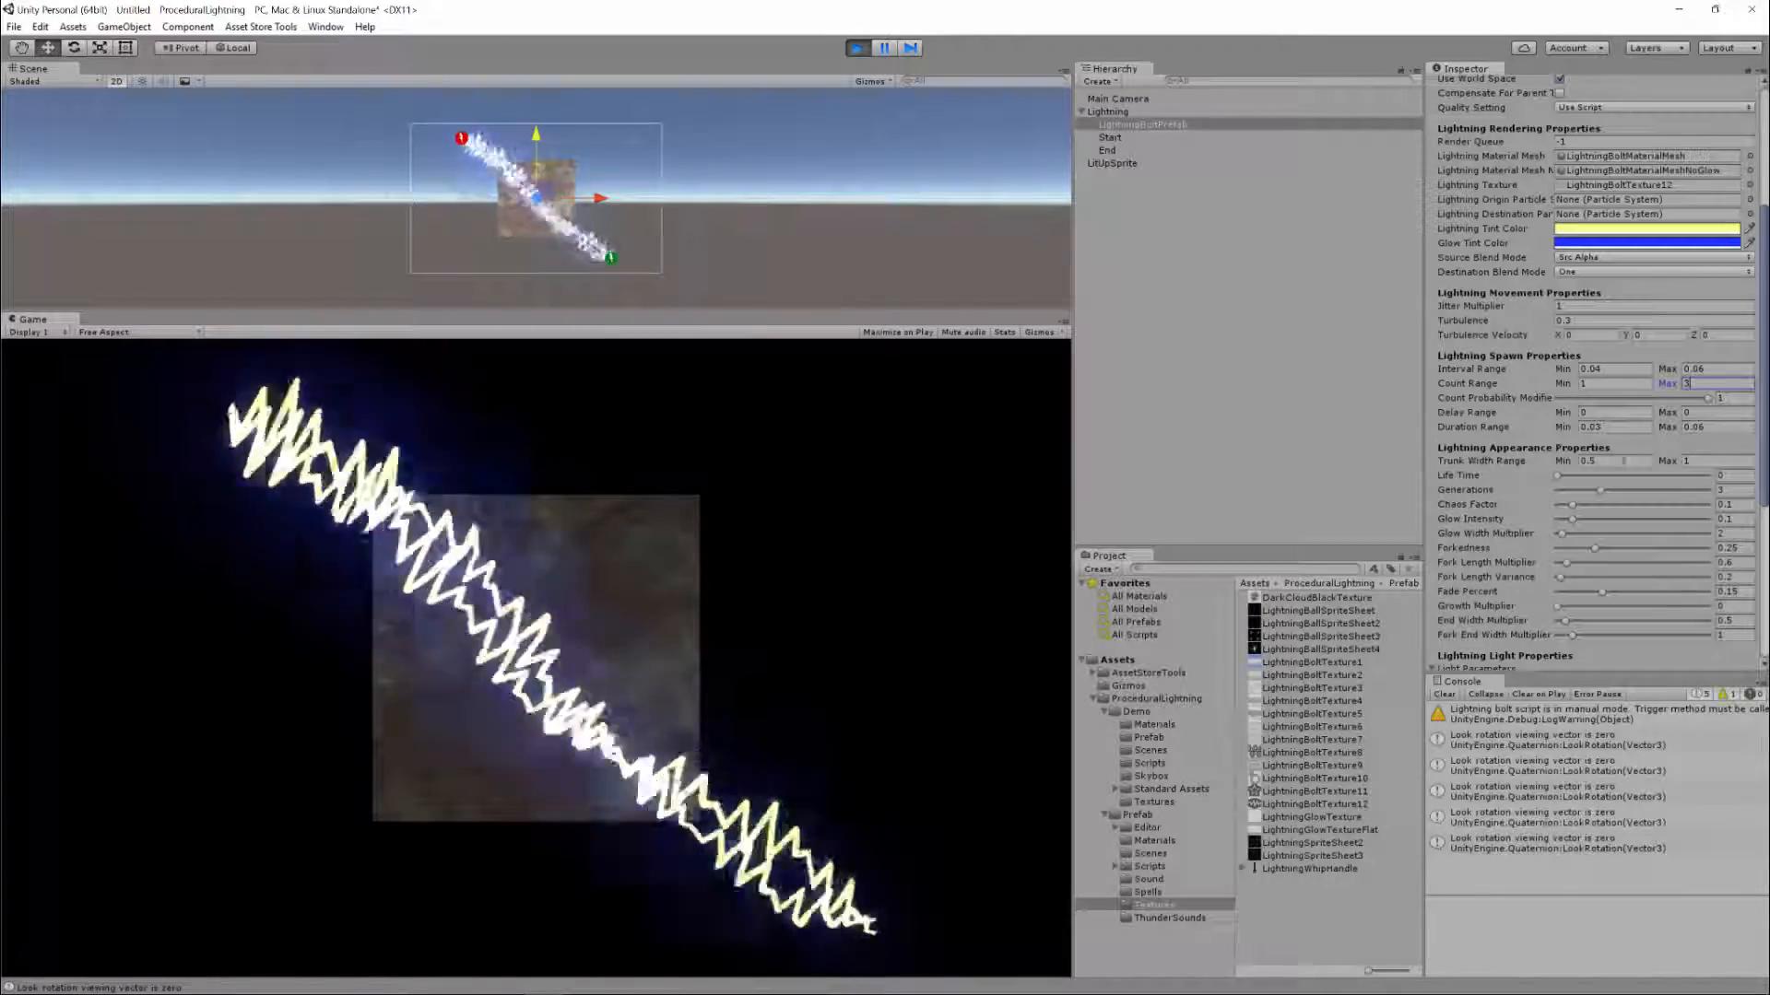
{"action": "left_click", "coordinate": [1695, 461]}
{"action": "type", "text": "5"}
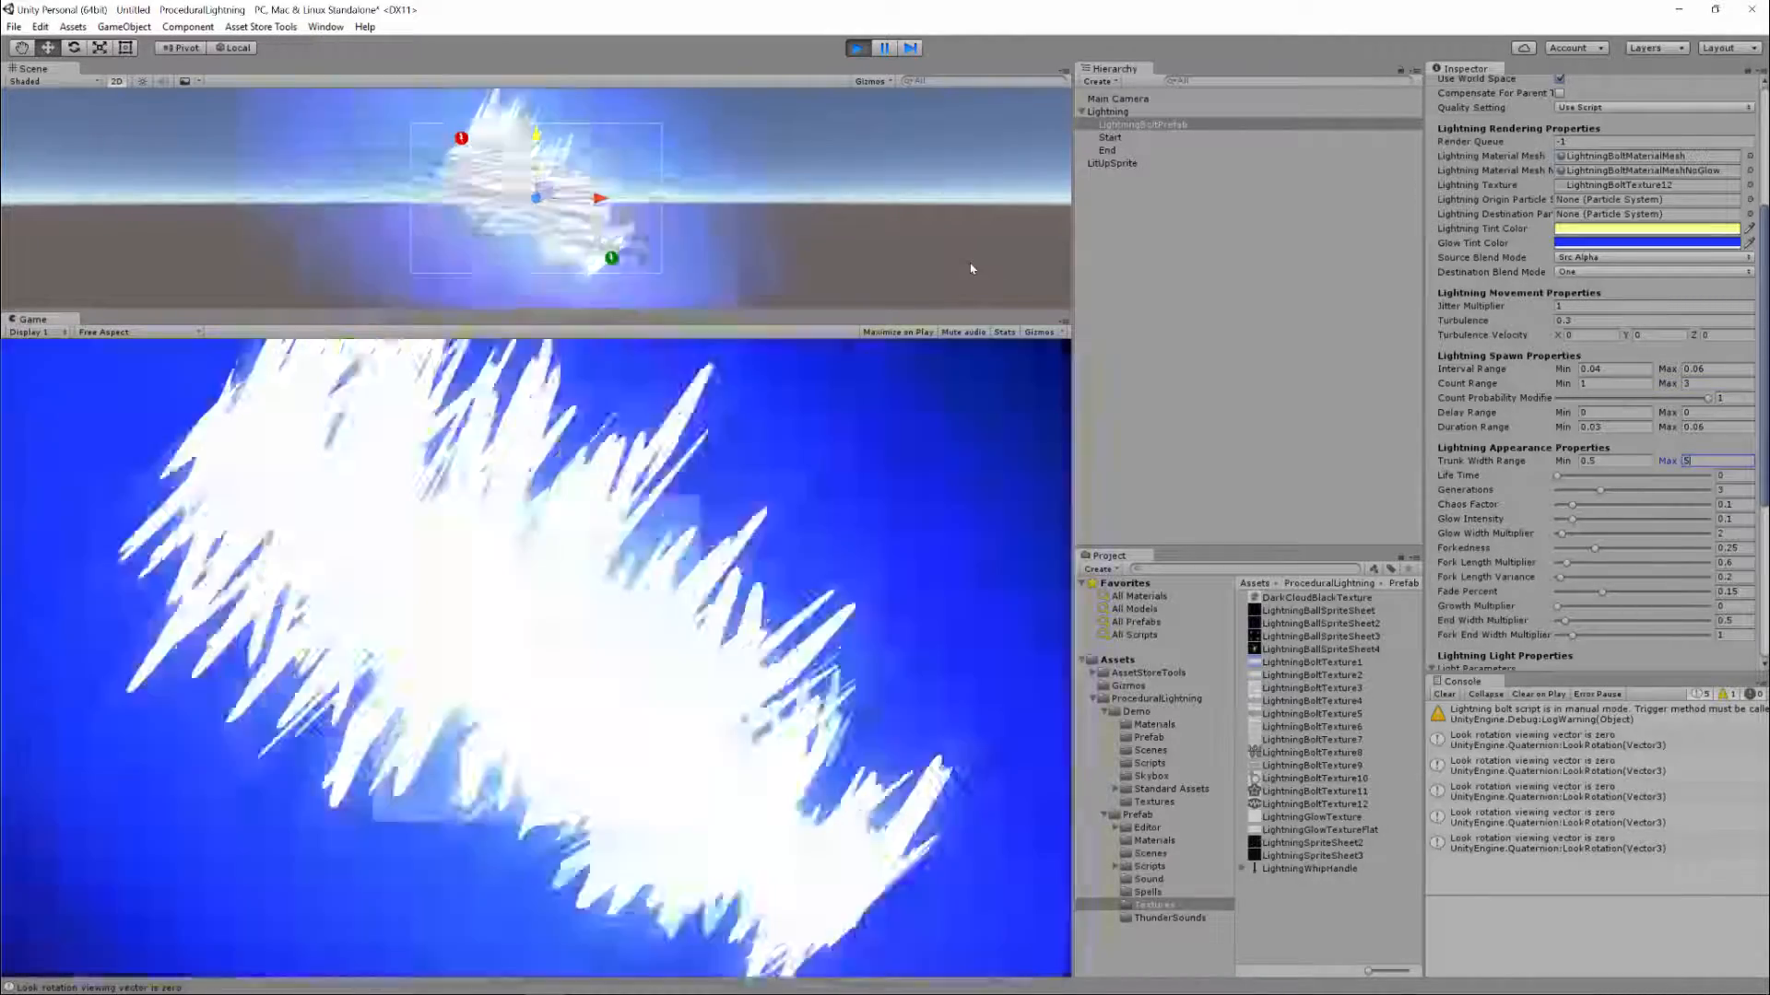
{"action": "key", "text": "BackSpace"}
{"action": "type", "text": "2"}
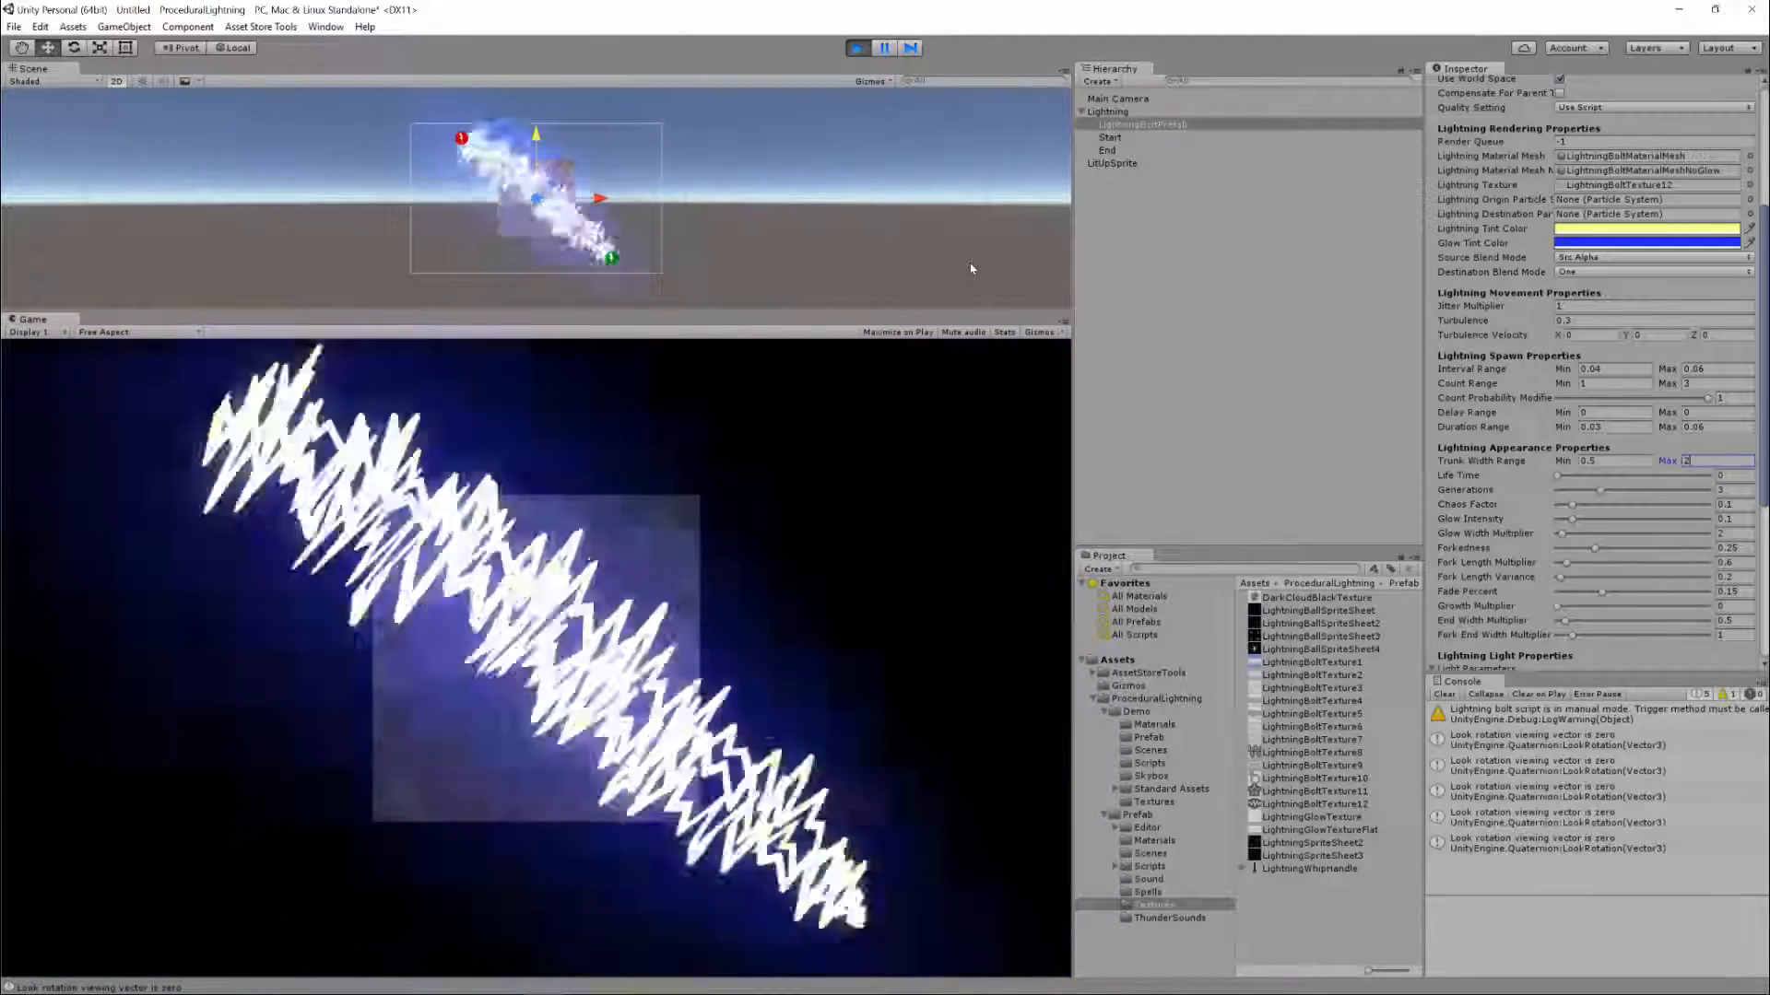
{"action": "key", "text": "BackSpace"}
{"action": "type", "text": "1"}
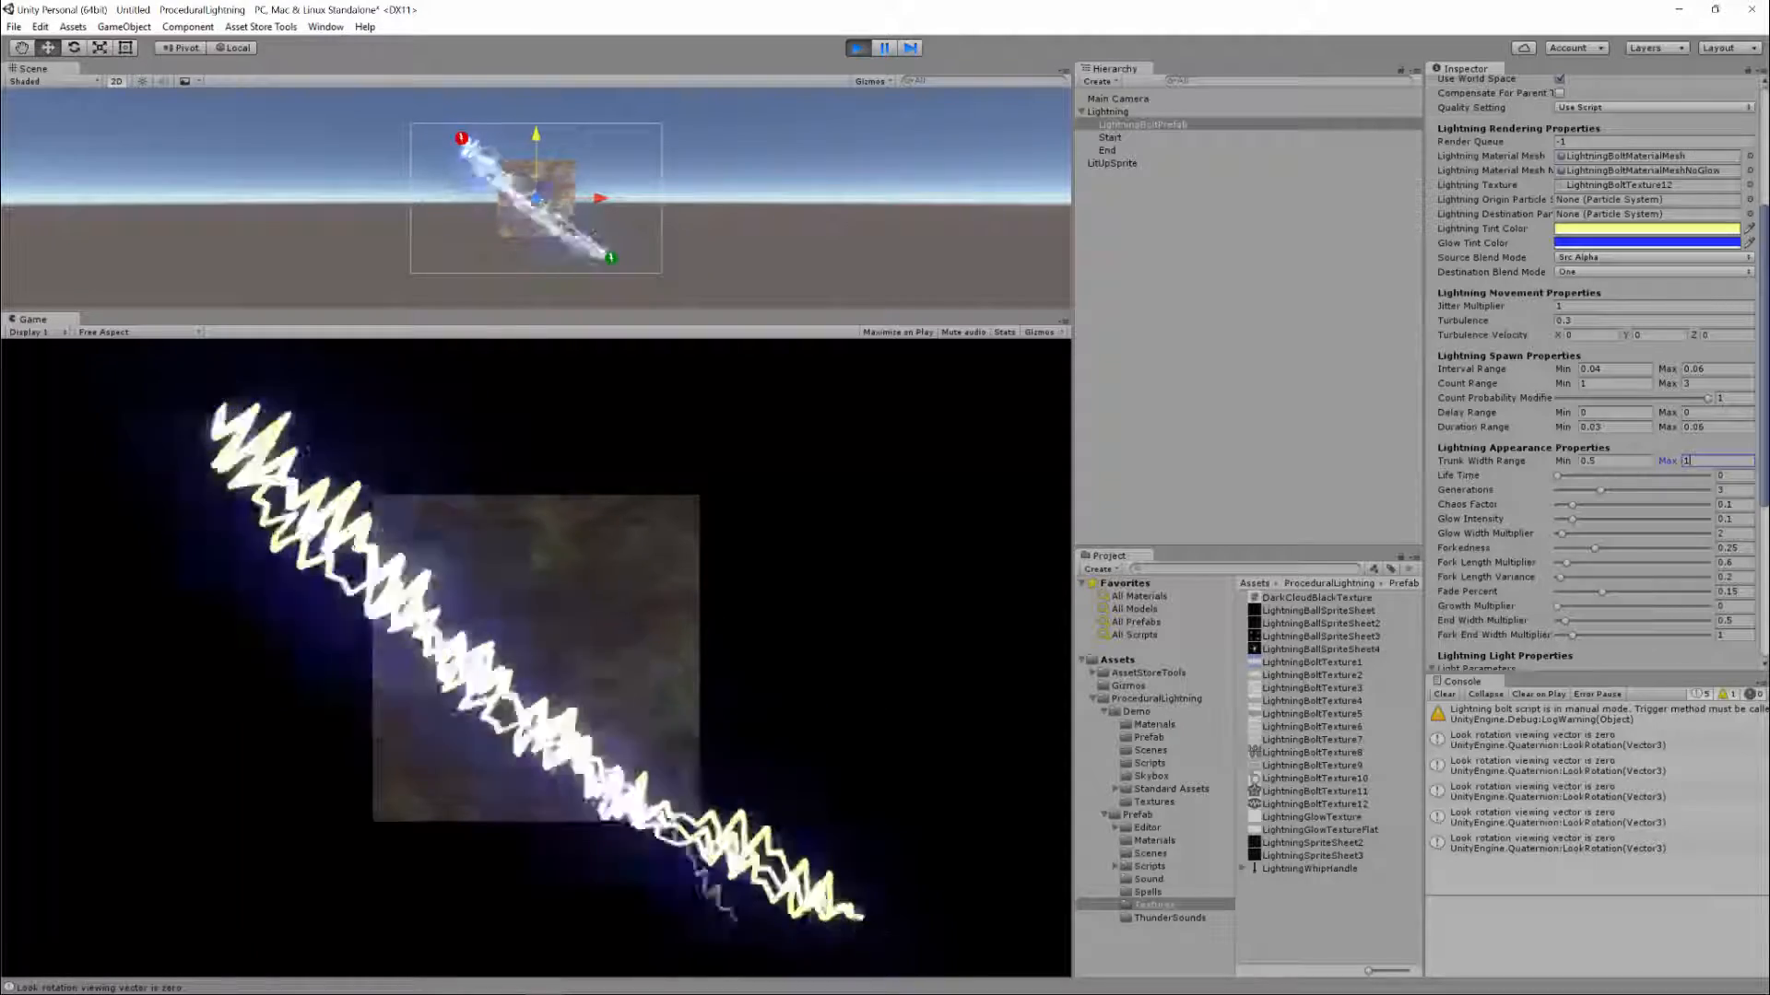
Try the bolt's Generations at the highest value and at 1, and restore it to 3
{"action": "left_click", "coordinate": [1601, 491]}
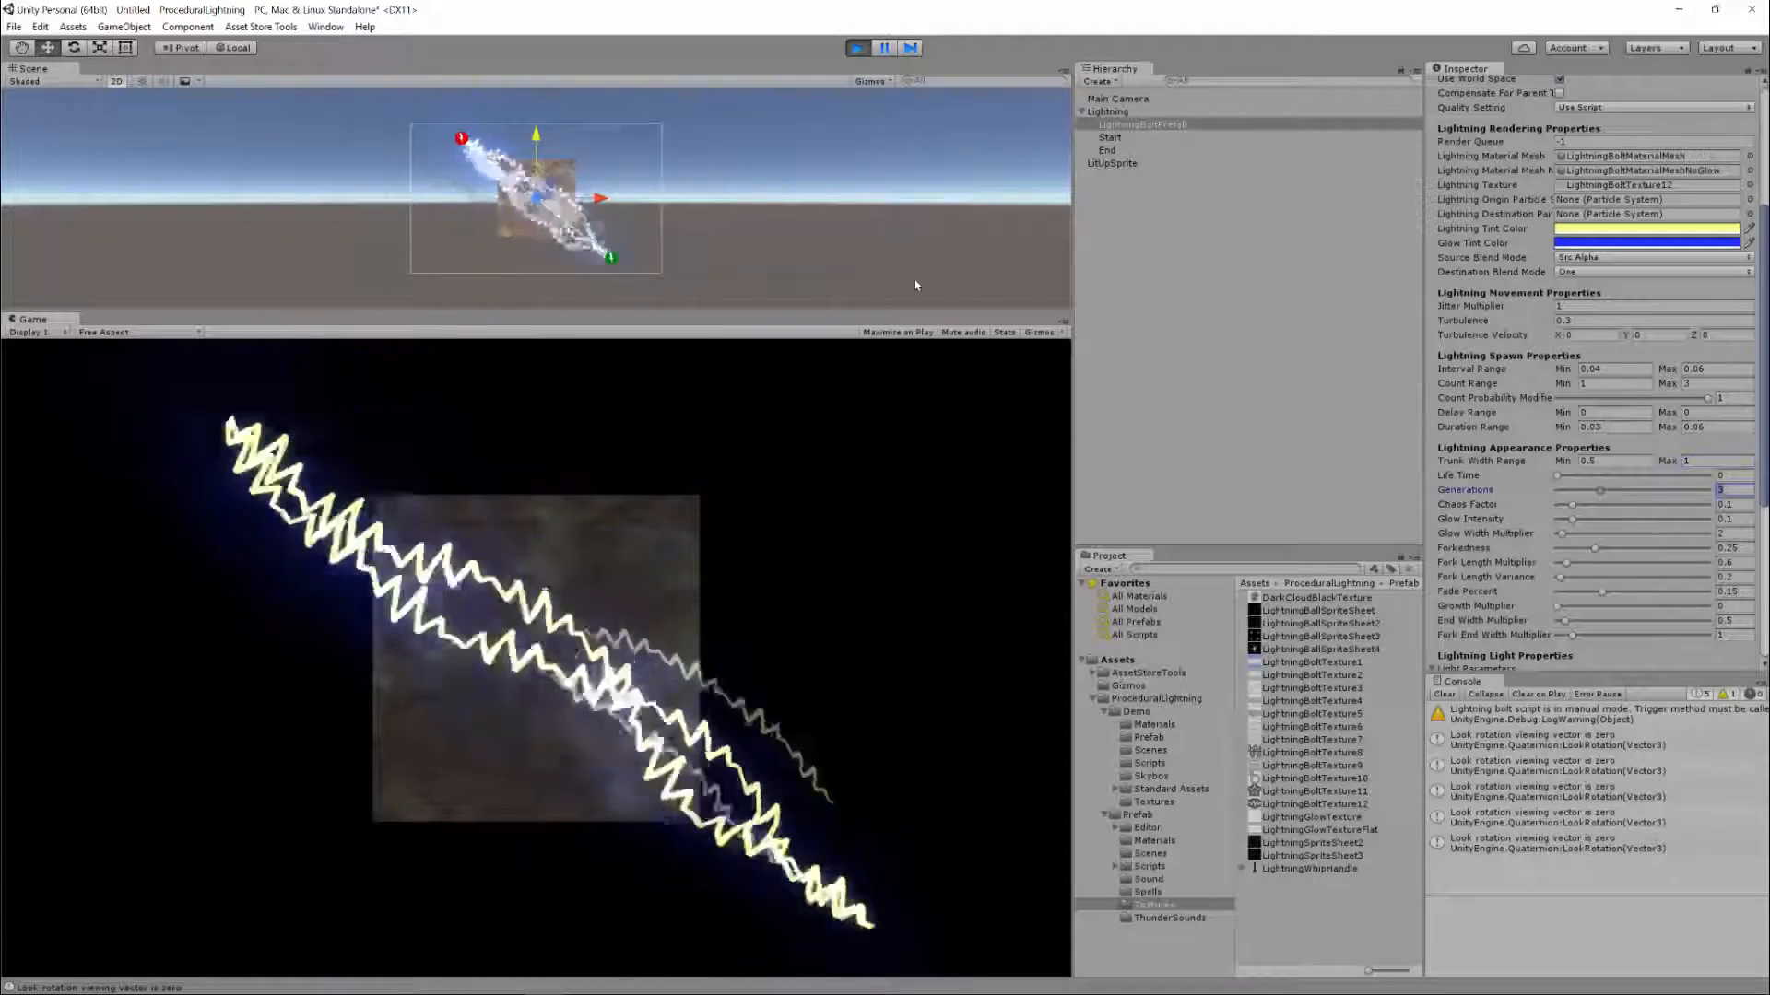
{"action": "left_click_drag", "start_coordinate": [1601, 491], "coordinate": [1712, 492]}
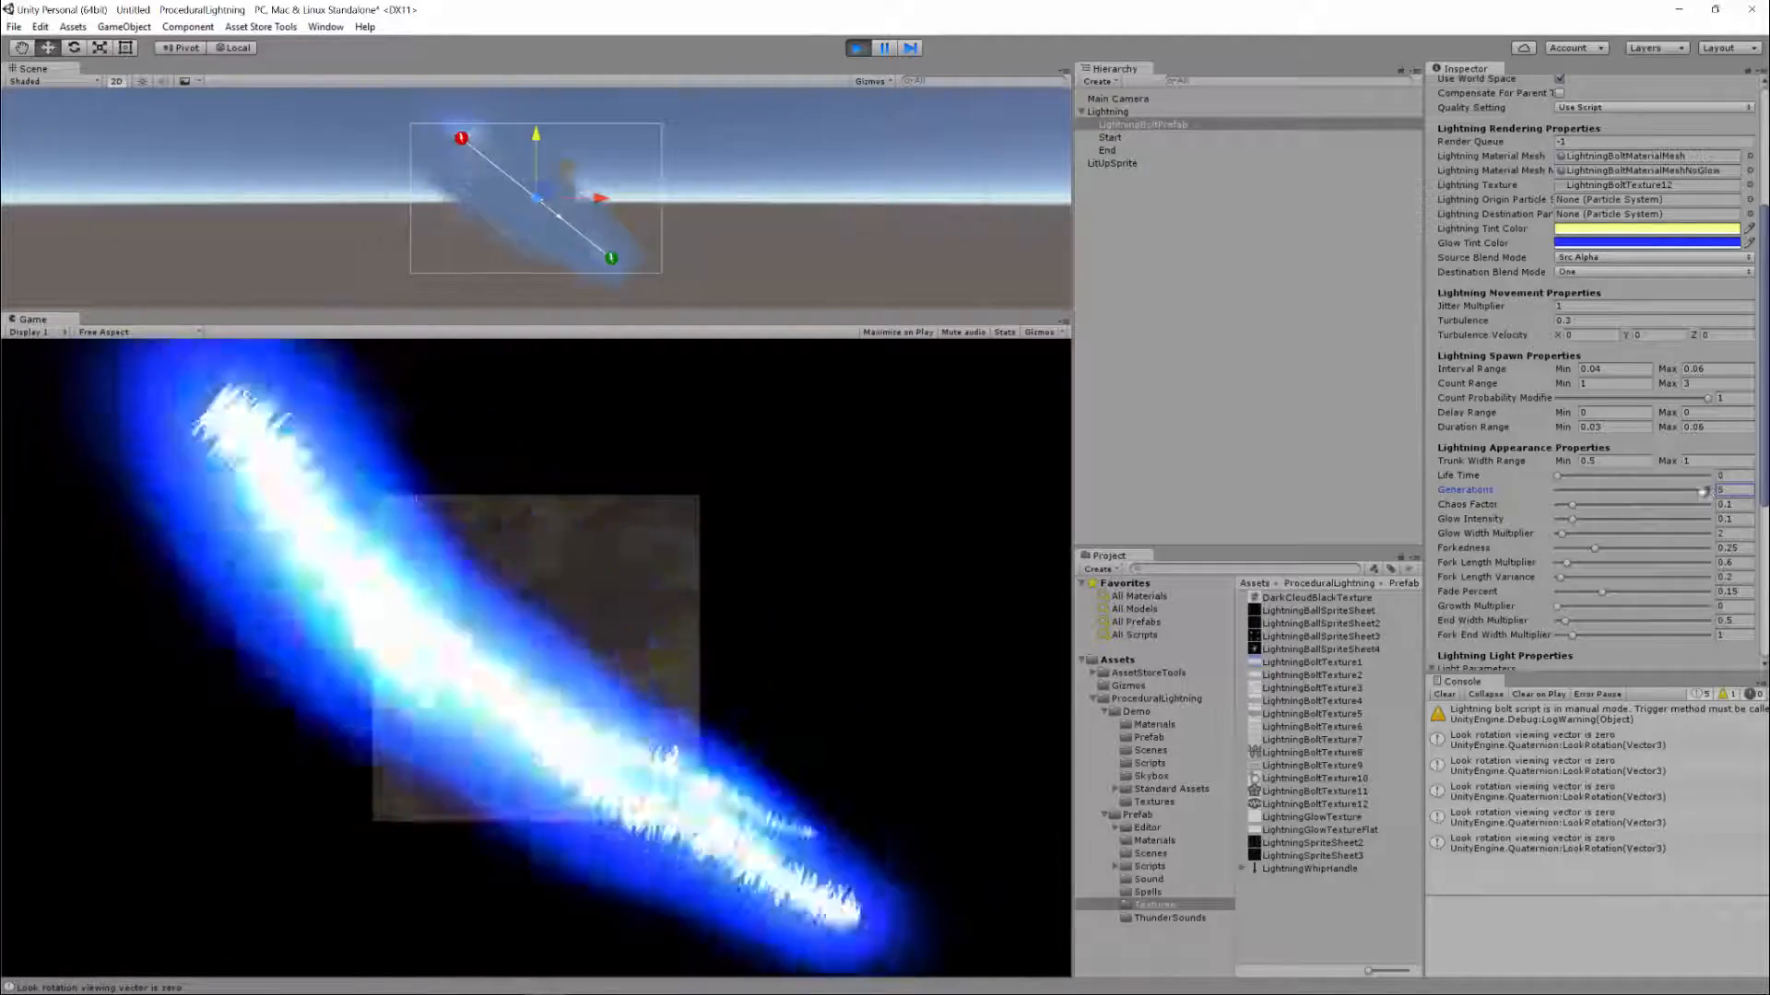
{"action": "left_click_drag", "start_coordinate": [1711, 491], "coordinate": [1555, 497]}
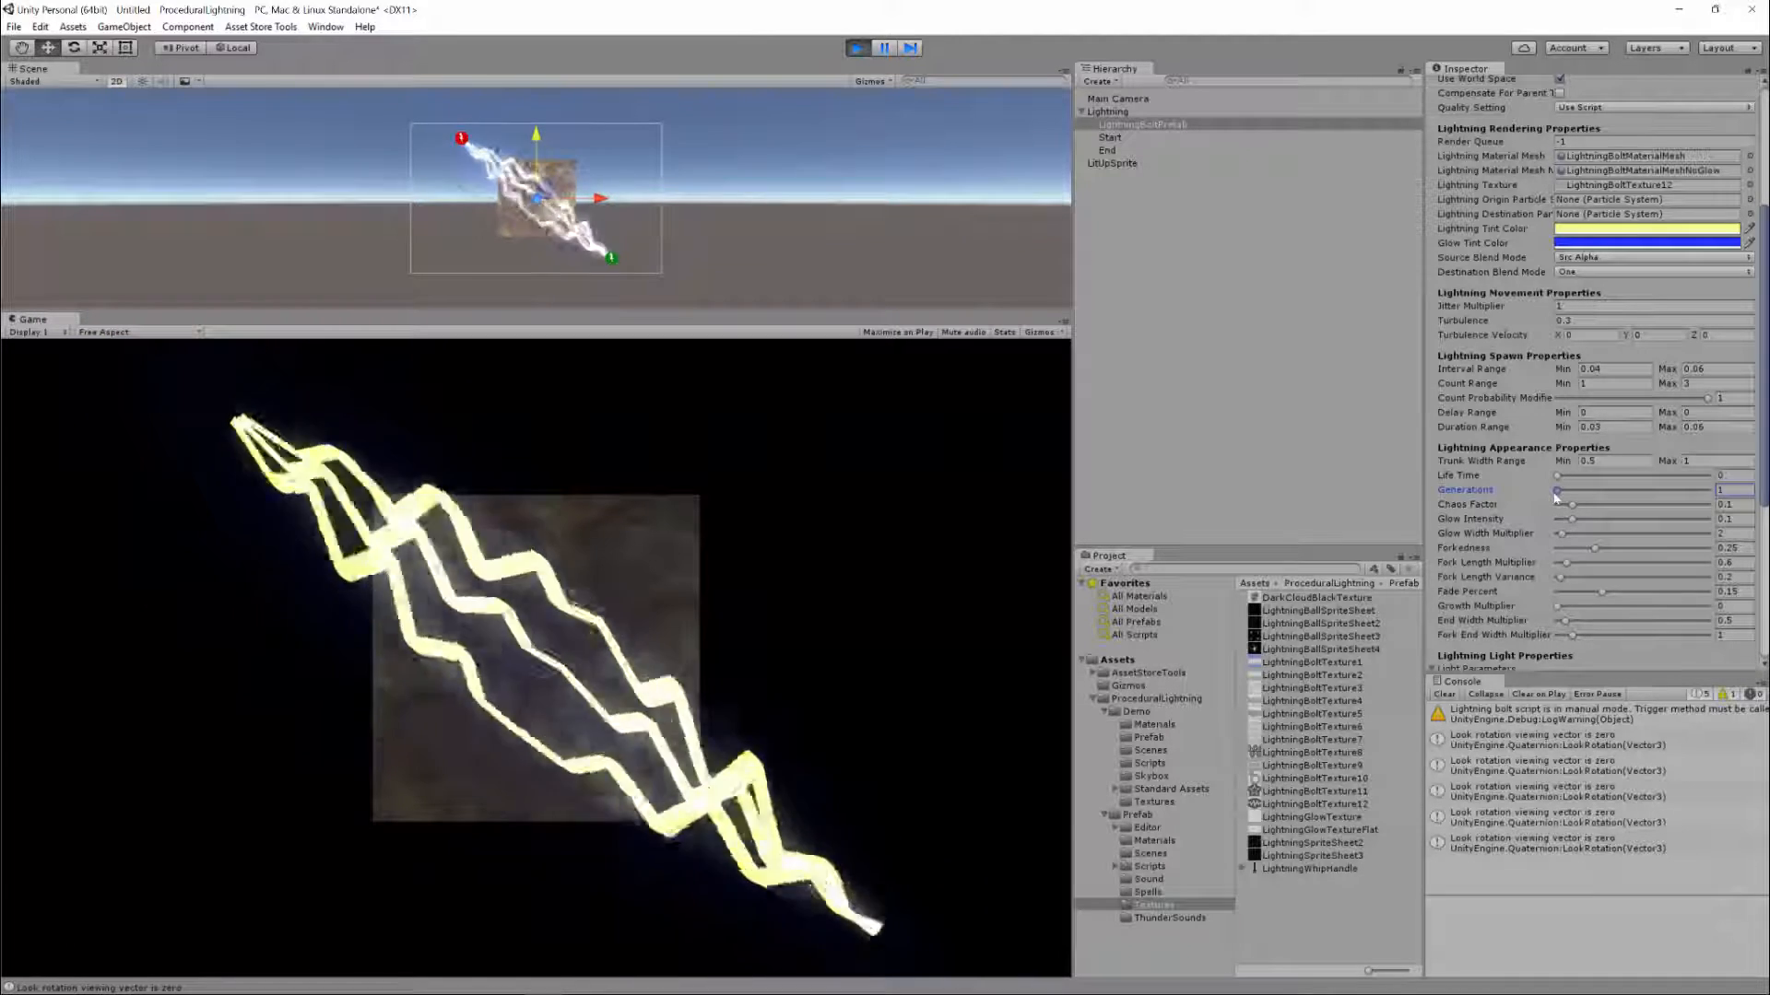
{"action": "left_click_drag", "start_coordinate": [1556, 495], "coordinate": [1602, 493]}
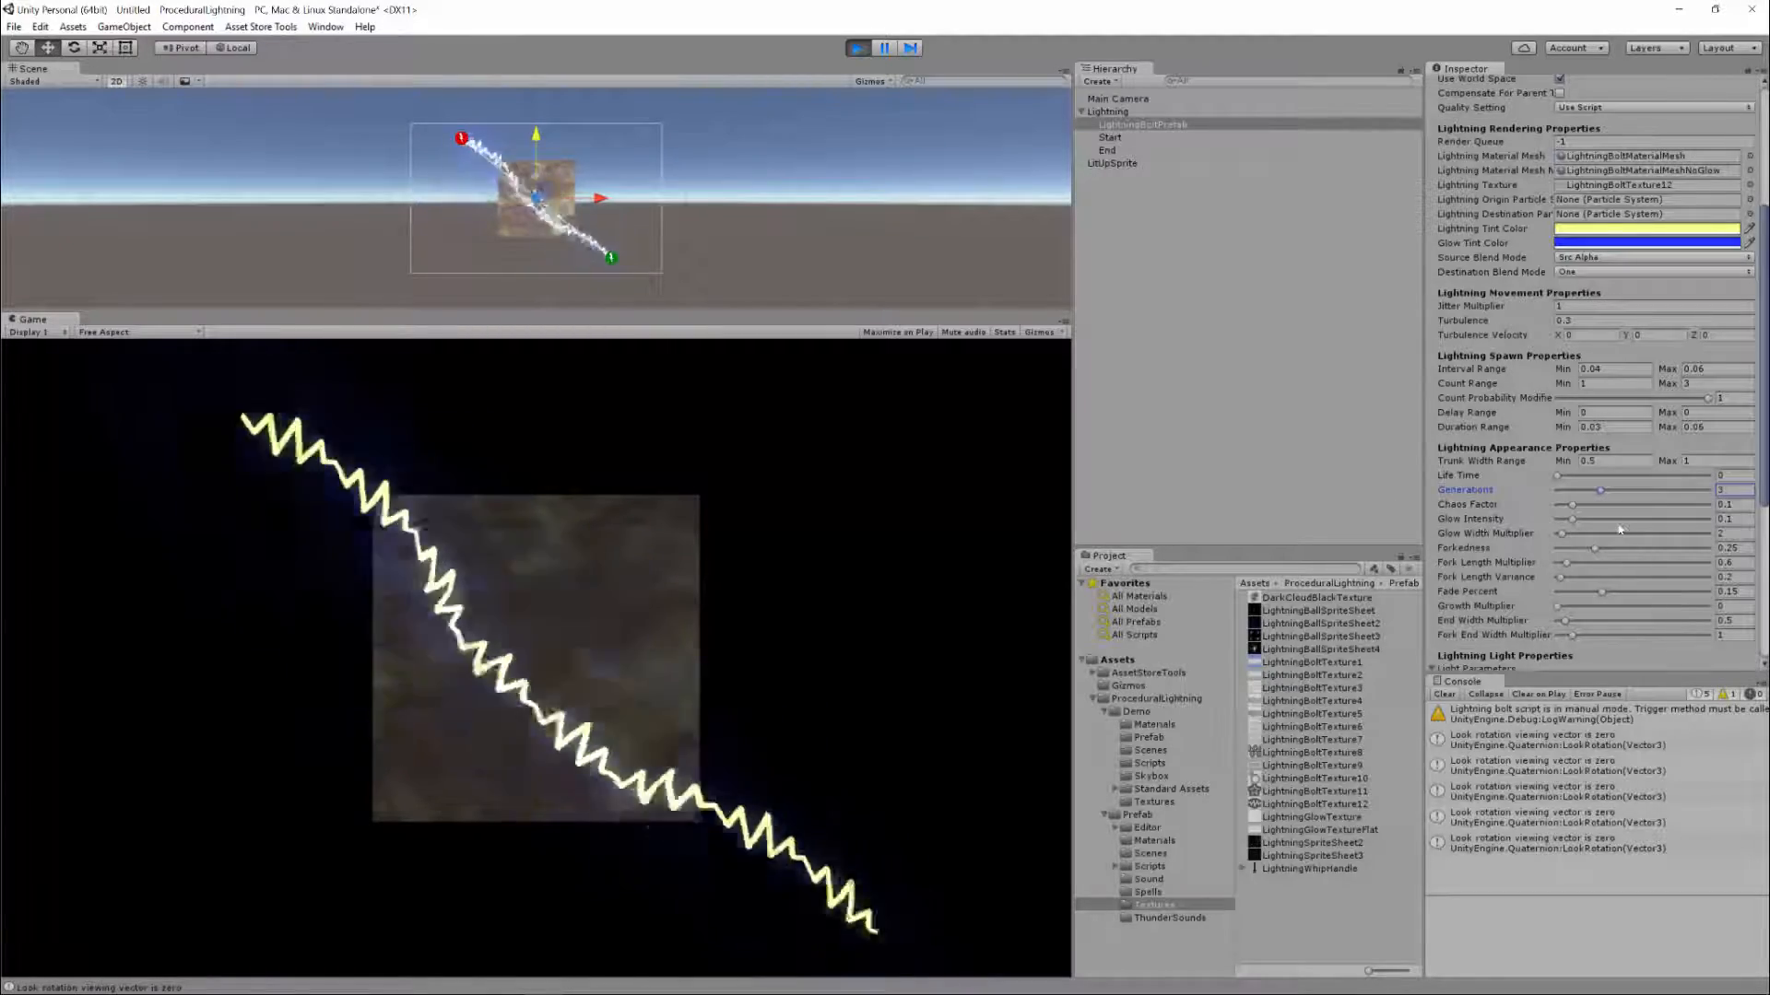
Increase the bolt's Chaos Factor and settle it at about 0.17
{"action": "left_click_drag", "start_coordinate": [1572, 505], "coordinate": [1596, 505]}
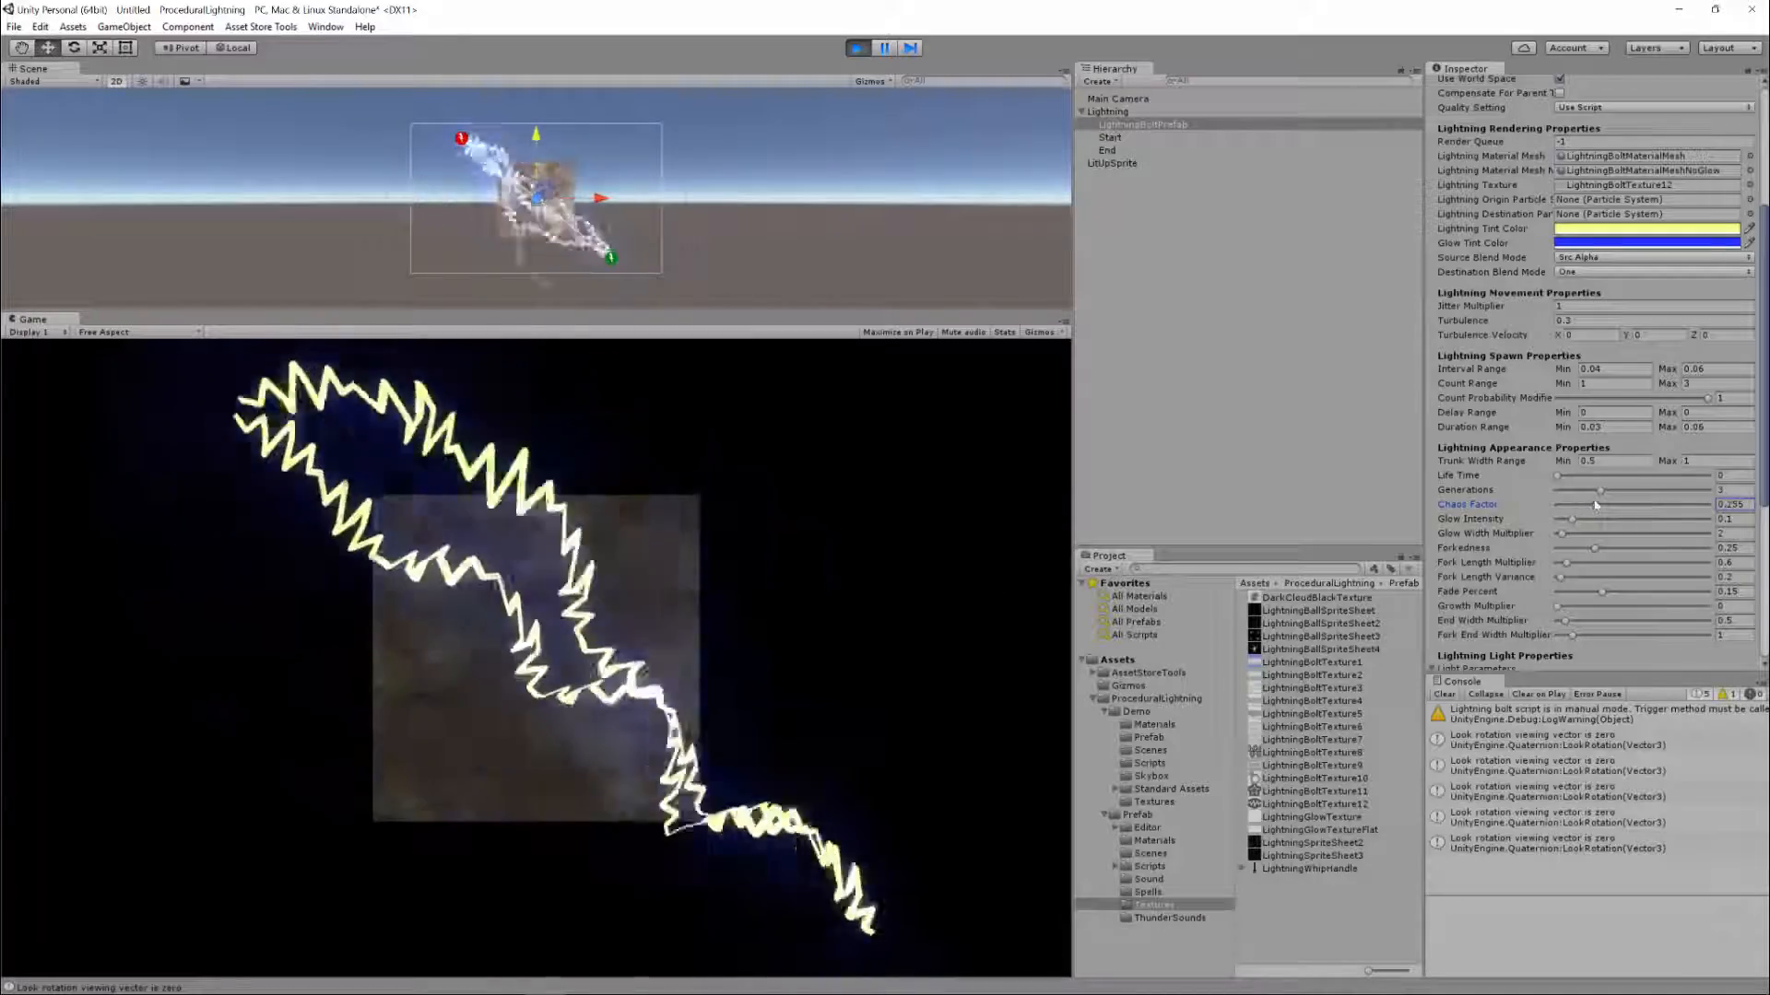
{"action": "left_click_drag", "start_coordinate": [1596, 505], "coordinate": [1583, 507]}
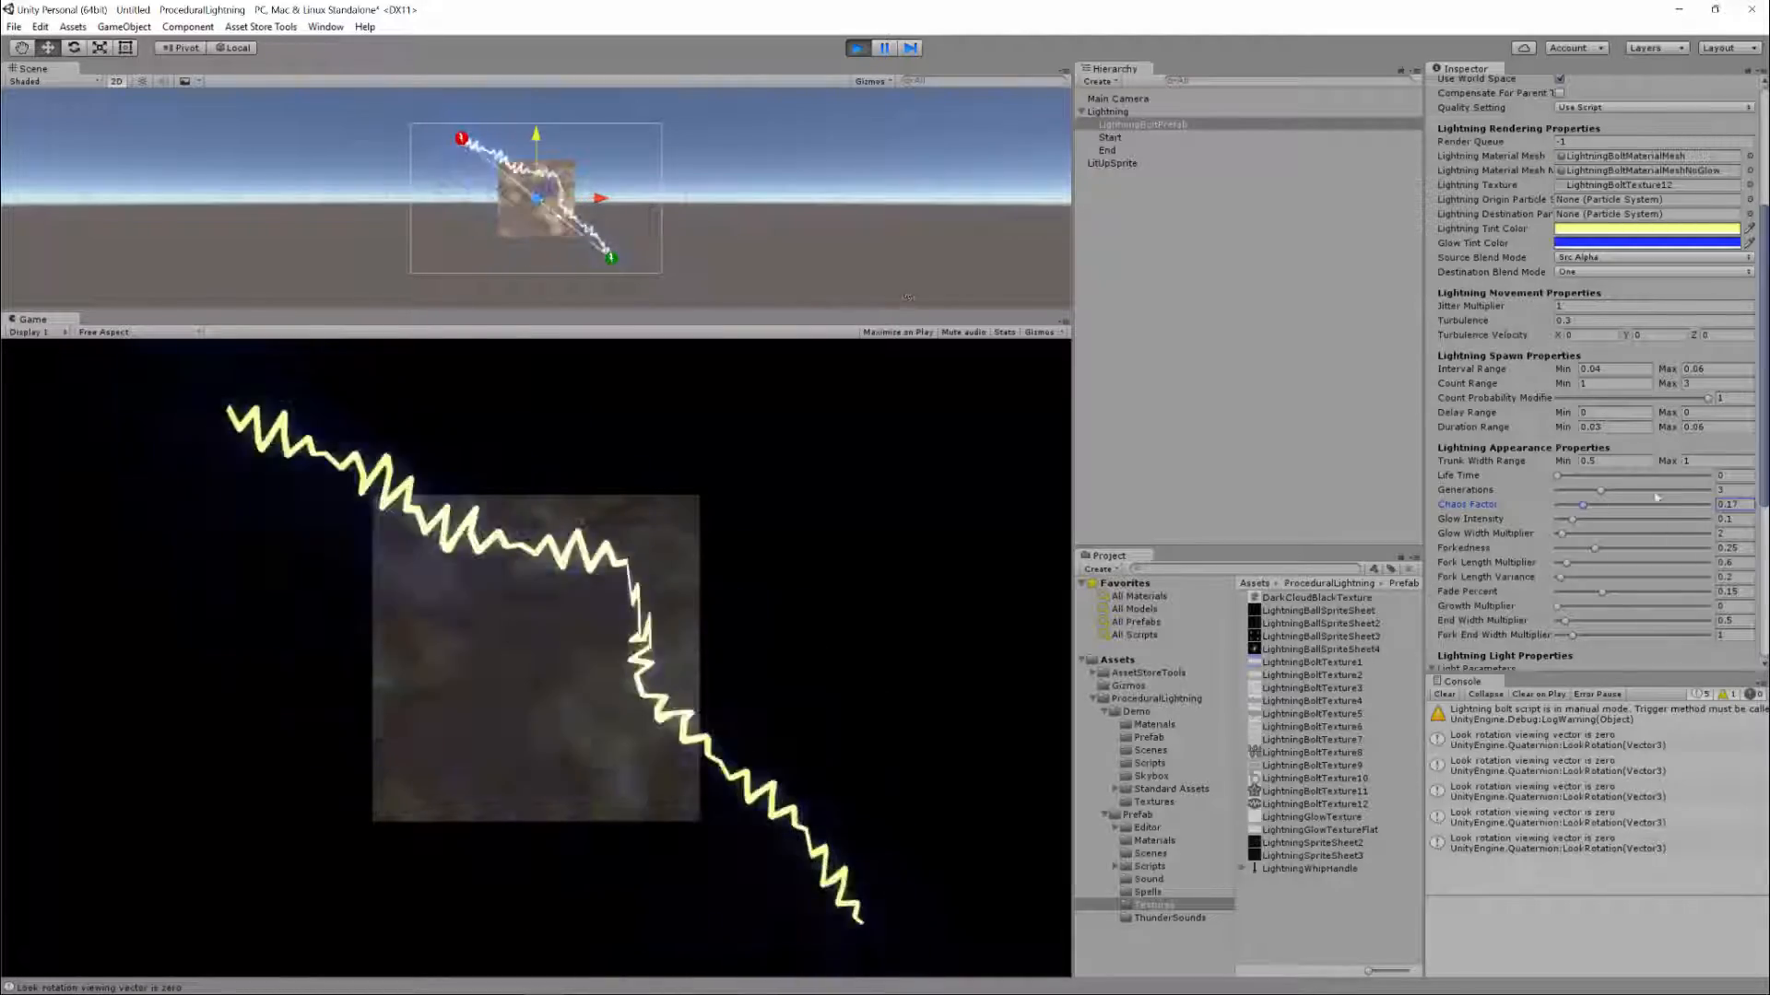
Try the bolt's maximum Glow Intensity with a narrower glow, and settle at Glow Intensity 0.234 and Glow Width Multiplier 1.3
{"action": "left_click_drag", "start_coordinate": [1571, 519], "coordinate": [1760, 522]}
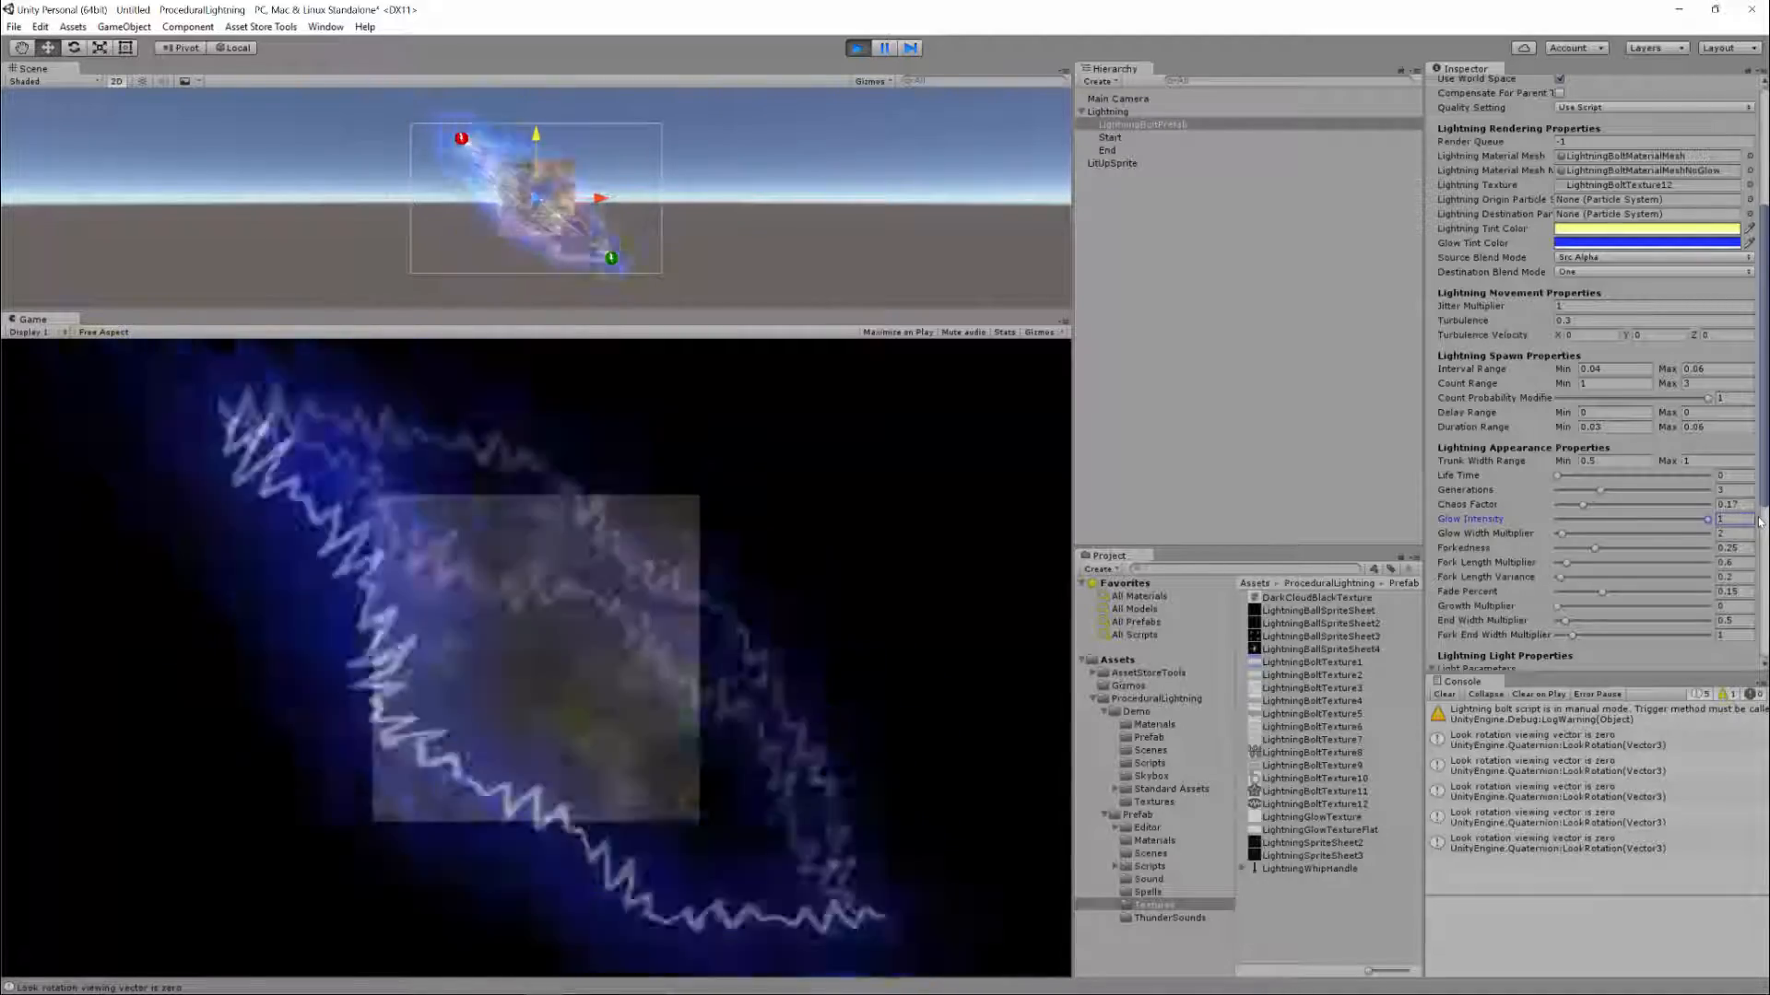
{"action": "mouse_move", "coordinate": [1562, 534]}
{"action": "left_mouse_down"}
{"action": "mouse_move", "coordinate": [1615, 535]}
{"action": "mouse_move", "coordinate": [1557, 543]}
{"action": "left_mouse_up"}
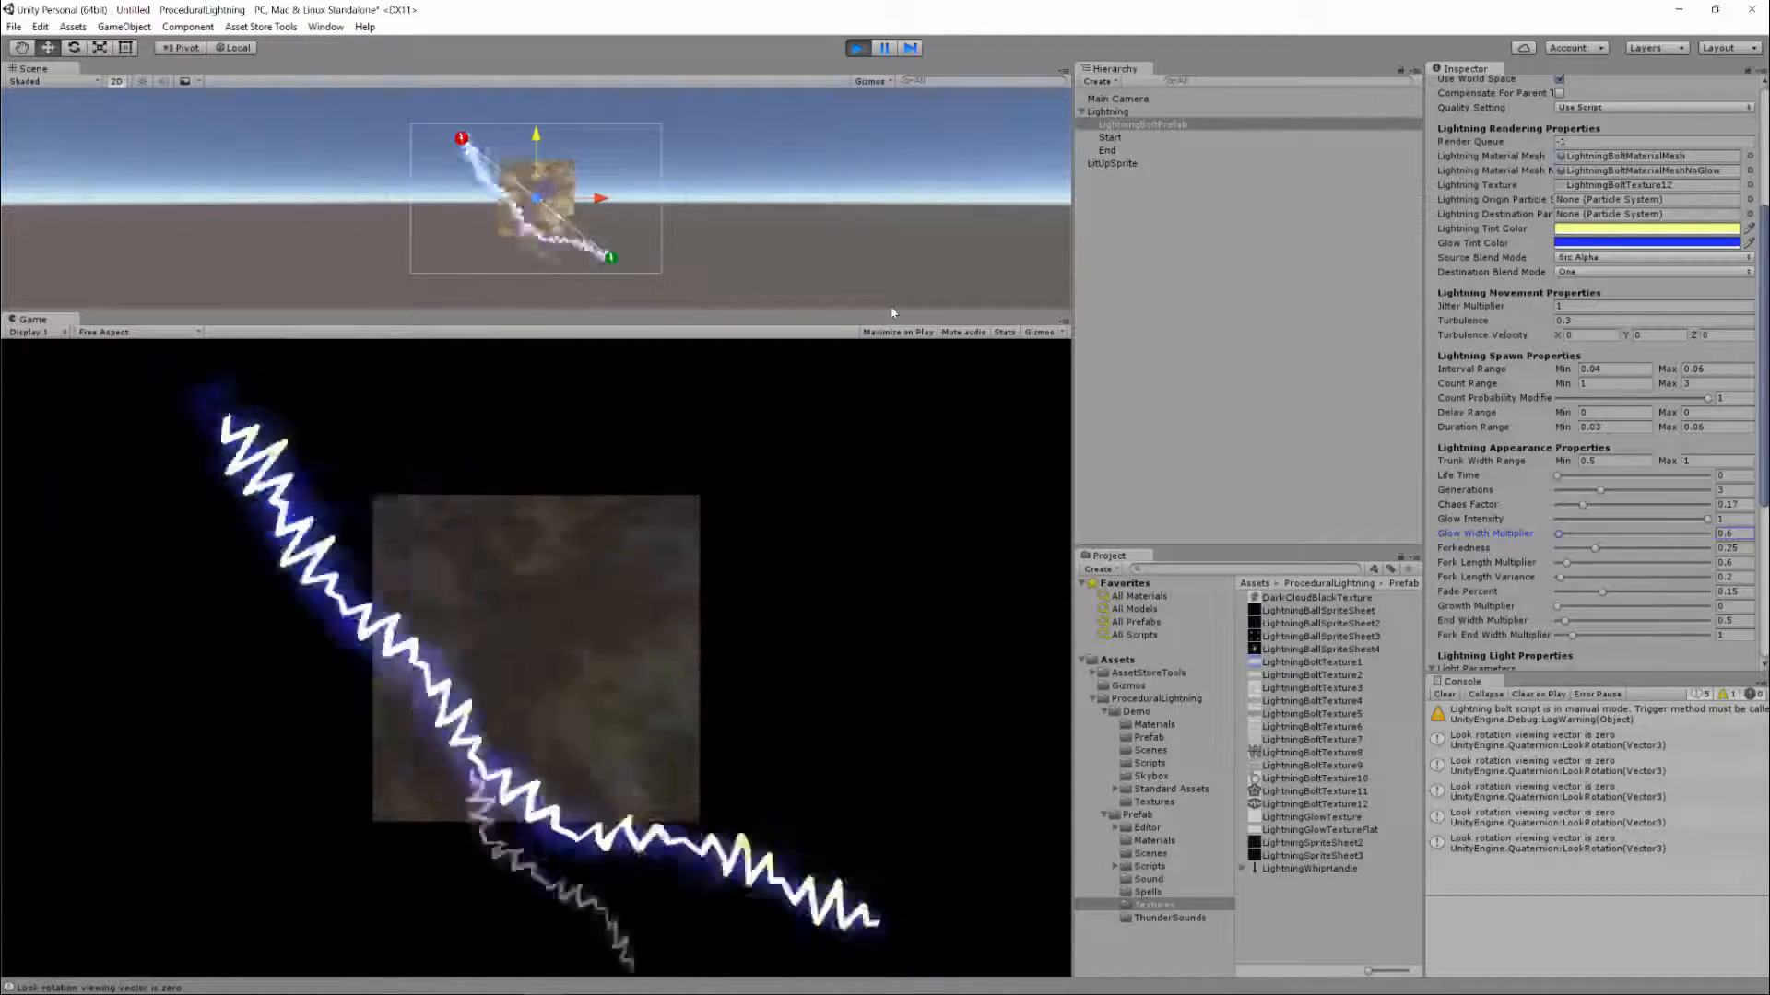
{"action": "left_click_drag", "start_coordinate": [1706, 520], "coordinate": [1604, 520]}
{"action": "left_click", "coordinate": [1563, 534]}
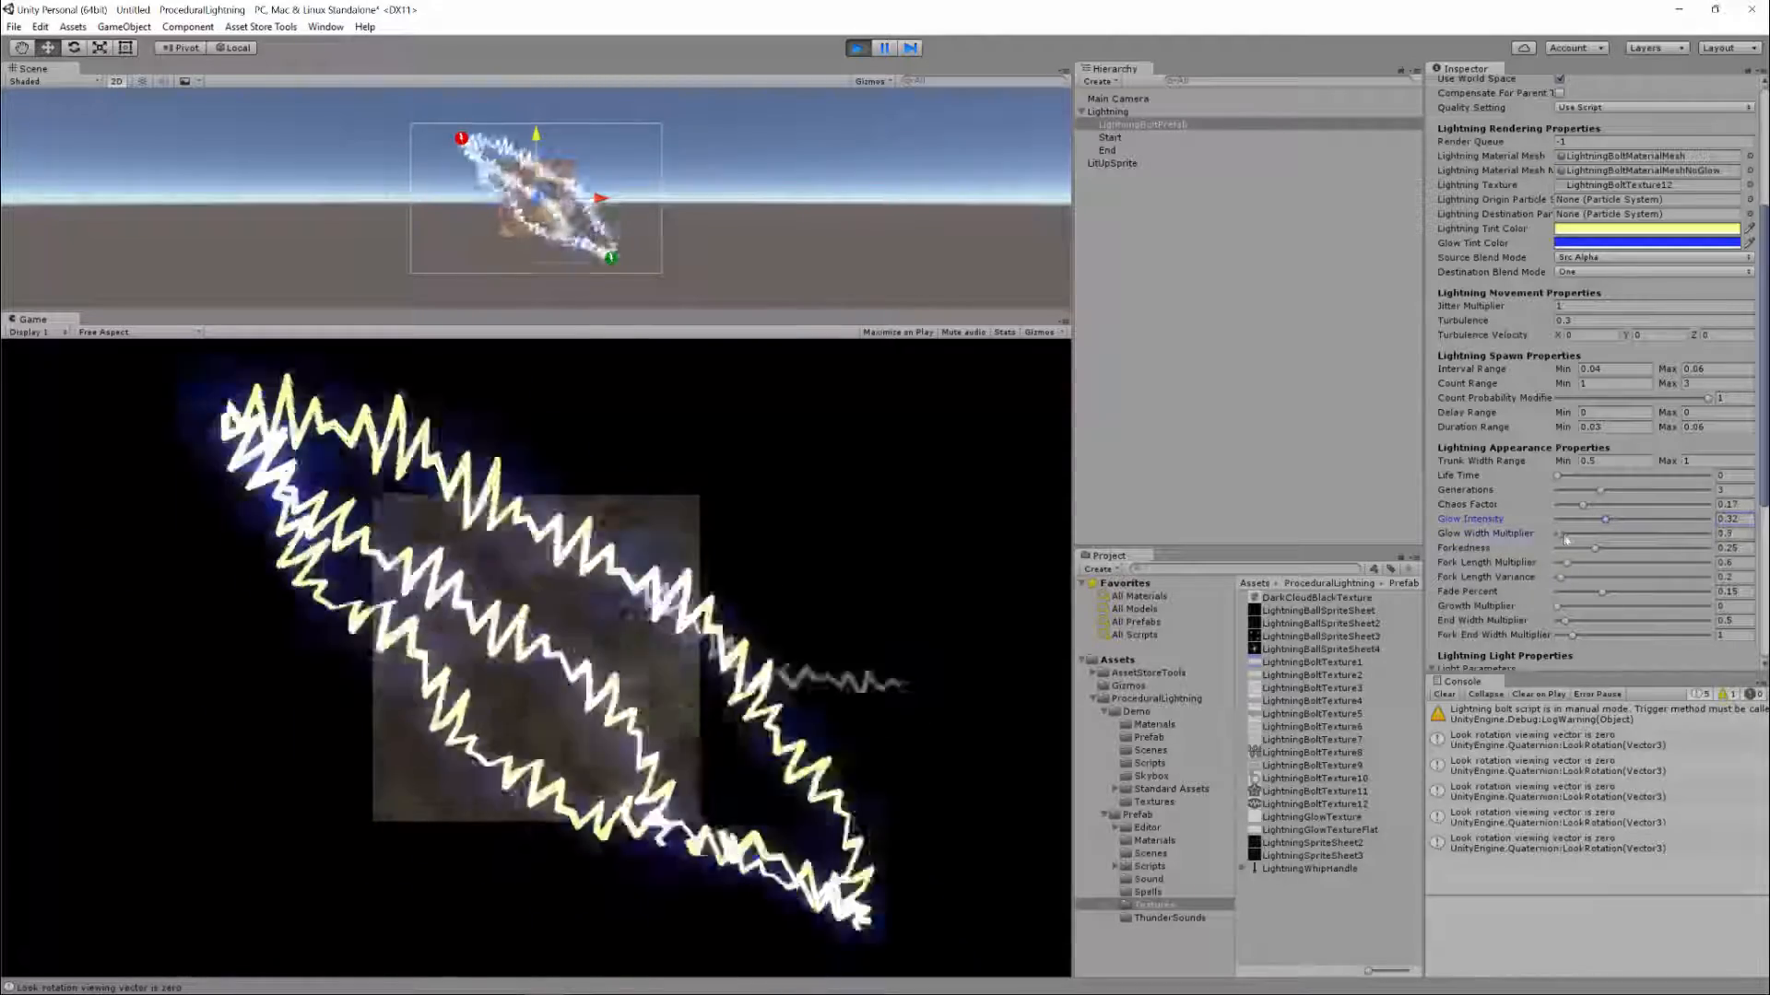
{"action": "left_click_drag", "start_coordinate": [1562, 535], "coordinate": [1561, 536]}
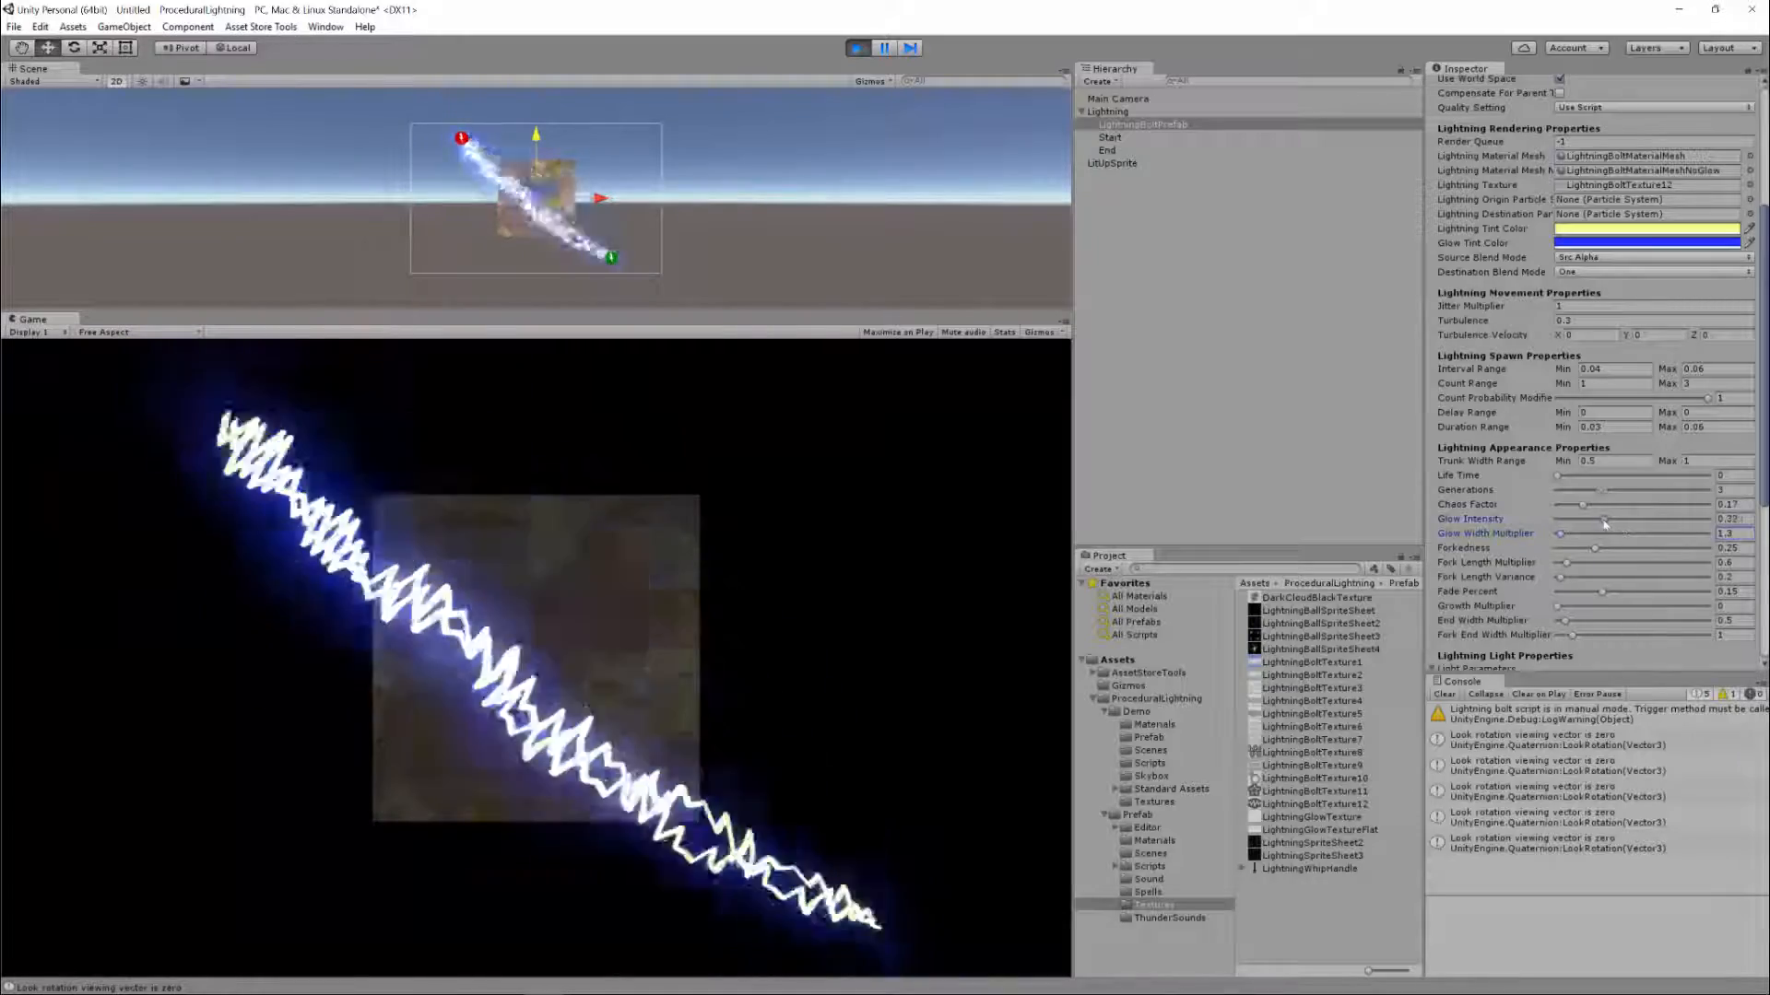
{"action": "left_click_drag", "start_coordinate": [1598, 519], "coordinate": [1594, 520]}
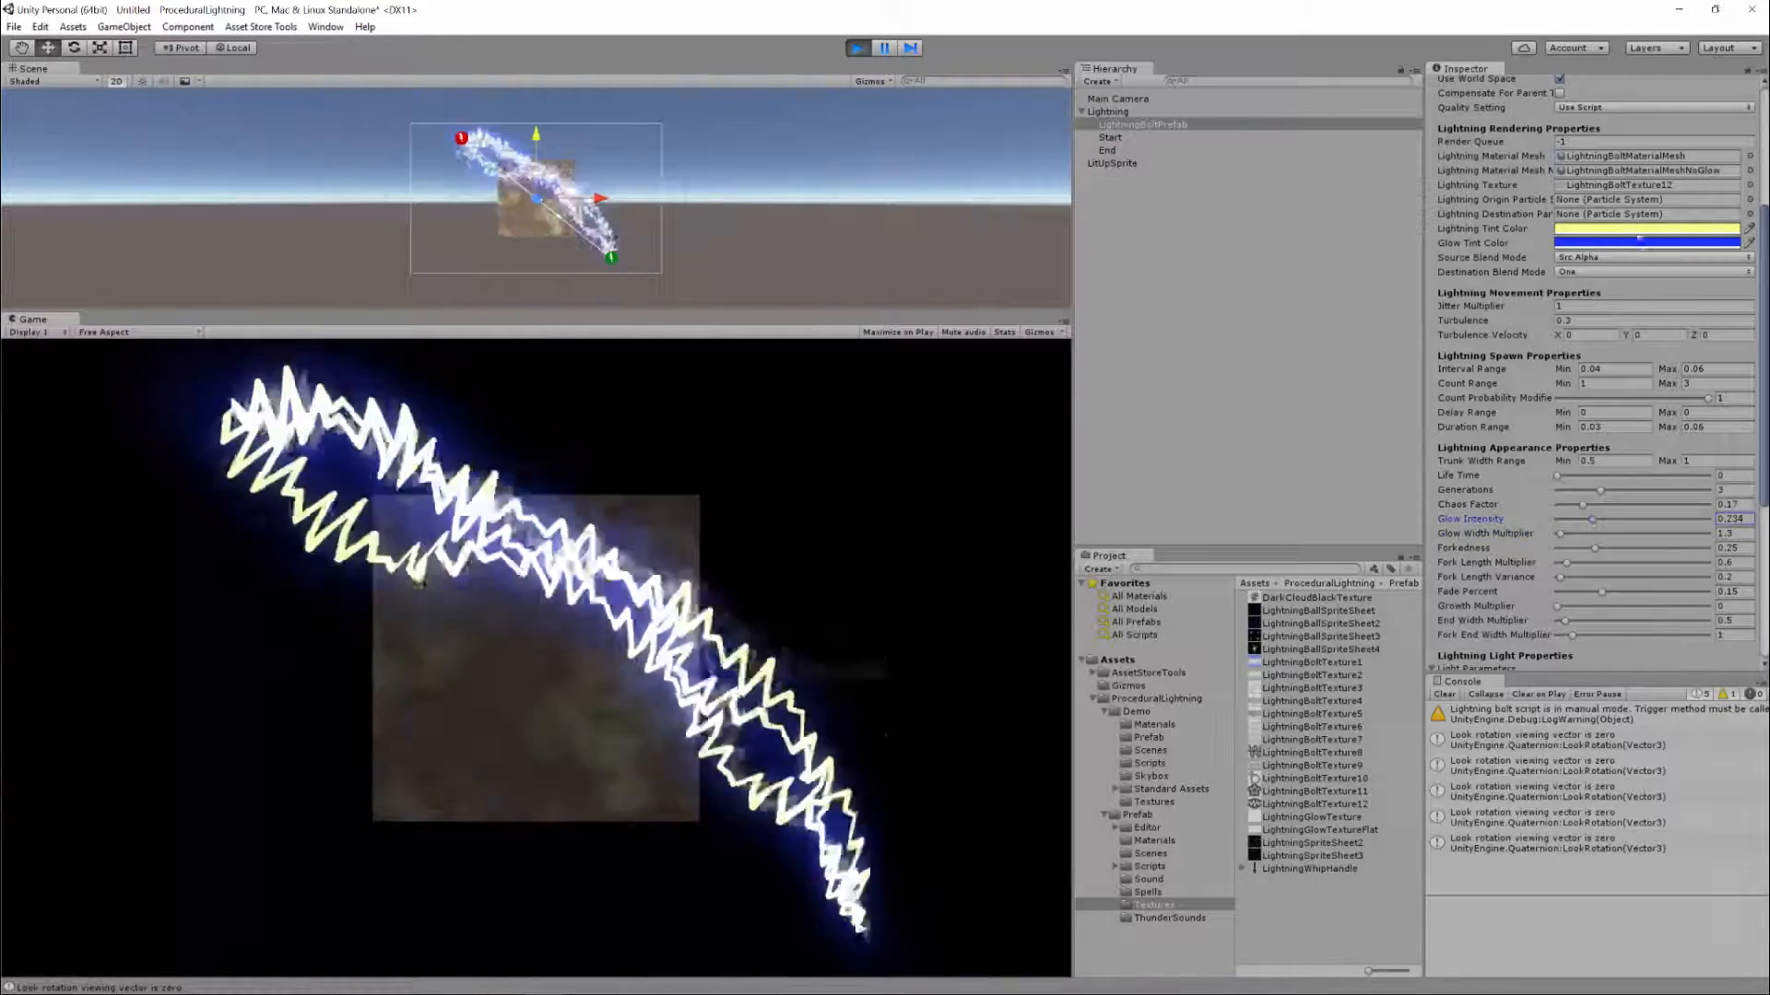
Change the bolt's Glow Tint Color to a light red
{"action": "left_click", "coordinate": [1622, 244]}
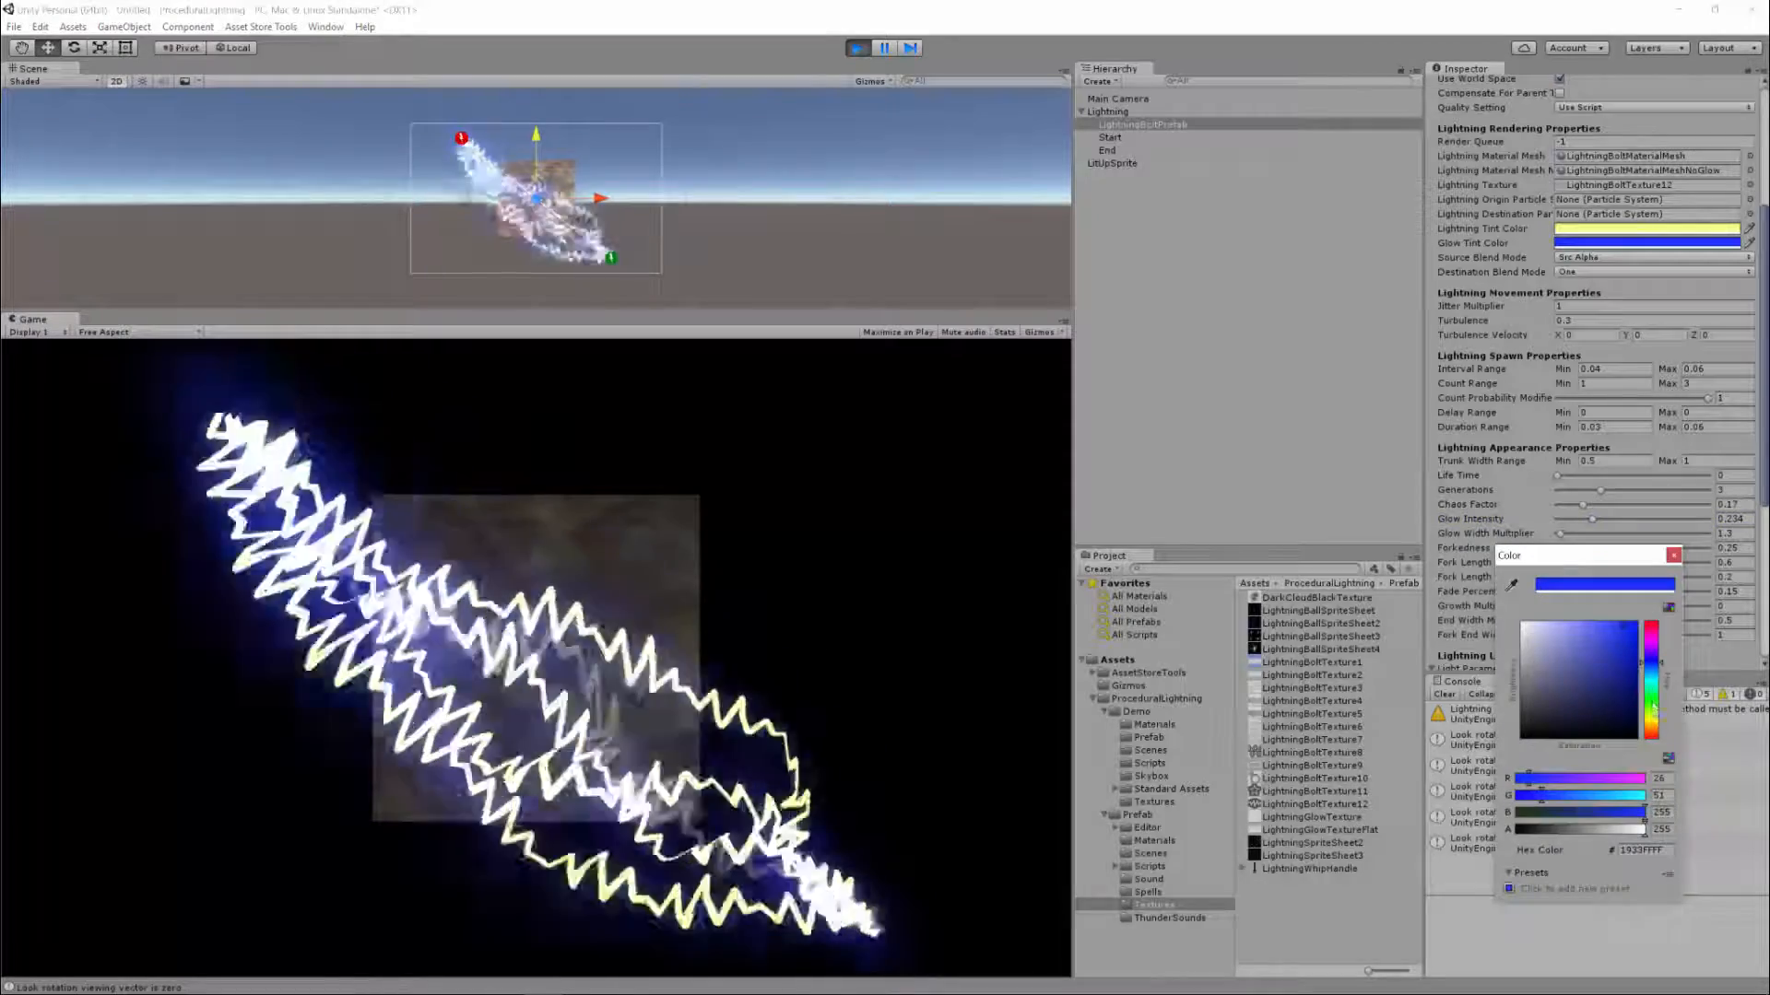
{"action": "mouse_move", "coordinate": [1654, 705]}
{"action": "left_mouse_down"}
{"action": "mouse_move", "coordinate": [1656, 747]}
{"action": "mouse_move", "coordinate": [1569, 626]}
{"action": "left_mouse_up"}
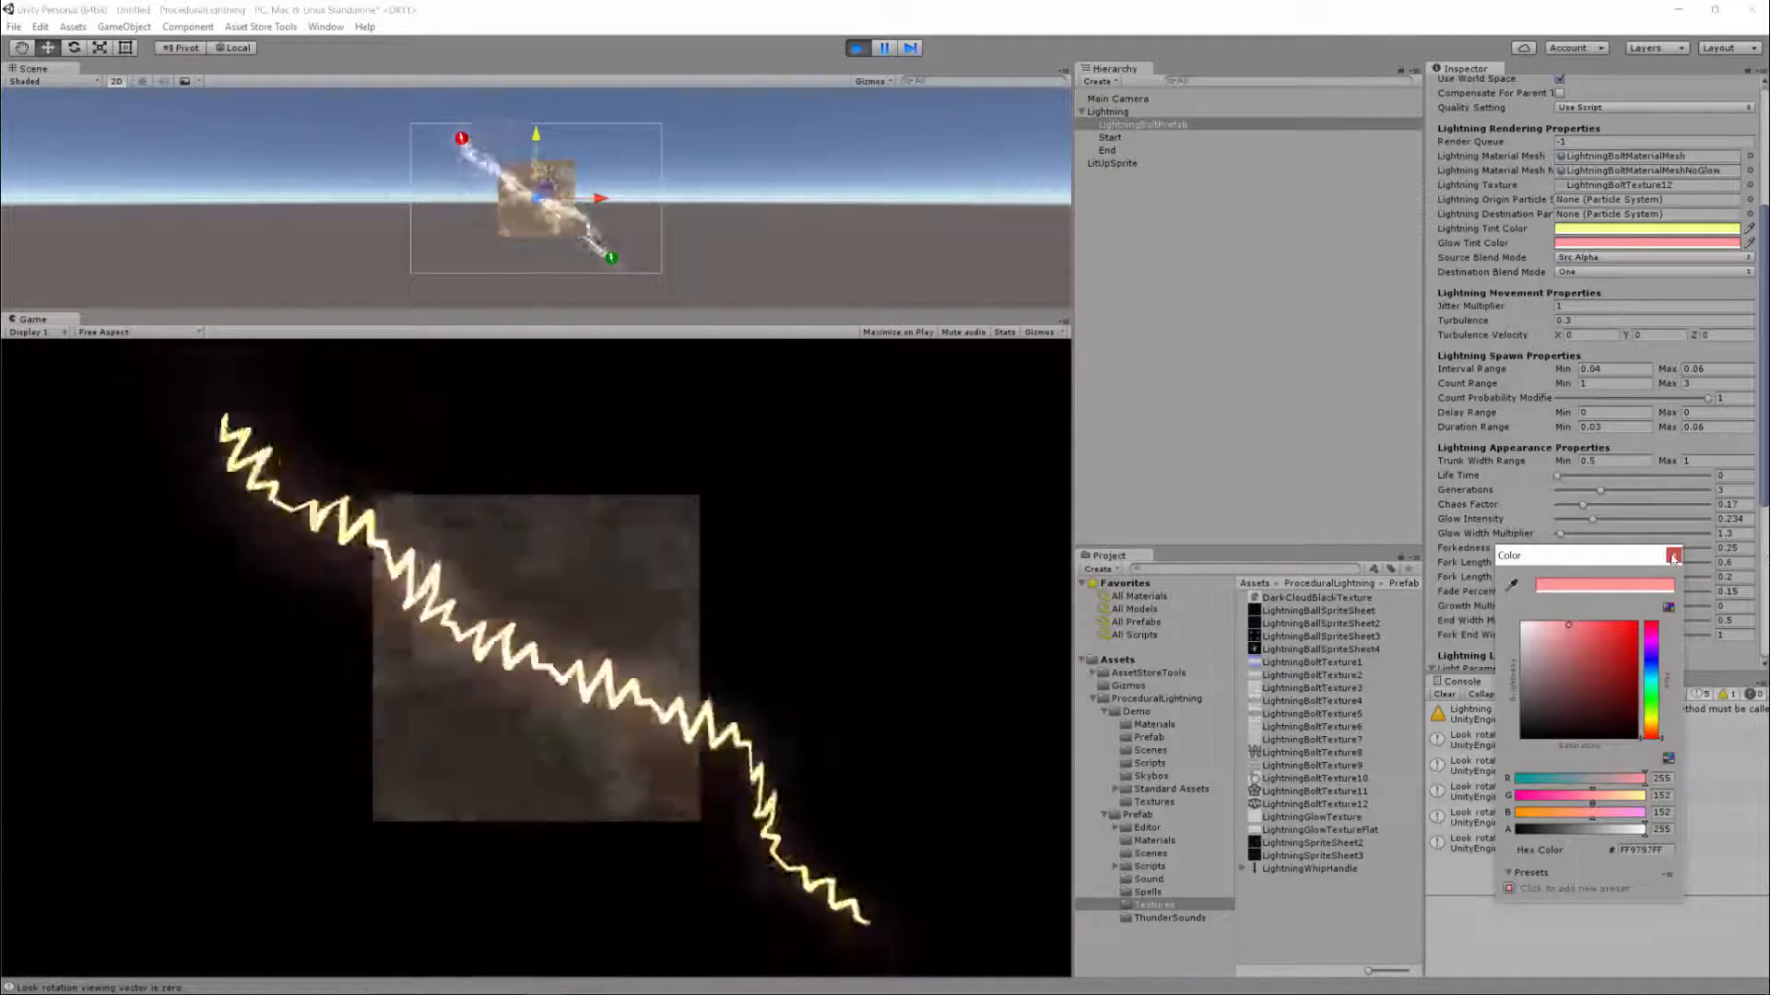
{"action": "left_click", "coordinate": [1673, 556]}
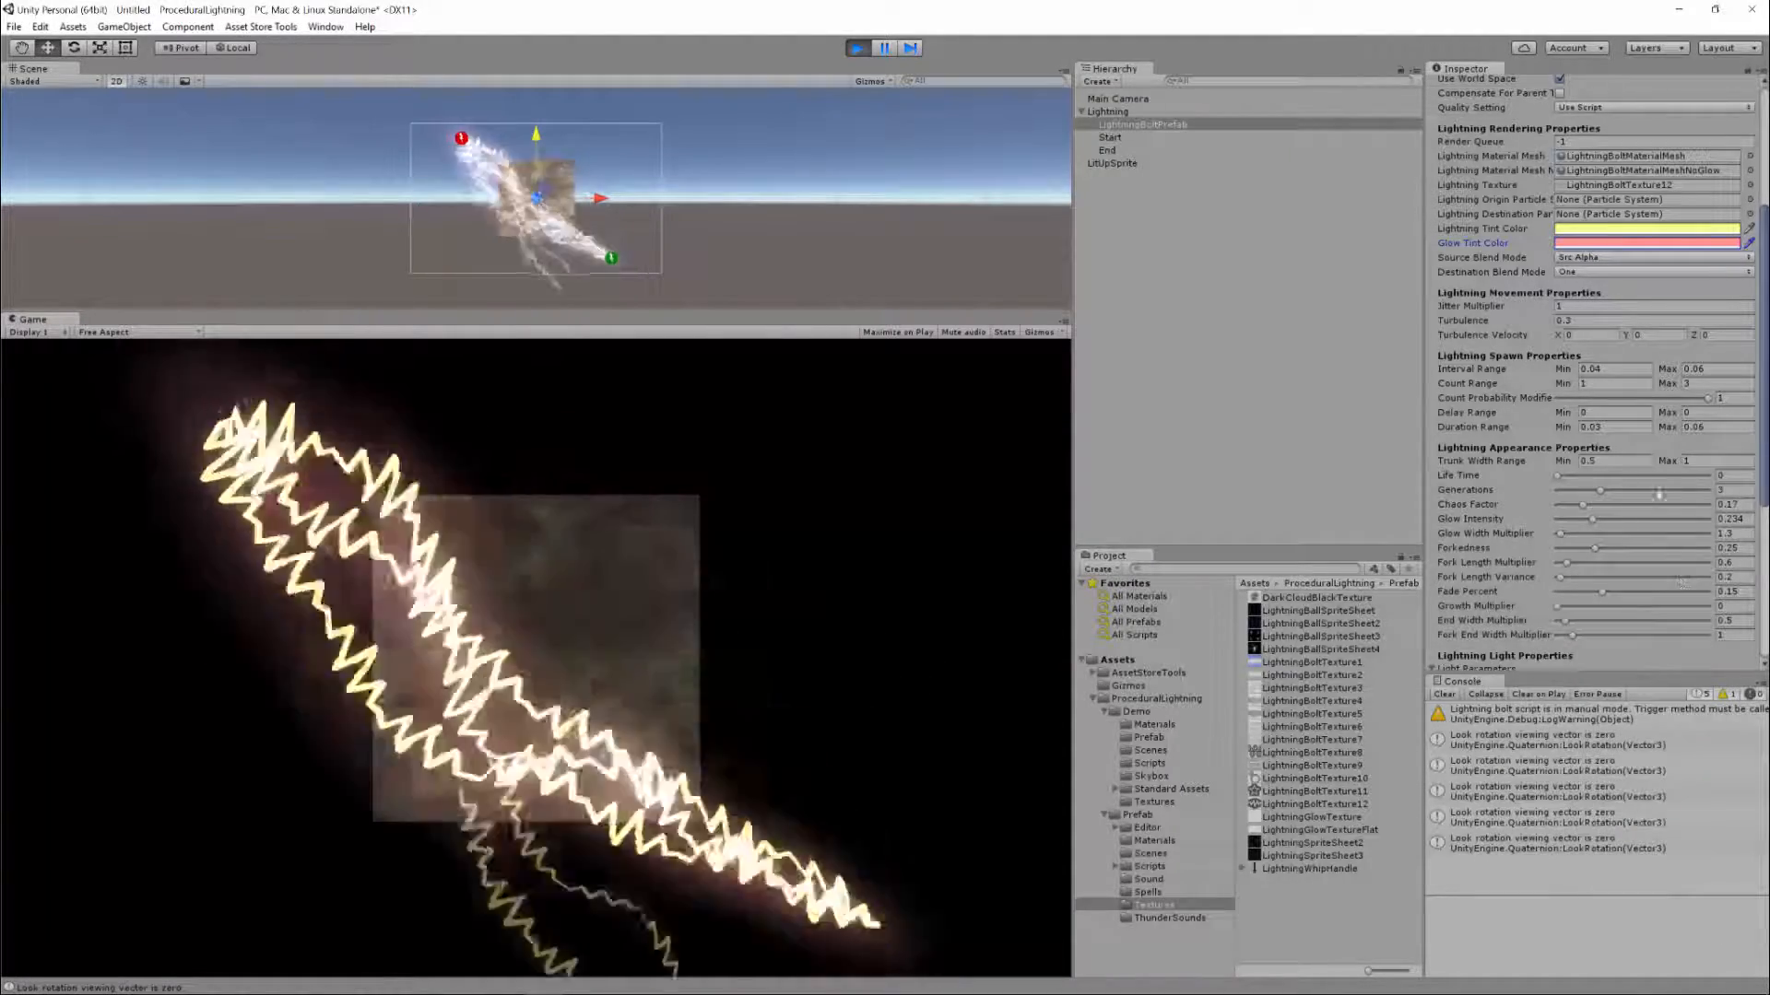
Set the bolt's Glow Width Multiplier to 2 and lower its Glow Intensity to about 0.089
{"action": "left_click", "coordinate": [1726, 534]}
{"action": "type", "text": "2"}
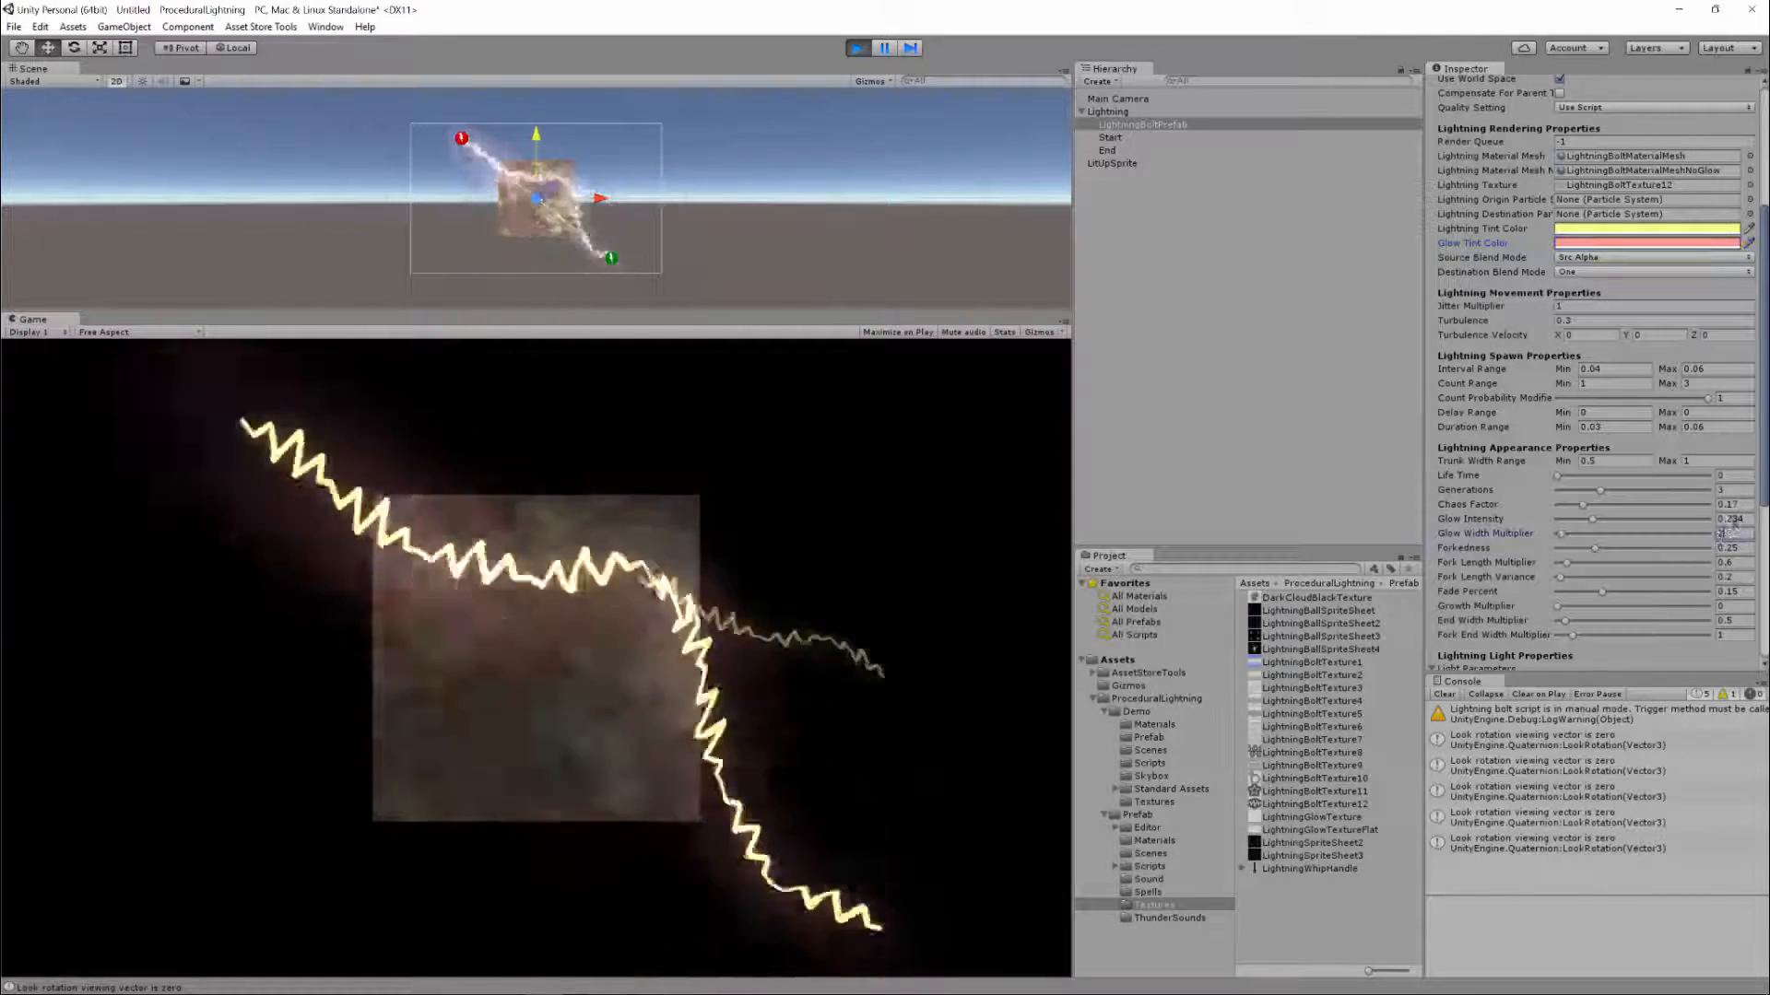
{"action": "left_click_drag", "start_coordinate": [1592, 519], "coordinate": [1574, 523]}
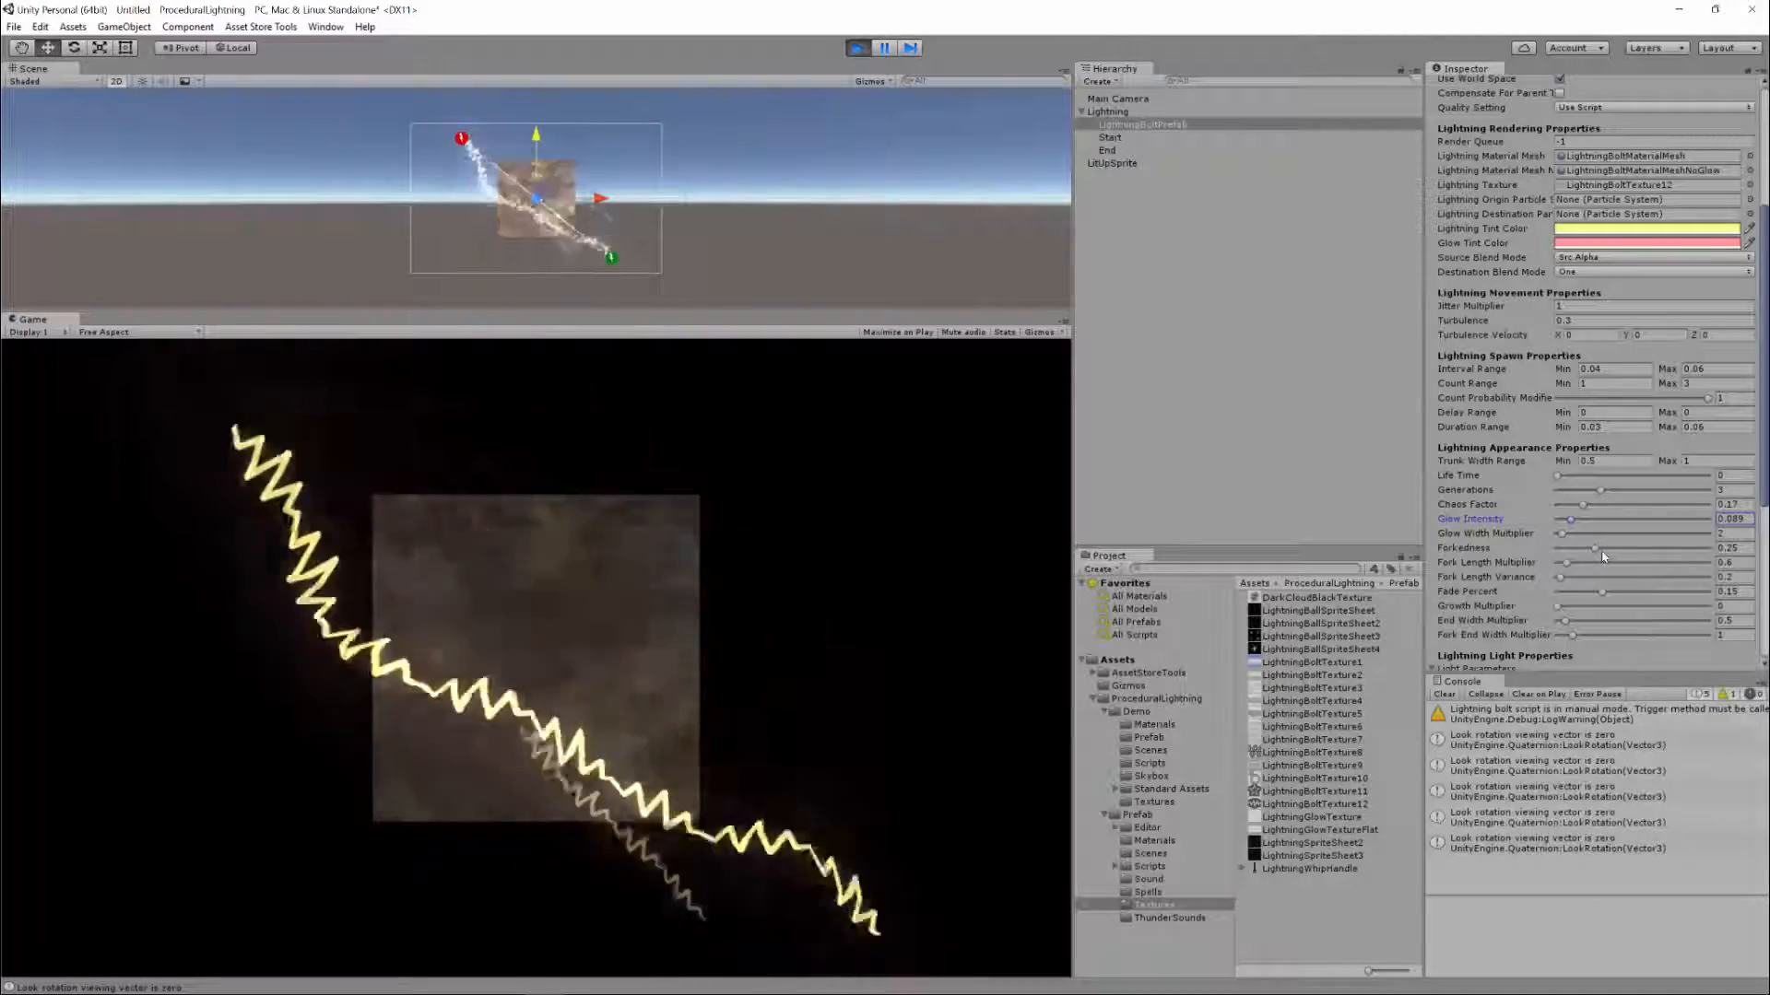
Try Forkedness at 1 and settle it at about 0.566, and try a Fork Length Variance of 1.43 before restoring 0.2
{"action": "left_click_drag", "start_coordinate": [1596, 551], "coordinate": [1733, 545]}
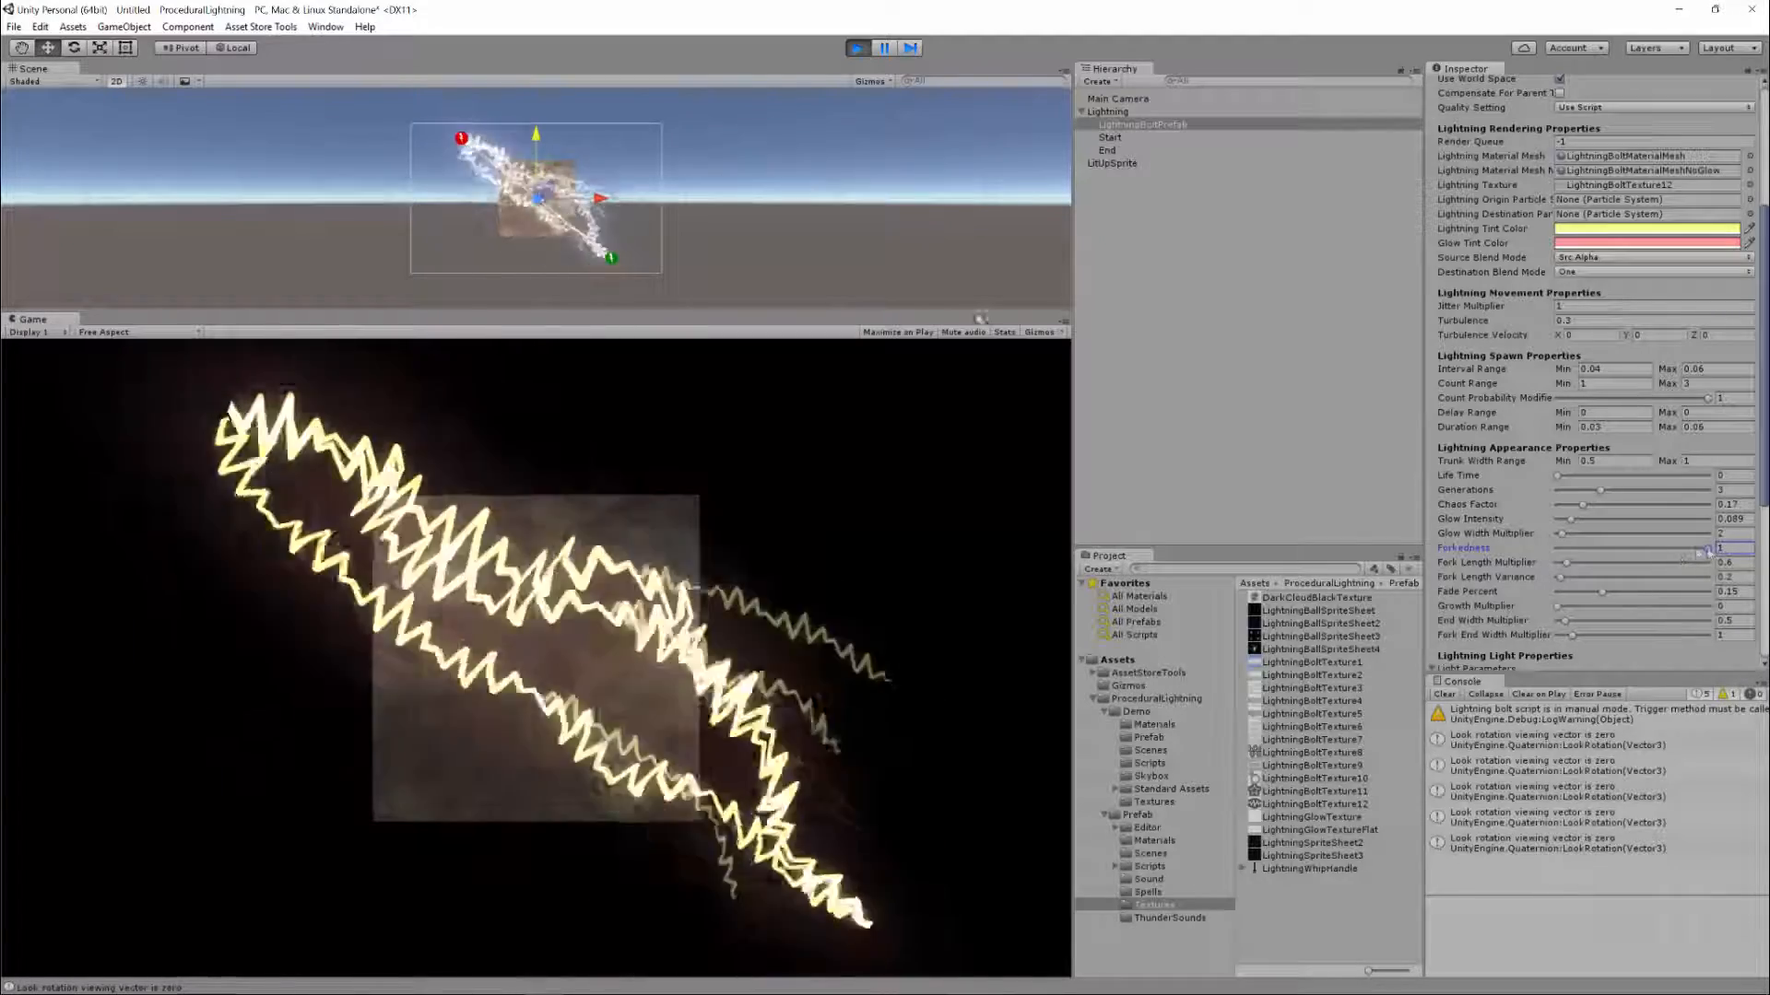
{"action": "left_click_drag", "start_coordinate": [1708, 551], "coordinate": [1579, 532]}
{"action": "scroll", "coordinate": [1642, 550], "scroll_direction": "down", "scroll_amount": 2}
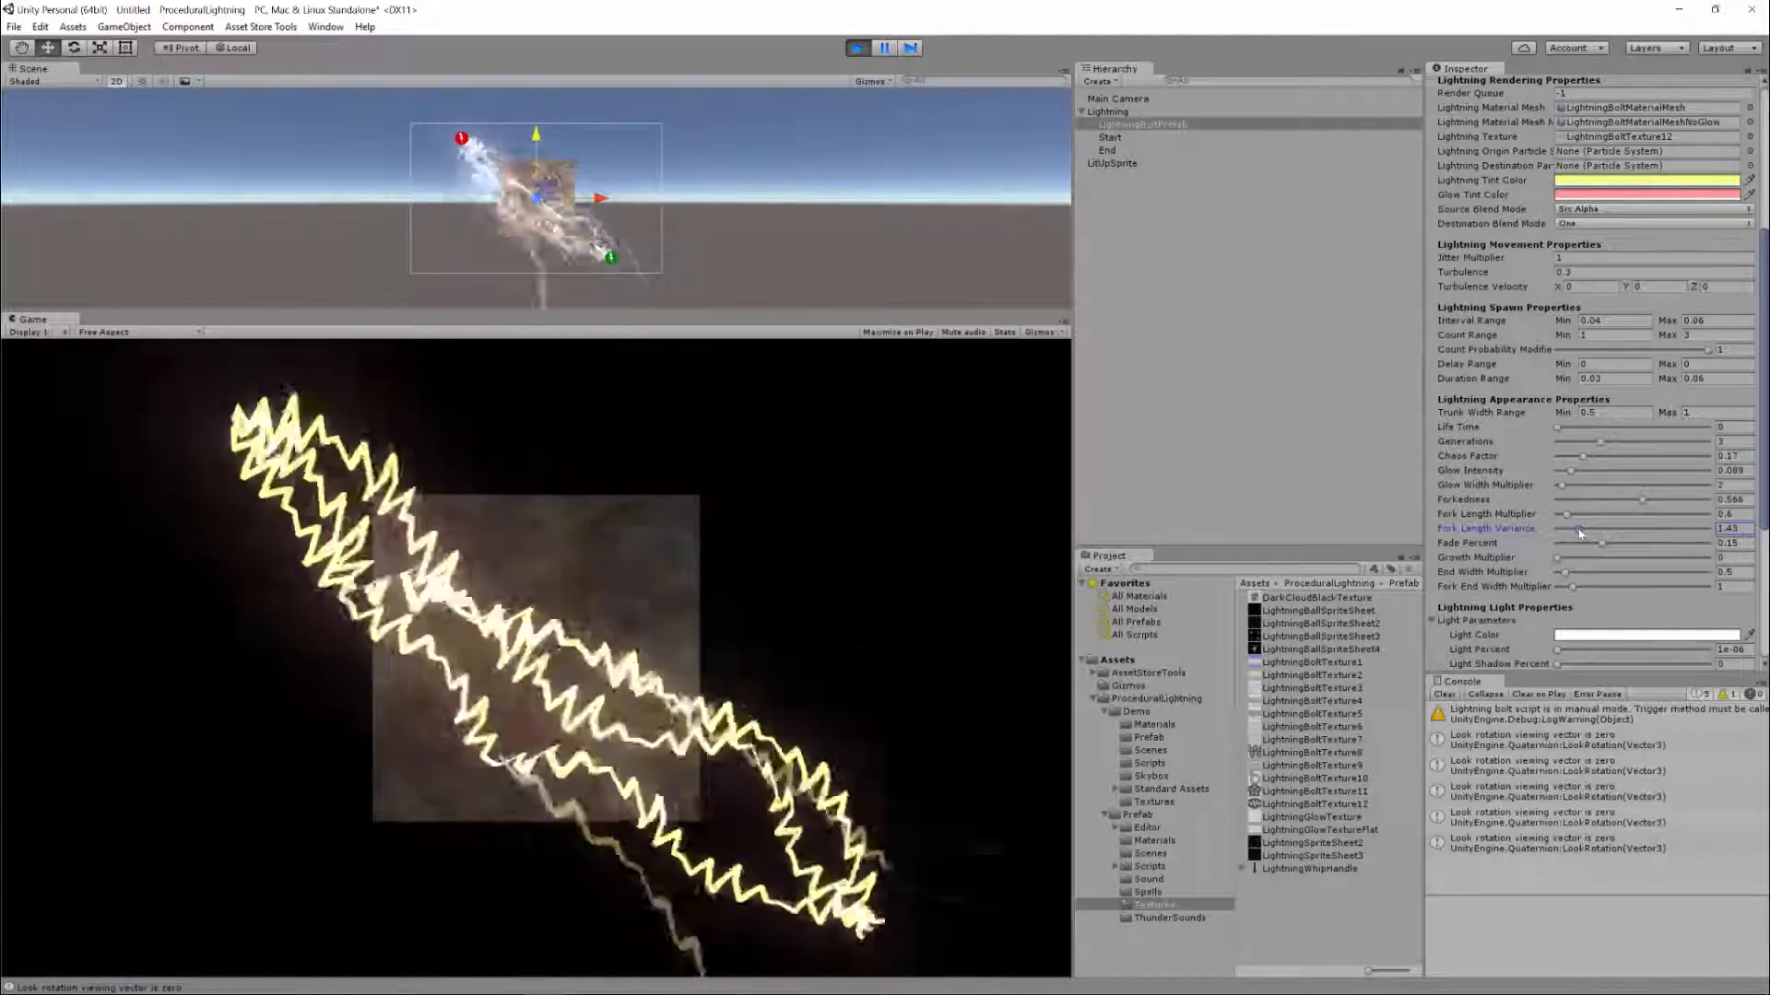
{"action": "left_click_drag", "start_coordinate": [1580, 533], "coordinate": [1564, 532]}
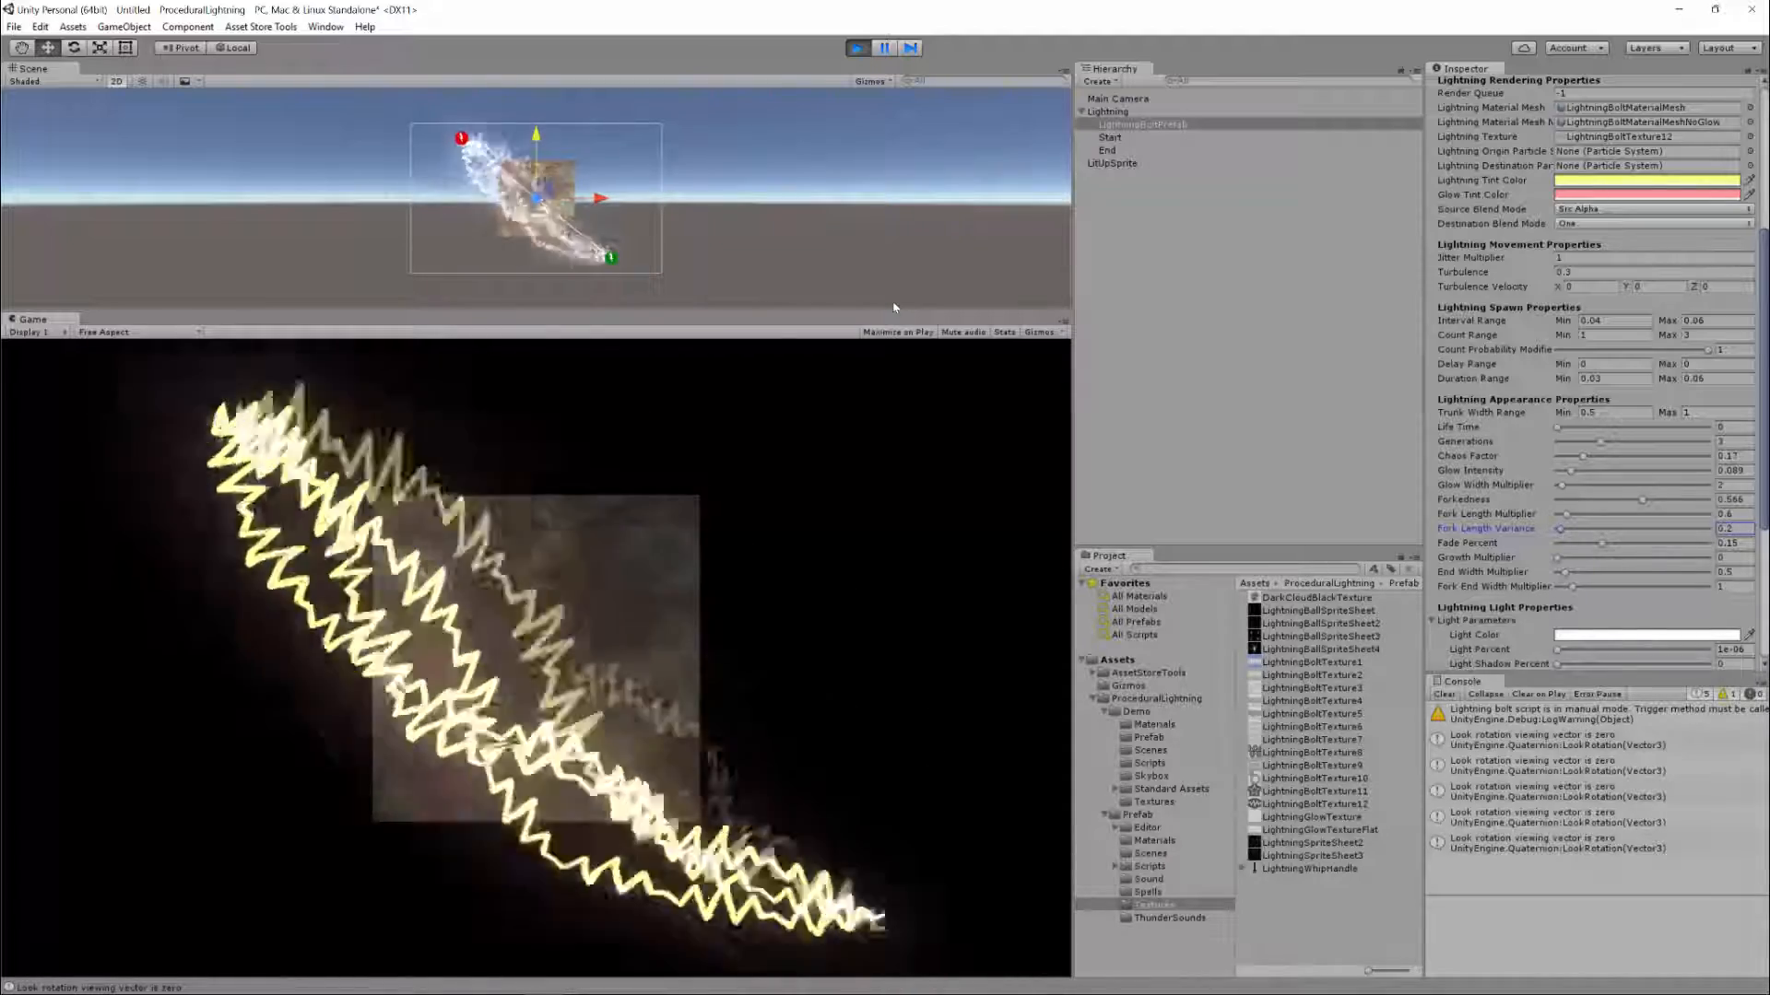
Try Fade Percent at 0.5 and 0 and settle at 0.155, and try Growth Multiplier at 1 and 0 and settle at 0.577
{"action": "left_click_drag", "start_coordinate": [1604, 542], "coordinate": [1736, 549]}
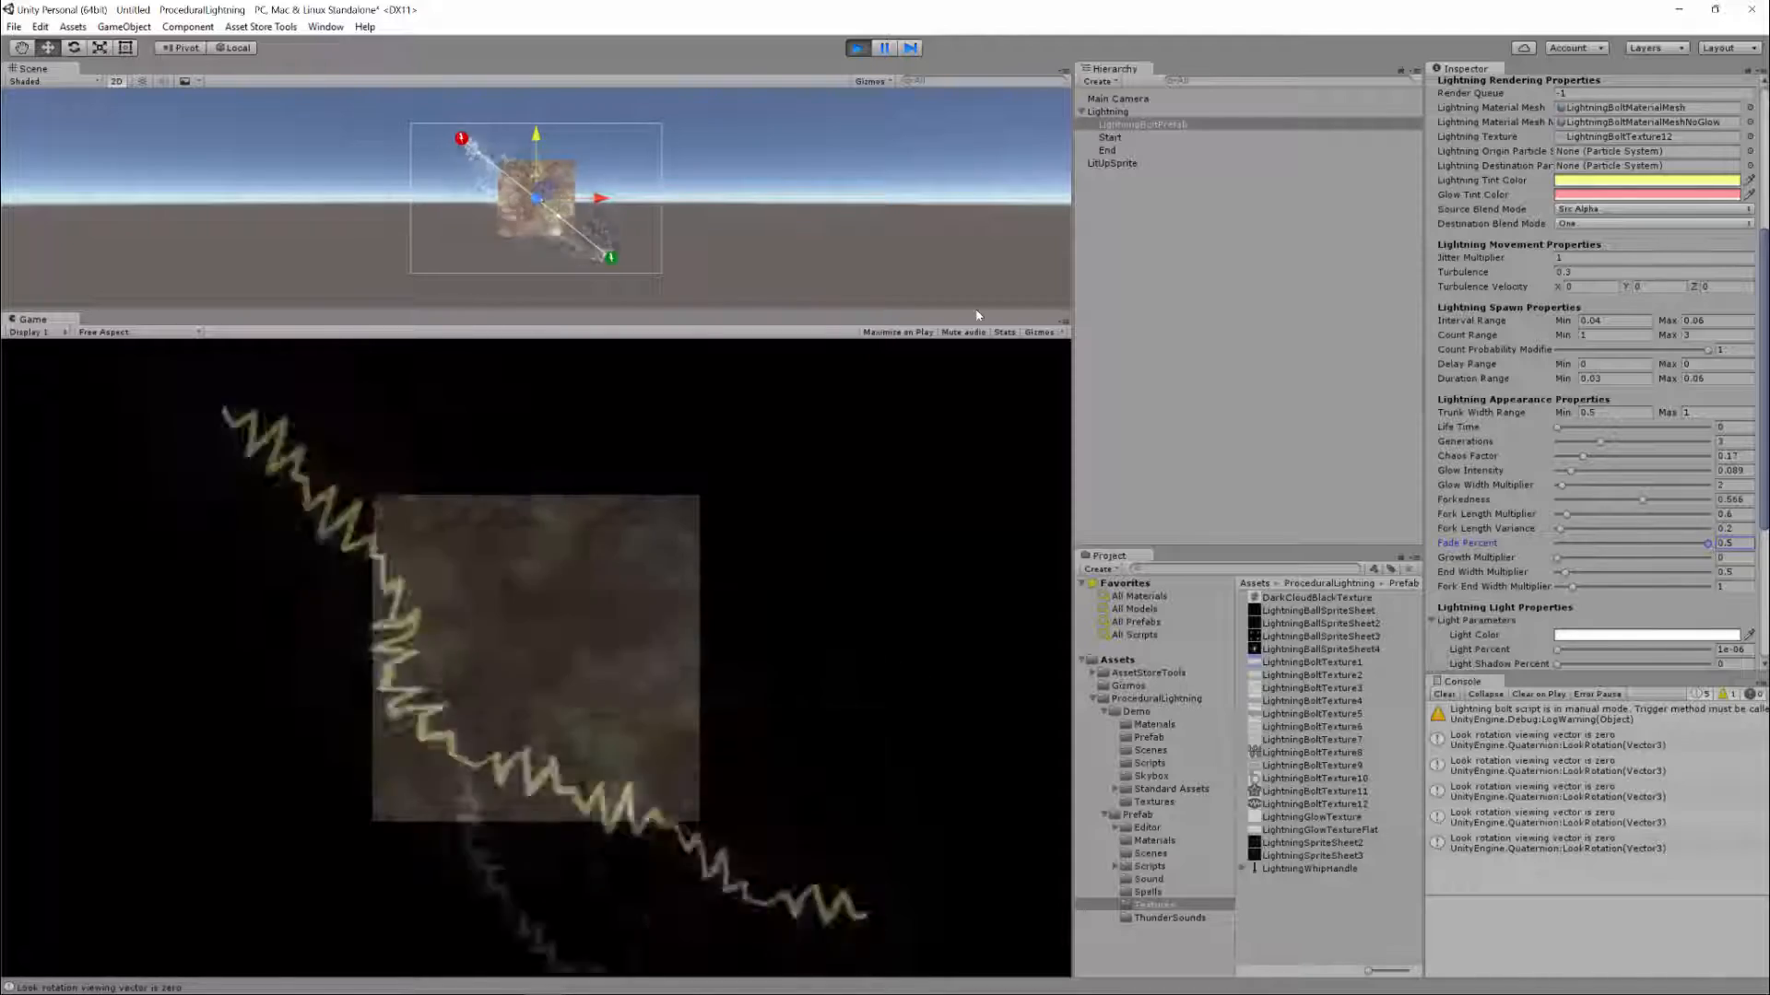
{"action": "left_click_drag", "start_coordinate": [1712, 545], "coordinate": [1510, 545]}
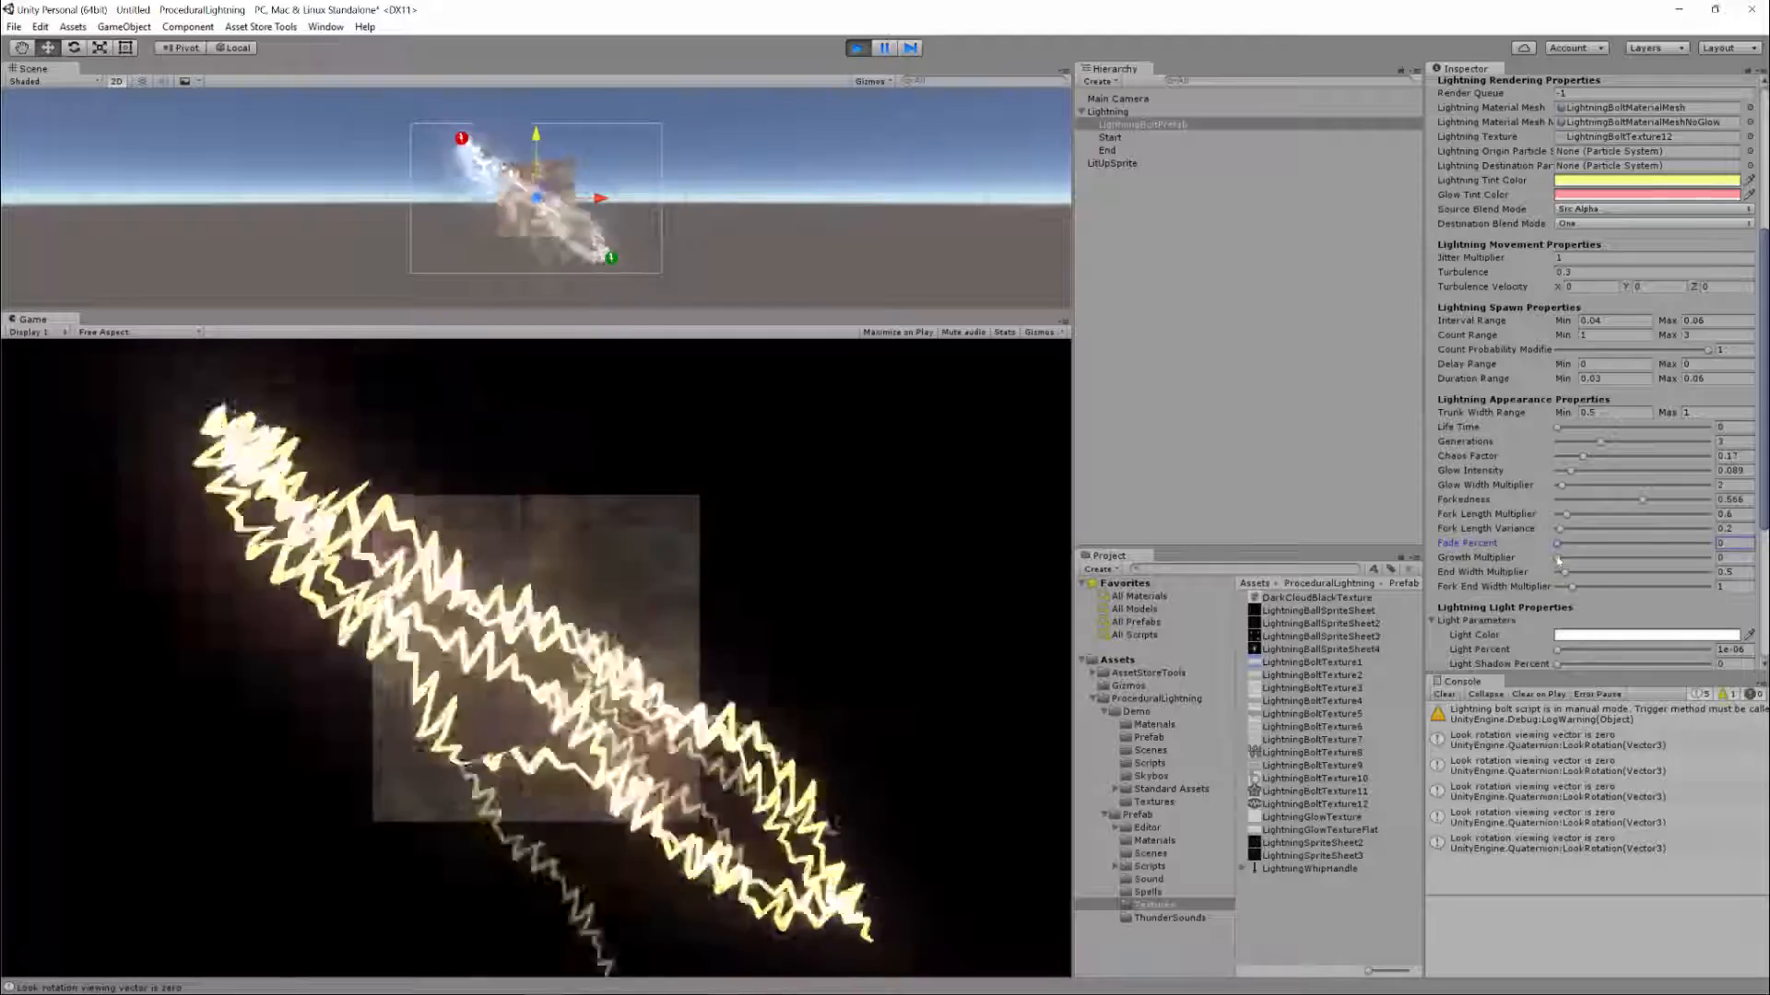
{"action": "left_click_drag", "start_coordinate": [1558, 545], "coordinate": [1716, 561]}
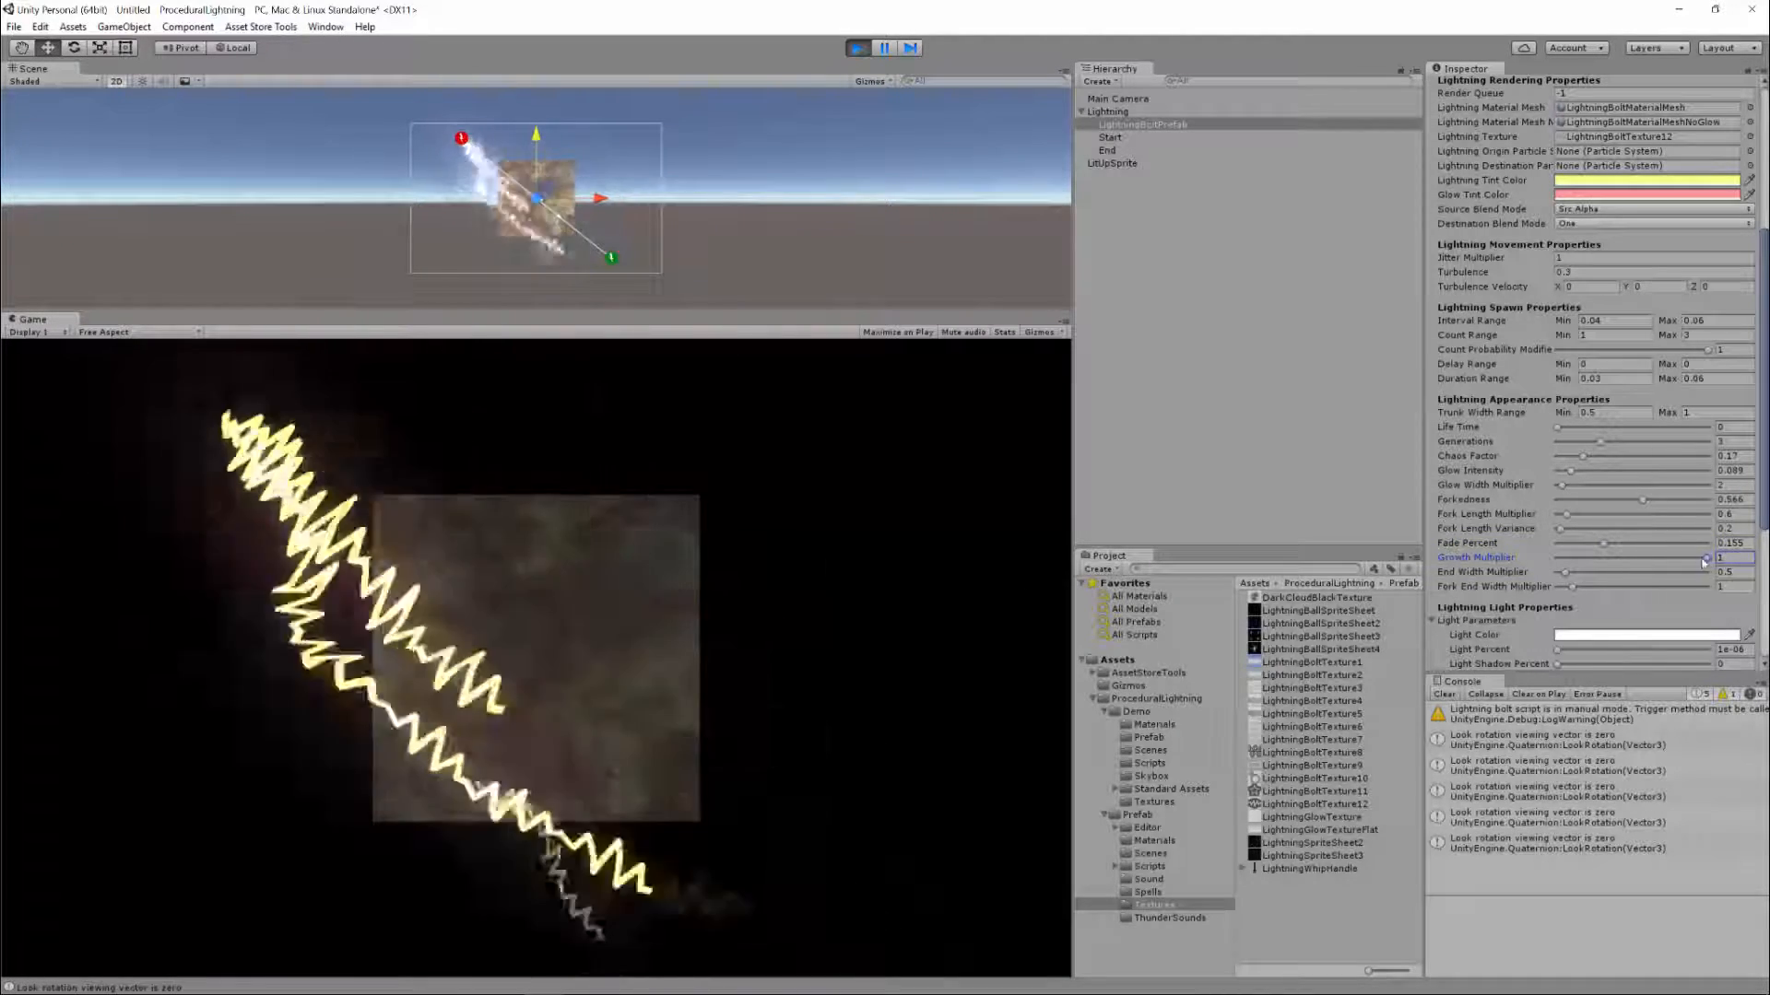
{"action": "left_click_drag", "start_coordinate": [1708, 559], "coordinate": [1552, 562]}
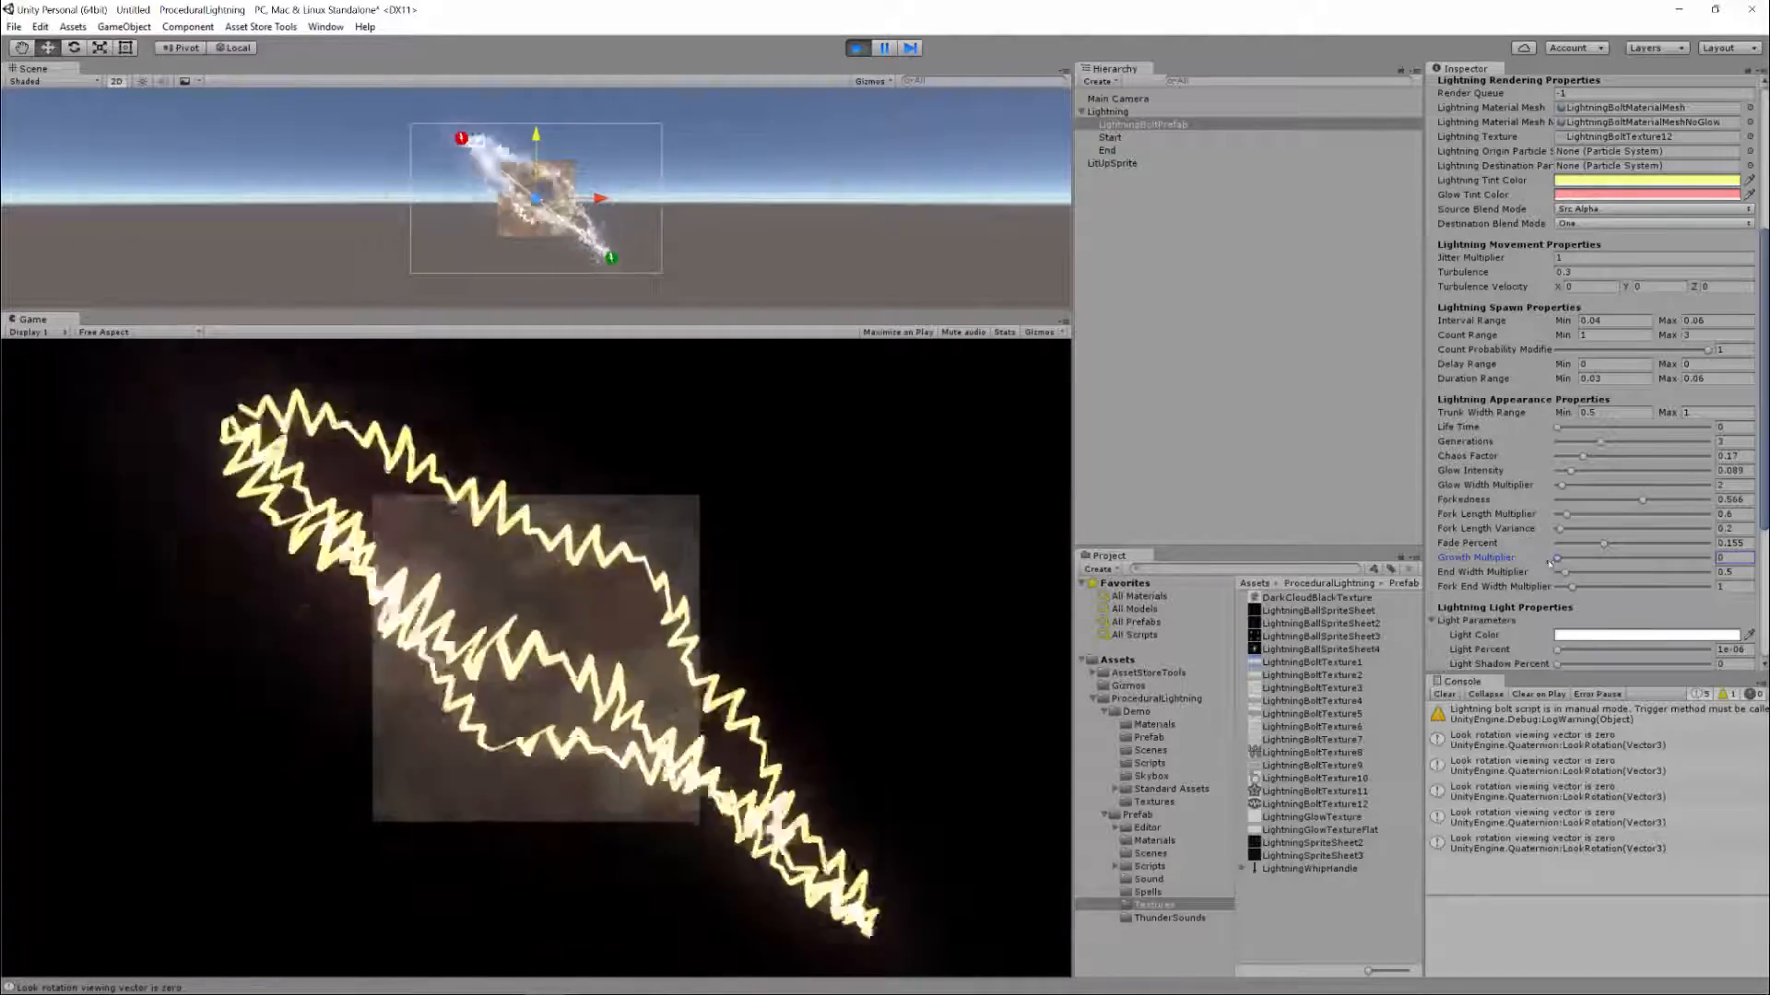
{"action": "left_click_drag", "start_coordinate": [1630, 555], "coordinate": [1645, 558]}
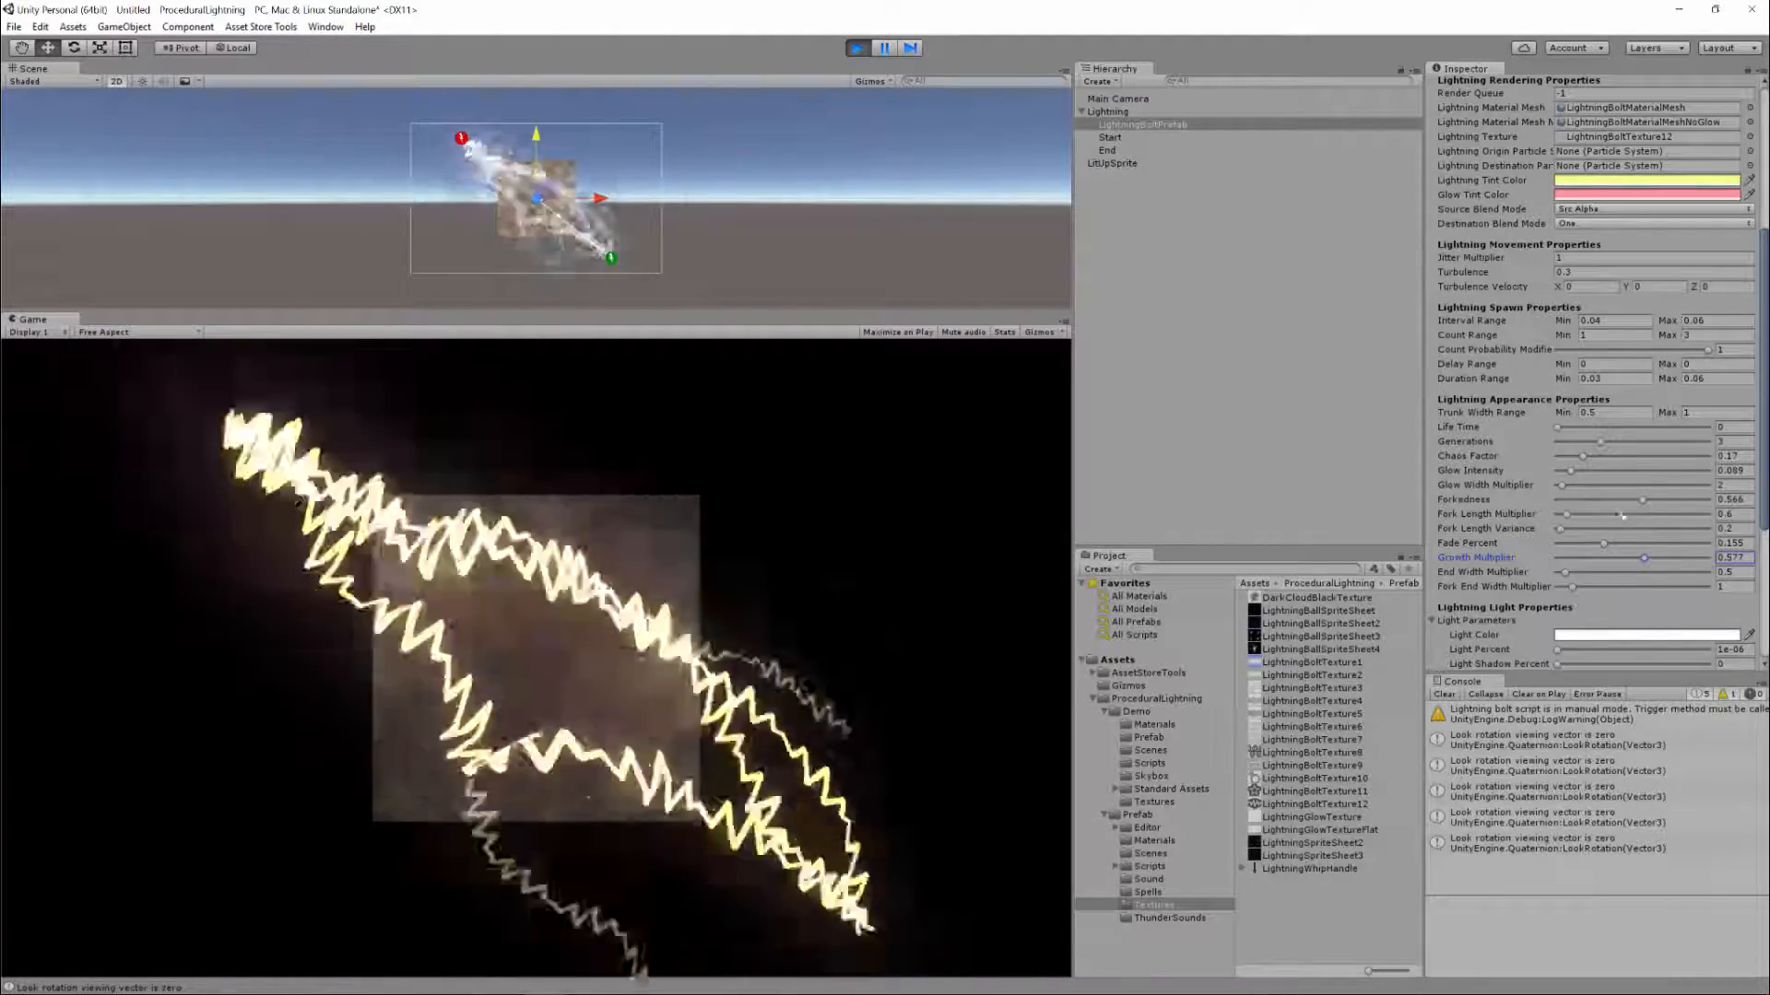
Try a Light Range of 55 in the bolt's light parameters and restore it to 0
{"action": "scroll", "coordinate": [1613, 541], "scroll_direction": "down", "scroll_amount": 5}
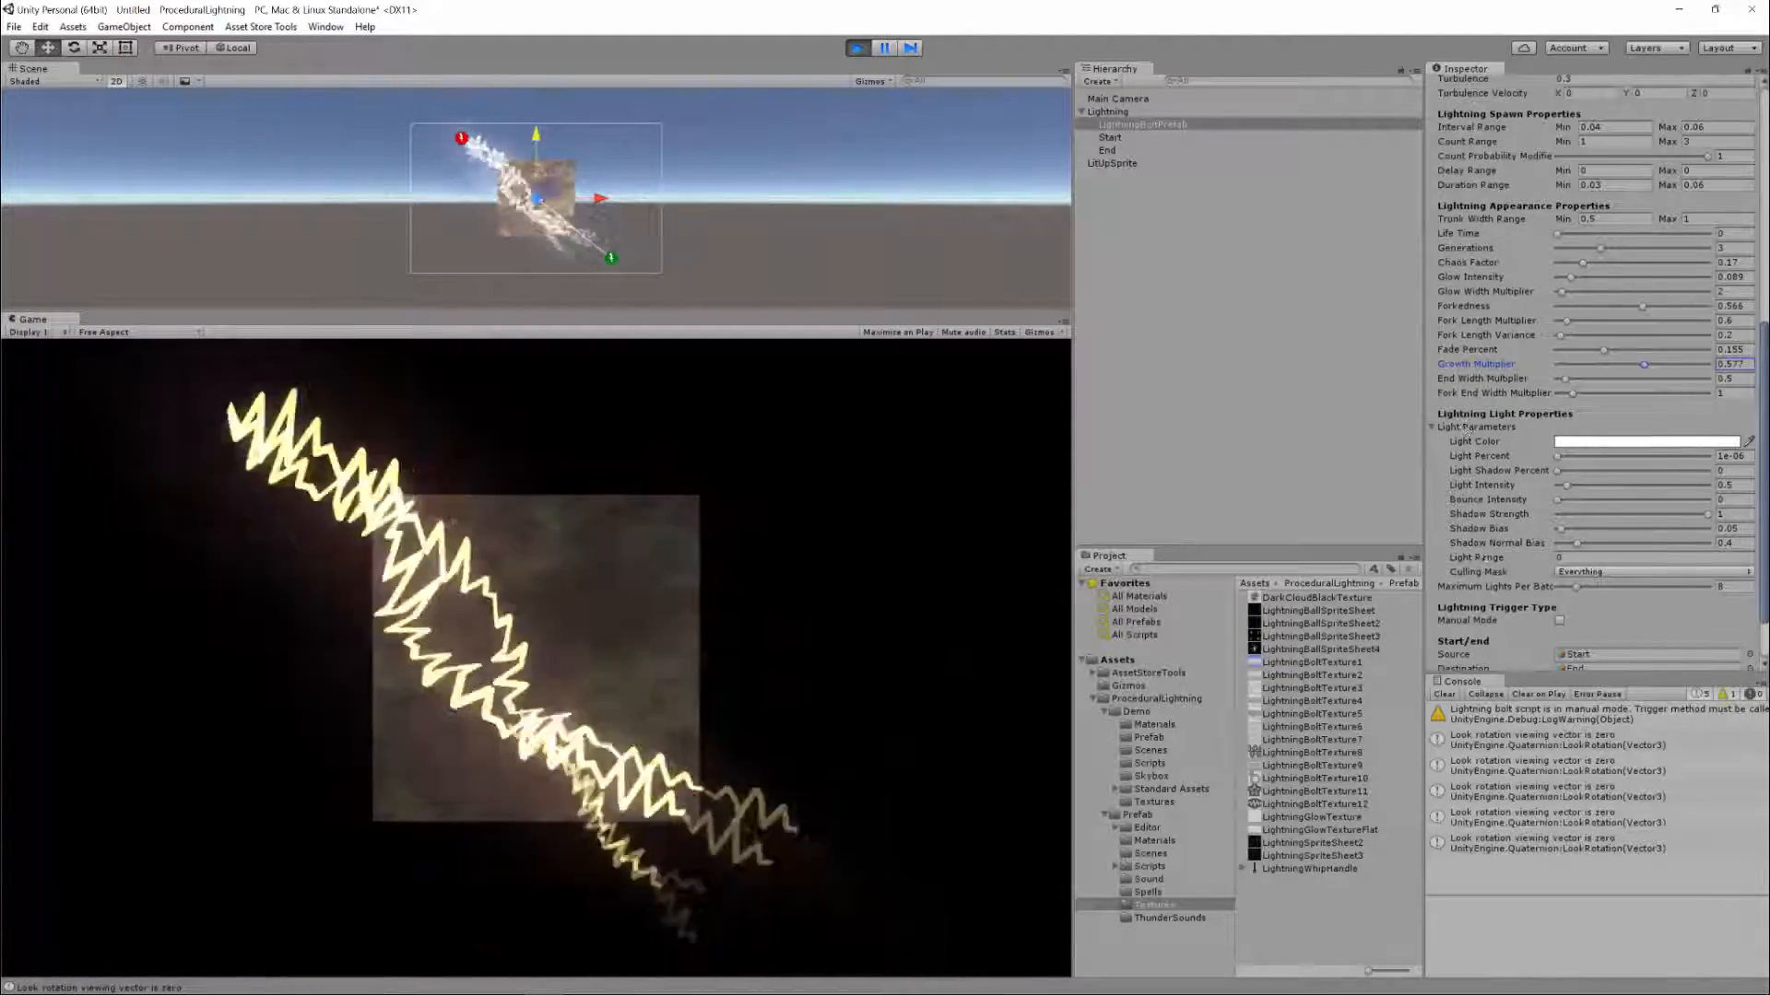
{"action": "left_click", "coordinate": [1476, 559]}
{"action": "type", "text": "55"}
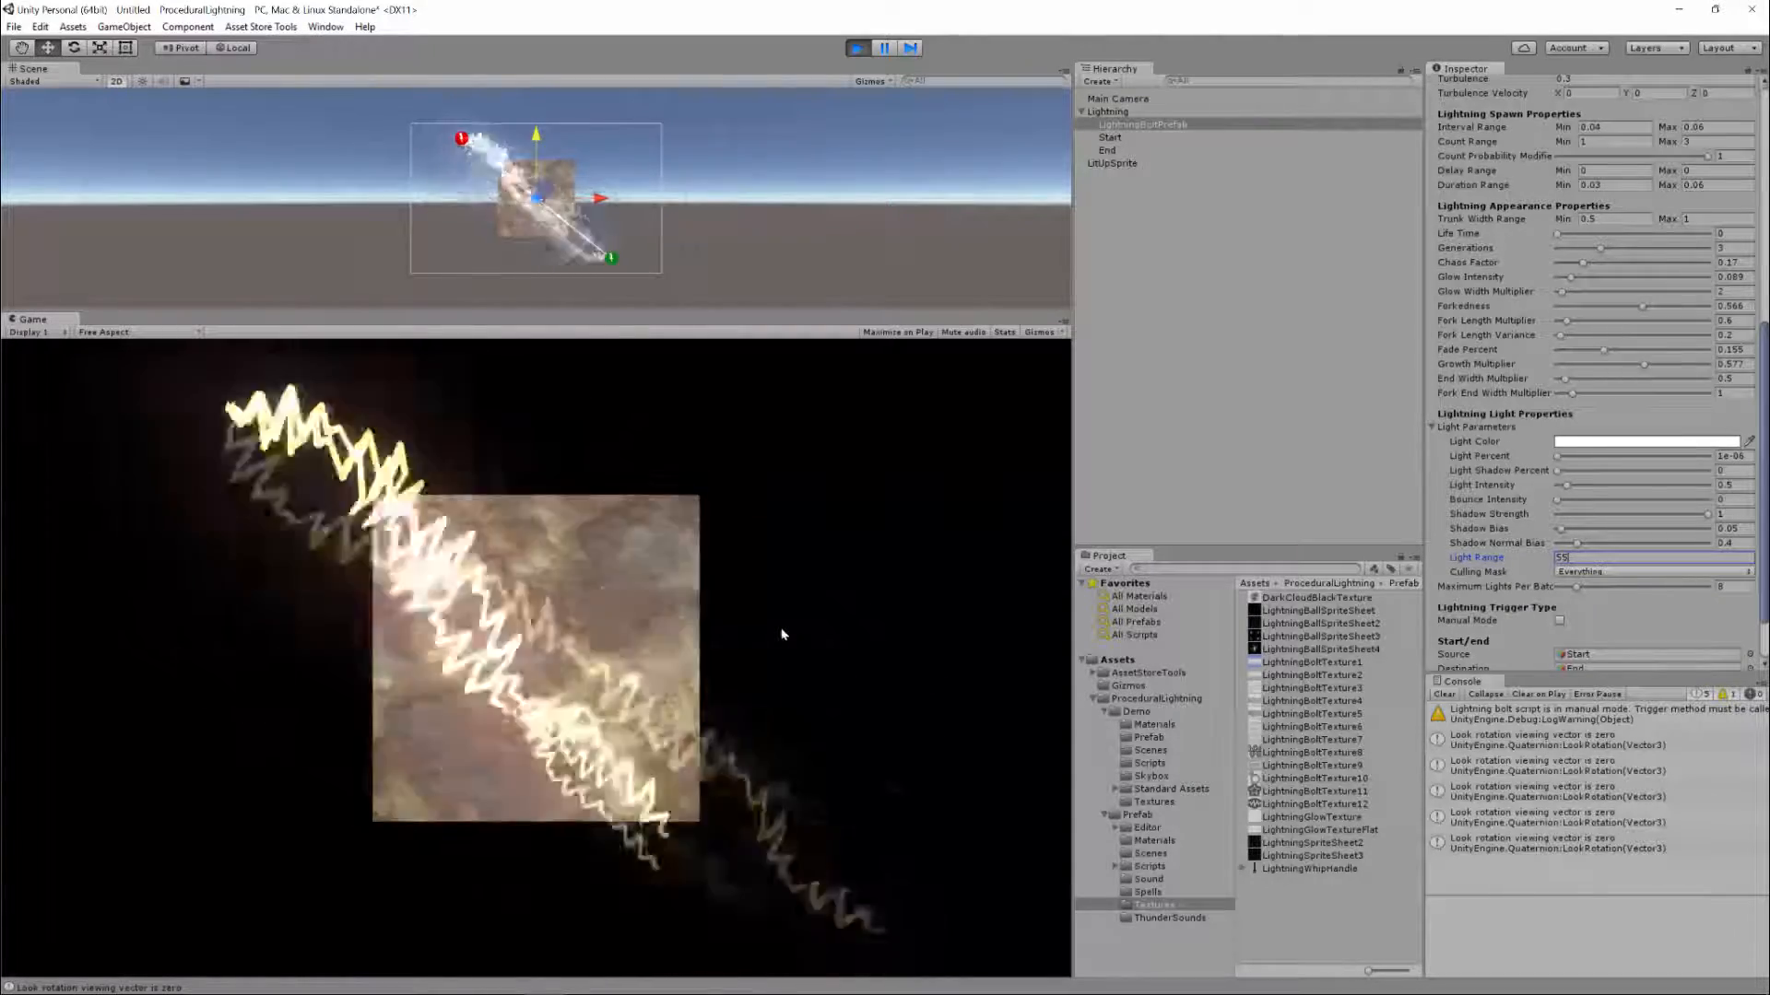
{"action": "key", "text": "BackSpace"}
{"action": "key", "text": "BackSpace"}
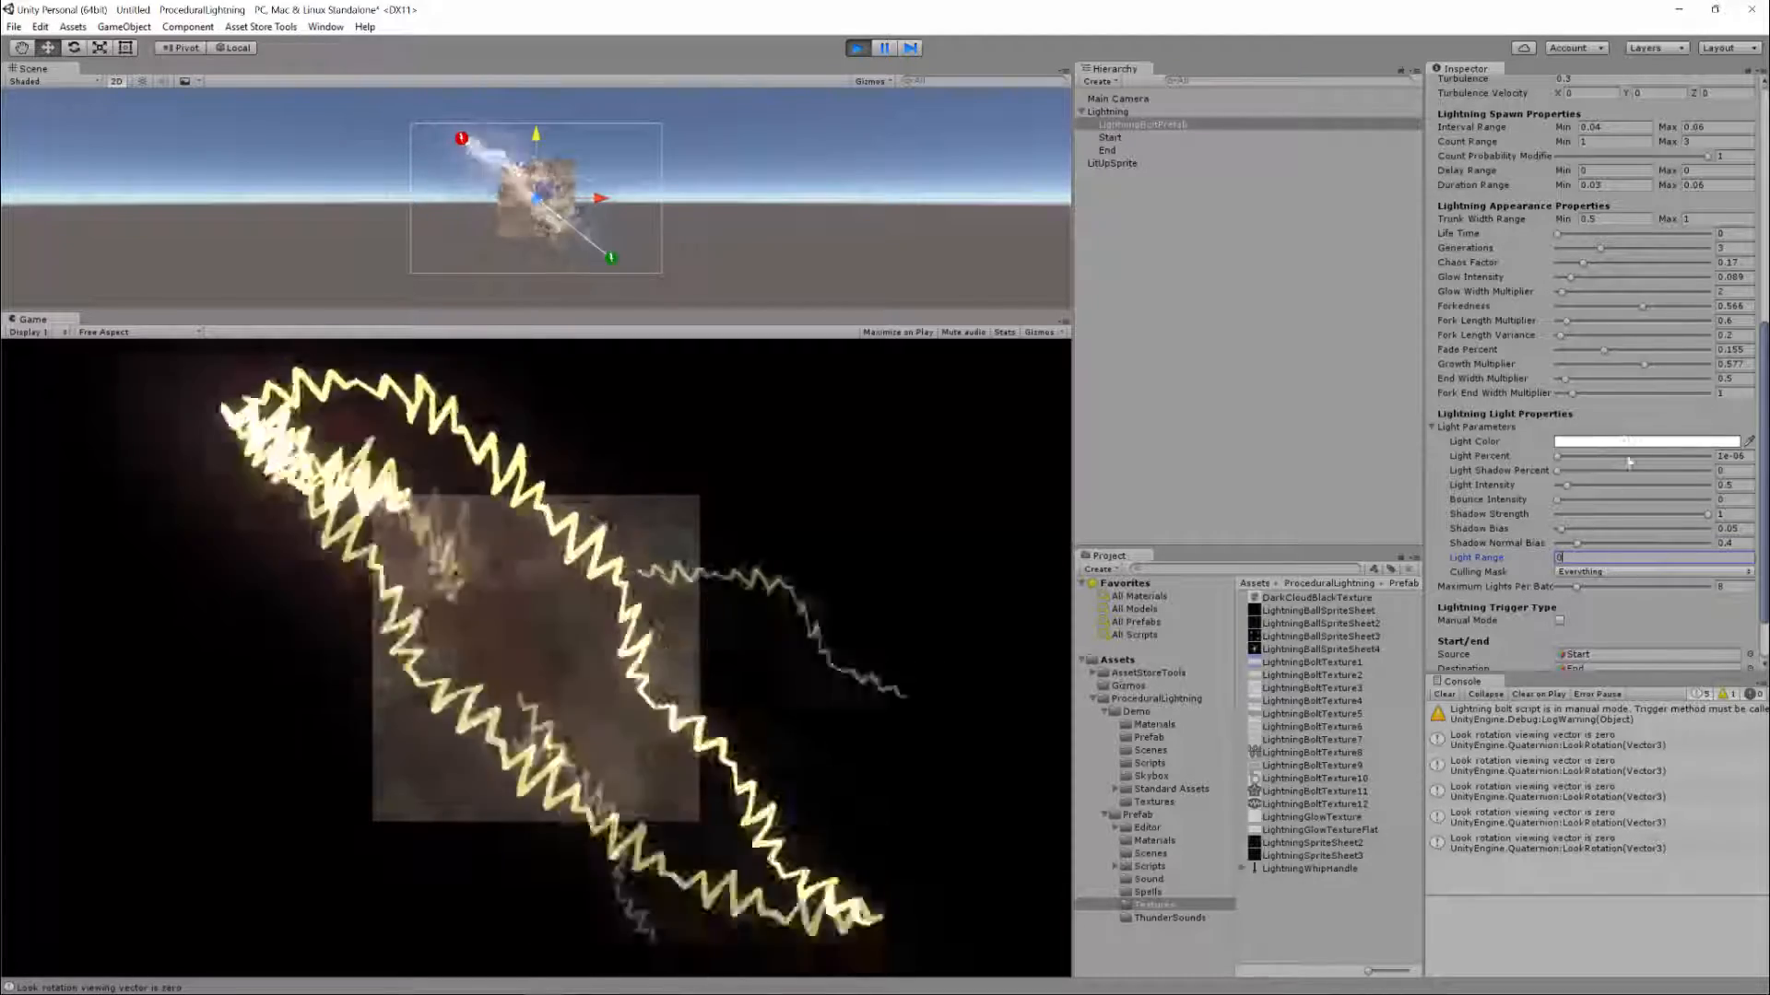
Try the bolt's Manual Mode trigger by enabling it and disabling it again
{"action": "scroll", "coordinate": [1611, 528], "scroll_direction": "down", "scroll_amount": 2}
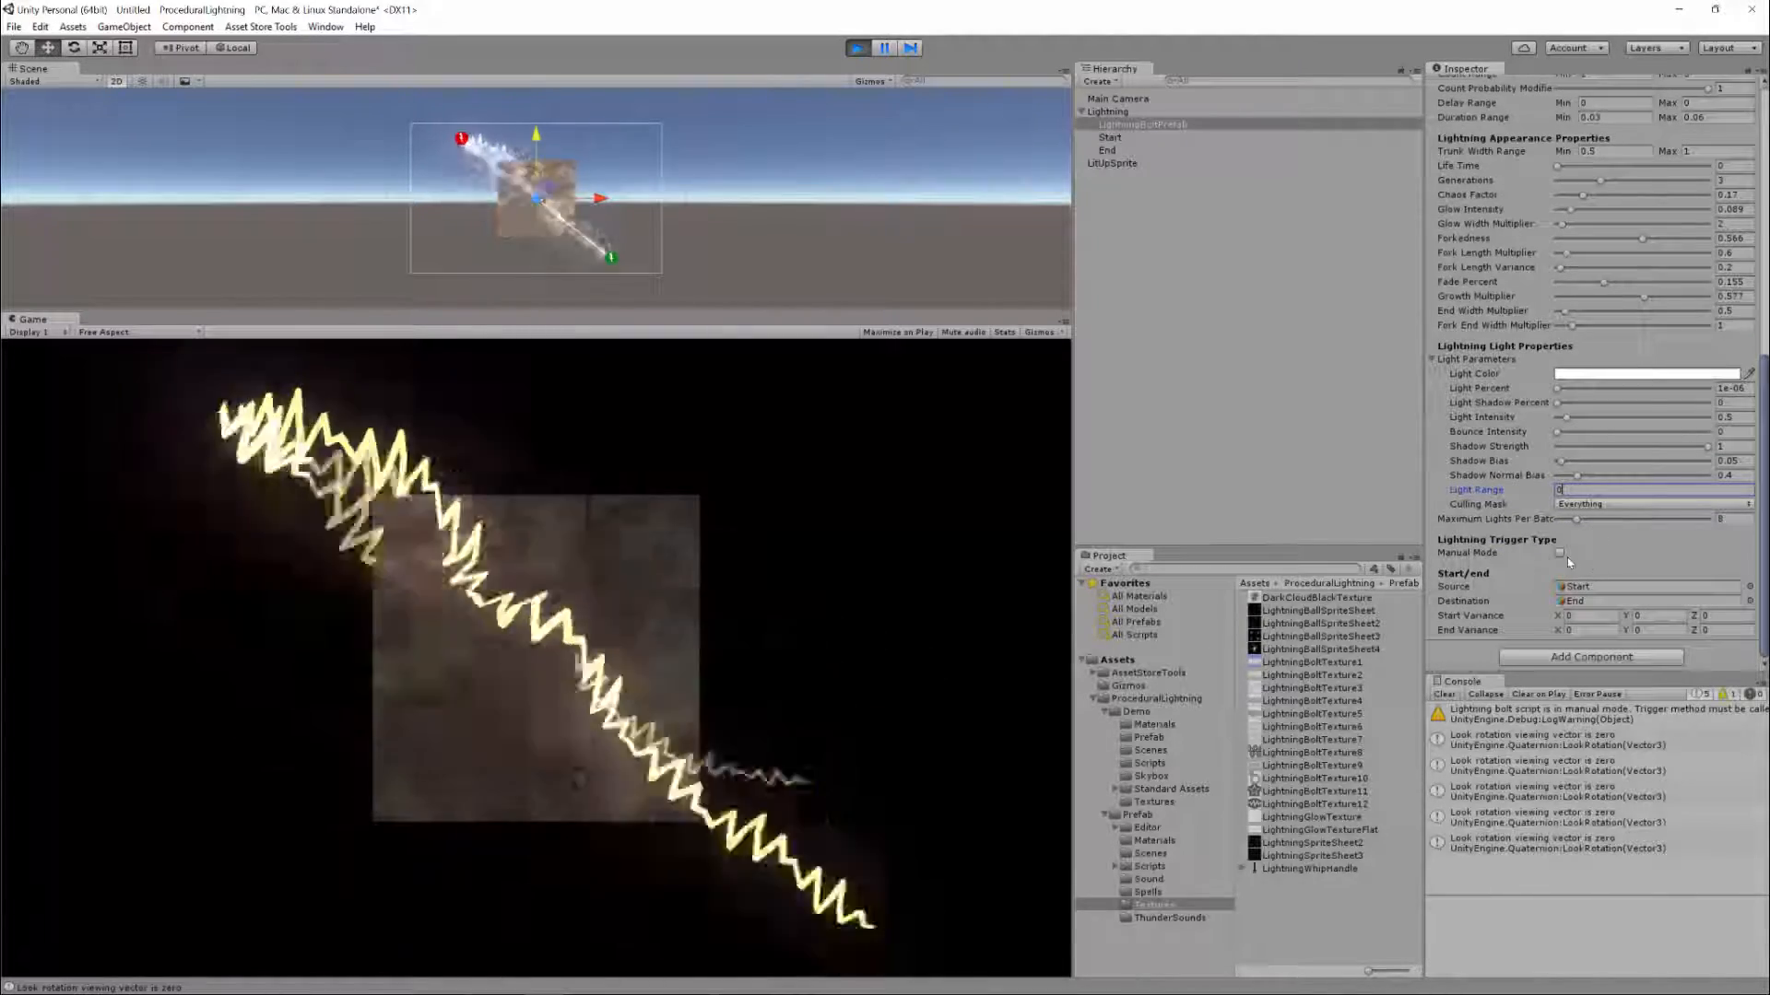
{"action": "left_click", "coordinate": [1559, 553]}
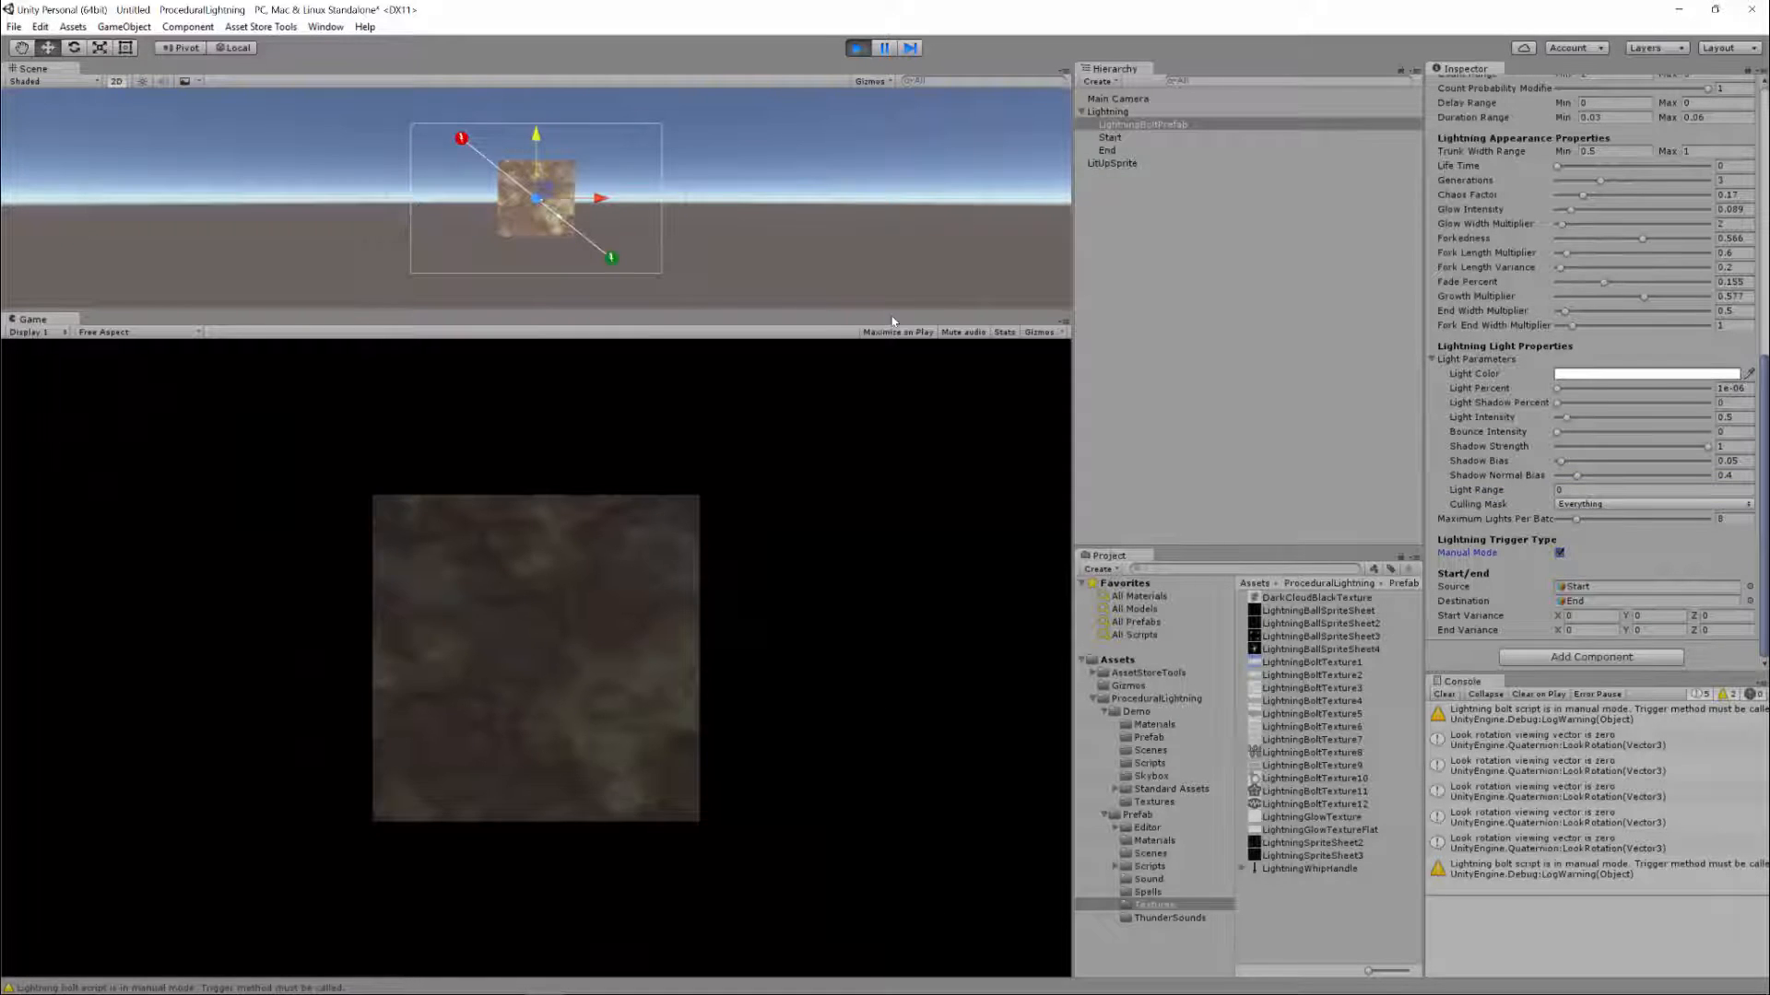
{"action": "left_click", "coordinate": [1558, 553]}
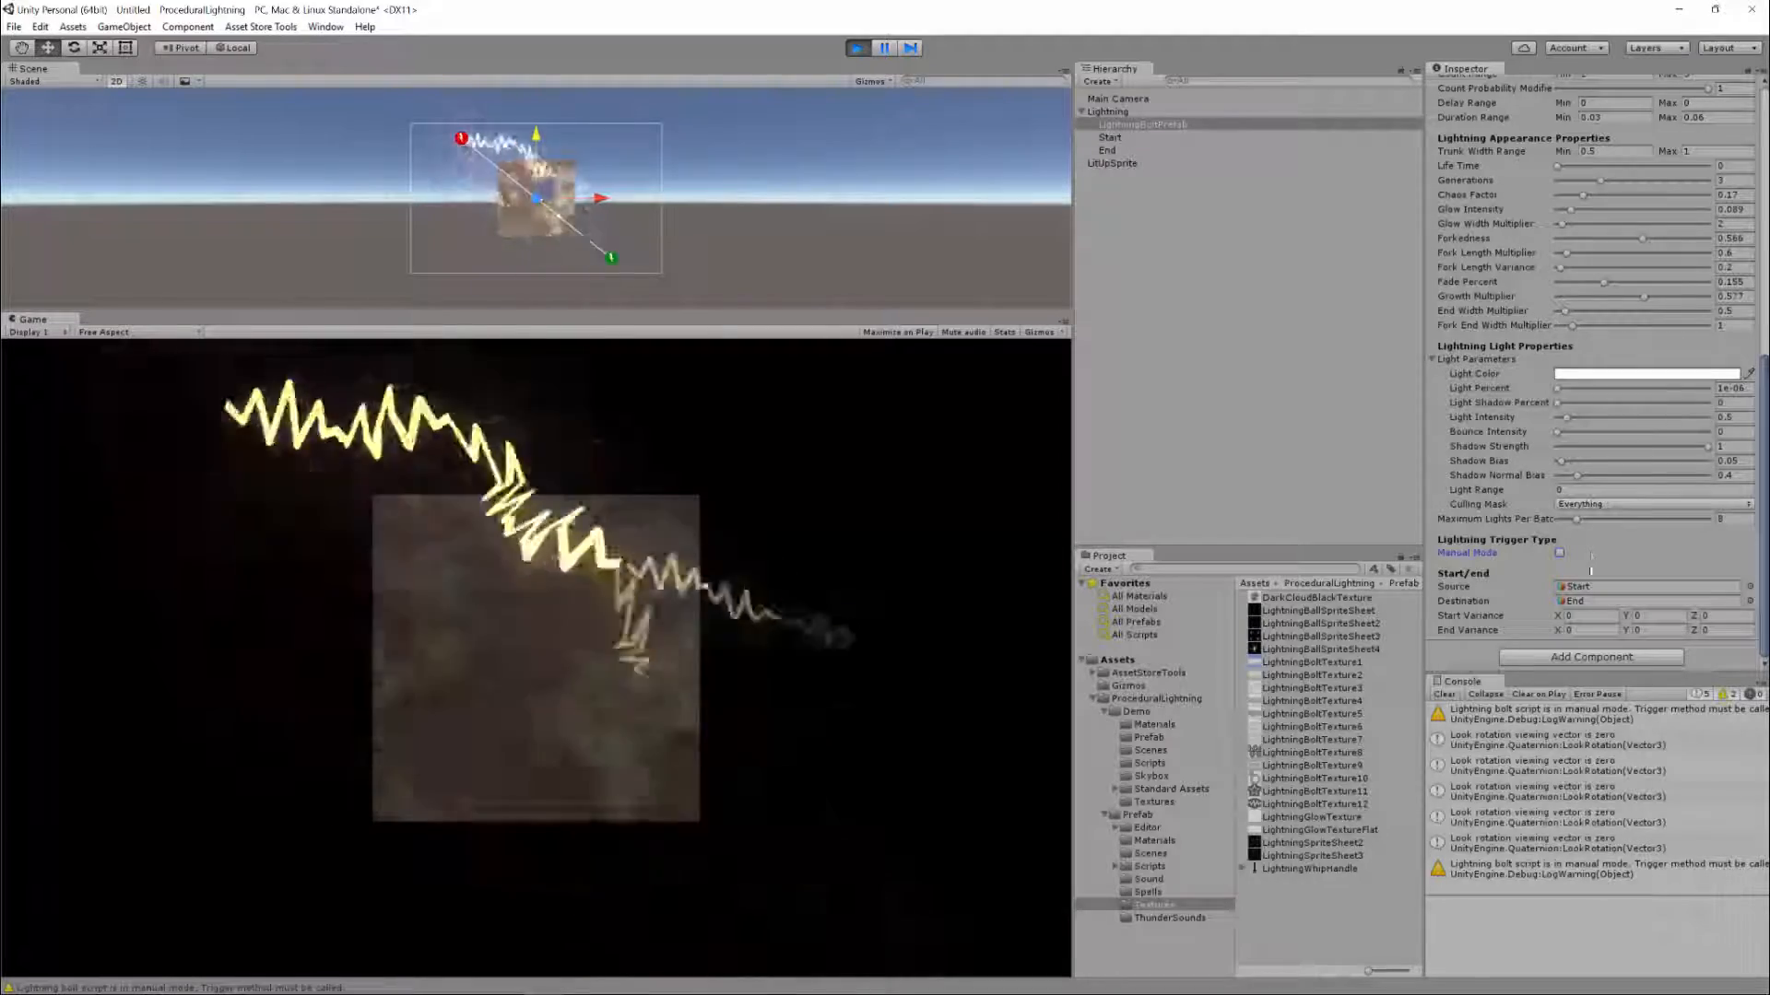
Set the bolt's Start Variance to 0.2 on the X, Y and Z axes
{"action": "left_click", "coordinate": [1582, 615]}
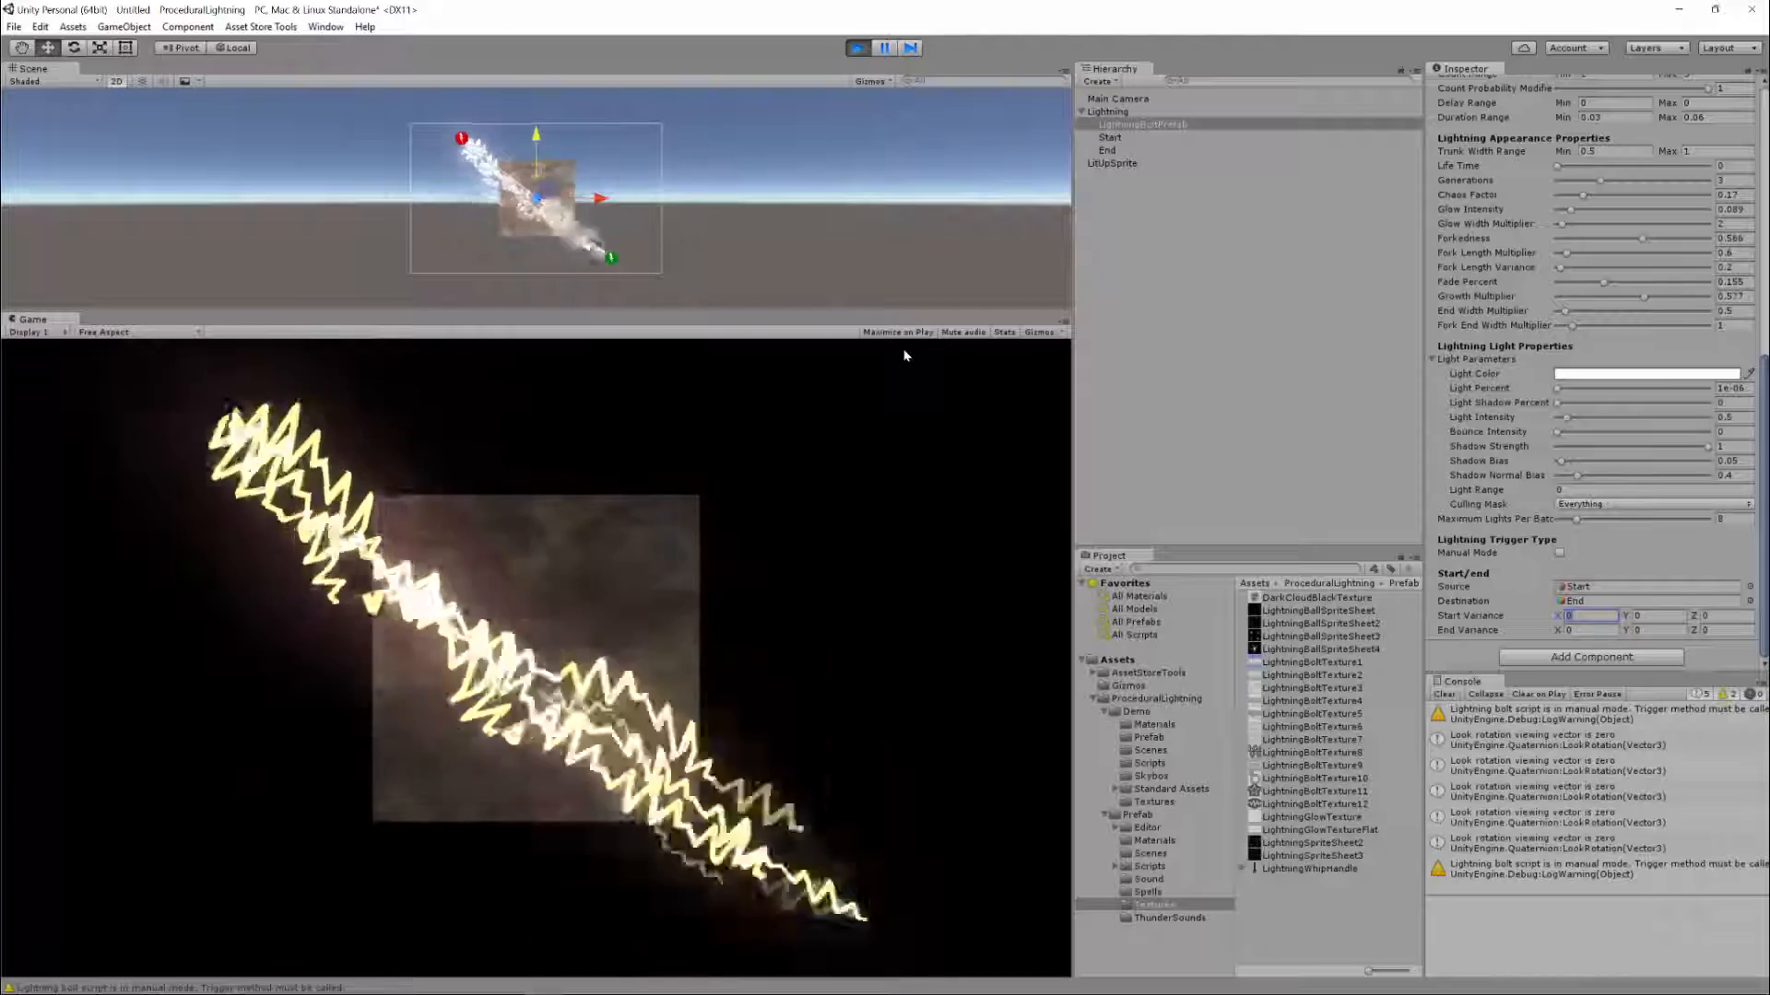
{"action": "type", "text": "0.2"}
{"action": "key", "text": "Tab"}
{"action": "type", "text": "0.2"}
{"action": "key", "text": "Tab"}
{"action": "type", "text": "0.2"}
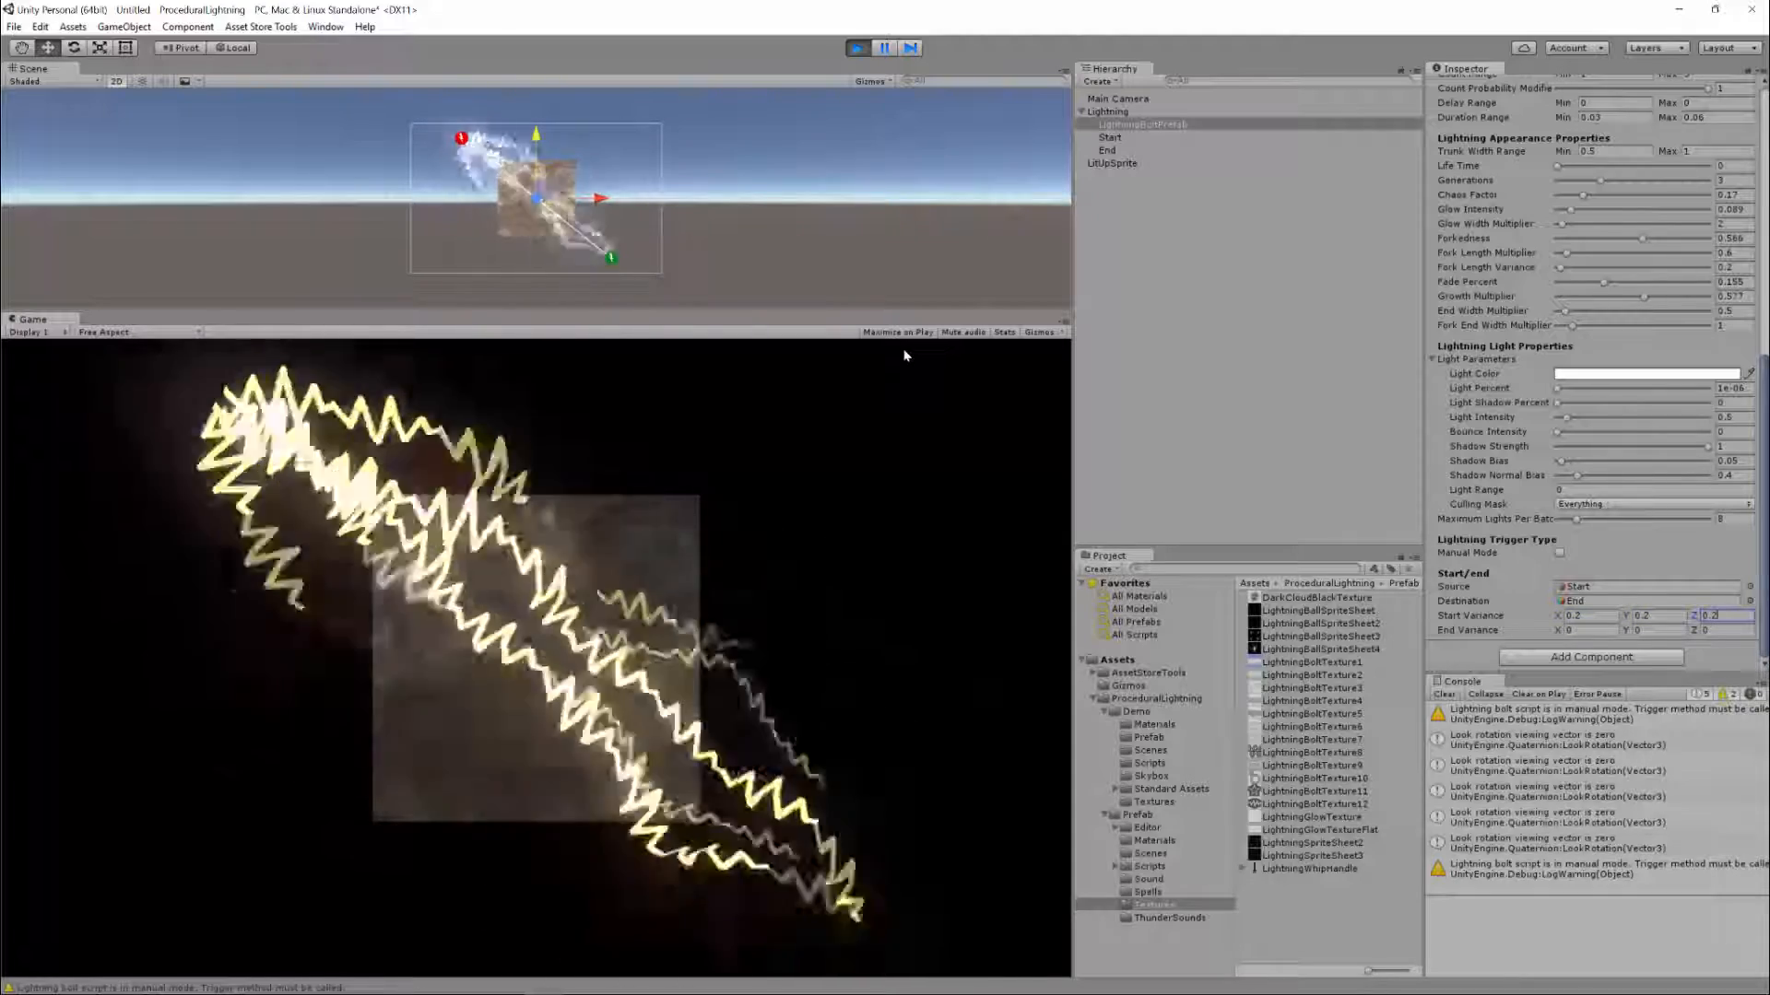
Try an End Variance of 0.5 on the X, Y and Z axes
{"action": "key", "text": "Tab"}
{"action": "type", "text": "0.5"}
{"action": "key", "text": "Tab"}
{"action": "type", "text": "0.5"}
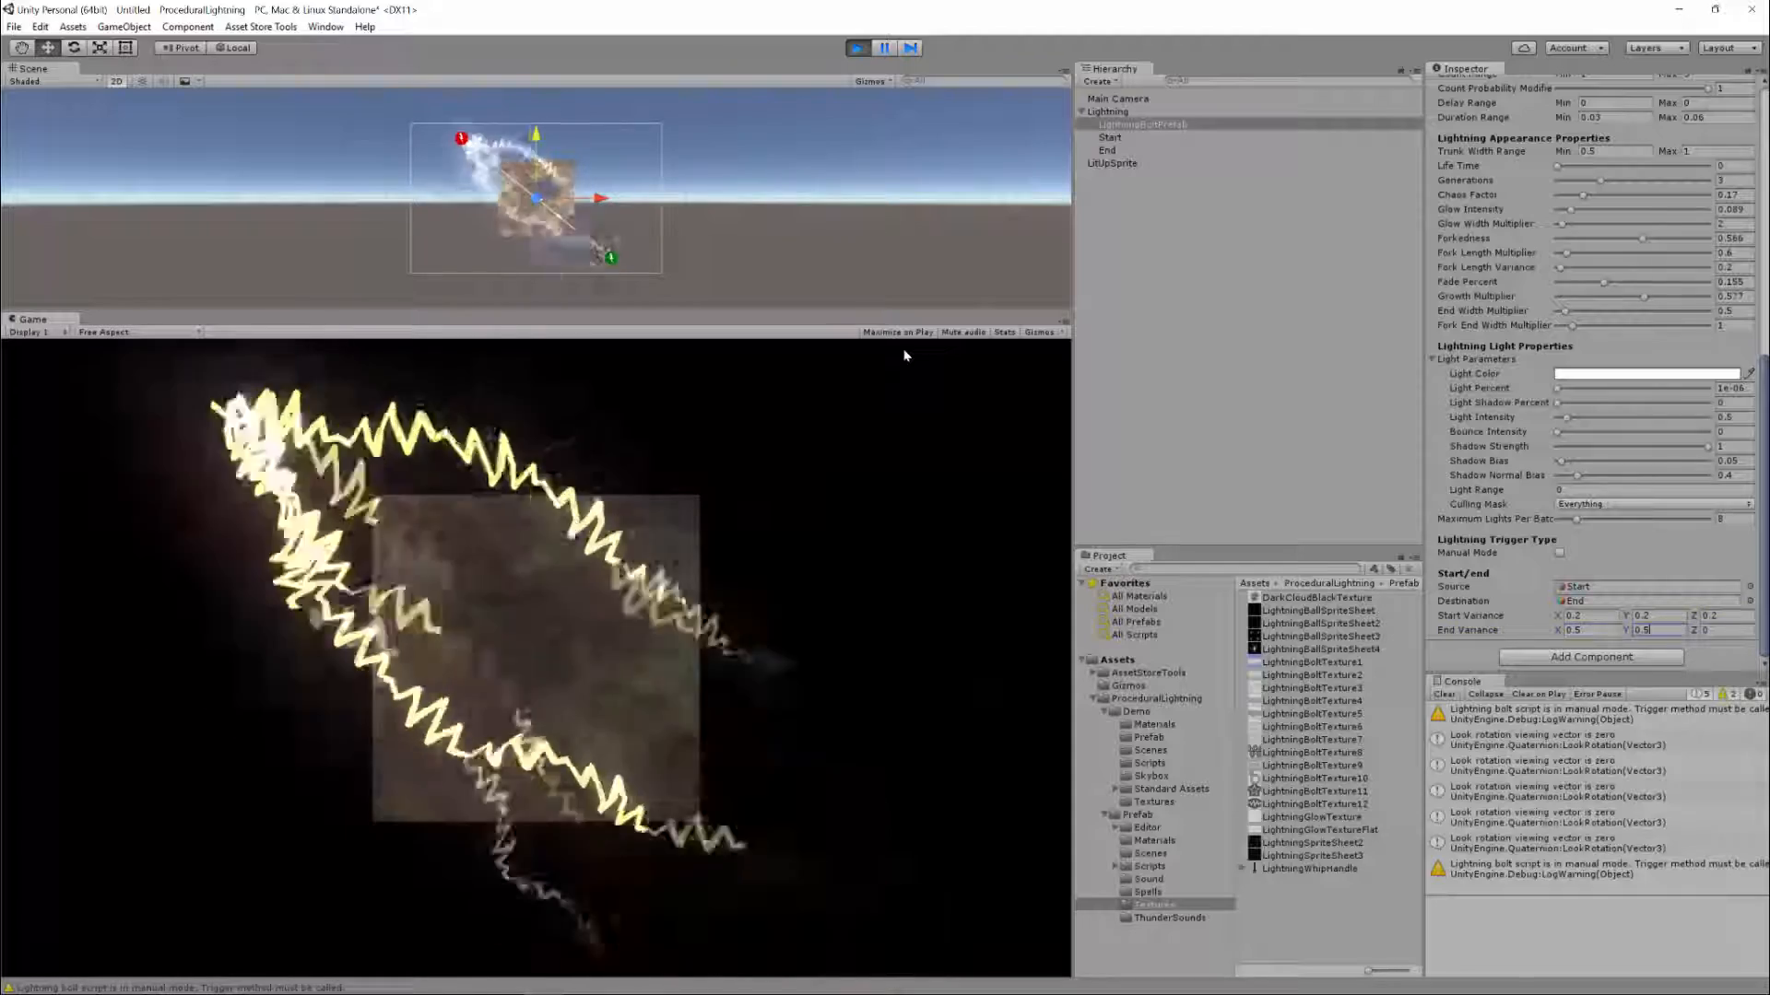
{"action": "key", "text": "Tab"}
{"action": "type", "text": "0.5"}
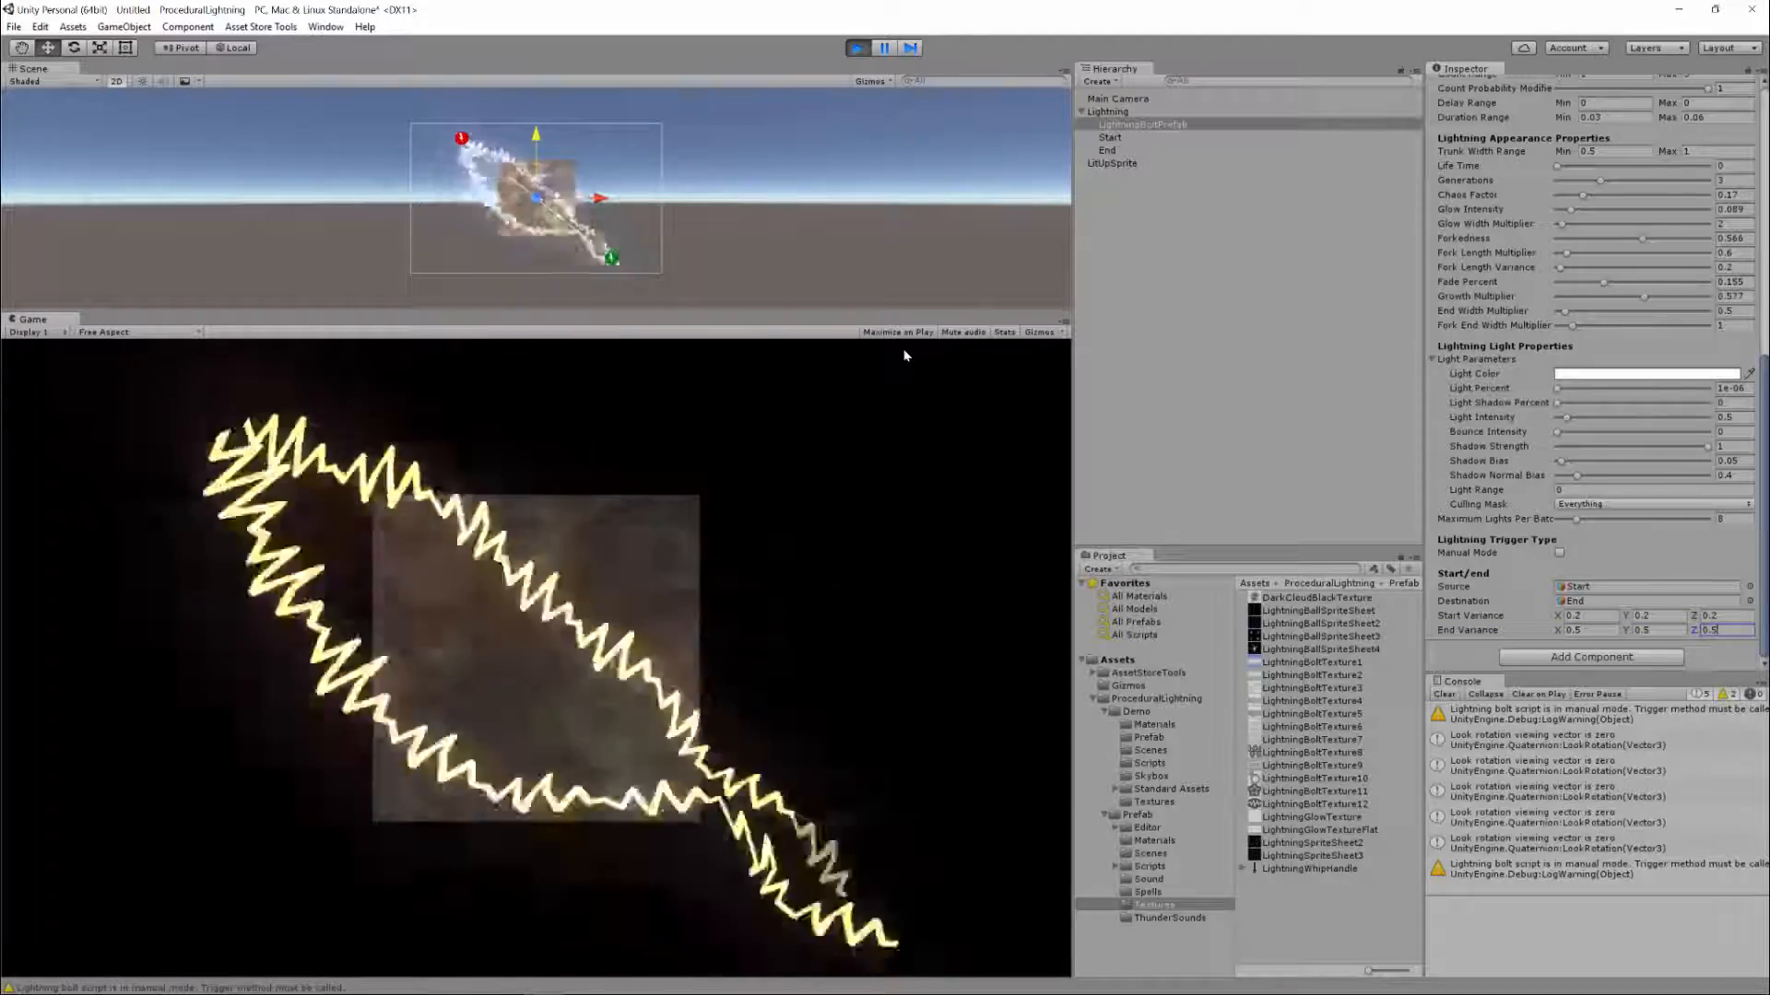
Try an End Variance of 2 on all three axes
{"action": "type", "text": "2"}
{"action": "key", "text": "shift+Tab"}
{"action": "type", "text": "2"}
{"action": "key", "text": "shift+Tab"}
{"action": "type", "text": "2"}
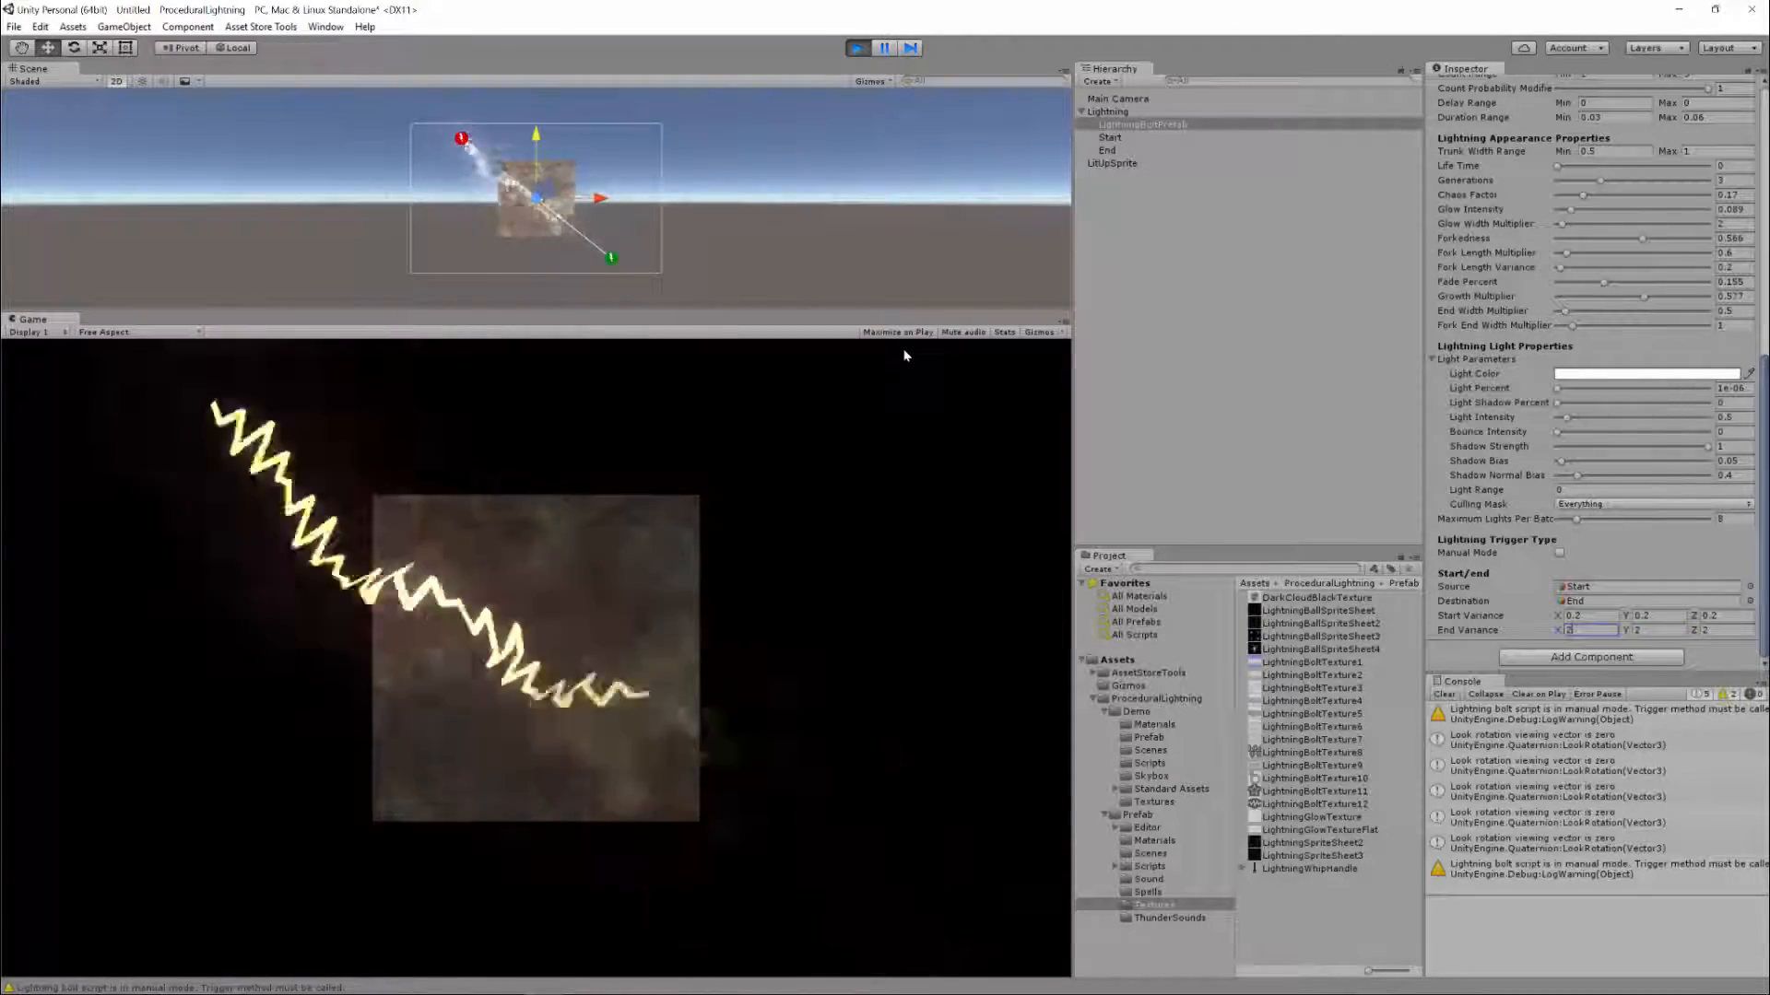
Set the bolt's End Variance to 1 on X and Y and 0 on Z
{"action": "key", "text": "BackSpace"}
{"action": "type", "text": "1"}
{"action": "key", "text": "Tab"}
{"action": "type", "text": "1"}
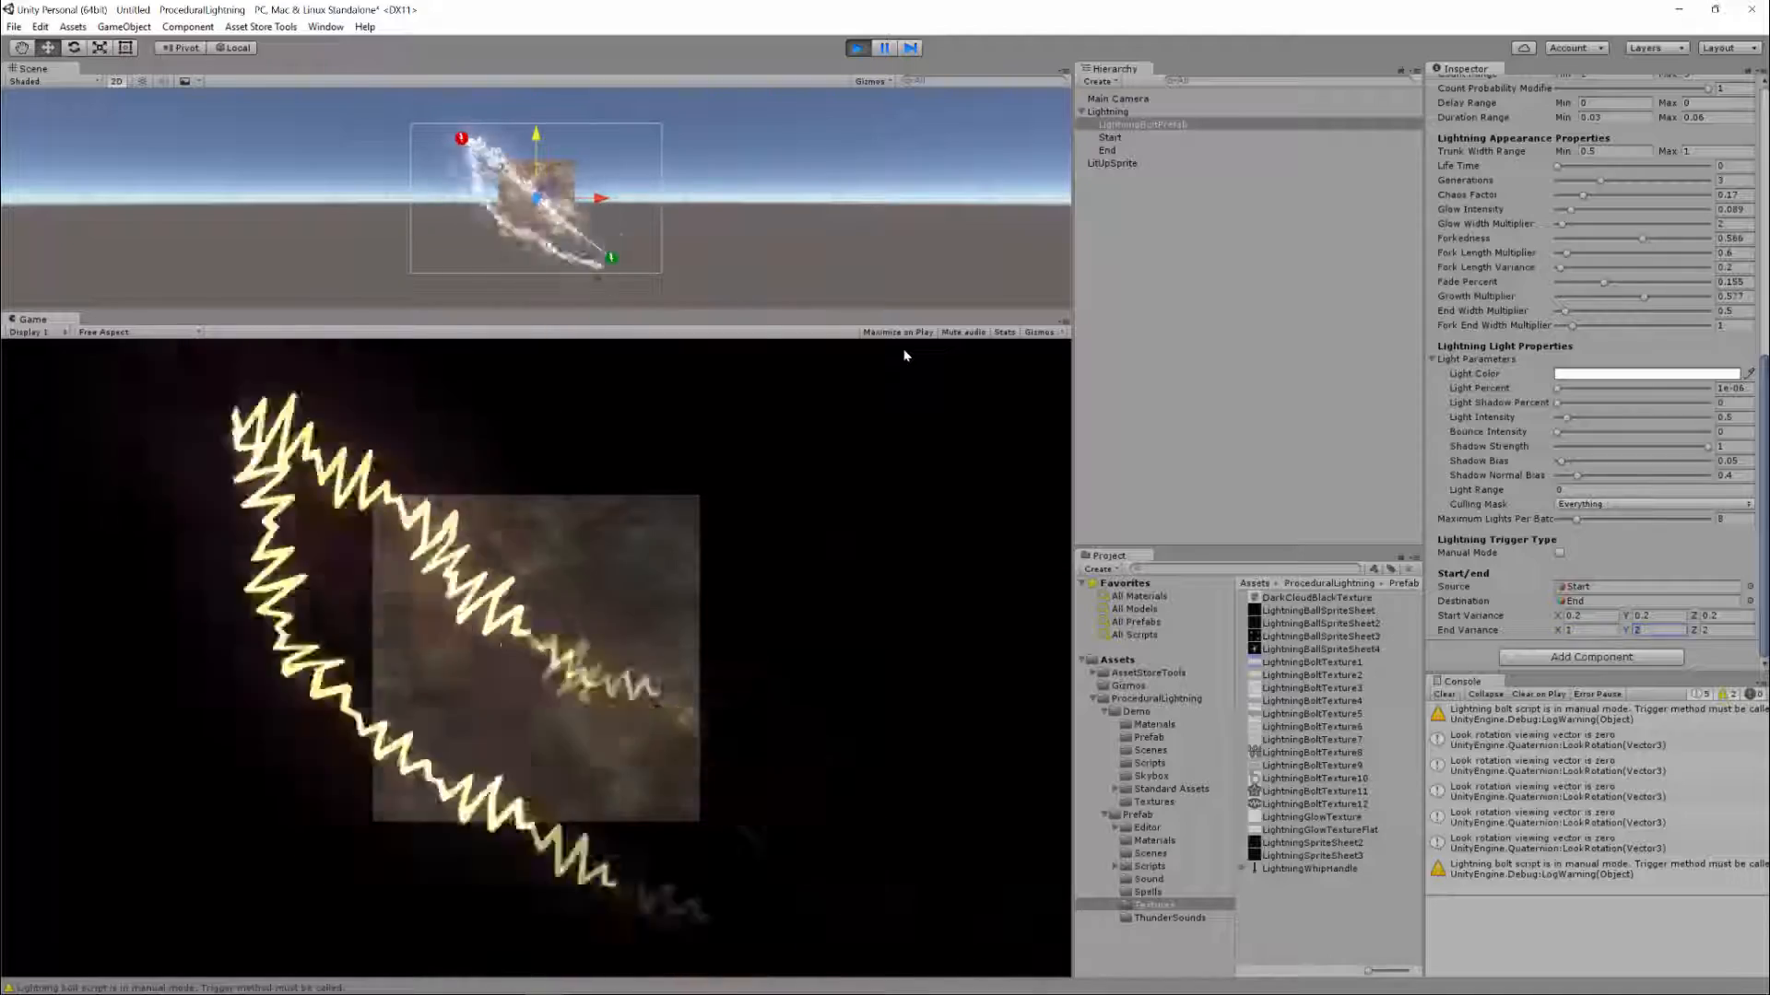
{"action": "key", "text": "Tab"}
{"action": "type", "text": "0"}
Set the bolt's Start Variance to 0 on the Z axis
{"action": "key", "text": "shift+Tab"}
{"action": "key", "text": "shift+Tab"}
{"action": "key", "text": "shift+Tab"}
{"action": "type", "text": "0"}
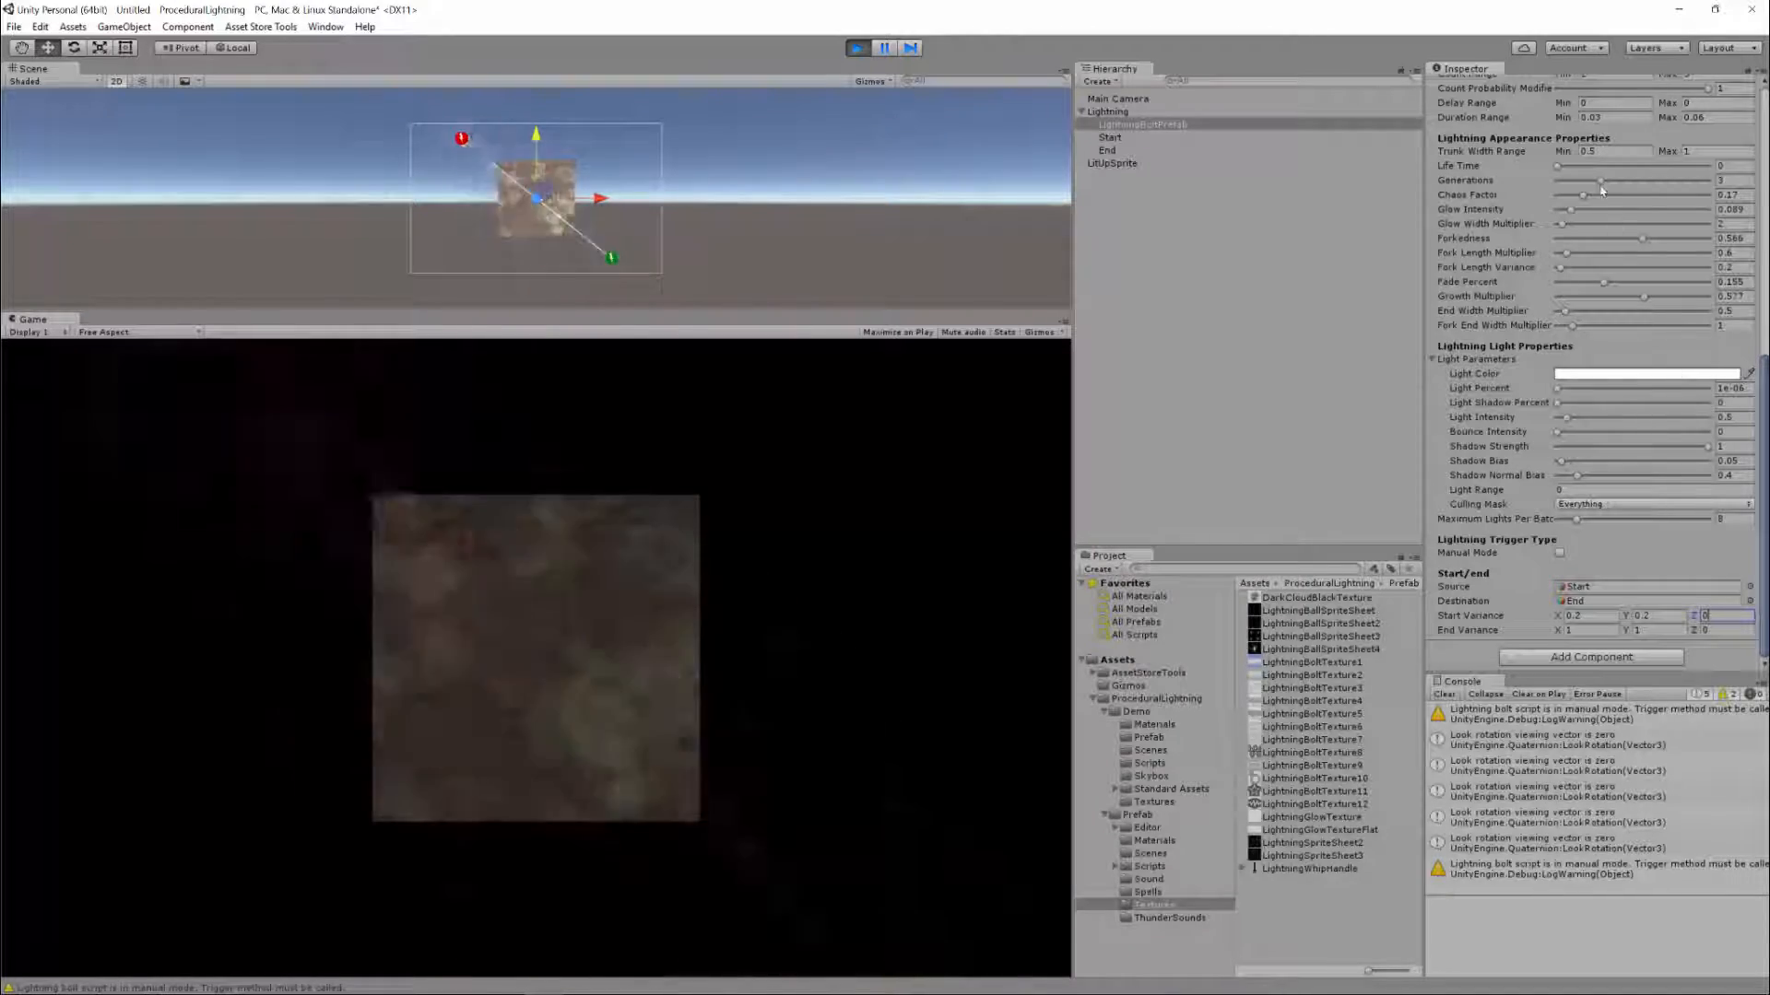
Lower the bolt's Generations to 2 and copy the Lightning Bolt Prefab Script component with its play-mode settings
{"action": "left_click", "coordinate": [1601, 183]}
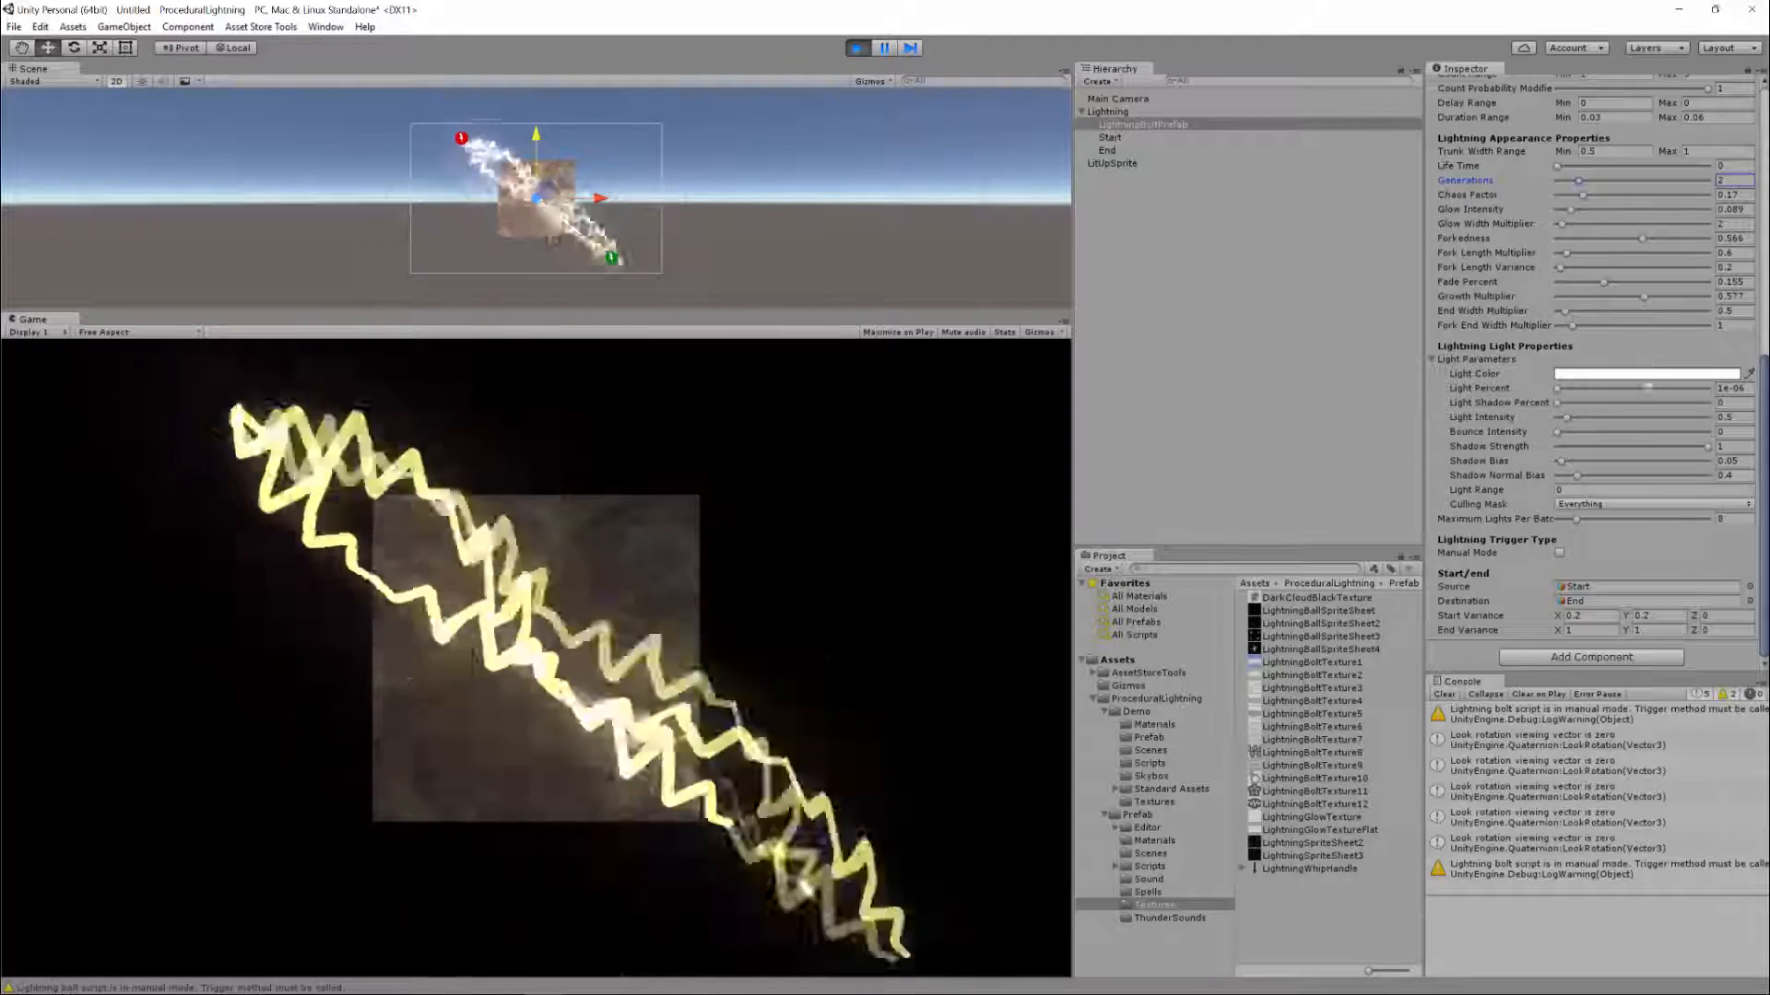
{"action": "scroll", "coordinate": [1694, 227], "scroll_direction": "up", "scroll_amount": 10}
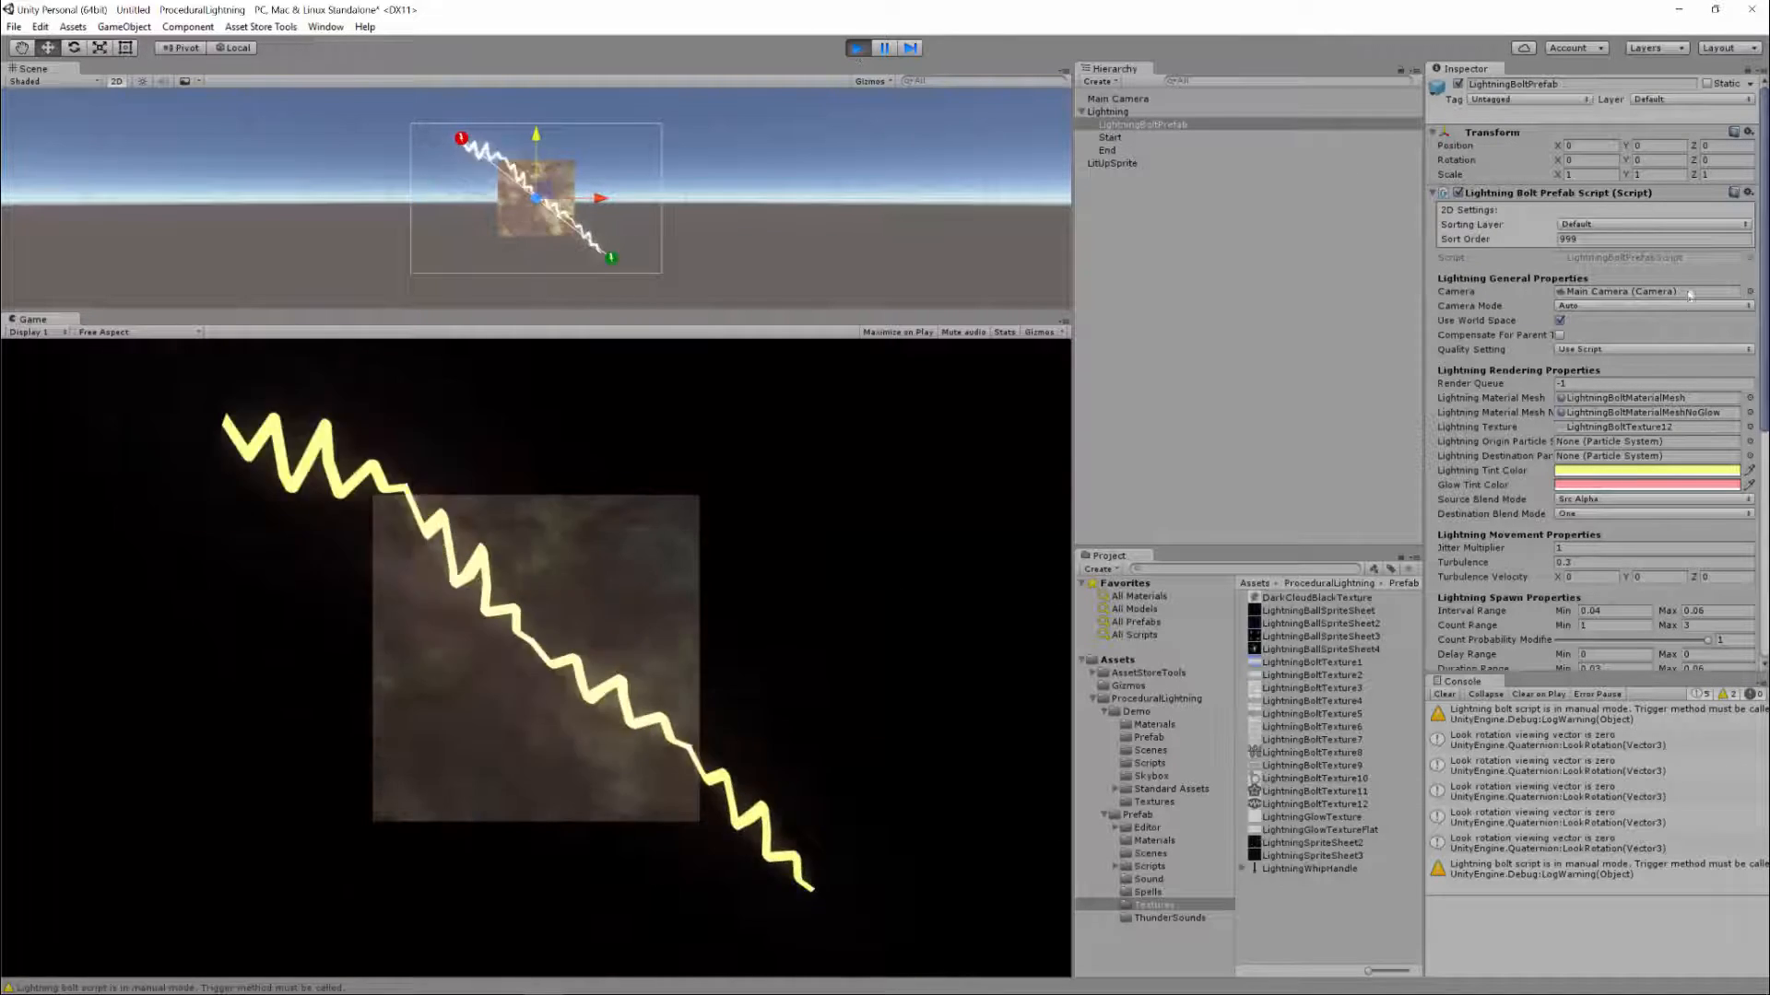
{"action": "left_click", "coordinate": [1748, 193]}
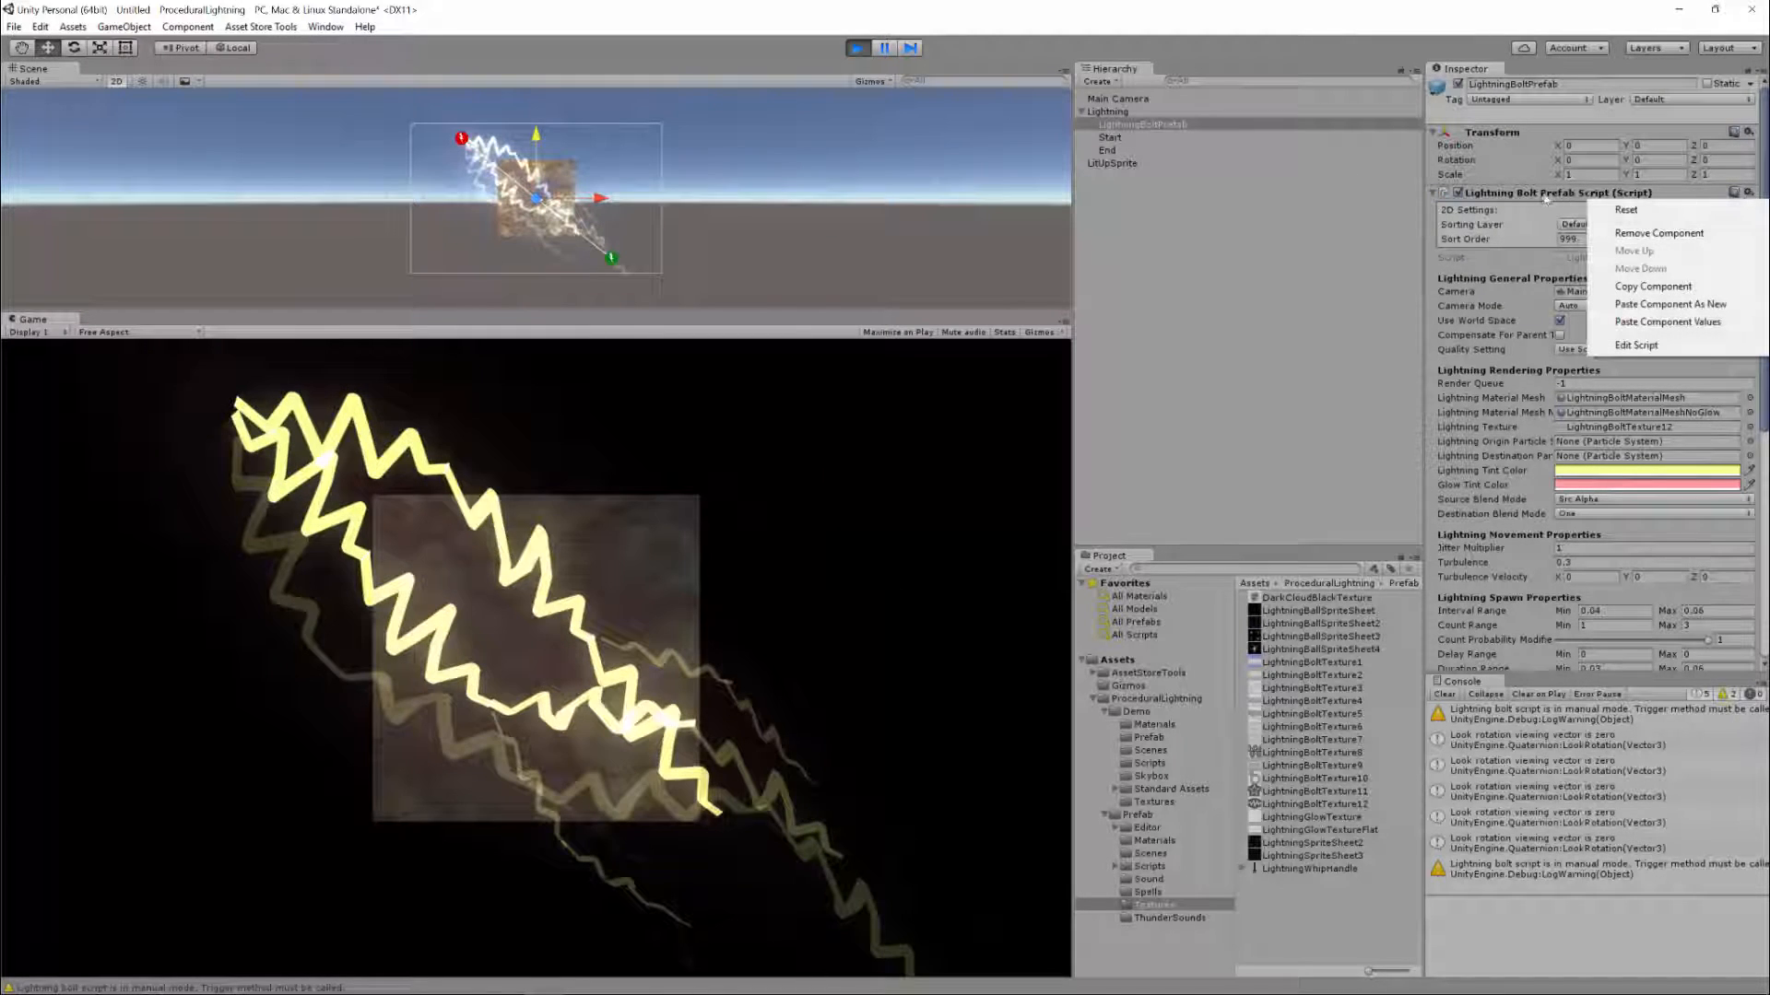
{"action": "left_click", "coordinate": [1653, 286]}
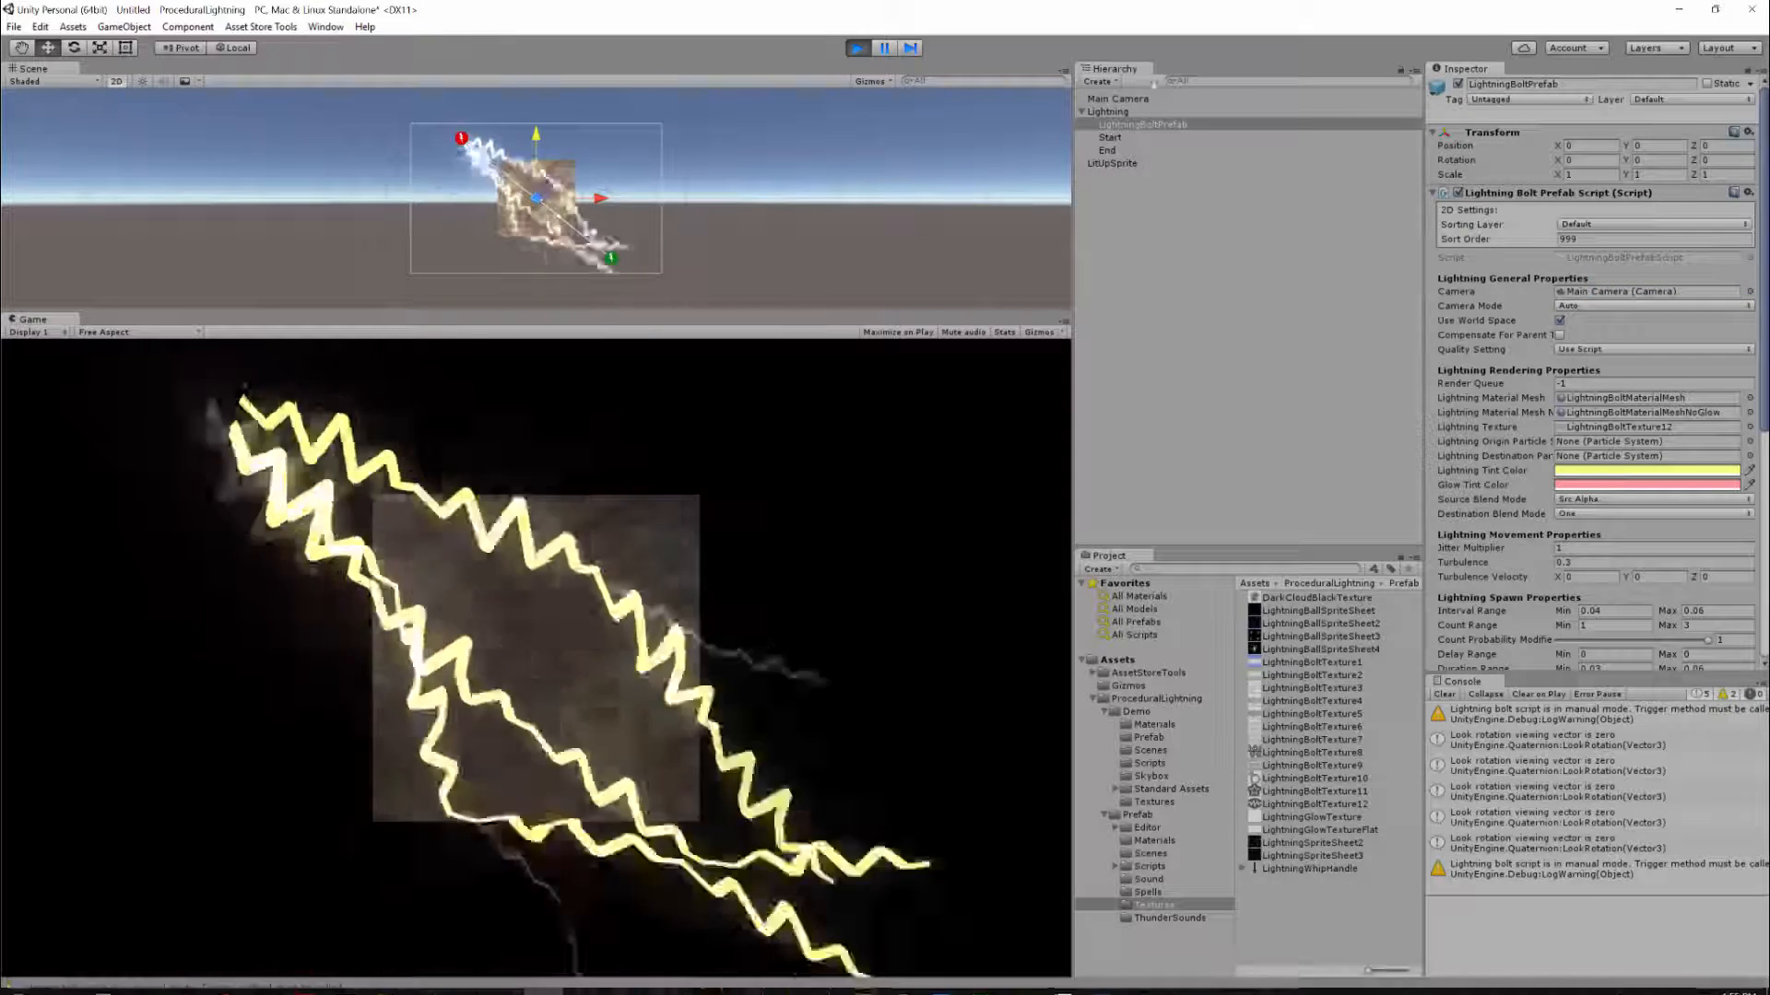
Leave play mode and paste the copied component values onto the bolt's Lightning Bolt Prefab Script
{"action": "left_click", "coordinate": [856, 49]}
{"action": "left_click", "coordinate": [856, 49]}
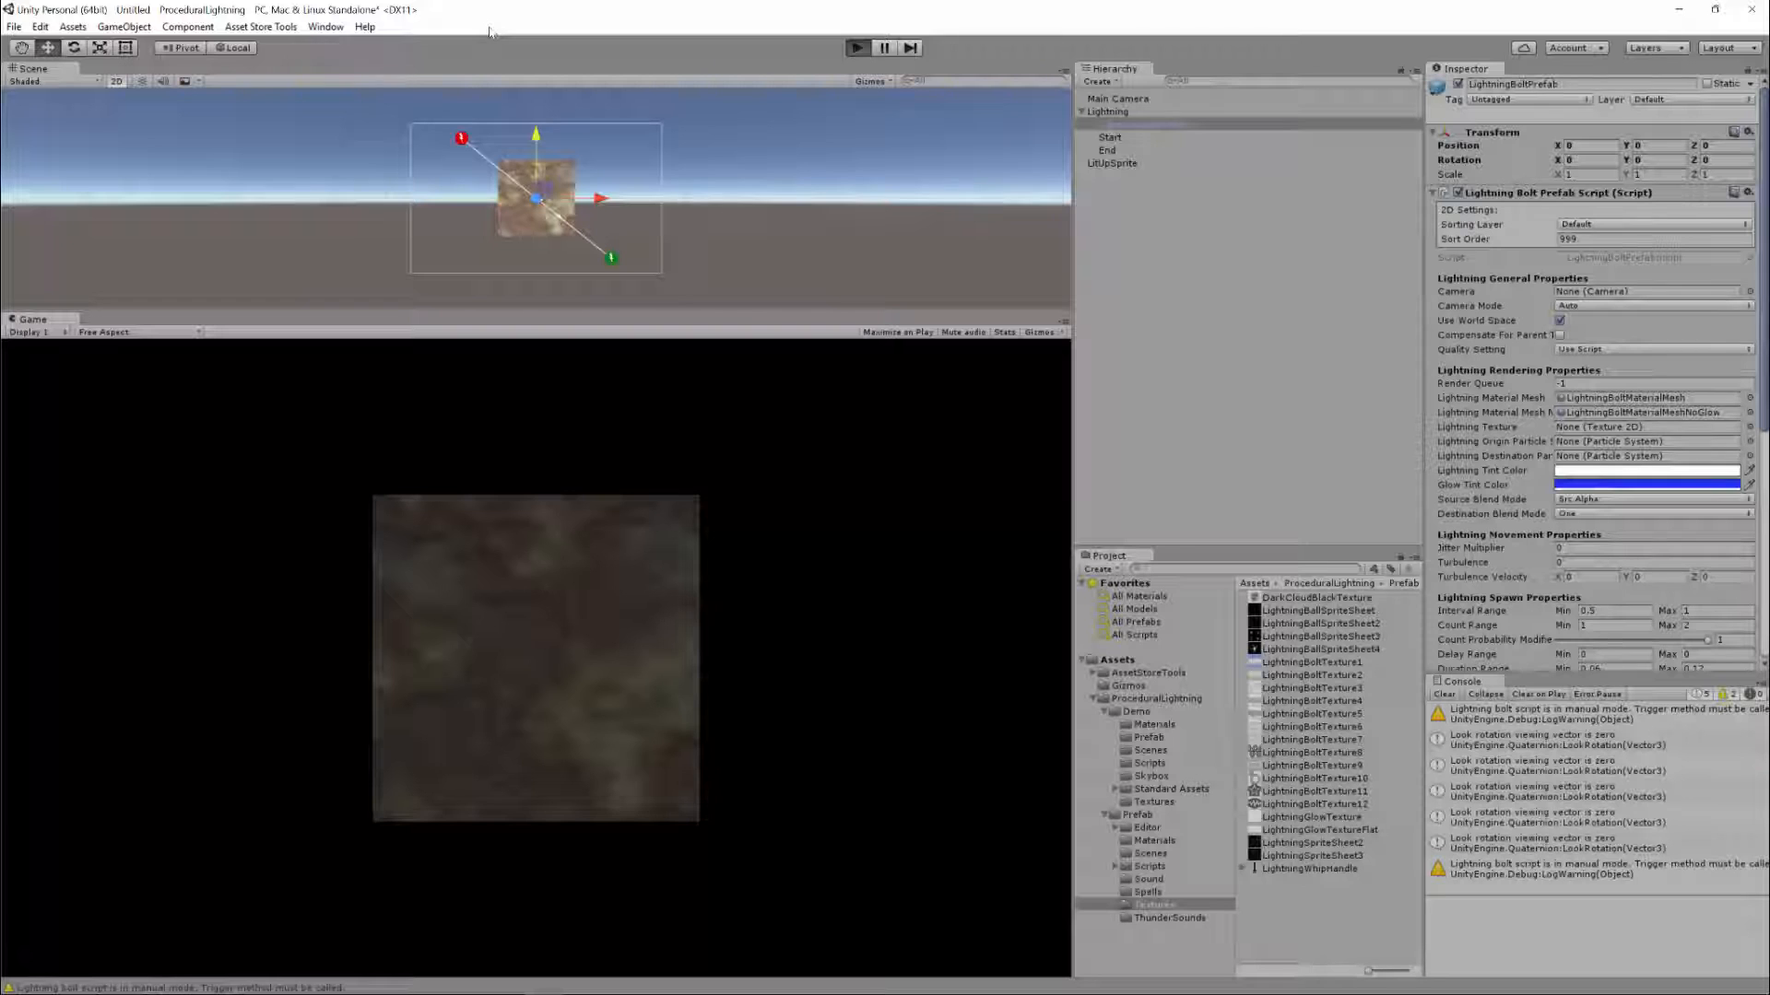
{"action": "left_click", "coordinate": [856, 49]}
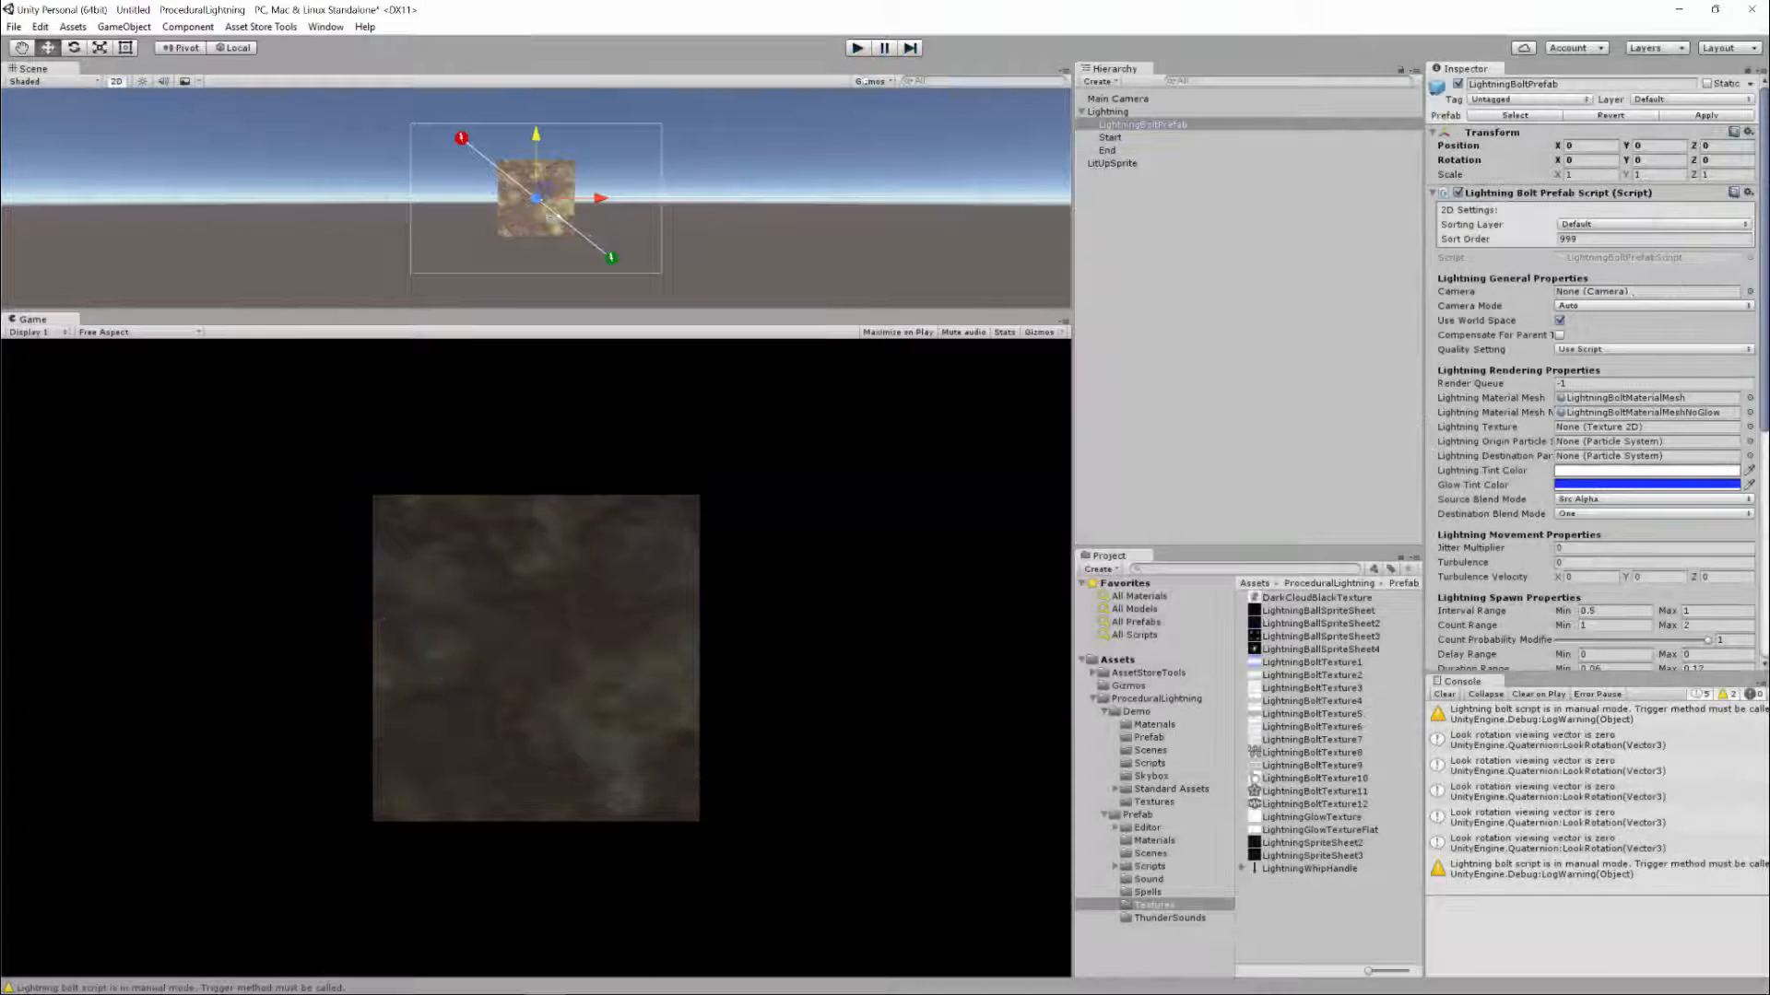
{"action": "left_click", "coordinate": [1749, 194]}
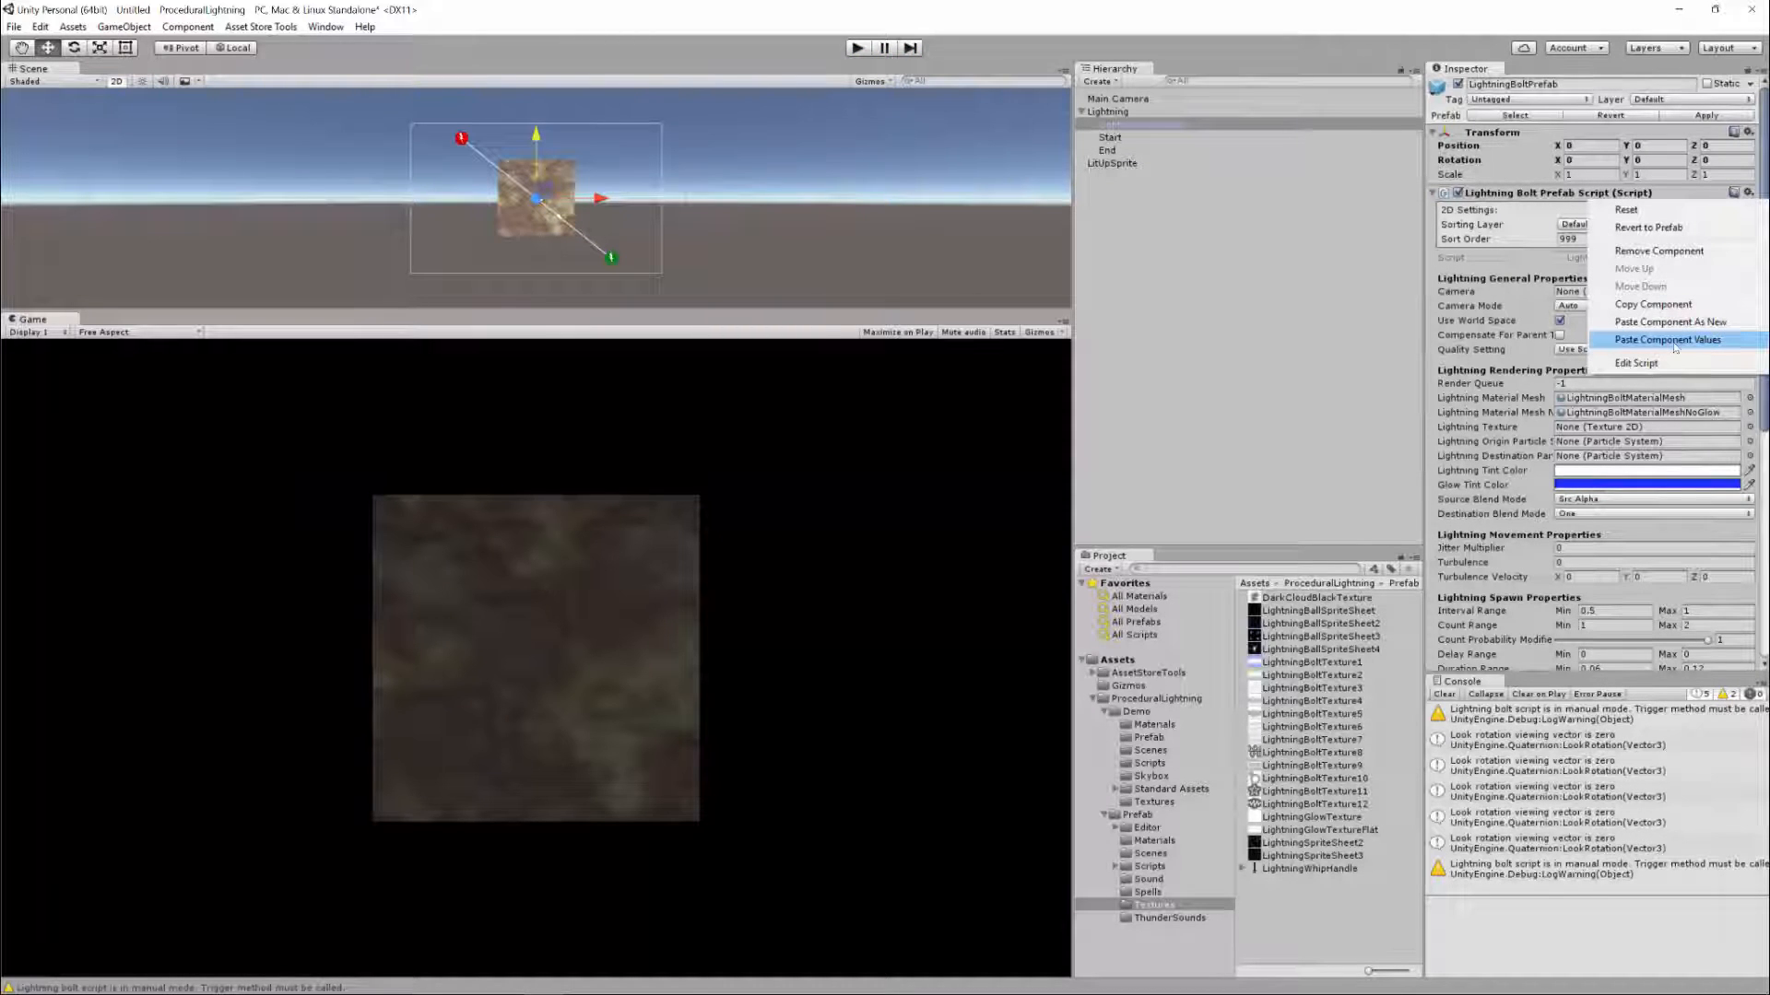
{"action": "left_click", "coordinate": [1672, 340]}
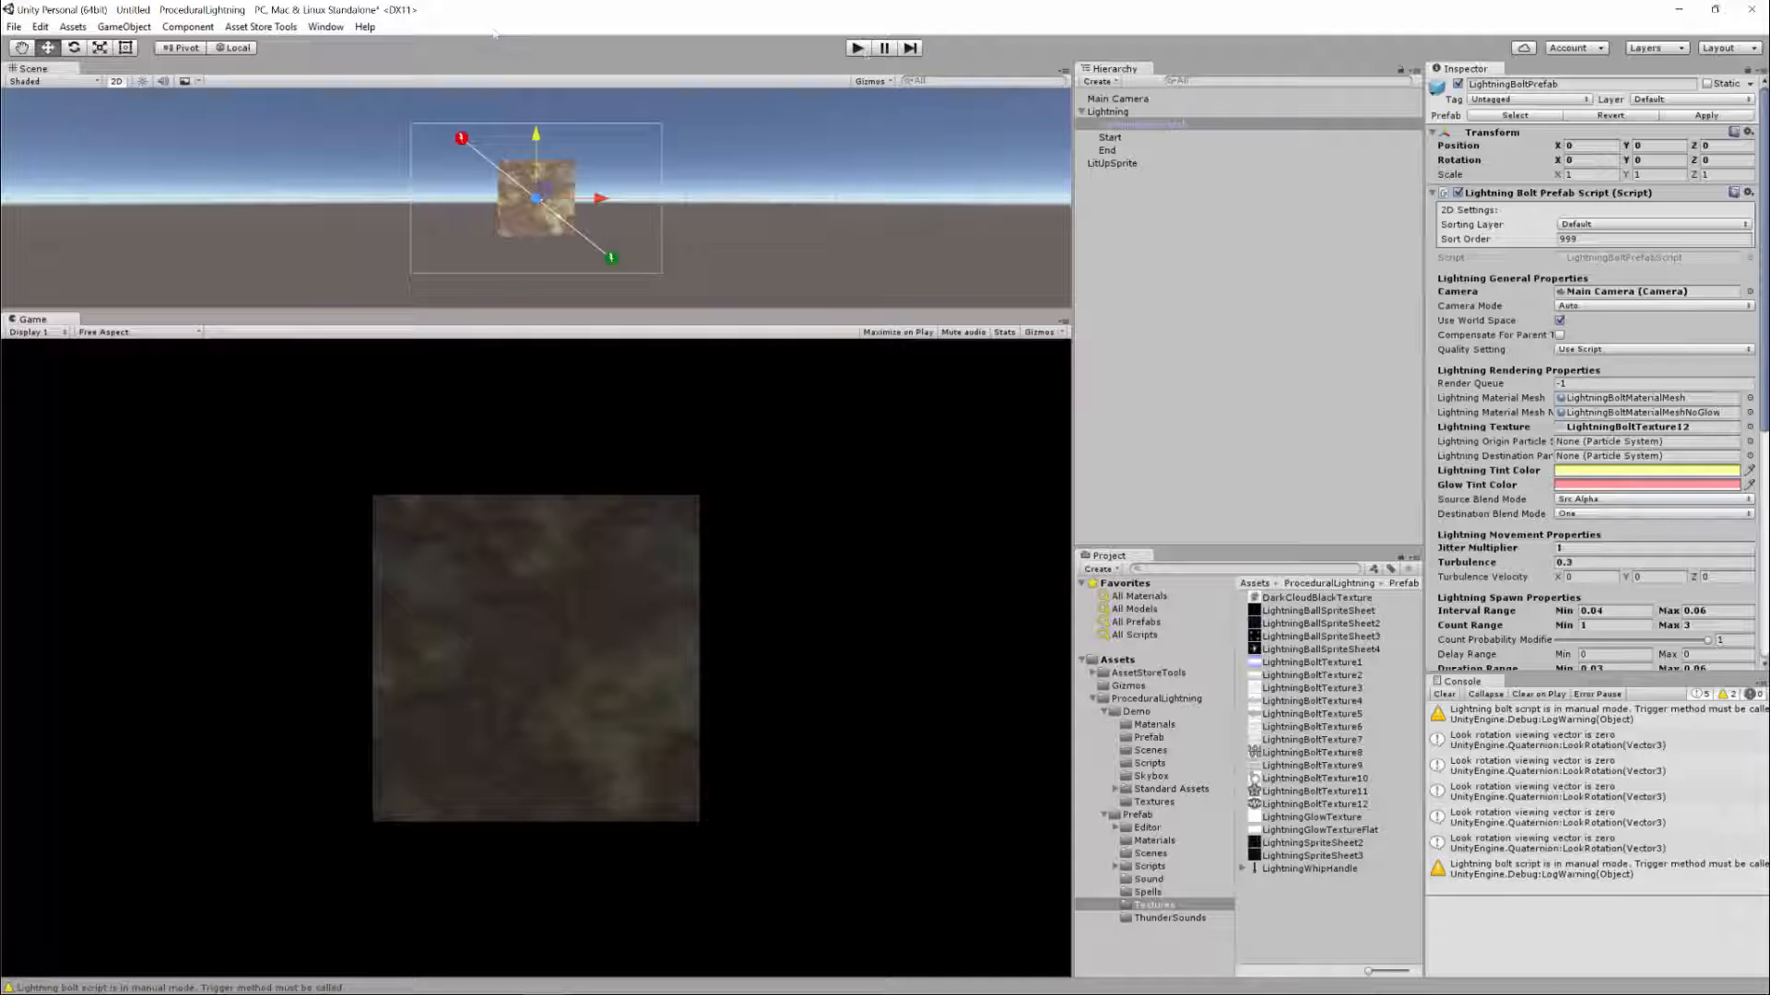
Play the scene briefly to check the pasted bolt settings, stop it, and review the script's values in edit mode
{"action": "key", "text": "ctrl+p"}
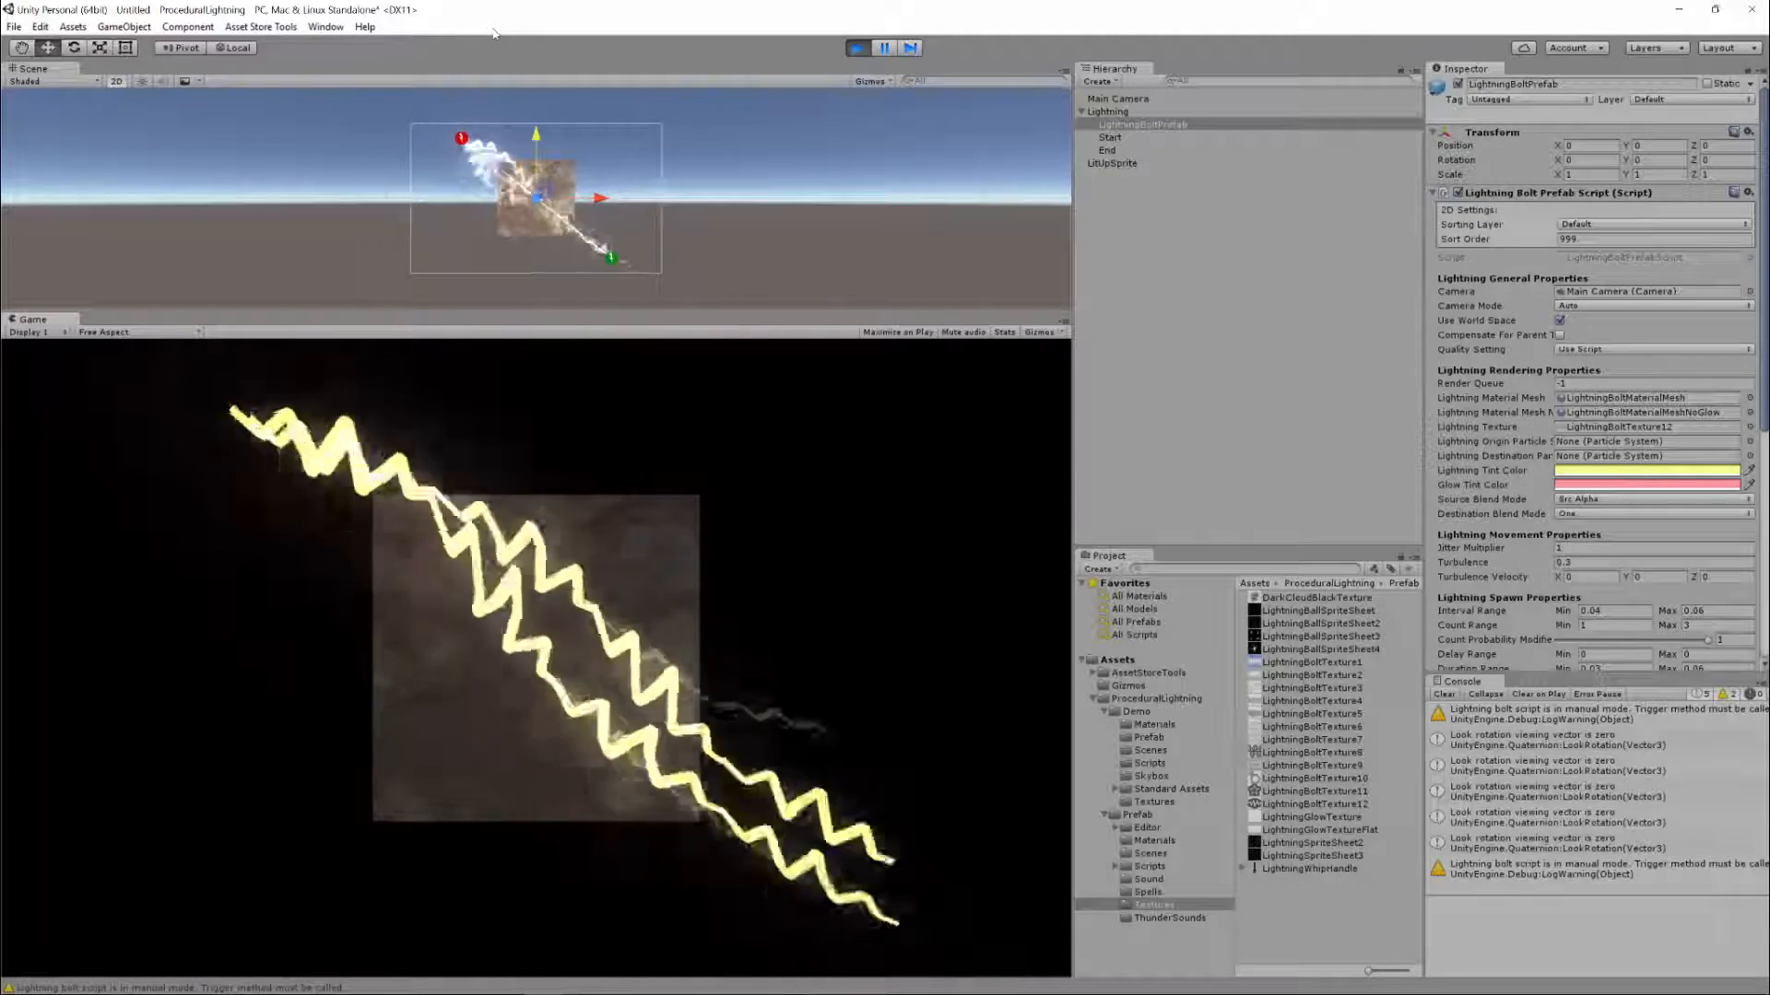
{"action": "left_click", "coordinate": [859, 48]}
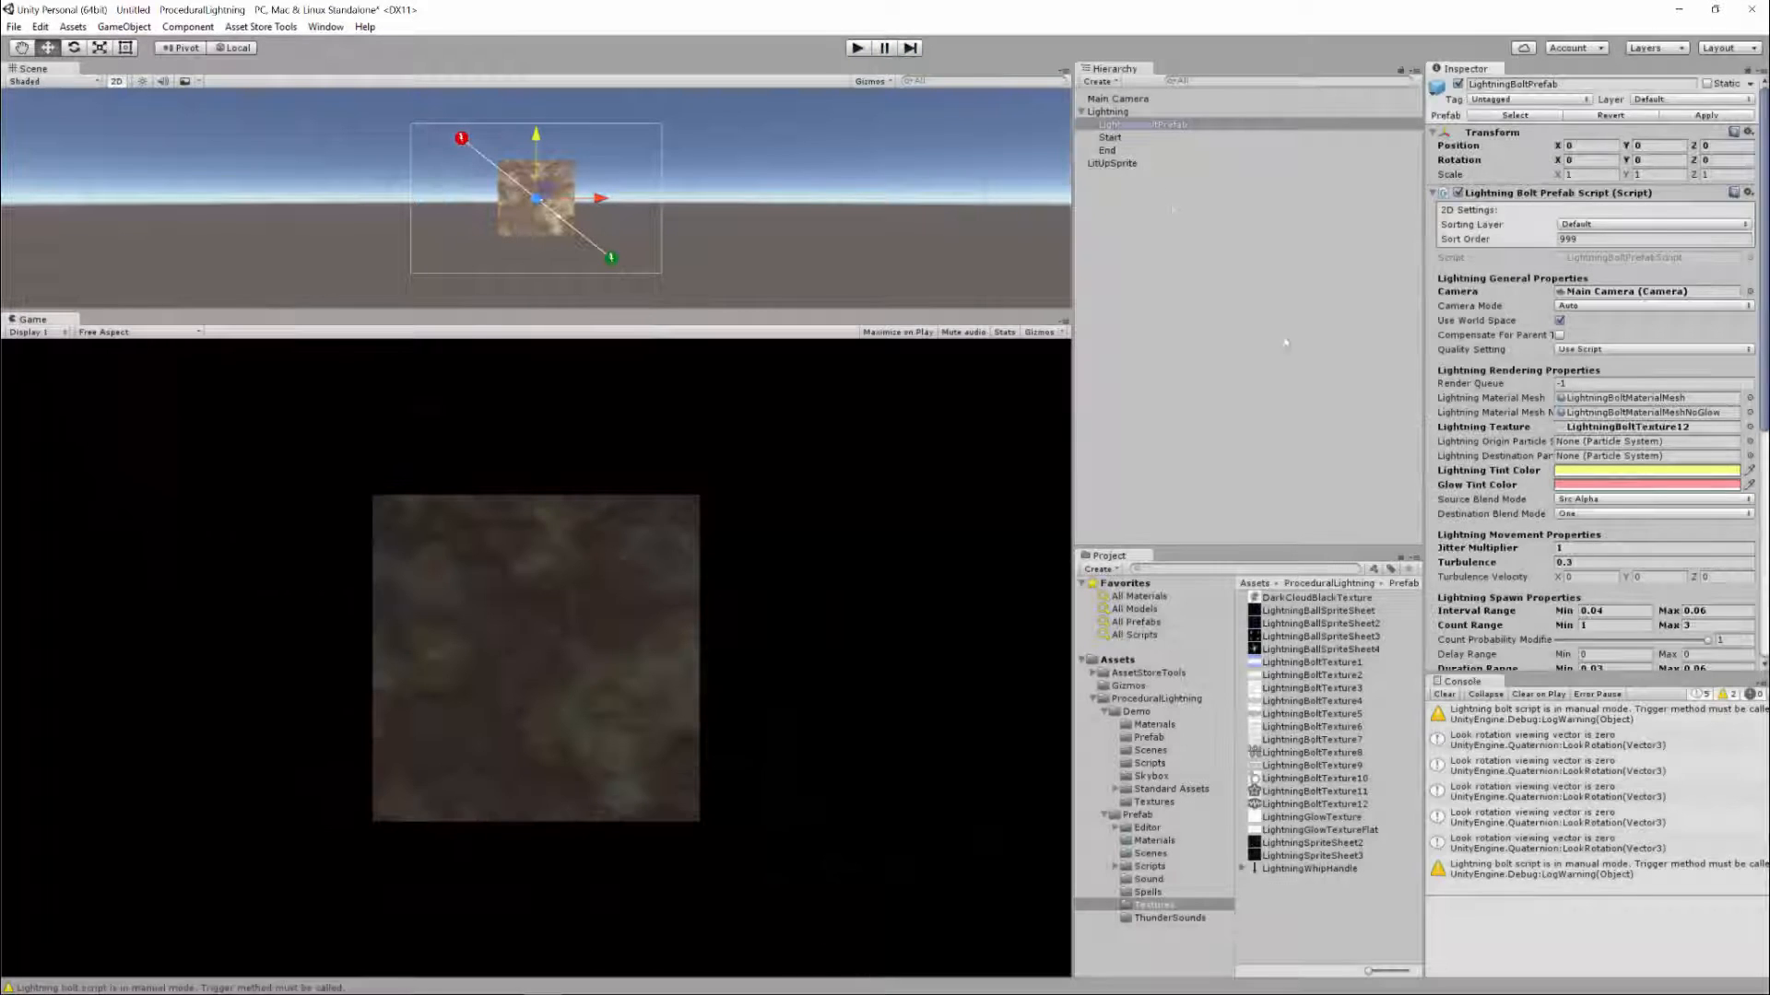
{"action": "scroll", "coordinate": [1557, 435], "scroll_direction": "down", "scroll_amount": 8}
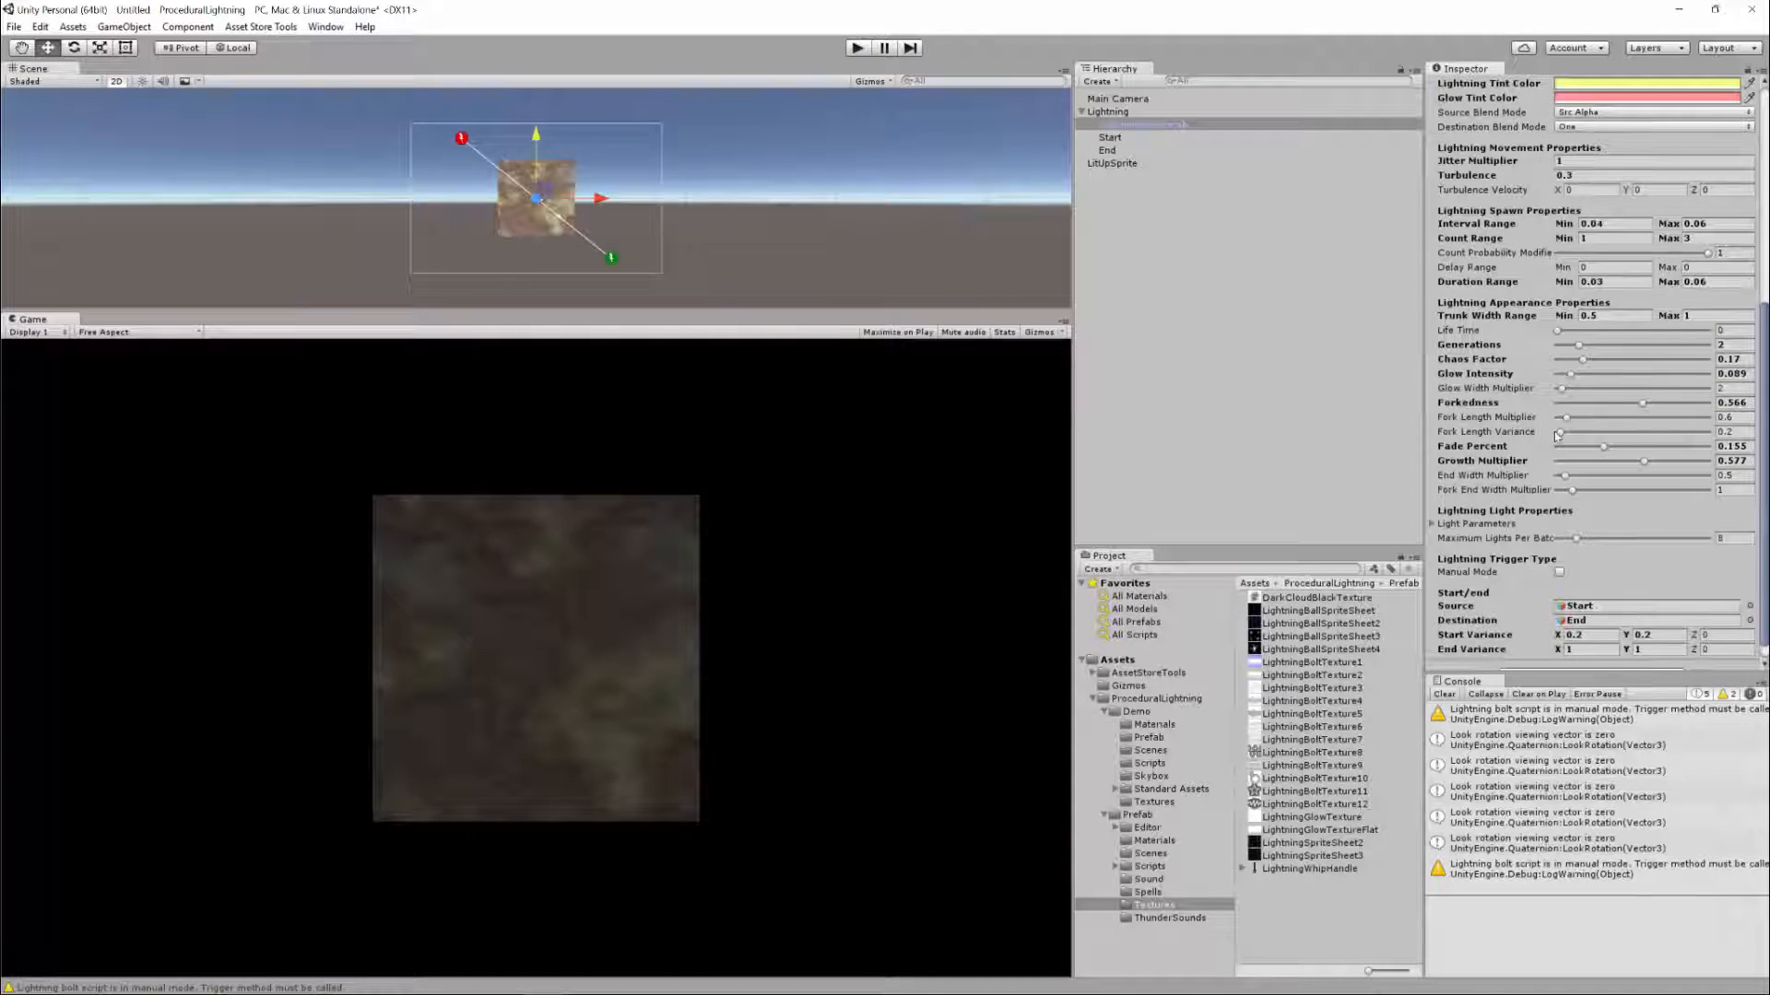
{"action": "scroll", "coordinate": [1558, 435], "scroll_direction": "up", "scroll_amount": 8}
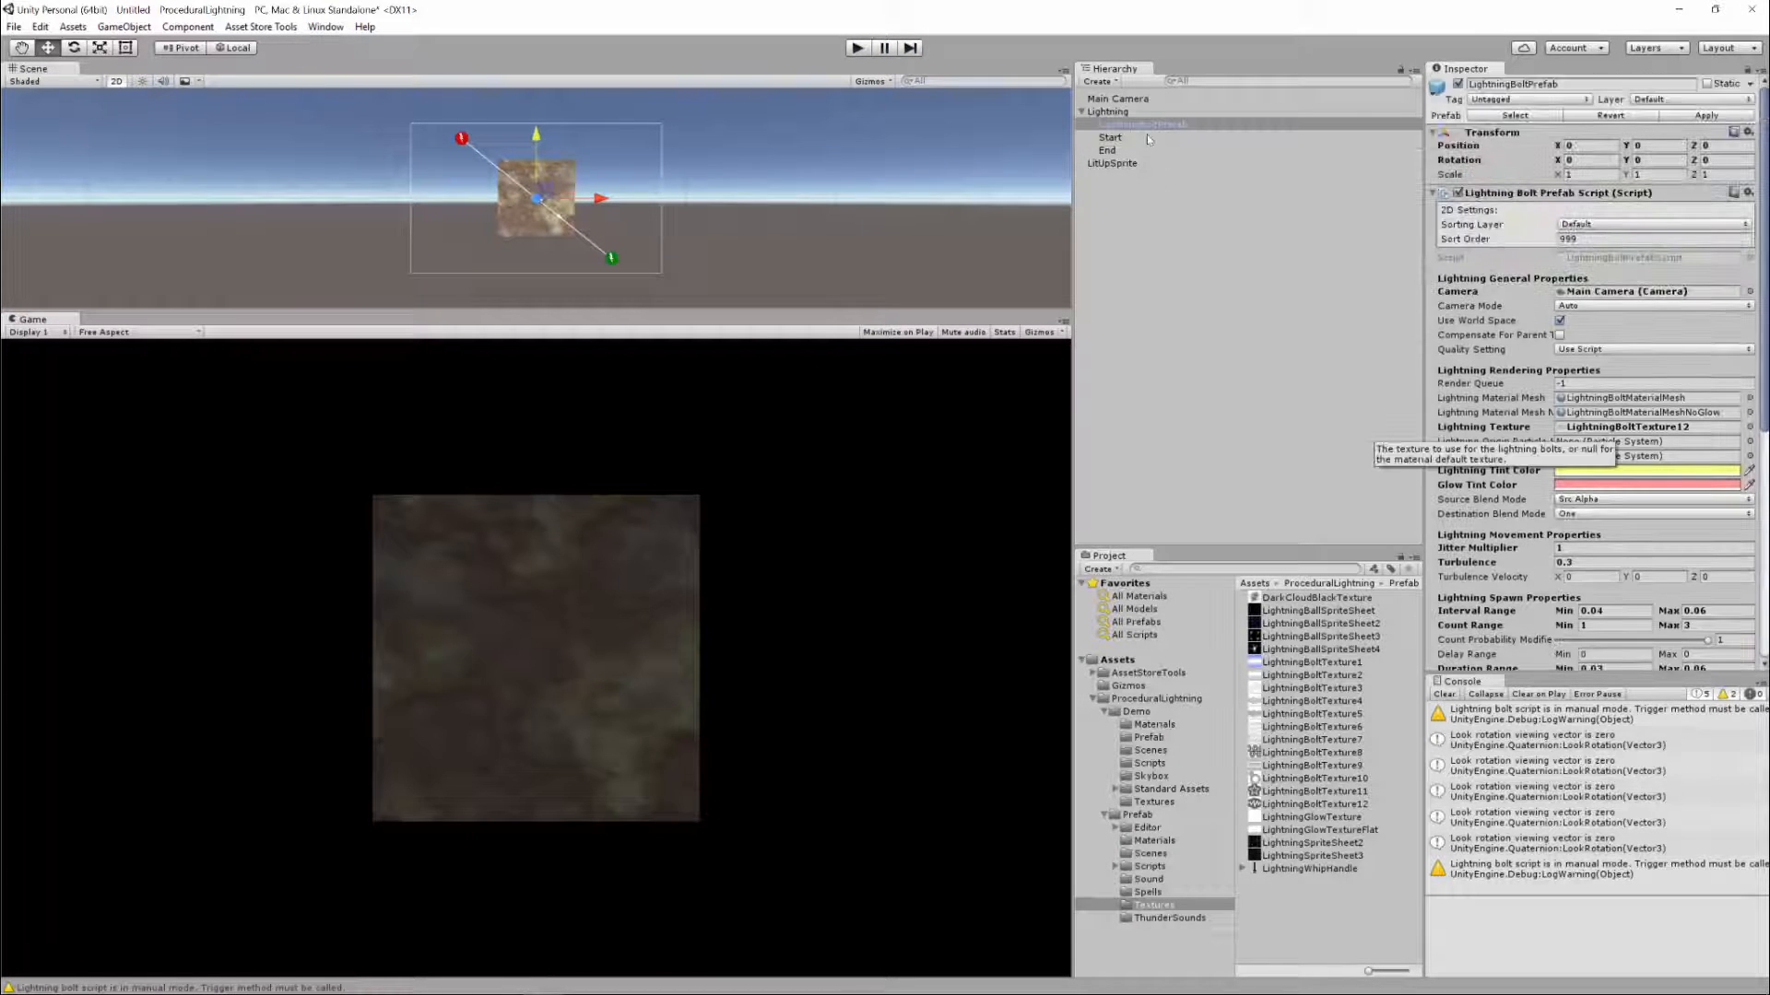
Add a particle system as a child of the Lightning object and name it StartParticles
{"action": "right_click", "coordinate": [1112, 111]}
{"action": "left_click", "coordinate": [1172, 353]}
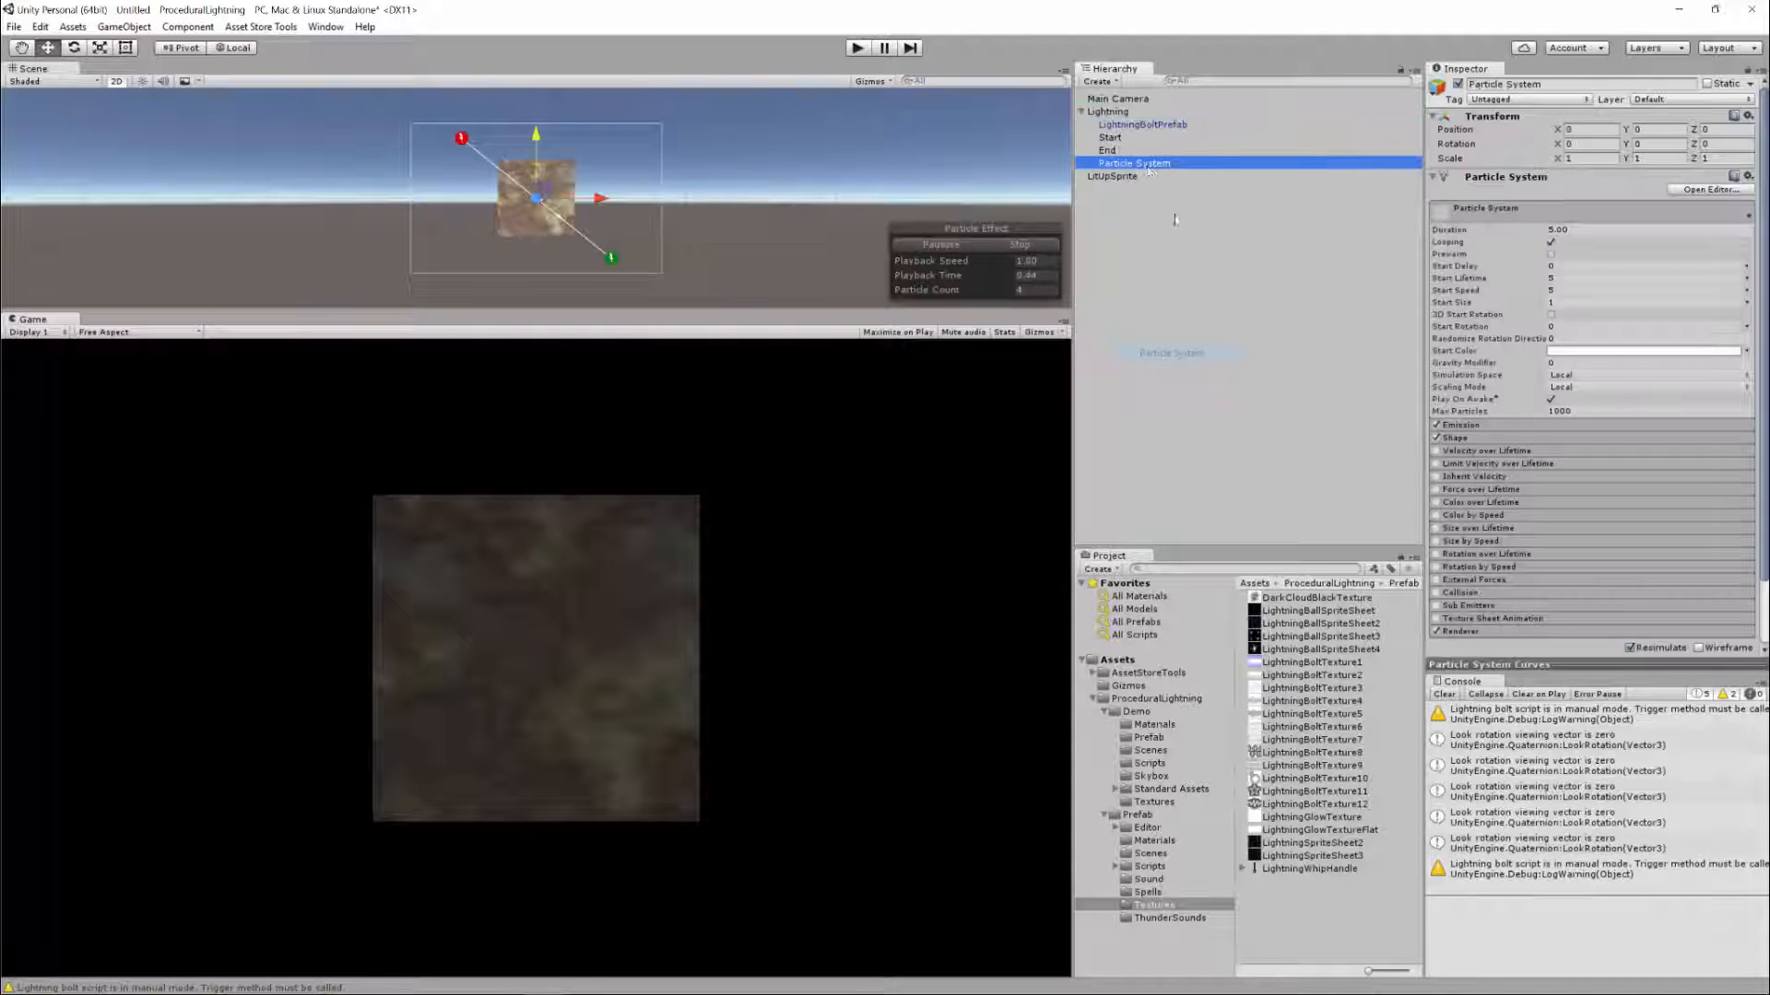
{"action": "type", "text": "Sta"}
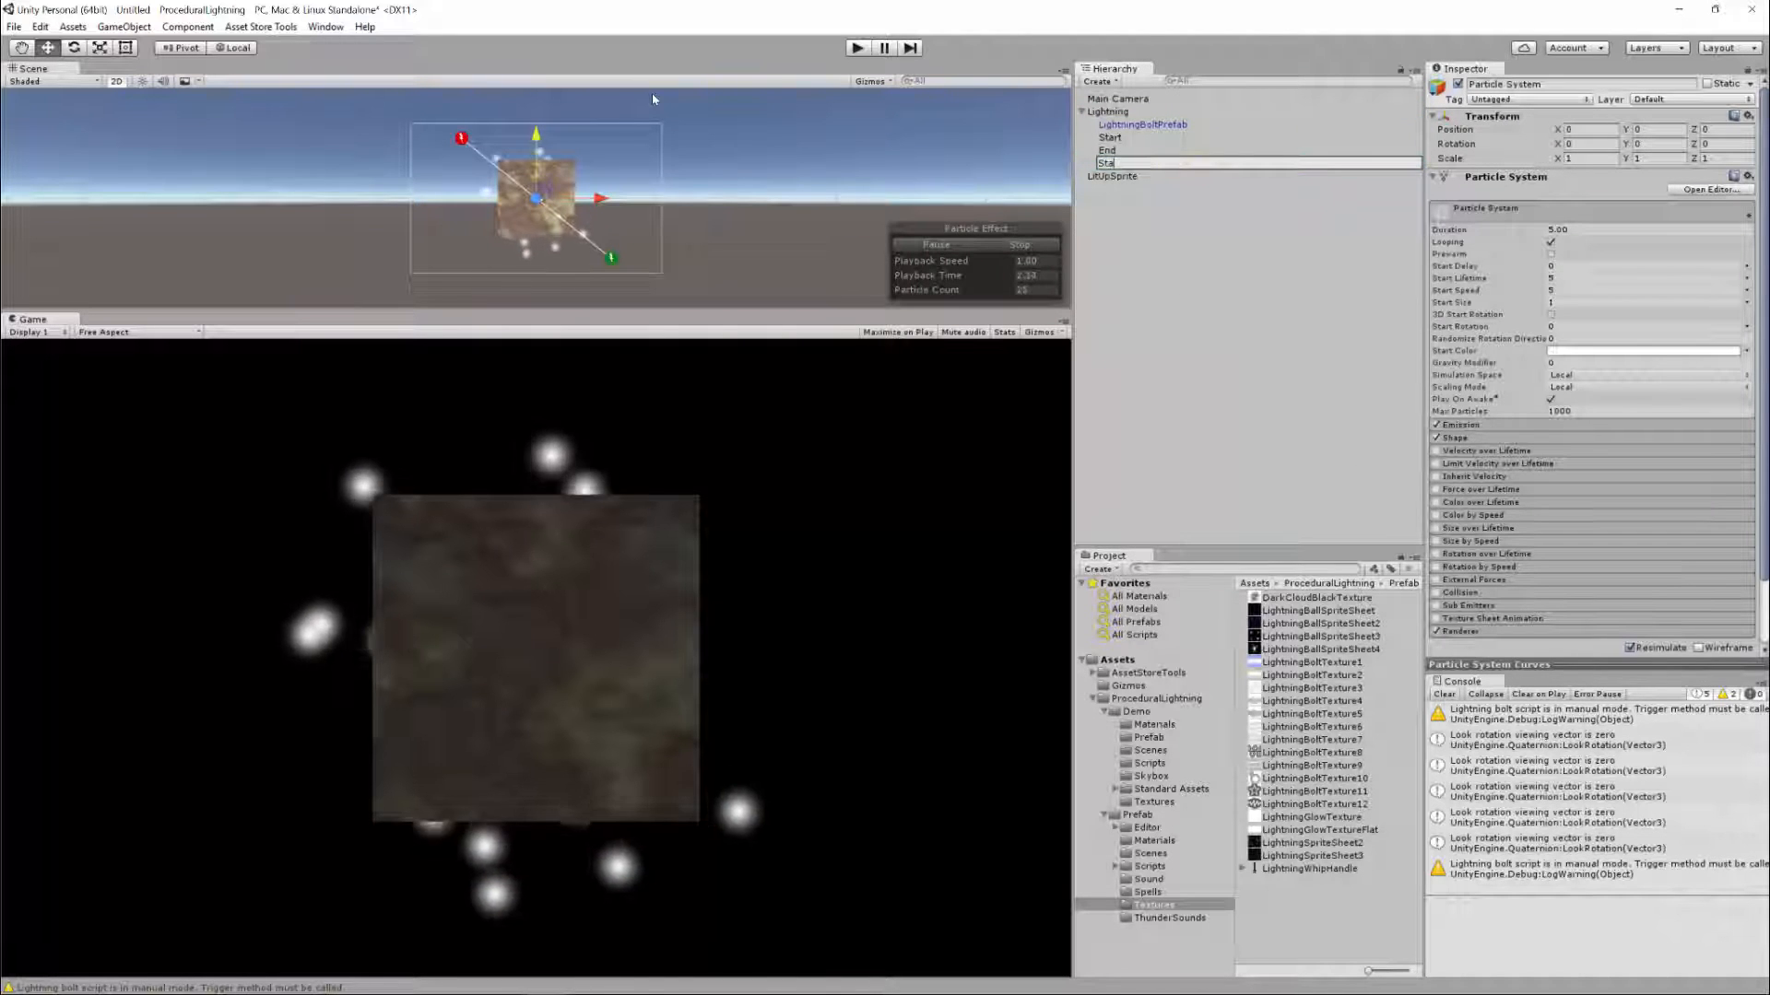
{"action": "type", "text": "rtParticles"}
{"action": "key", "text": "Return"}
Add a second particle system under the Lightning object and name it EndParticles
{"action": "left_click", "coordinate": [1114, 112]}
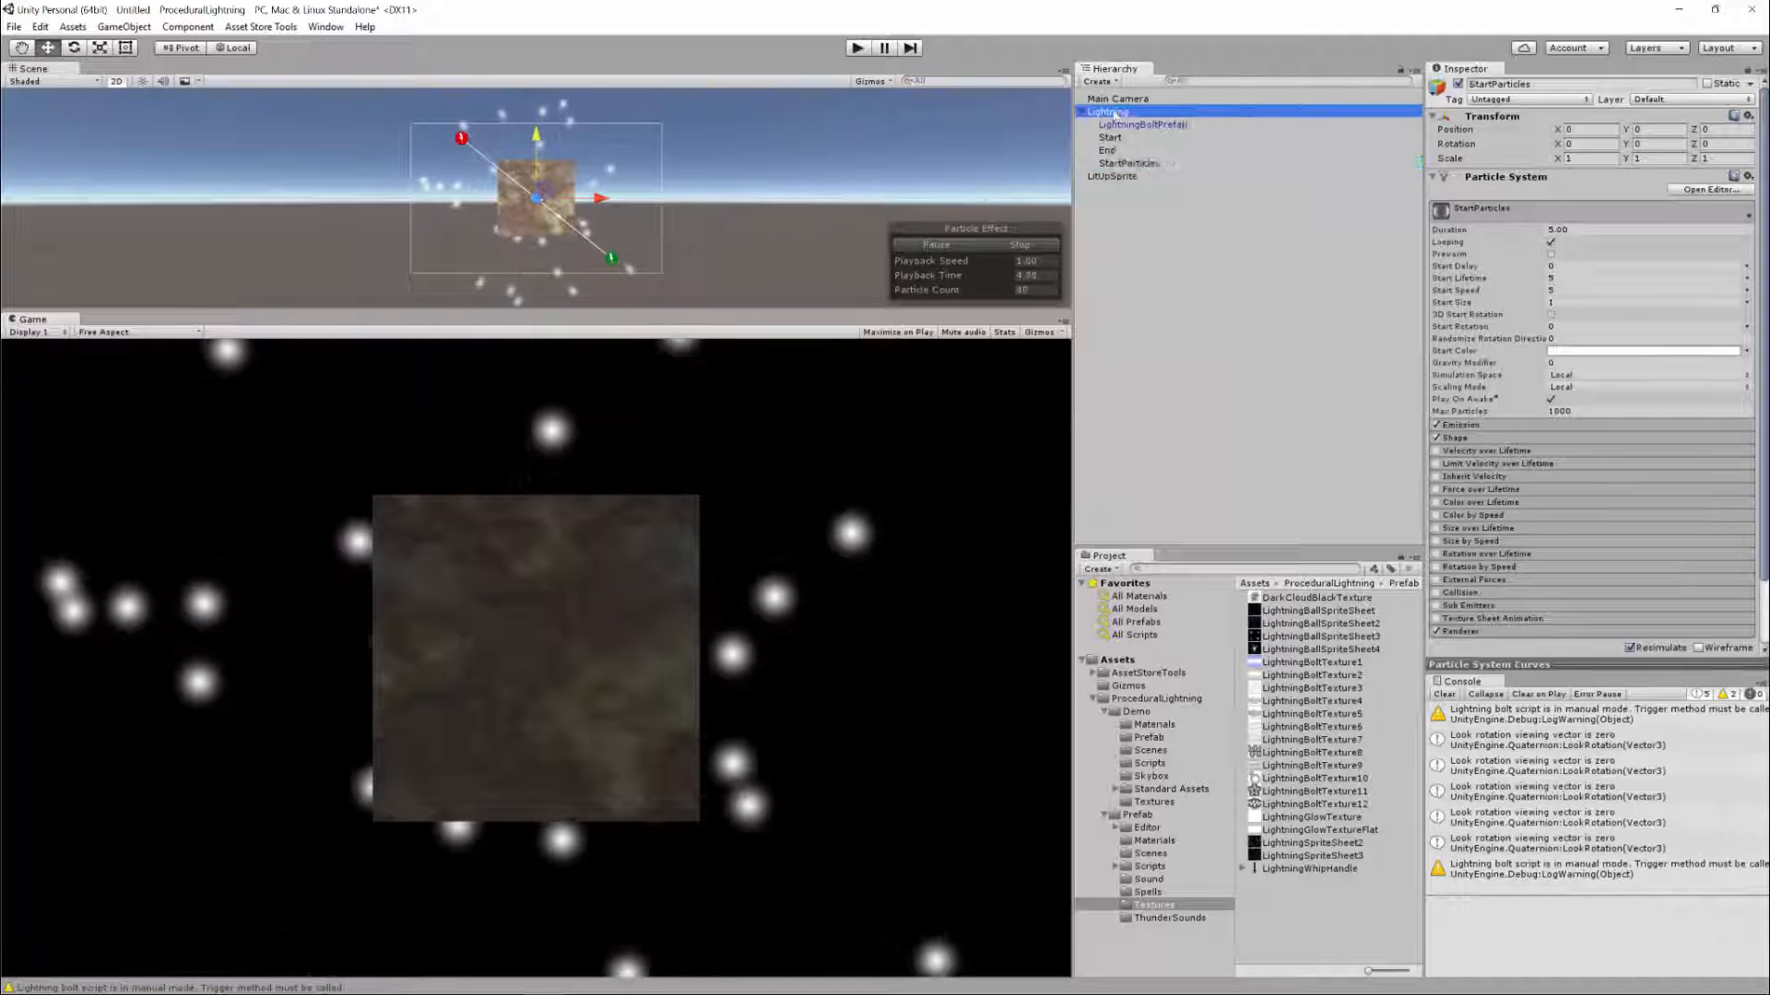
{"action": "right_click", "coordinate": [1114, 112]}
{"action": "left_click", "coordinate": [1172, 353]}
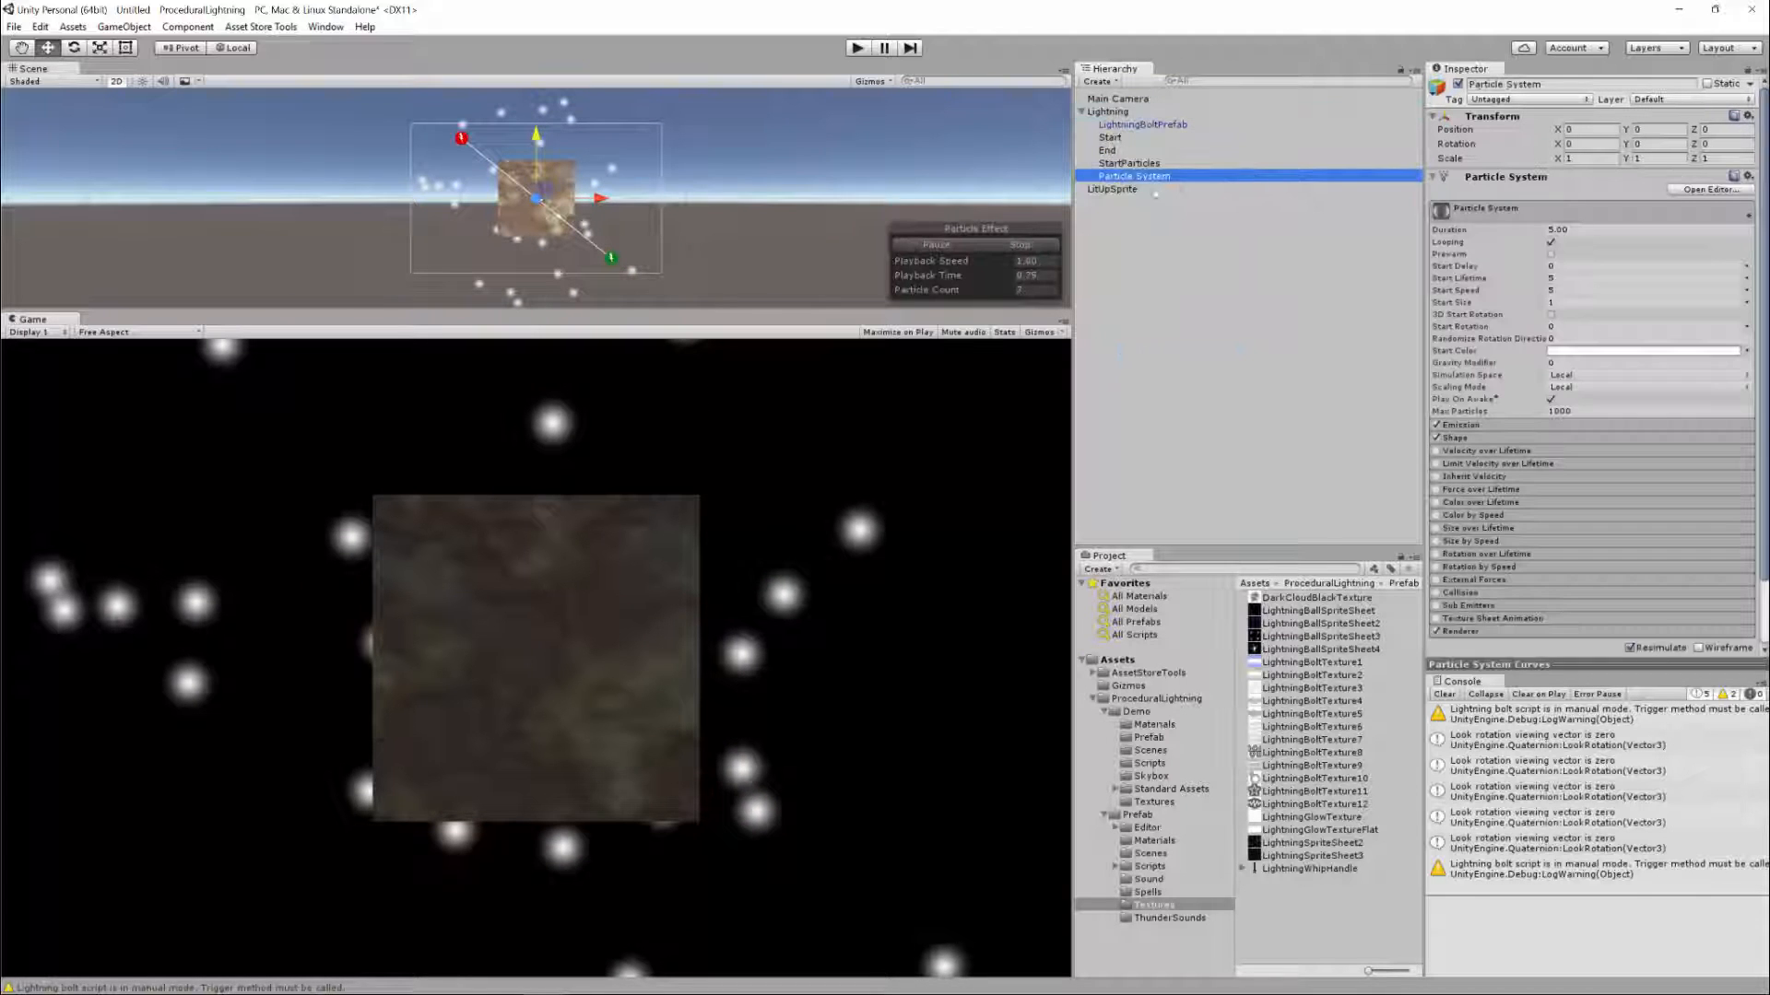
{"action": "type", "text": "EndPartic"}
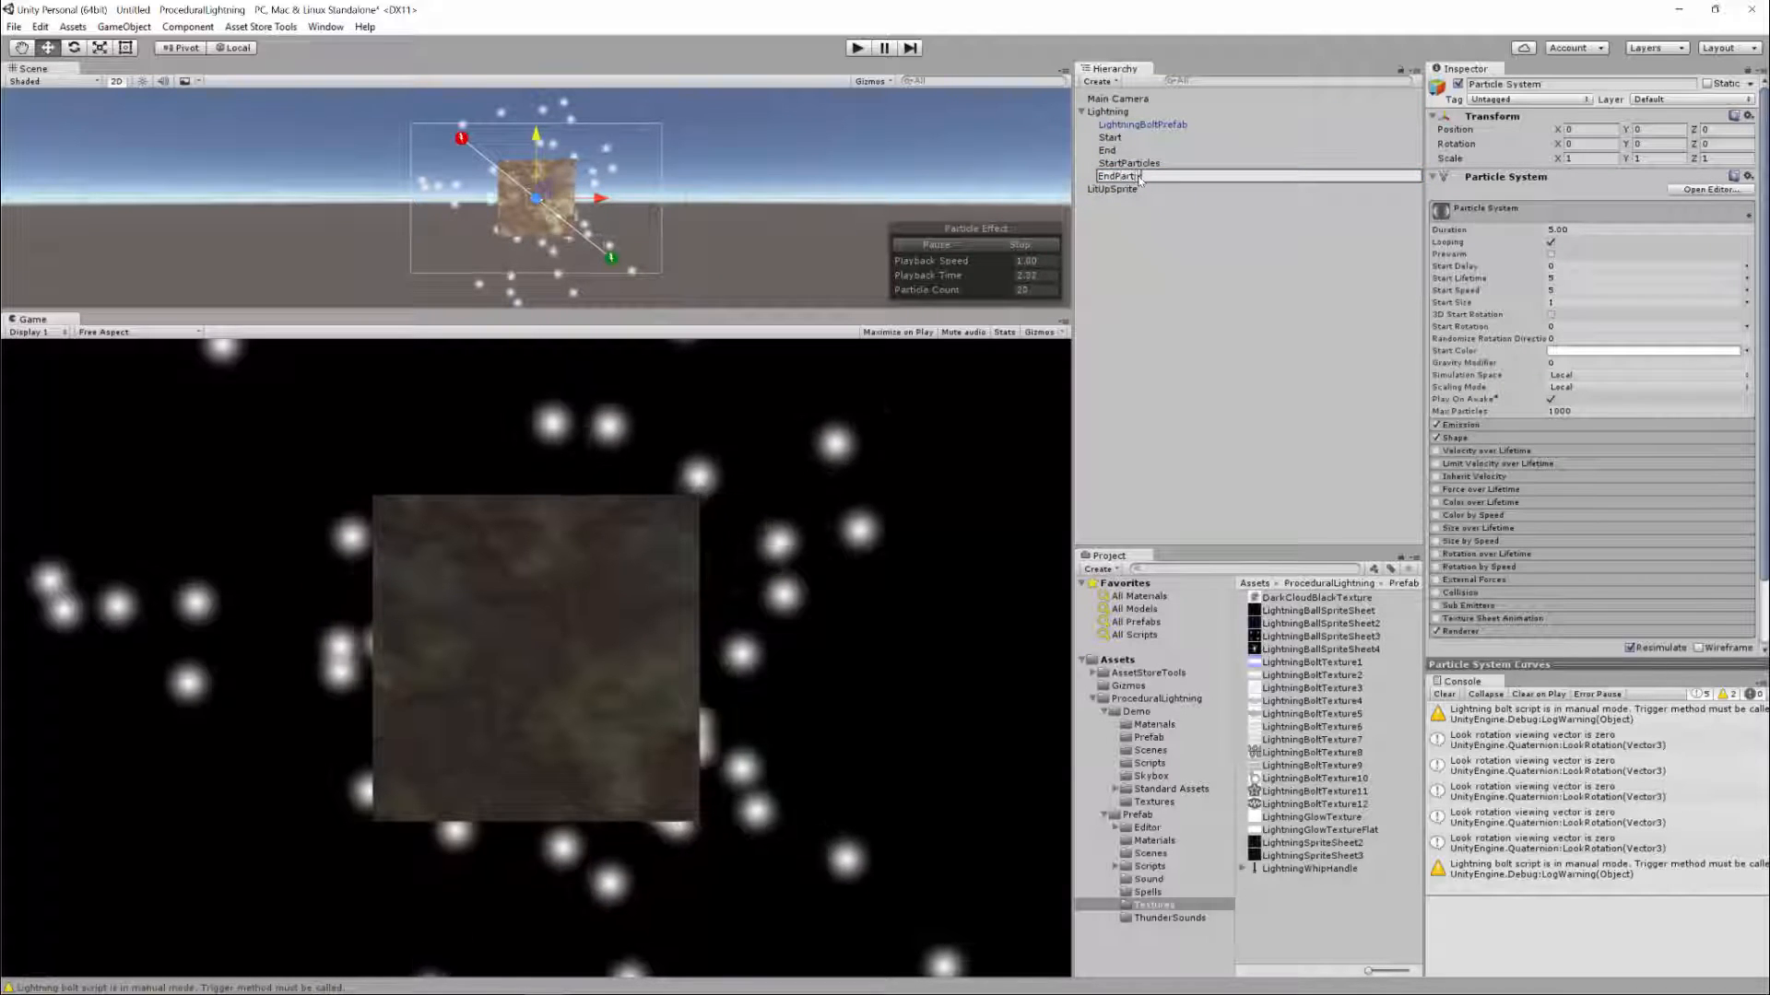
{"action": "type", "text": "les"}
{"action": "key", "text": "Return"}
Turn off looping for StartParticles and set its Duration to 1
{"action": "left_click", "coordinate": [1128, 163]}
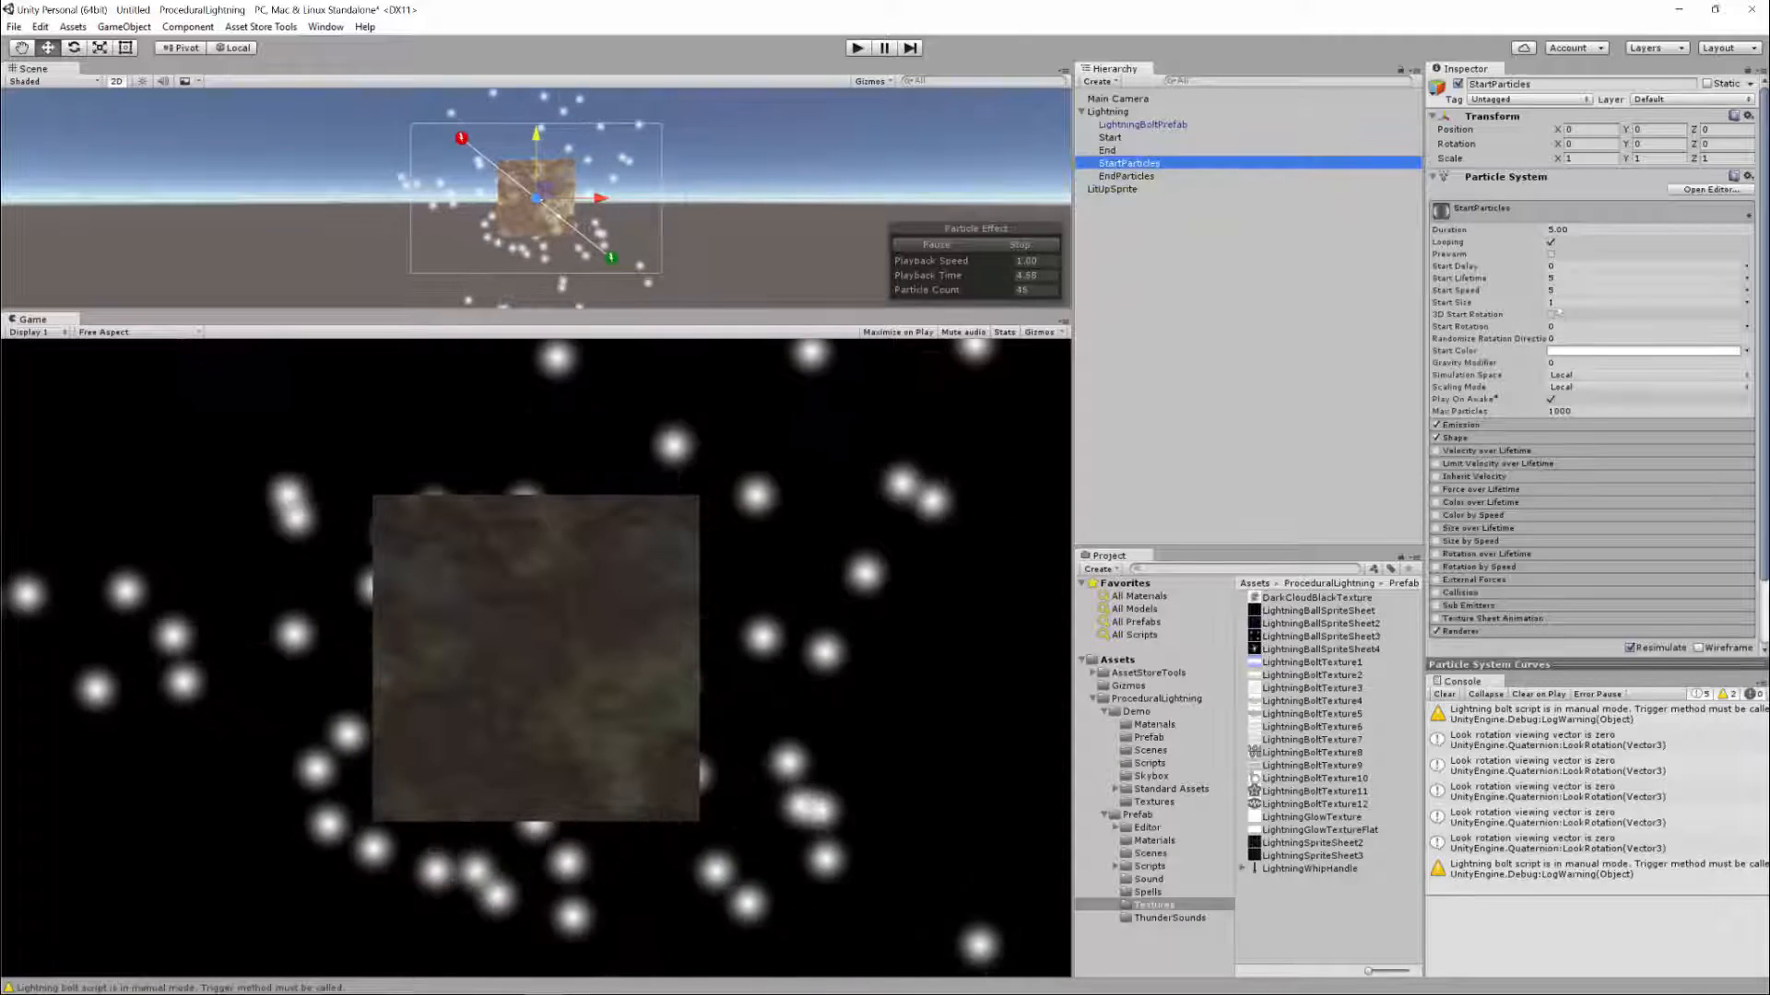
{"action": "left_click", "coordinate": [1626, 230]}
{"action": "type", "text": "1"}
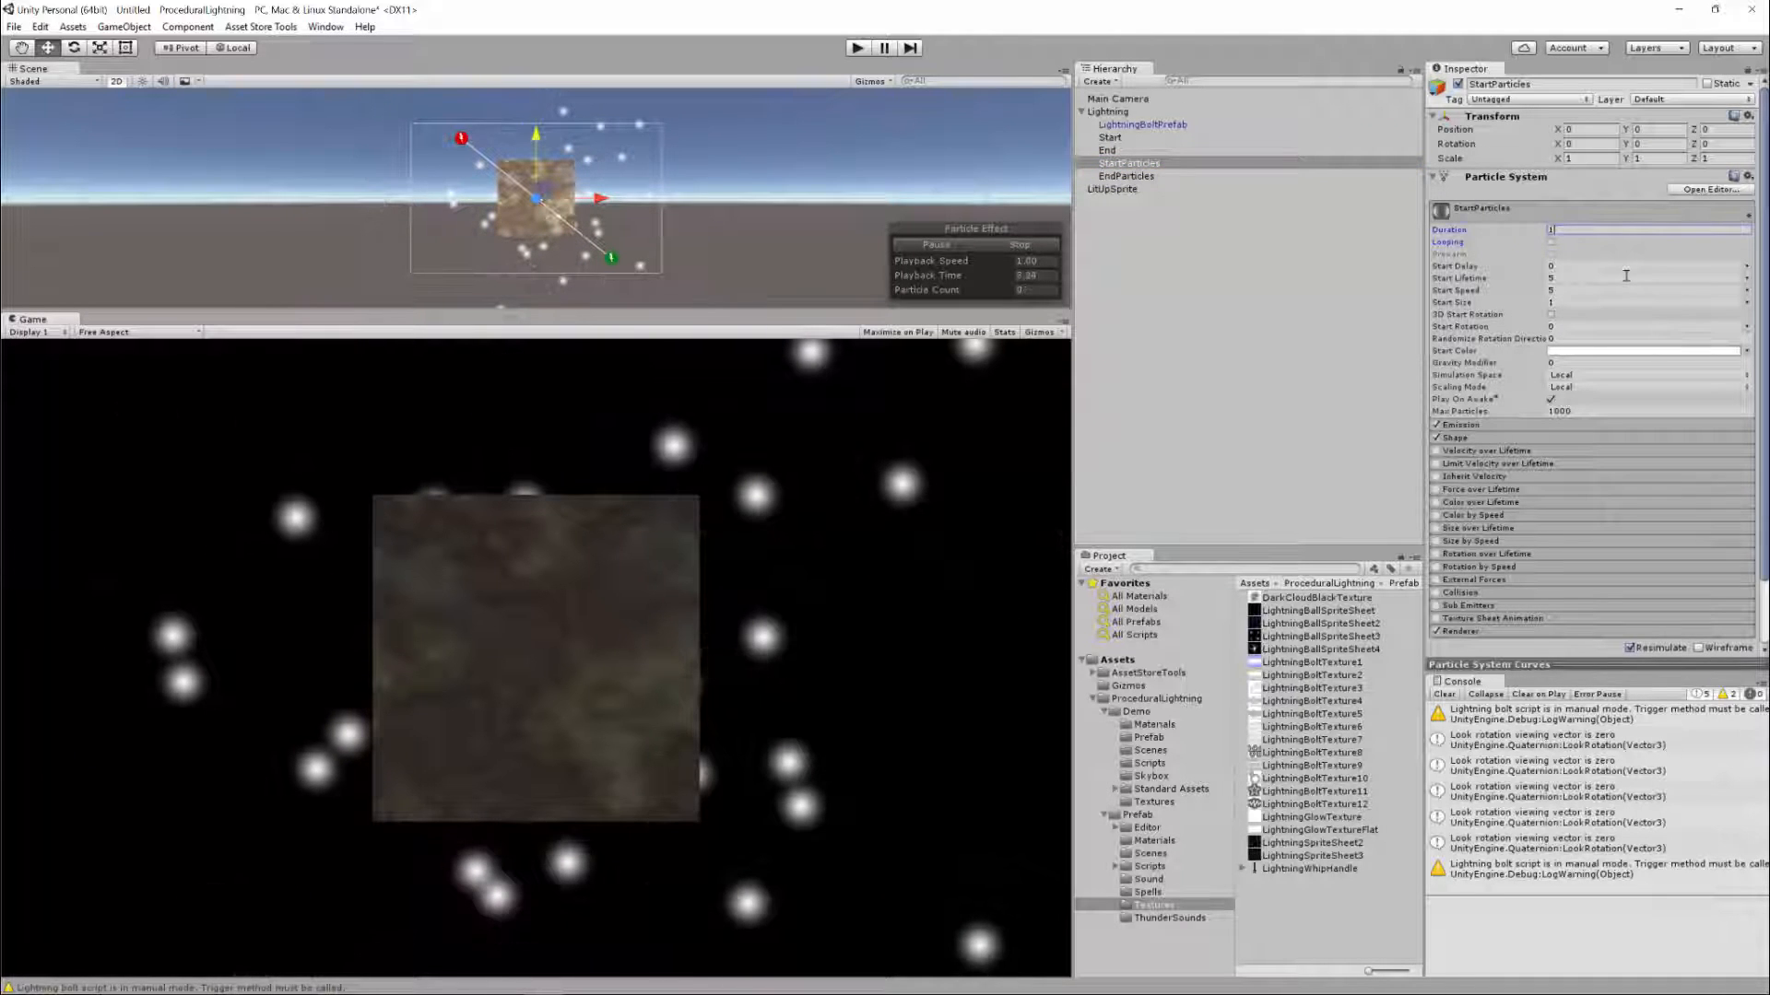
Make the Start Lifetime of StartParticles random between two constants, 0.1 and 0.3
{"action": "left_click", "coordinate": [1711, 279]}
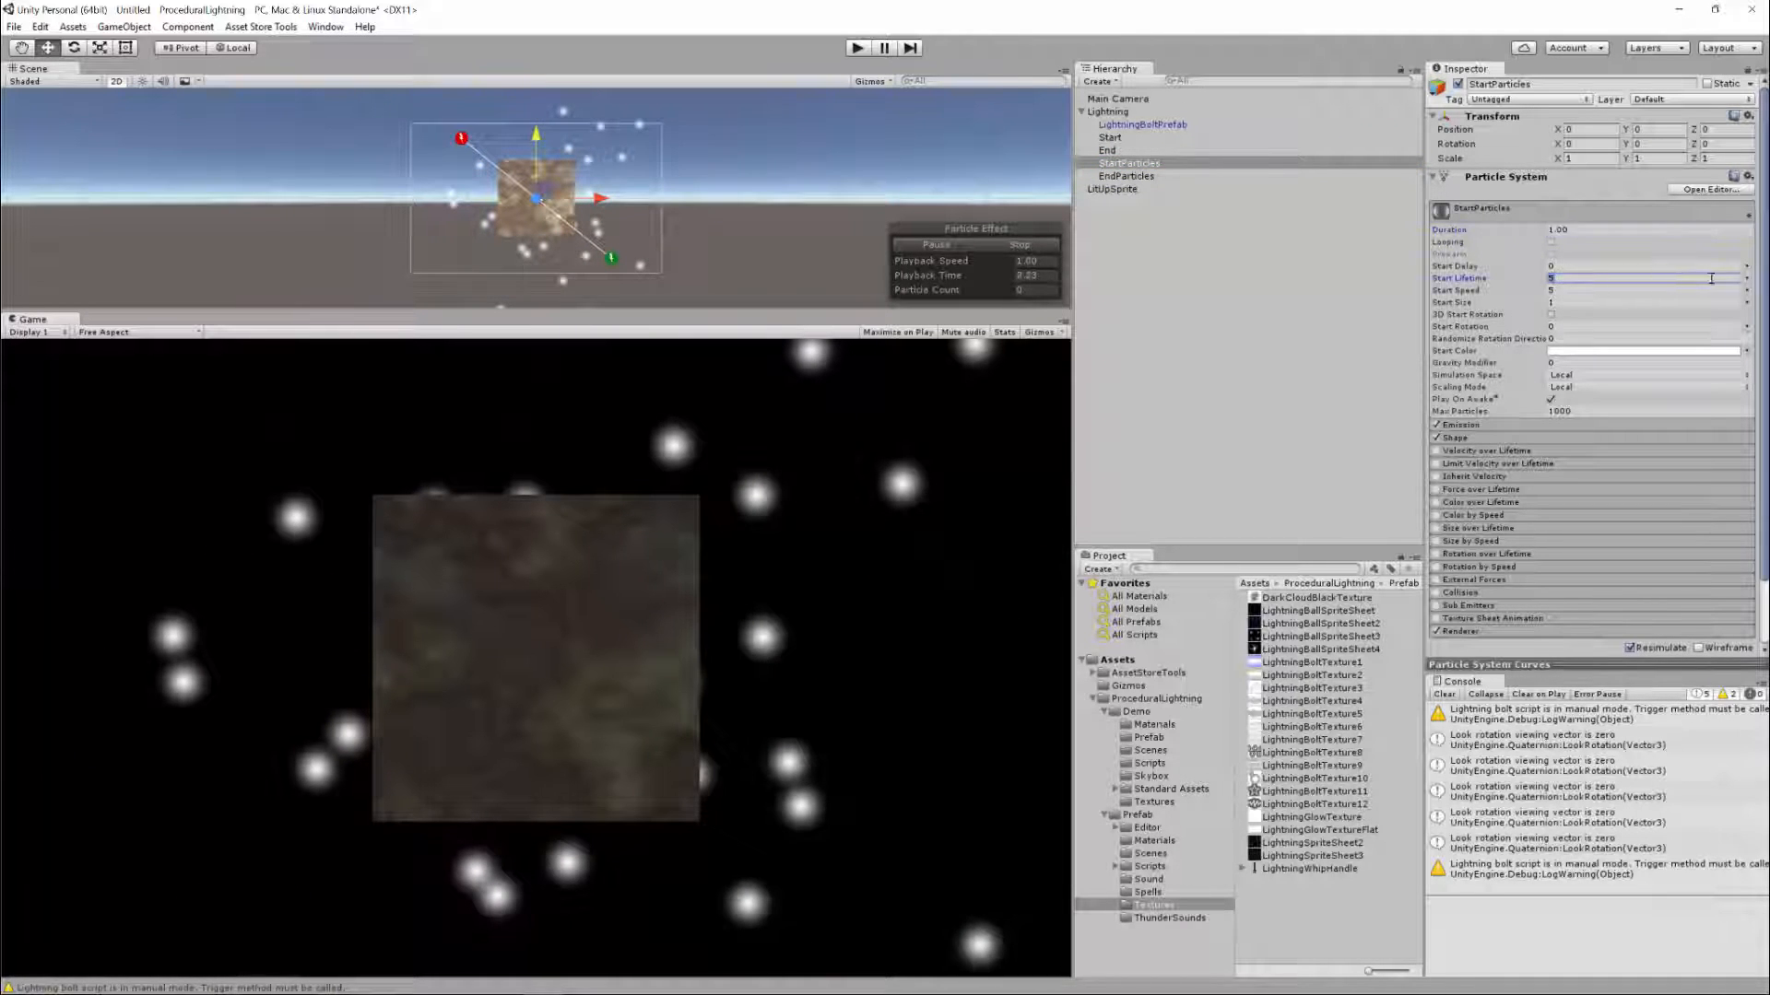
{"action": "left_click", "coordinate": [1747, 278]}
{"action": "left_click", "coordinate": [1631, 324]}
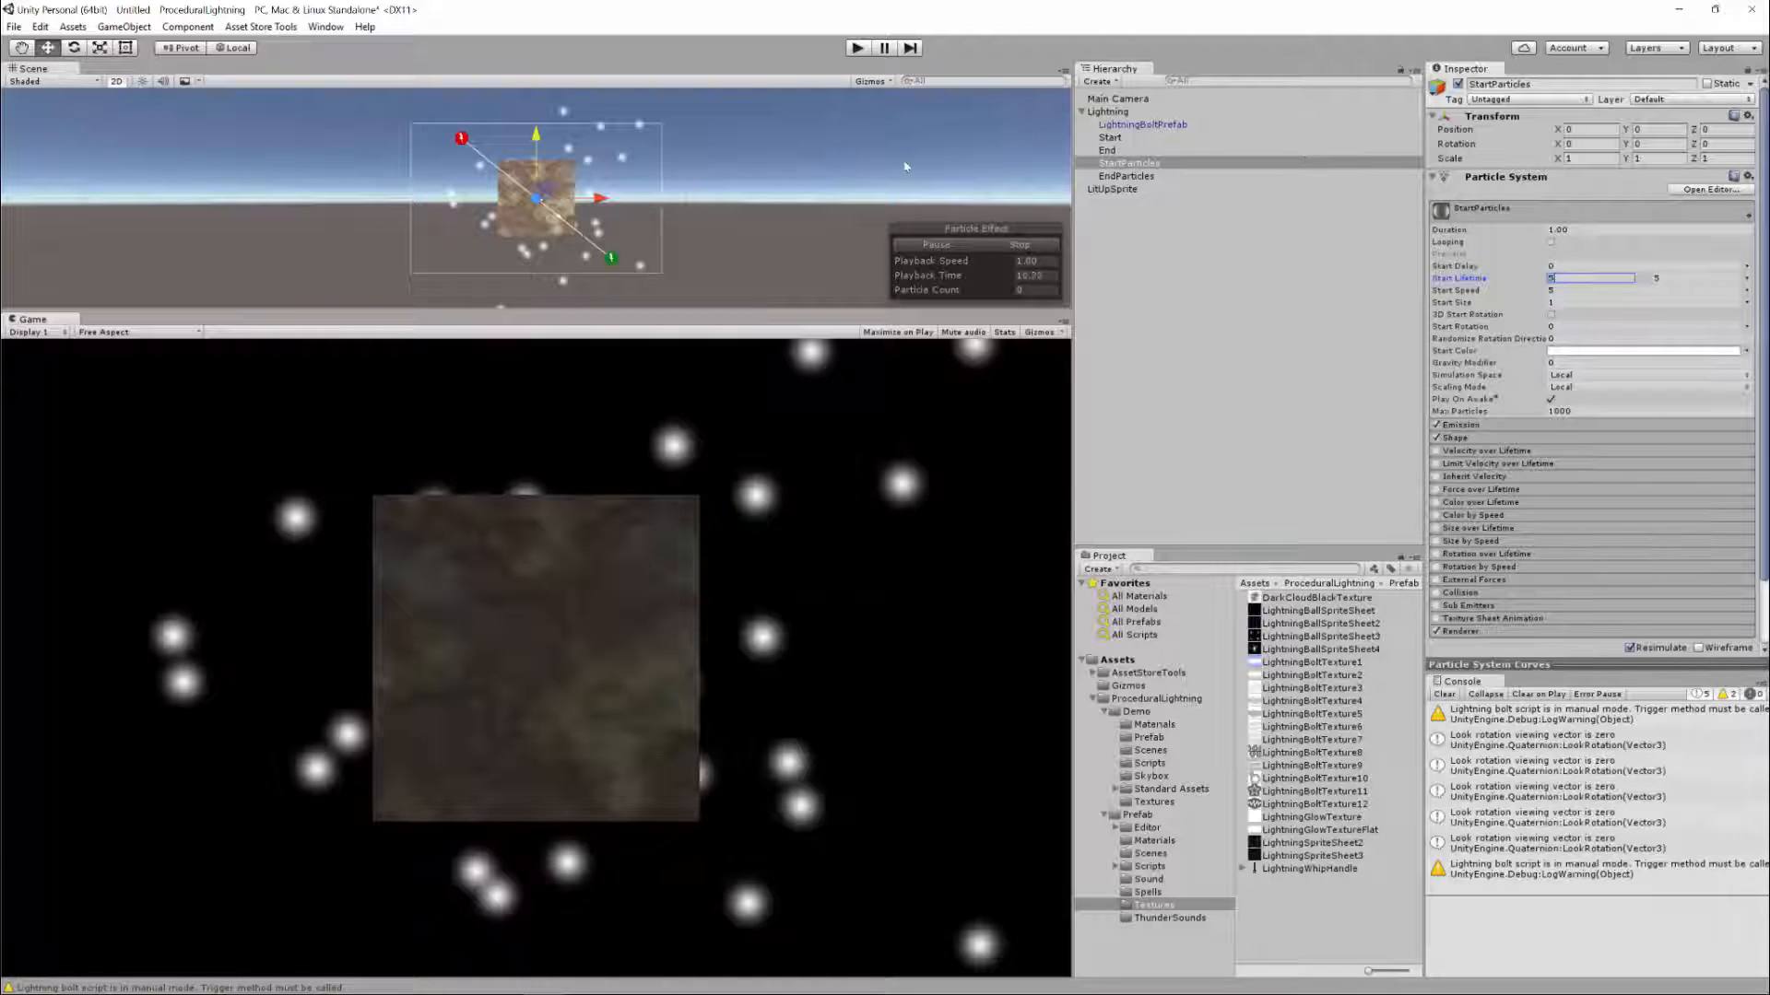
{"action": "type", "text": "0.1"}
{"action": "key", "text": "Tab"}
{"action": "type", "text": "0.1"}
Make the Start Speed of StartParticles random between two constants, 0.1 and 0.2
{"action": "left_click", "coordinate": [1746, 291]}
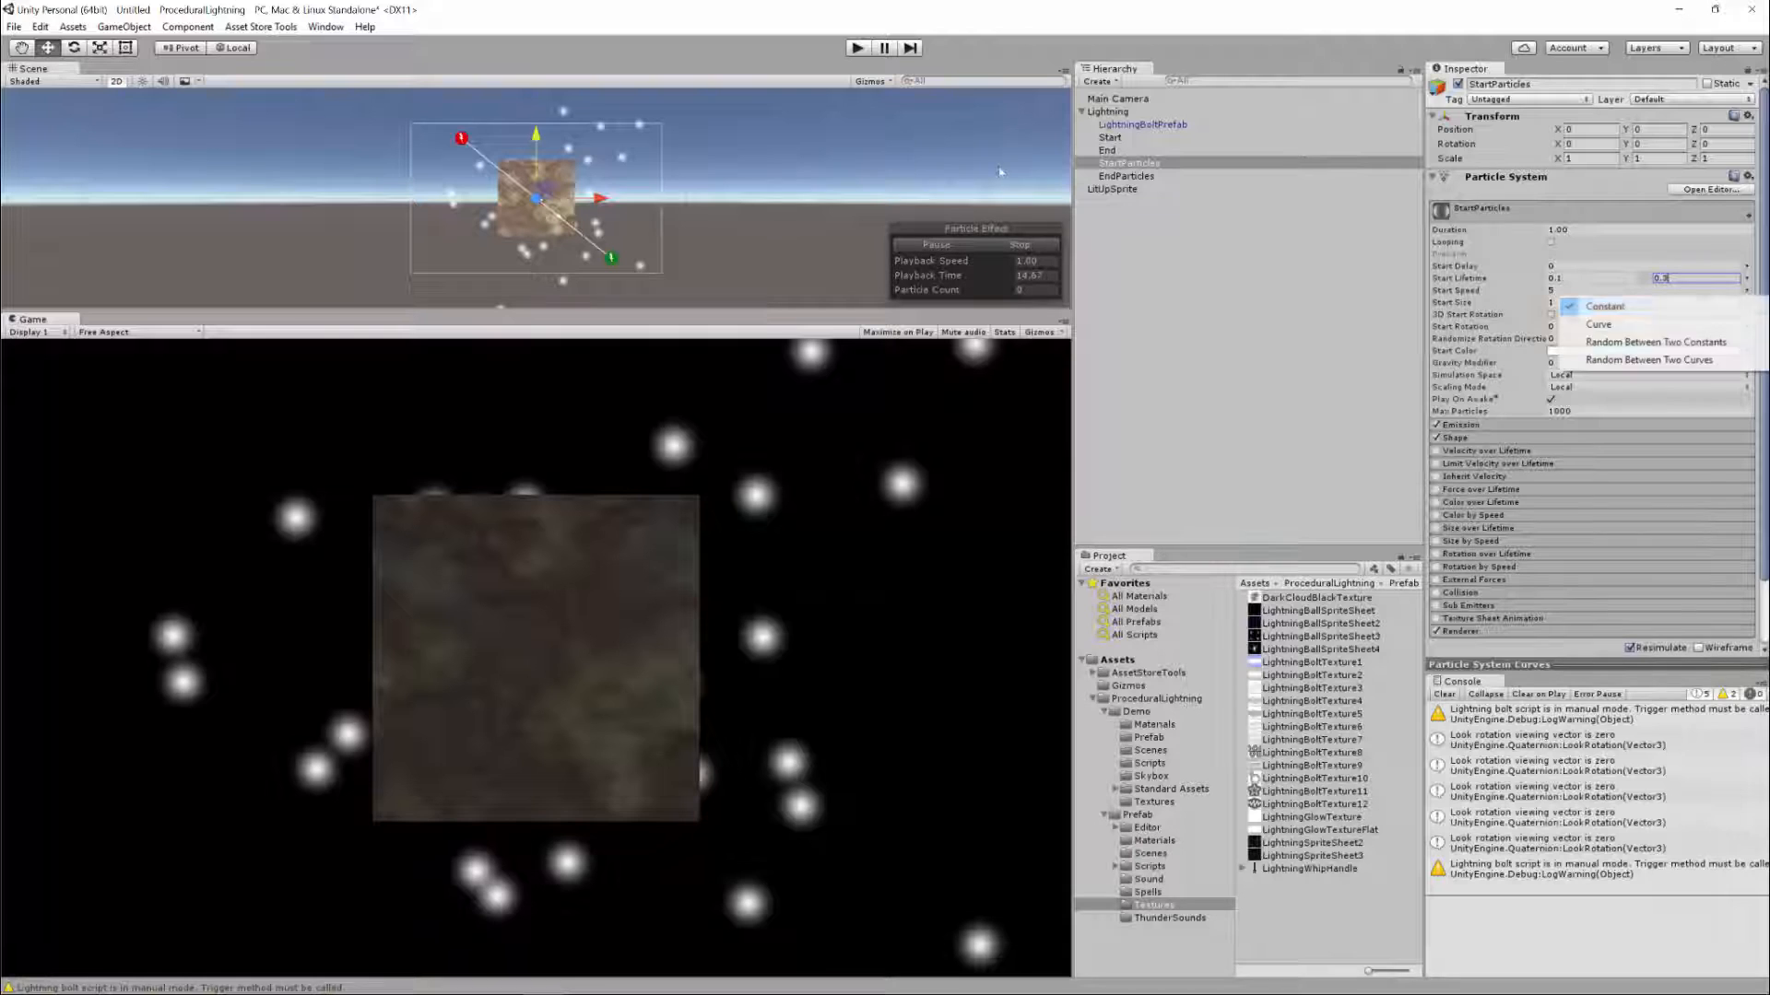
{"action": "left_click", "coordinate": [1659, 340]}
{"action": "left_click_drag", "start_coordinate": [1588, 291], "coordinate": [899, 173]}
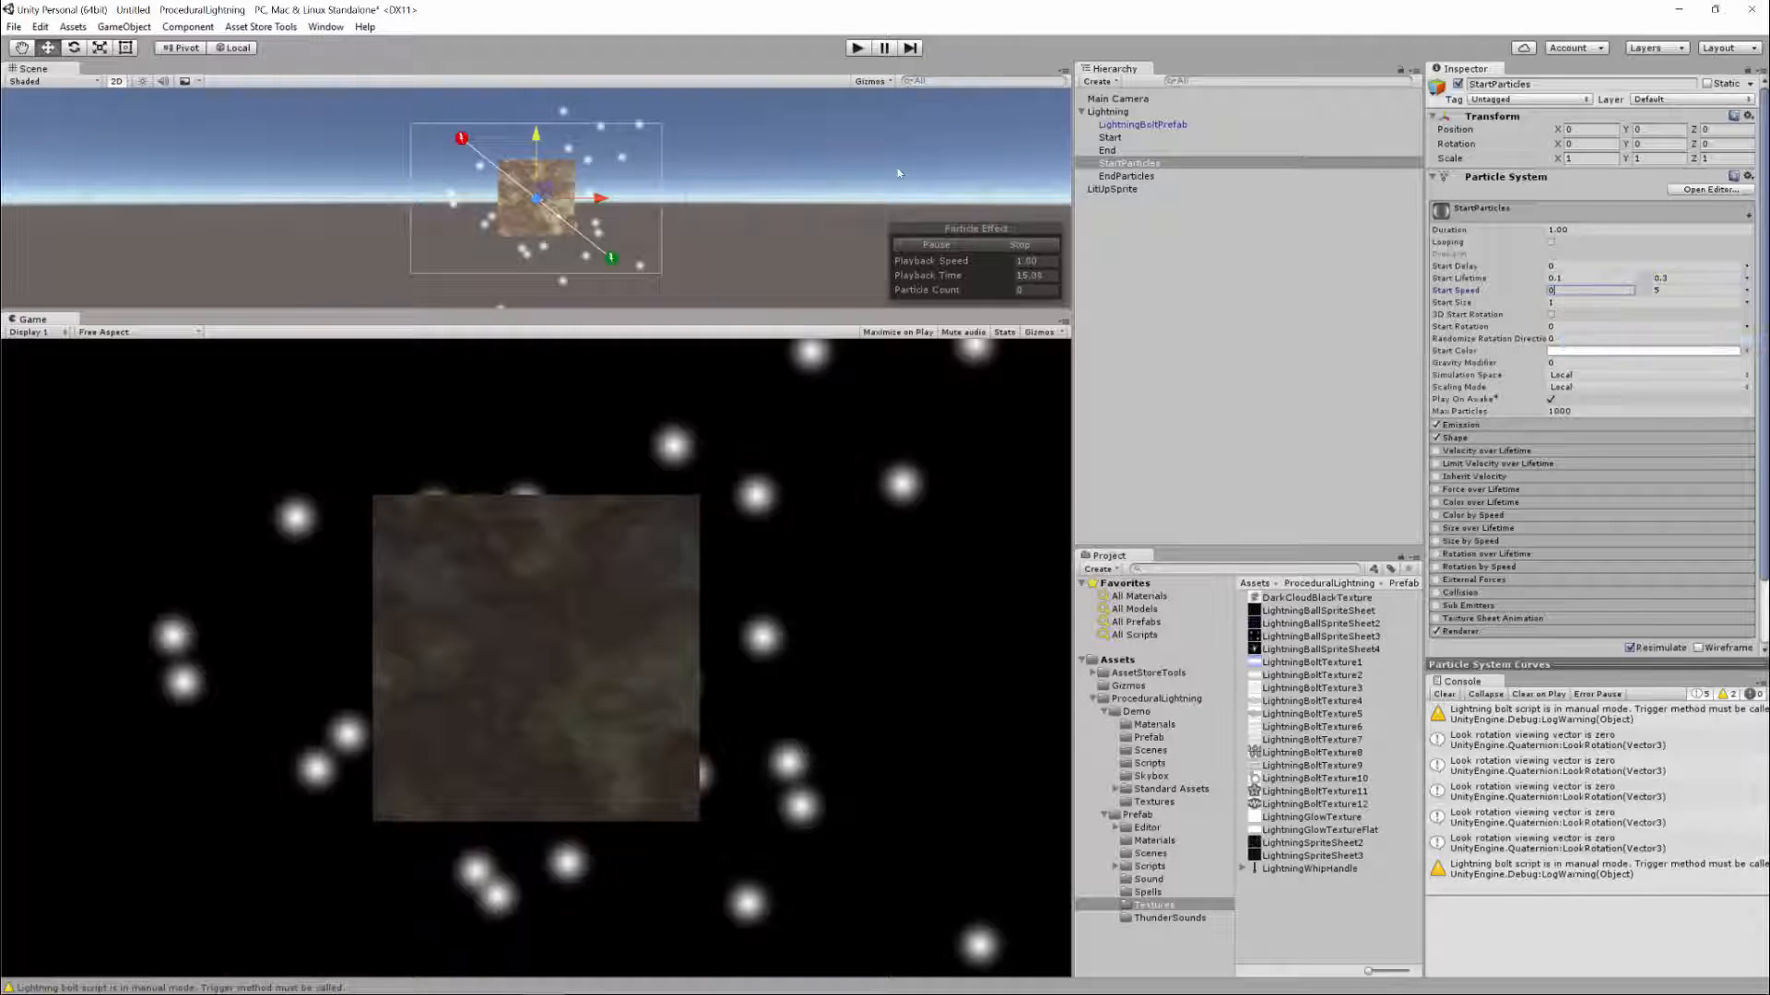
{"action": "type", "text": "0.1"}
{"action": "key", "text": "Tab"}
{"action": "type", "text": "0"}
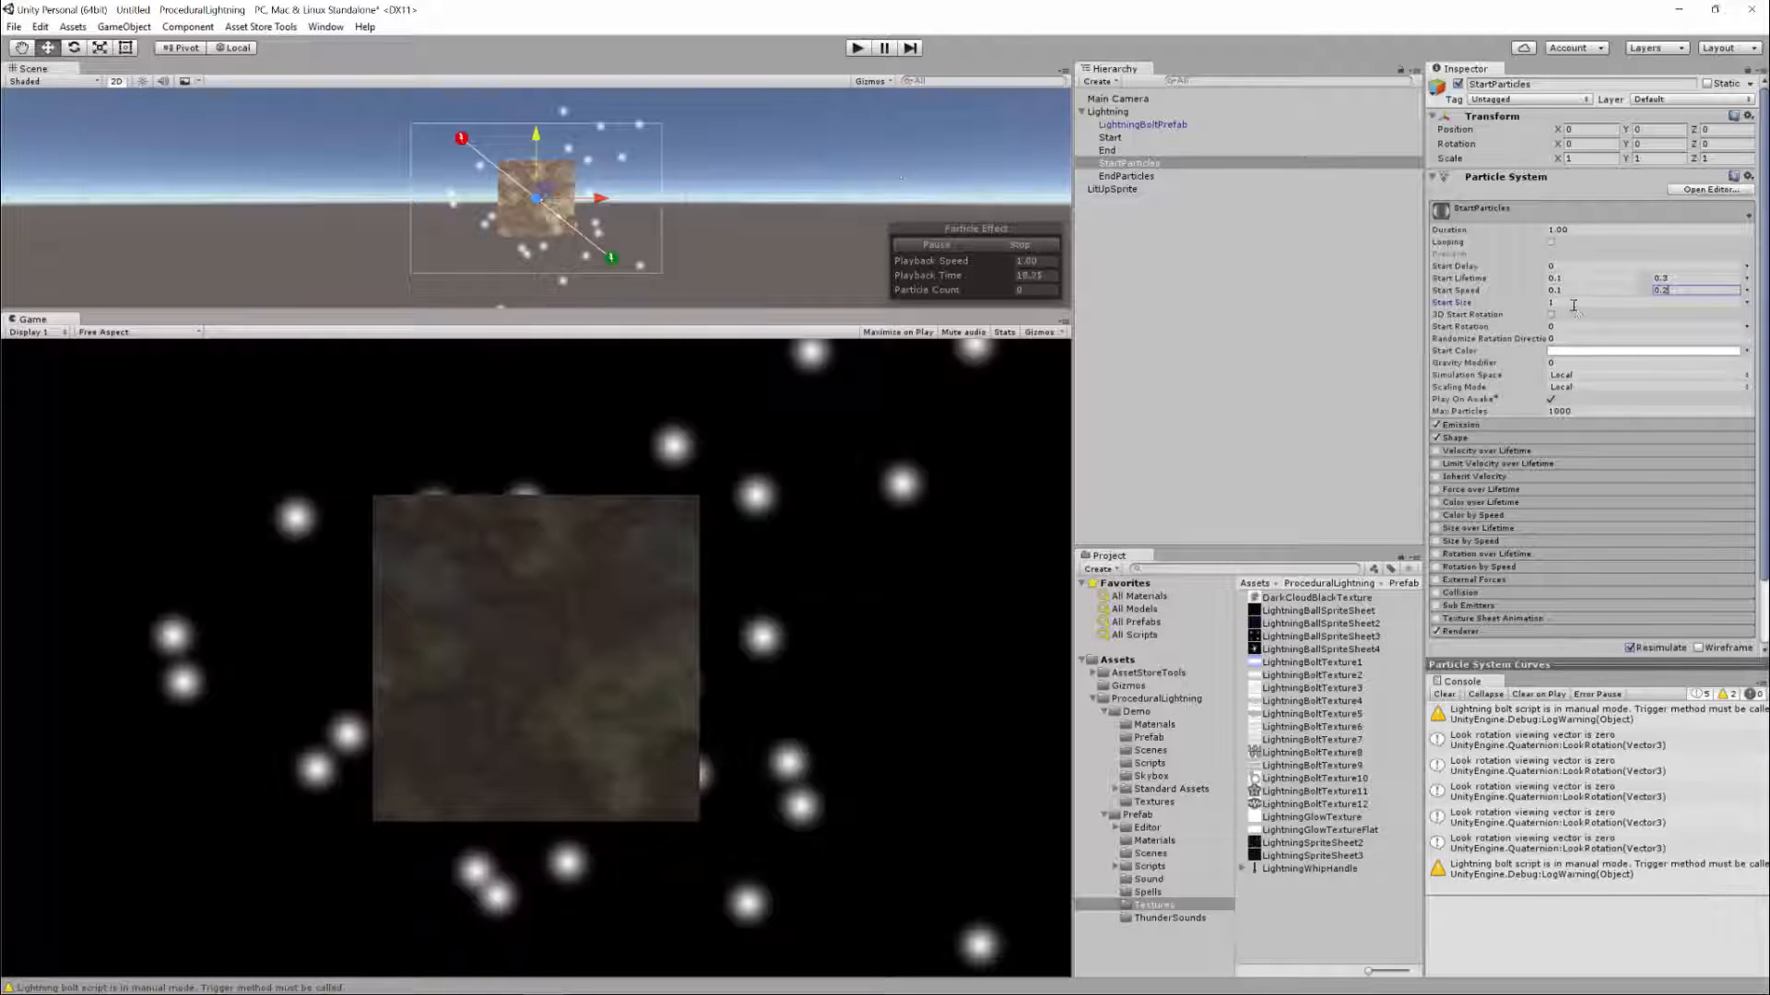
{"action": "key", "text": "Tab"}
Make the Start Size of StartParticles random between two constants, 0 and 3
{"action": "left_click", "coordinate": [1747, 304]}
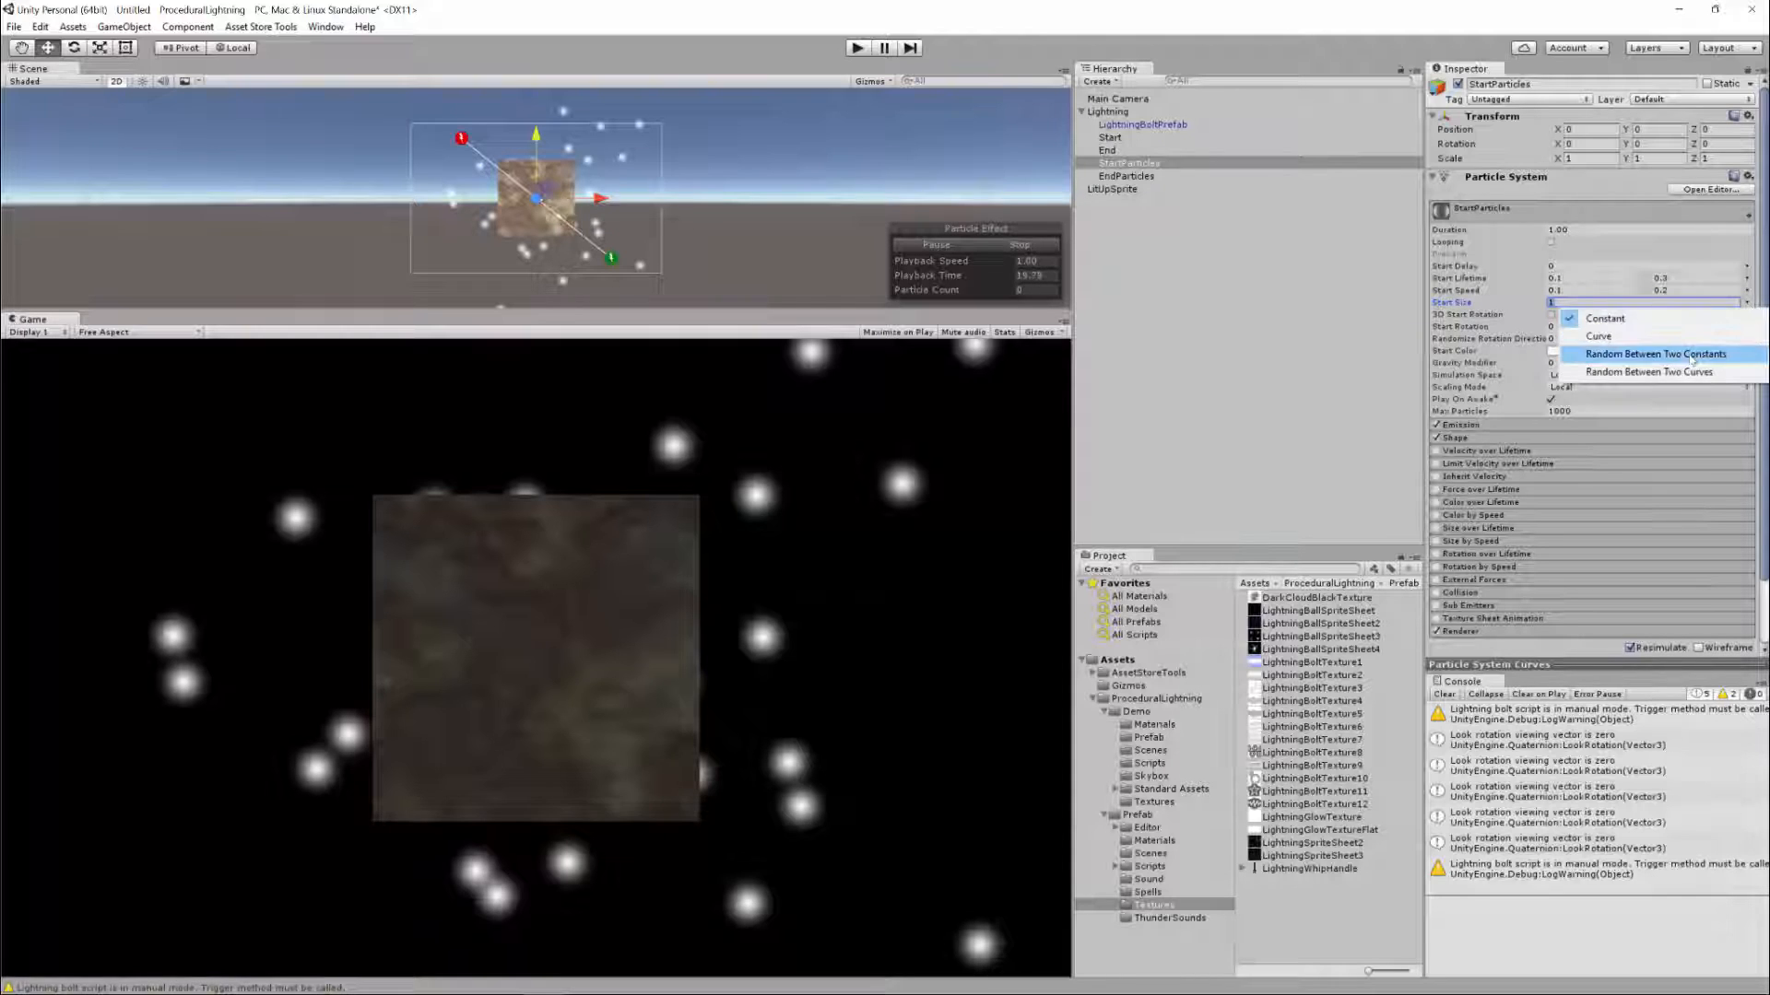
{"action": "left_click", "coordinate": [1650, 349]}
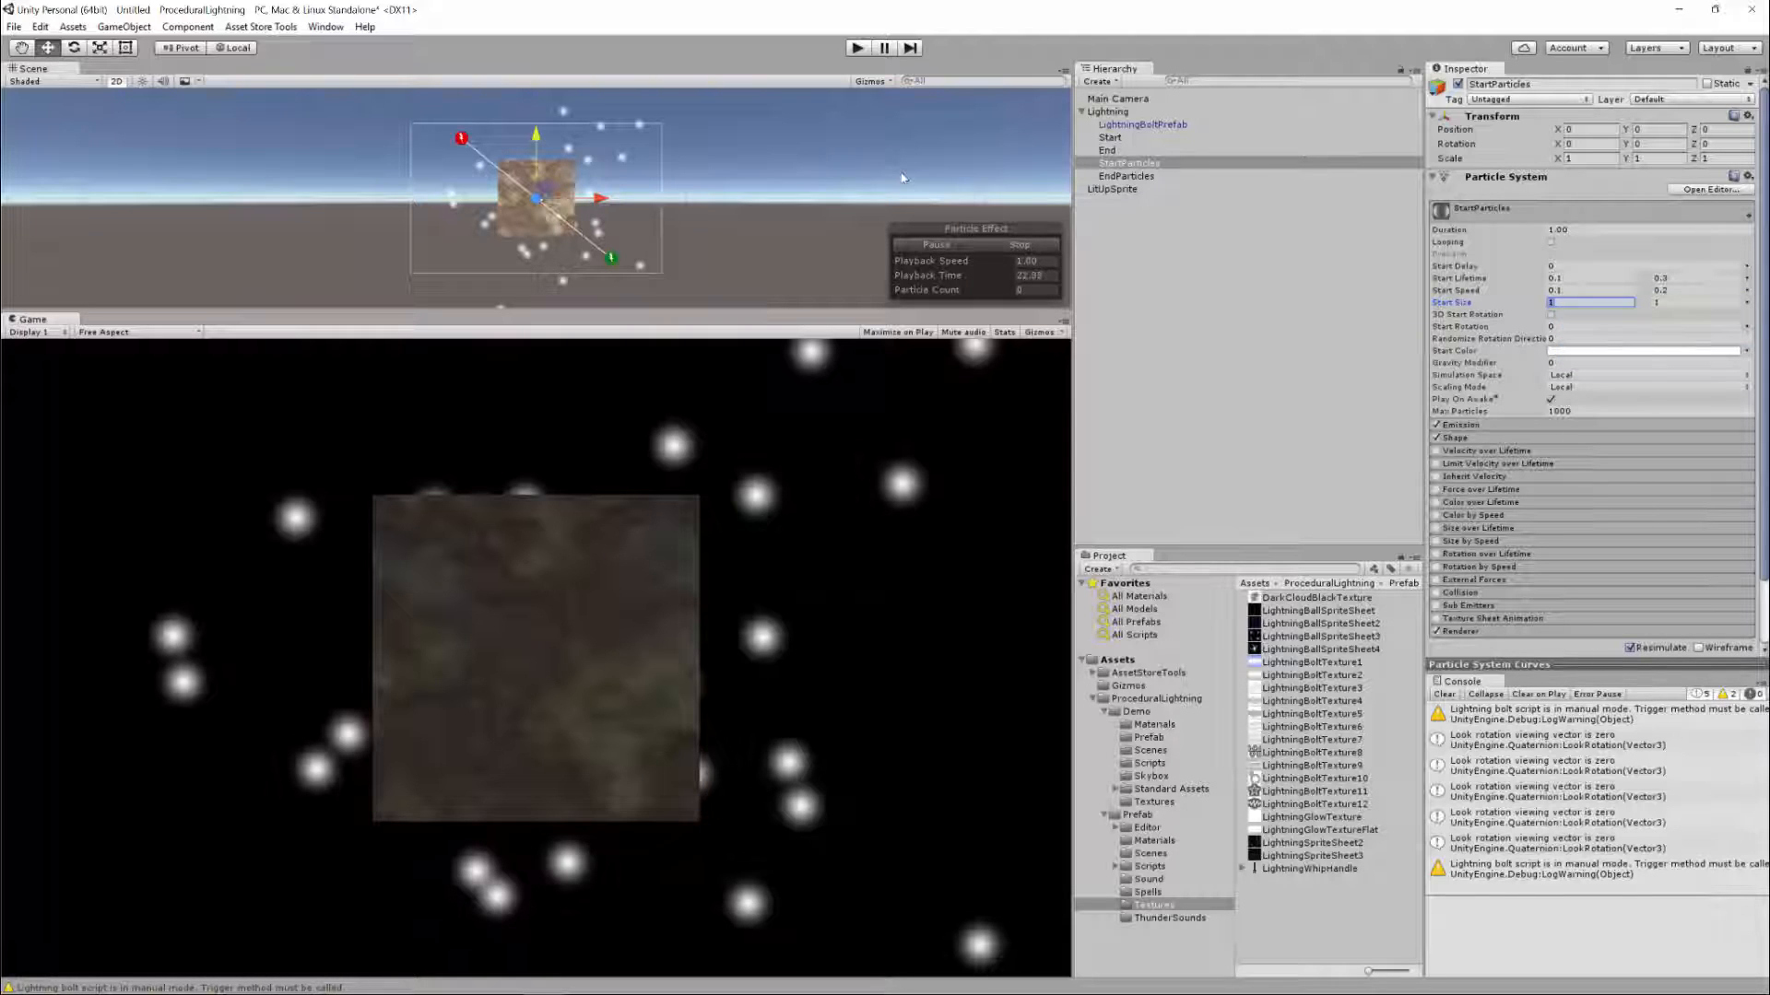
{"action": "type", "text": "0"}
{"action": "key", "text": "Tab"}
{"action": "type", "text": "3"}
Set the Simulation Space of StartParticles to World and disable Play On Awake
{"action": "left_click", "coordinate": [1581, 375]}
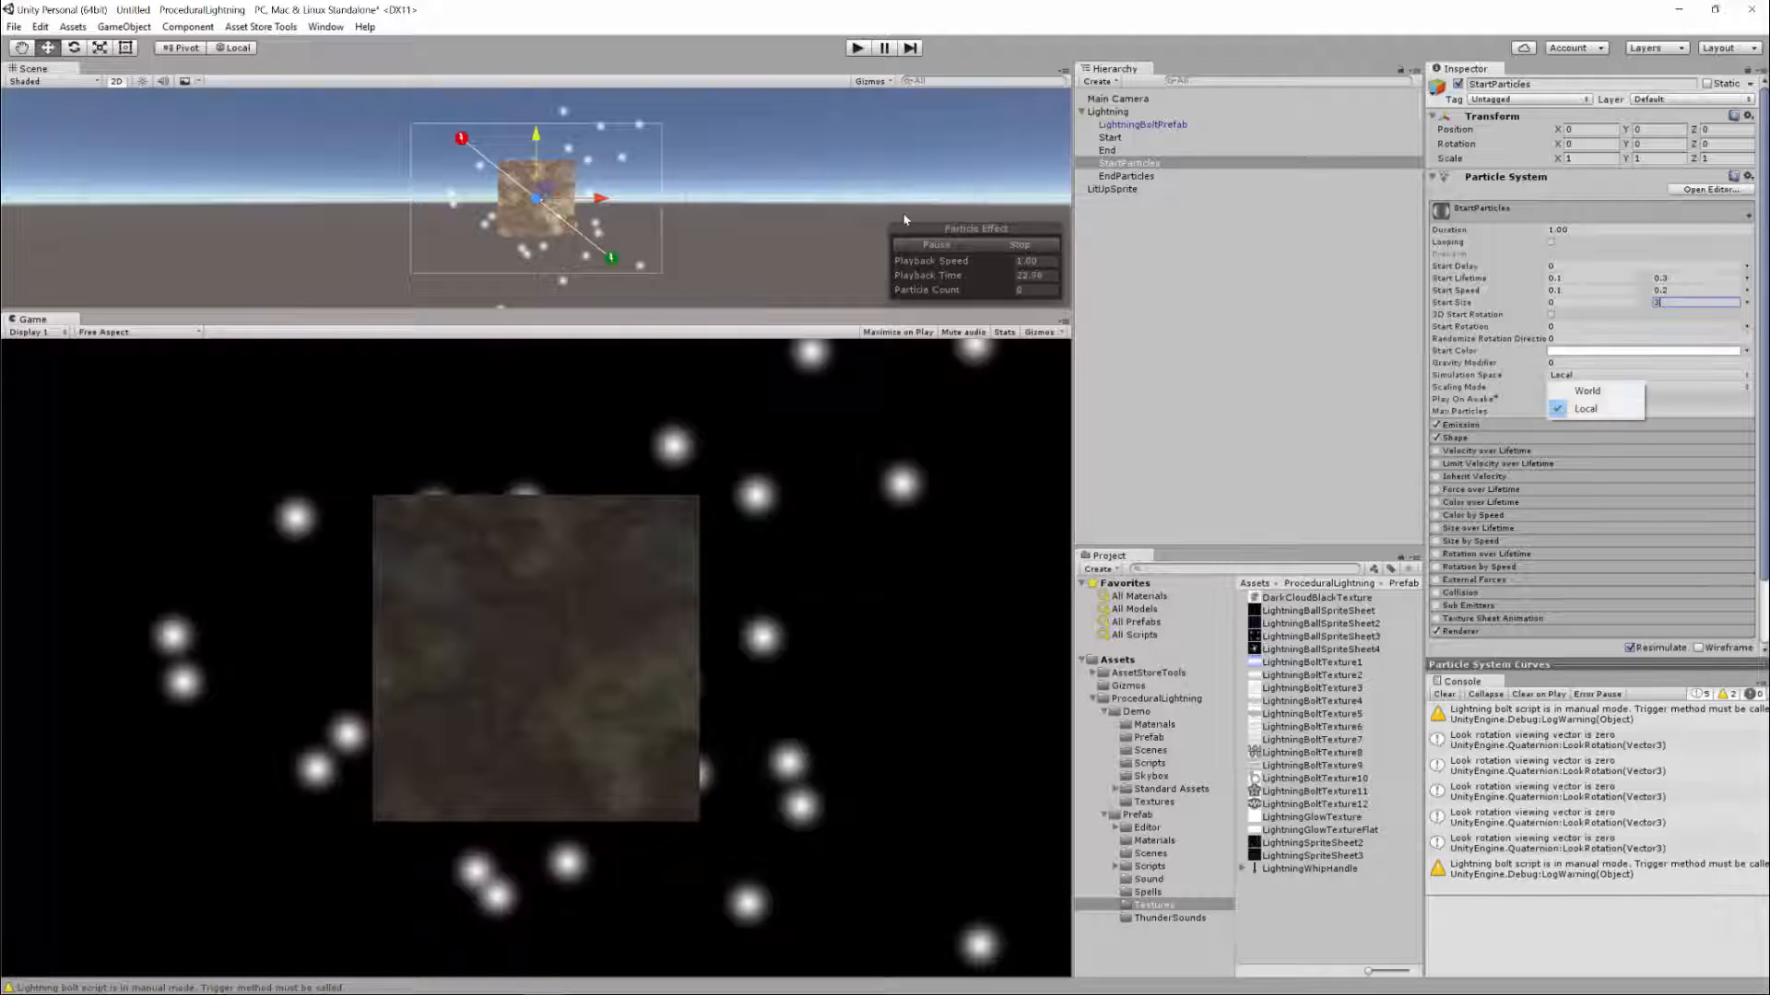
{"action": "left_click", "coordinate": [1567, 404]}
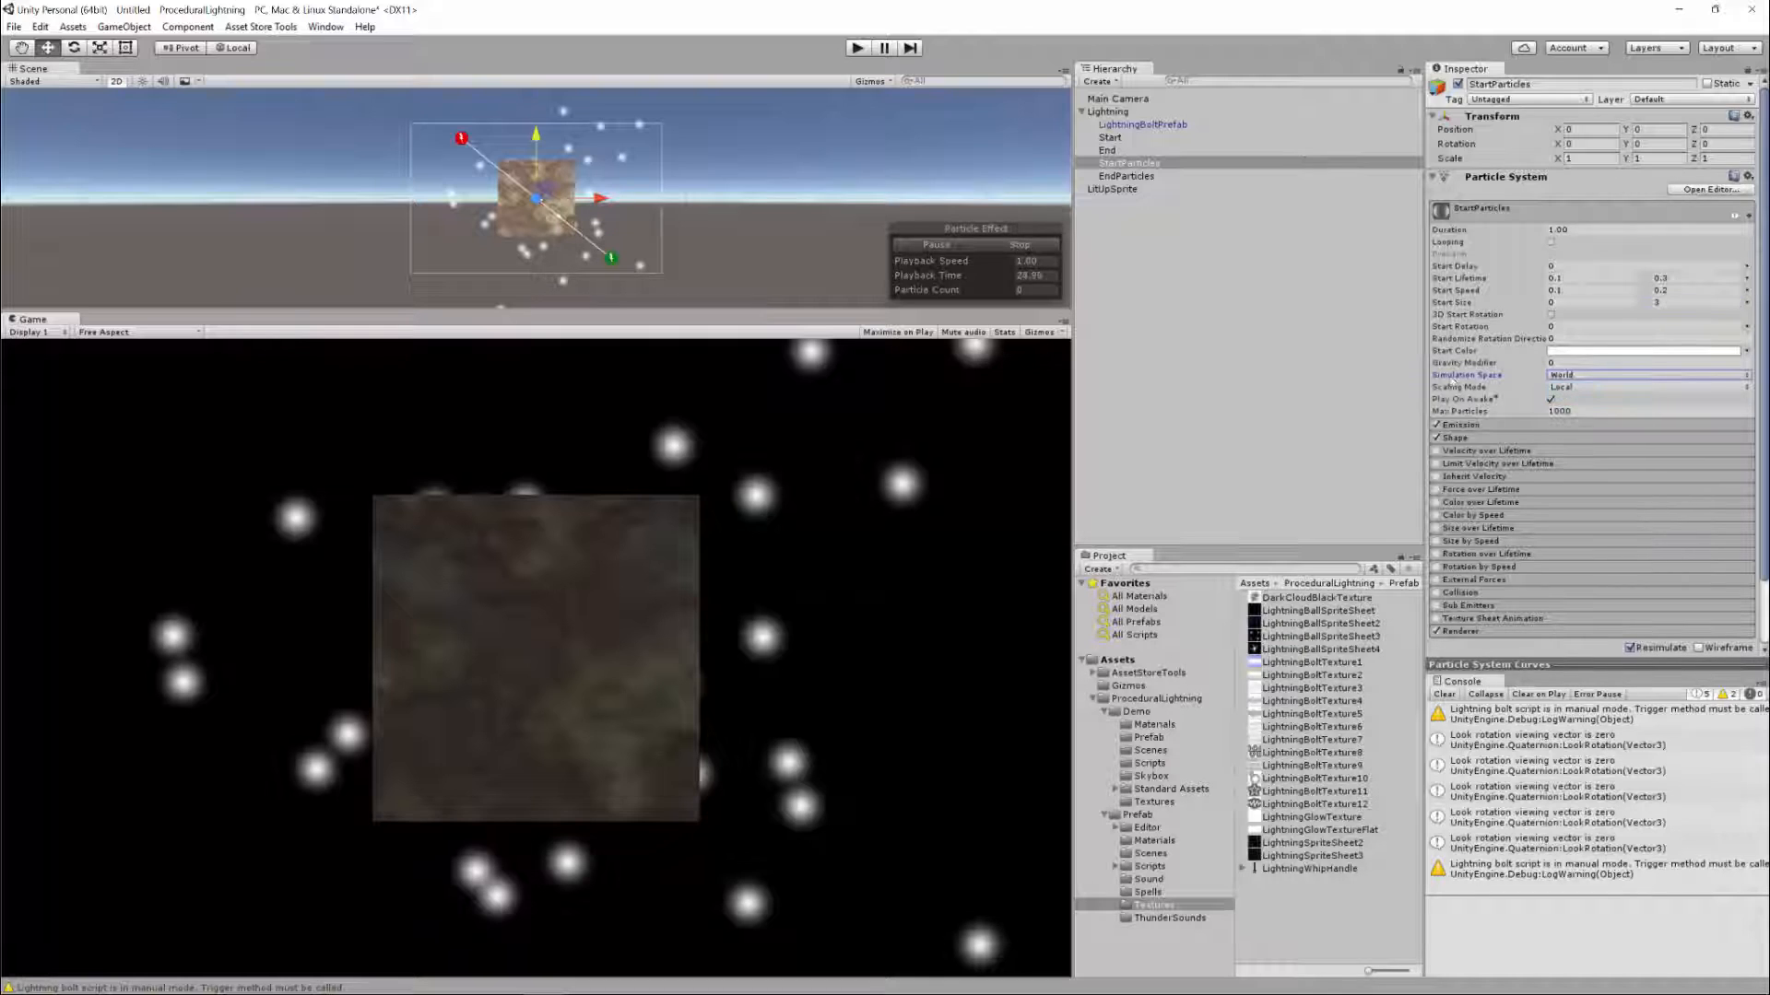
{"action": "left_click", "coordinate": [1552, 400]}
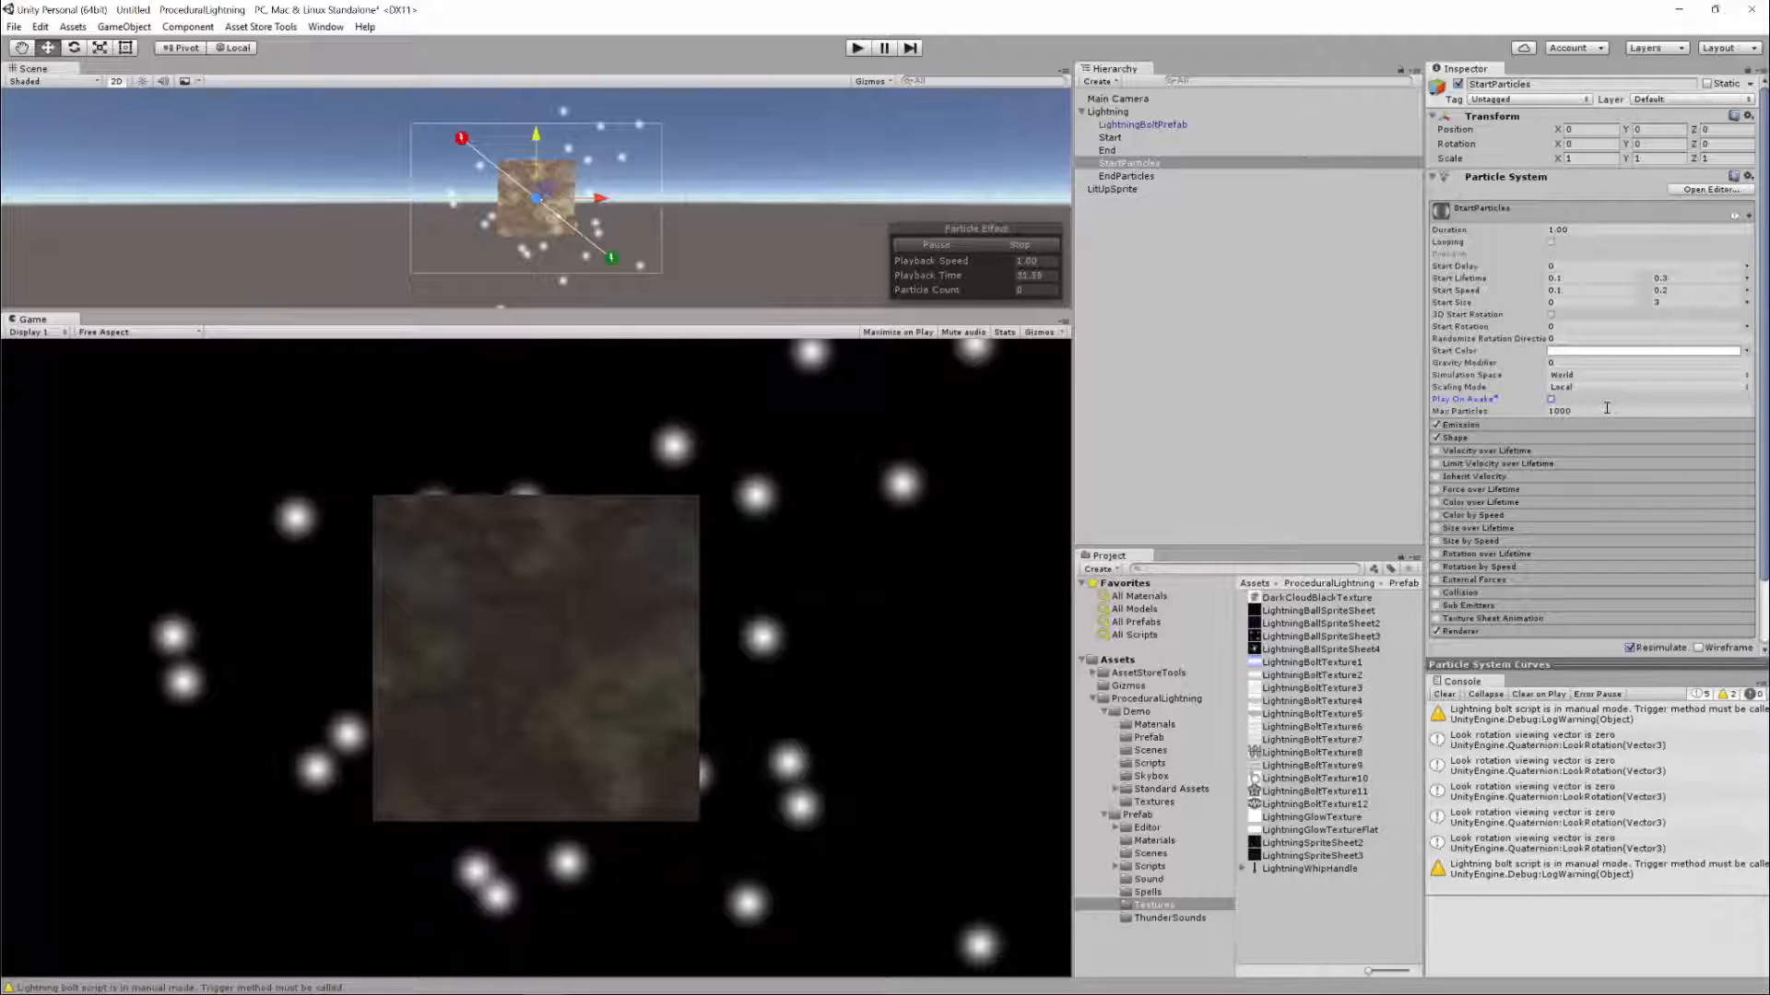
Set the emission Rate of StartParticles to 3 and its emitter shape to a Sphere with radius 0.1
{"action": "left_click", "coordinate": [1471, 427]}
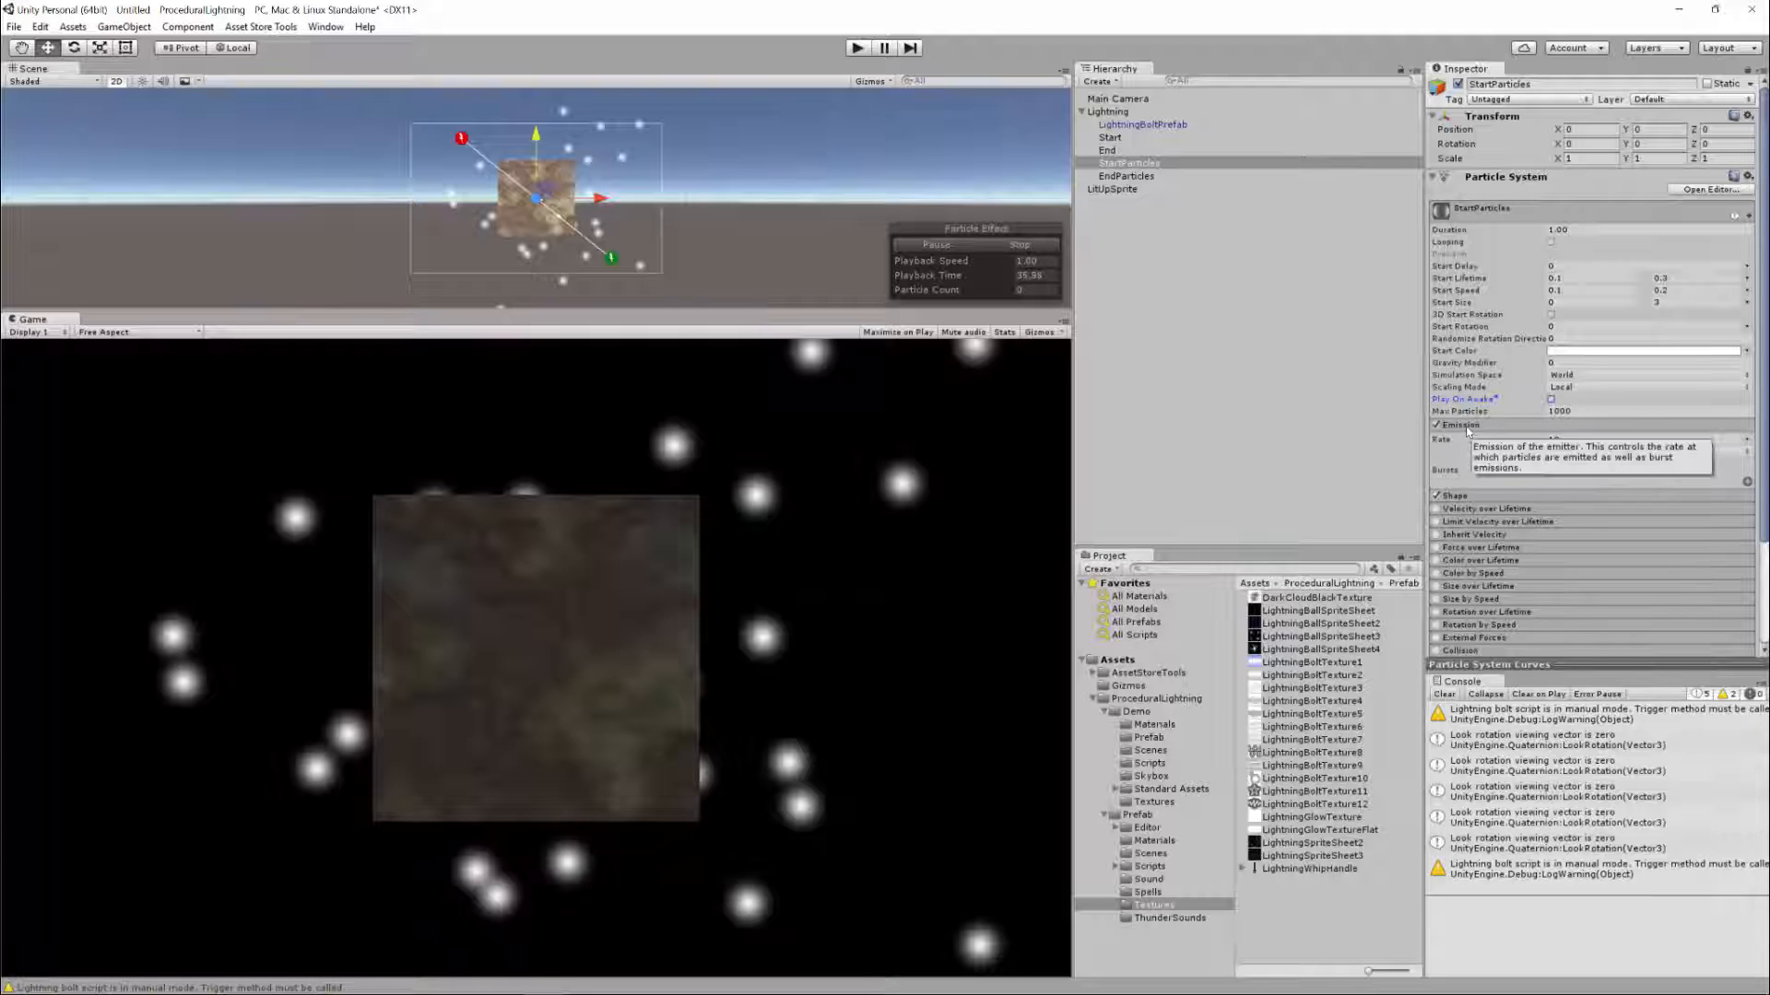
{"action": "left_click", "coordinate": [1564, 441]}
{"action": "type", "text": "3"}
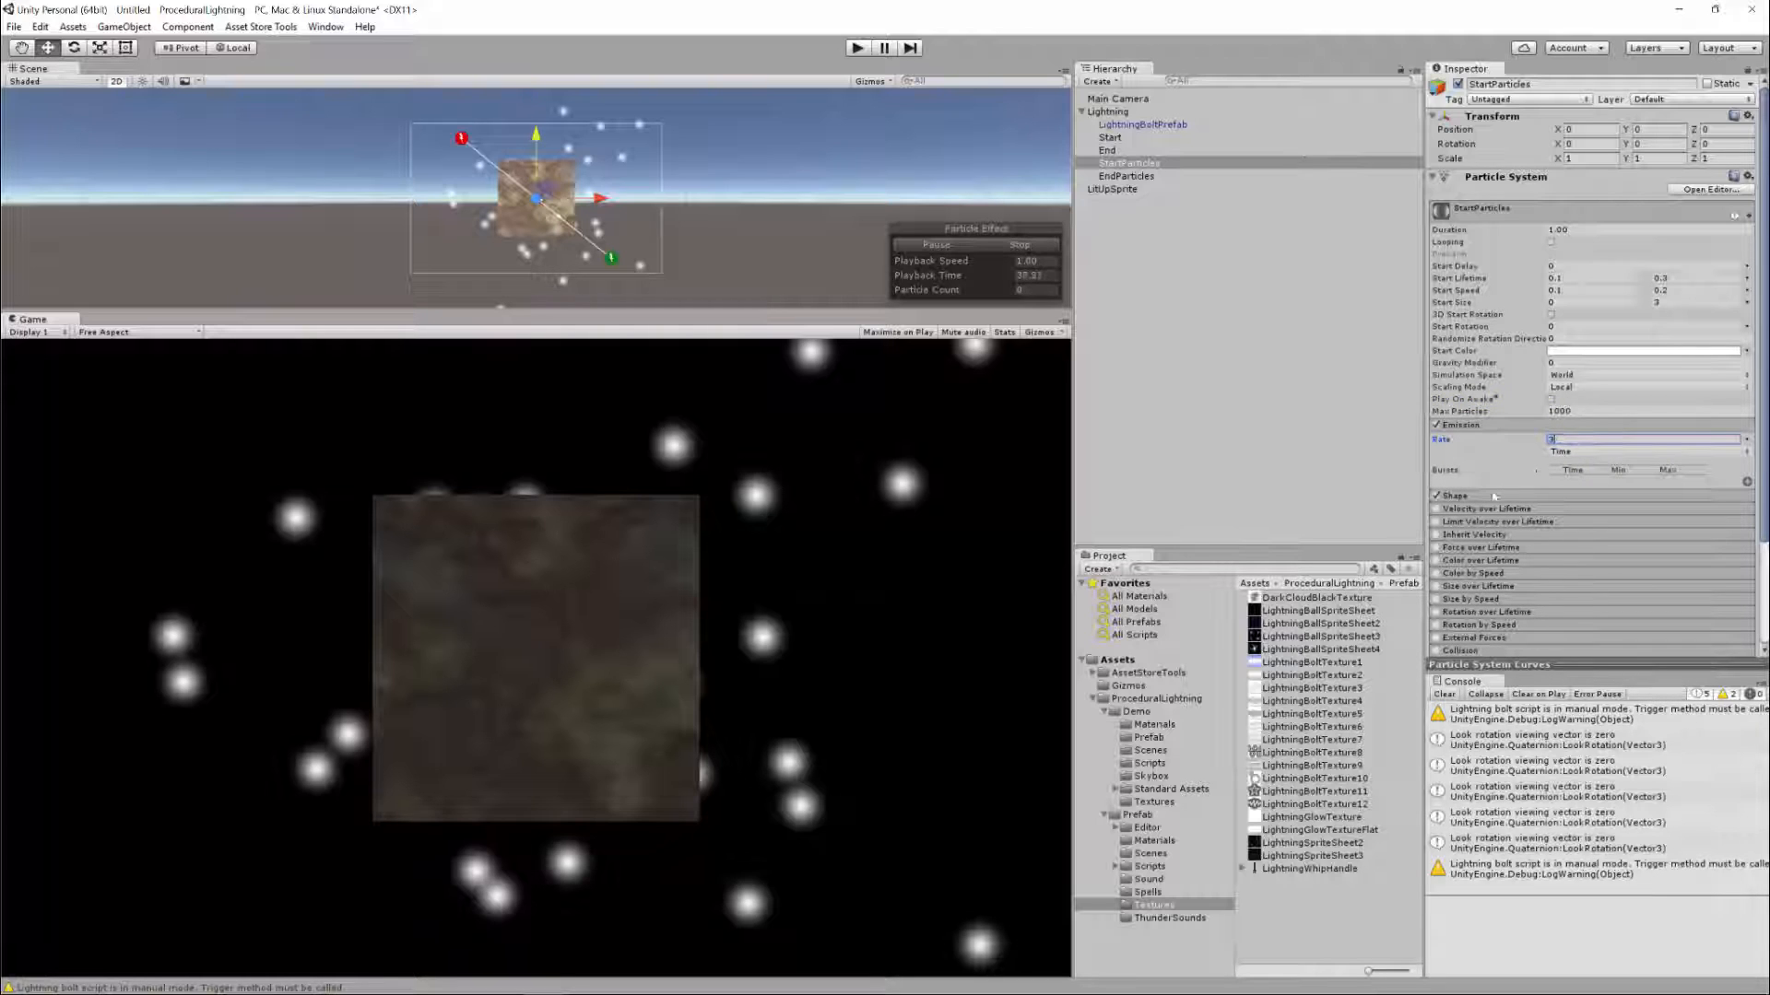
{"action": "left_click", "coordinate": [1570, 498]}
{"action": "left_click", "coordinate": [1570, 514]}
{"action": "left_click", "coordinate": [1583, 525]}
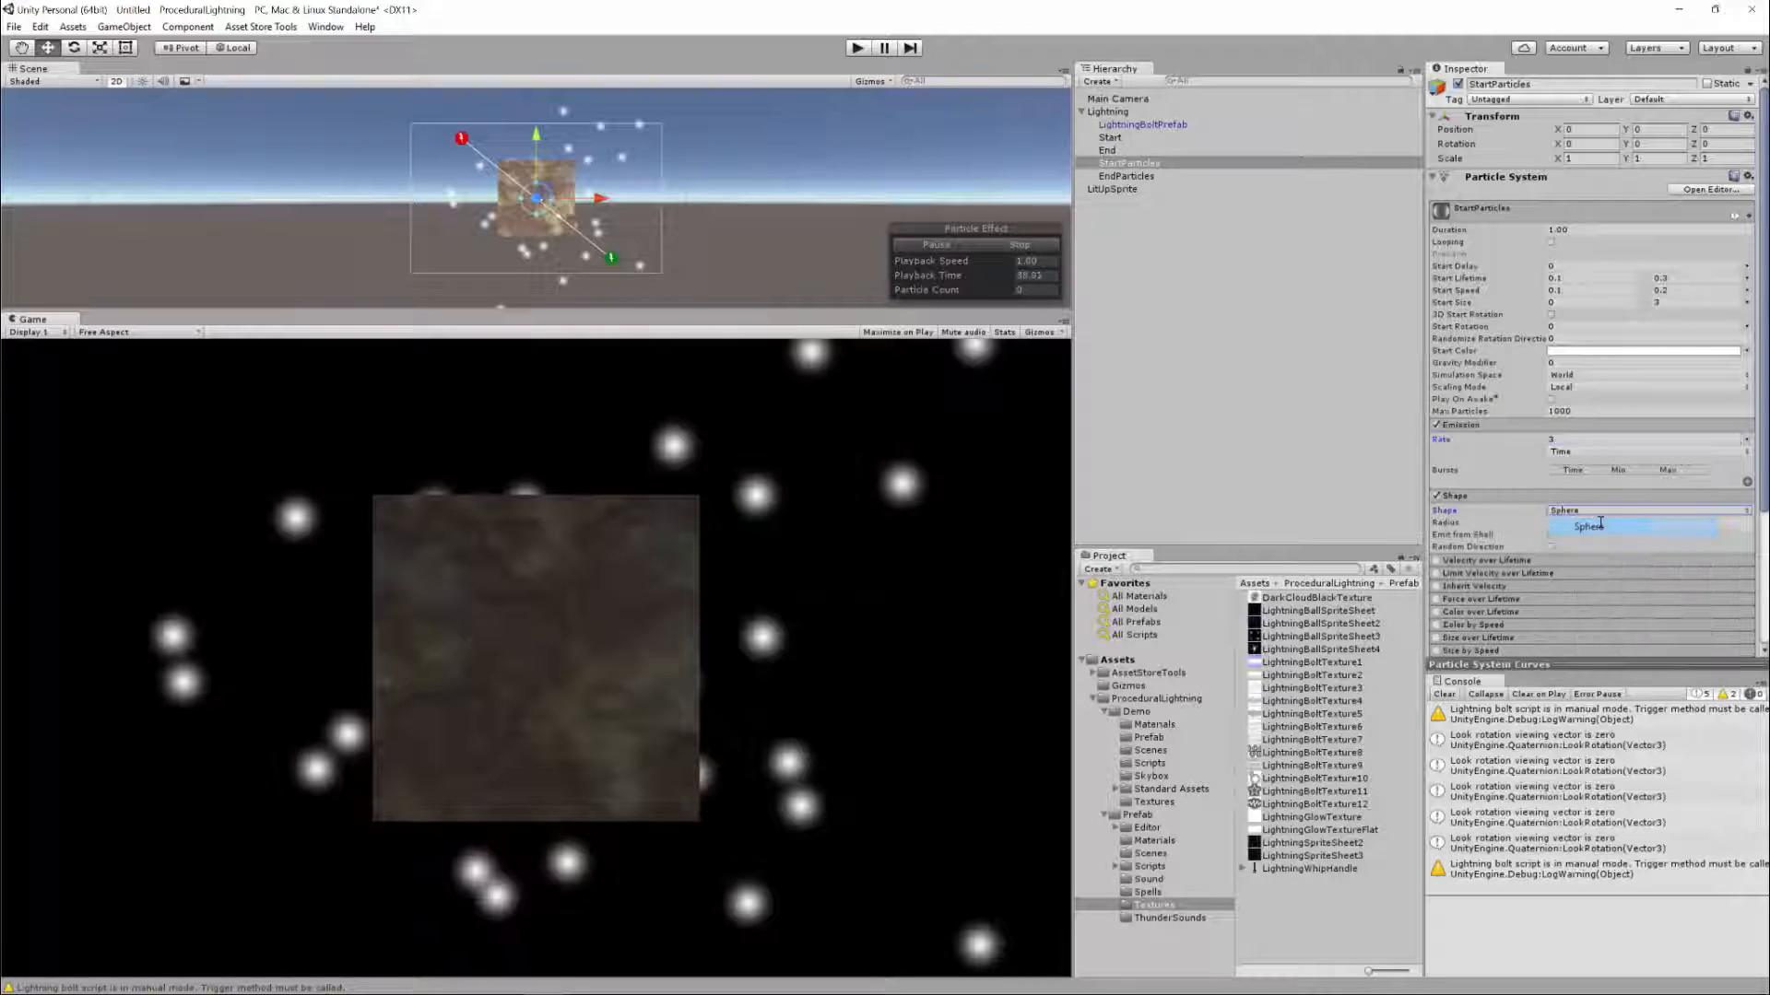
{"action": "left_click", "coordinate": [1566, 523]}
{"action": "type", "text": "0.1"}
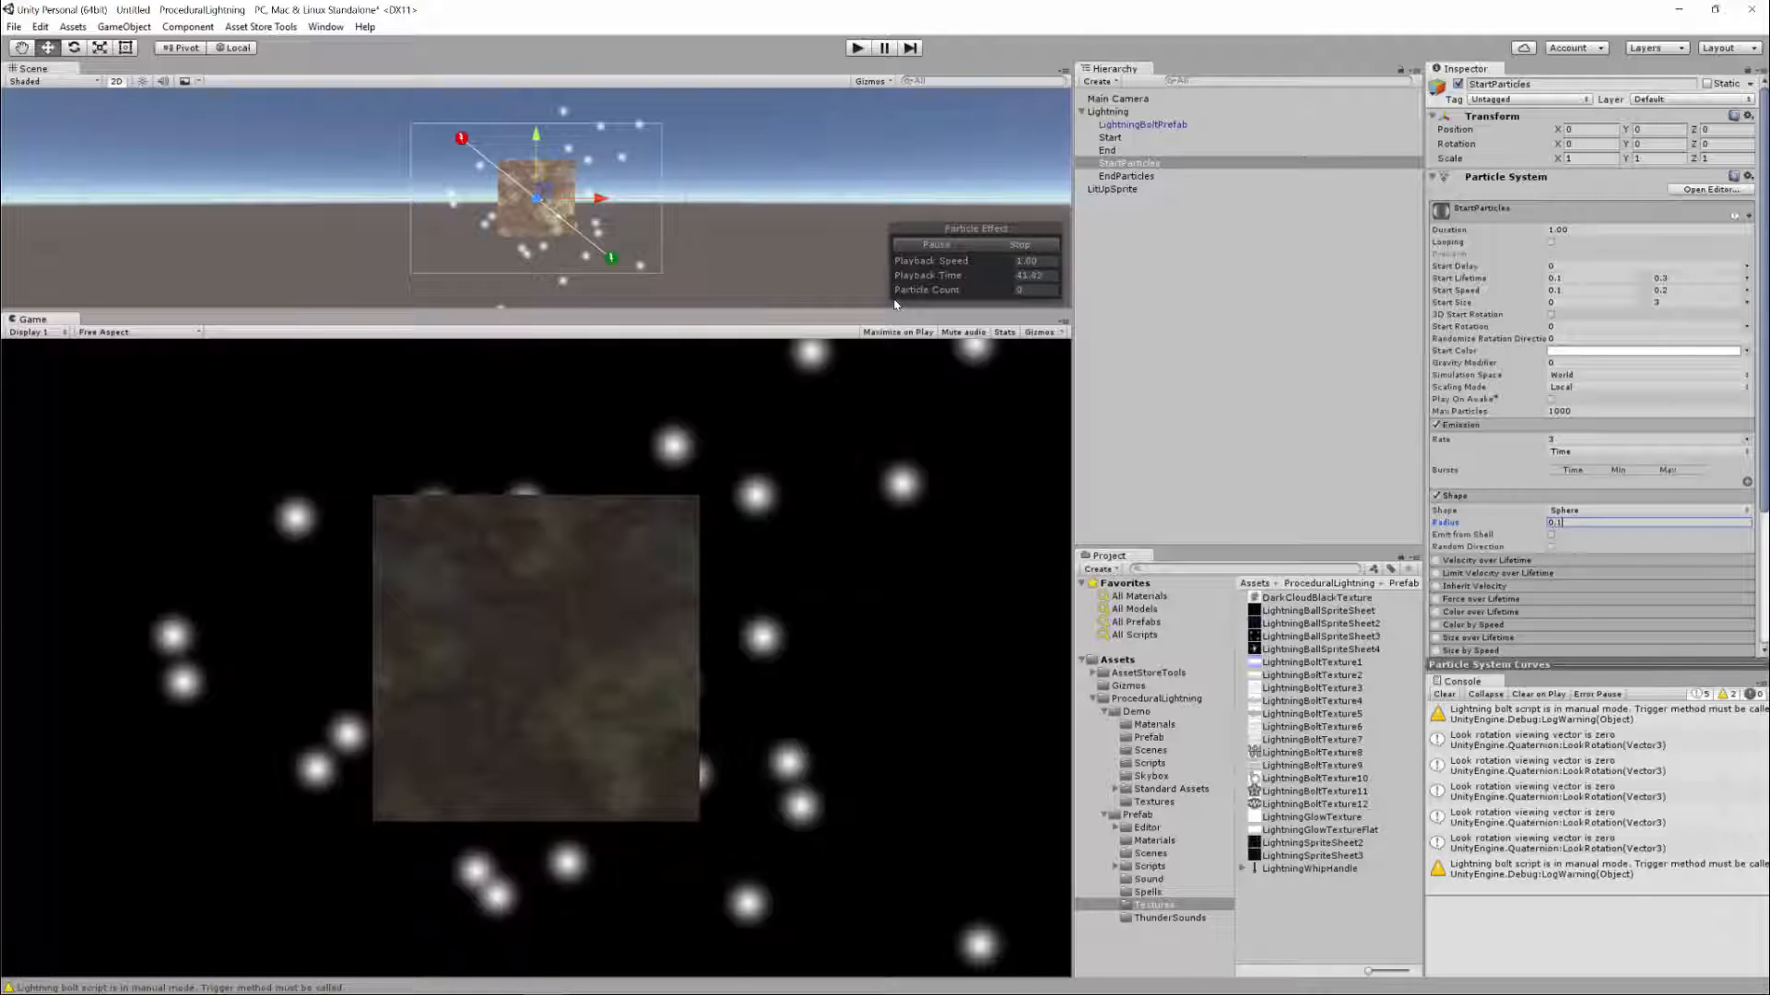
Deactivate EndParticles and assign StartParticles as the bolt's Lightning Origin Particle System
{"action": "left_click", "coordinate": [1138, 127]}
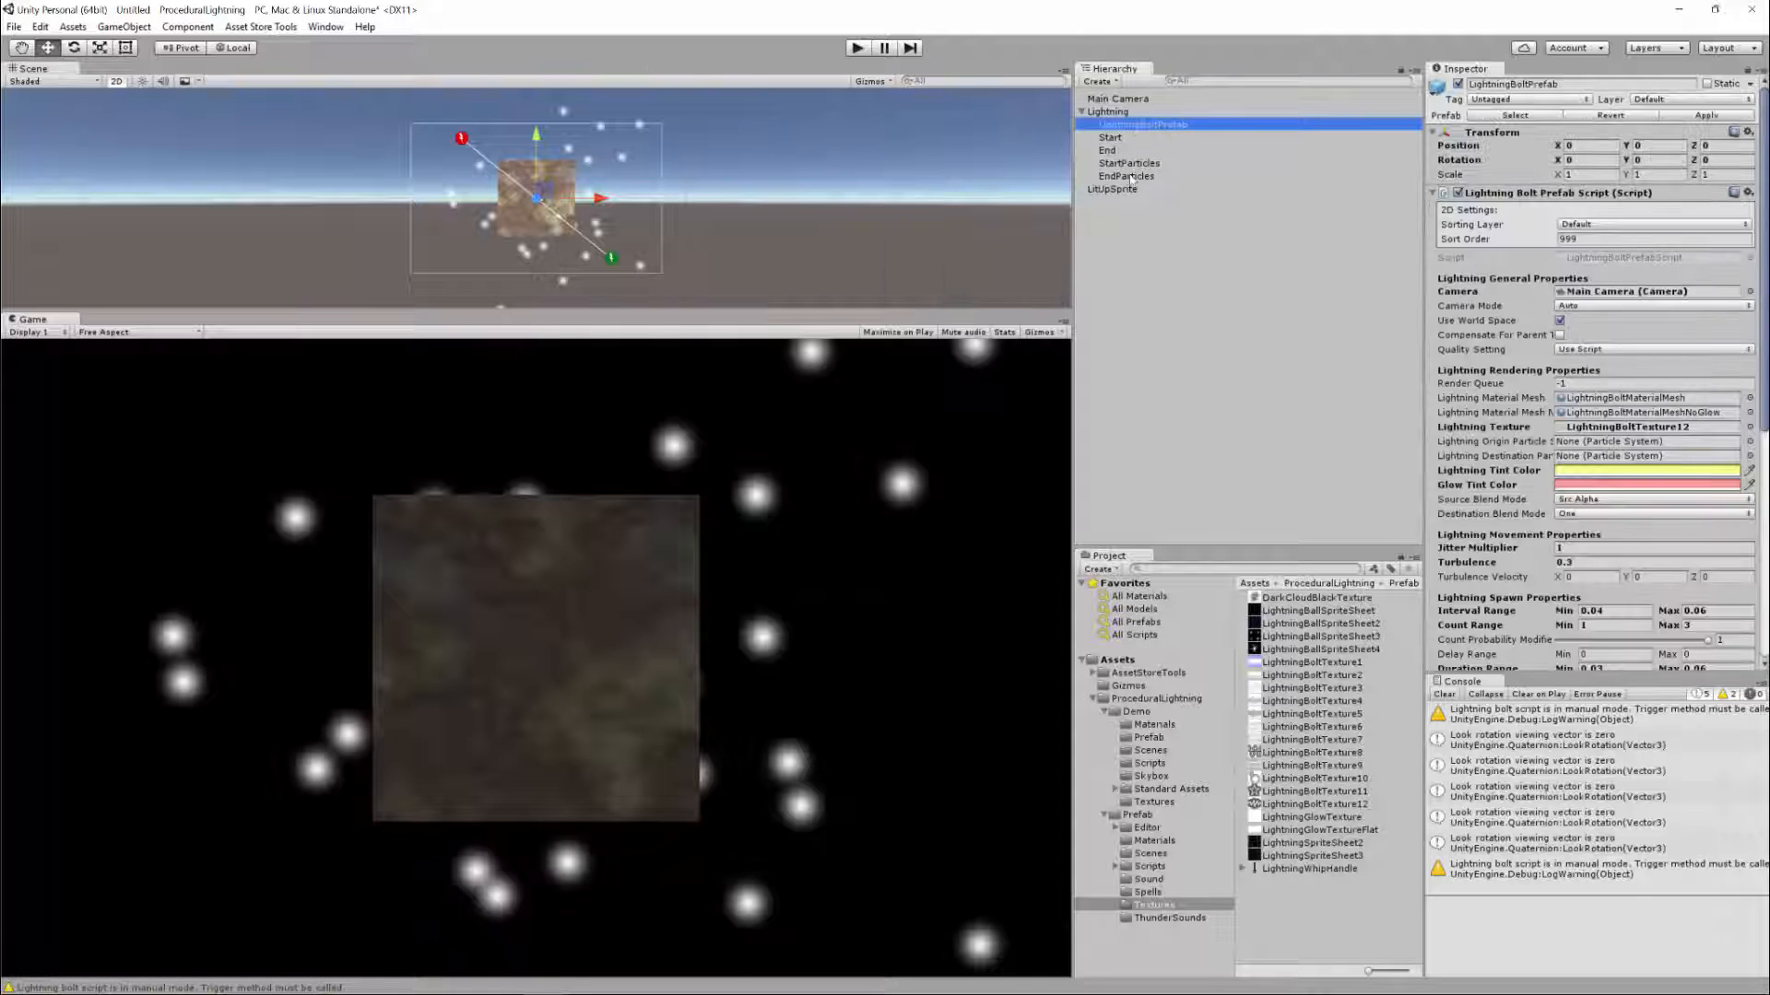
{"action": "left_click", "coordinate": [1129, 176]}
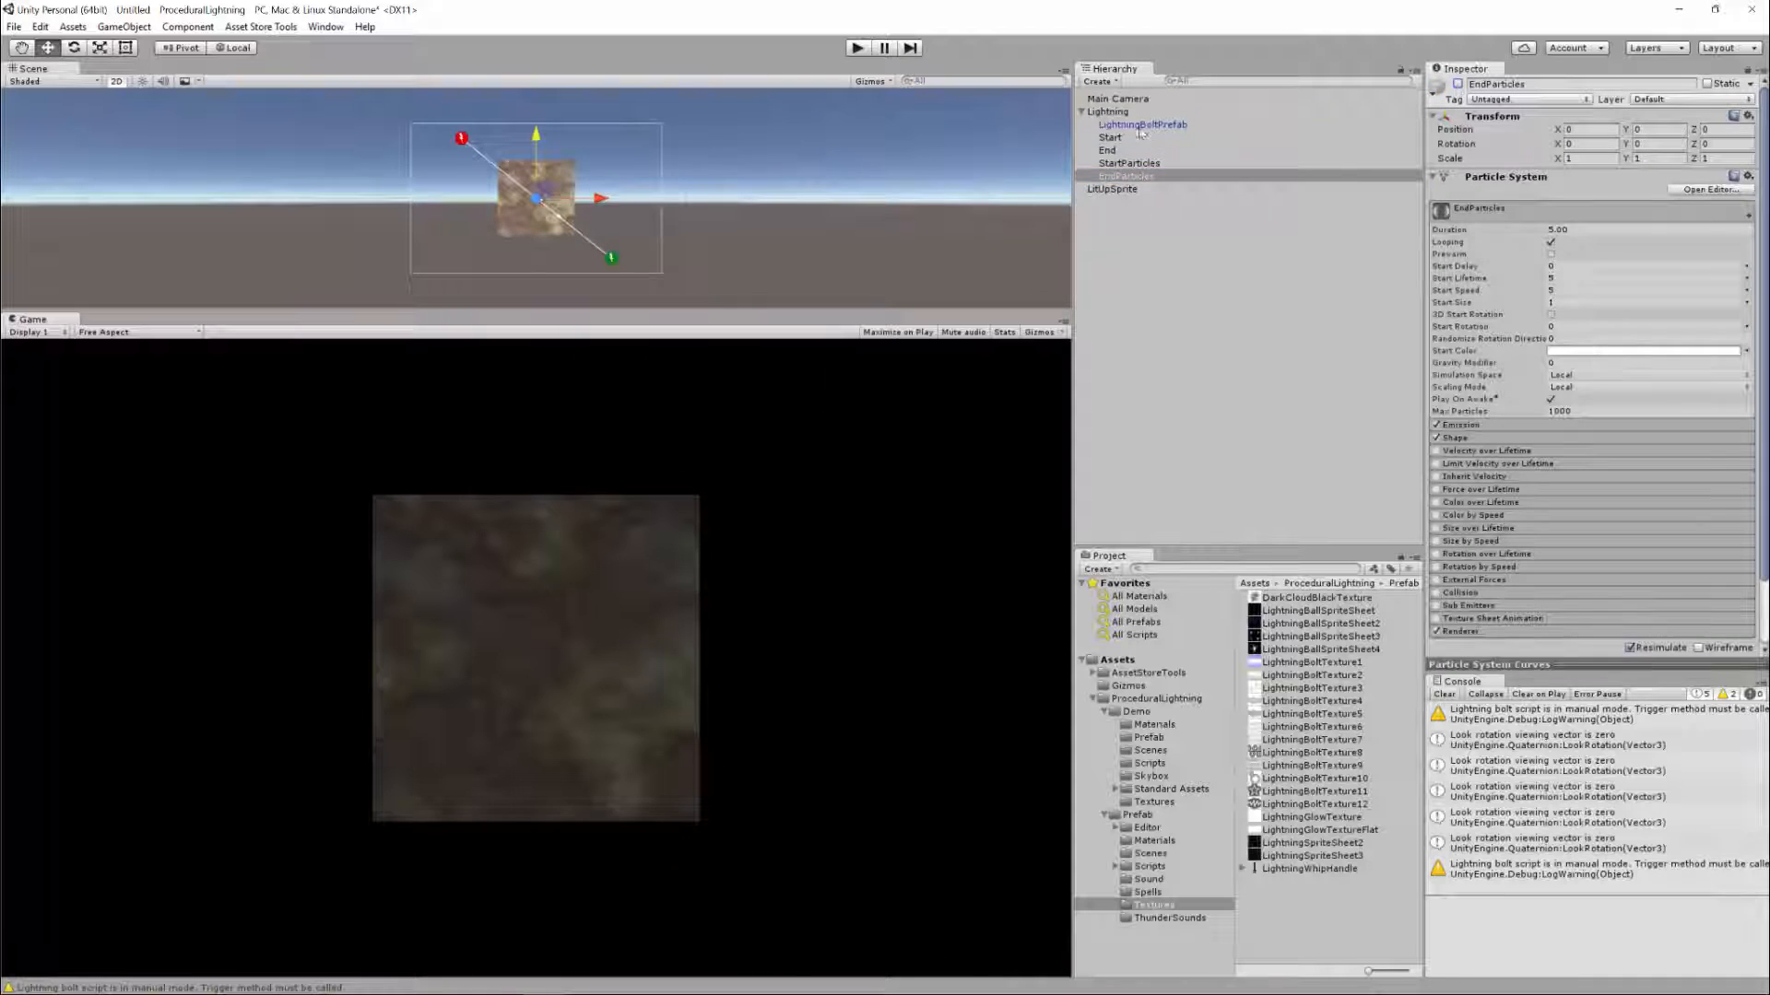
{"action": "left_click", "coordinate": [1140, 128]}
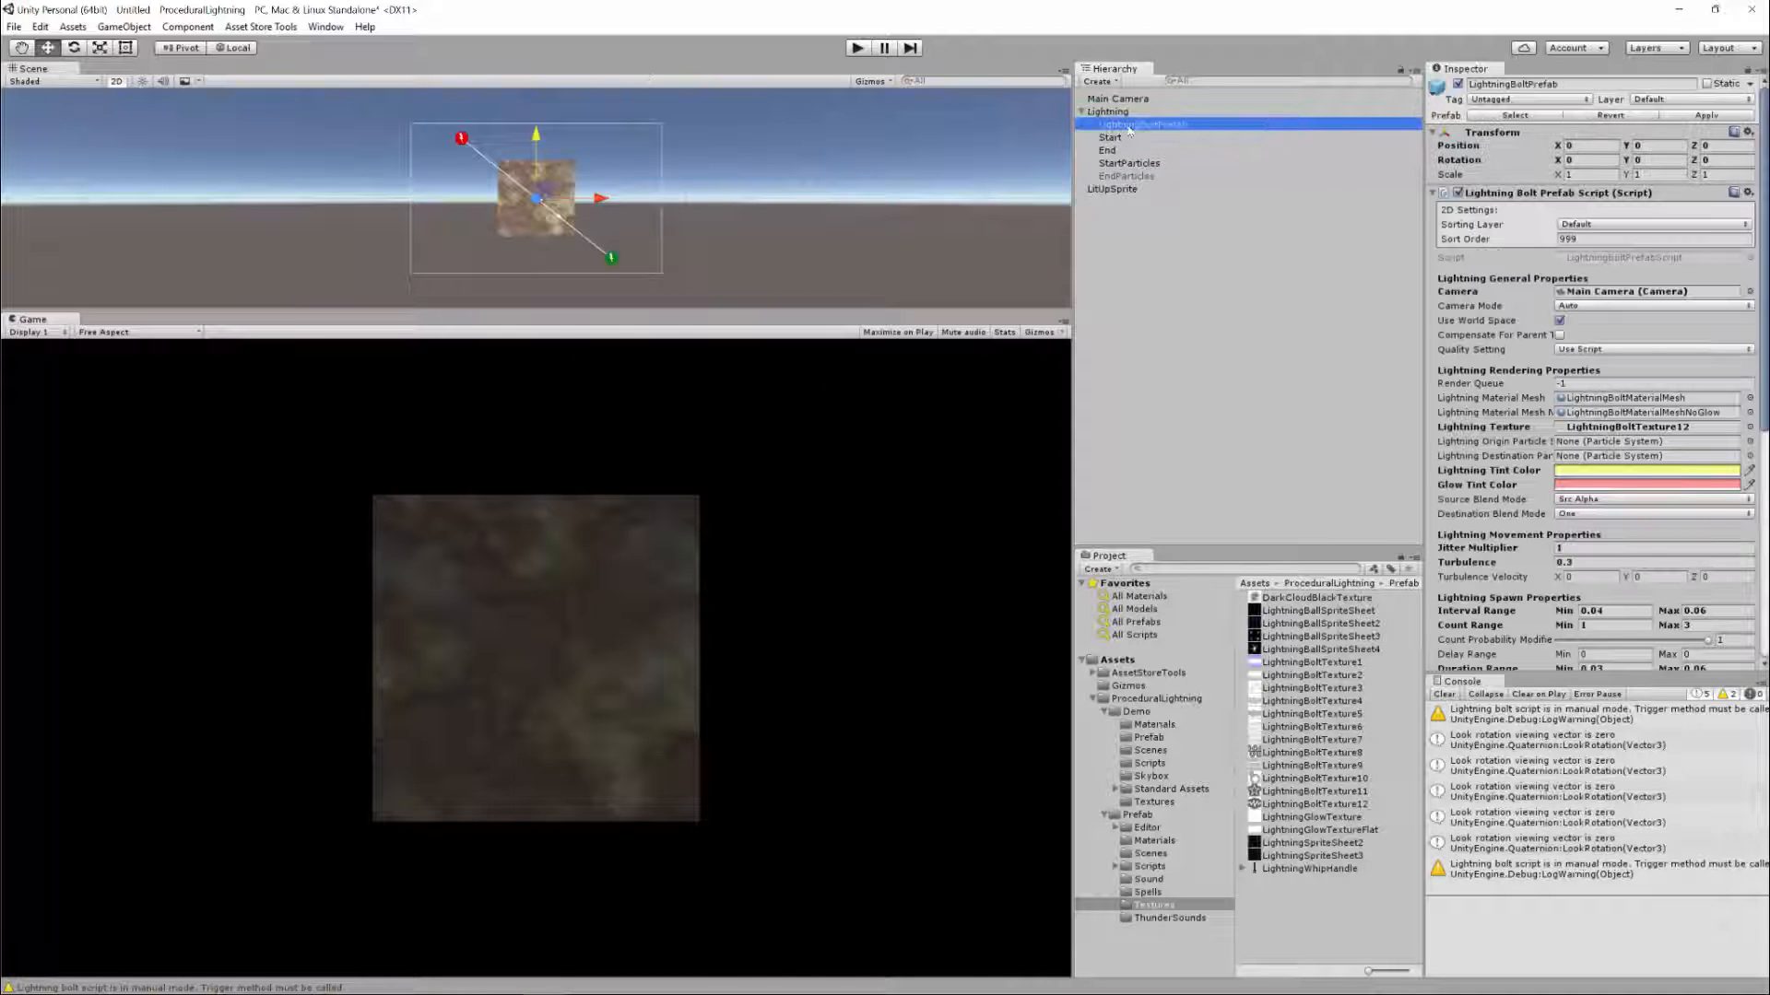
{"action": "left_click_drag", "start_coordinate": [1121, 164], "coordinate": [1587, 443]}
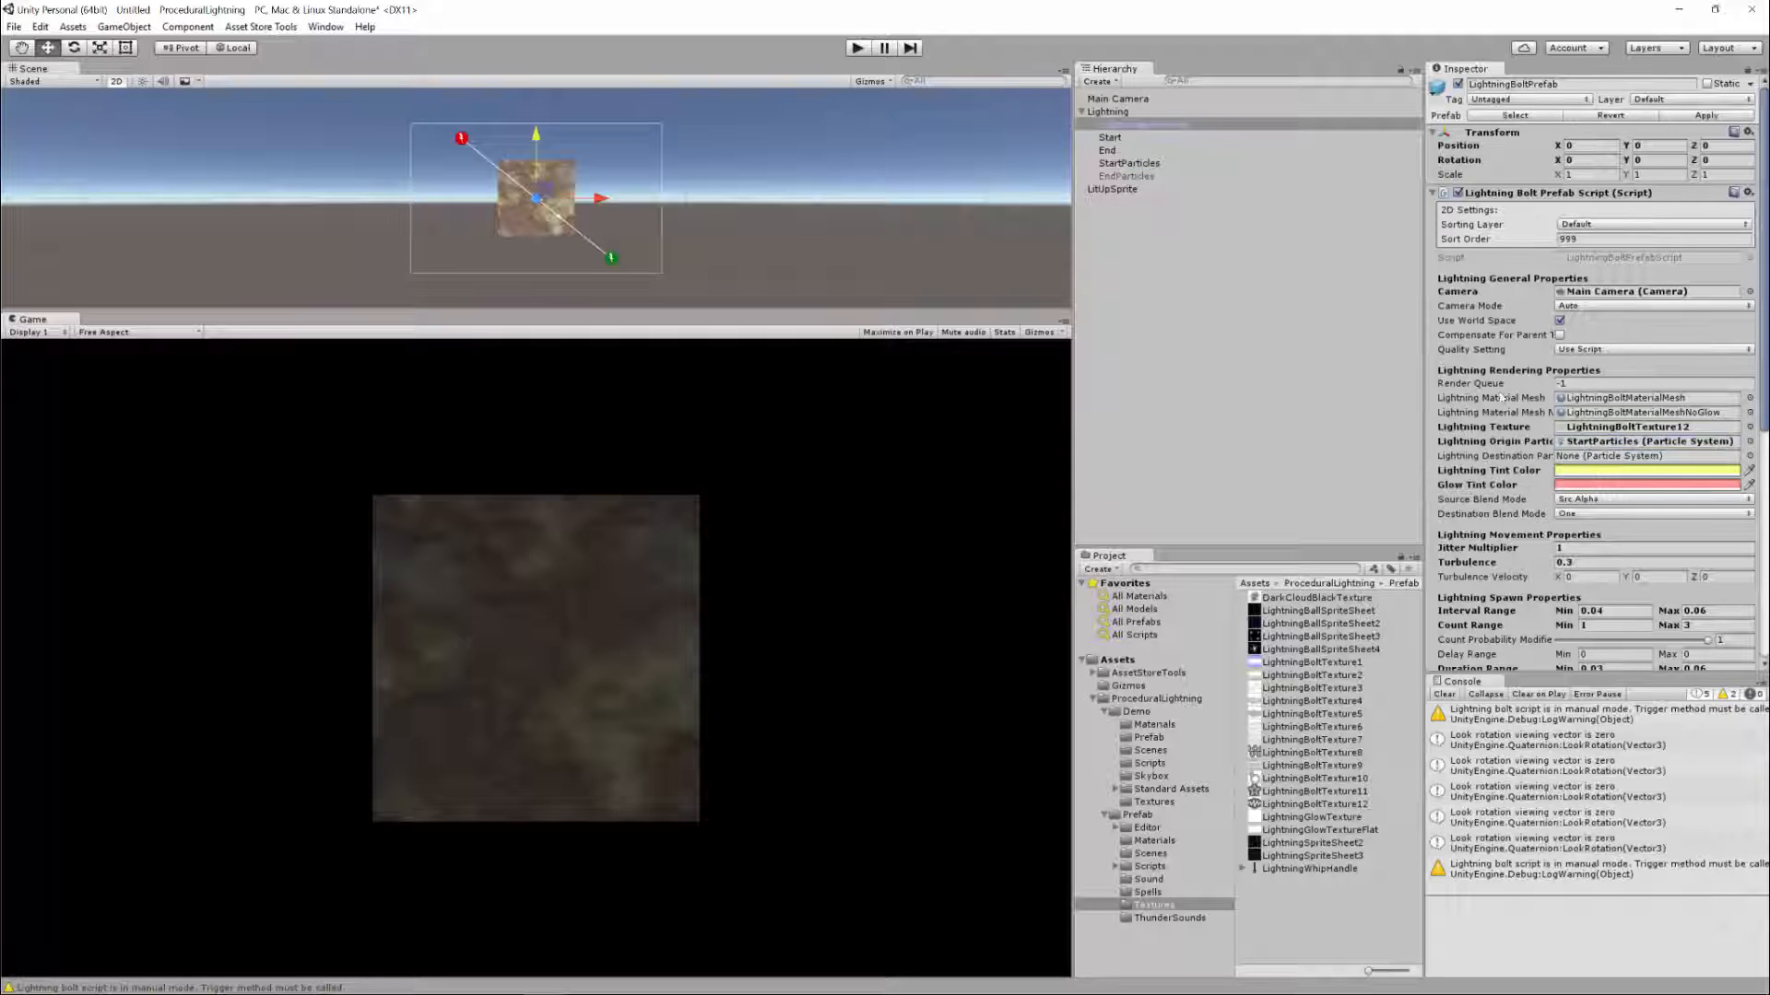
Play the scene with StartParticles selected to check the particles at the bolt's origin
{"action": "left_click", "coordinate": [1143, 164]}
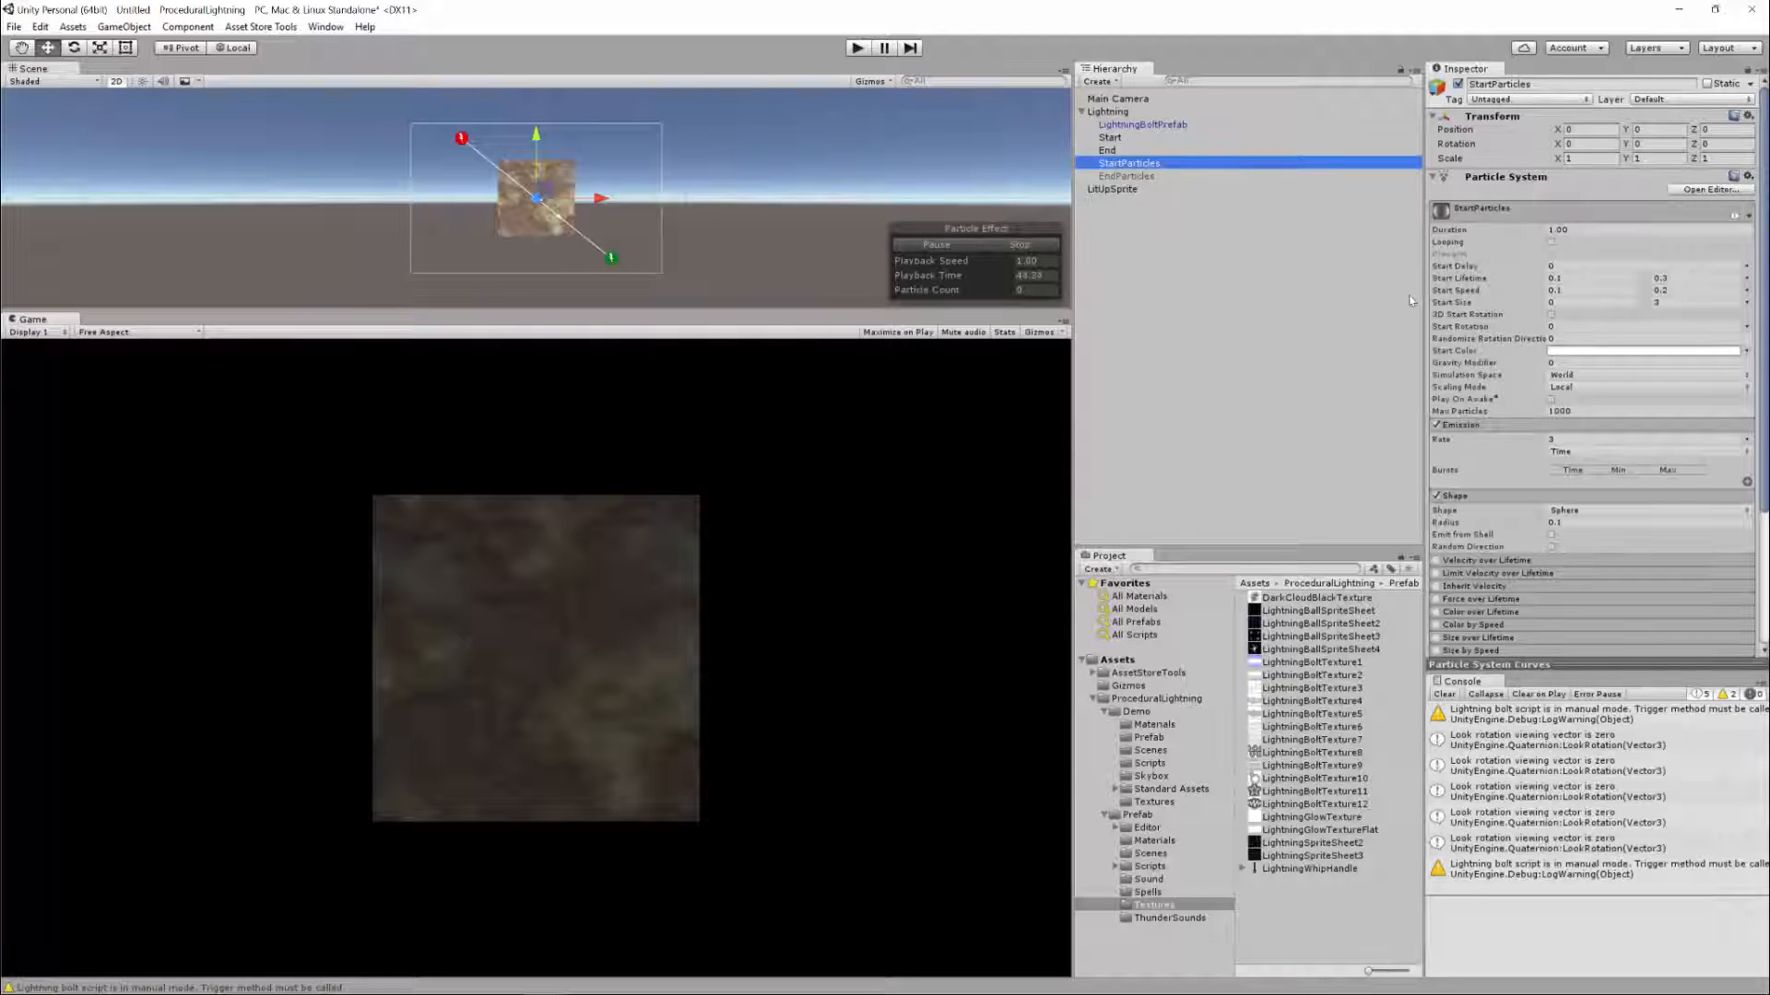
{"action": "left_click", "coordinate": [856, 47]}
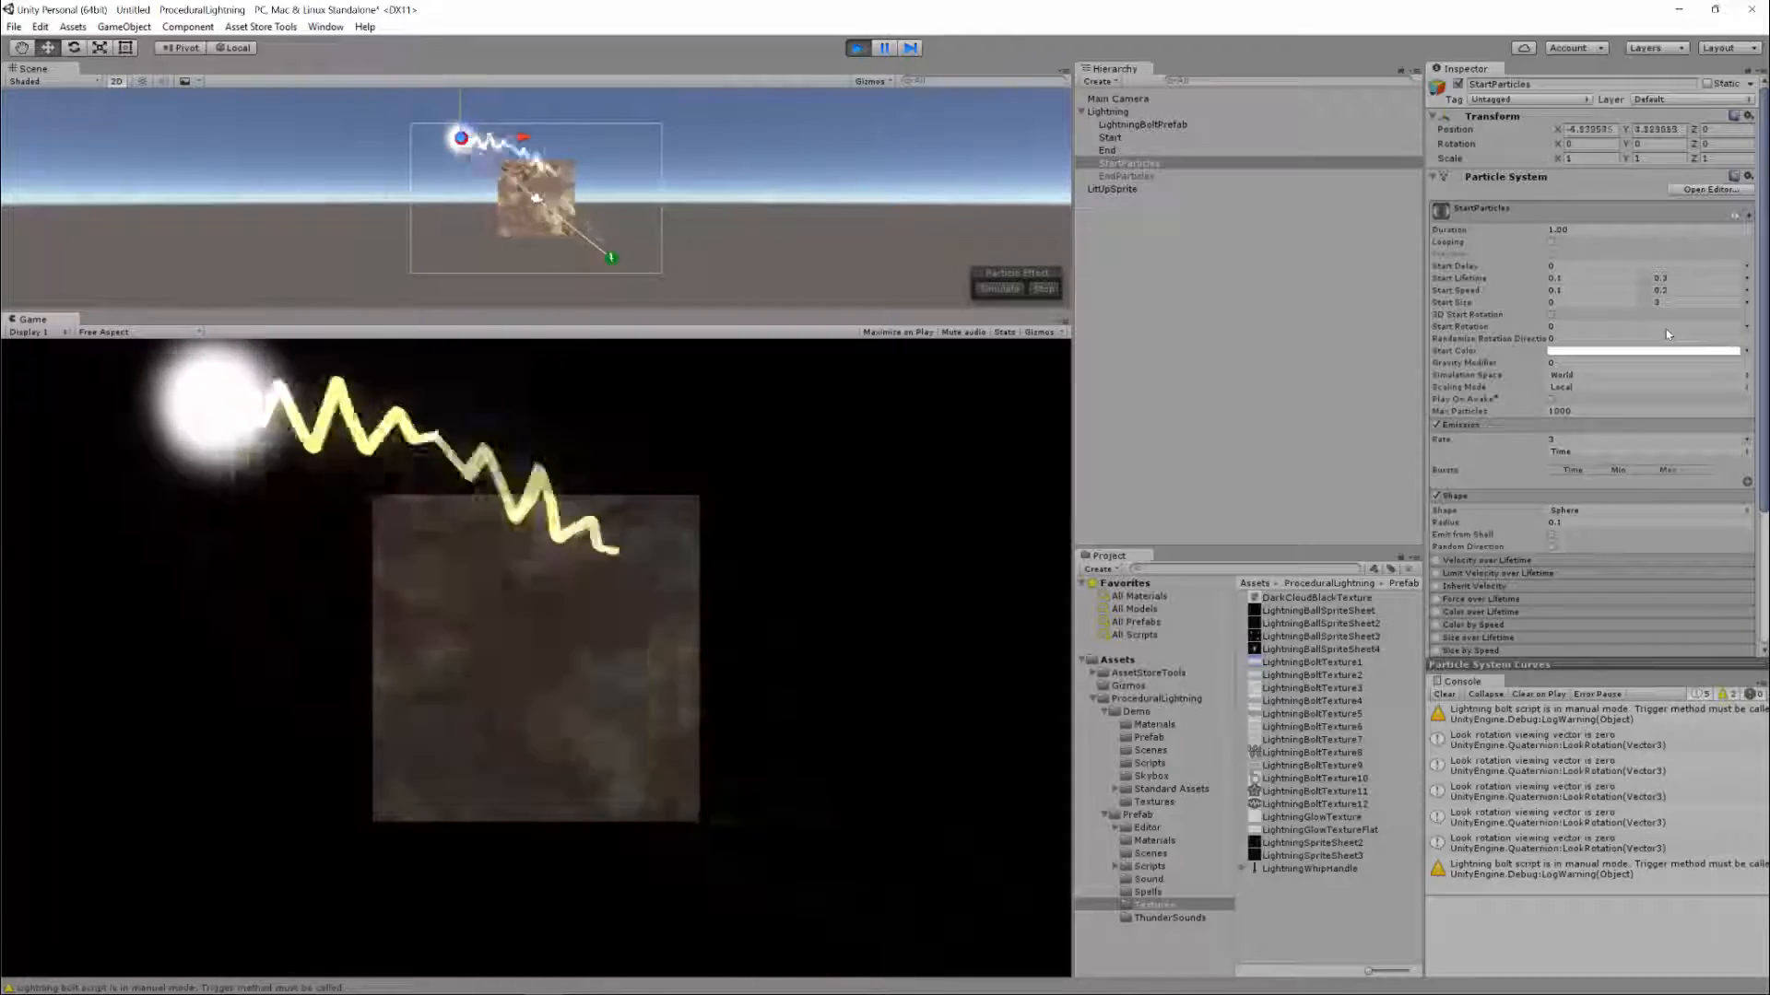
Set the Start Color of StartParticles to a light orange, about RGB 255, 198, 126
{"action": "left_click", "coordinate": [1613, 351]}
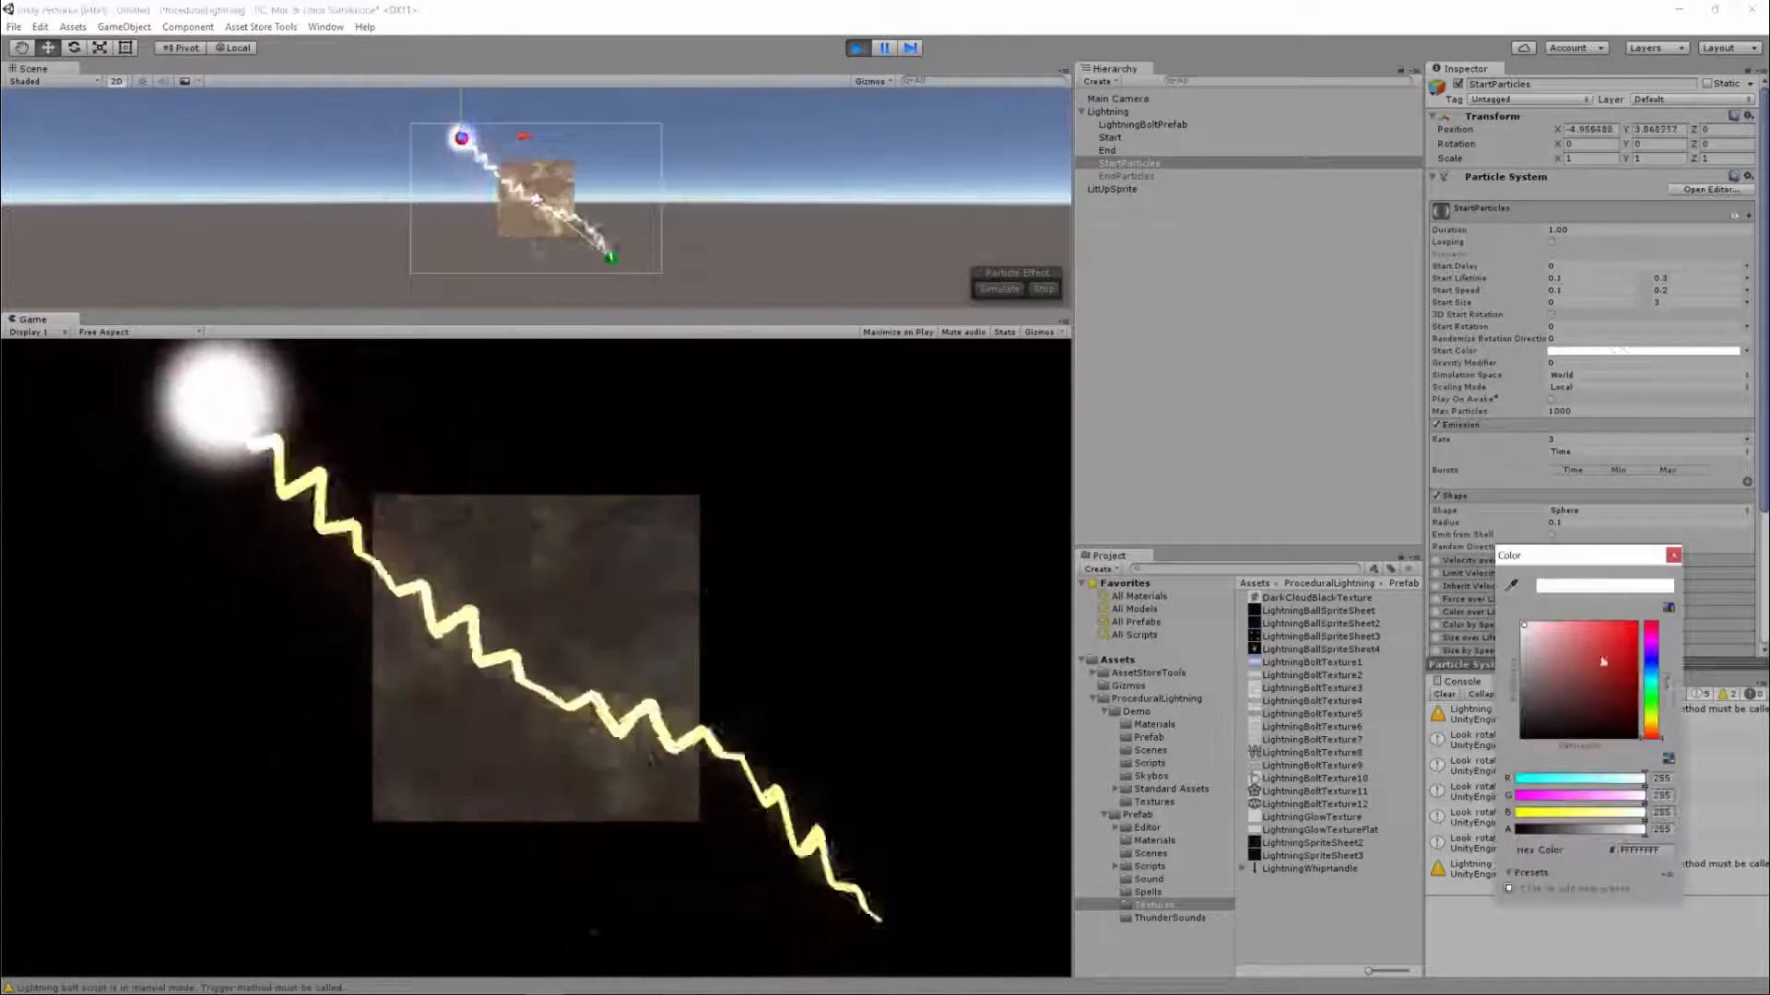
{"action": "left_click", "coordinate": [1595, 625]}
{"action": "left_click", "coordinate": [1655, 727]}
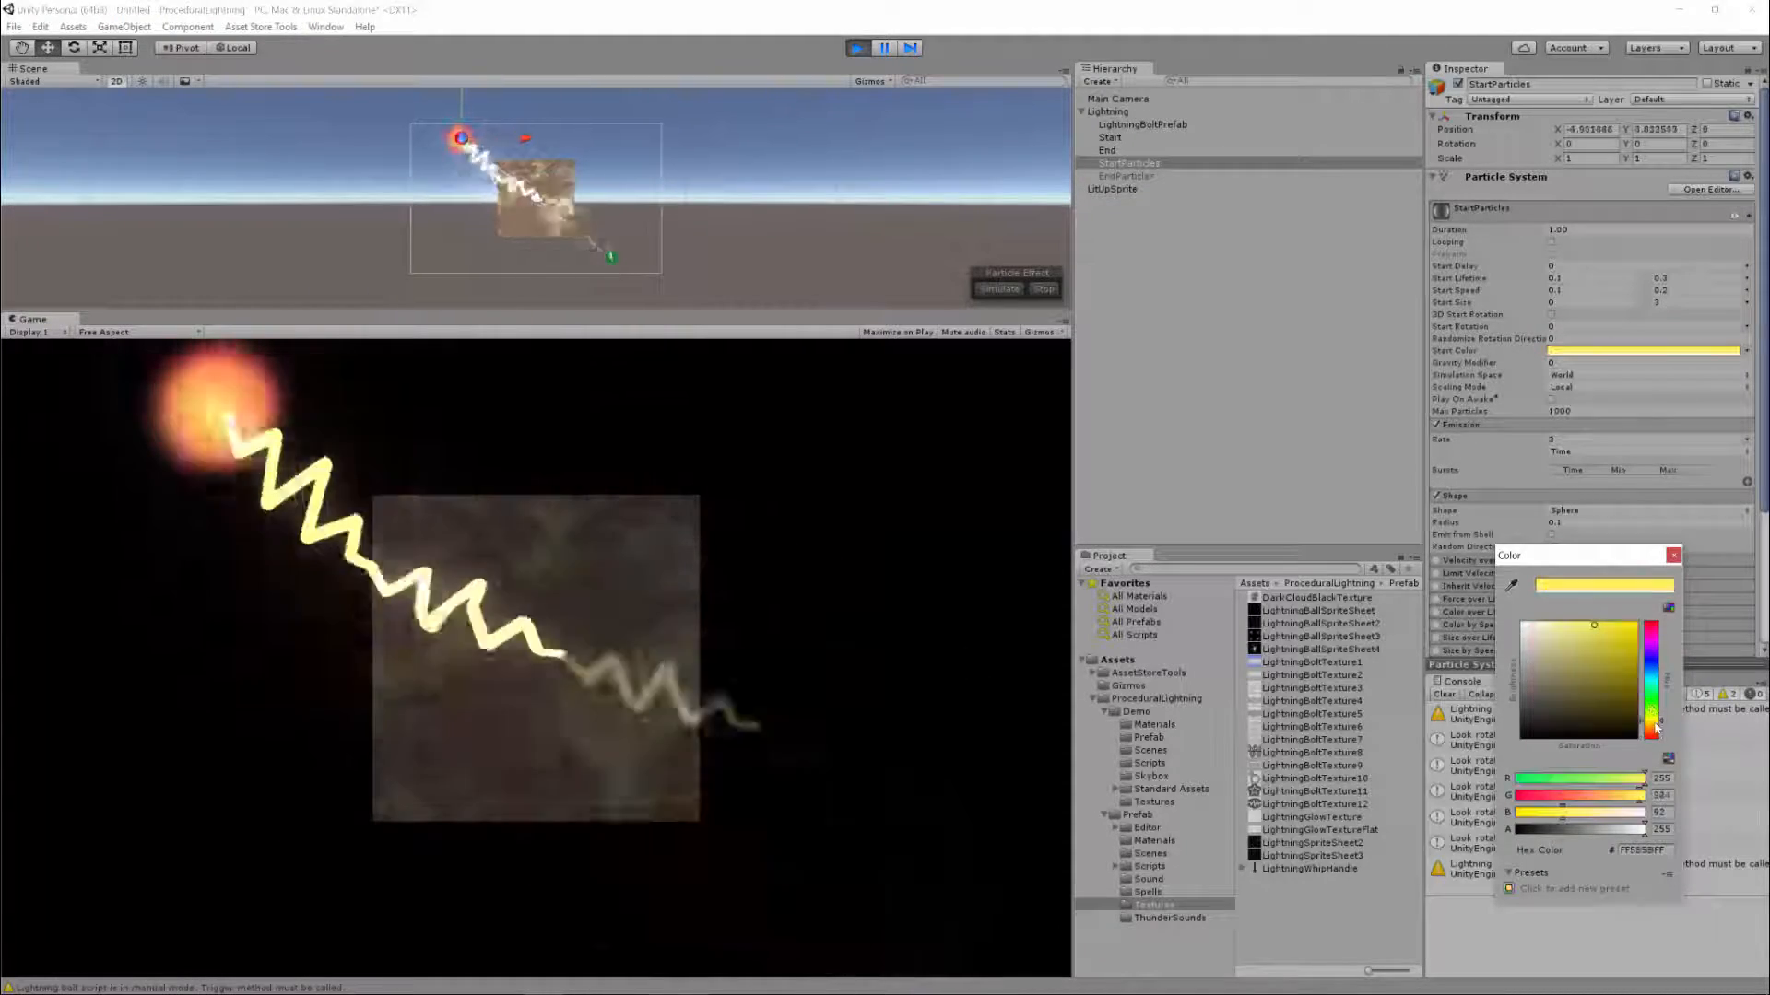
{"action": "left_click_drag", "start_coordinate": [1656, 728], "coordinate": [1658, 733]}
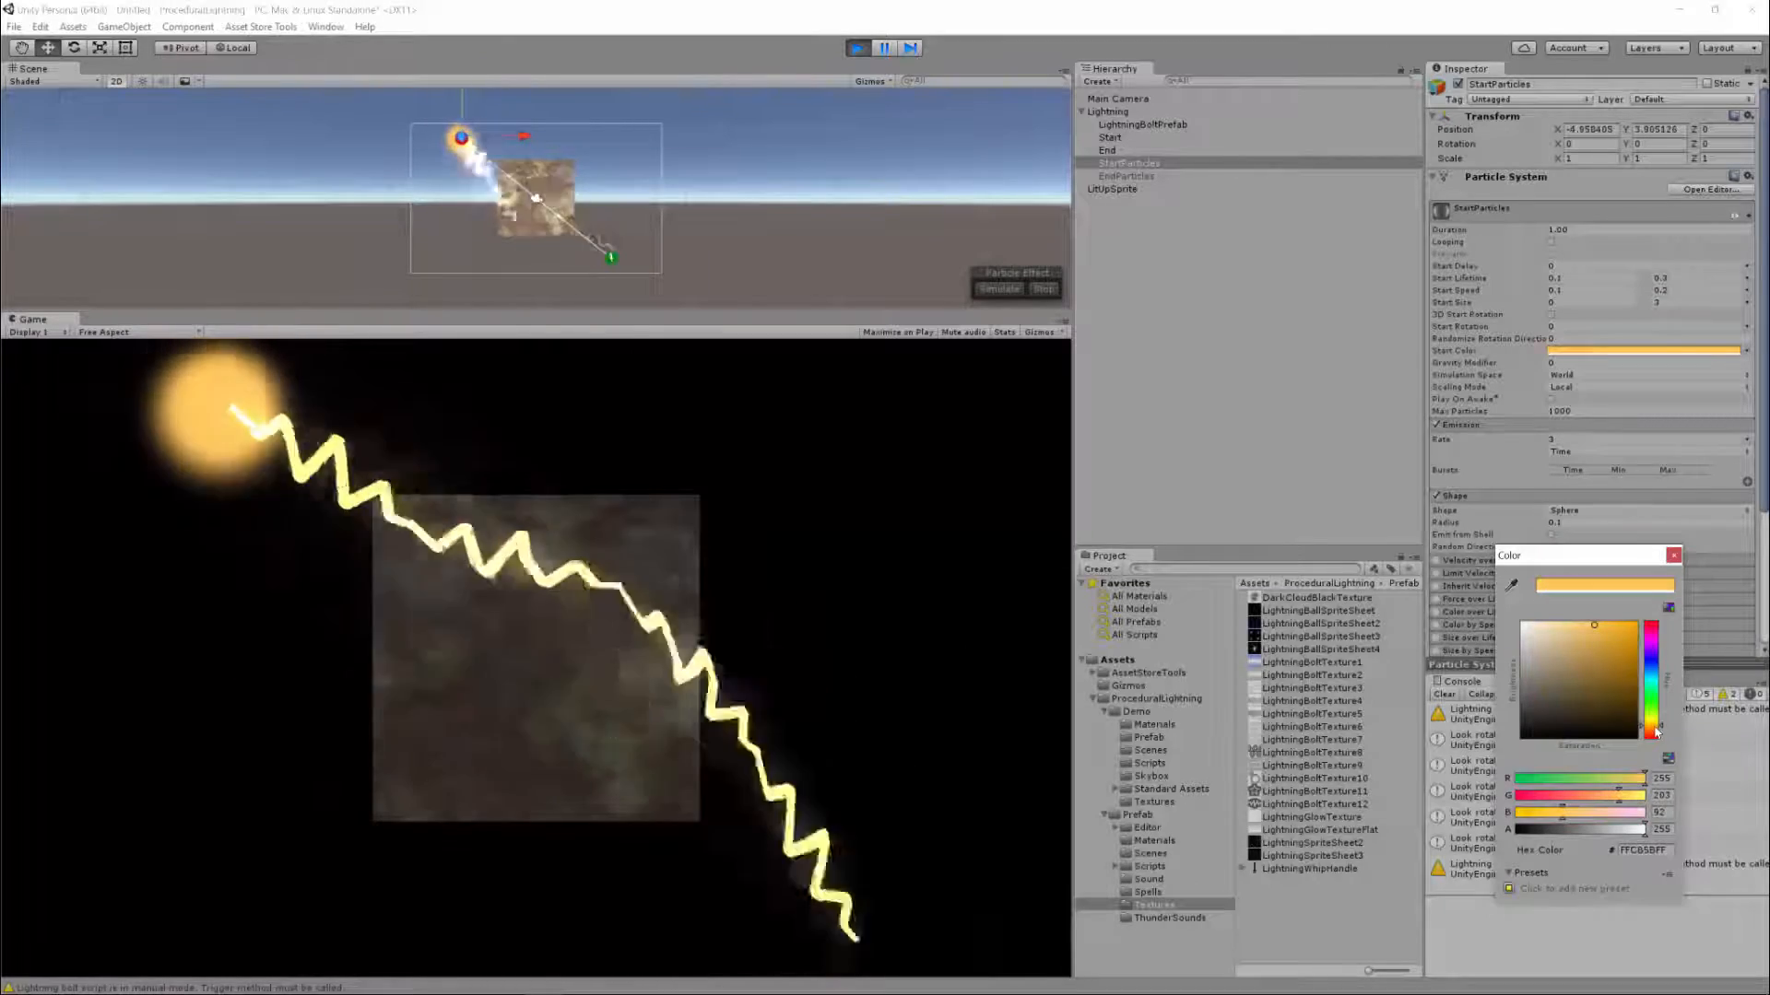
{"action": "mouse_move", "coordinate": [1595, 626]}
{"action": "left_mouse_down"}
{"action": "mouse_move", "coordinate": [1618, 624]}
{"action": "mouse_move", "coordinate": [1579, 625]}
{"action": "left_mouse_up"}
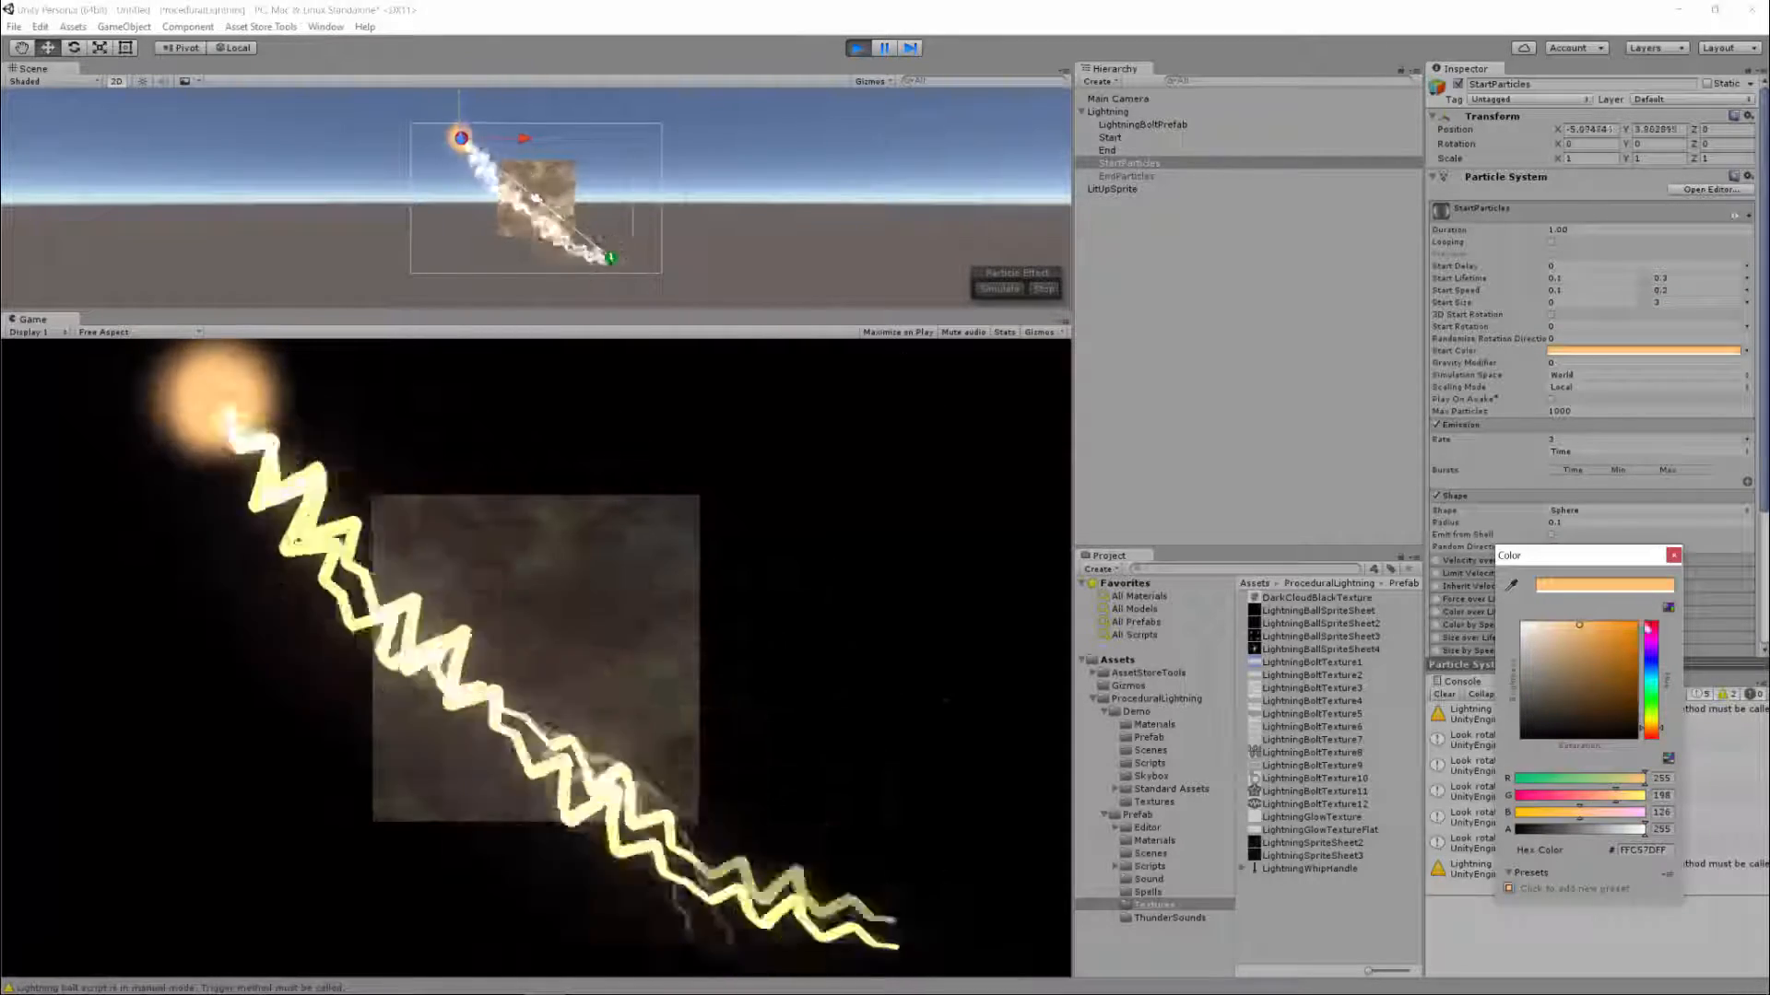
{"action": "left_click", "coordinate": [1673, 554]}
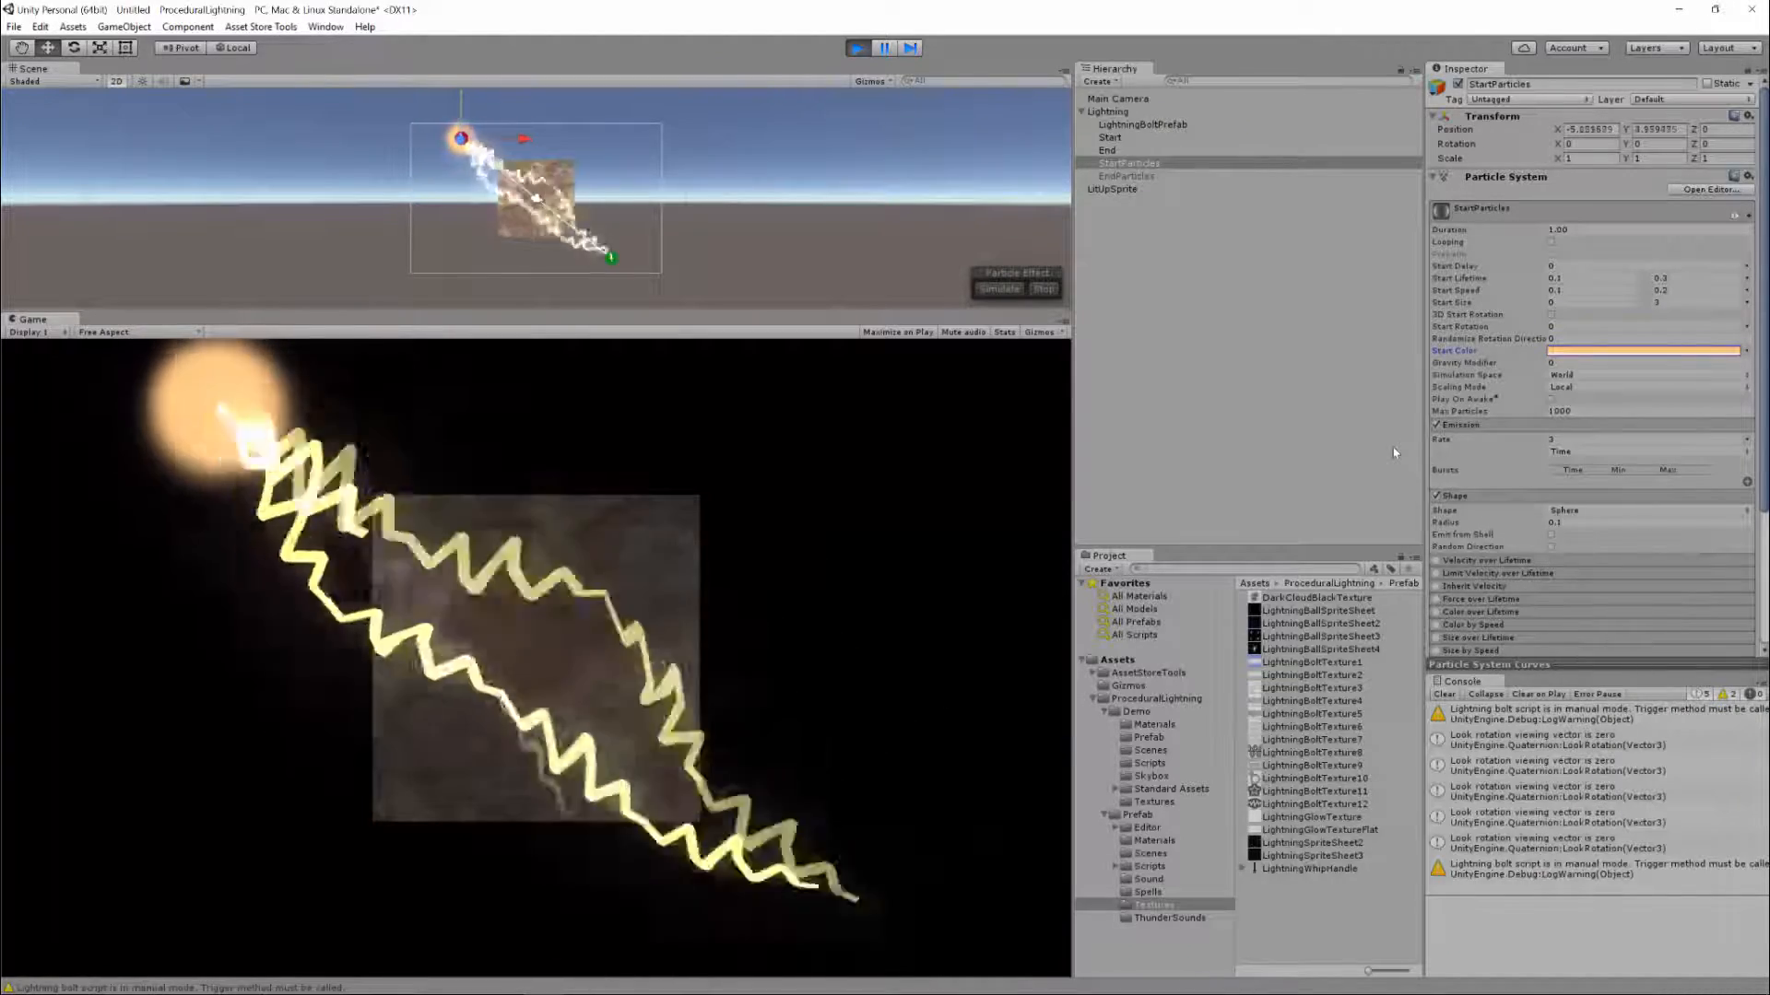
Set the Order in Layer in the Renderer module of StartParticles to 1000
{"action": "scroll", "coordinate": [1535, 452], "scroll_direction": "down", "scroll_amount": 4}
{"action": "left_click", "coordinate": [1540, 557]}
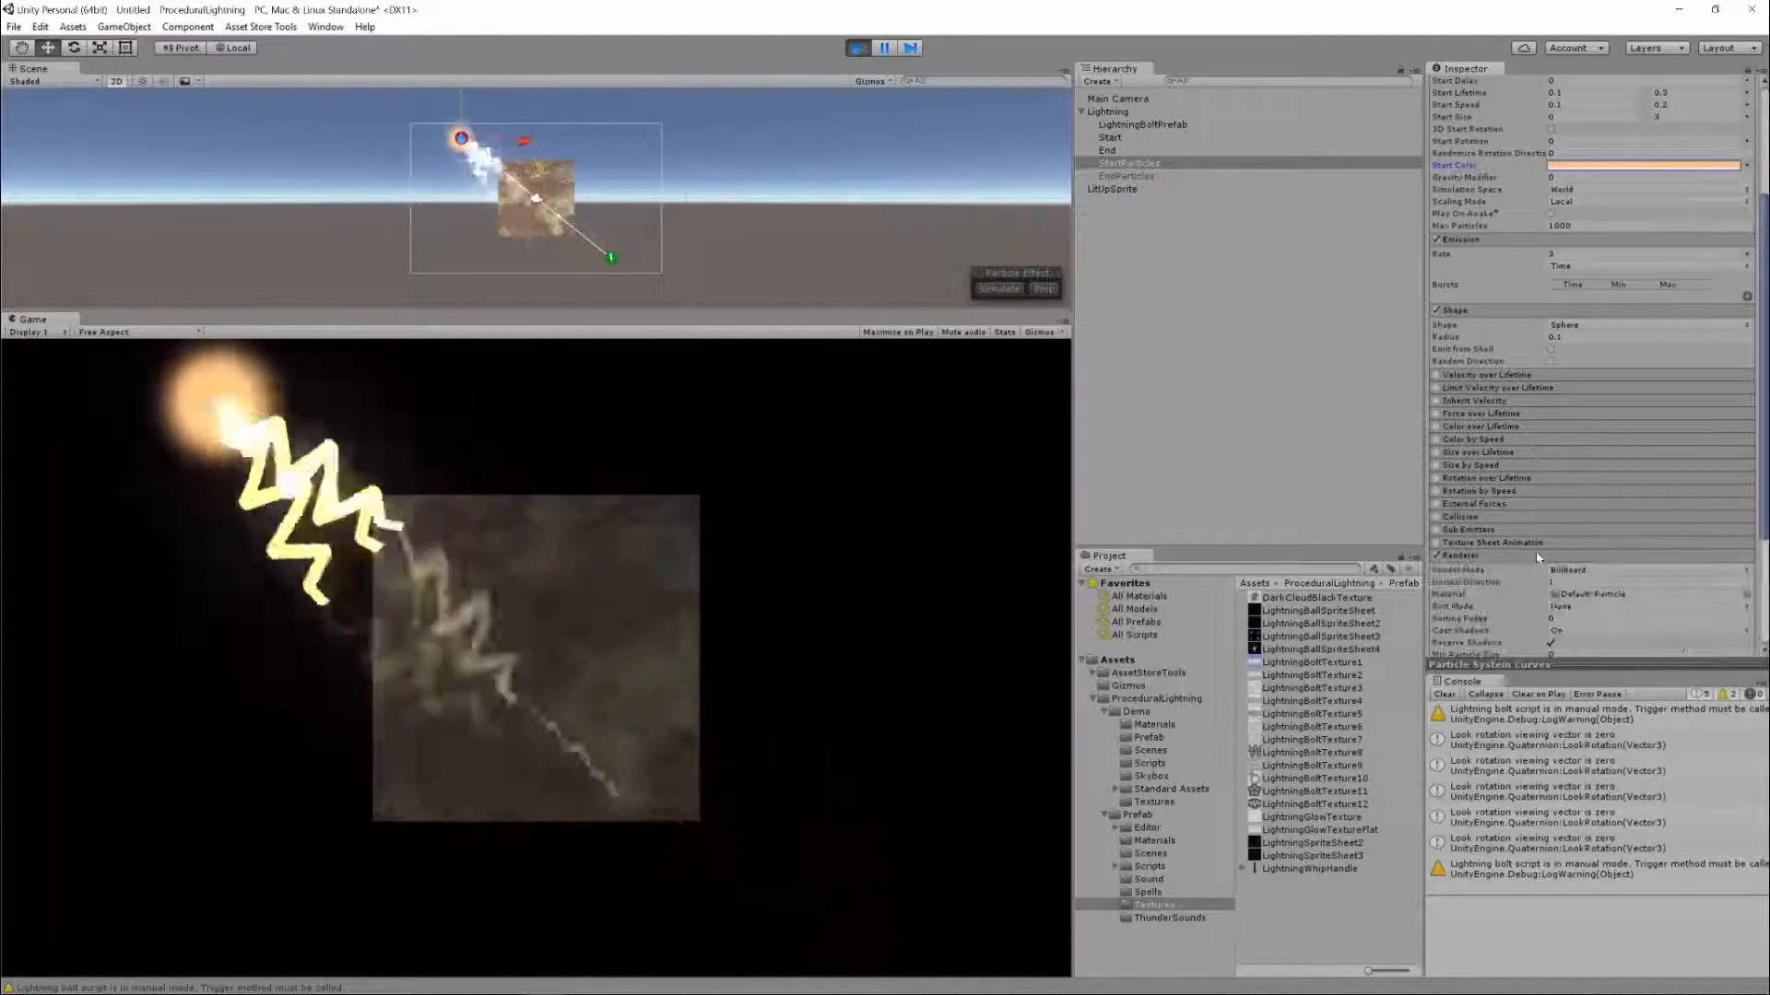
{"action": "scroll", "coordinate": [1548, 553], "scroll_direction": "down", "scroll_amount": 3}
{"action": "left_click", "coordinate": [1562, 551]}
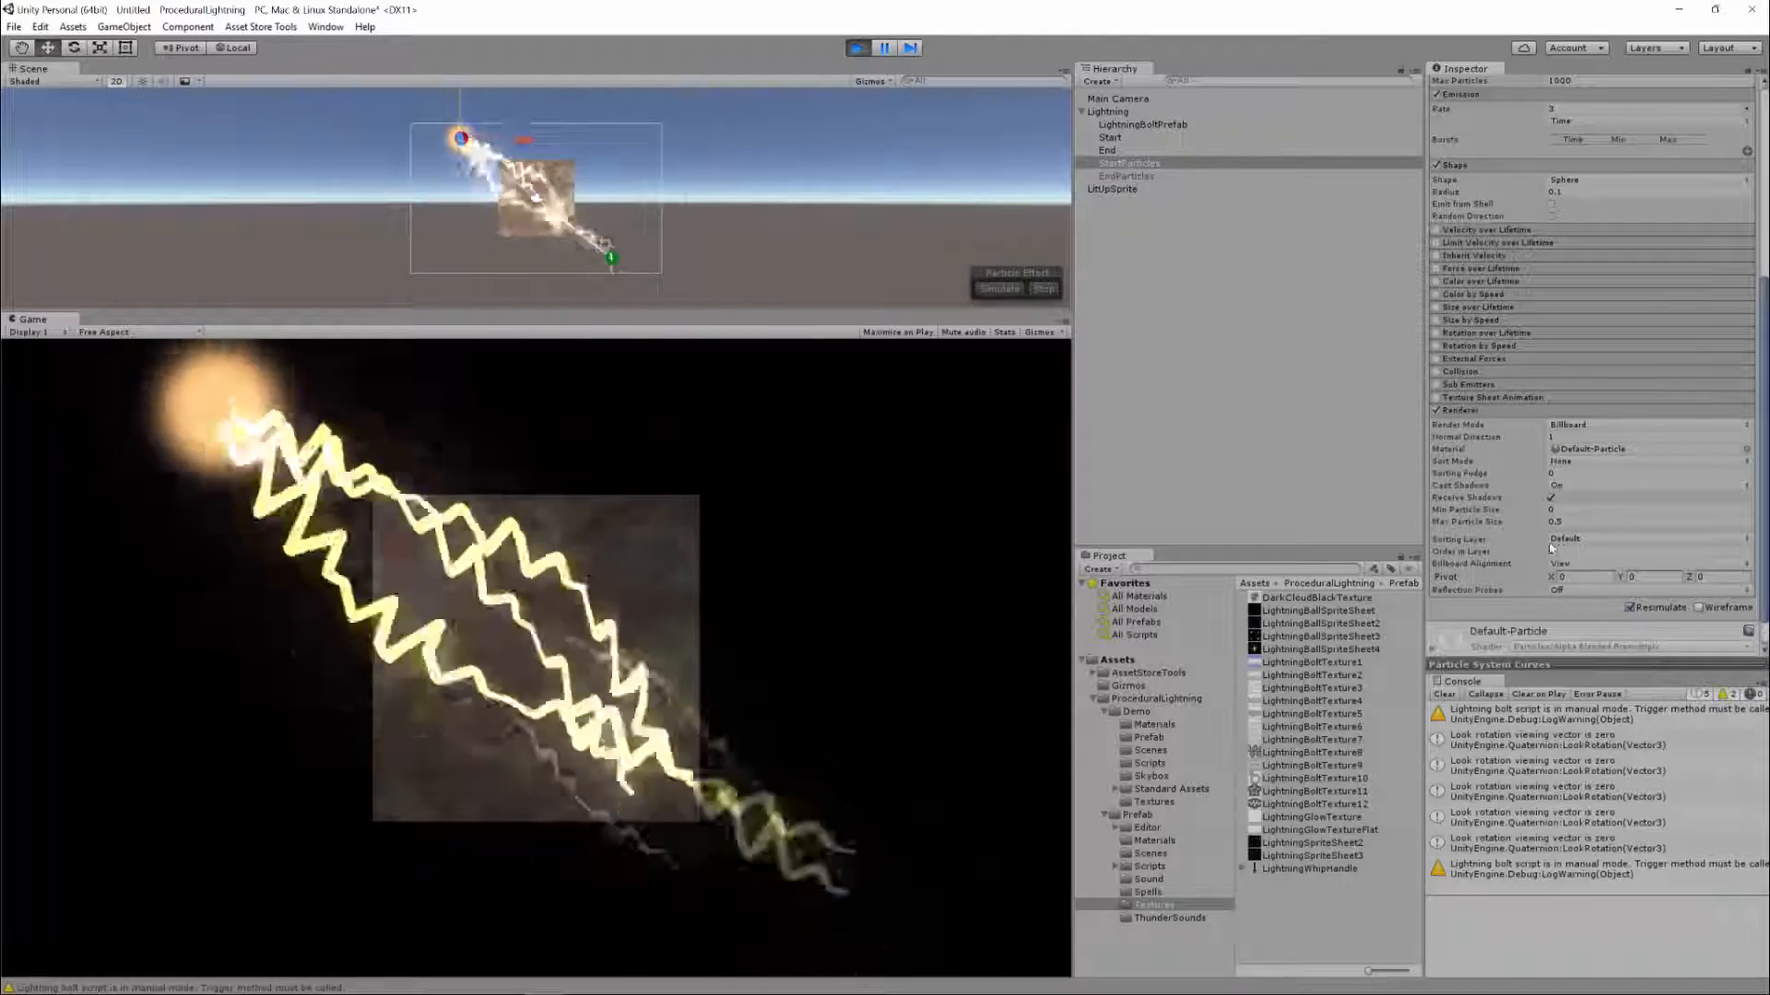
{"action": "type", "text": "1000"}
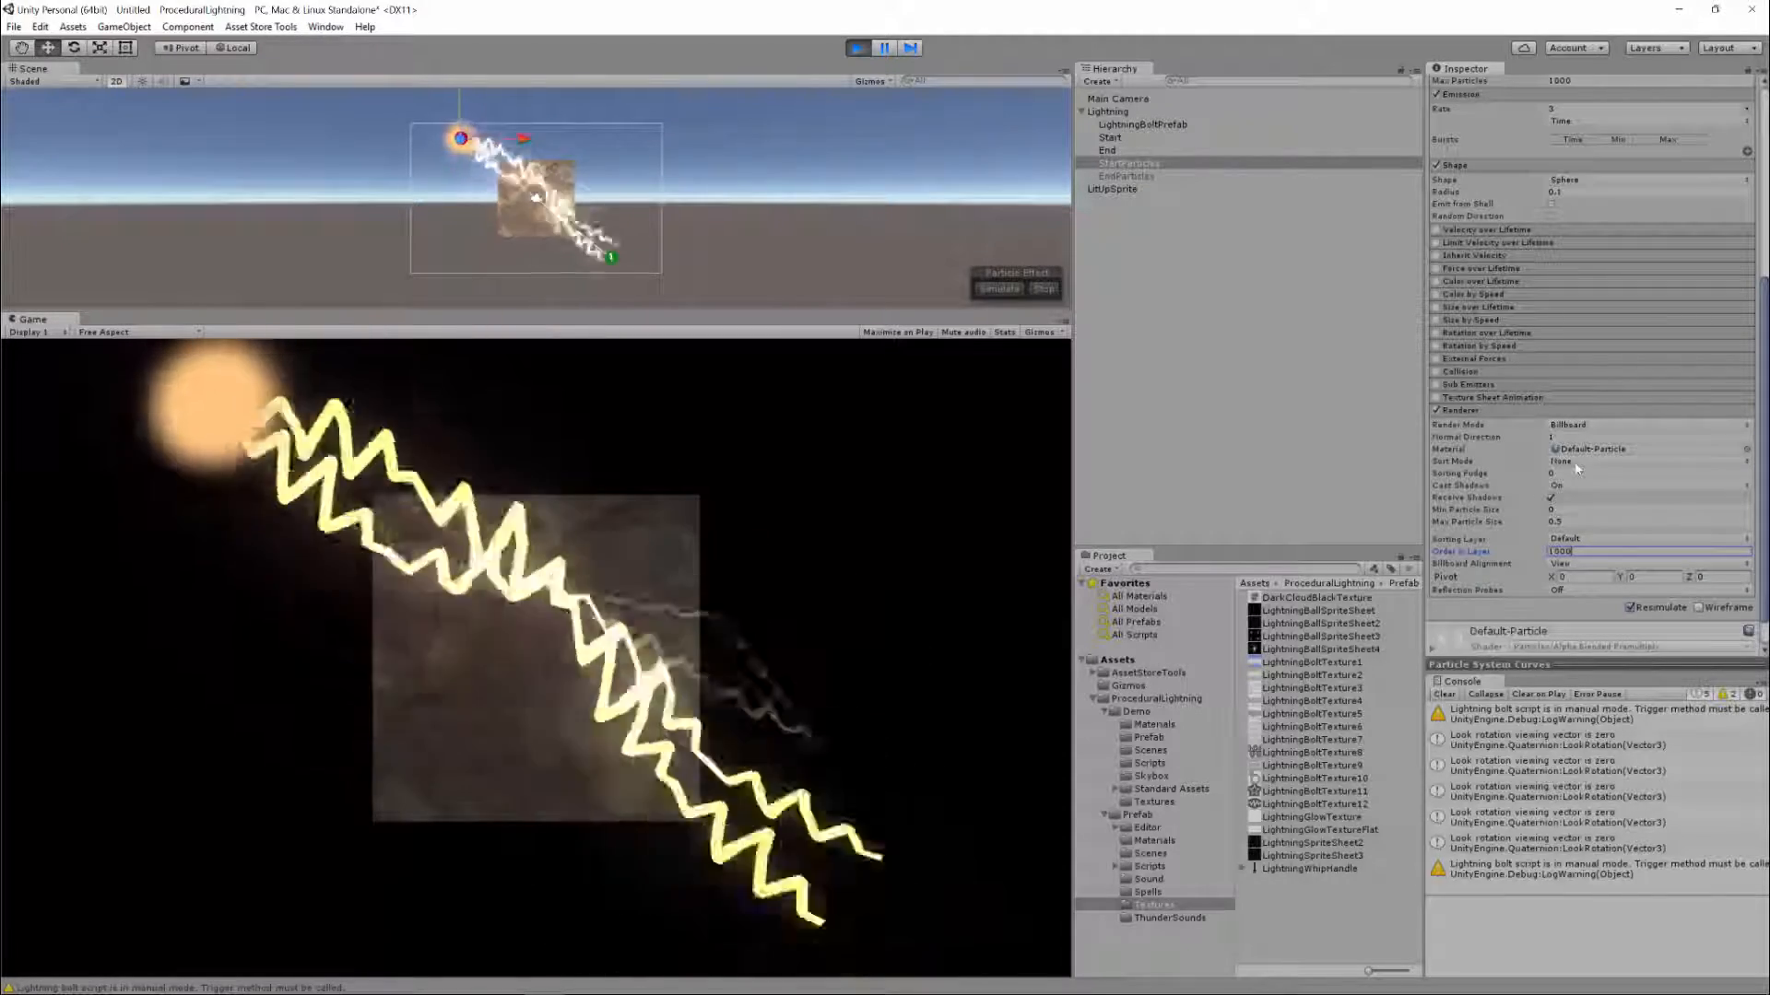
Copy the play-mode Particle System component of StartParticles, stop playing, and paste its values back onto the component
{"action": "scroll", "coordinate": [1577, 468], "scroll_direction": "up", "scroll_amount": 6}
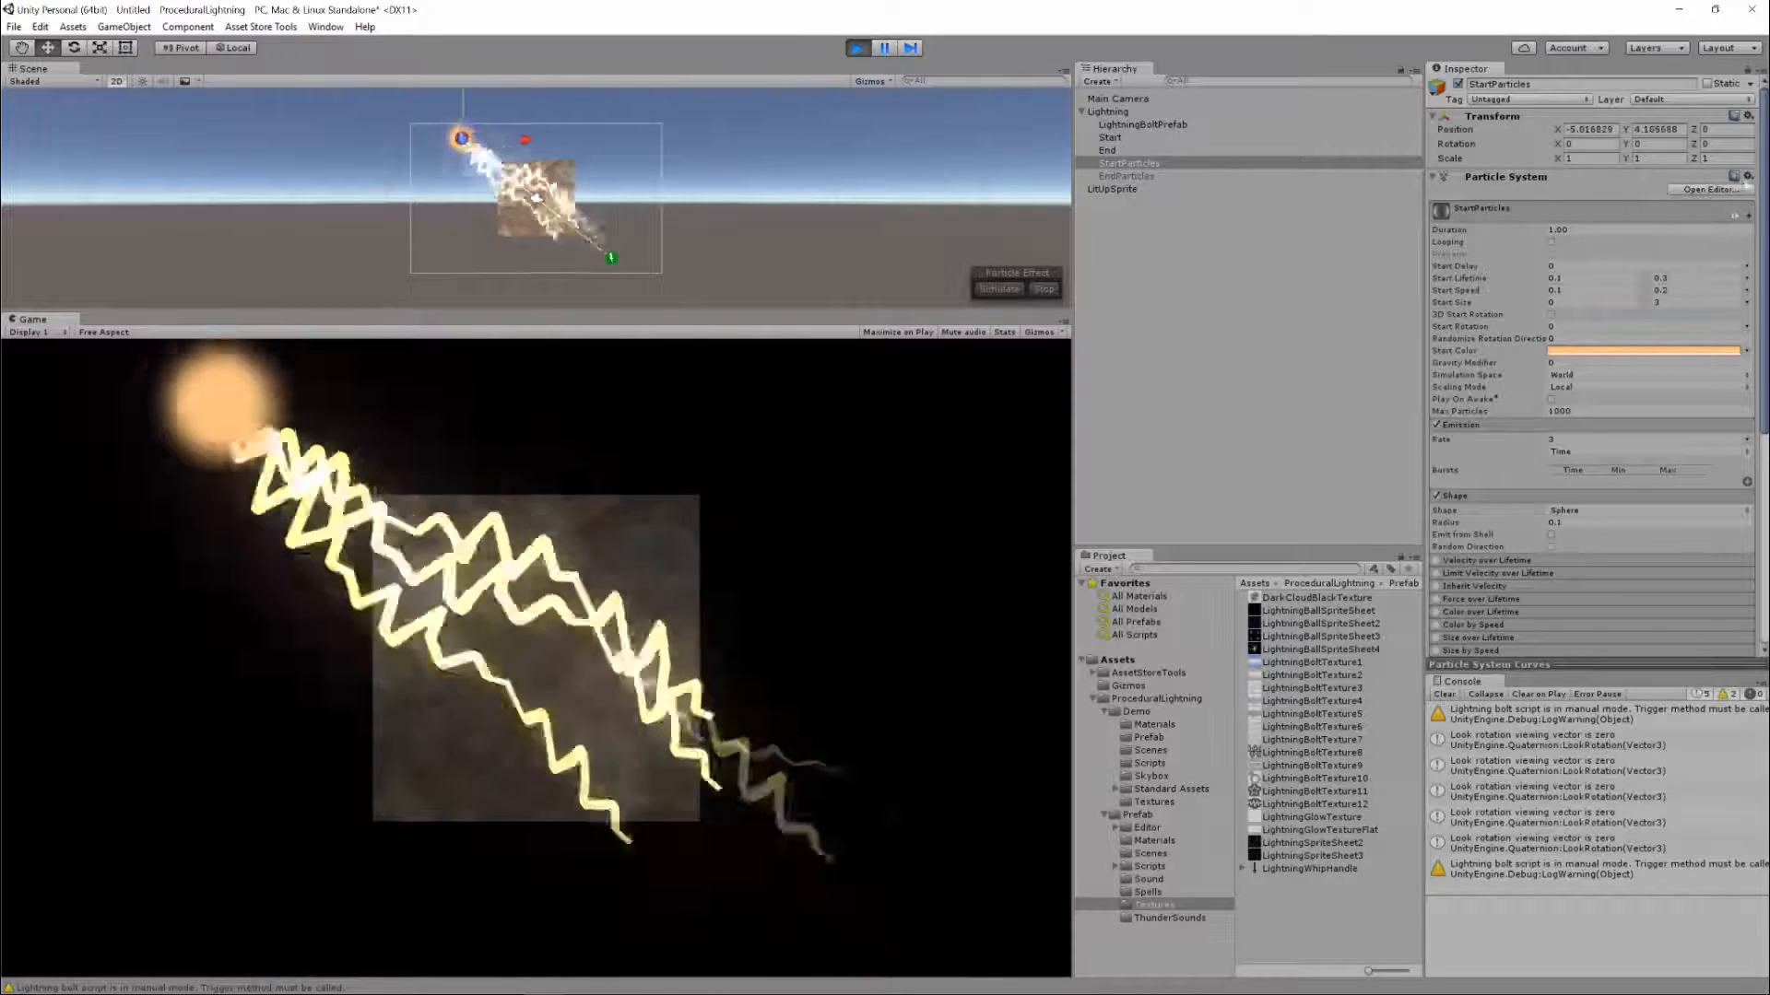
{"action": "left_click", "coordinate": [1748, 176]}
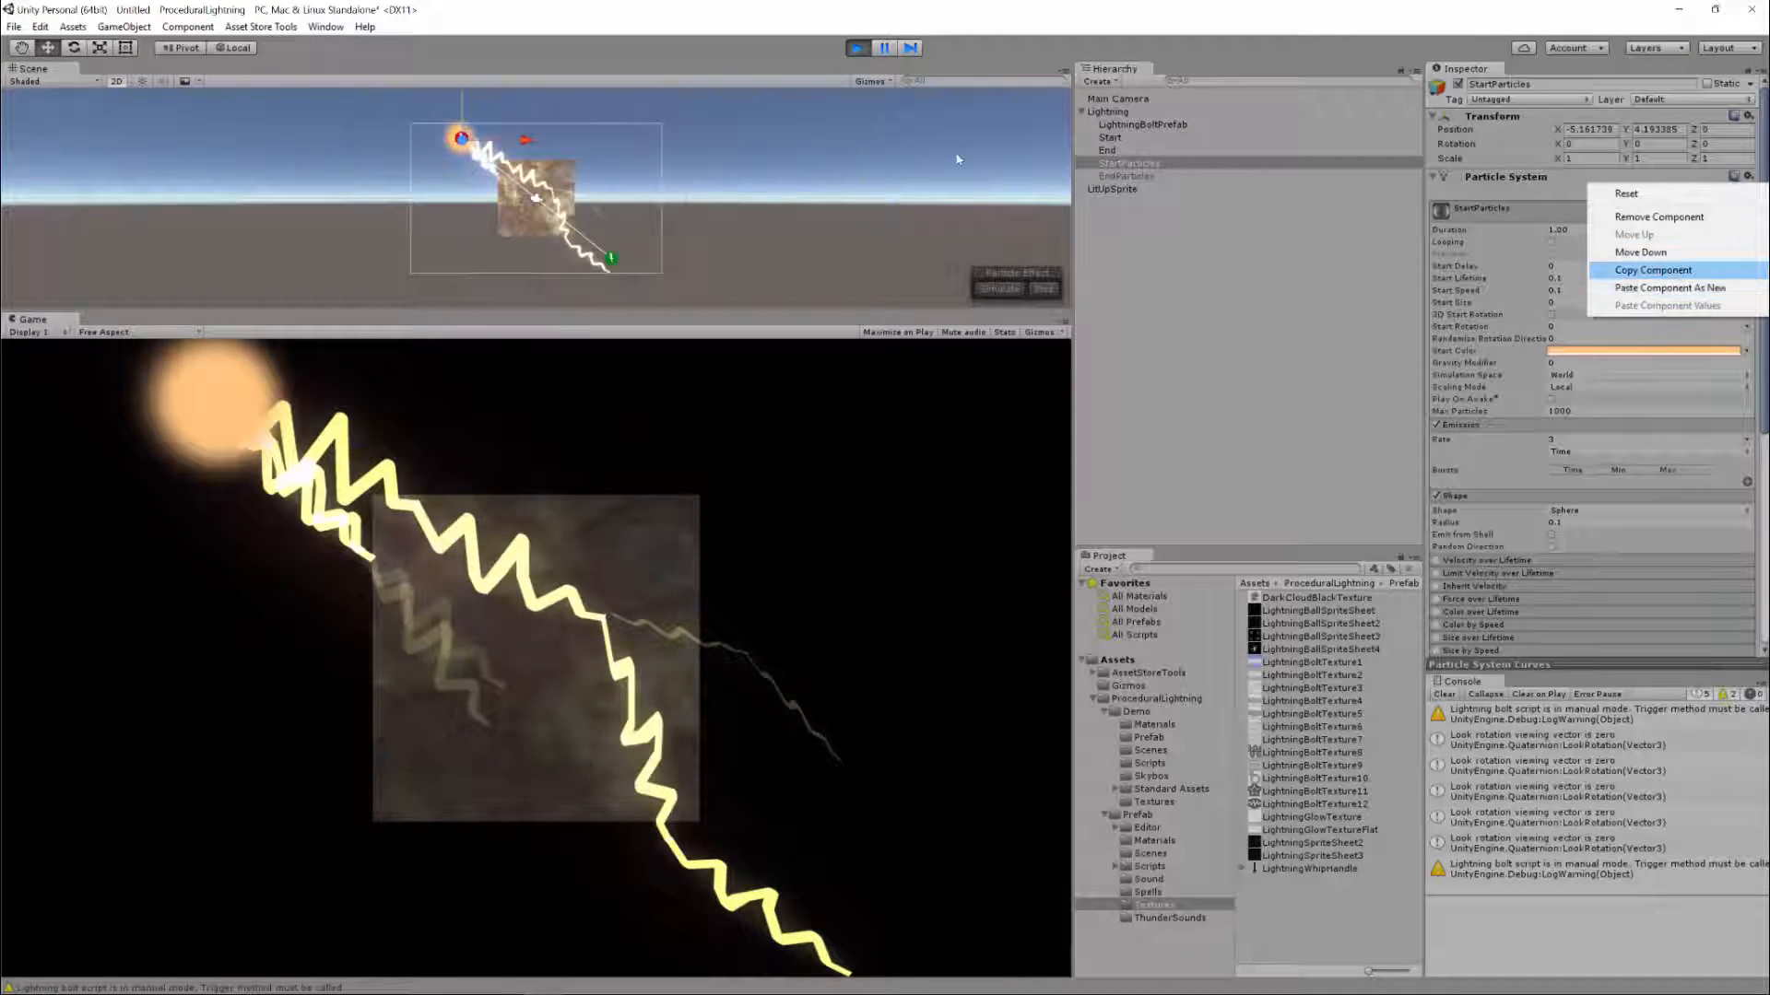
{"action": "left_click", "coordinate": [1668, 271]}
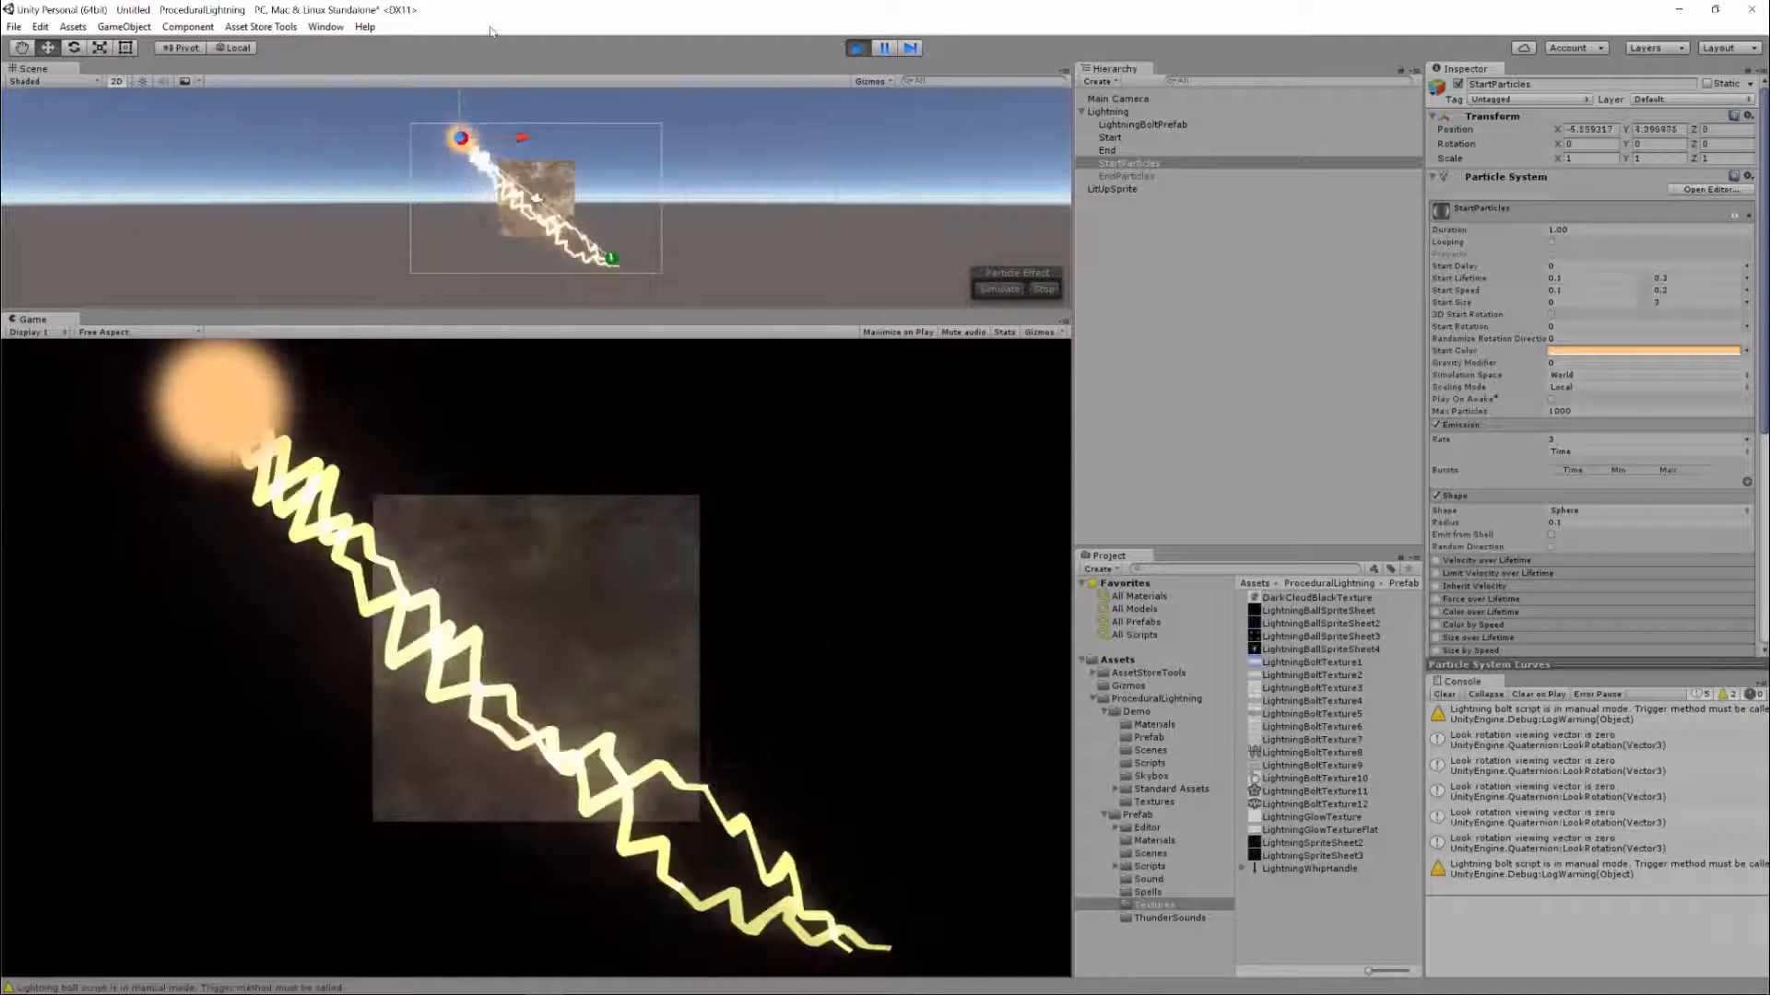
{"action": "left_click", "coordinate": [858, 48]}
{"action": "left_click", "coordinate": [1748, 176]}
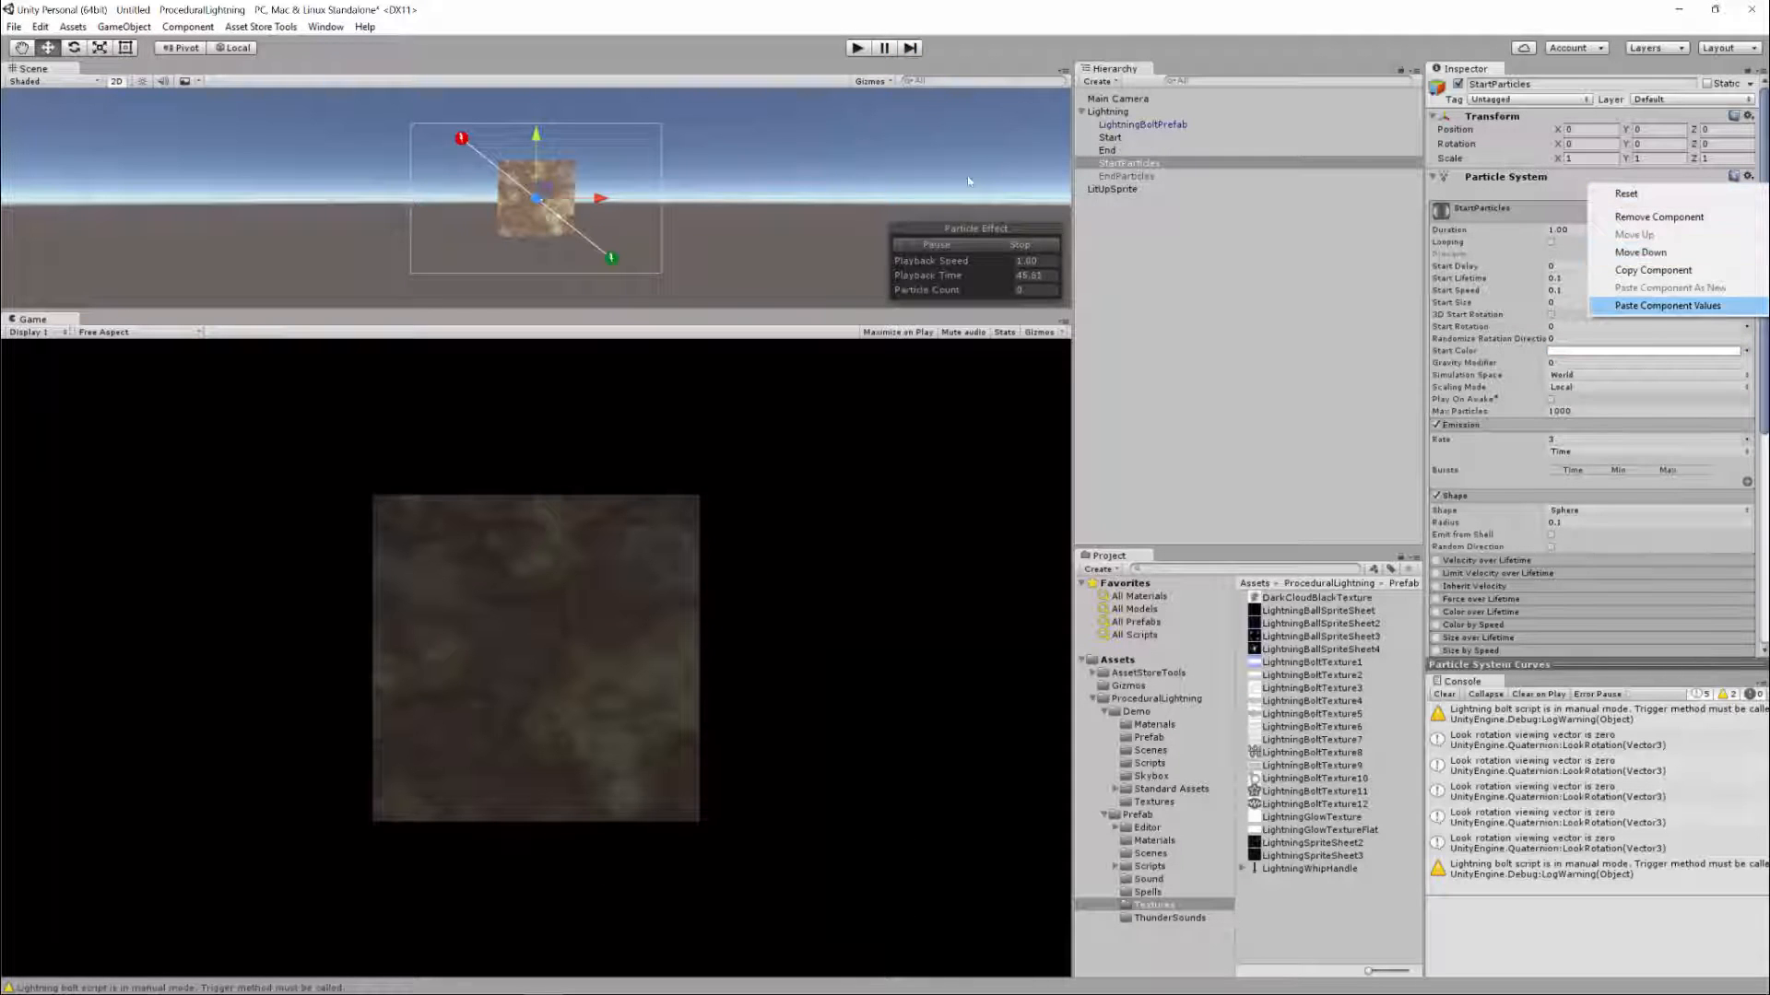
{"action": "left_click", "coordinate": [1692, 306]}
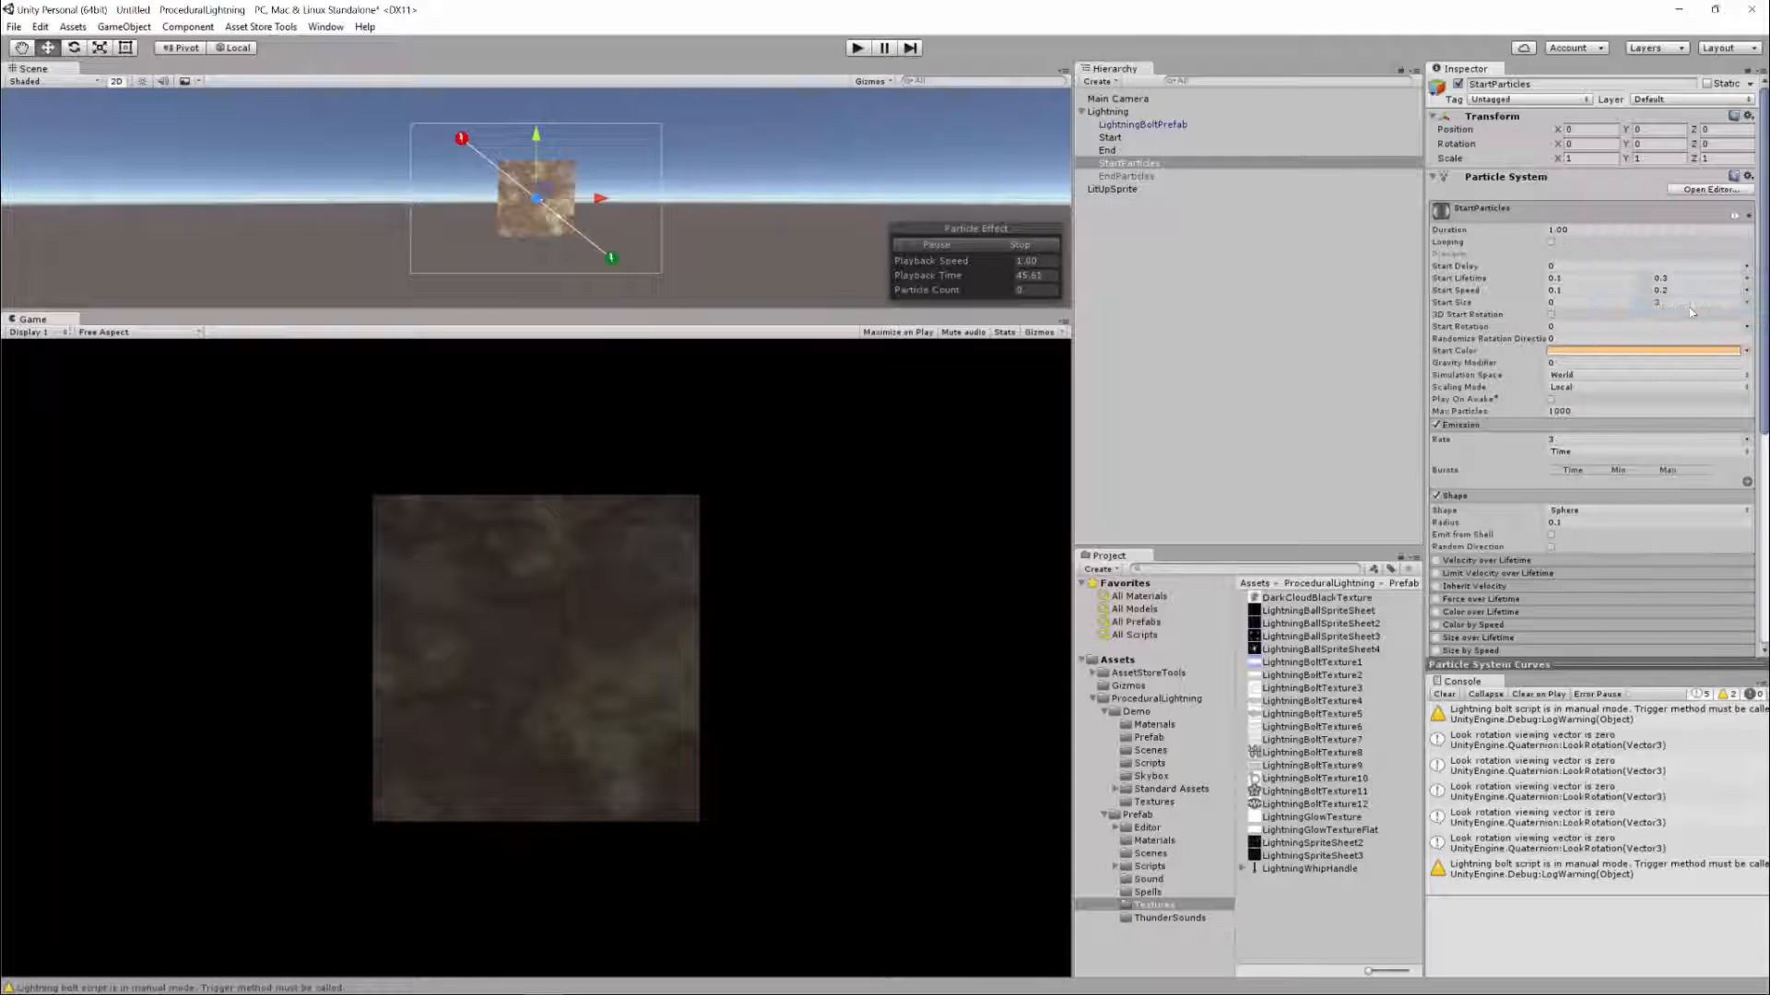
Turn off Looping on EndParticles and set its Duration to 1
{"action": "left_click", "coordinate": [1127, 175]}
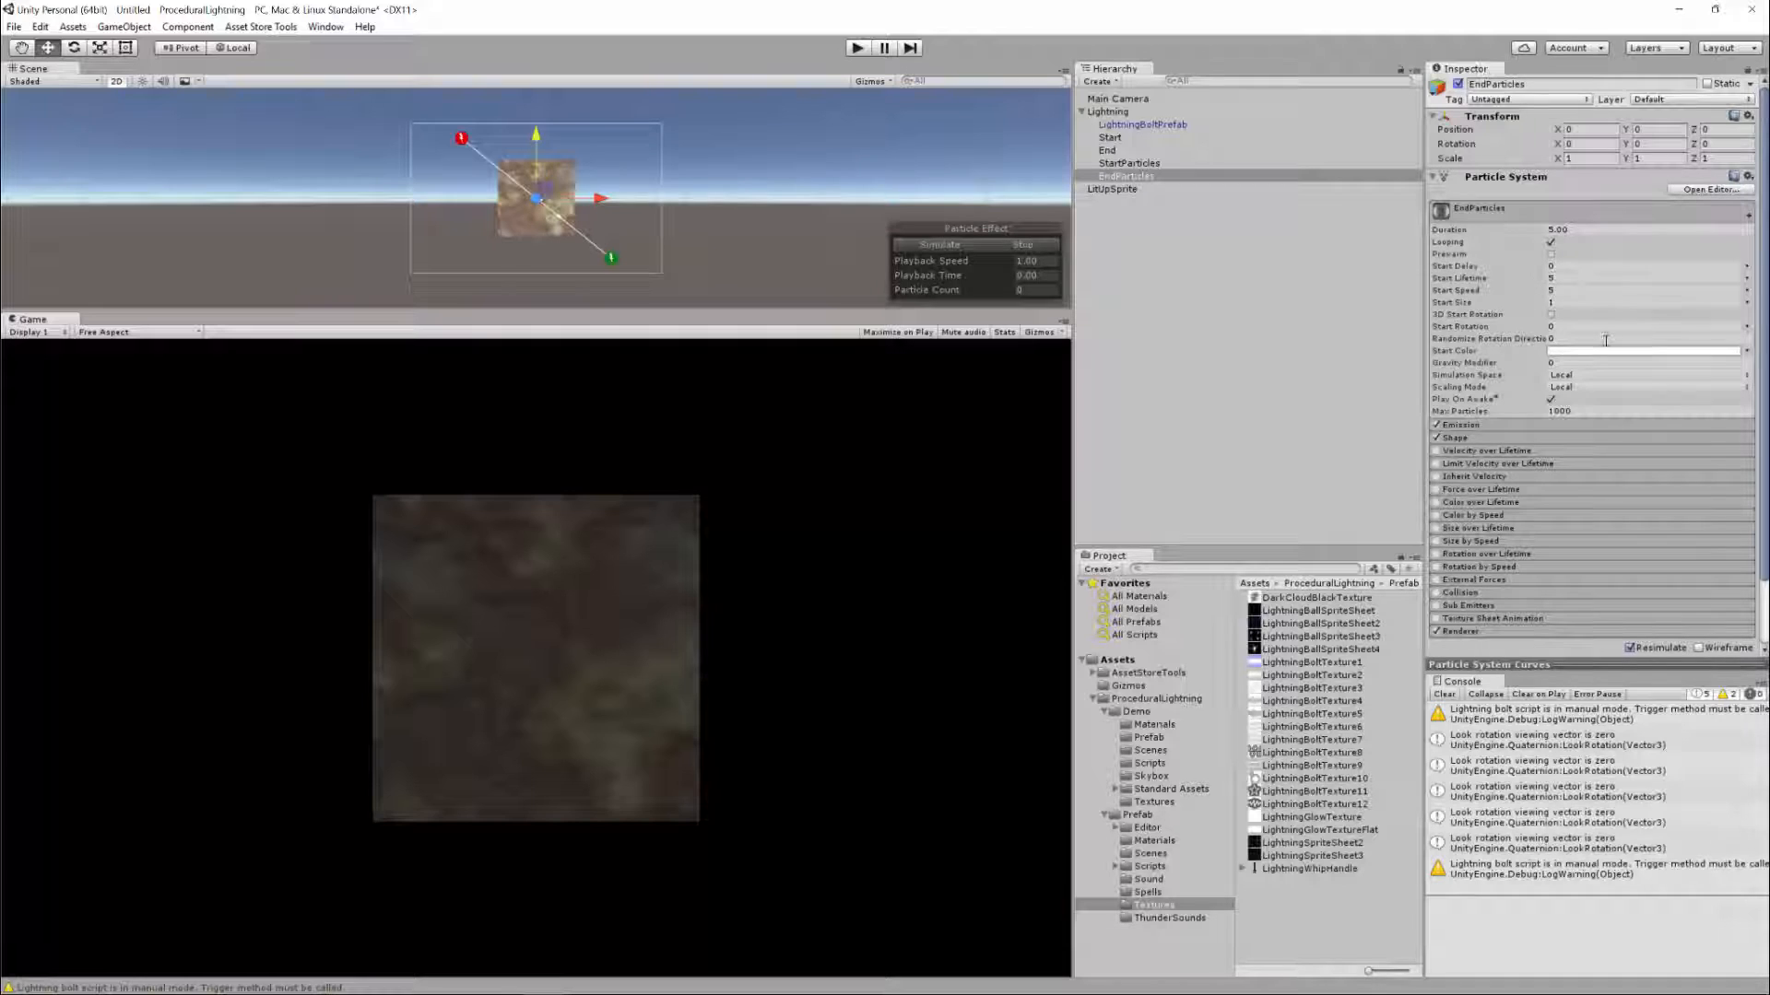
{"action": "left_click", "coordinate": [1550, 241]}
{"action": "left_click", "coordinate": [1564, 229]}
{"action": "type", "text": "1"}
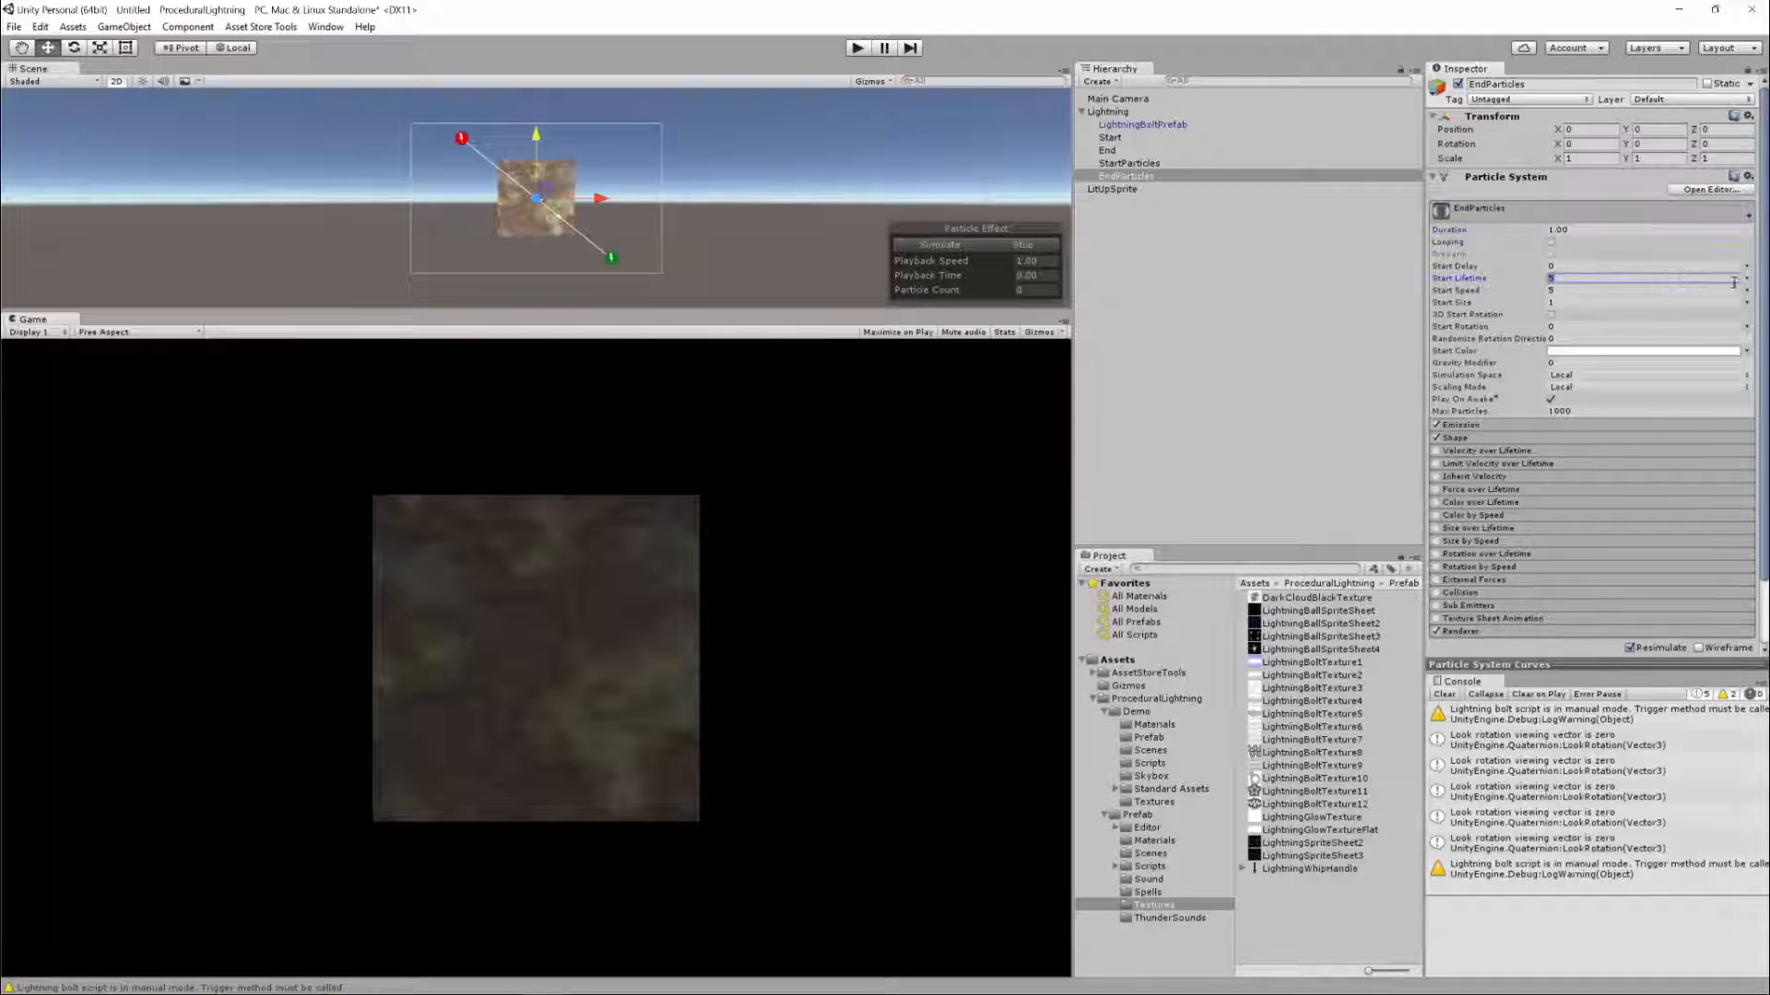
Set the Start Lifetime of EndParticles to random between two constants, 0.1 and 0.4
{"action": "left_click", "coordinate": [1747, 278]}
{"action": "left_click", "coordinate": [1656, 330]}
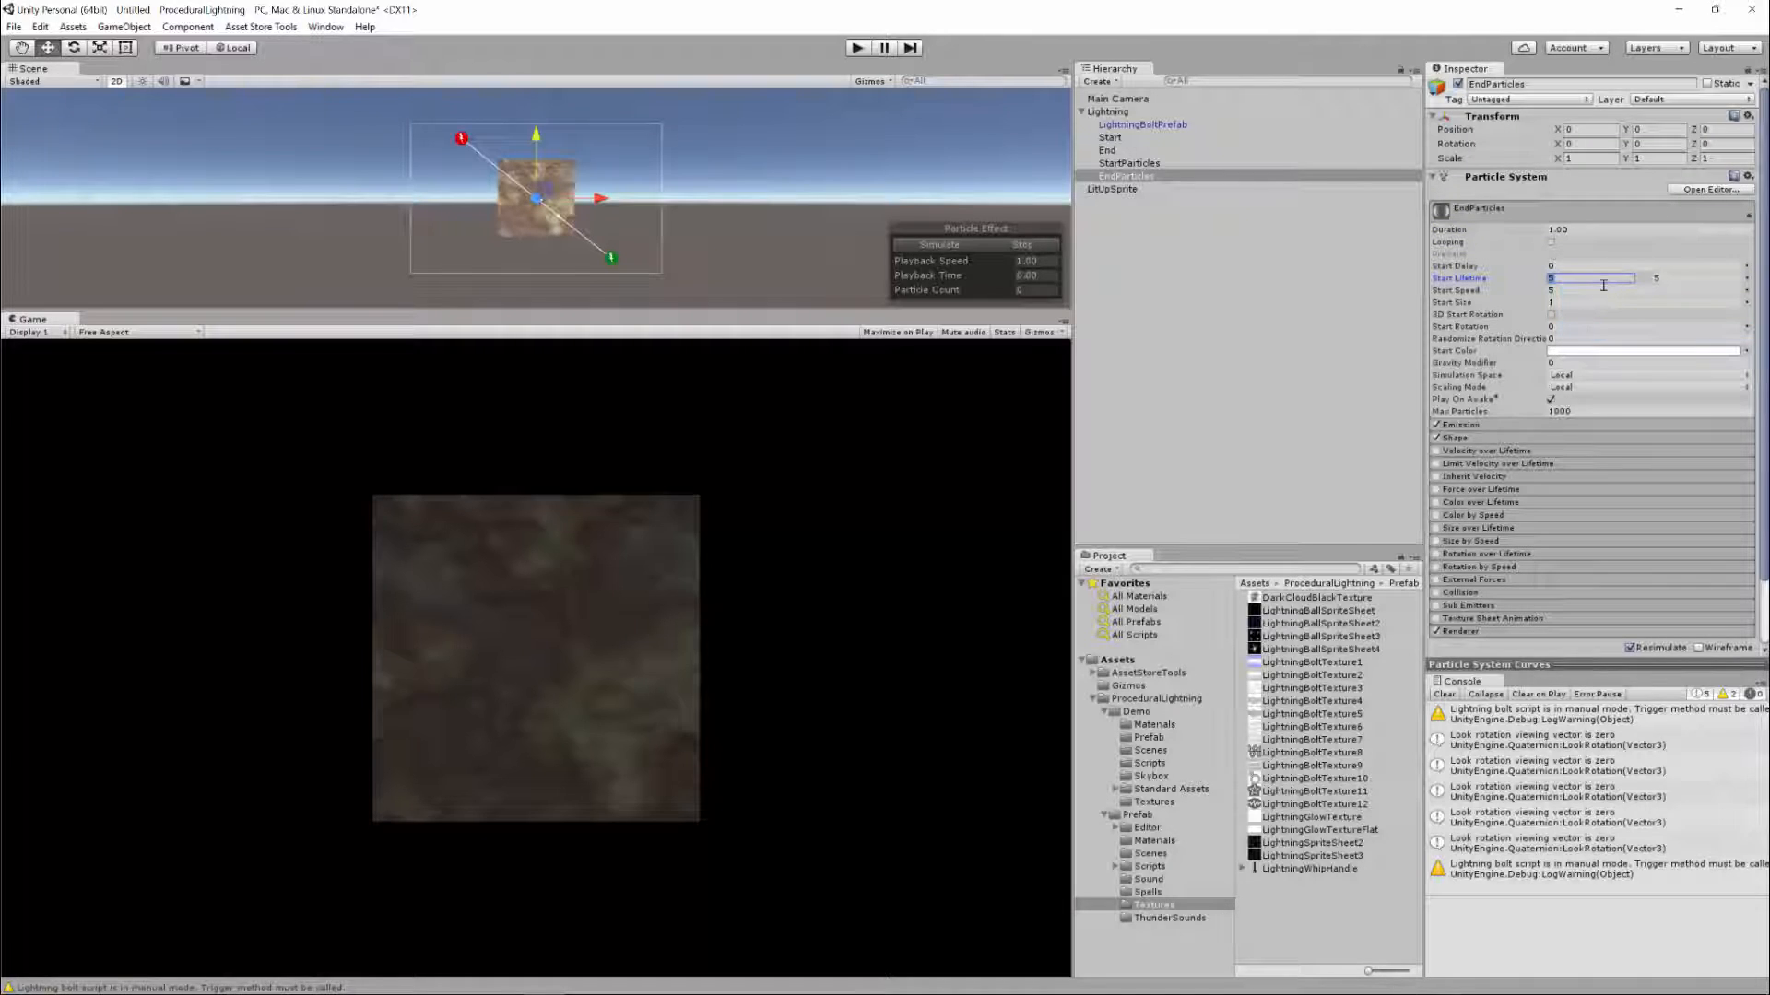
{"action": "type", "text": "0.1"}
{"action": "key", "text": "Tab"}
{"action": "type", "text": "0.4"}
Set the Start Speed of EndParticles to random between two constants, 0 and 55
{"action": "left_click", "coordinate": [1747, 290]}
{"action": "left_click", "coordinate": [1655, 342]}
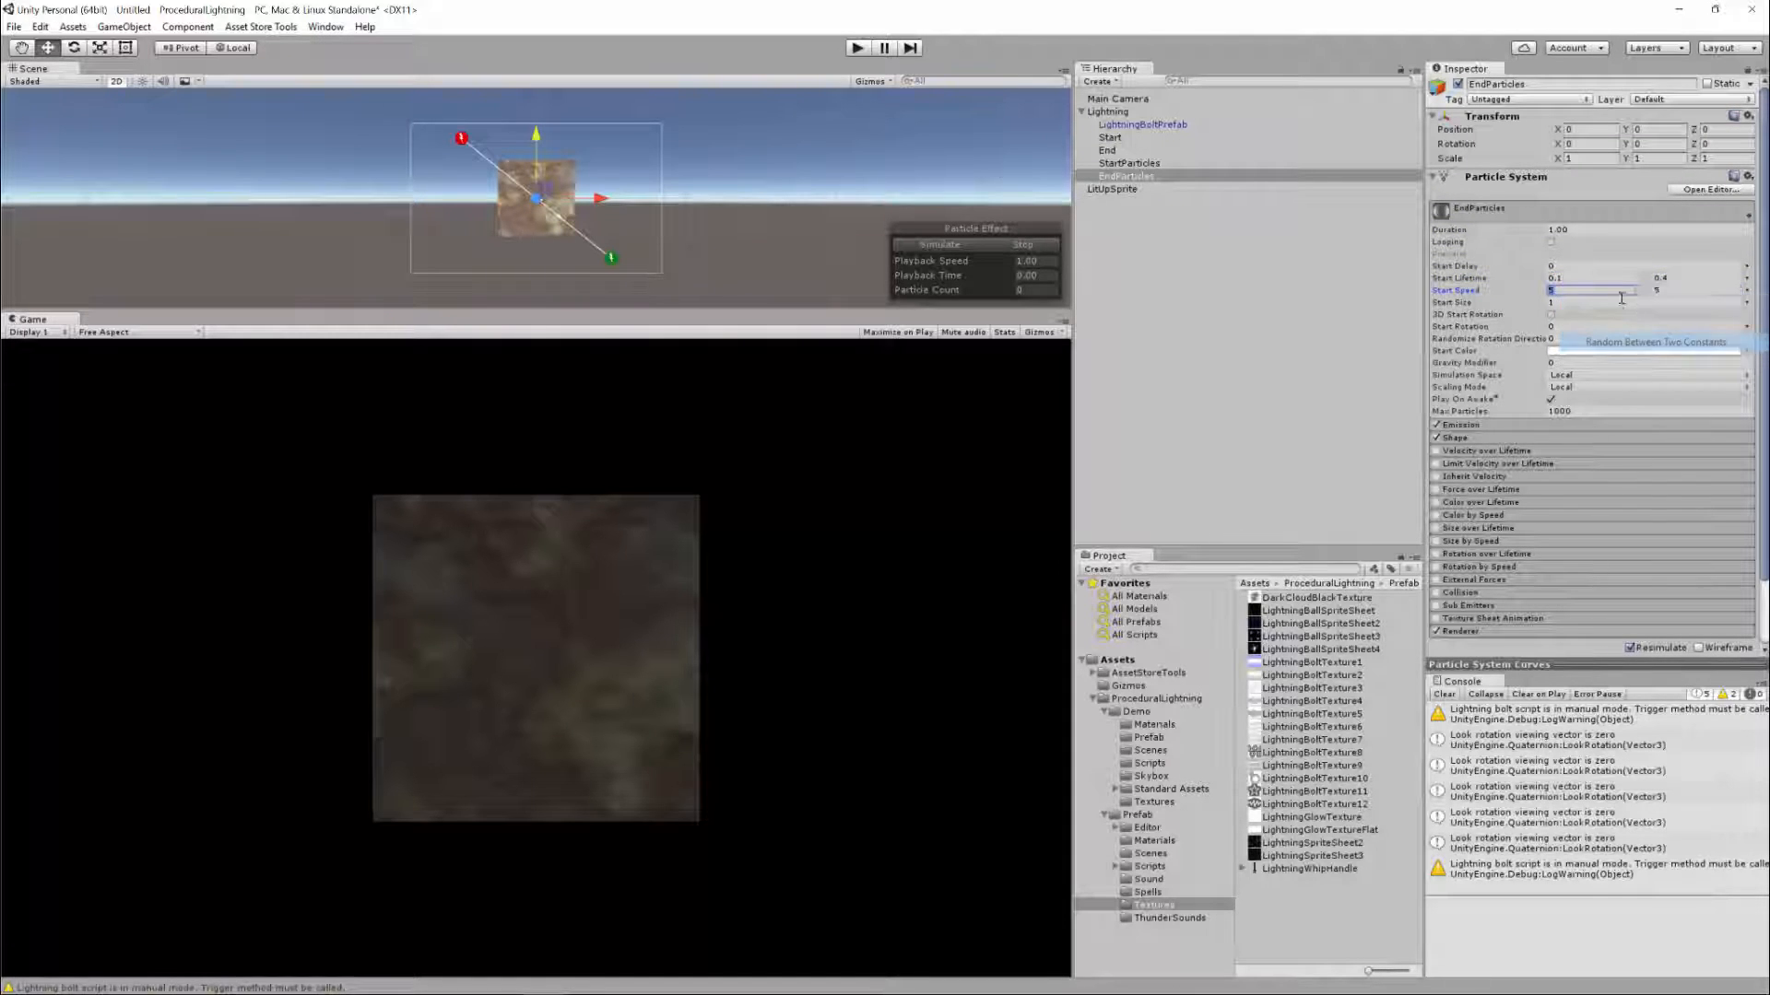
{"action": "type", "text": "0"}
{"action": "key", "text": "Tab"}
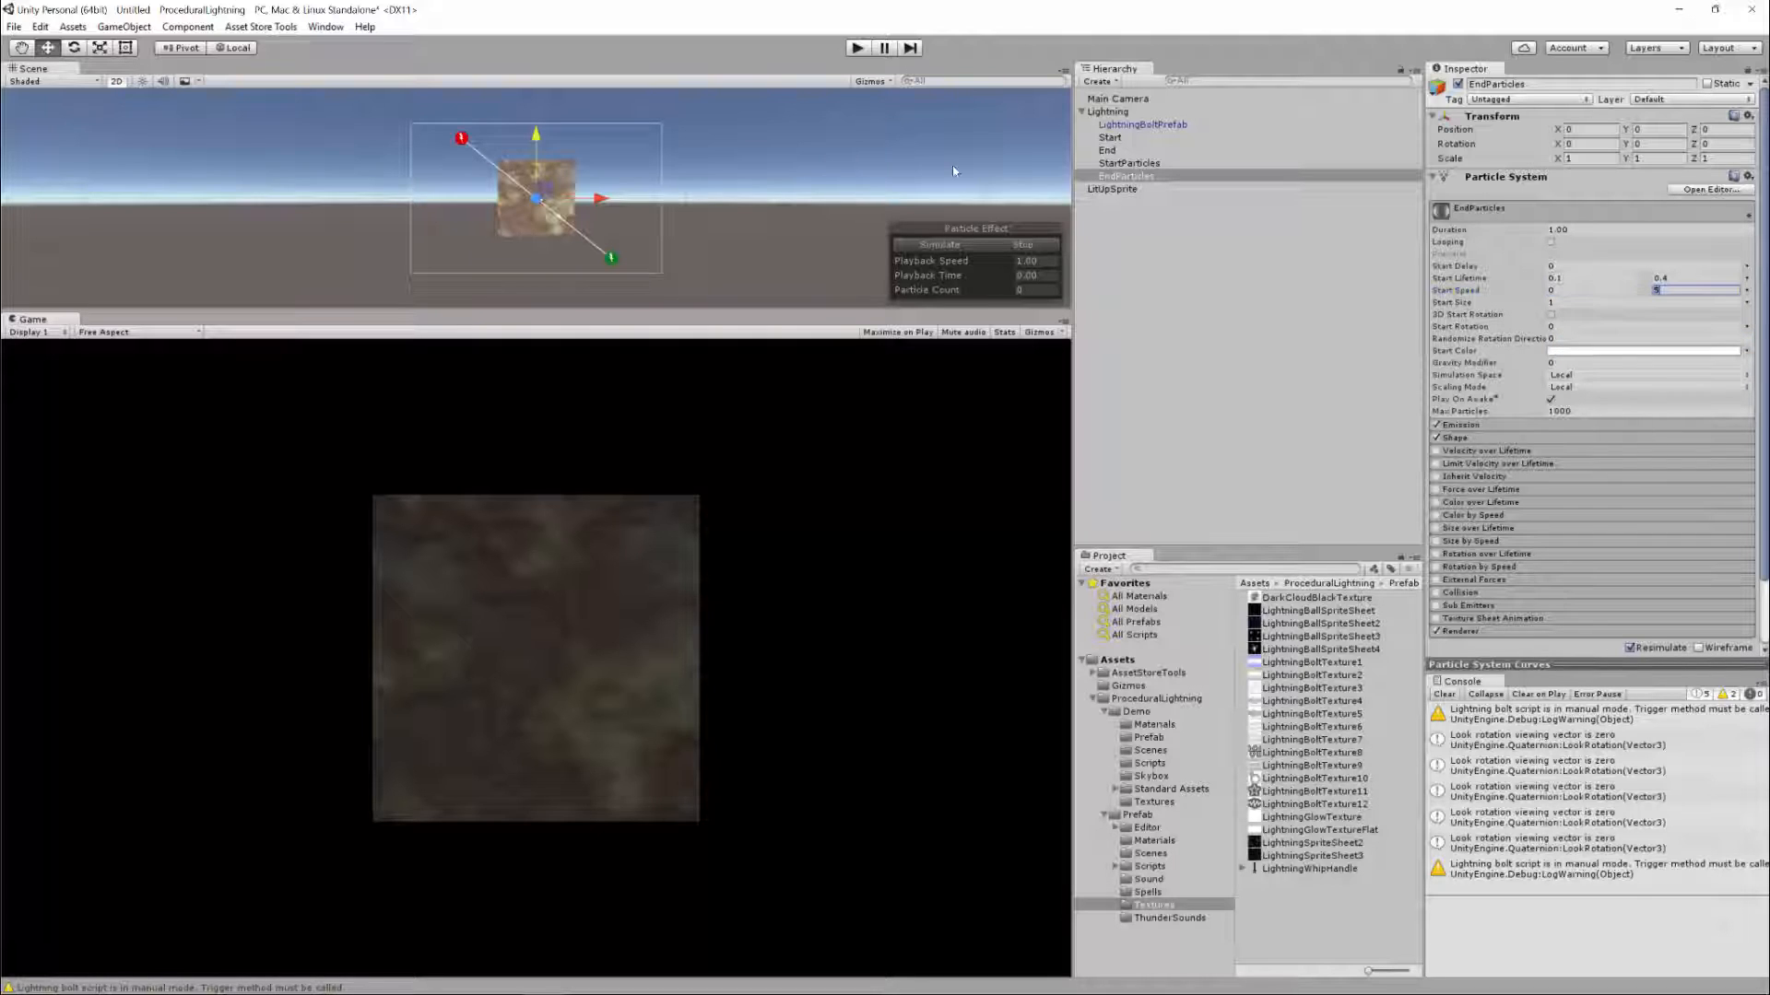
{"action": "type", "text": "55"}
Set the Start Size of EndParticles to random between two constants, 0.05 and 0.1
{"action": "left_click", "coordinate": [1747, 303]}
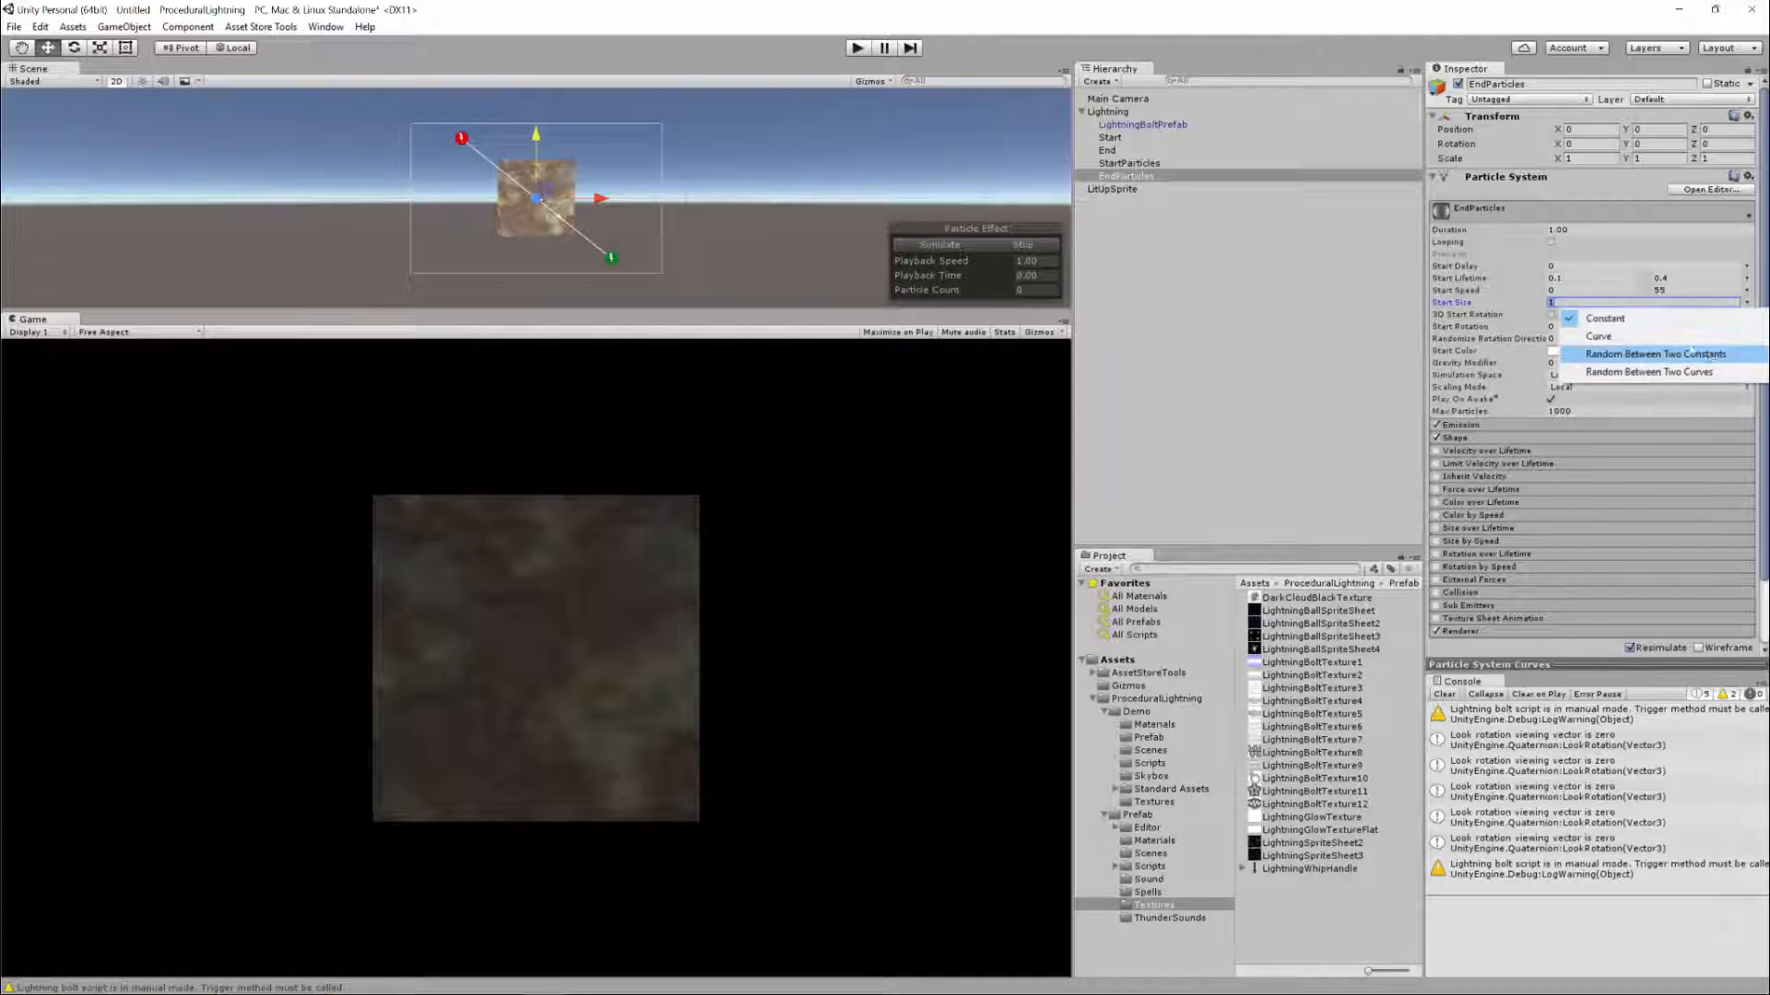
{"action": "left_click", "coordinate": [1655, 355]}
{"action": "type", "text": "0.0"}
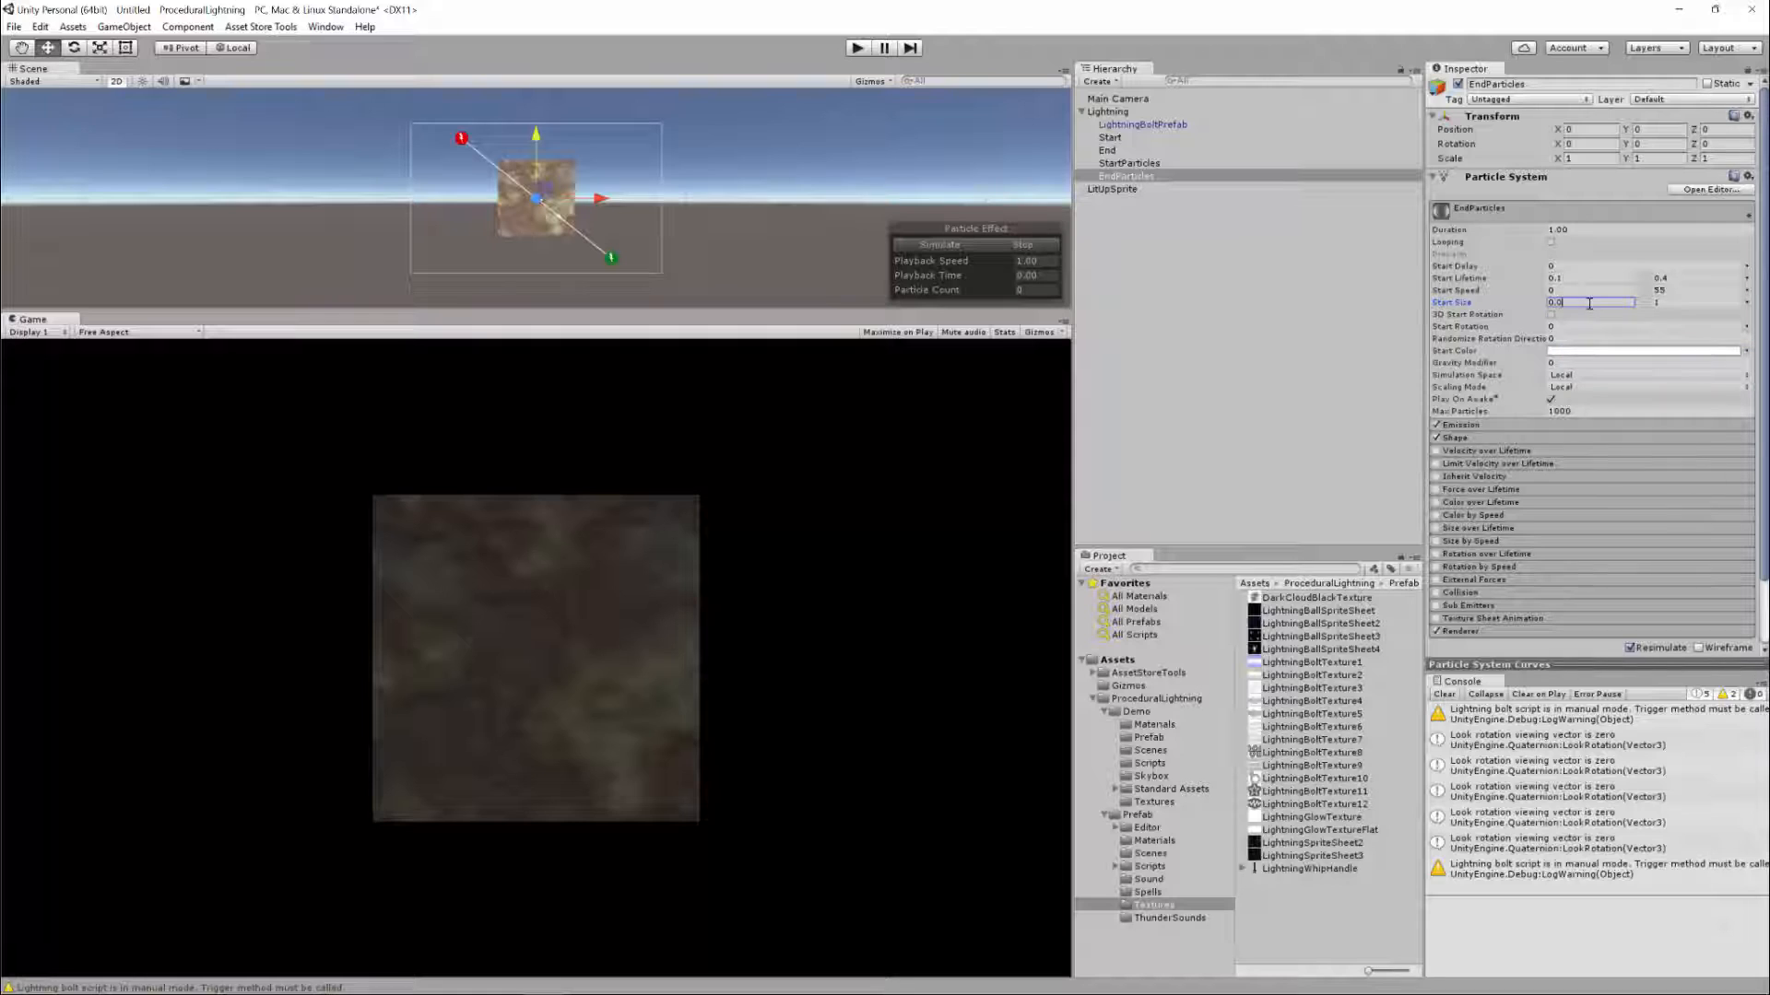
{"action": "type", "text": "5"}
{"action": "key", "text": "Tab"}
{"action": "type", "text": "0.1"}
Configure EndParticles with World Simulation Space, Play On Awake off and Looping on, and stop its preview
{"action": "left_click", "coordinate": [1585, 375]}
{"action": "left_click", "coordinate": [1567, 398]}
{"action": "left_click", "coordinate": [1552, 399]}
{"action": "left_click", "coordinate": [1551, 242]}
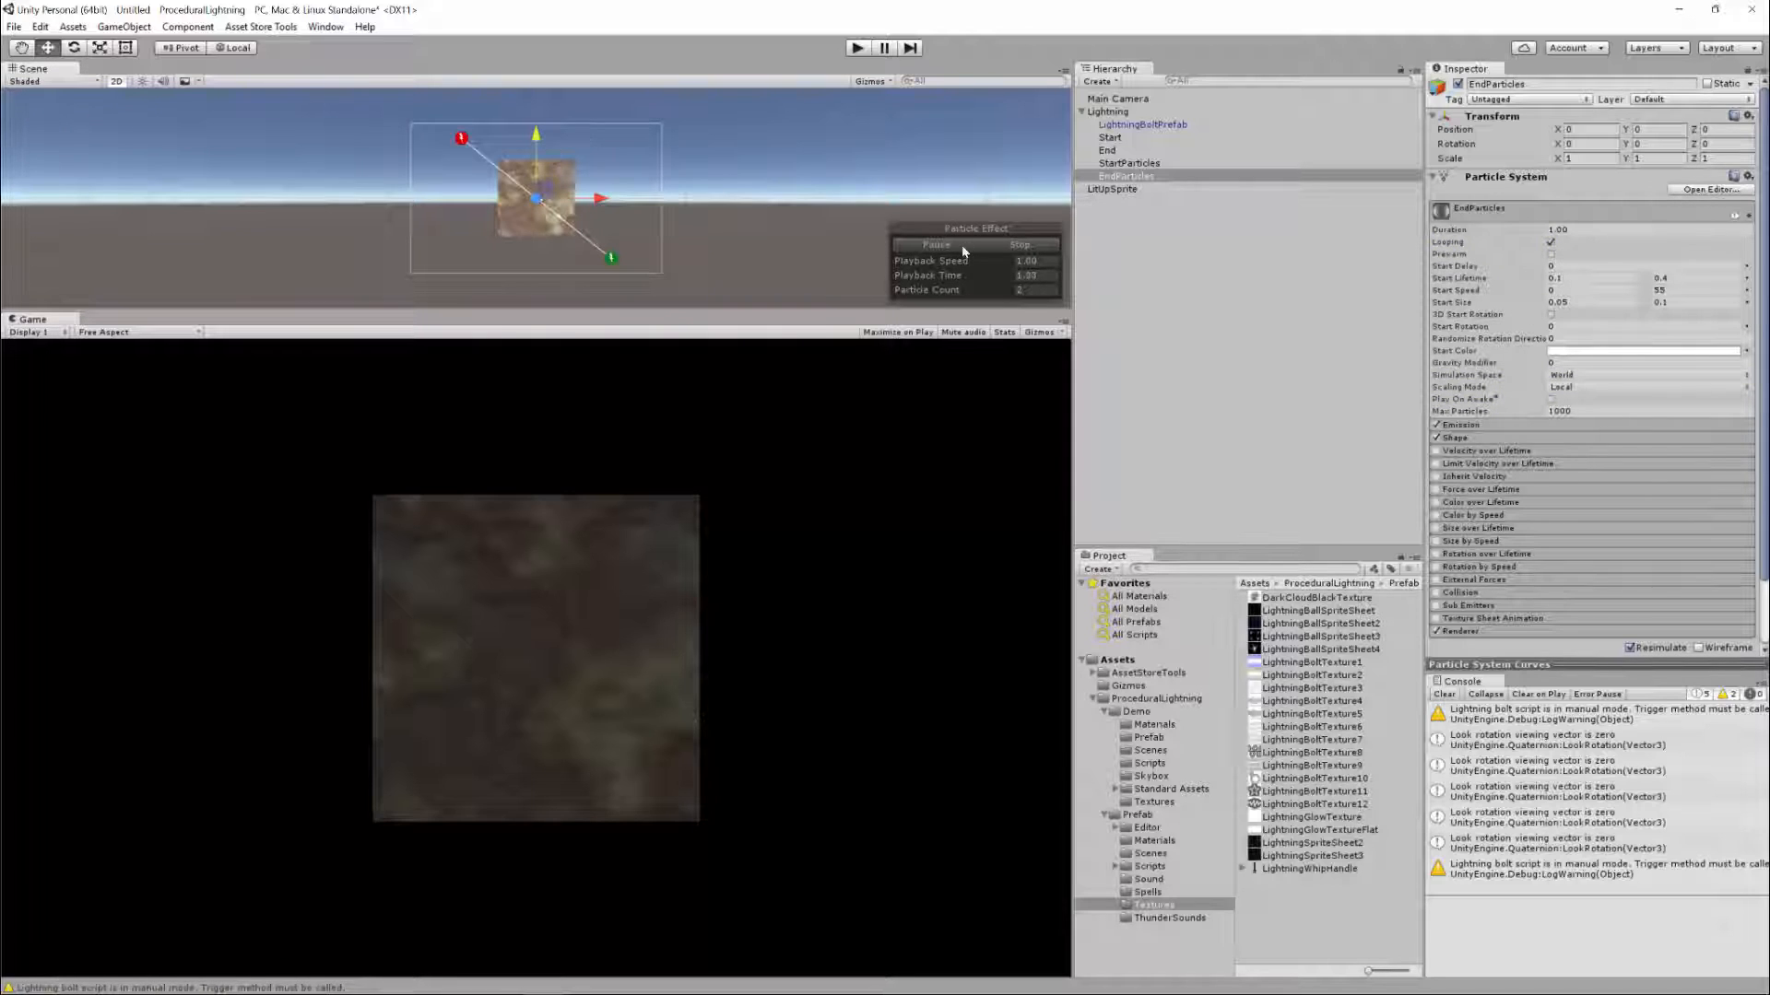
{"action": "left_click", "coordinate": [1021, 245]}
Set the Order in Layer in the Renderer module of EndParticles to 1000
{"action": "scroll", "coordinate": [1577, 533], "scroll_direction": "down", "scroll_amount": 3}
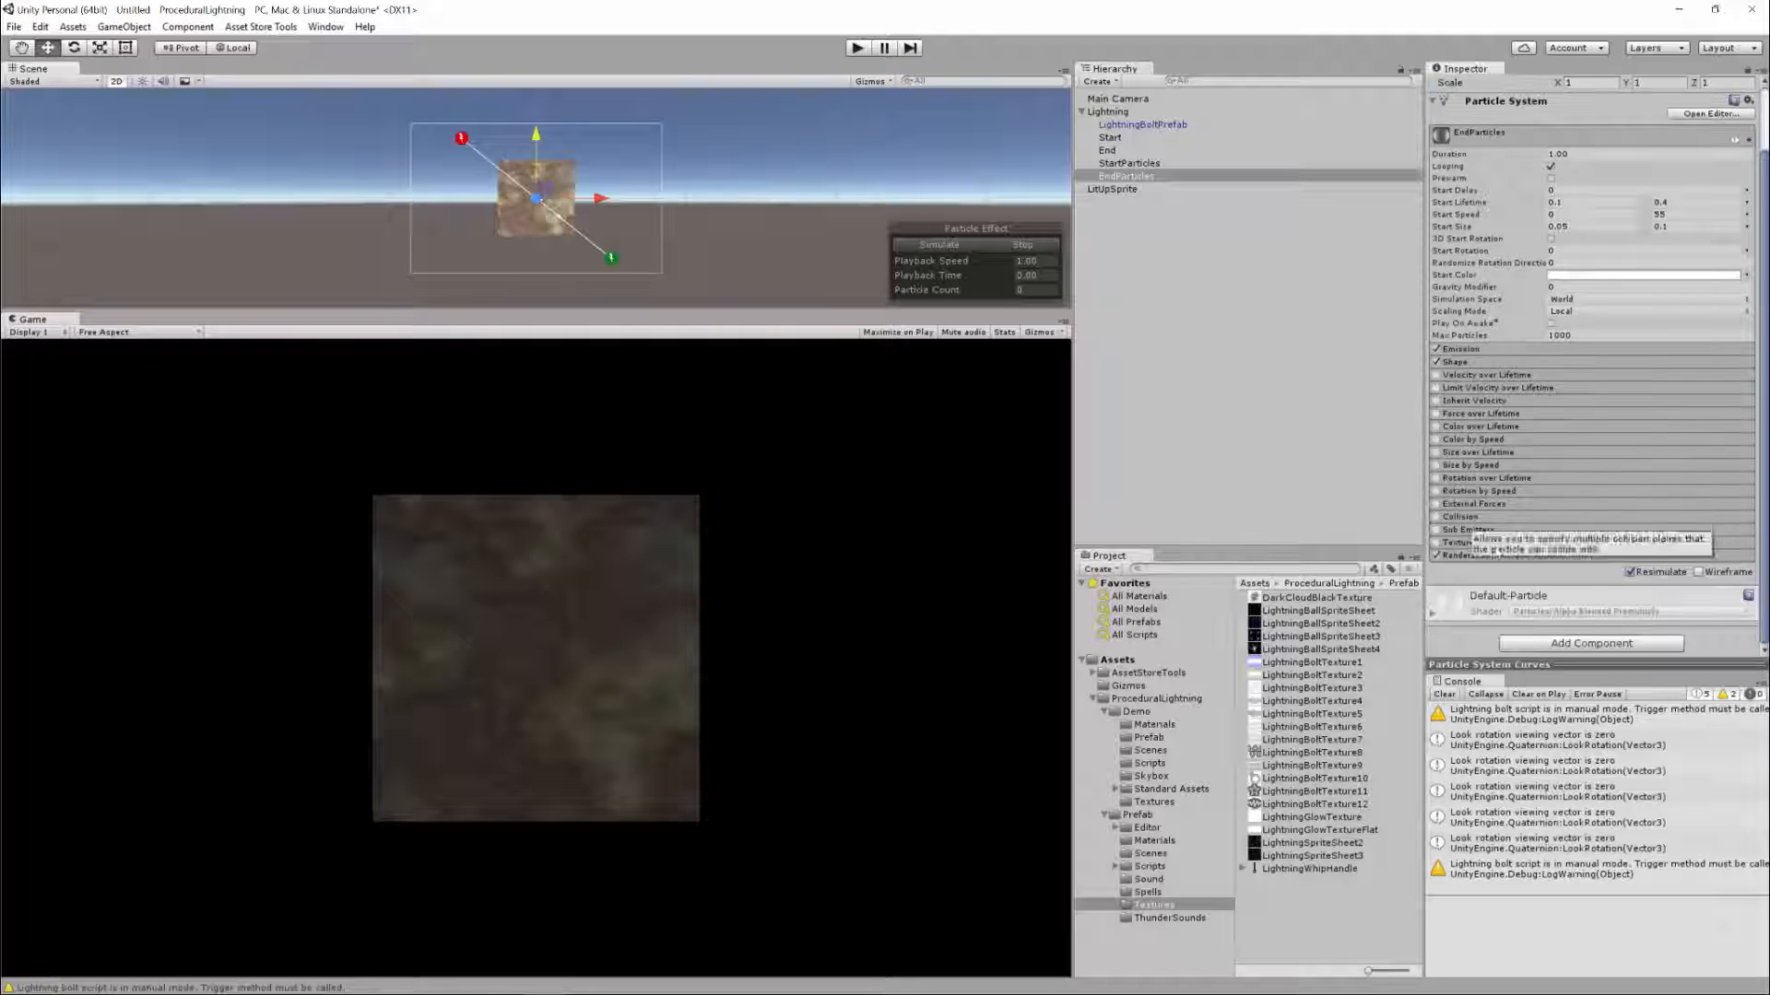
{"action": "left_click", "coordinate": [1567, 556]}
{"action": "scroll", "coordinate": [1577, 532], "scroll_direction": "down", "scroll_amount": 6}
{"action": "left_click", "coordinate": [1563, 516]}
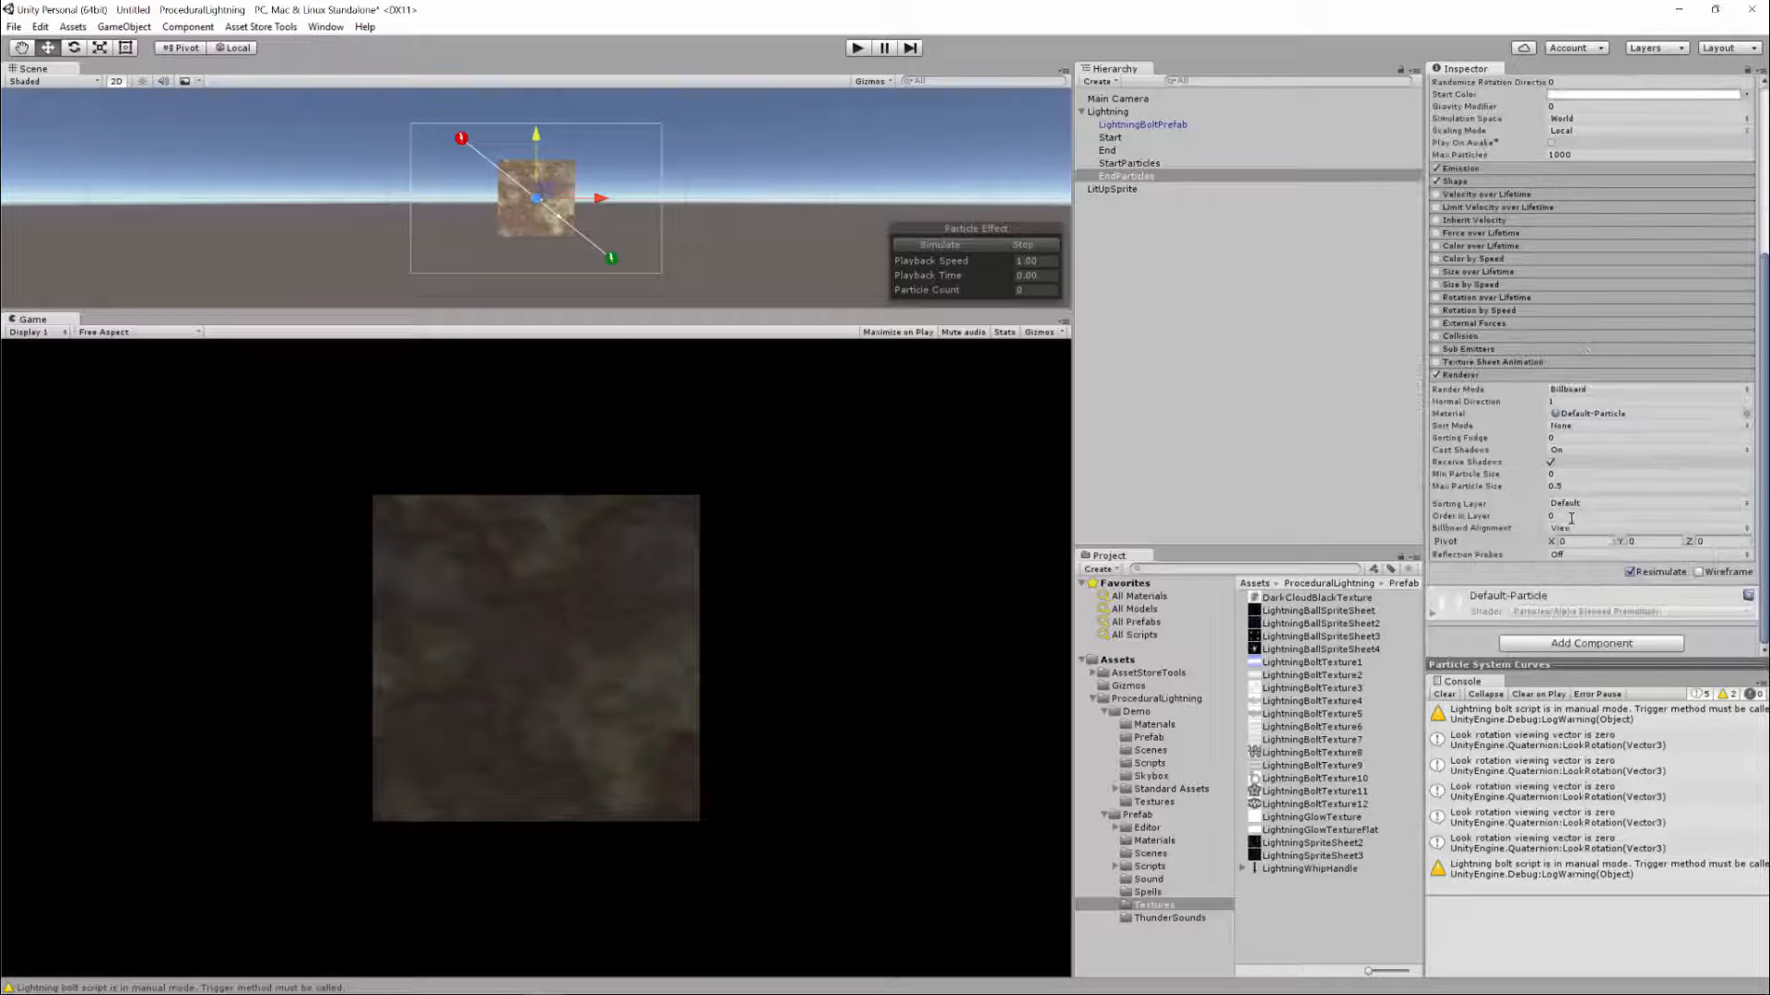
{"action": "type", "text": "1000"}
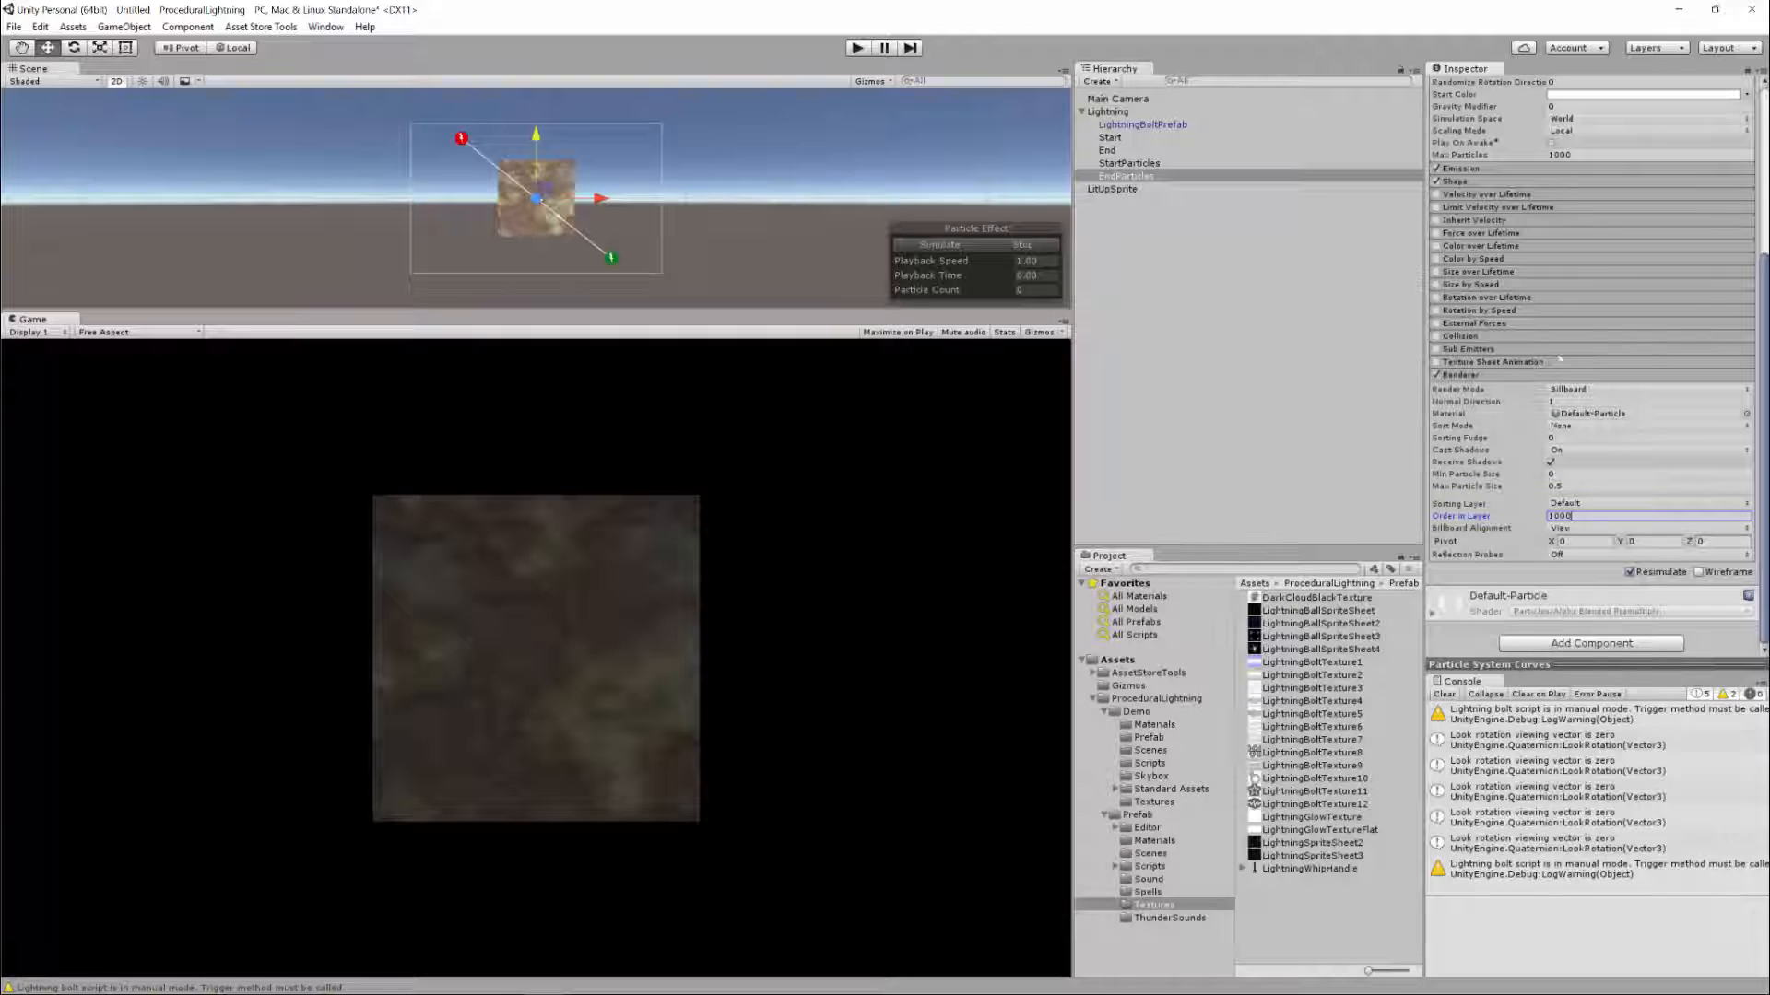
Set the minimum Start Speed of EndParticles to 20 and check its Emission settings
{"action": "scroll", "coordinate": [1561, 359], "scroll_direction": "up", "scroll_amount": 5}
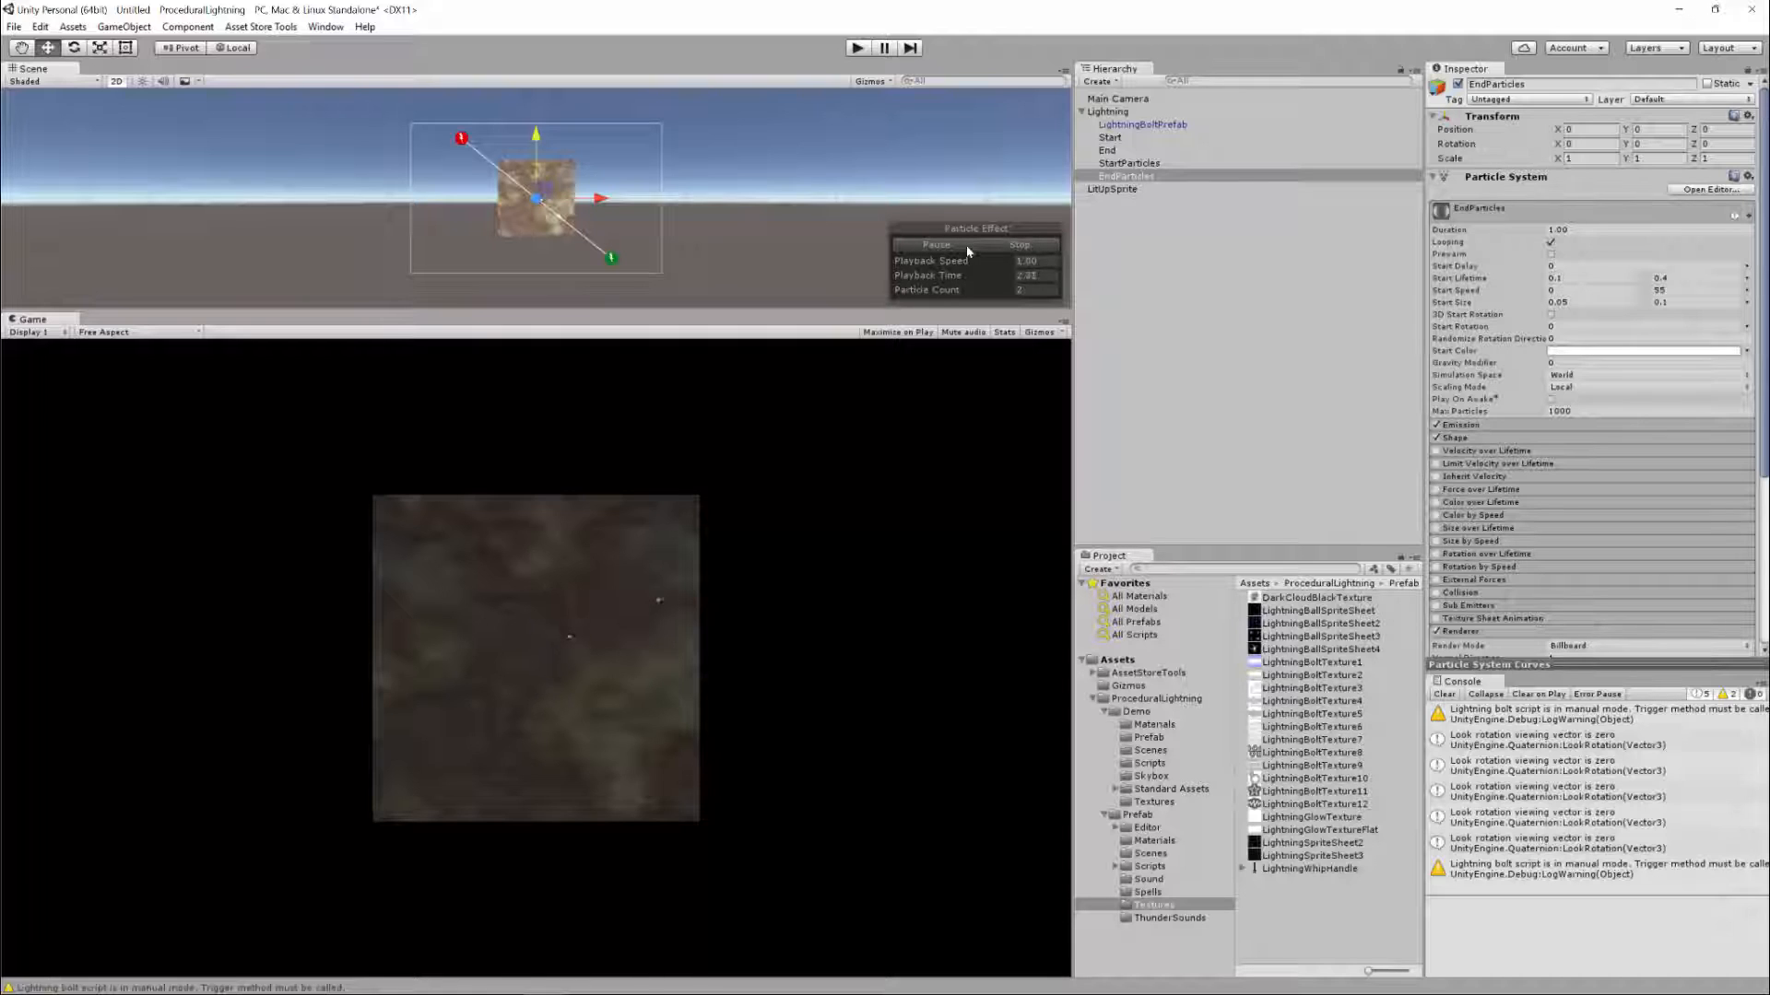
{"action": "left_click", "coordinate": [1587, 290]}
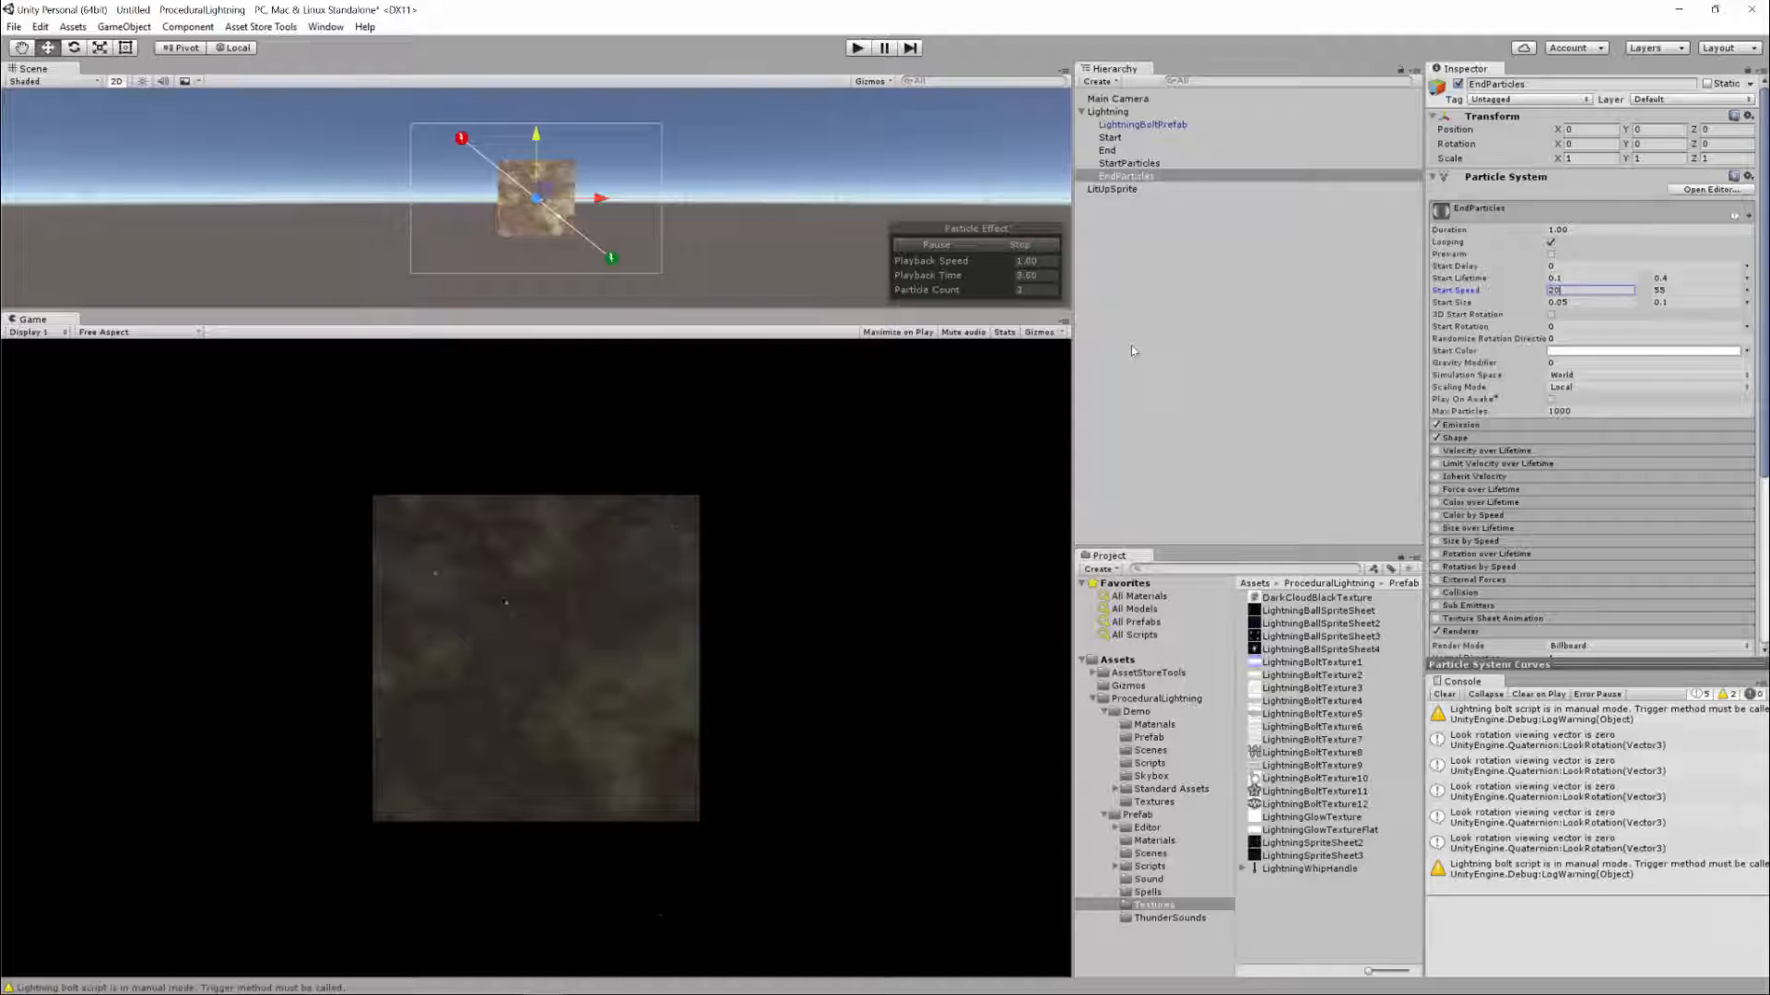
{"action": "left_click", "coordinate": [1502, 425]}
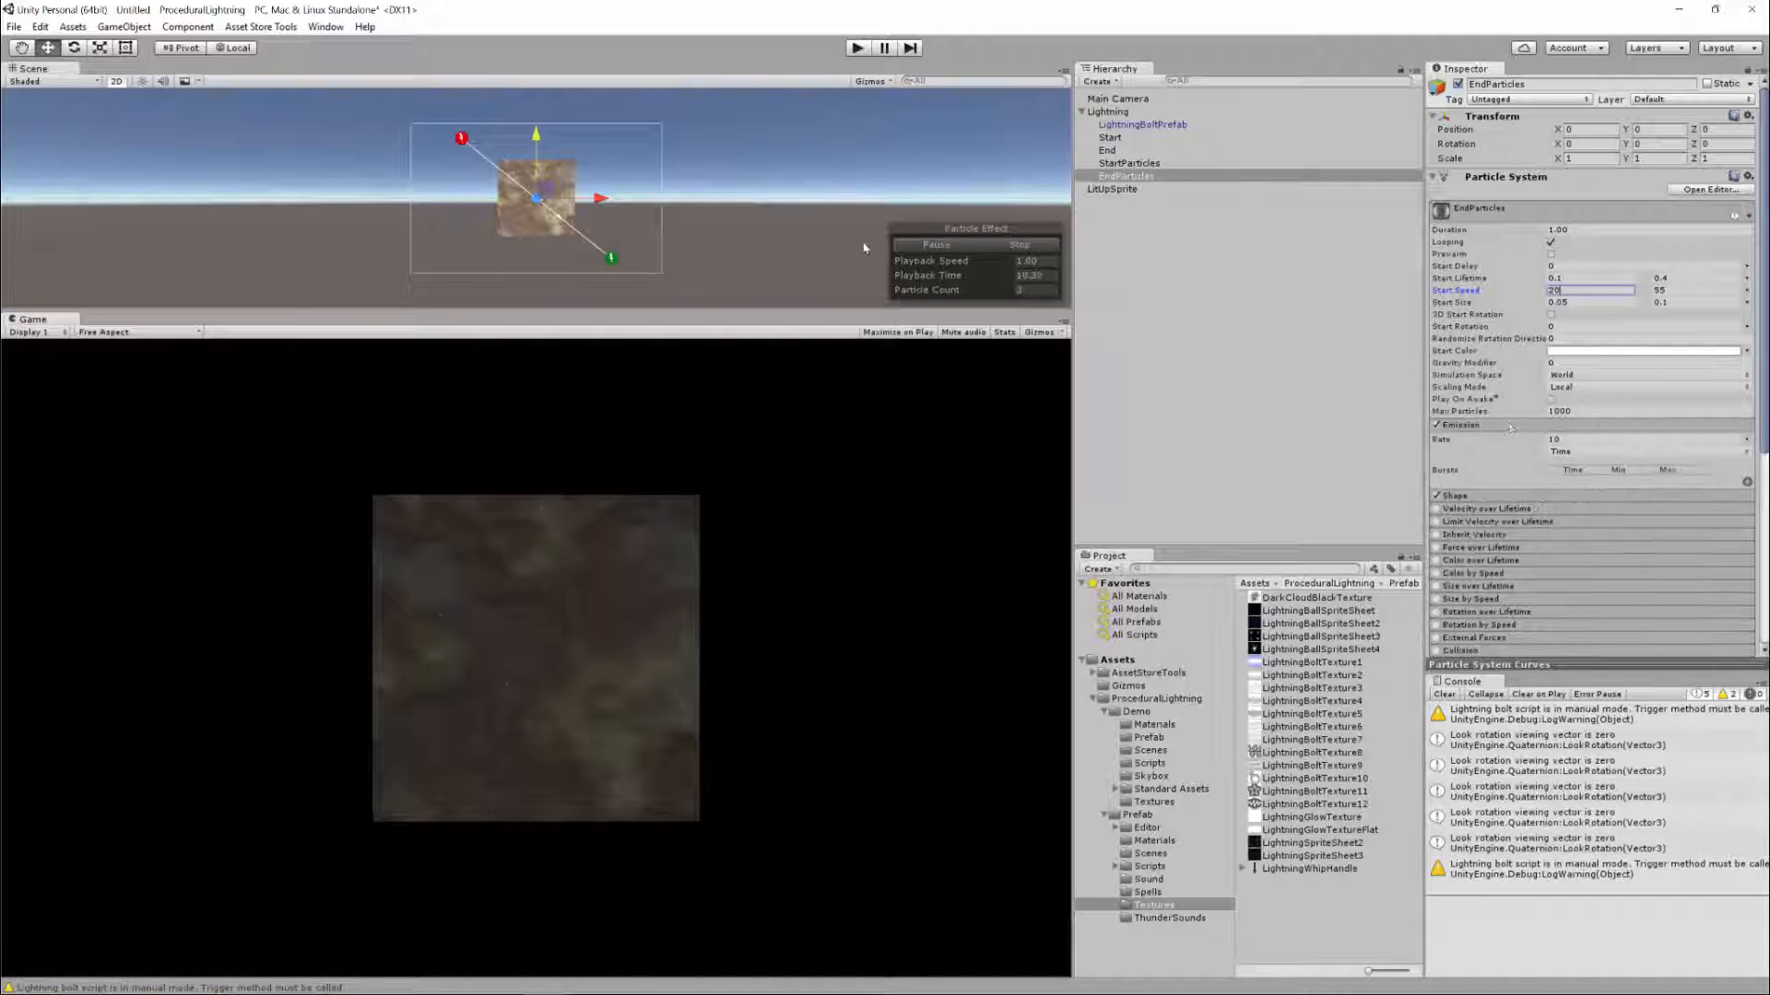
{"action": "left_click", "coordinate": [1510, 426]}
Try a Circle emitter shape for EndParticles and settle on Sphere
{"action": "left_click", "coordinate": [1456, 438]}
{"action": "left_click", "coordinate": [1622, 452]}
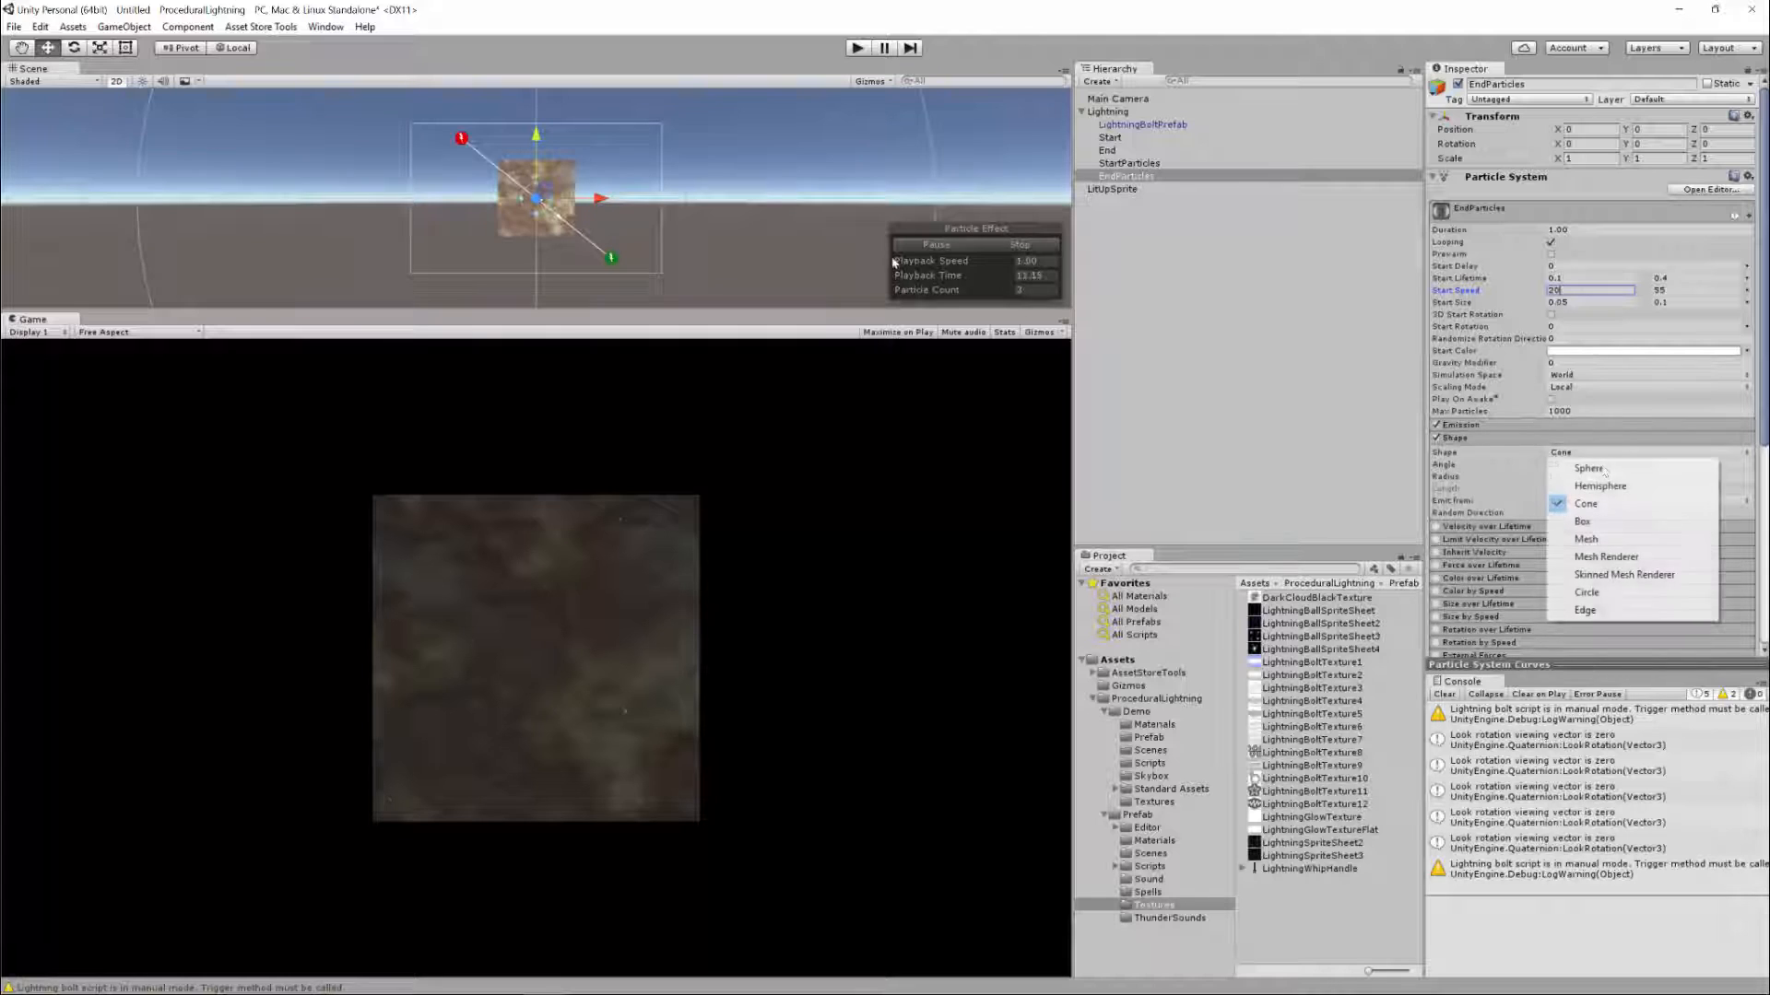
{"action": "left_click", "coordinate": [1603, 592]}
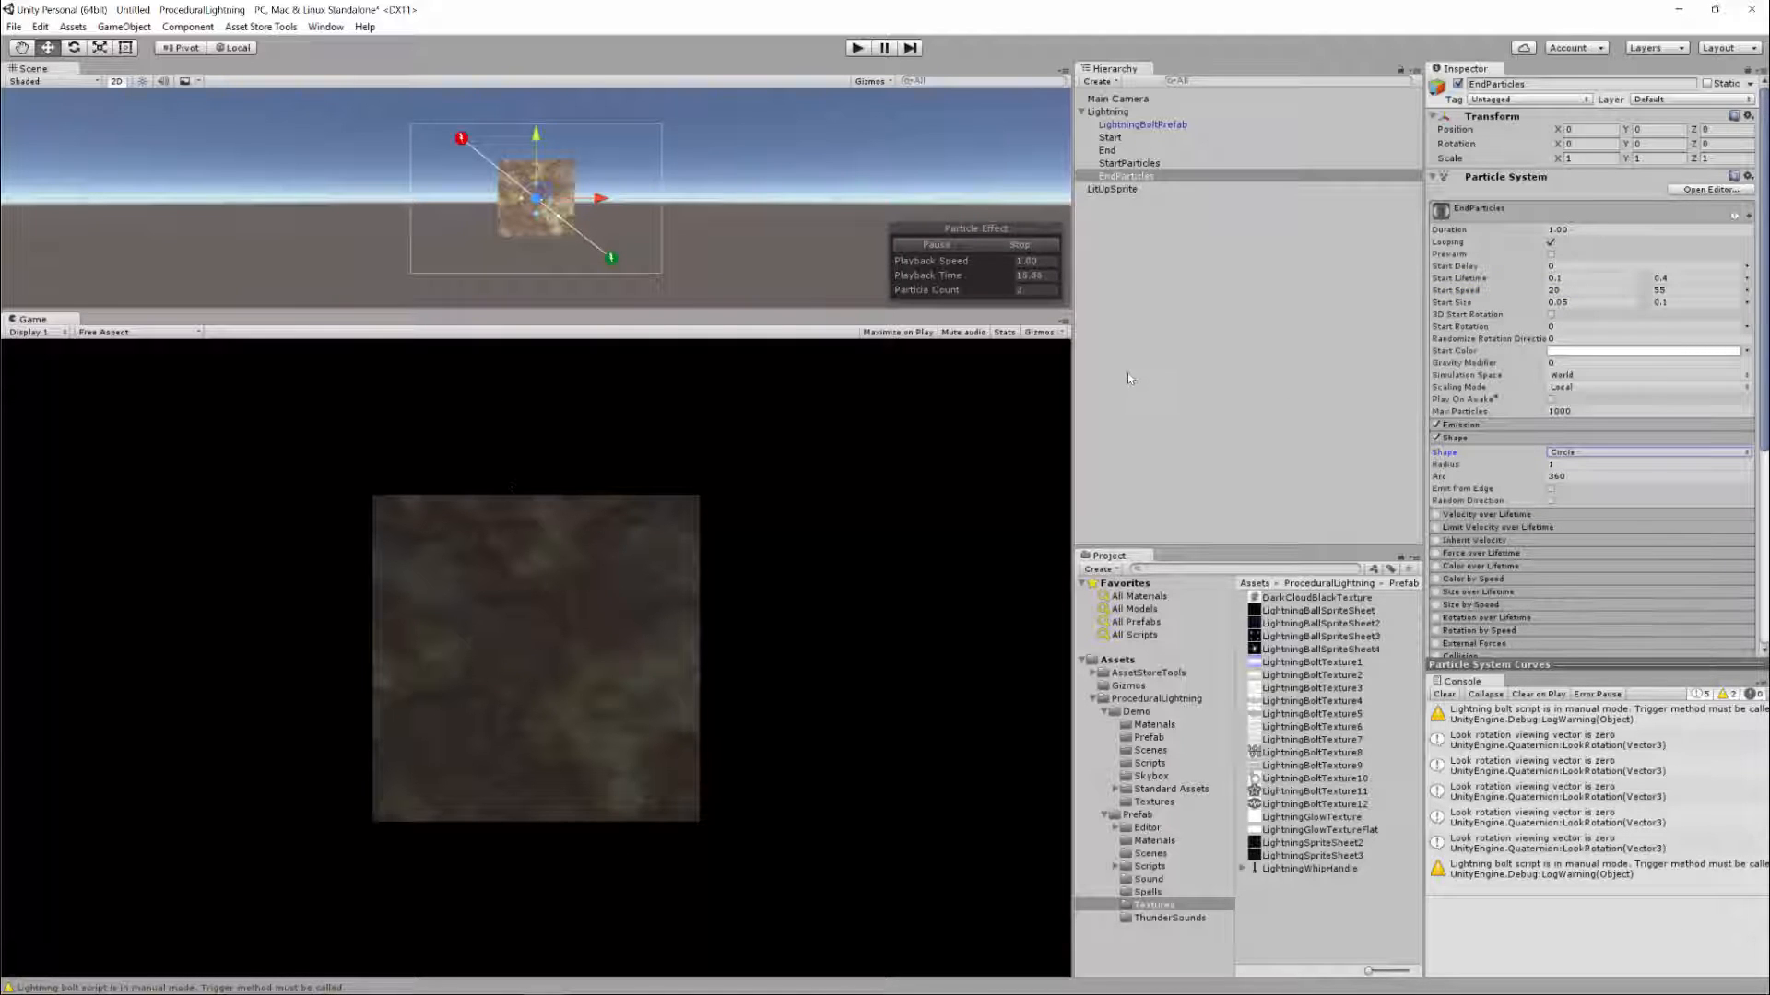
{"action": "left_click", "coordinate": [1588, 451]}
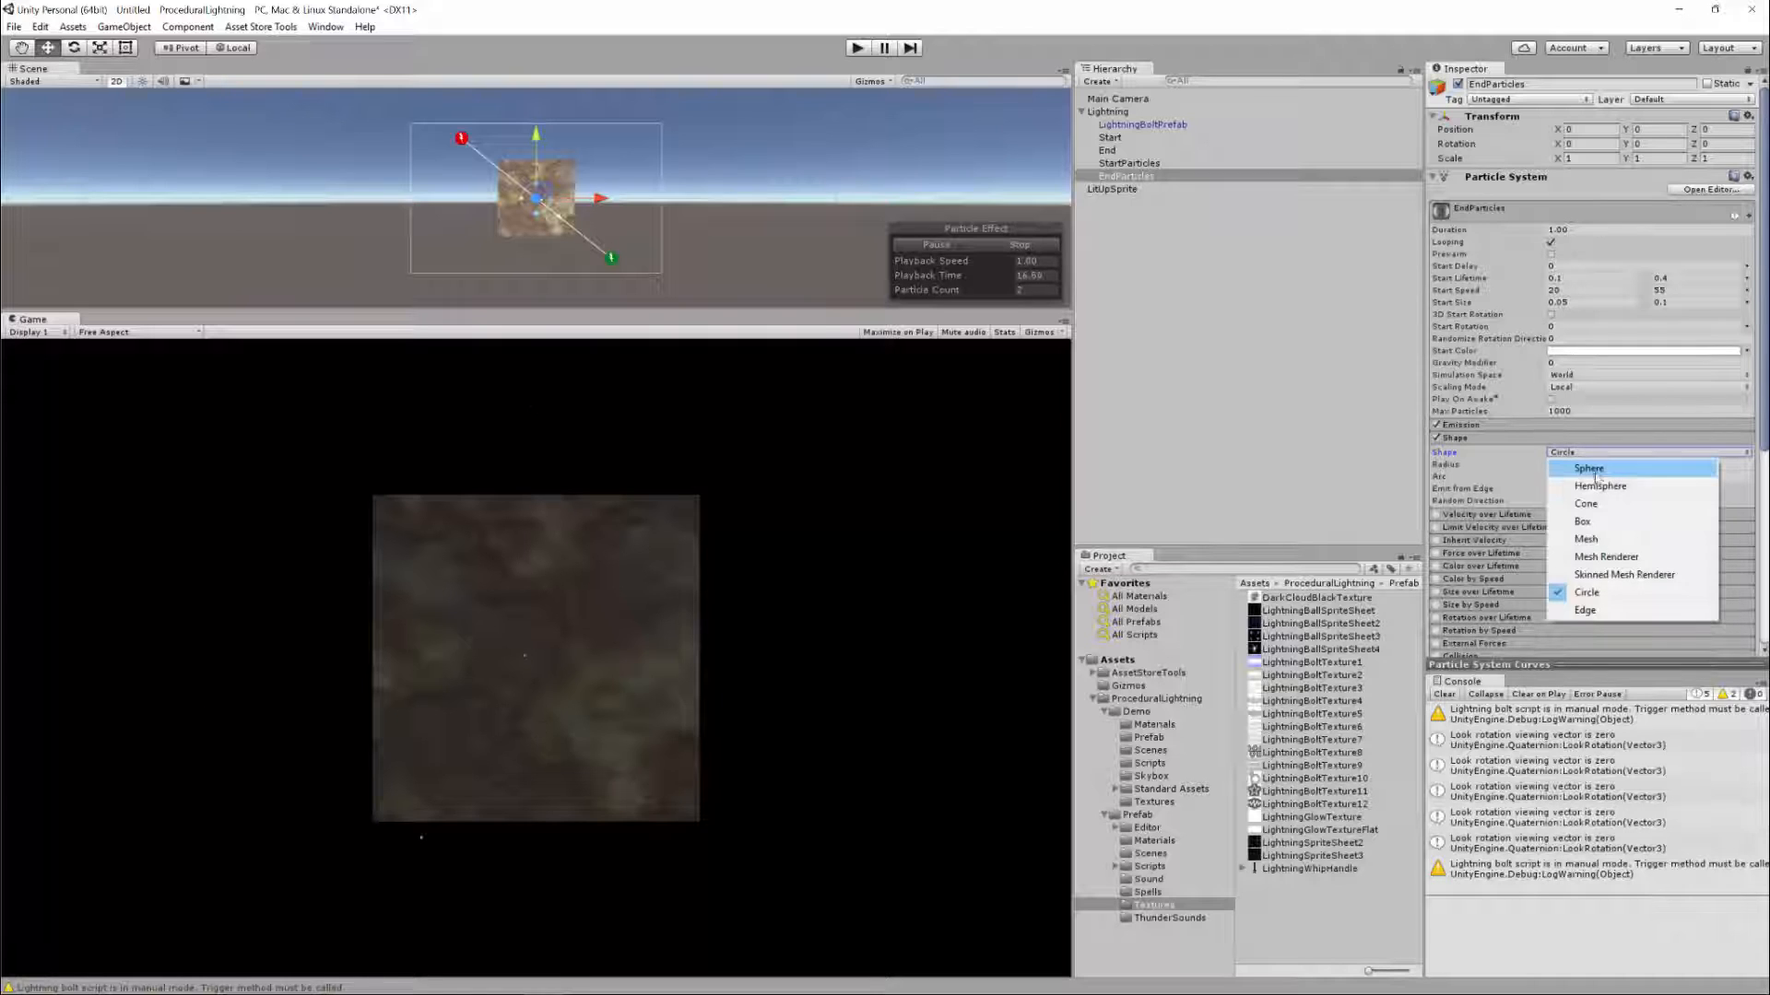
{"action": "left_click", "coordinate": [1593, 464]}
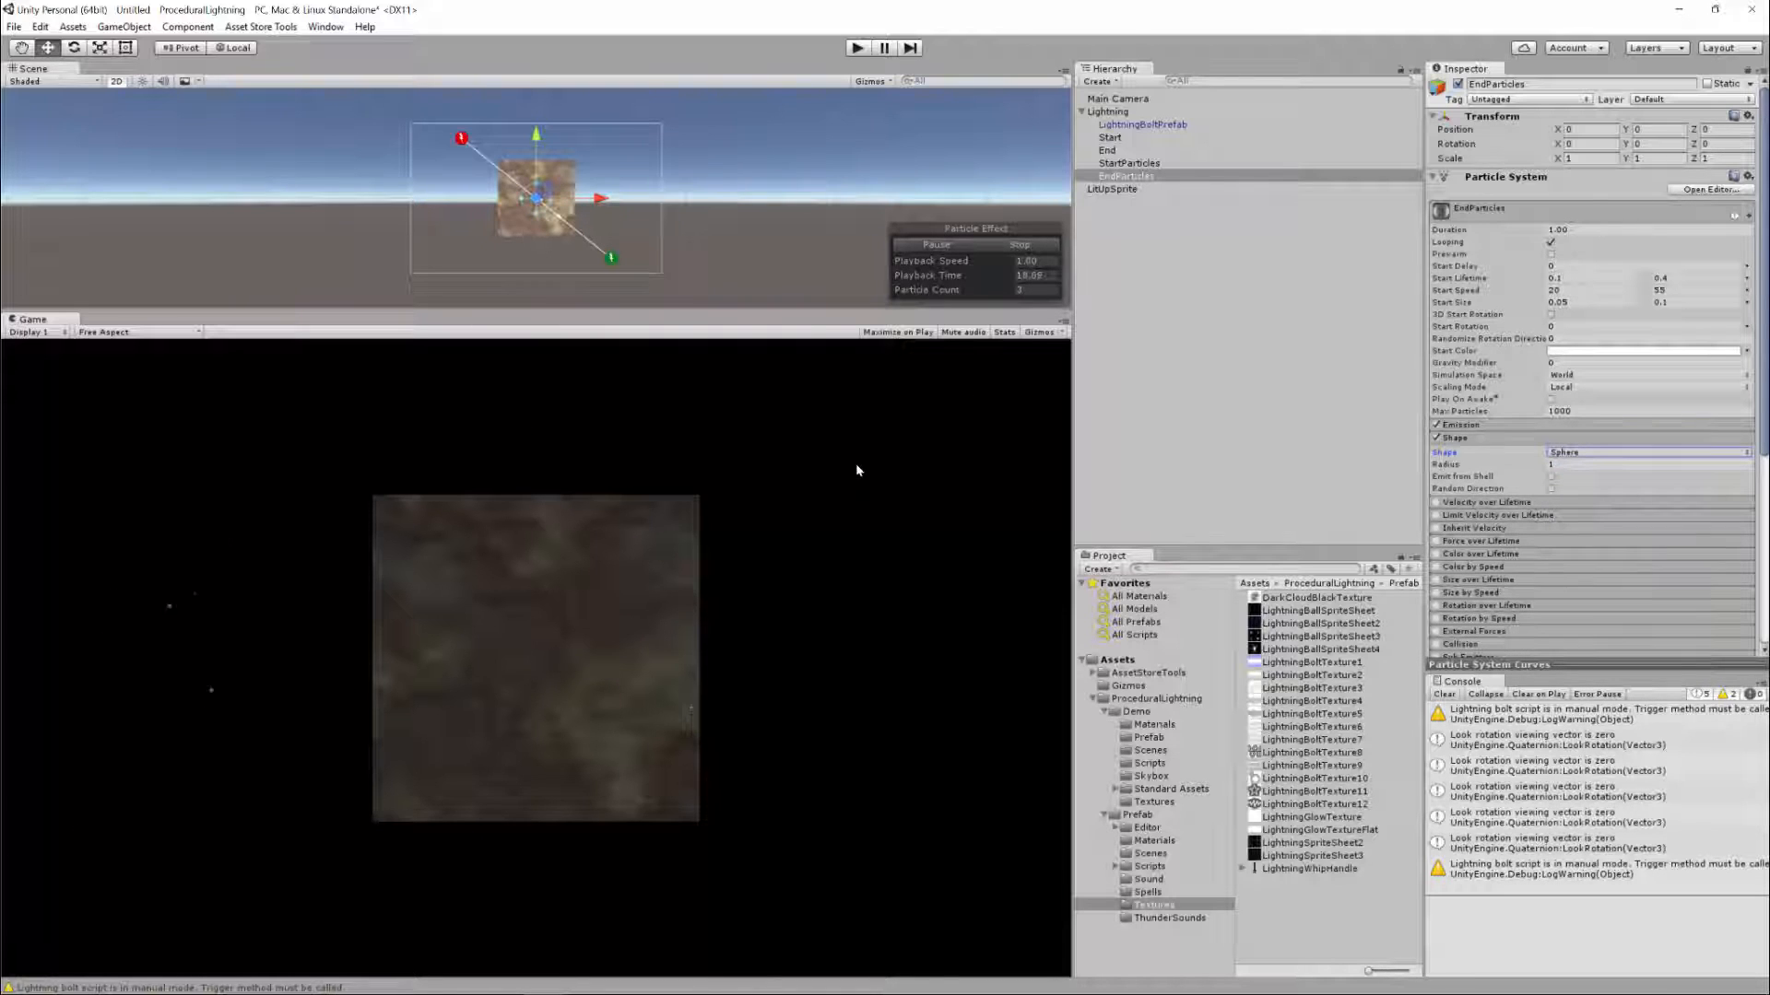
Assign EndParticles as the bolt's Lightning Destination Particle System and play the scene with EndParticles selected
{"action": "left_click", "coordinate": [1116, 126]}
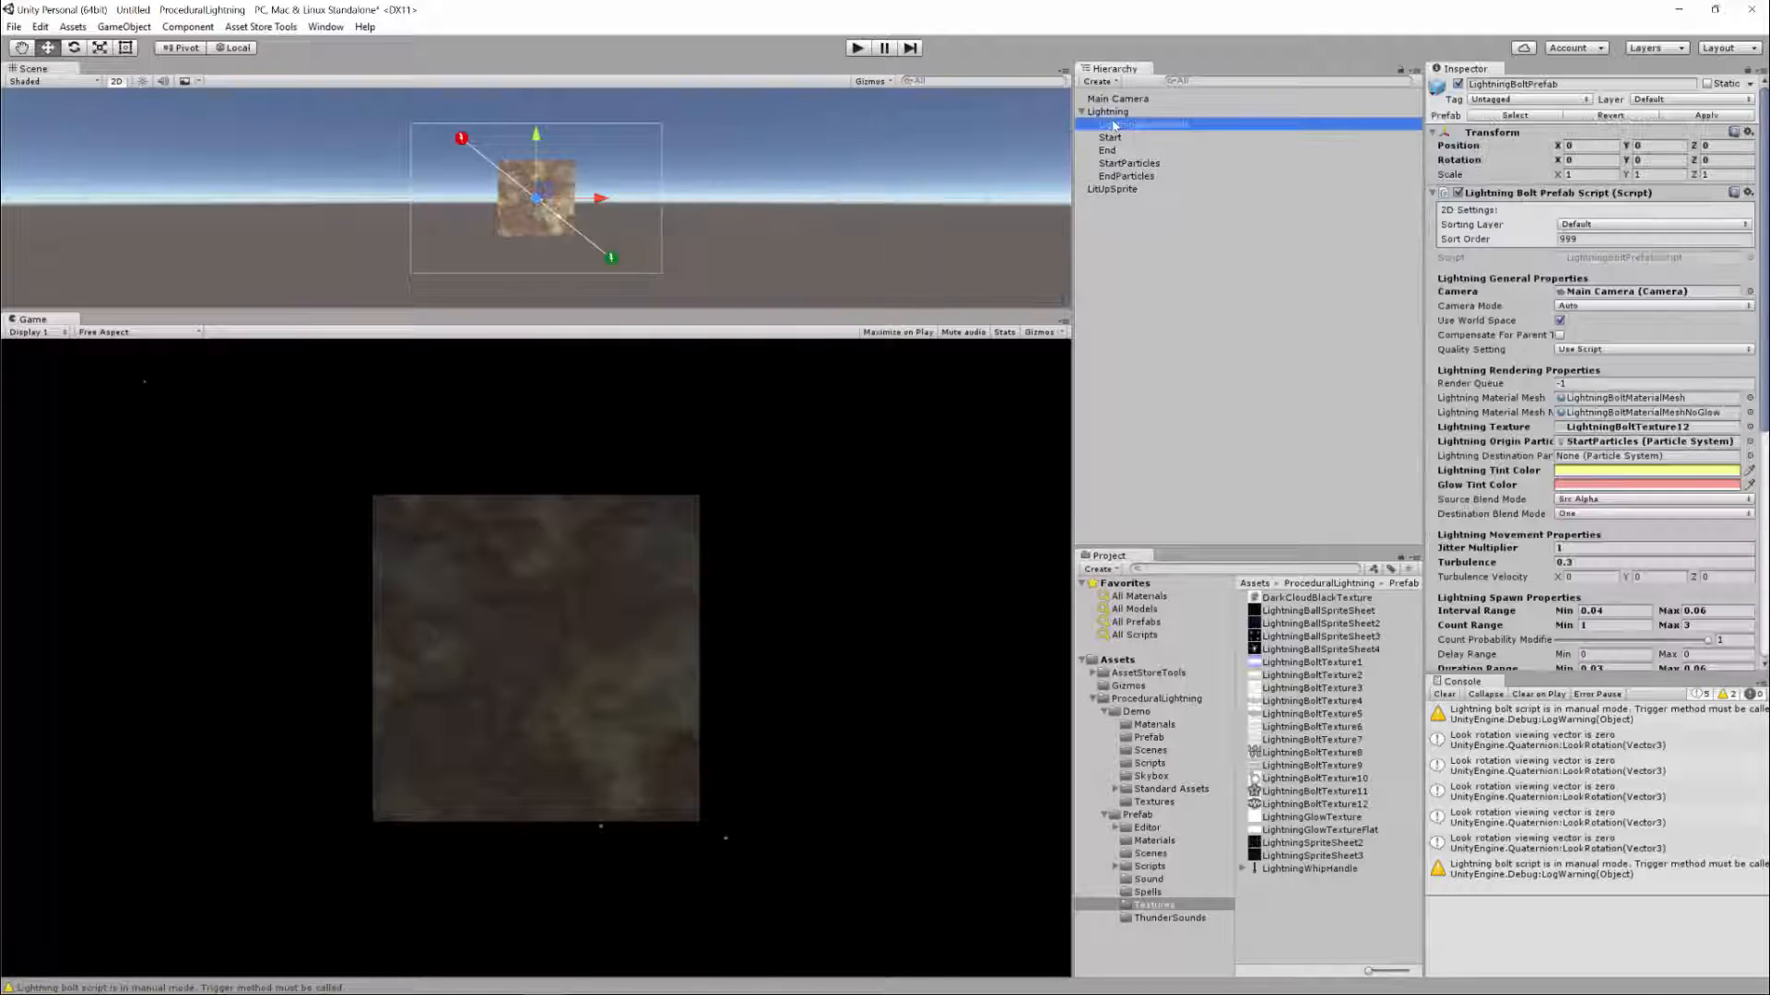
{"action": "left_click_drag", "start_coordinate": [1126, 176], "coordinate": [1603, 455]}
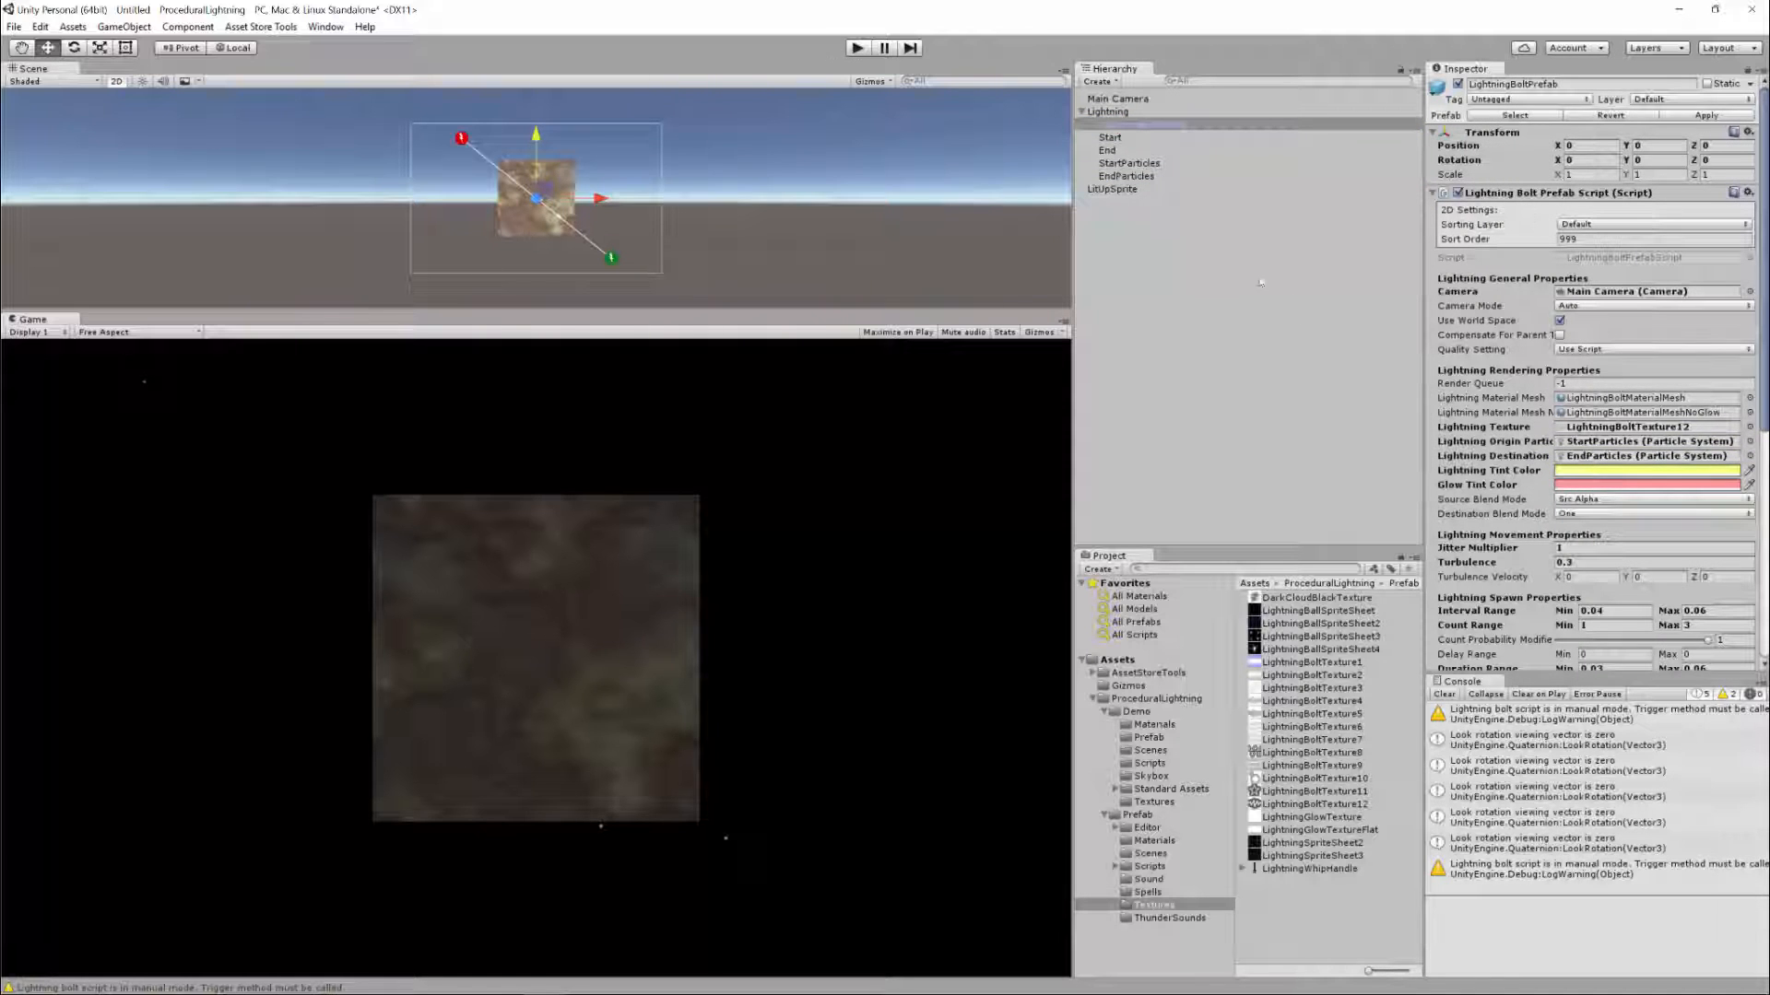
{"action": "left_click", "coordinate": [1130, 177]}
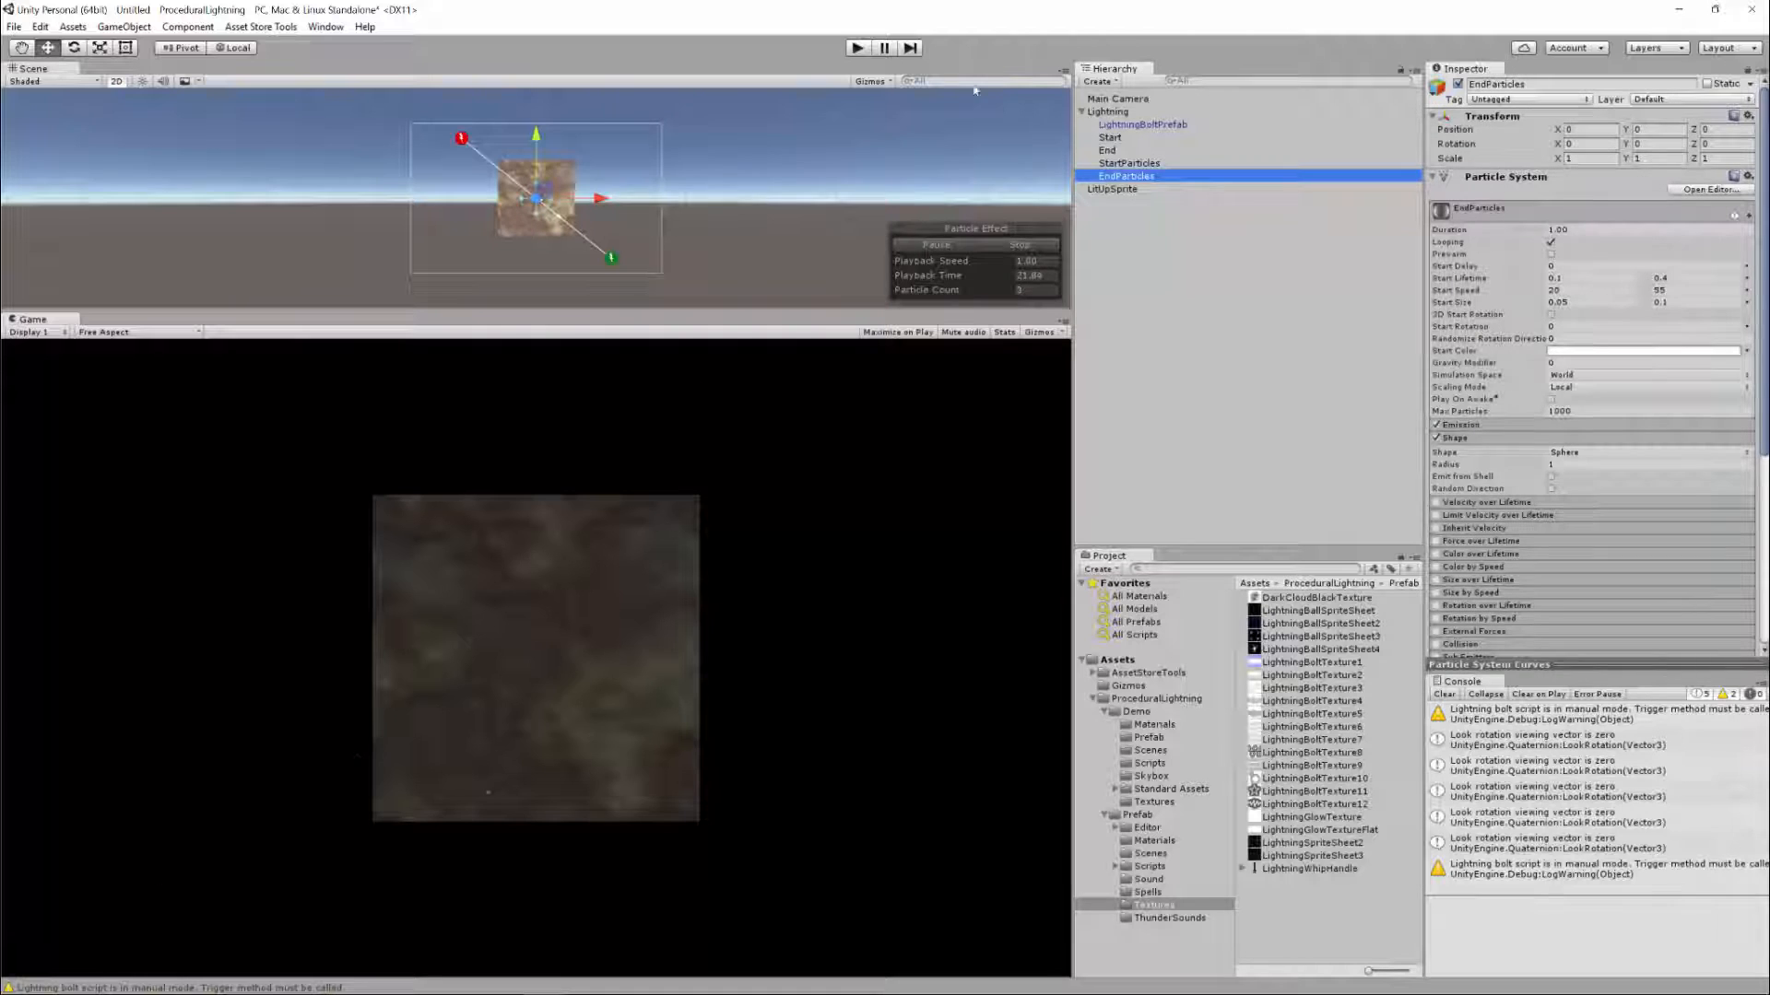
{"action": "left_click", "coordinate": [856, 48]}
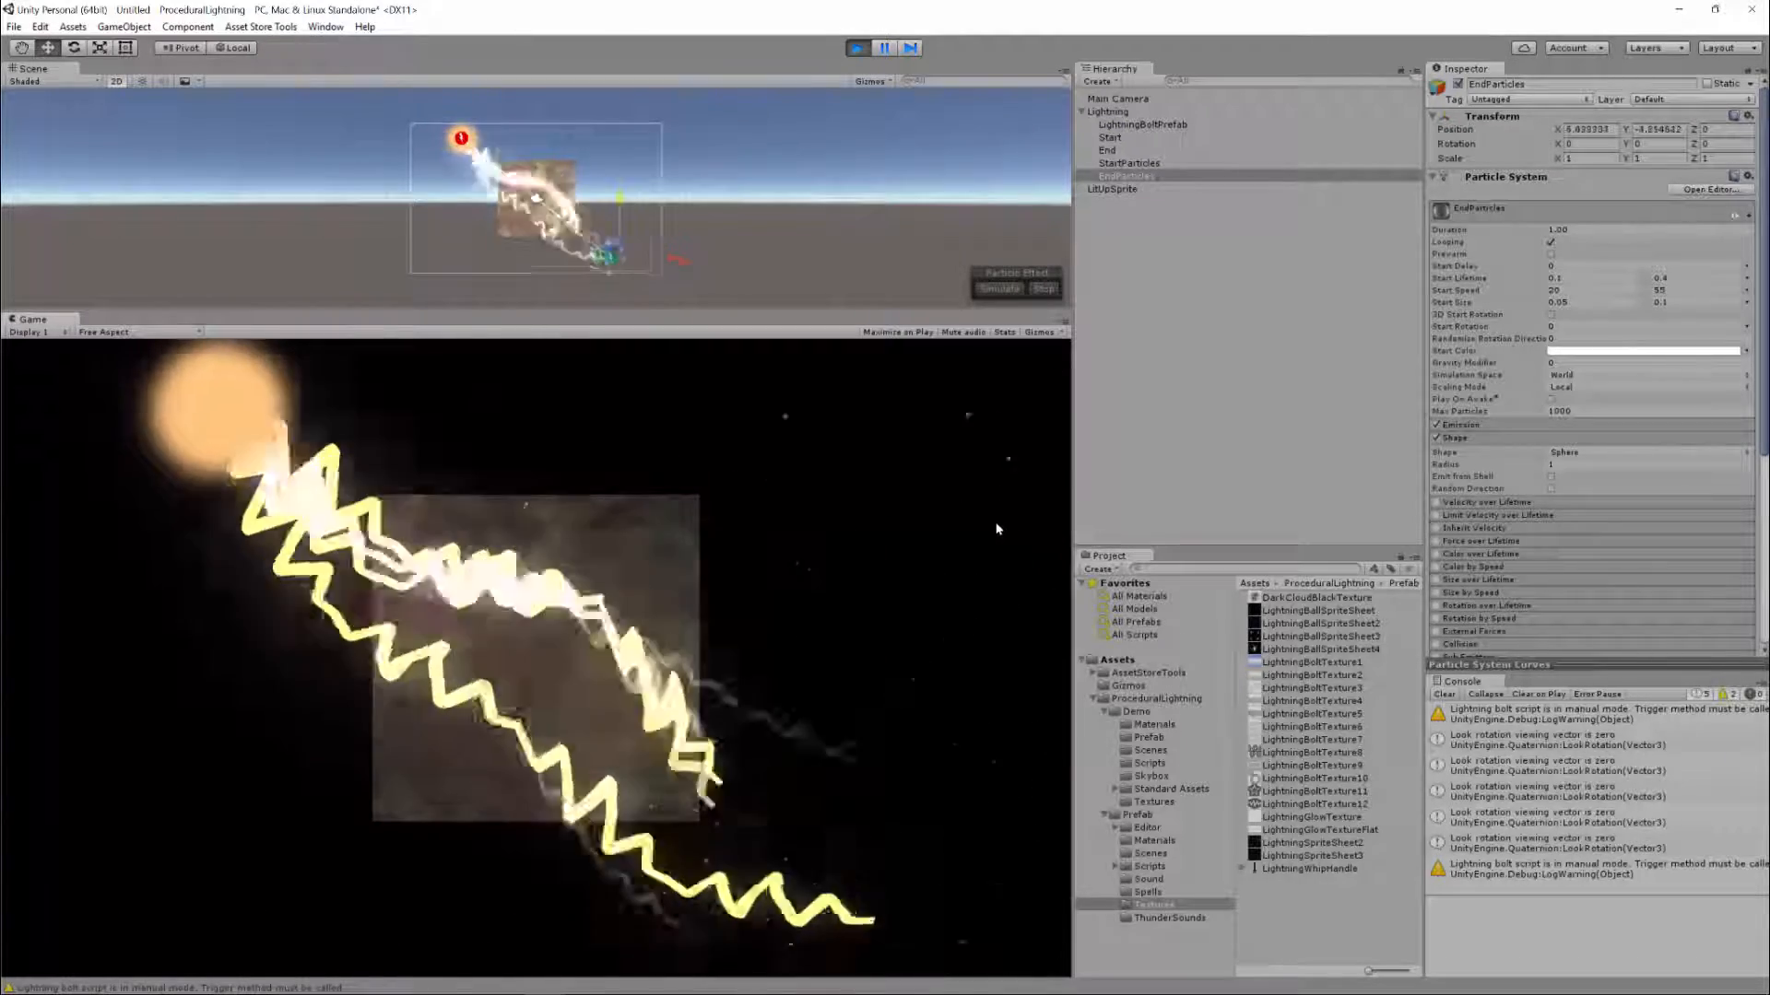
Stop the scene and set EndParticles' Start Lifetime range to 0.05–0.2 and Start Speed range to 10–25
{"action": "left_click", "coordinate": [856, 48]}
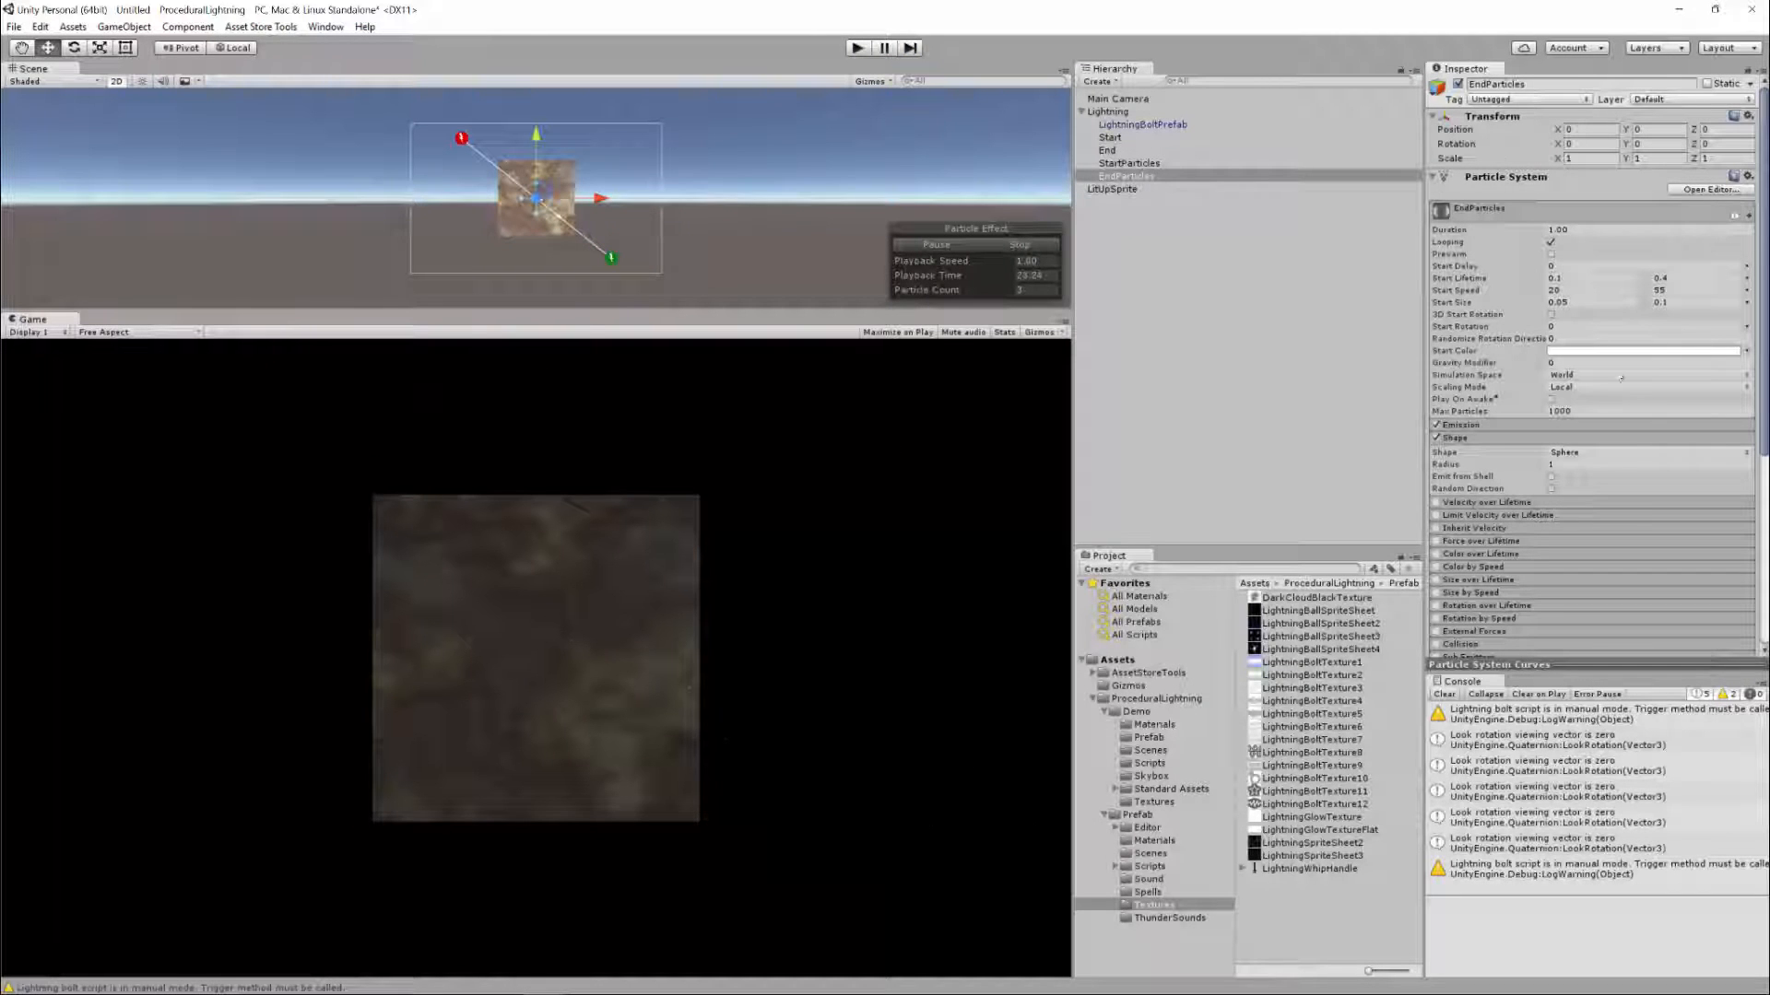
{"action": "key", "text": "alt+Tab"}
{"action": "type", "text": "0.05"}
{"action": "key", "text": "Tab"}
{"action": "left_click", "coordinate": [1581, 294]}
{"action": "type", "text": "10"}
{"action": "key", "text": "Tab"}
Set the Emission Rate of EndParticles to 3 and test the effect by playing and stopping the scene
{"action": "left_click", "coordinate": [1530, 427]}
{"action": "left_click", "coordinate": [1587, 442]}
{"action": "type", "text": "3"}
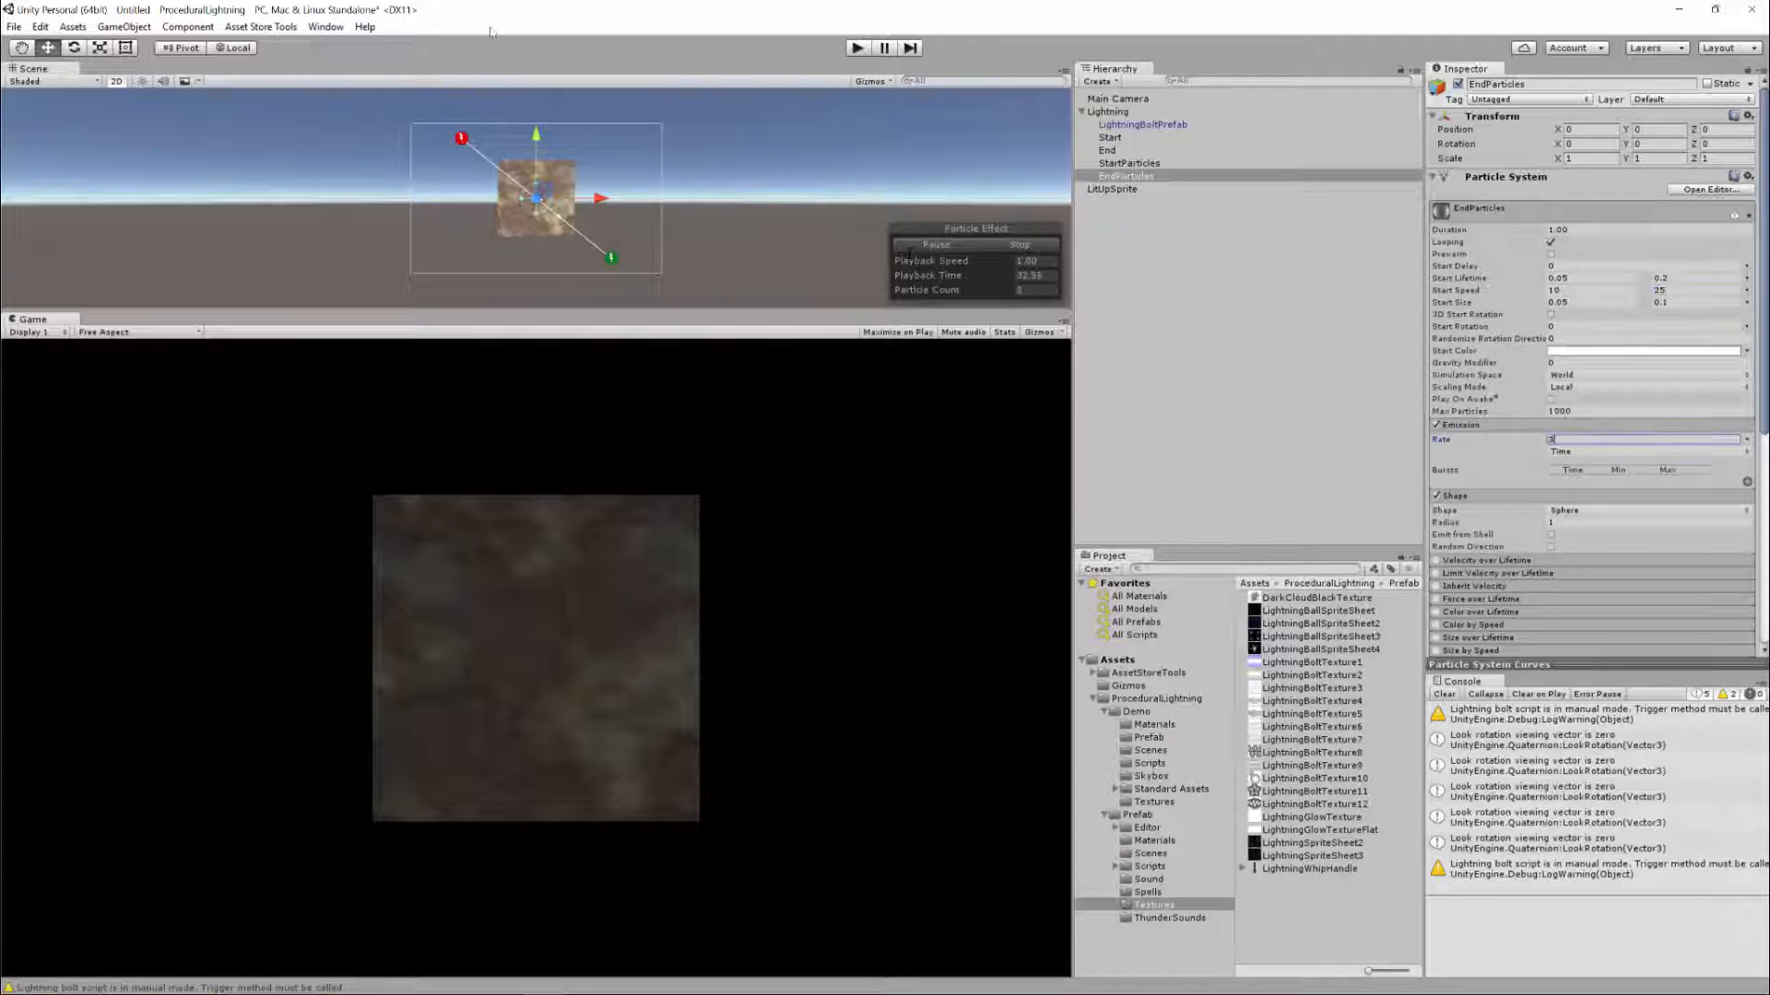
{"action": "left_click", "coordinate": [856, 48]}
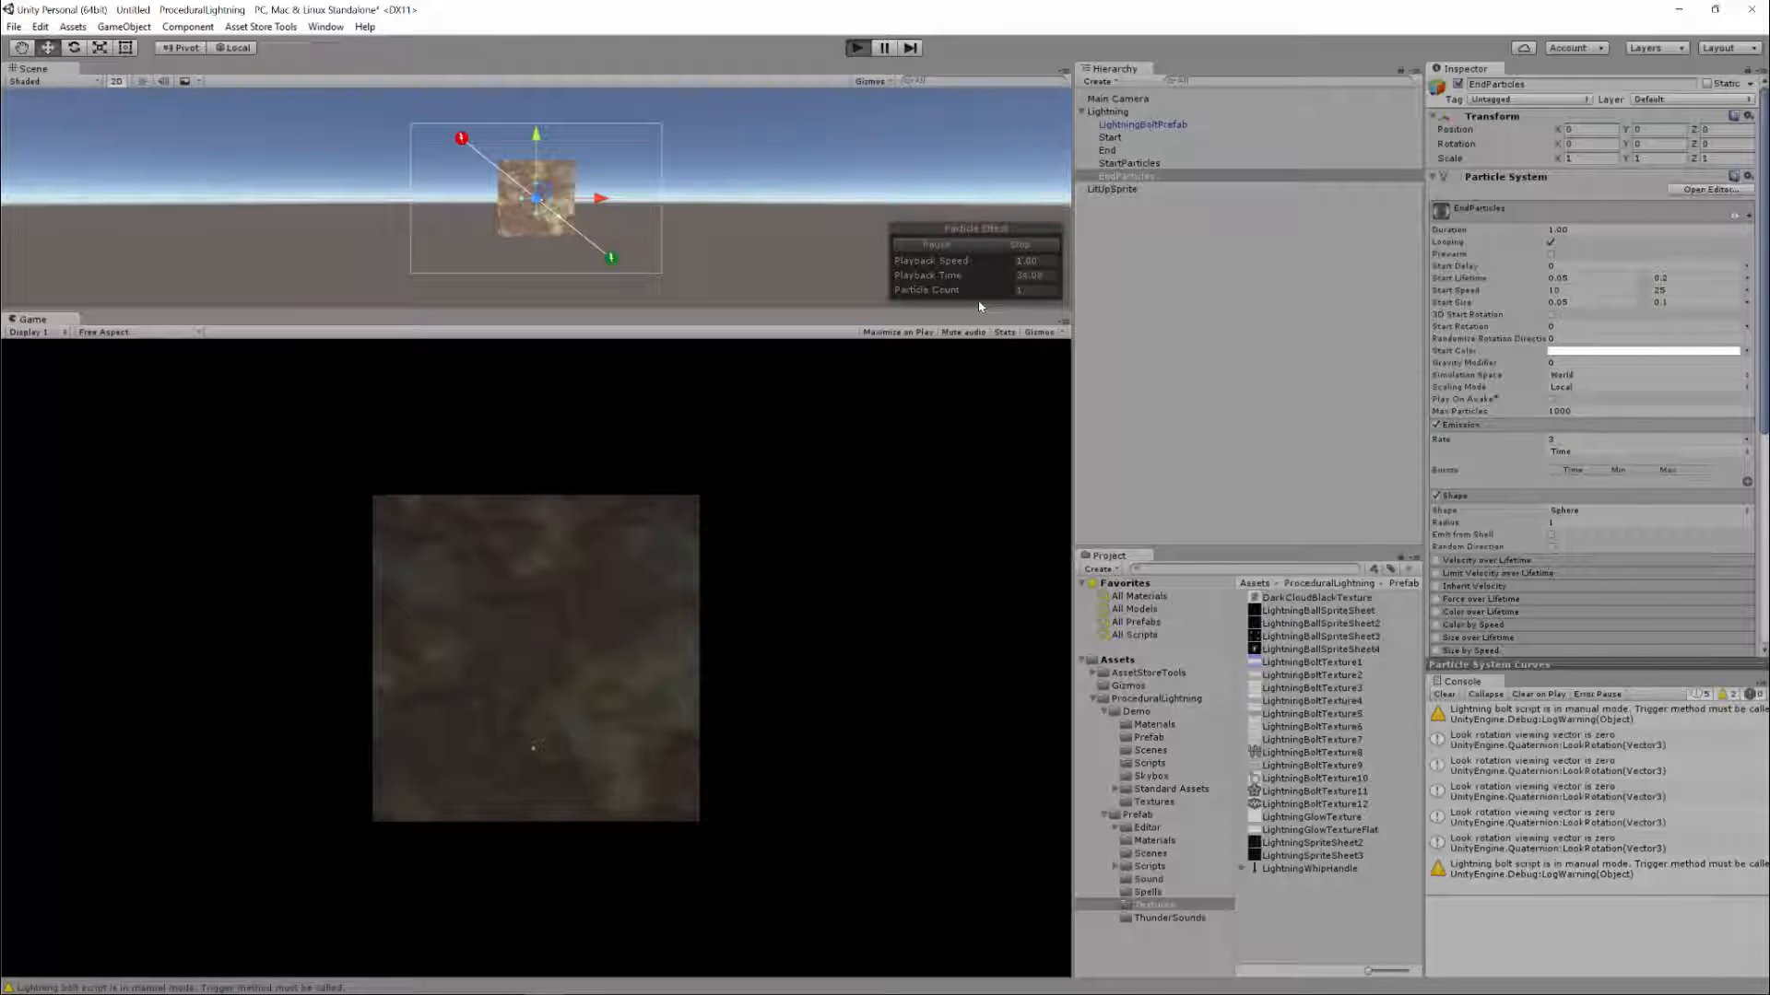
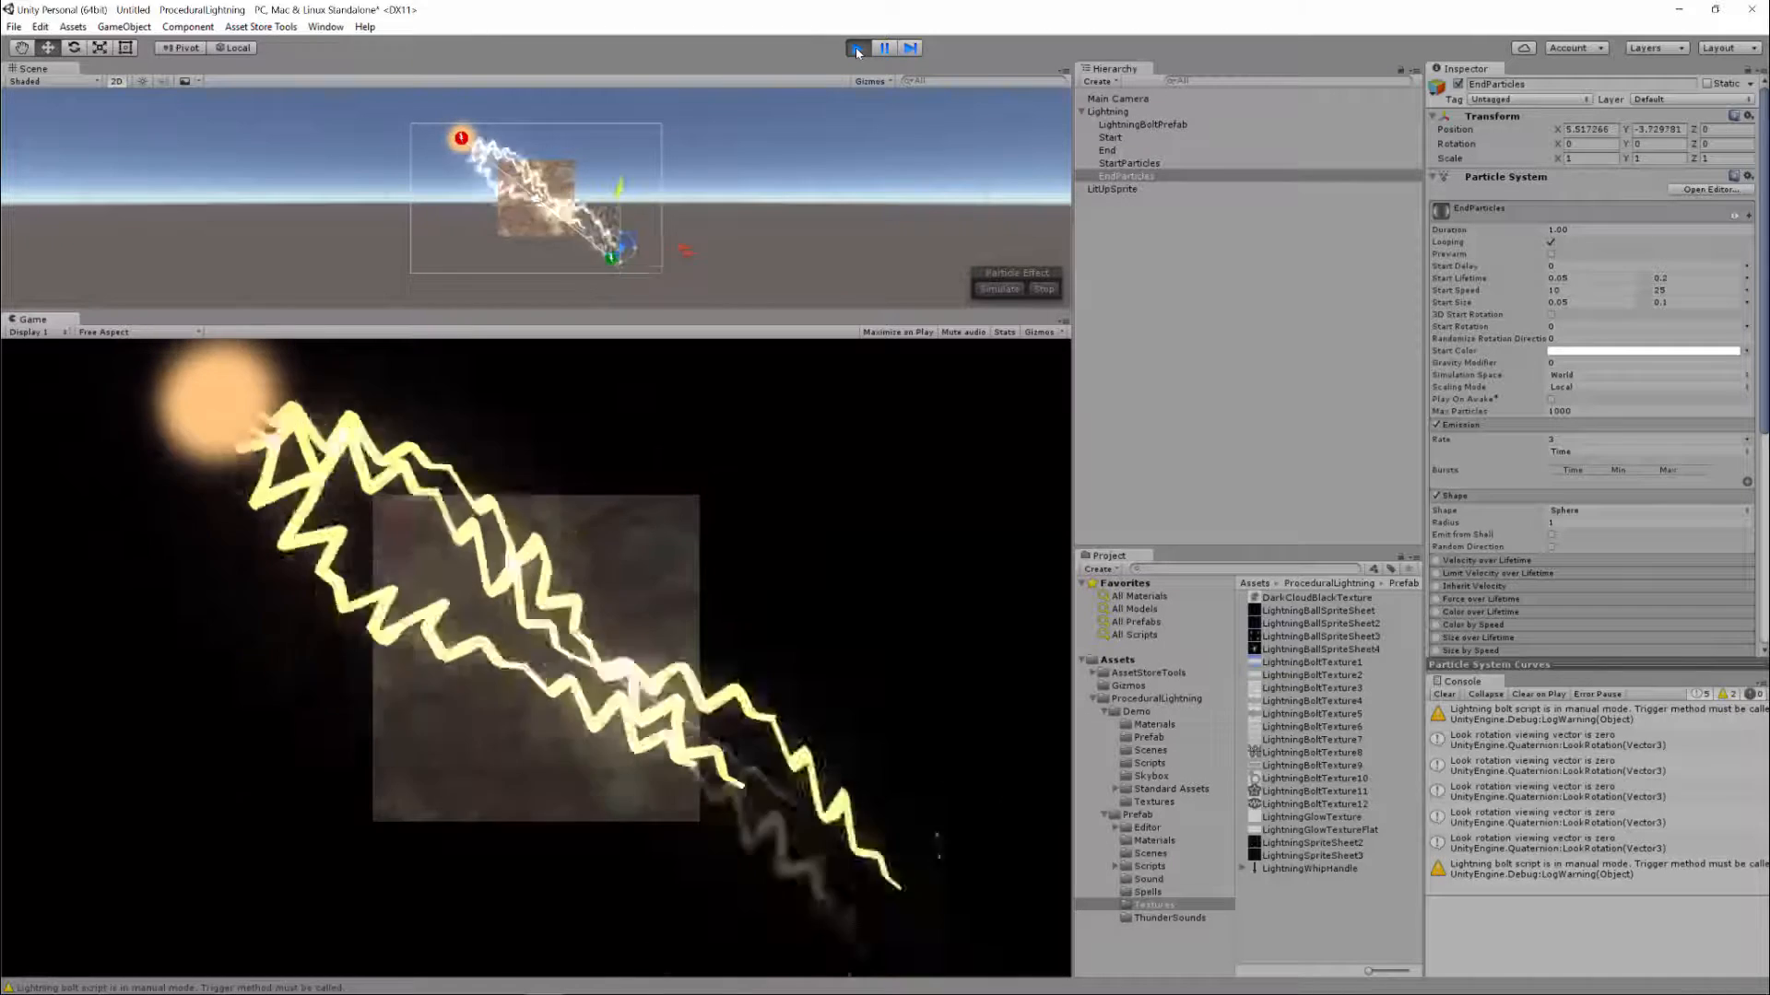
{"action": "left_click", "coordinate": [855, 48]}
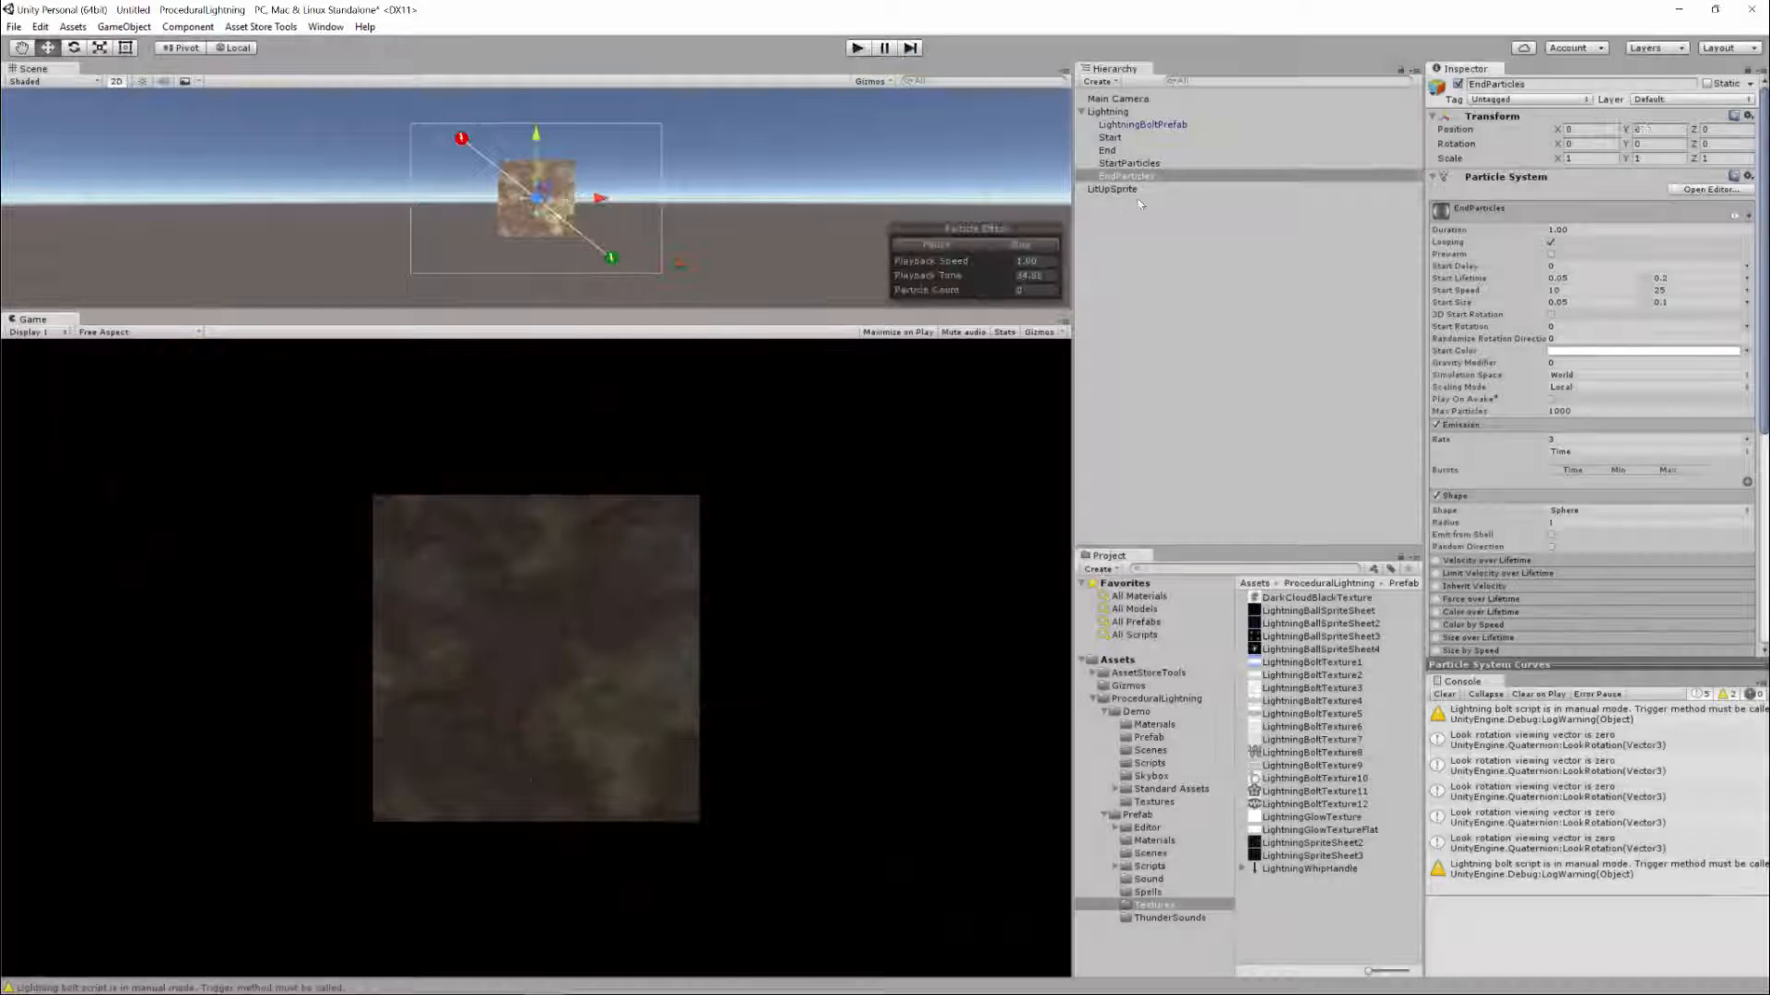
Enable Manual Mode in the Lightning Trigger Type settings of LightningBoltPrefab and select Main Camera
{"action": "left_click", "coordinate": [1142, 125]}
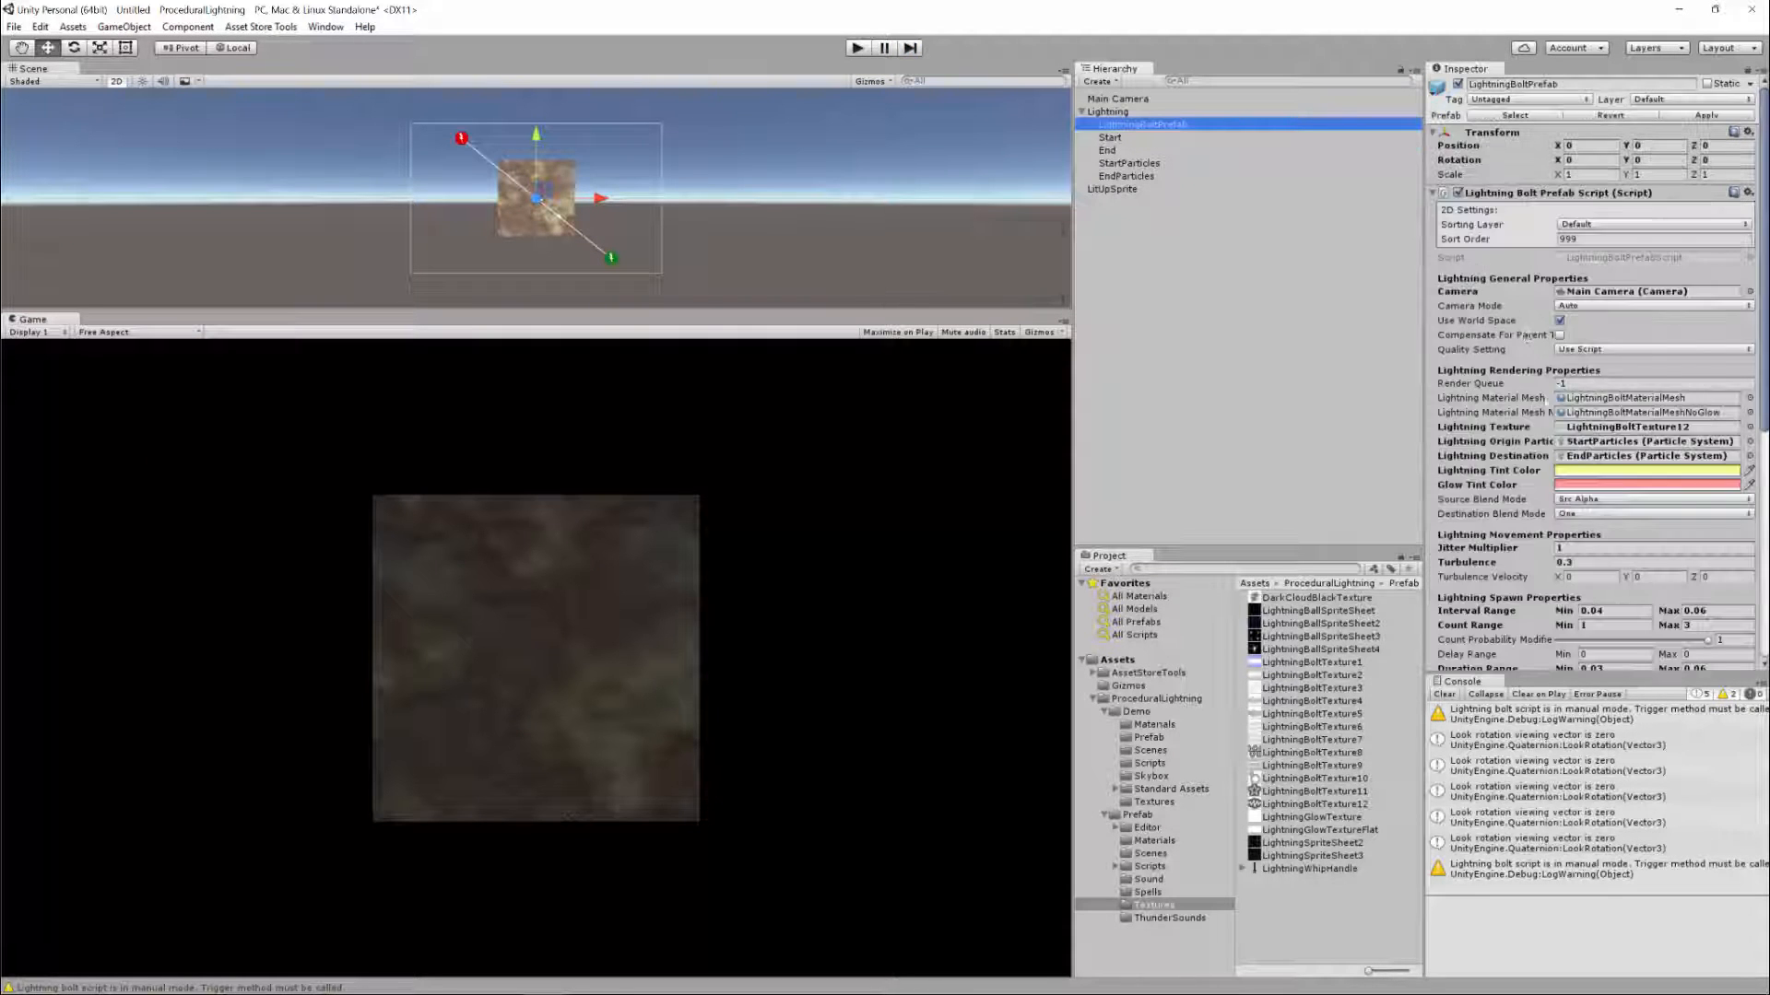
{"action": "scroll", "coordinate": [1555, 472], "scroll_direction": "down", "scroll_amount": 5}
{"action": "left_click", "coordinate": [1560, 553]}
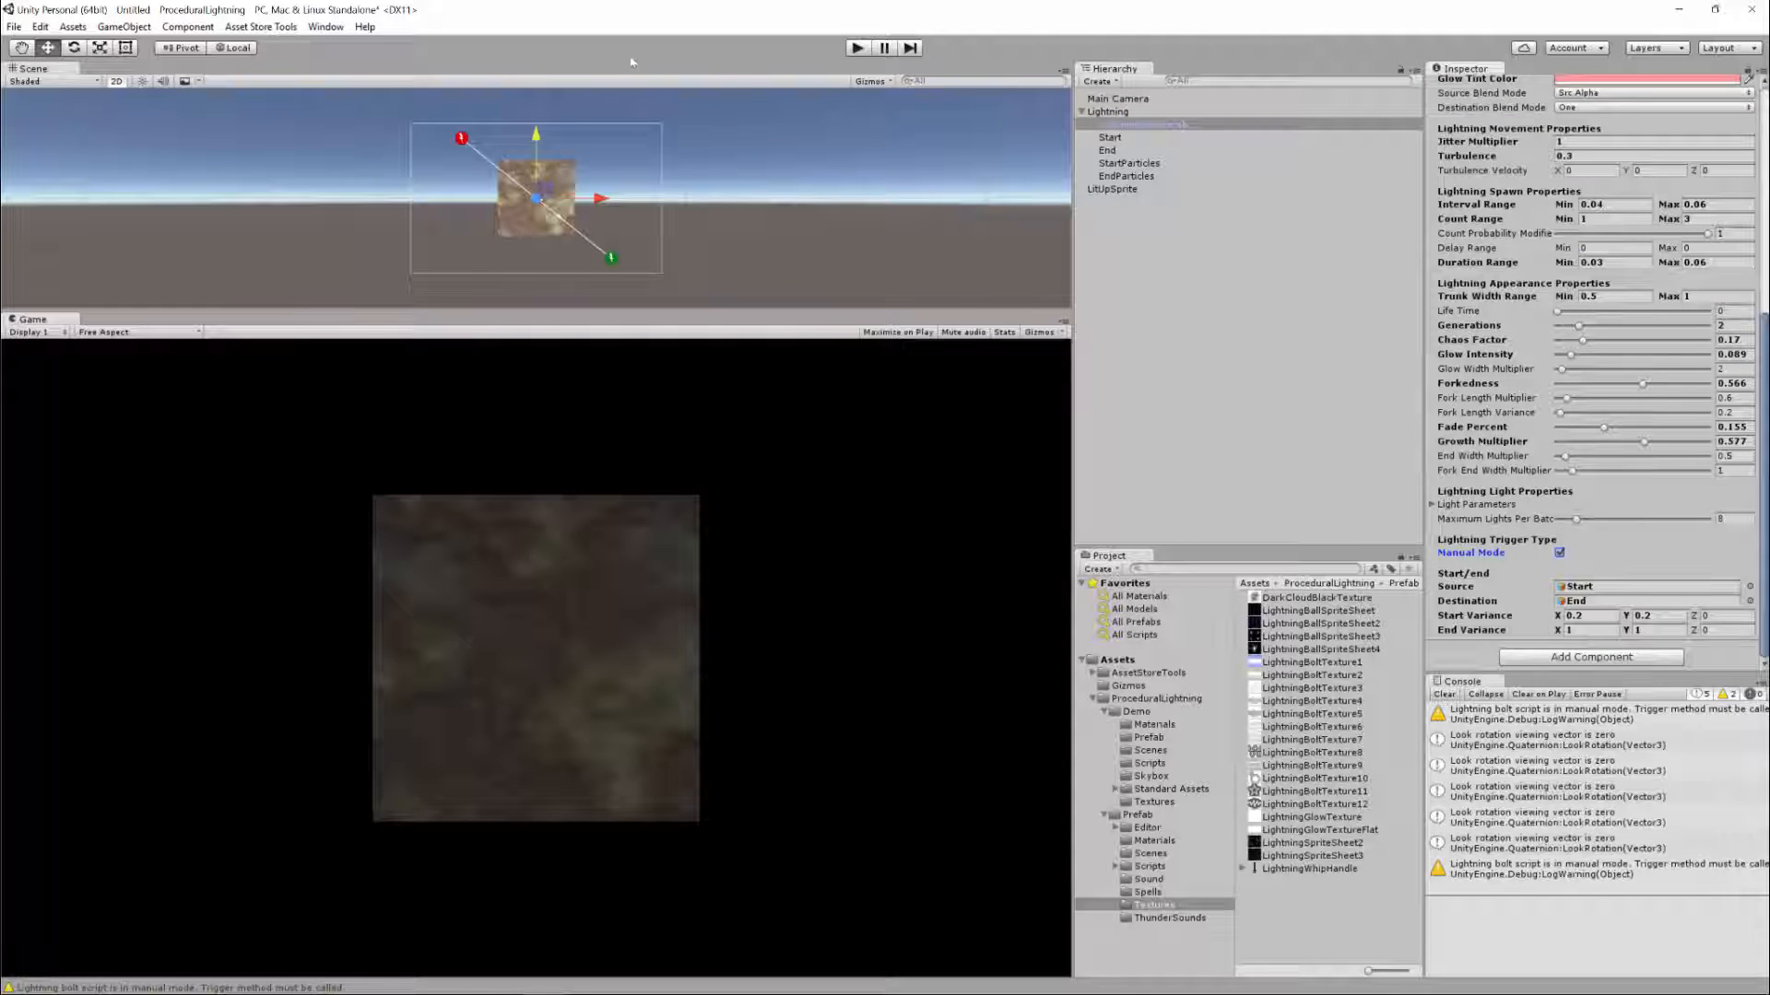
{"action": "key", "text": "Up"}
{"action": "key", "text": "Up"}
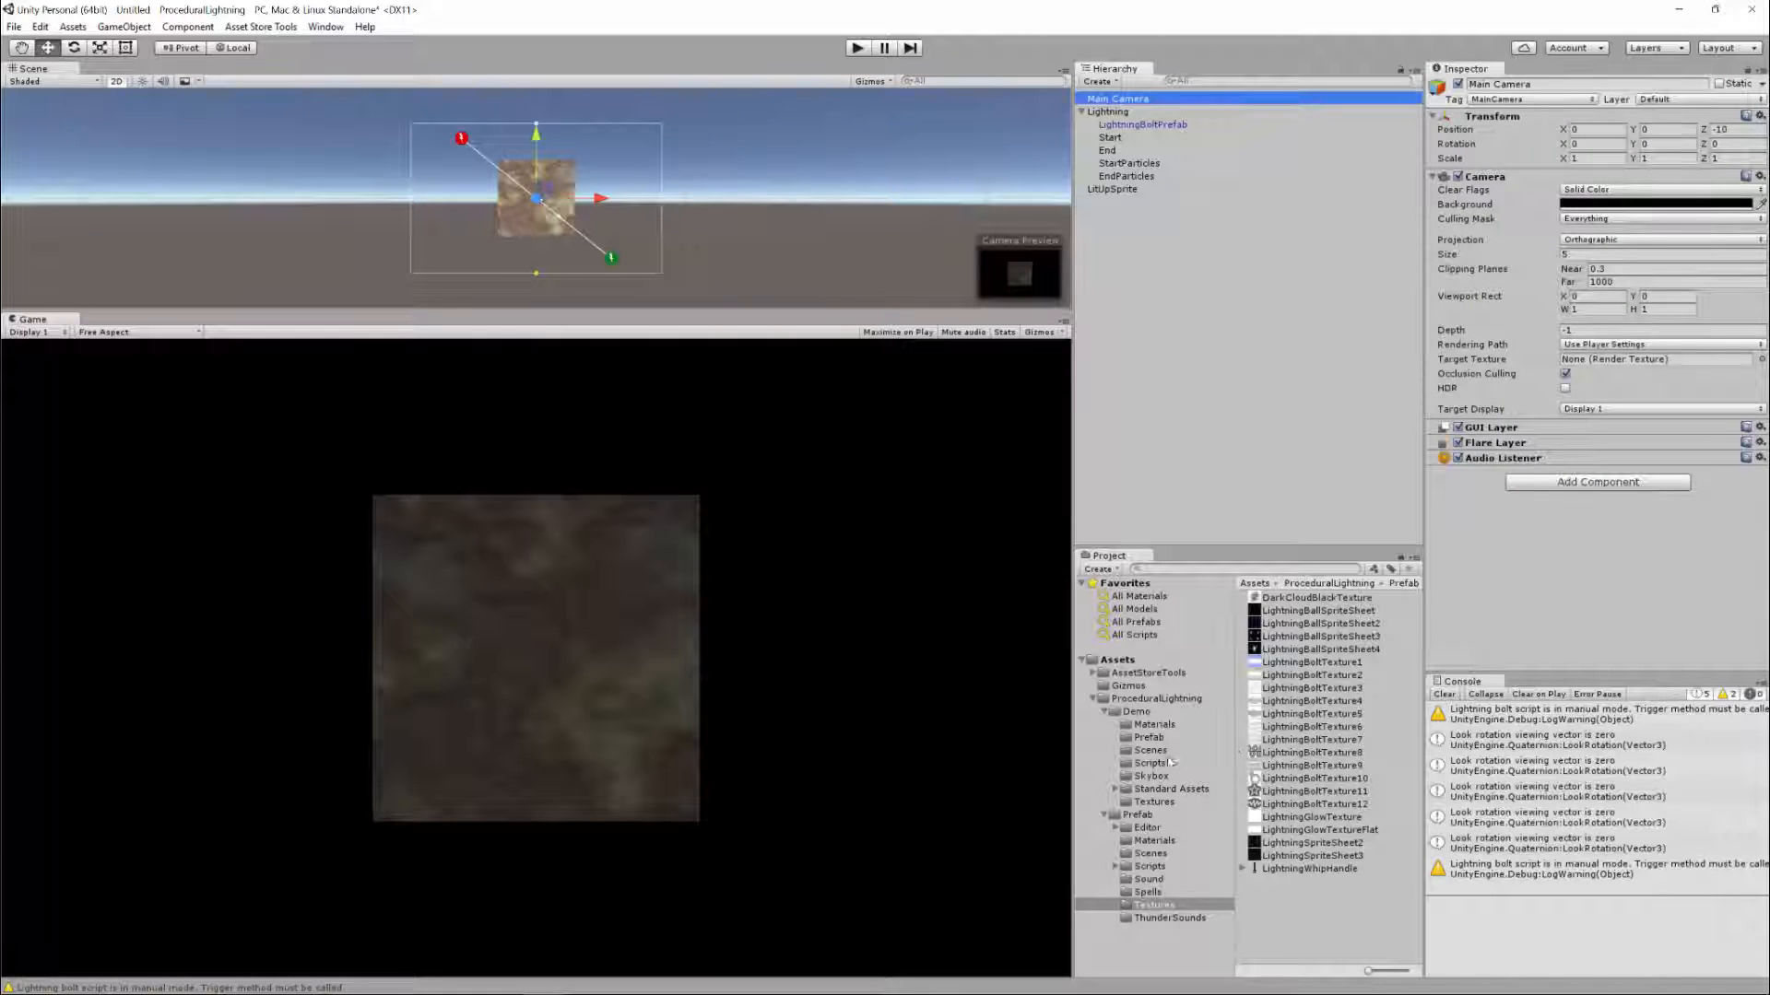
Create a C# script named TempScript in the root Assets folder
{"action": "left_click", "coordinate": [1104, 711]}
{"action": "left_click", "coordinate": [1120, 659]}
{"action": "right_click", "coordinate": [1125, 664]}
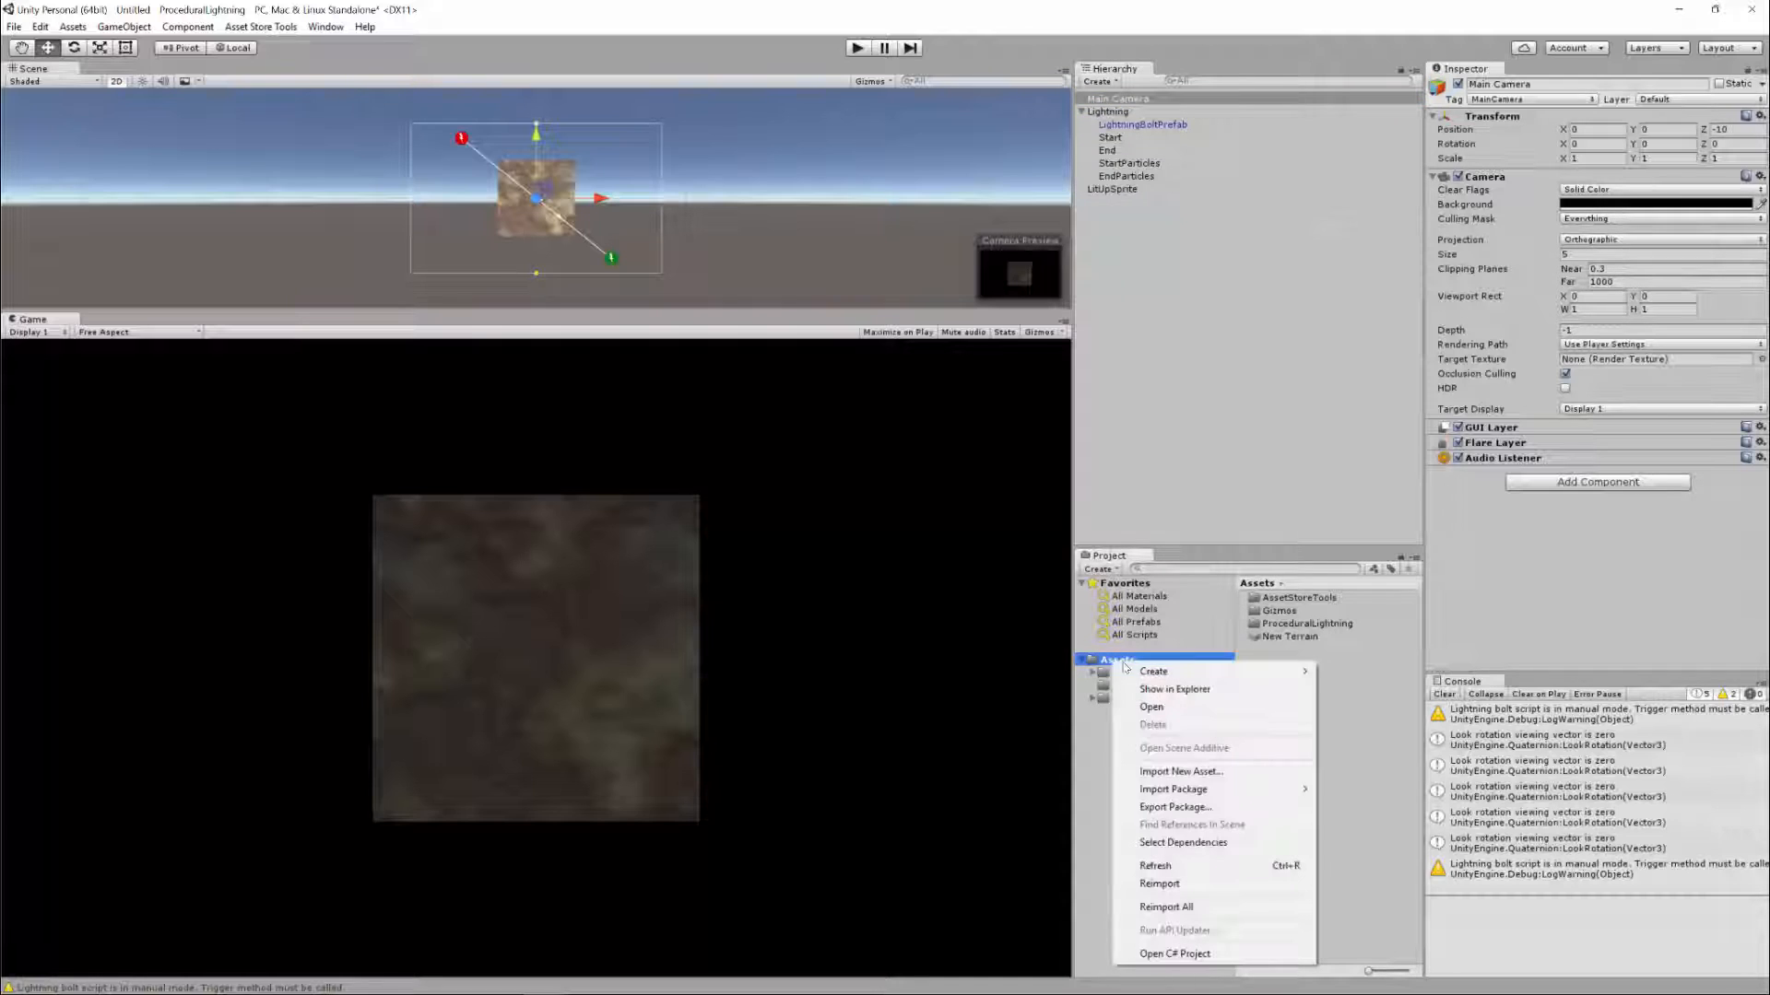
{"action": "mouse_move", "coordinate": [1134, 671]}
{"action": "left_click", "coordinate": [1353, 258]}
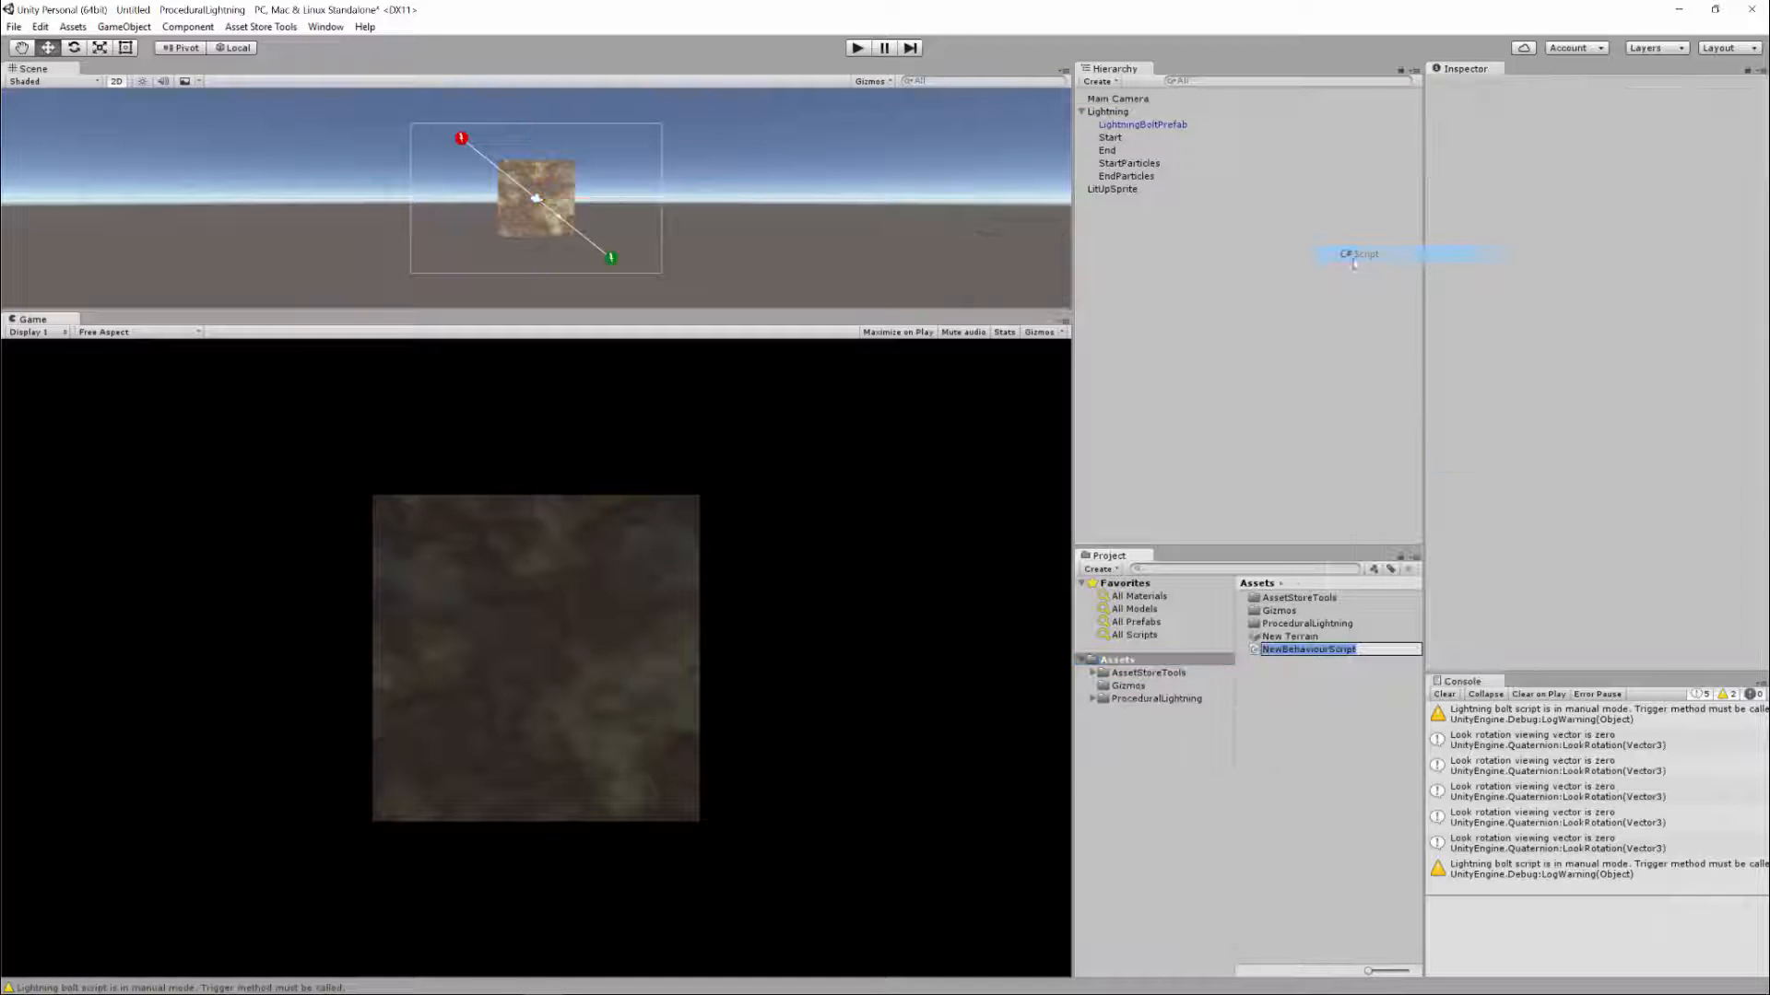
{"action": "type", "text": "TempScript"}
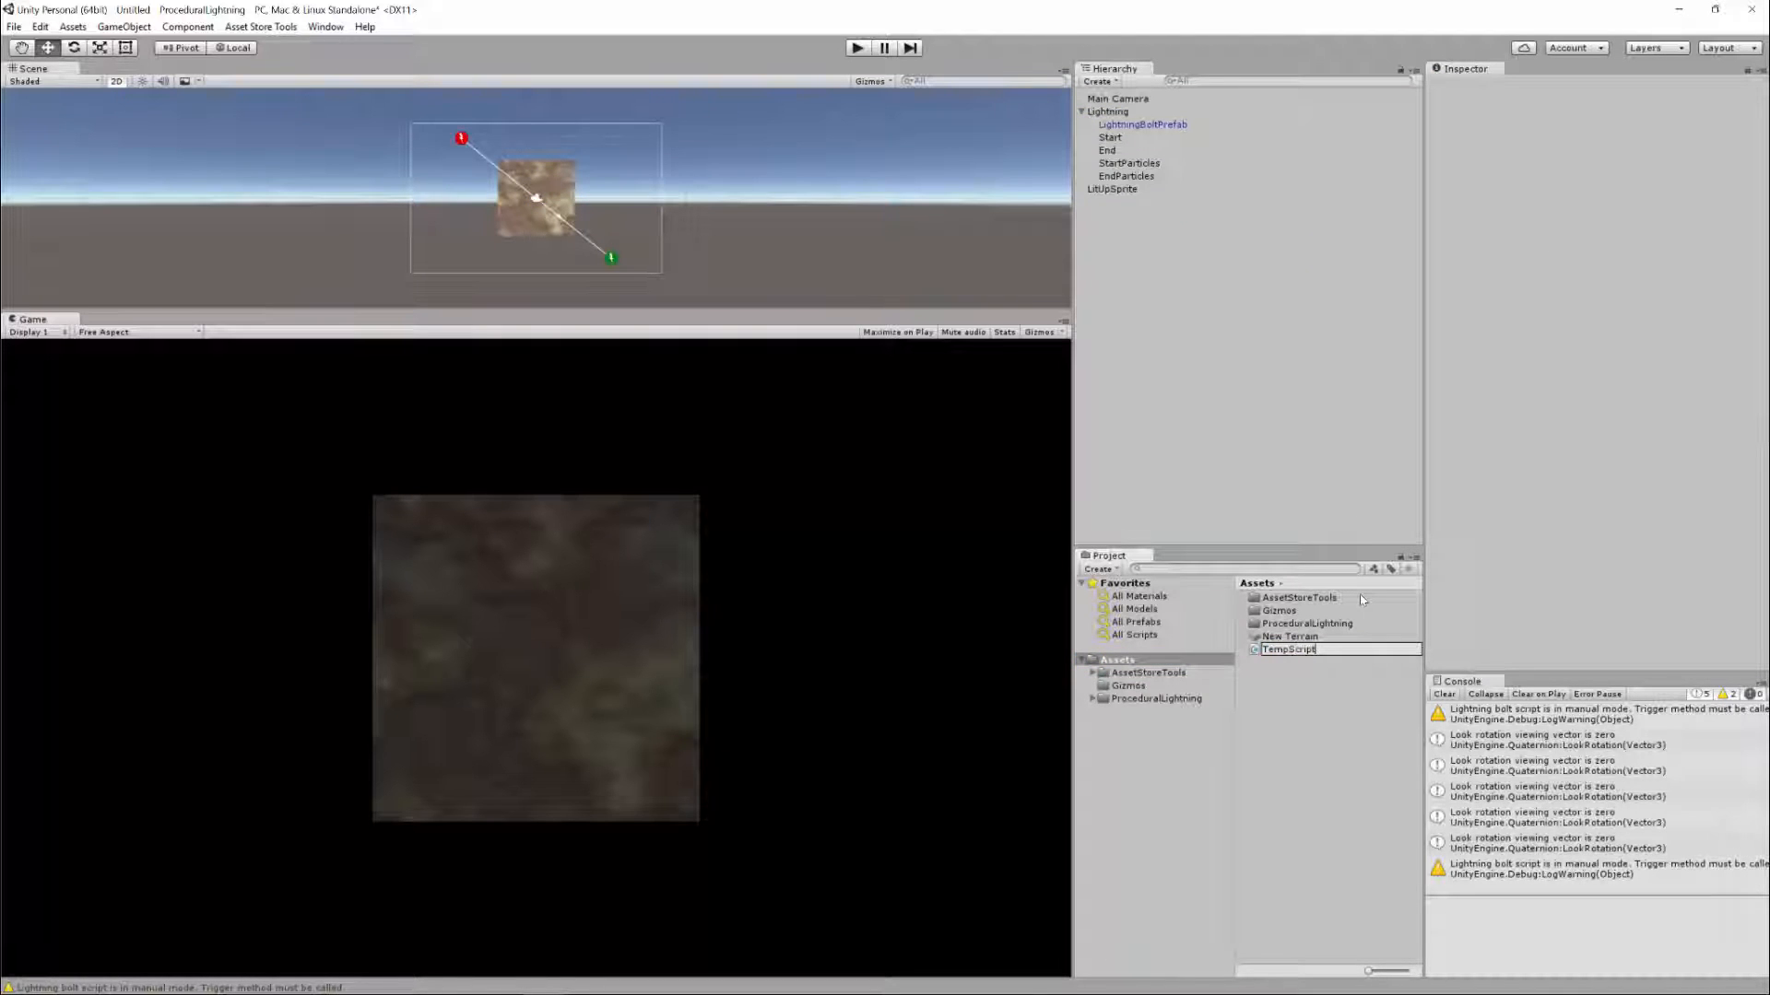
{"action": "key", "text": "Return"}
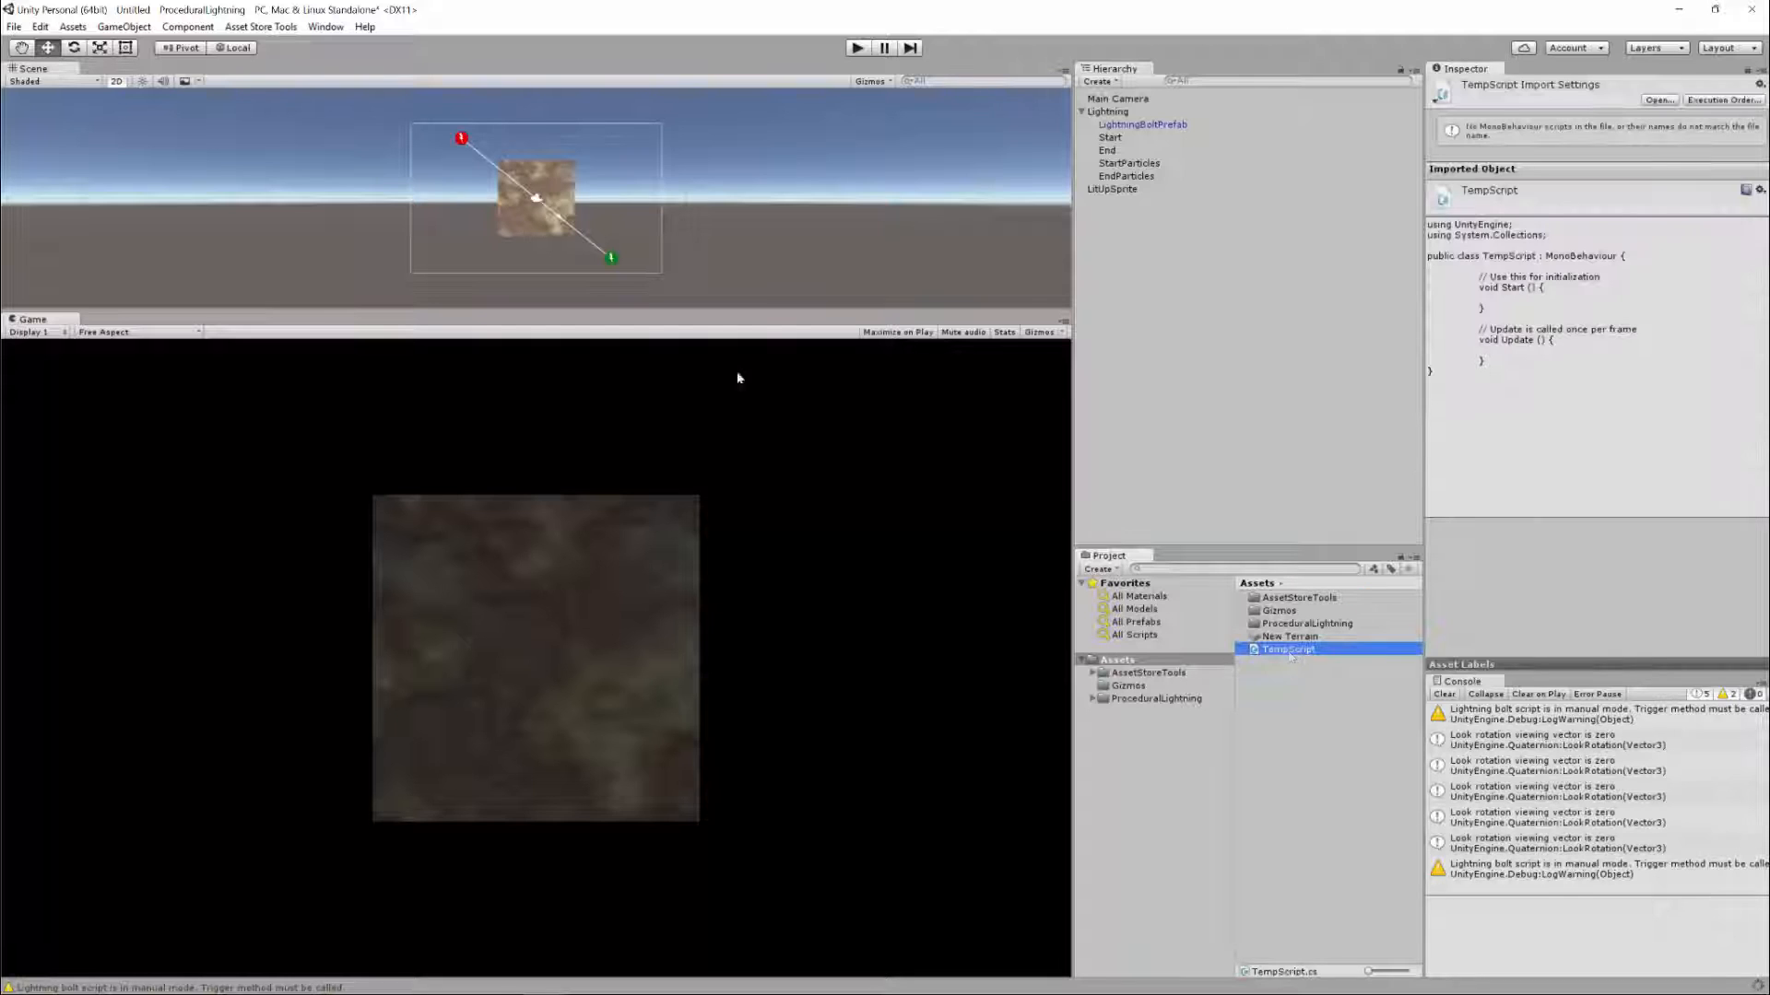
Attach TempScript to Main Camera as a component, dismissing the error dialog and retrying if needed
{"action": "left_click_drag", "start_coordinate": [1288, 650], "coordinate": [1144, 99]}
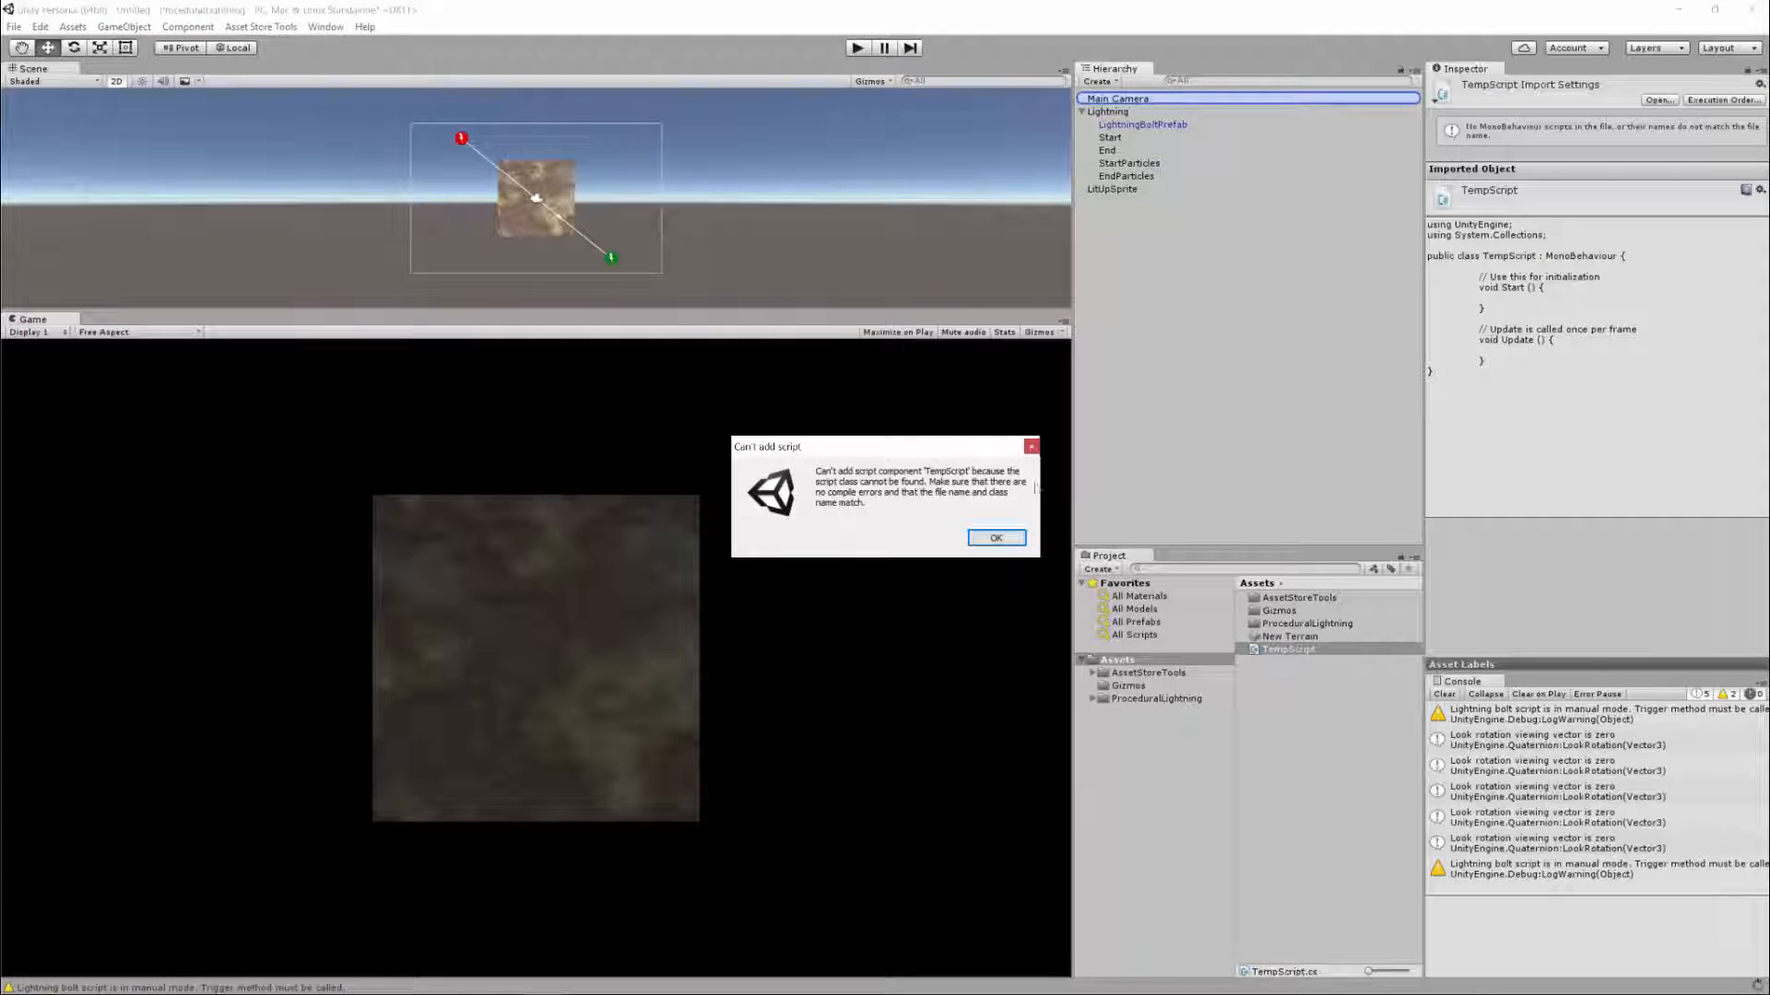
{"action": "key", "text": "Return"}
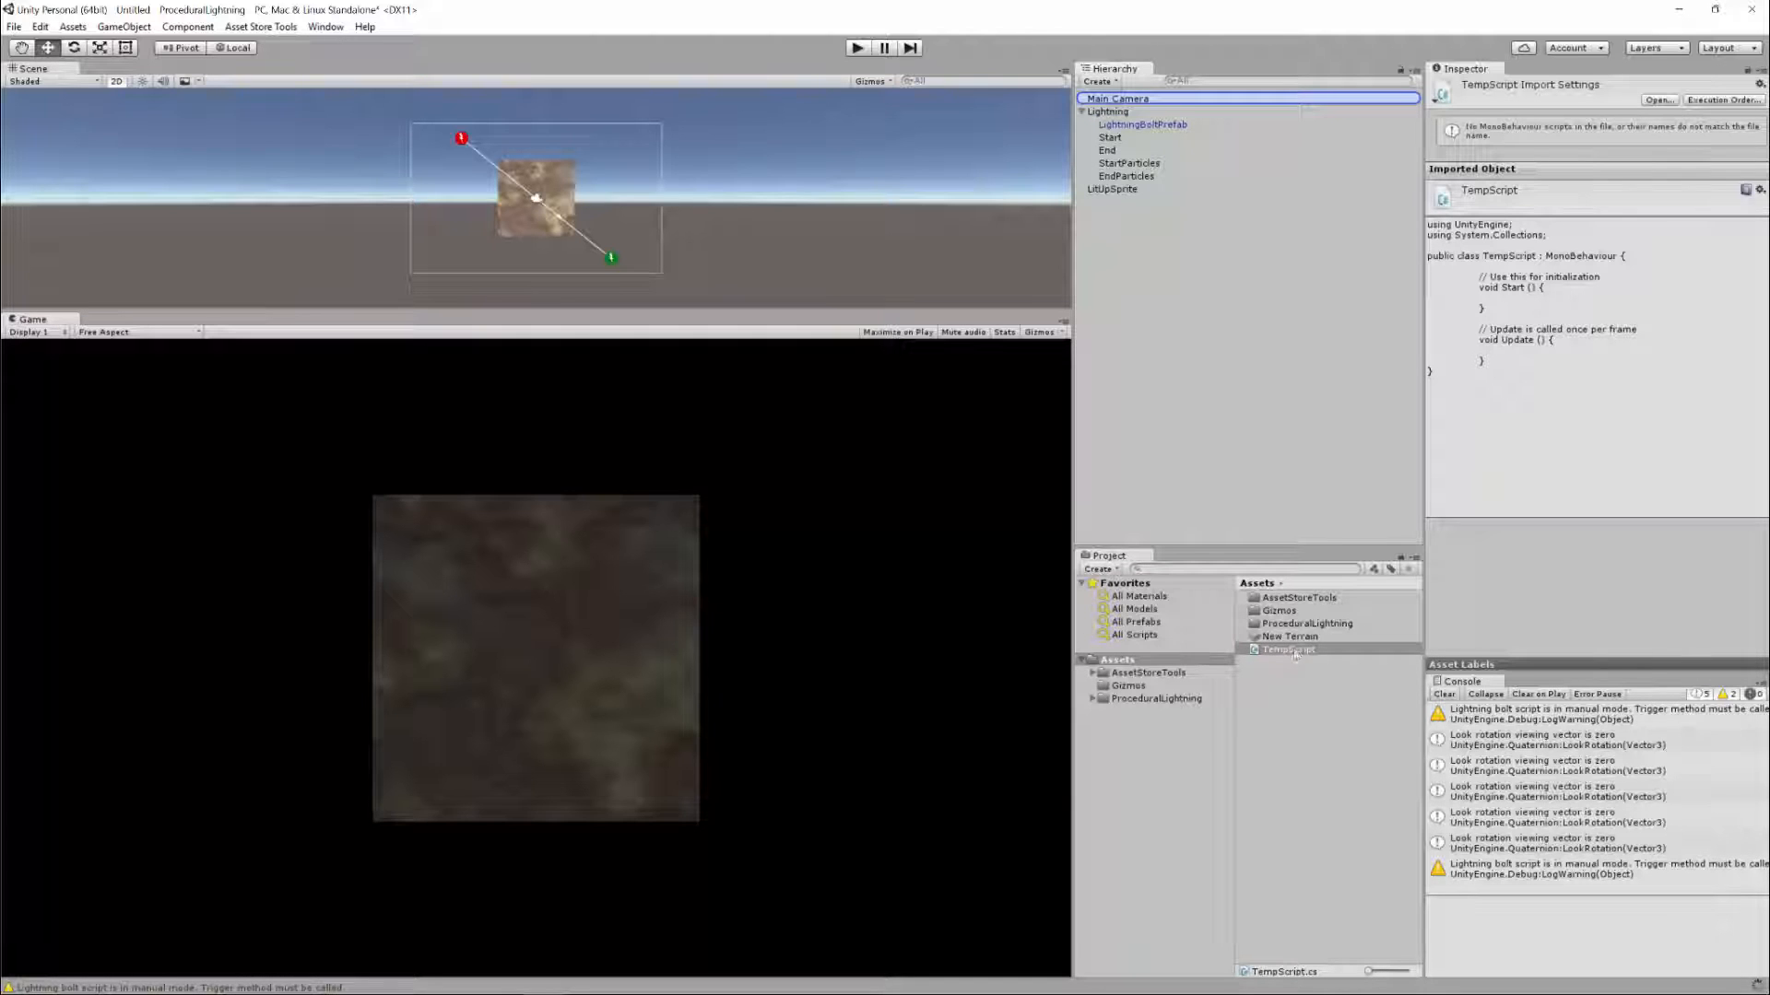
{"action": "left_click", "coordinate": [1291, 650]}
{"action": "left_click_drag", "start_coordinate": [1286, 652], "coordinate": [655, 59]}
{"action": "left_click", "coordinate": [1126, 98]}
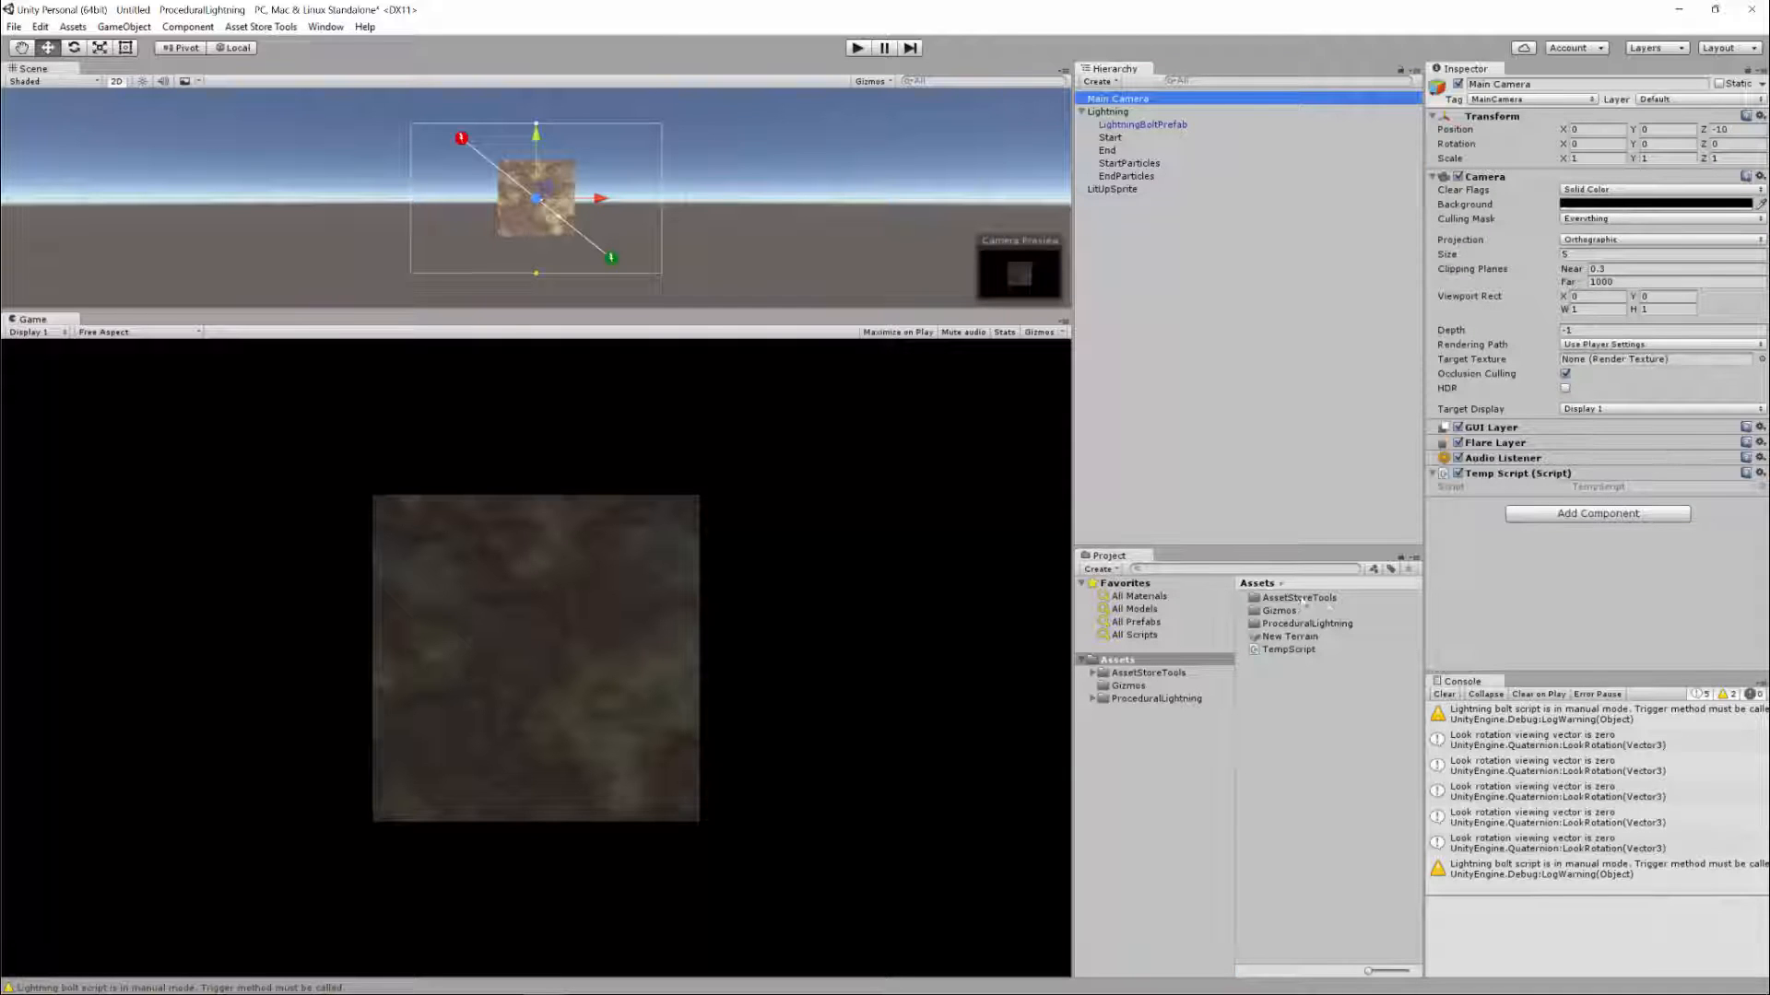
Open TempScript in Visual Studio, reload the modified projects and add a using directive for DigitalRuby.ThunderAndLightning
{"action": "double_click", "coordinate": [1288, 650]}
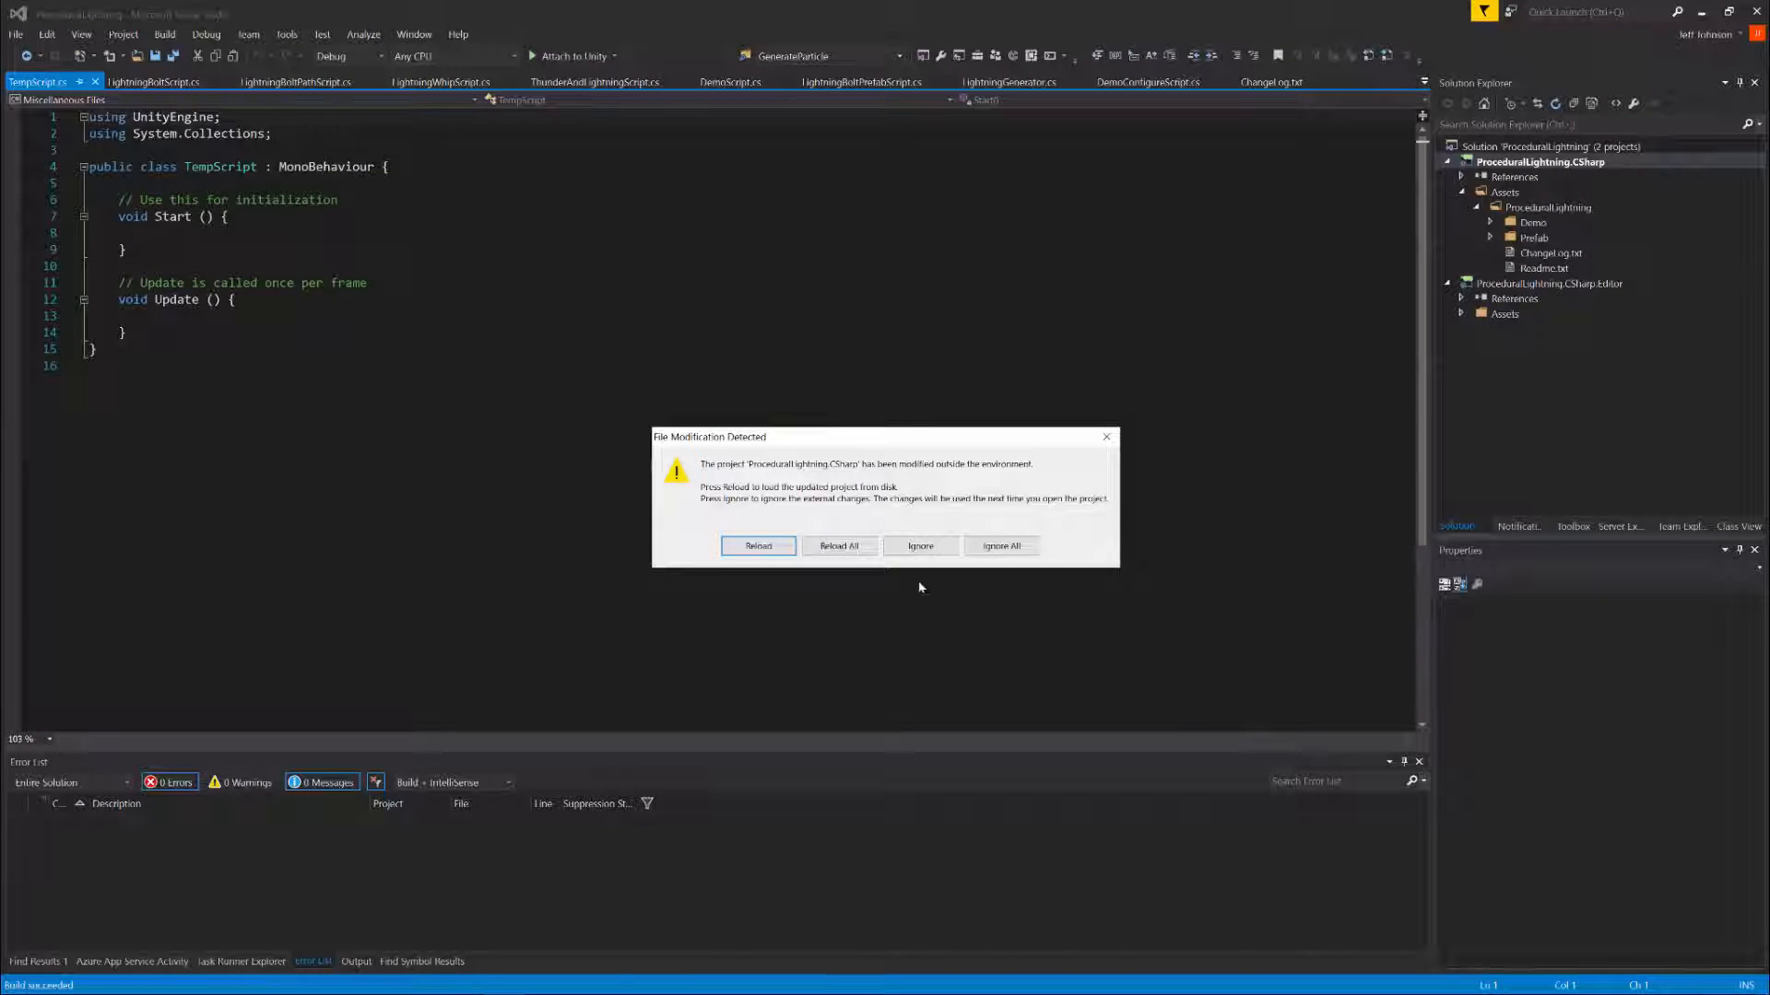
{"action": "left_click", "coordinate": [834, 547]}
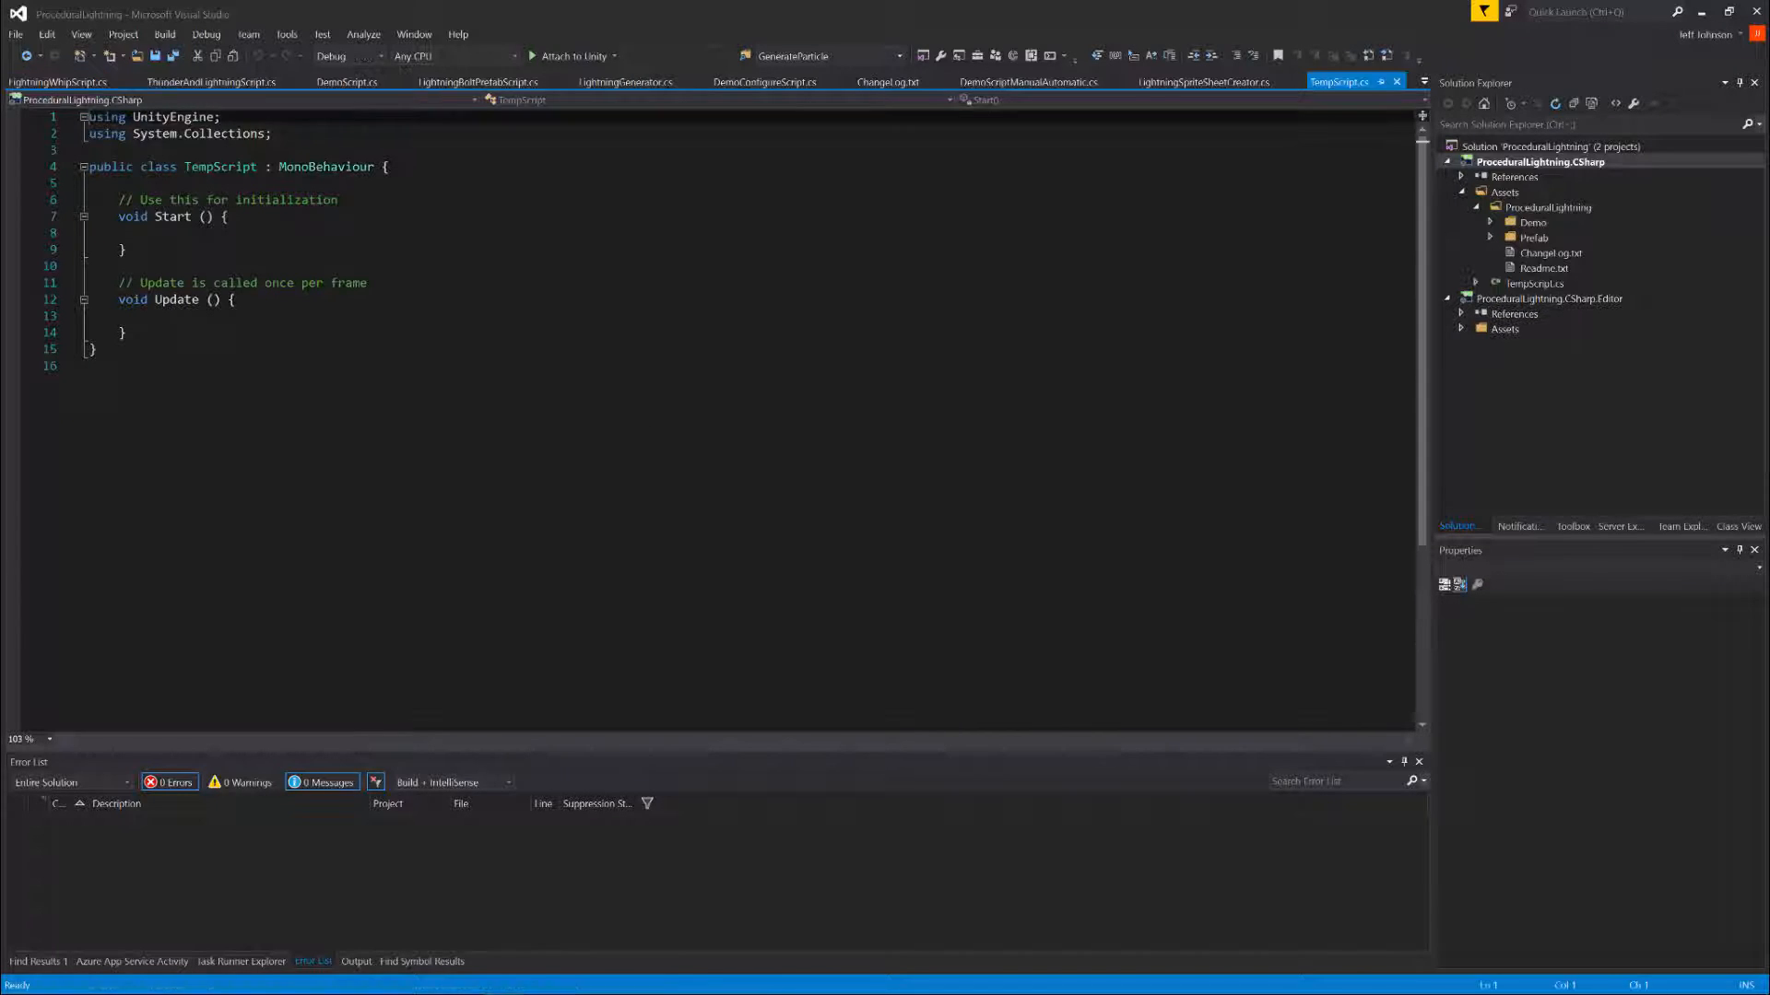
{"action": "key", "text": "Return"}
{"action": "type", "text": "using "}
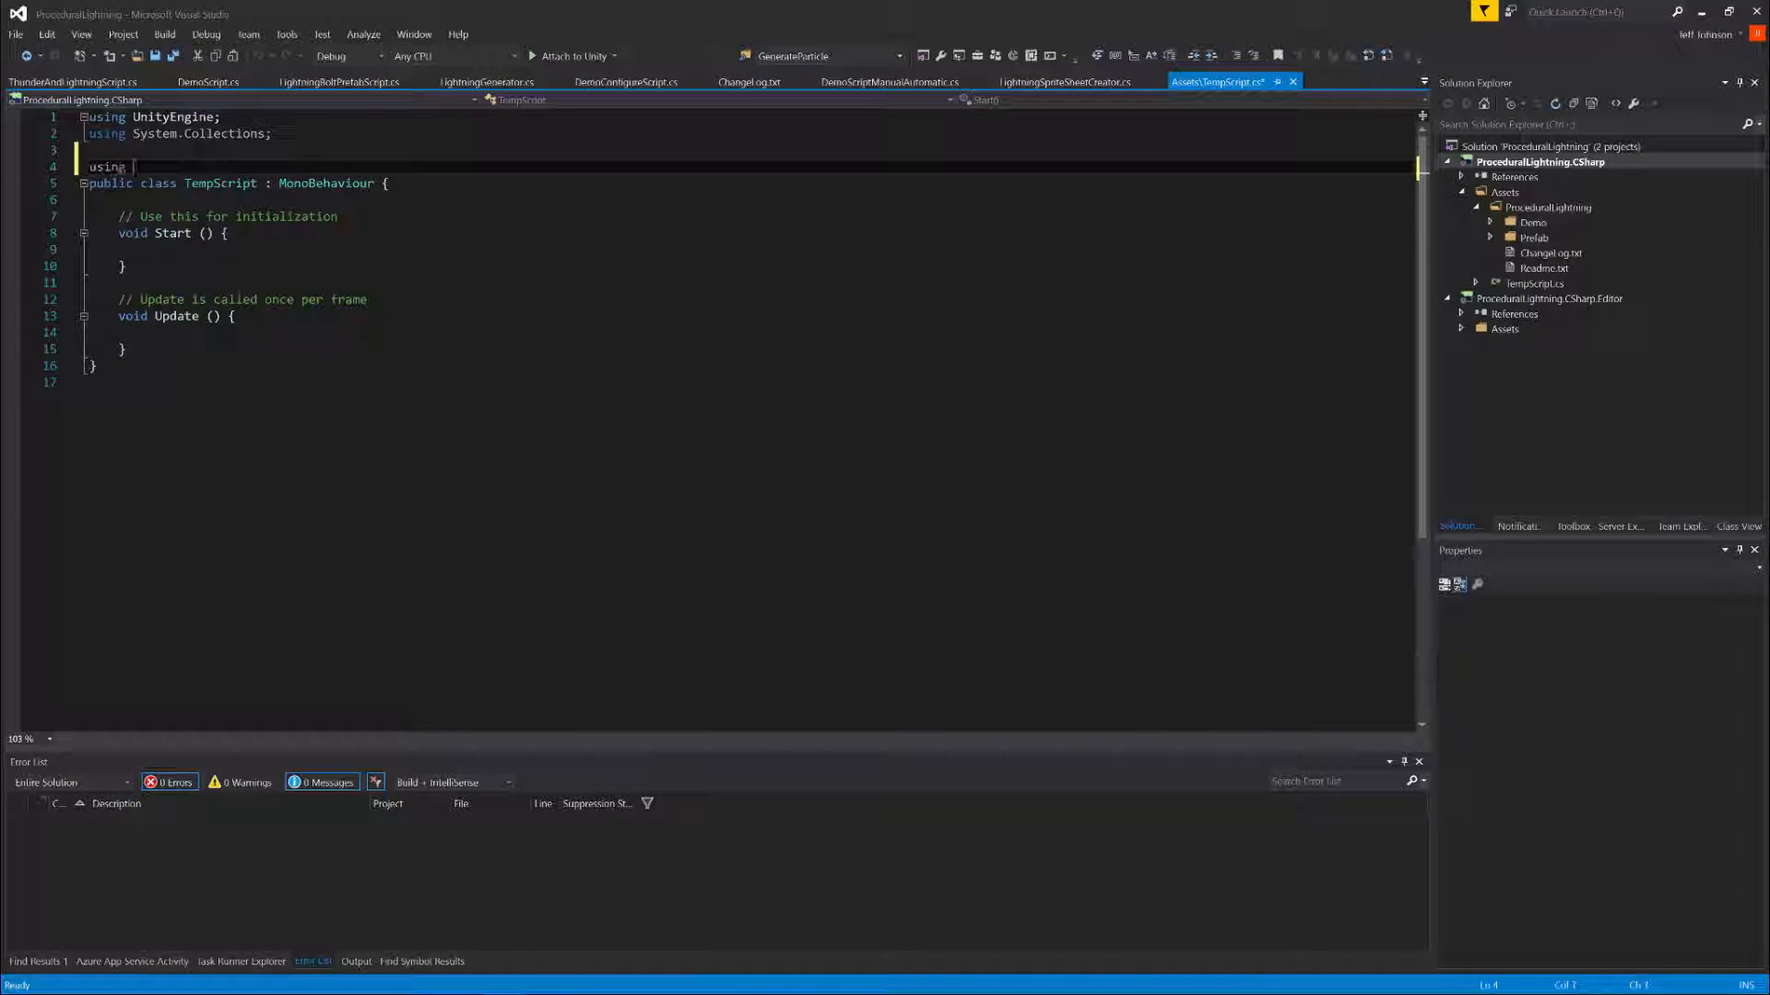
{"action": "type", "text": "DigitalRuby.T"}
{"action": "key", "text": "Tab"}
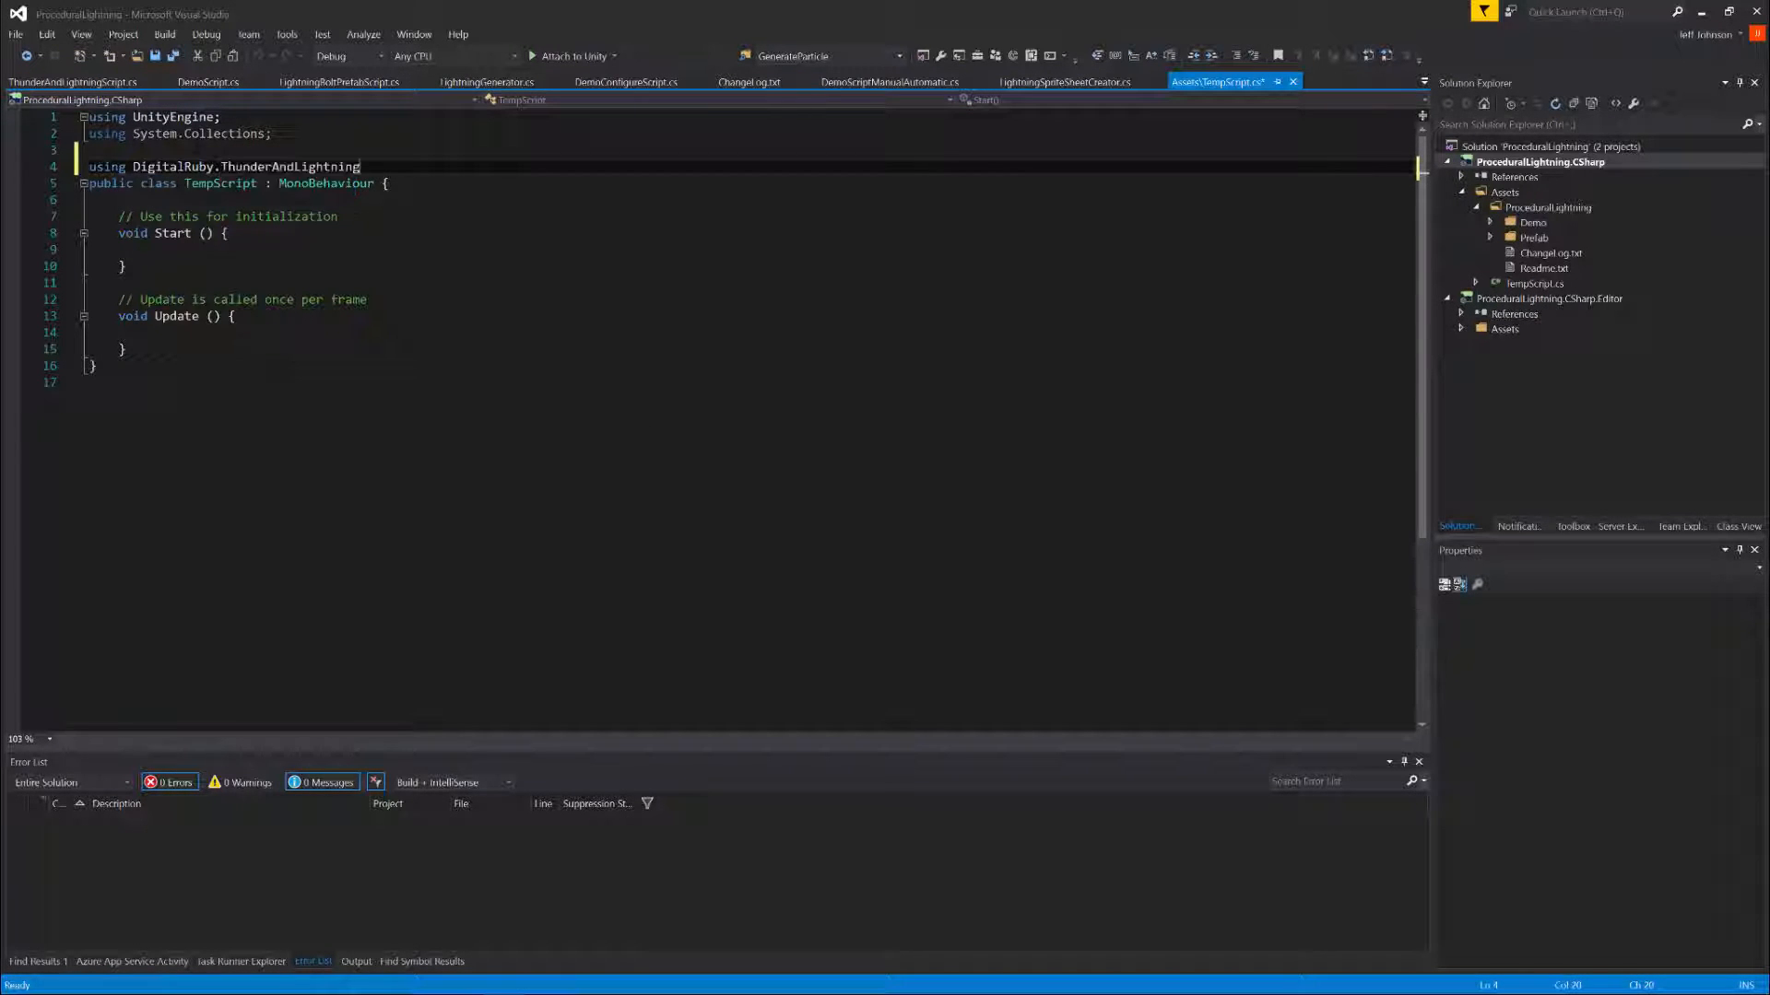
{"action": "type", "text": ";"}
{"action": "key", "text": "Return"}
{"action": "key", "text": "Down"}
{"action": "key", "text": "Down"}
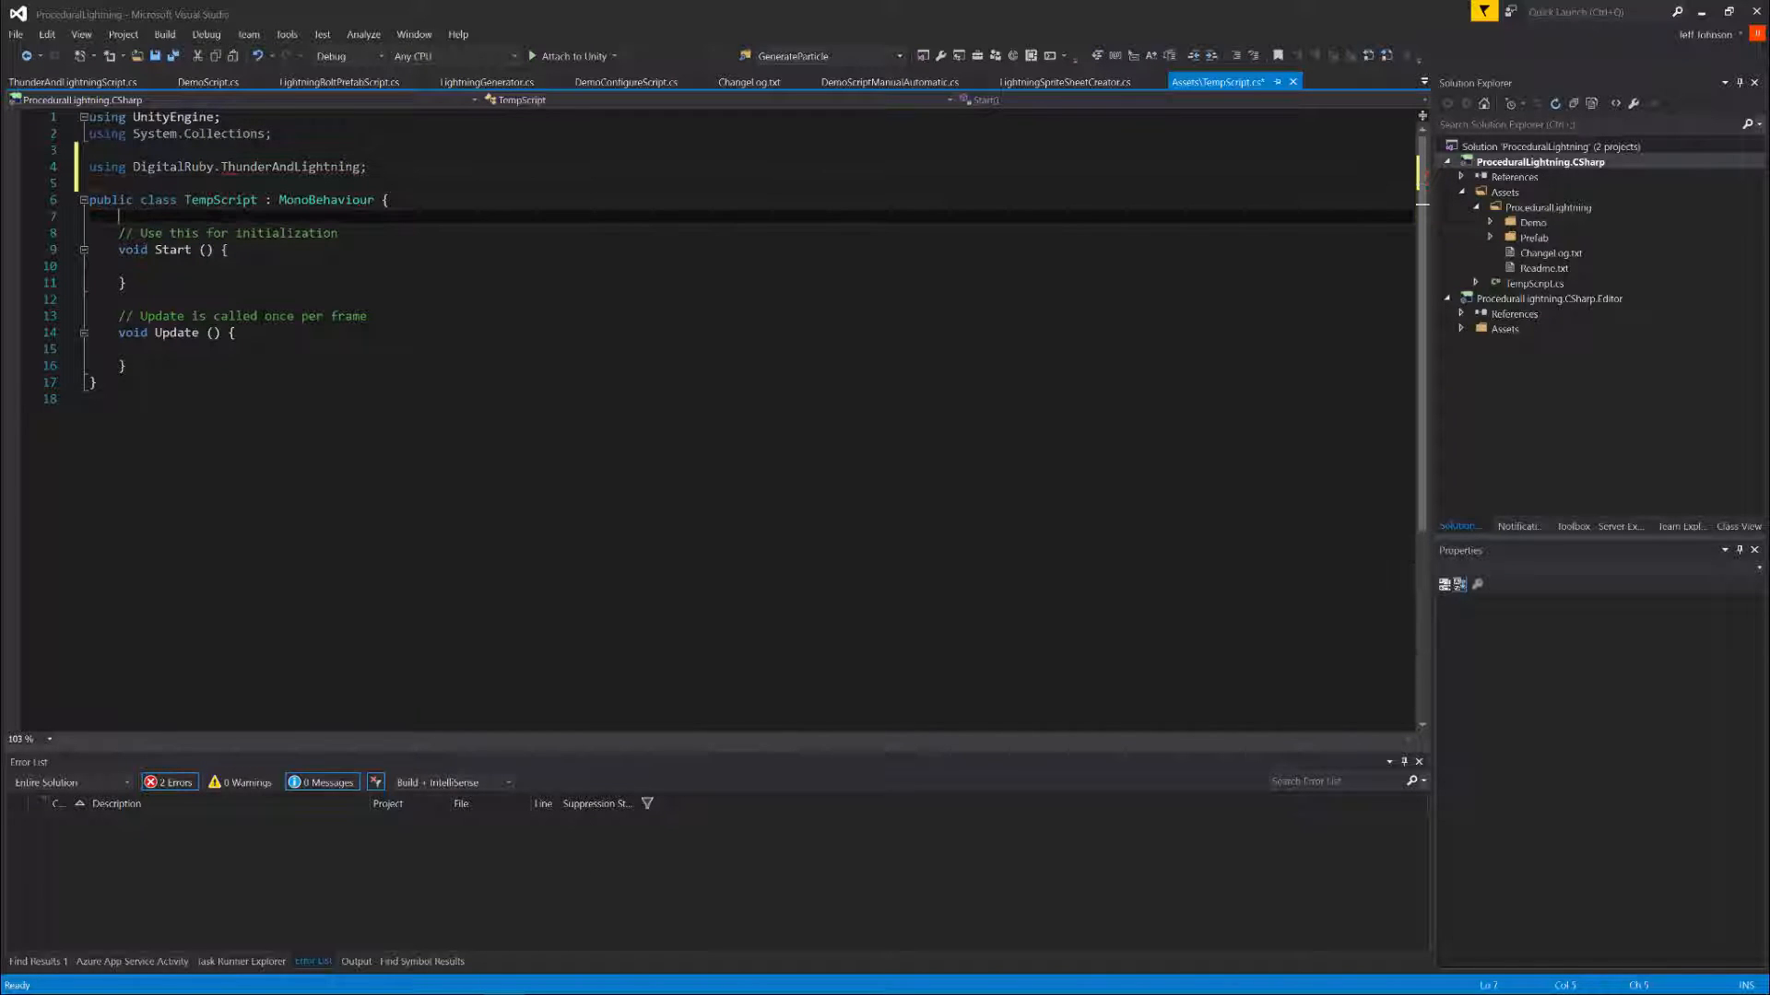
Declare a public LightningBoltPrefabScript field named LightningScript at the start of the TempScript class
{"action": "key", "text": "Return"}
{"action": "type", "text": "public LightningBoltPrefab"}
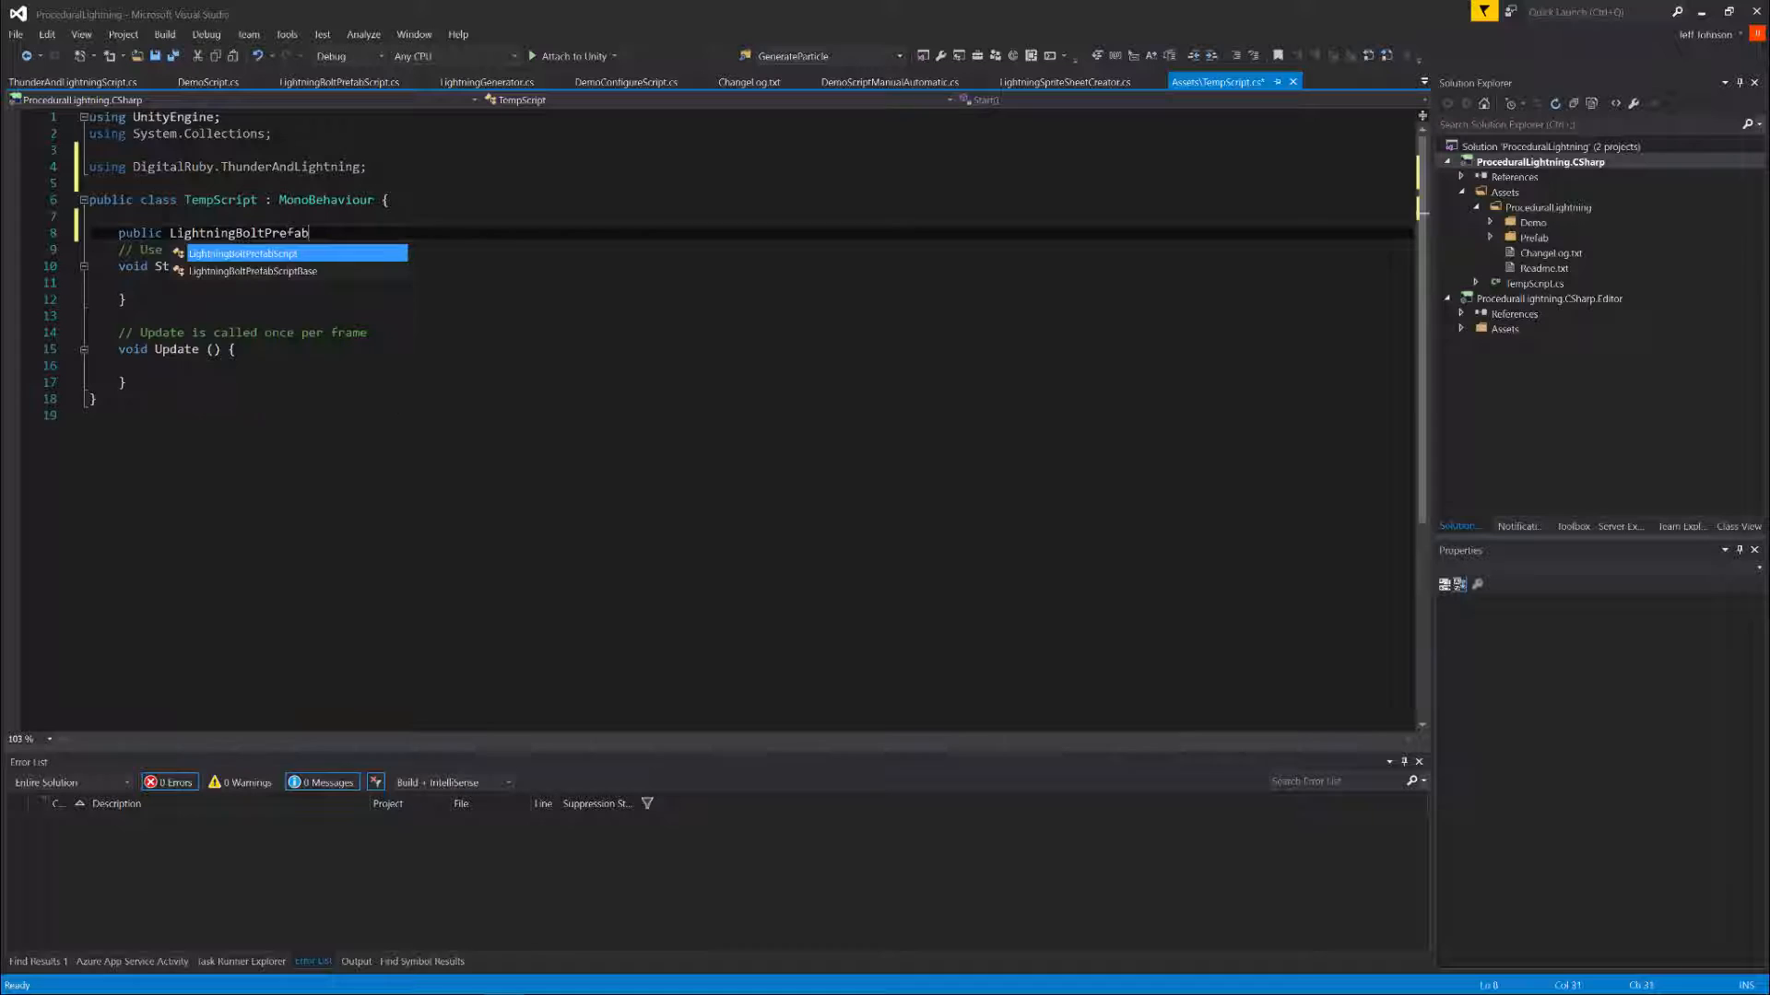
{"action": "key", "text": "Tab"}
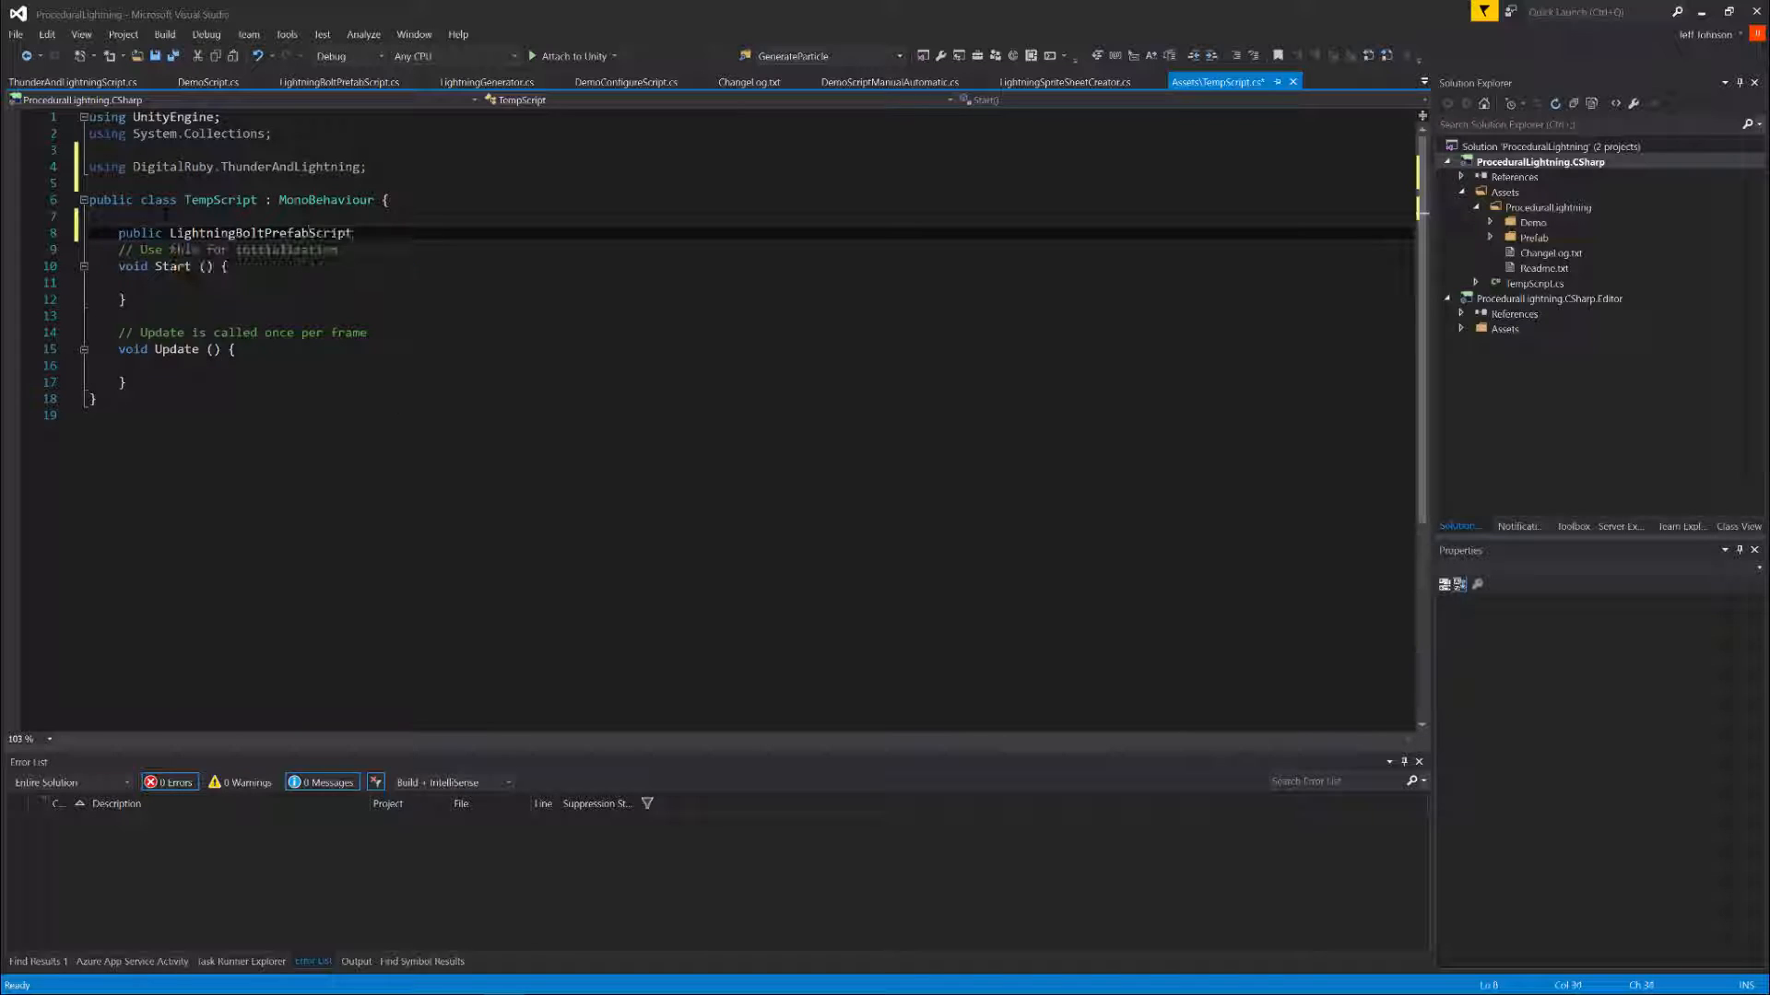
{"action": "type", "text": "LightningScript;"}
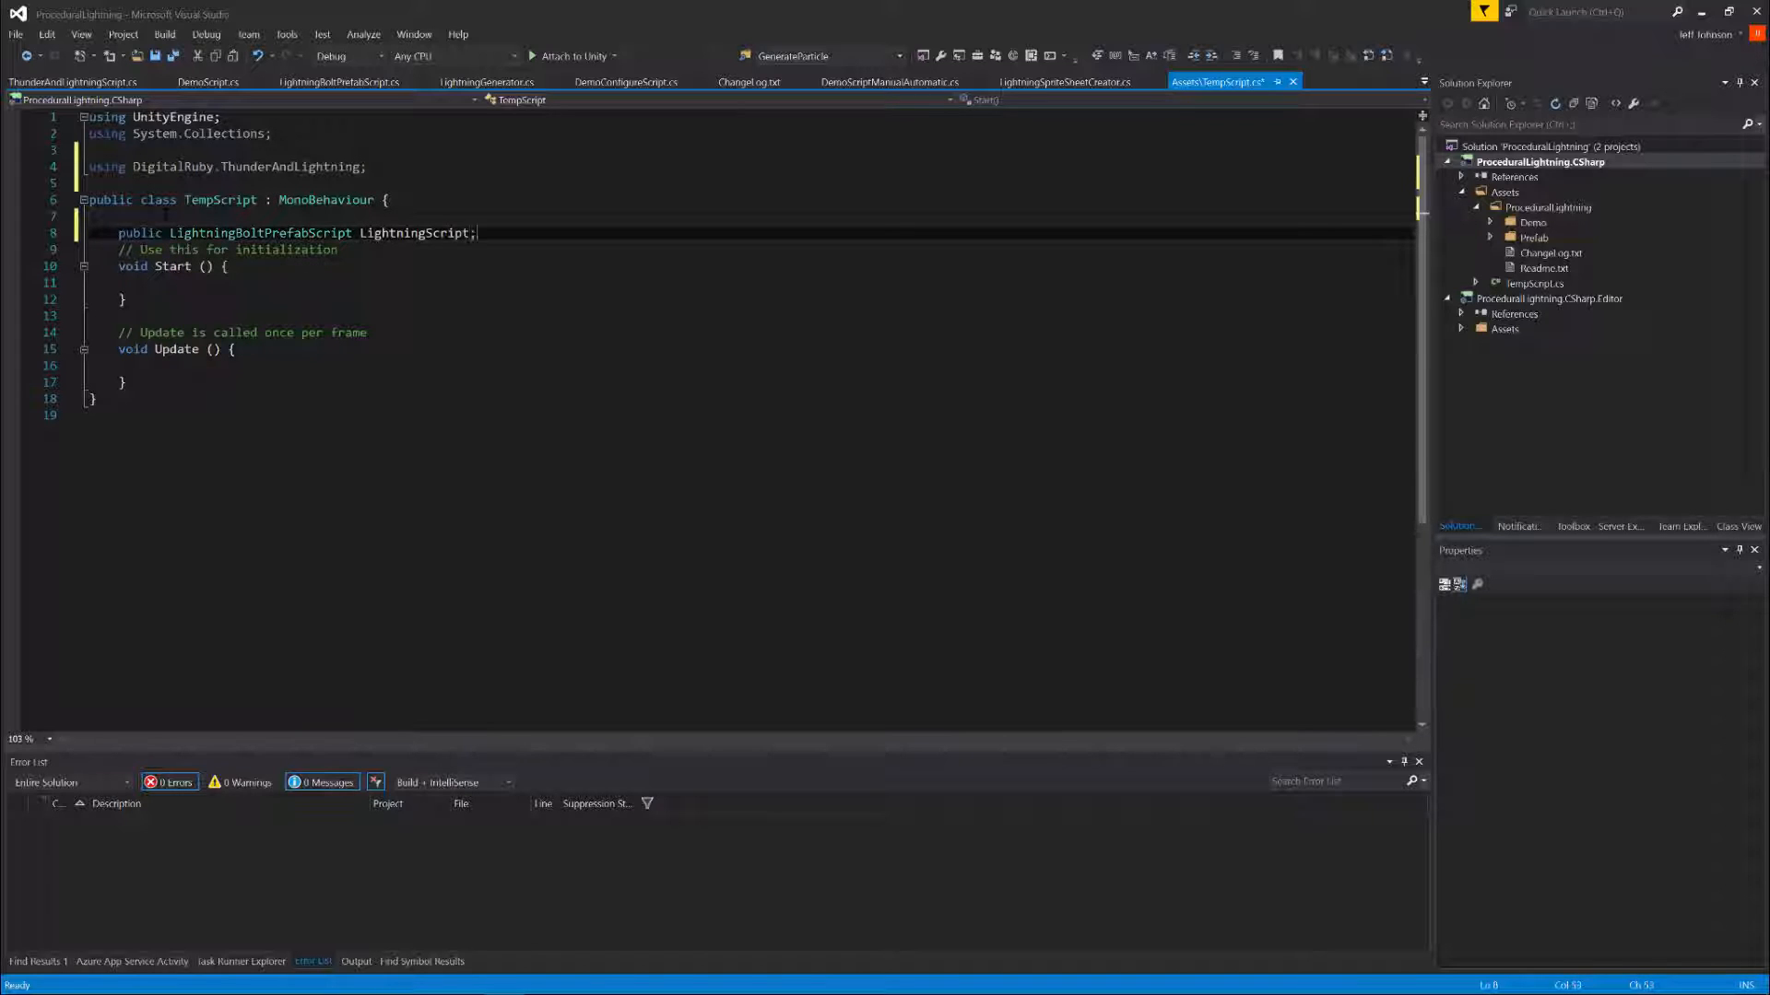
{"action": "key", "text": "Return"}
Check Main Camera's Temp Script component in Unity, and return to Visual Studio to save and rebuild the solution
{"action": "left_click", "coordinate": [543, 984]}
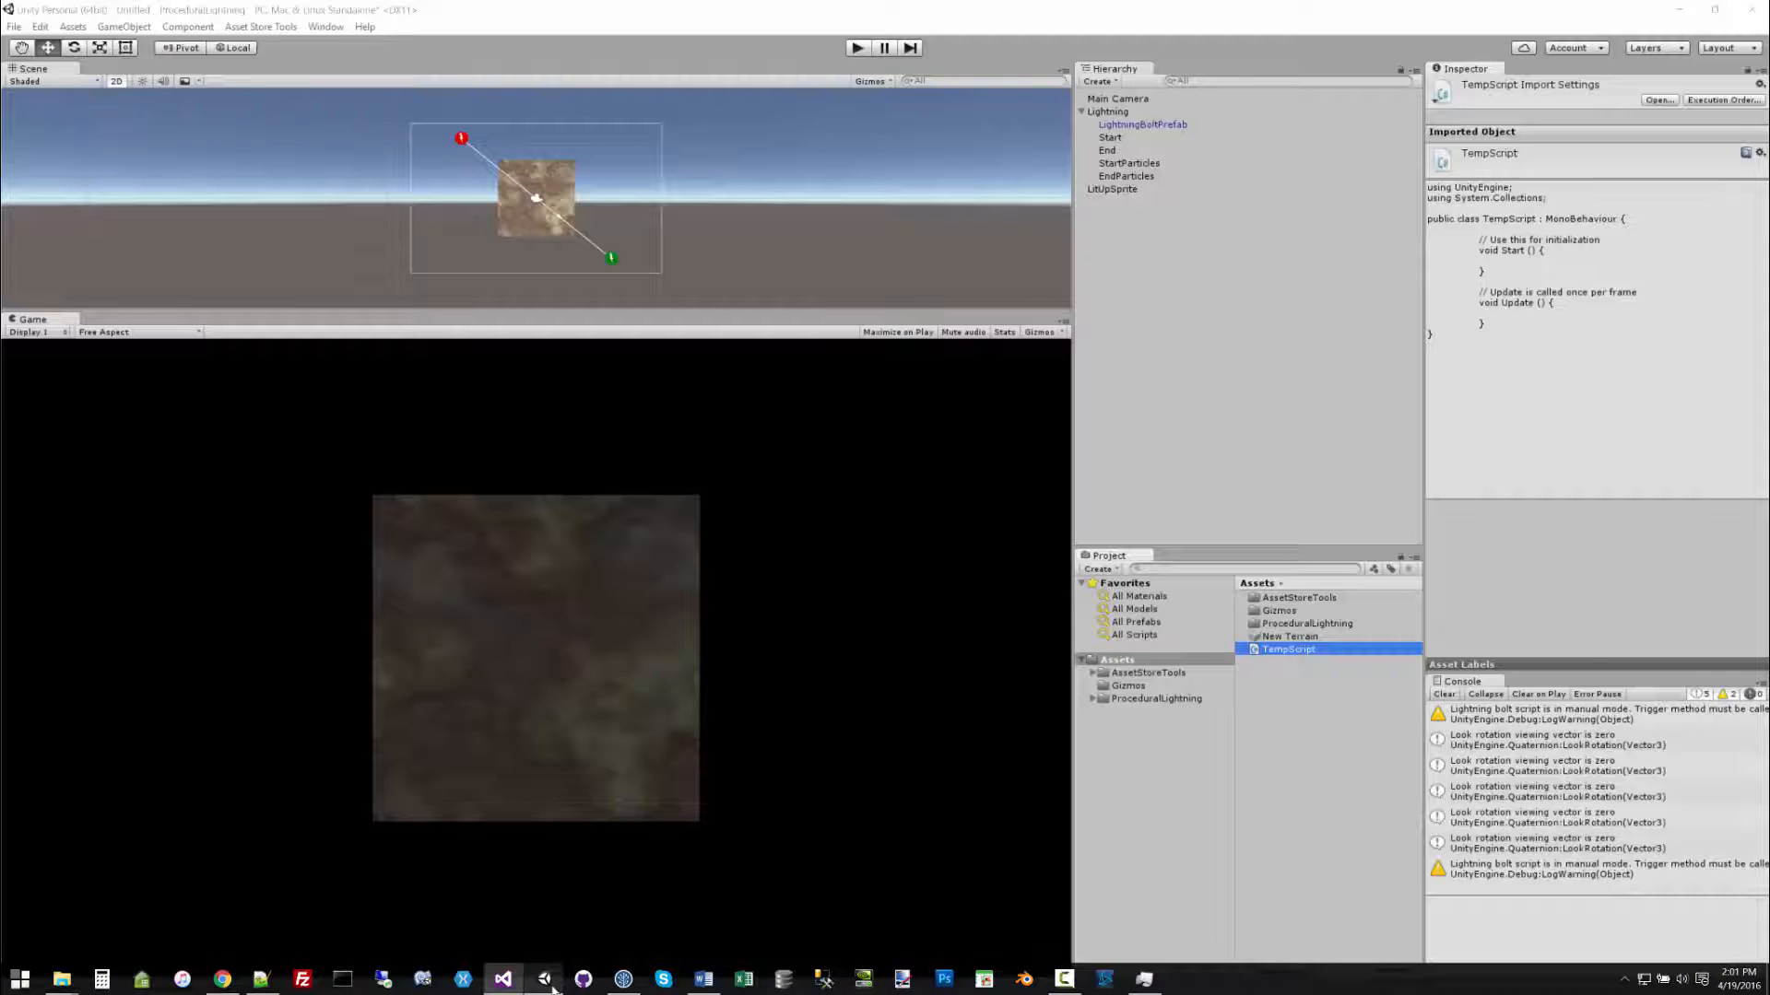
{"action": "left_click", "coordinate": [1115, 99]}
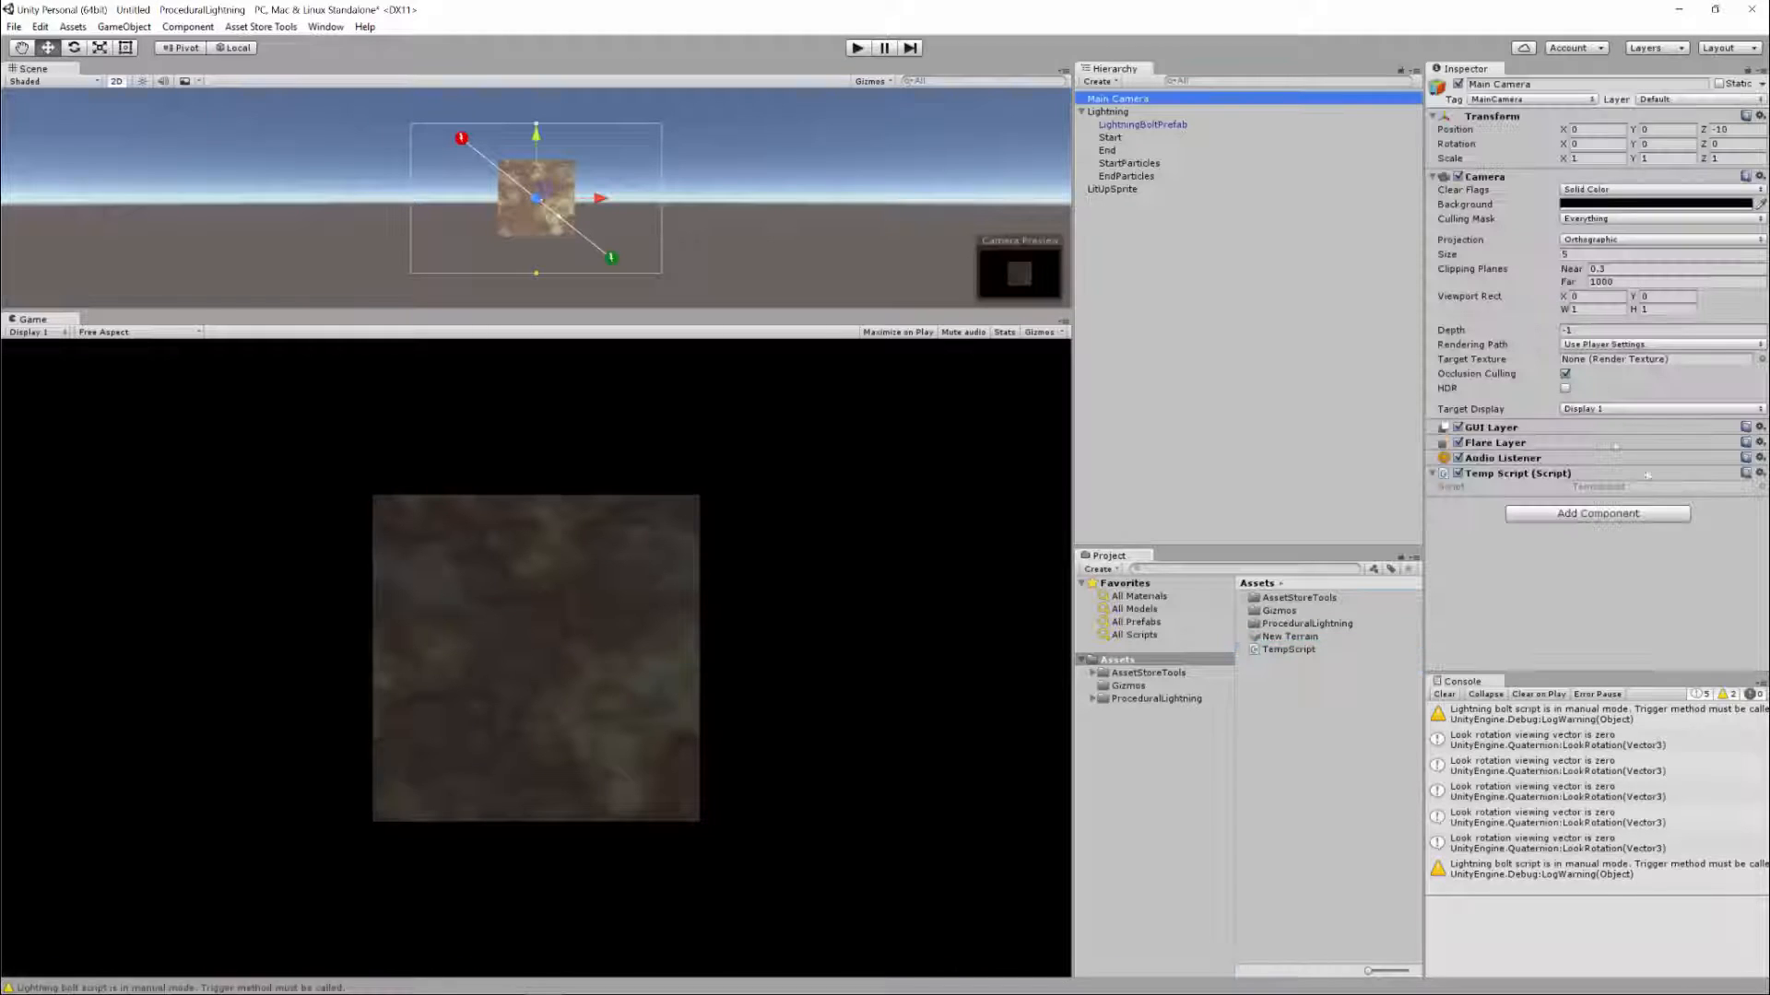
{"action": "left_click", "coordinate": [1595, 473]}
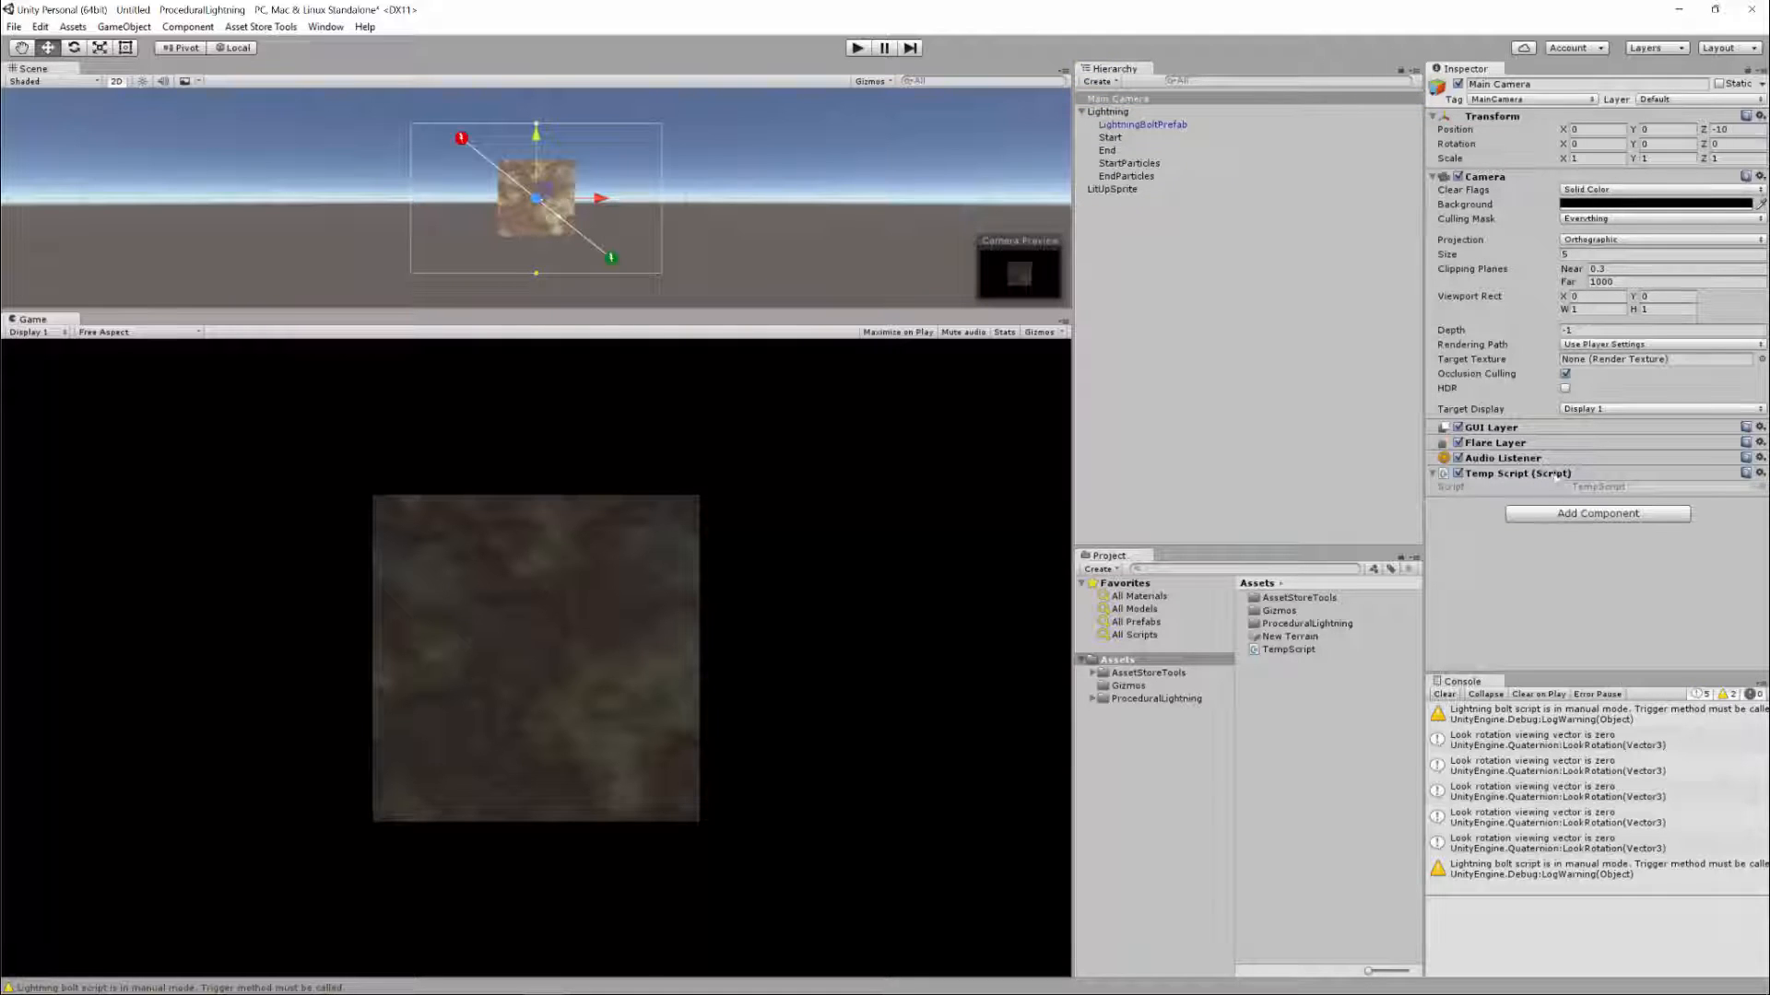
{"action": "left_click", "coordinate": [501, 979]}
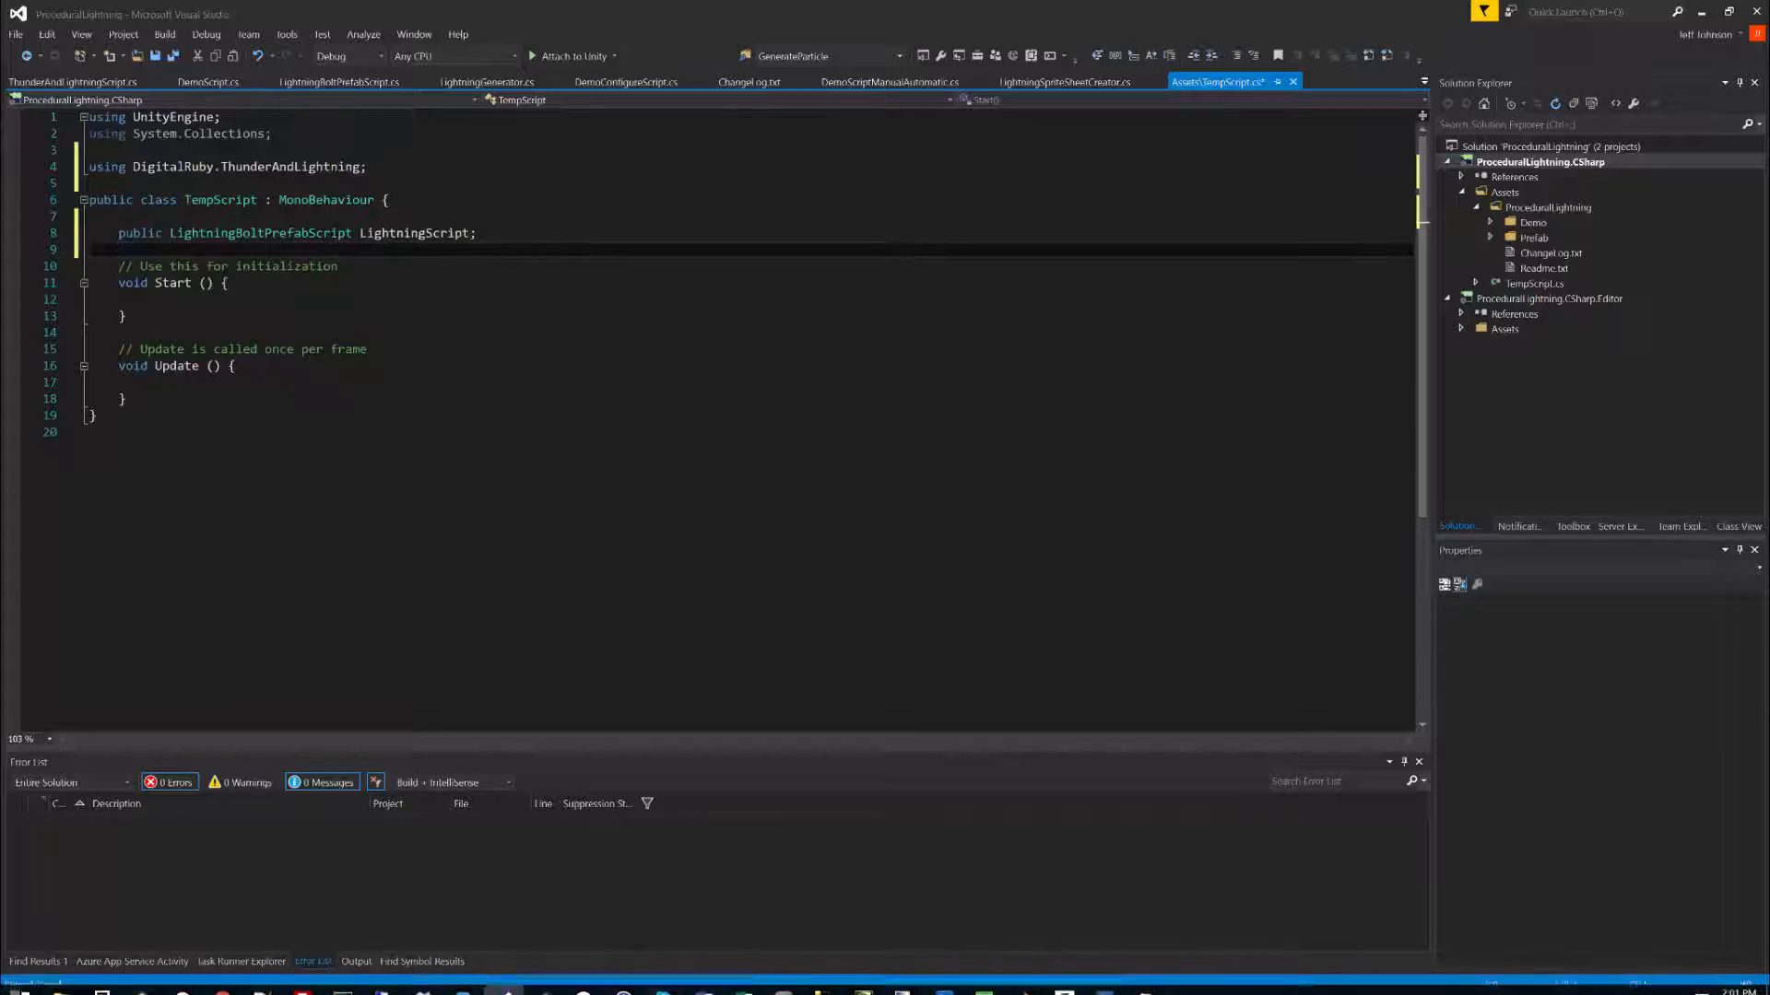
{"action": "key", "text": "Up"}
{"action": "key", "text": "Up"}
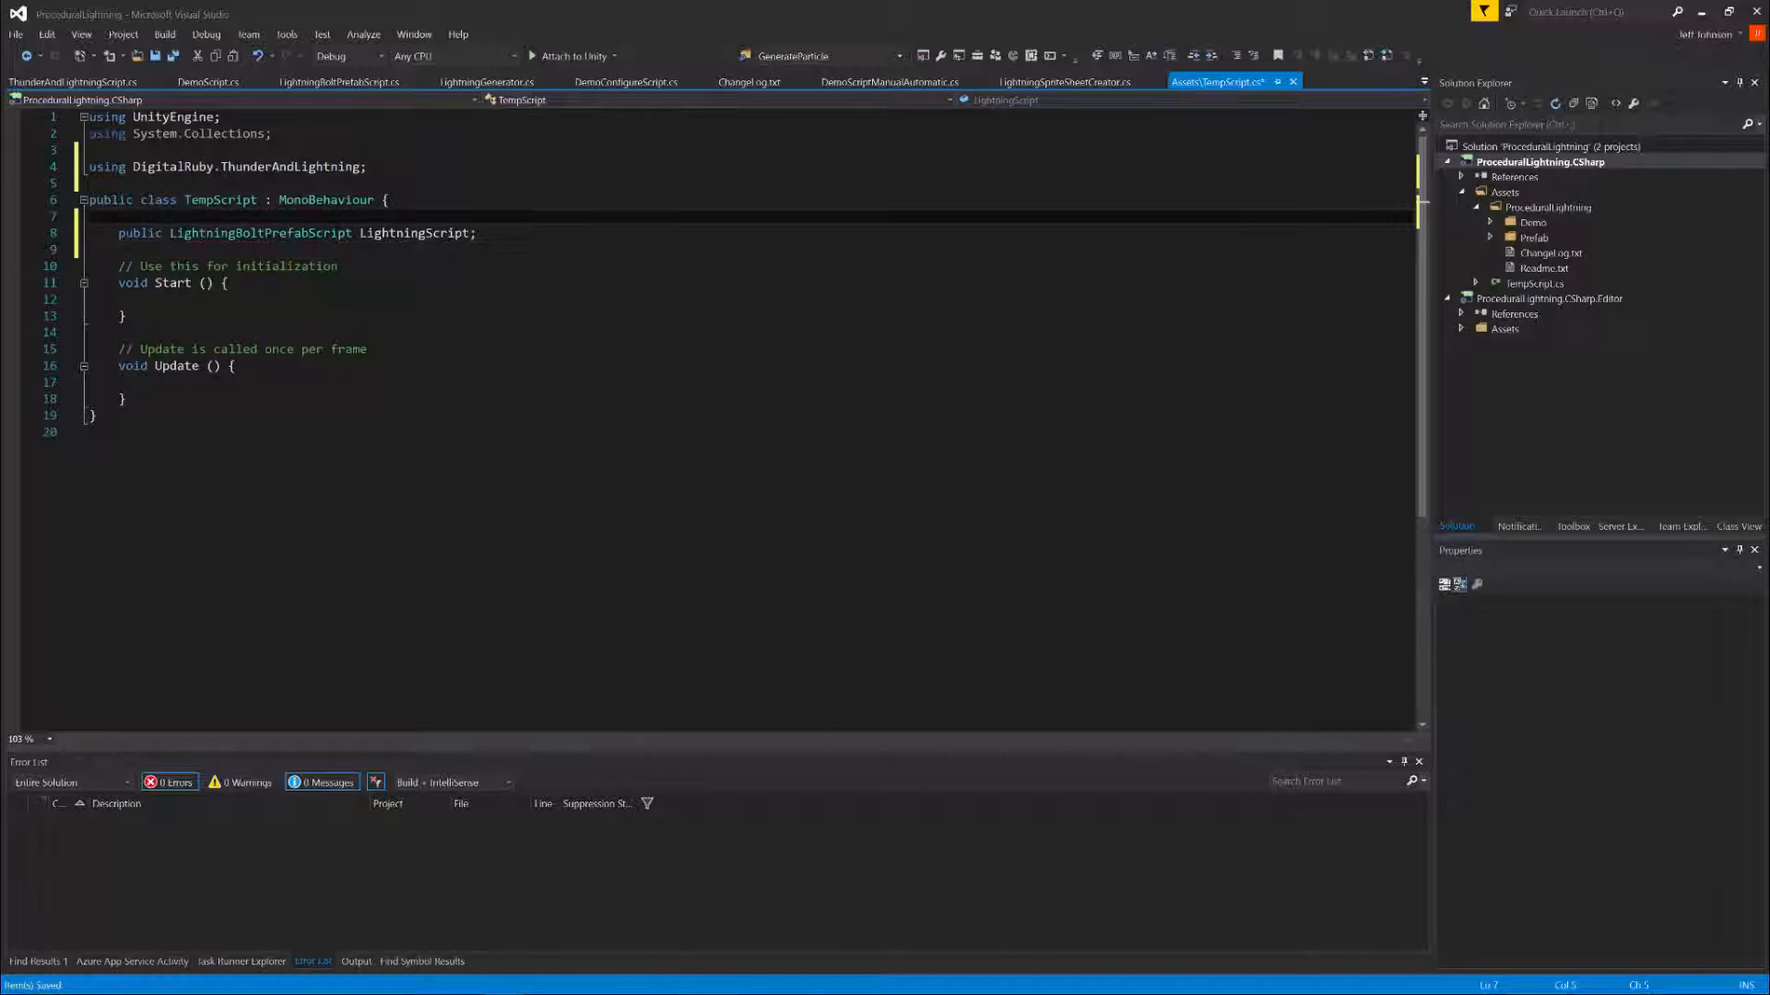
{"action": "left_click", "coordinate": [164, 34]}
{"action": "left_click", "coordinate": [181, 73]}
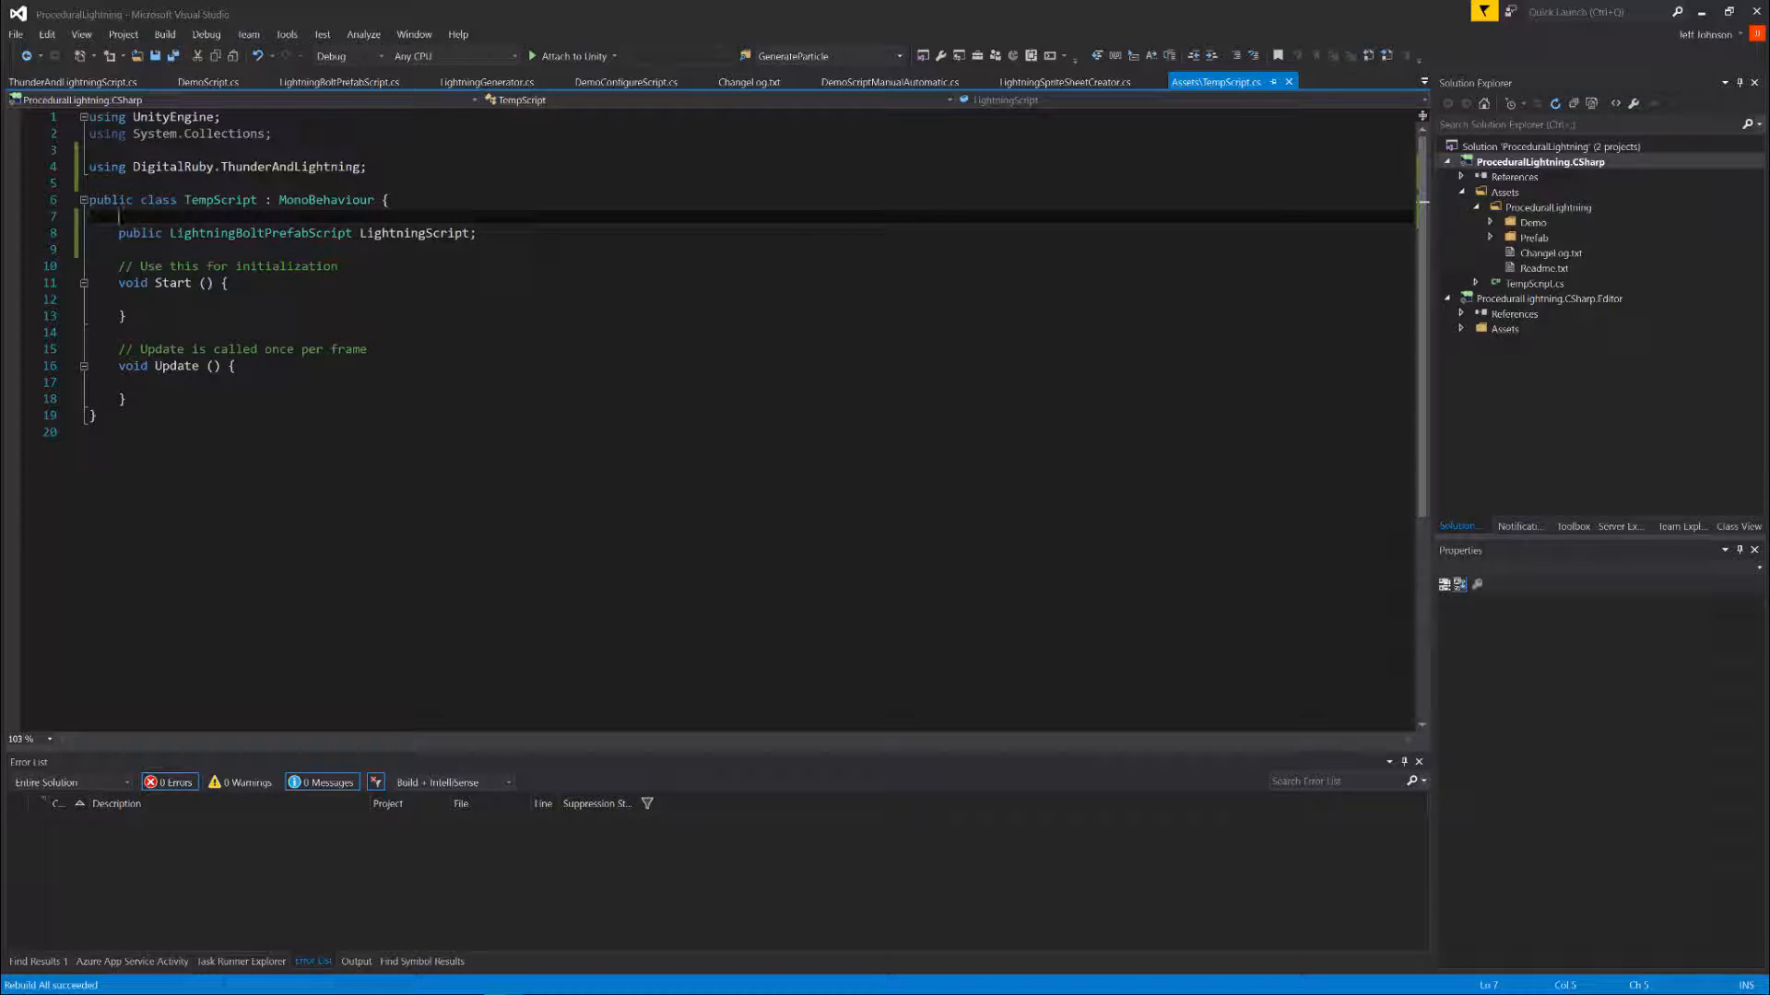
Switch to Unity and assign LightningBoltPrefab to the Lightning Script field of Main Camera's Temp Script component
{"action": "left_click", "coordinate": [545, 978]}
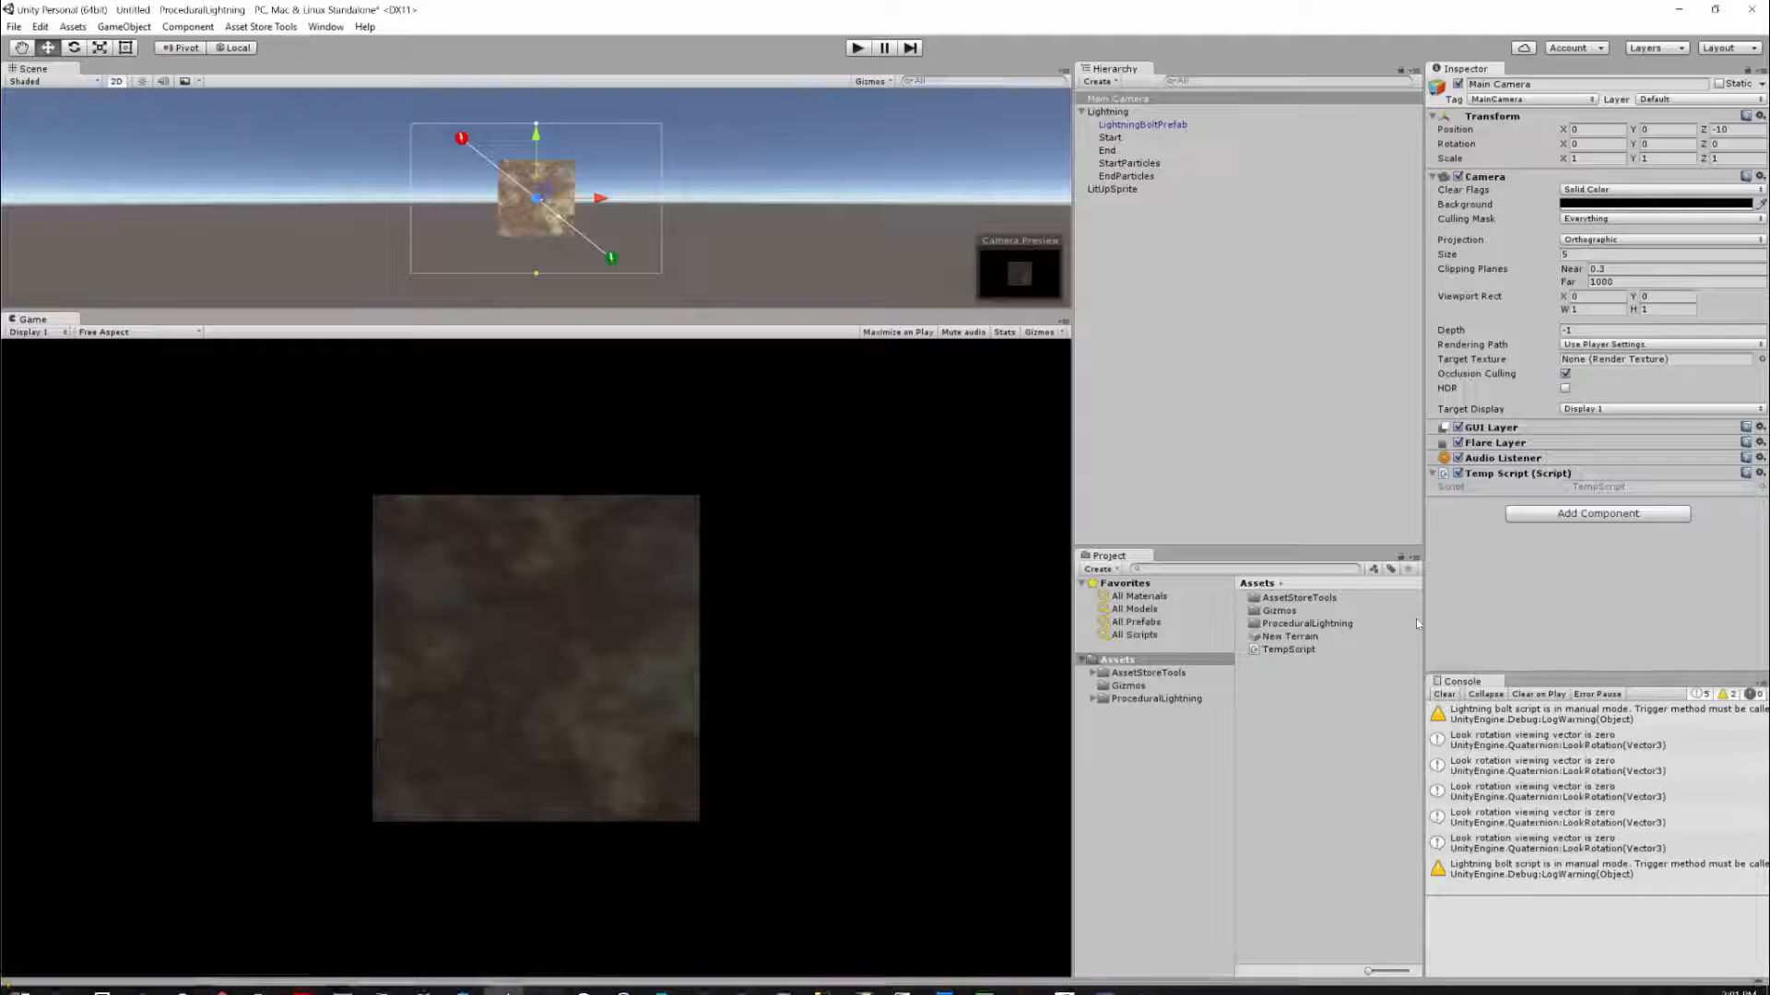
{"action": "left_click", "coordinate": [1433, 473]}
{"action": "left_click", "coordinate": [1433, 473]}
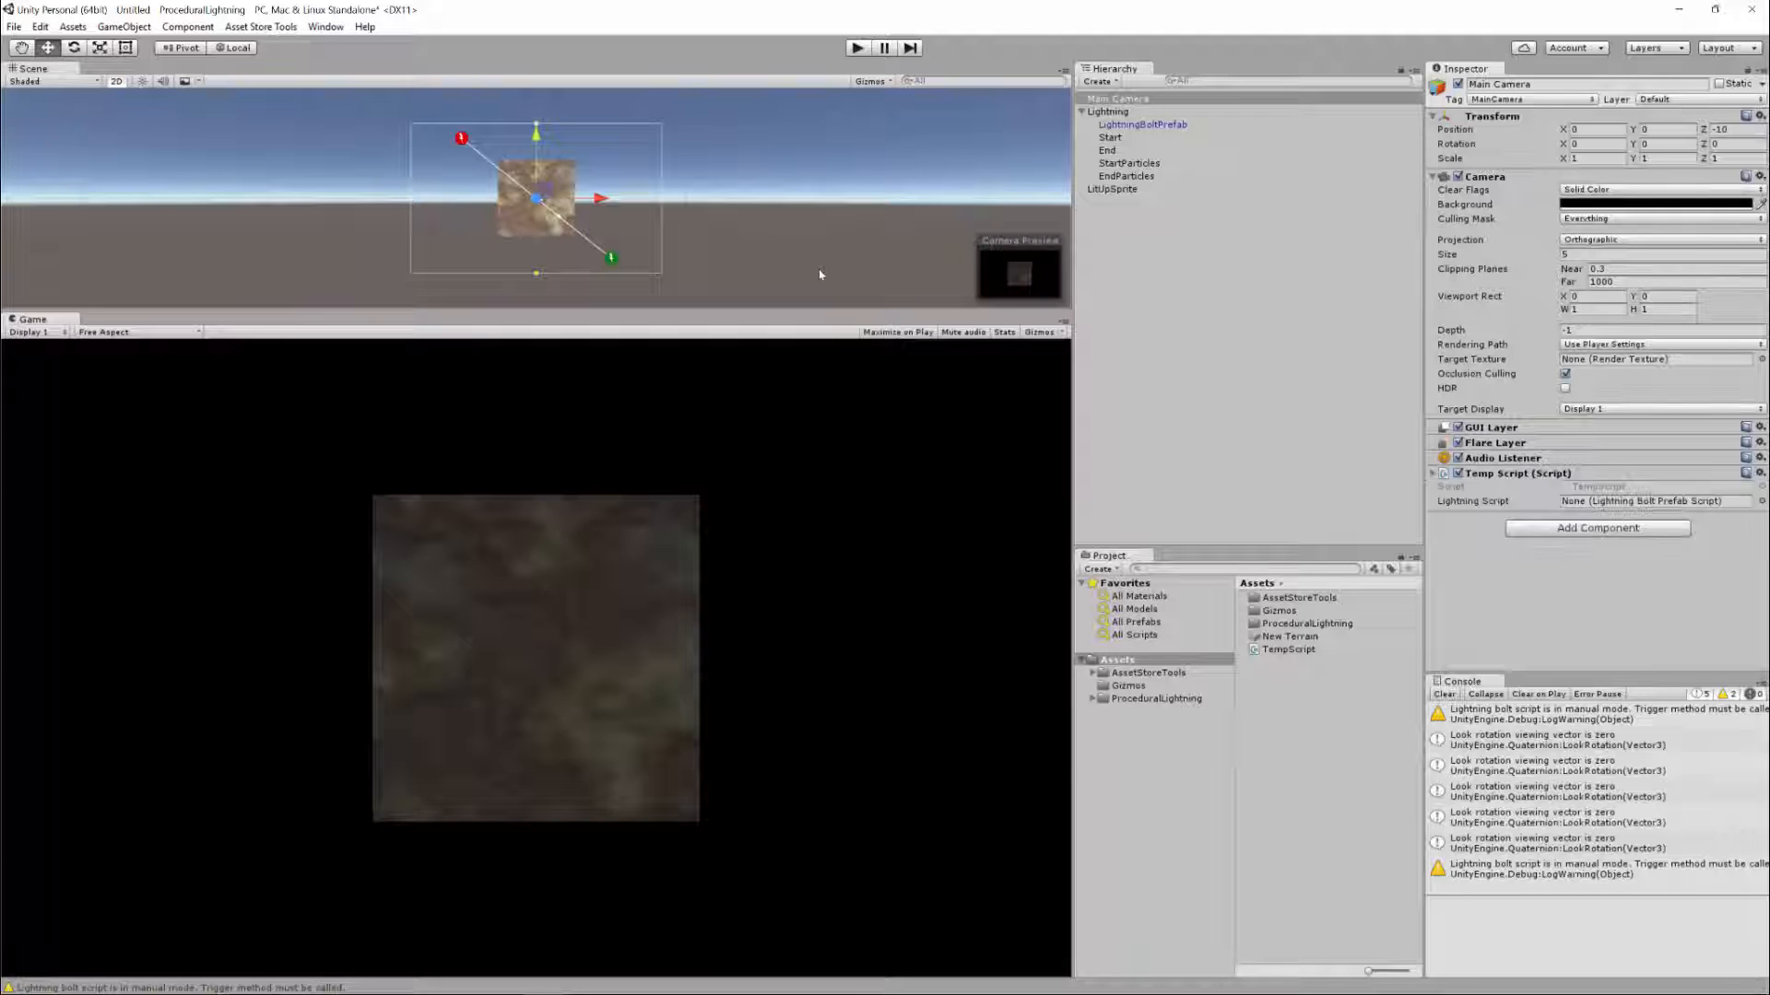
{"action": "left_click_drag", "start_coordinate": [1141, 126], "coordinate": [1650, 500]}
Switch to Visual Studio and add an if block checking Input.GetKey(KeyCode.Space) inside TempScript's Update method
{"action": "left_click", "coordinate": [502, 979]}
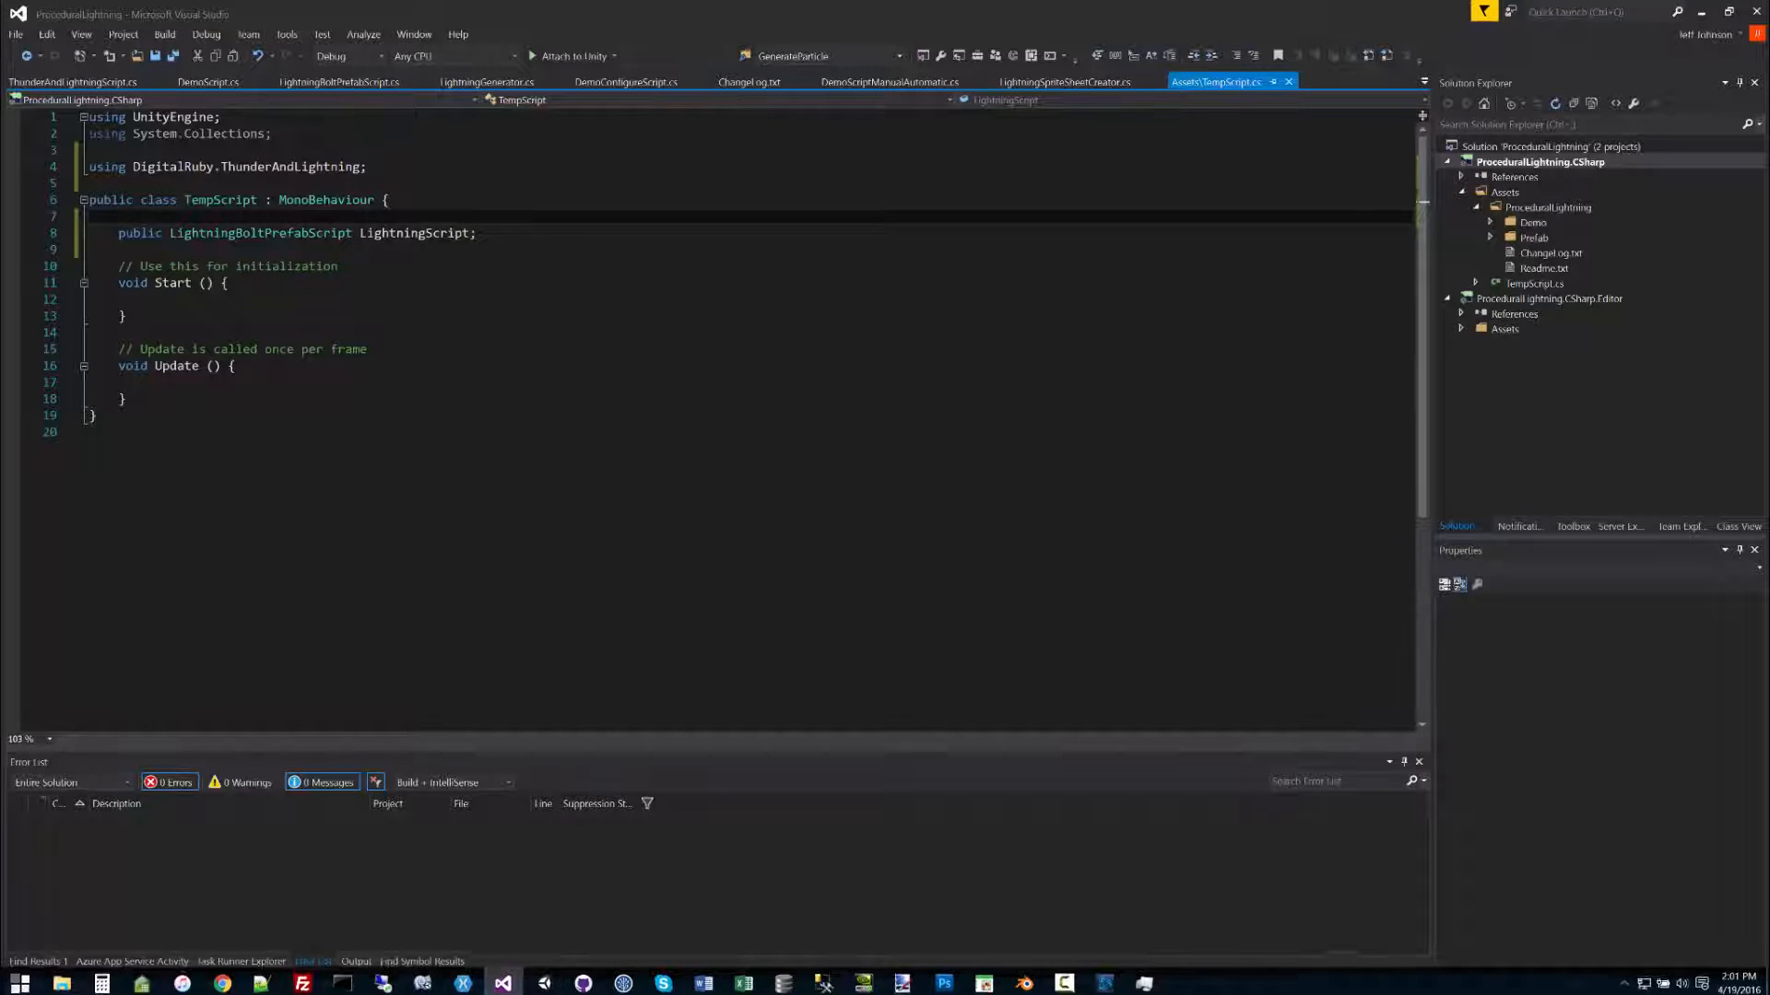
{"action": "left_click", "coordinate": [122, 382]}
{"action": "type", "text": "if (Input.GetKe"}
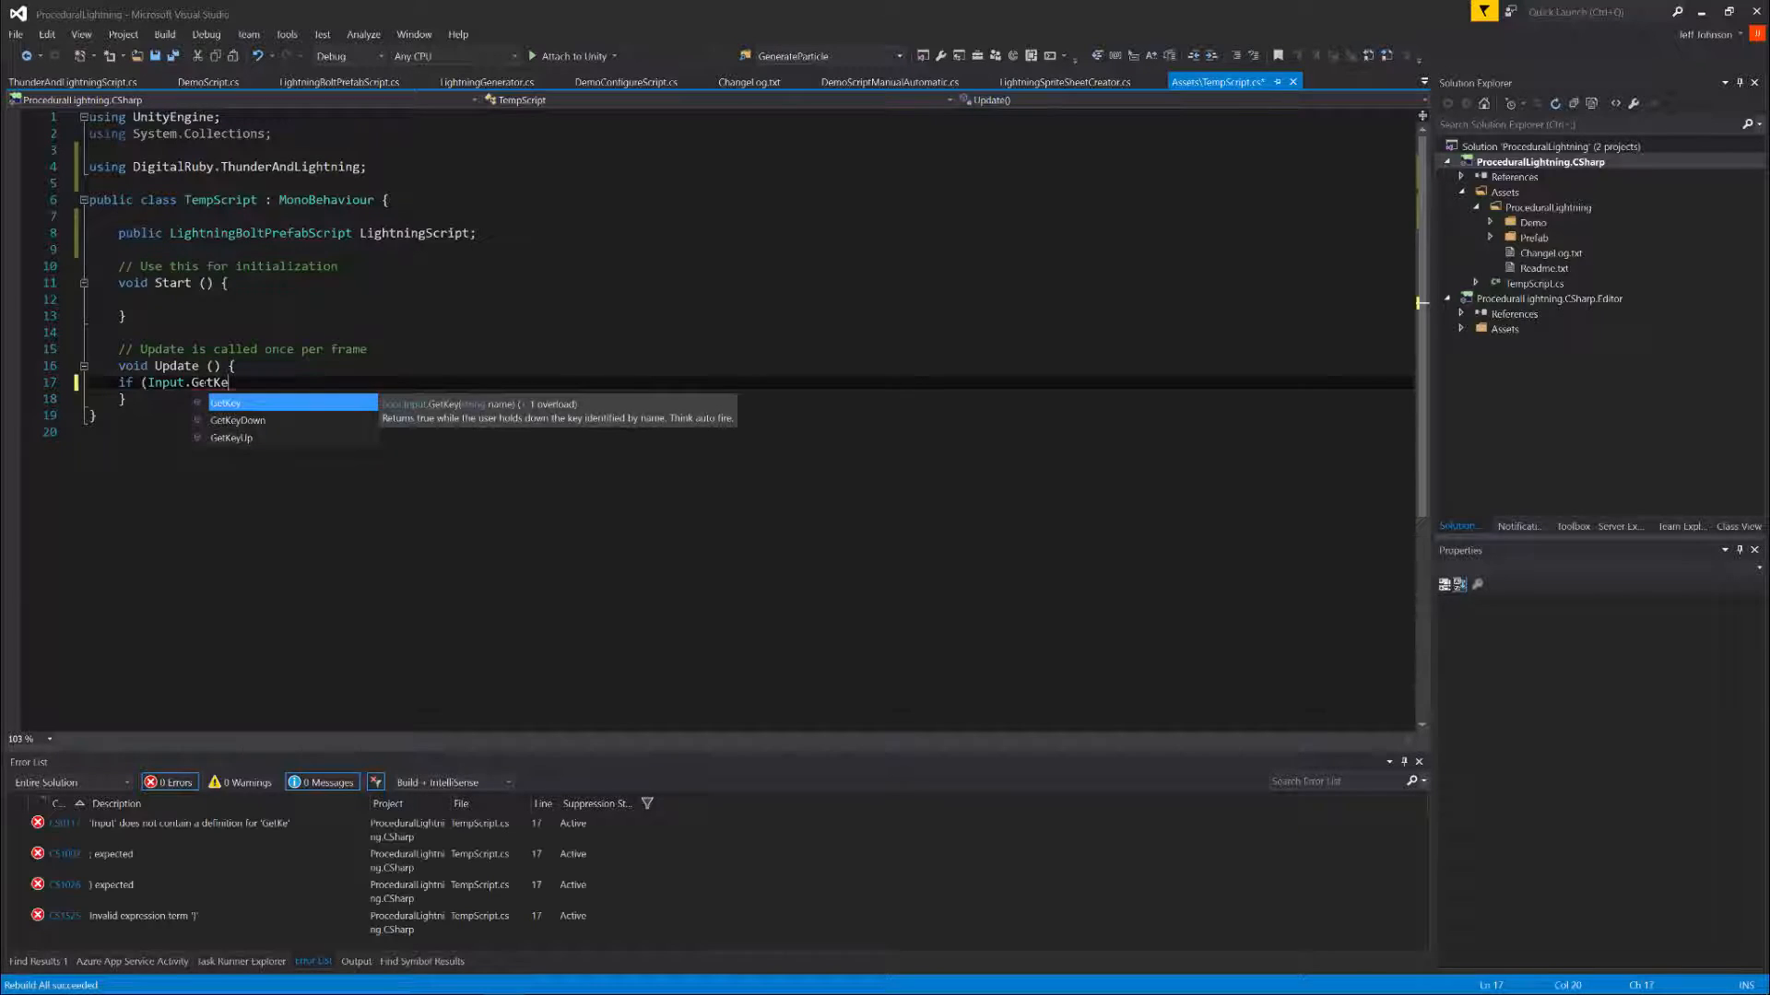
{"action": "type", "text": "y("}
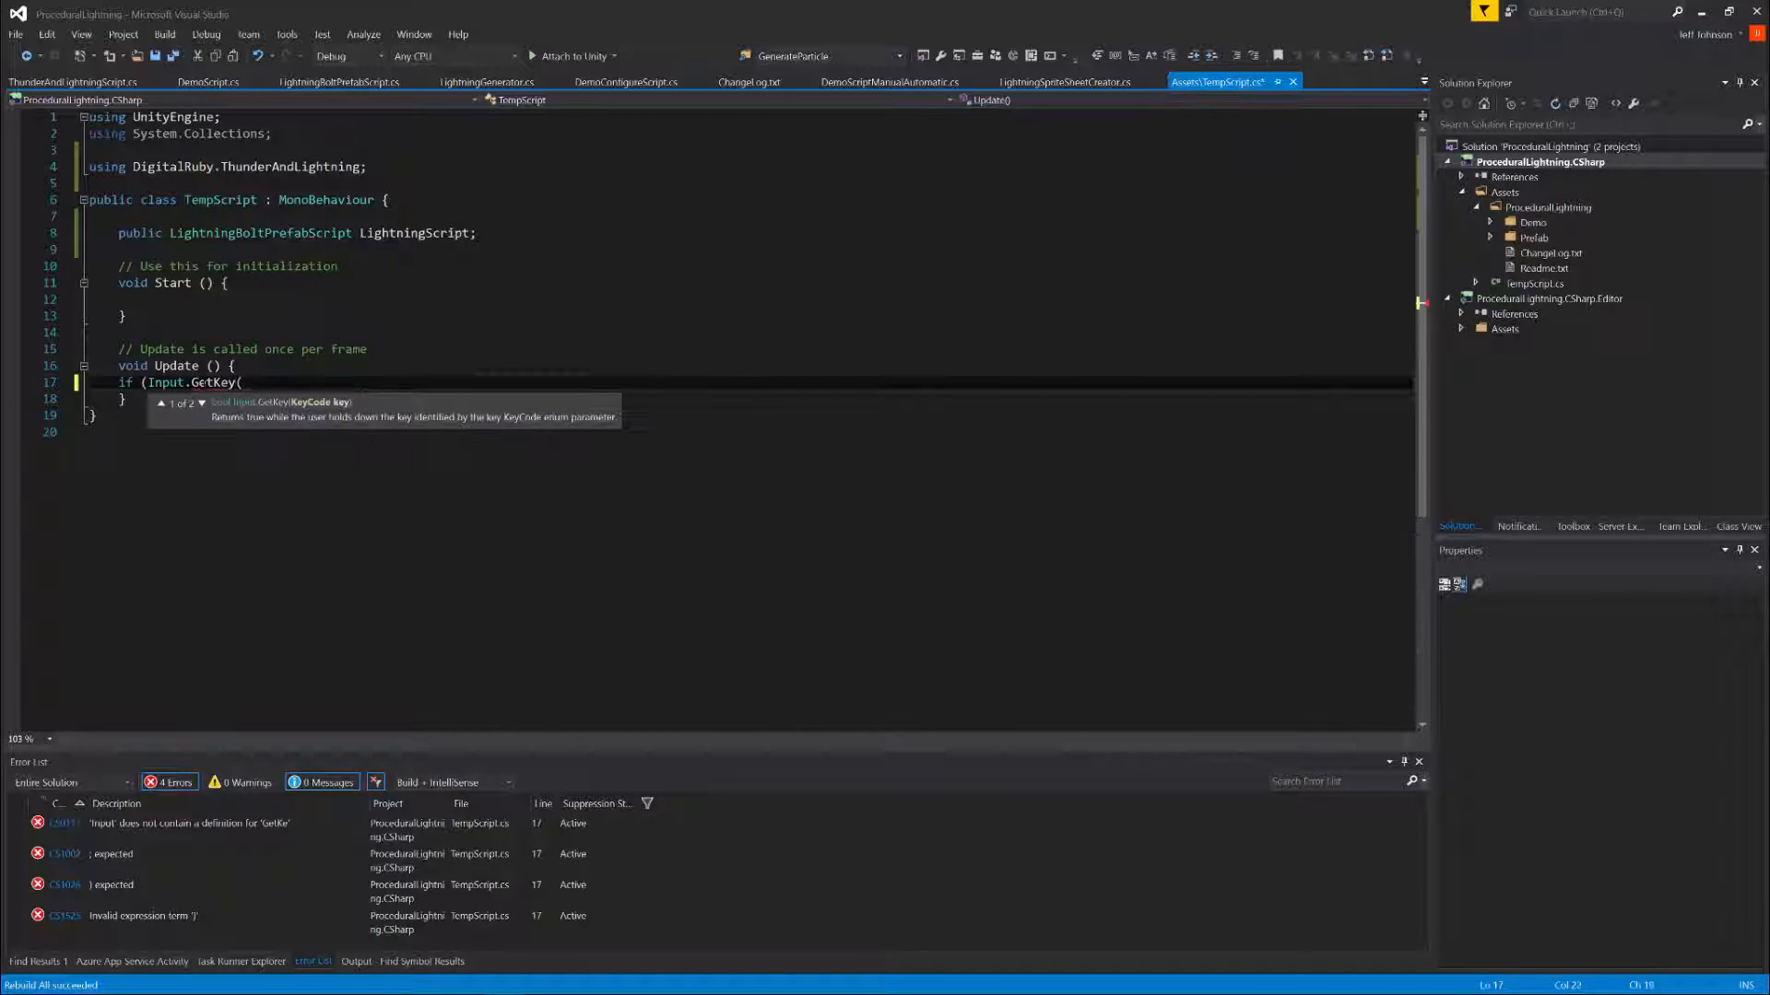
{"action": "type", "text": "KeyCode.Space)"}
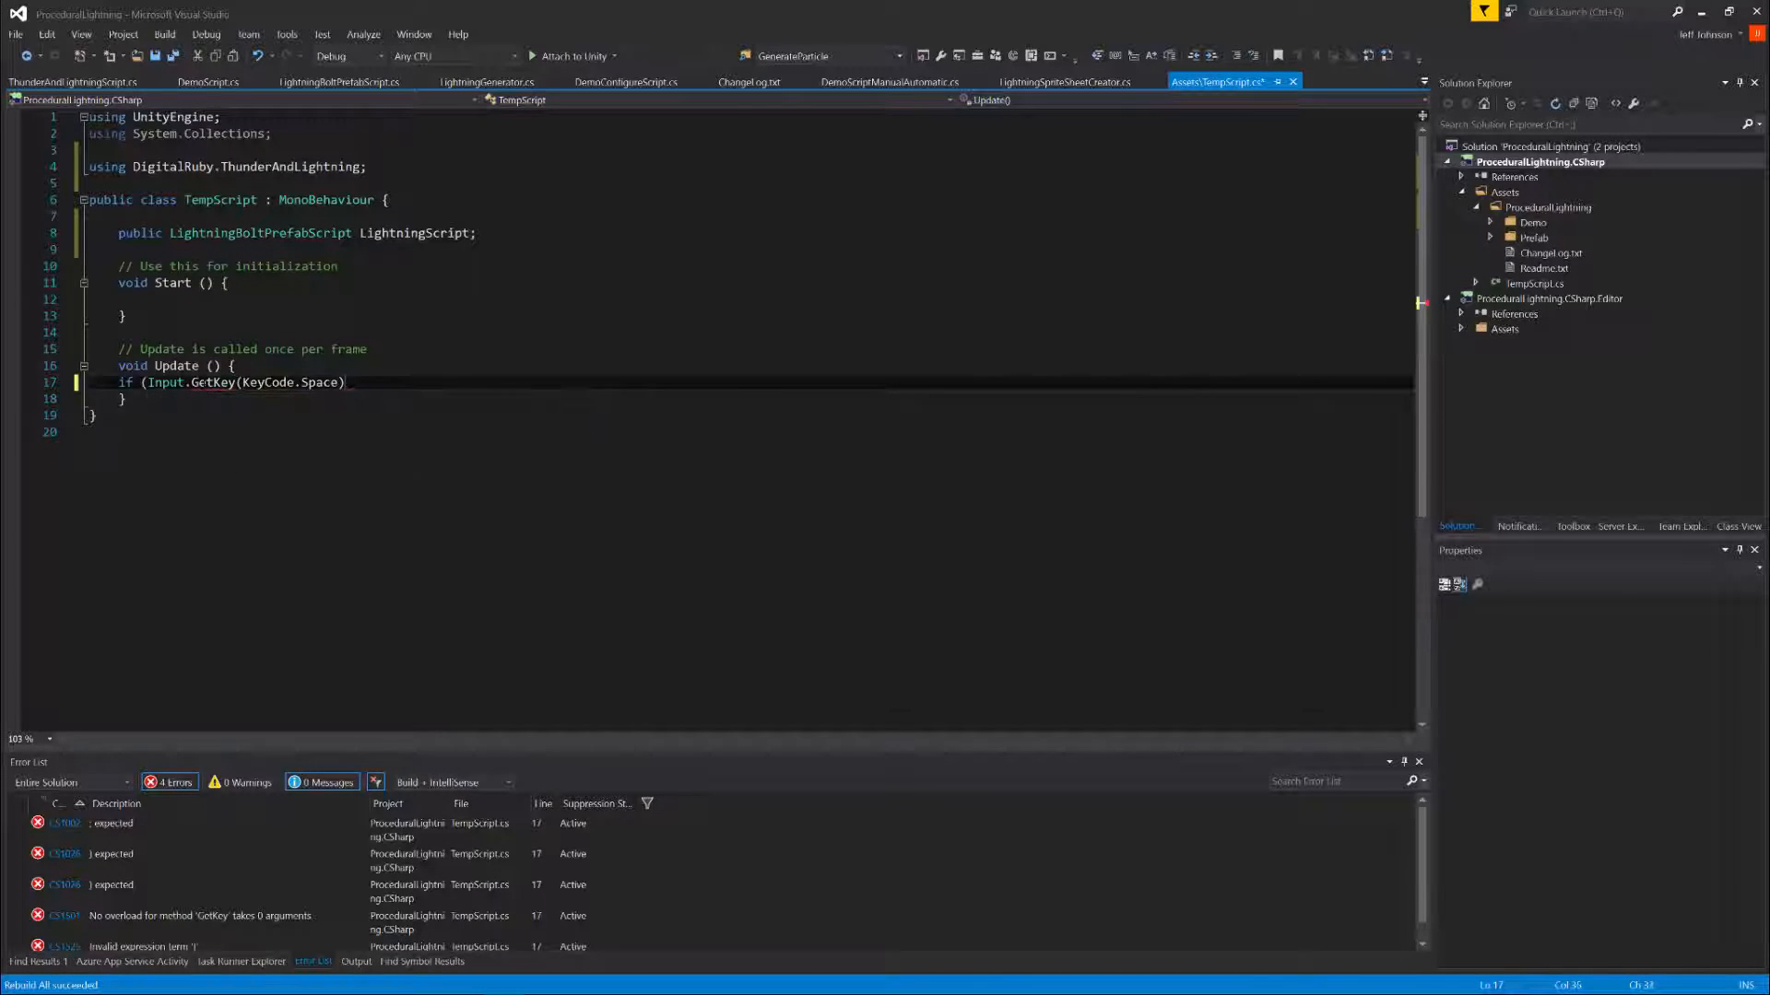
{"action": "key", "text": "Return"}
{"action": "type", "text": "{"}
{"action": "key", "text": "Return"}
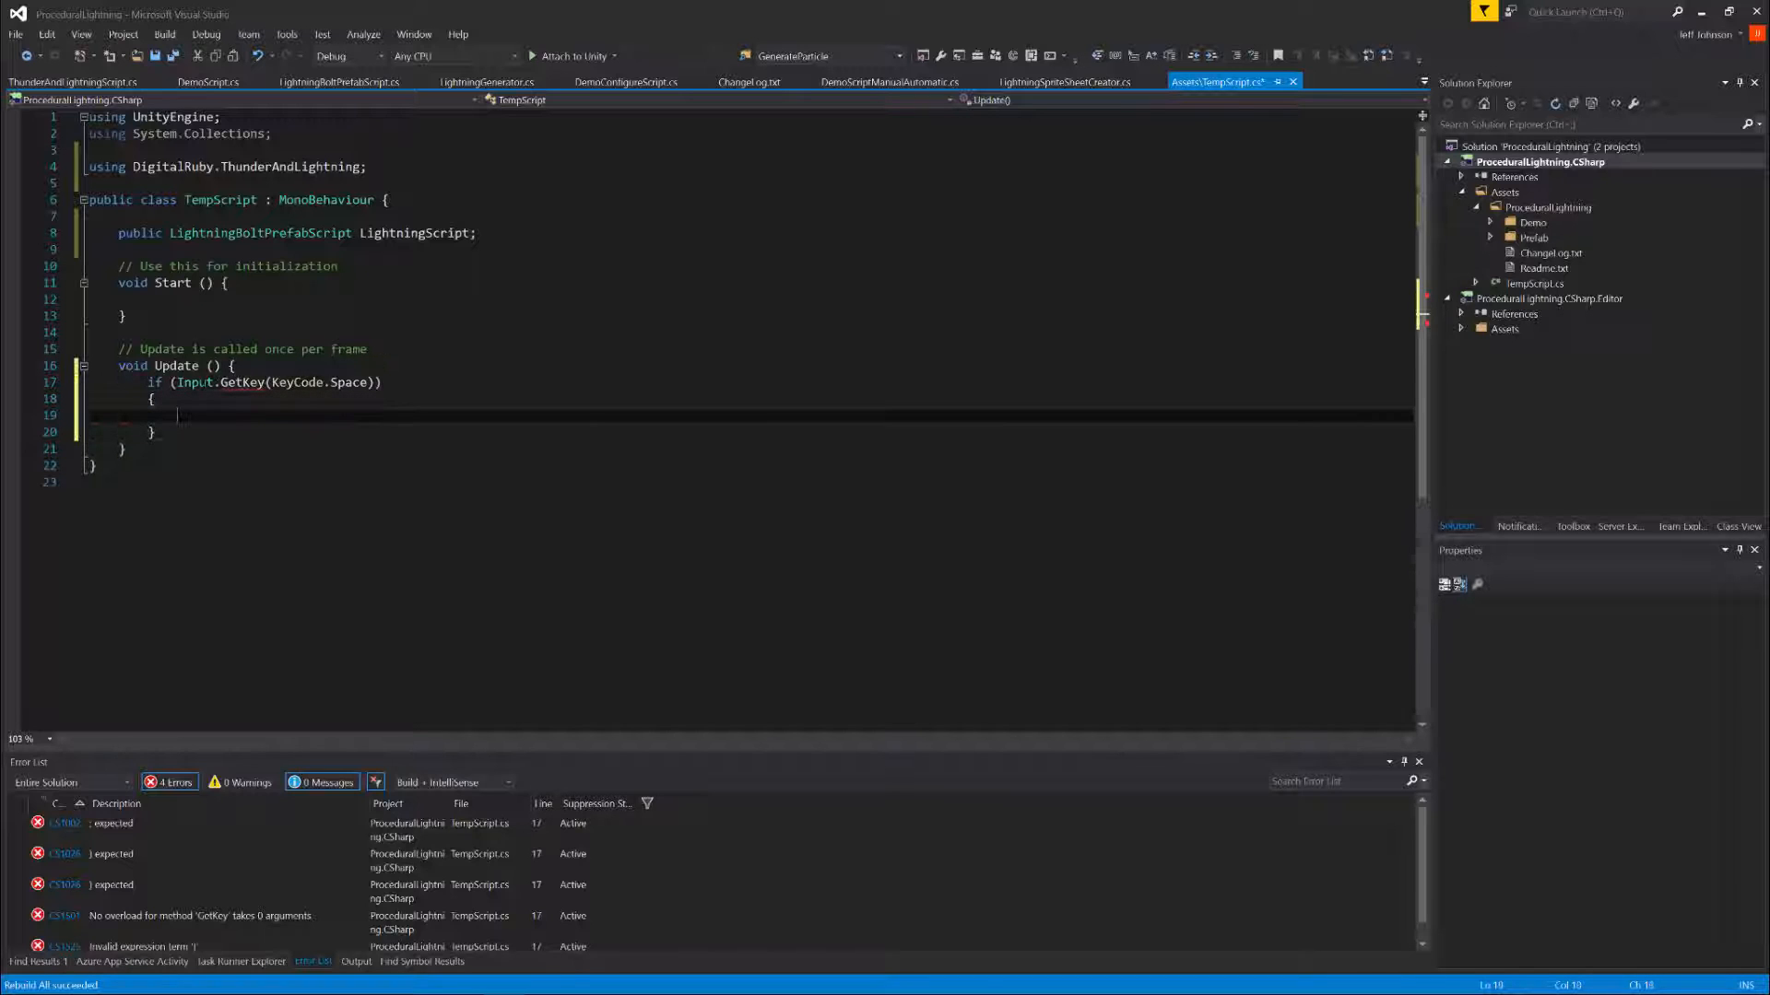
Call LightningScript.Trigger() inside the Space key if block and save TempScript
{"action": "type", "text": "LightningScript"}
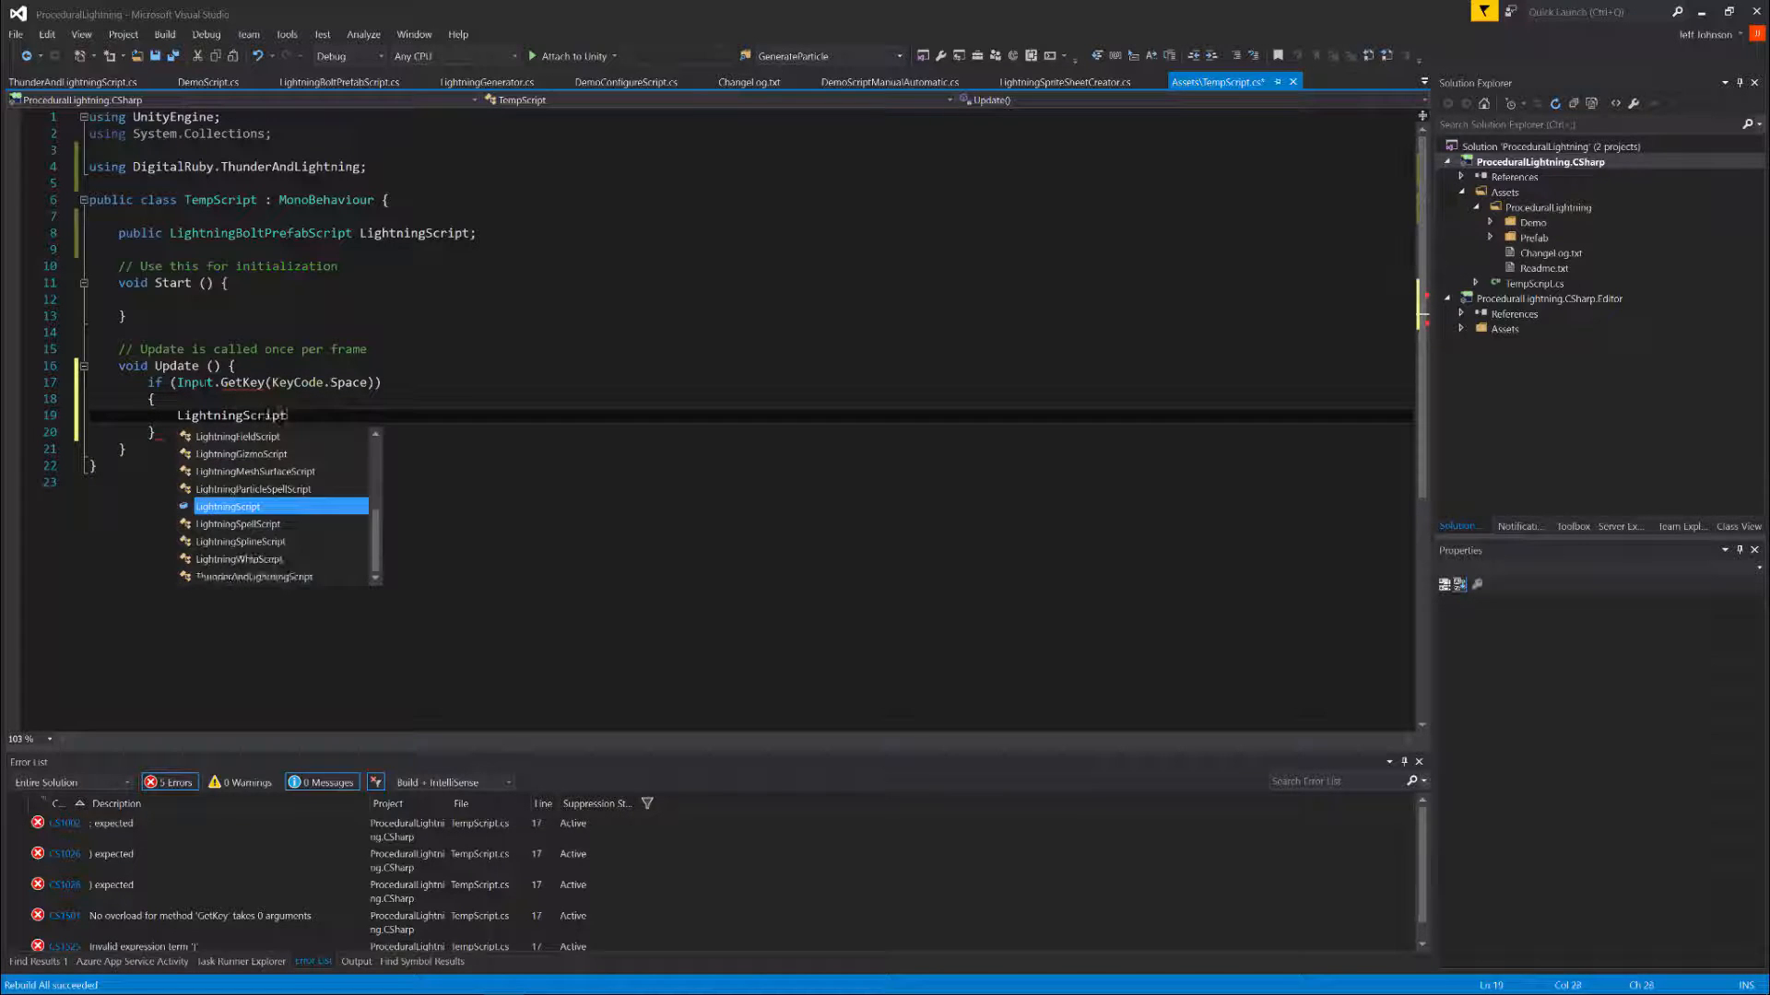
{"action": "type", "text": ".Trigger("}
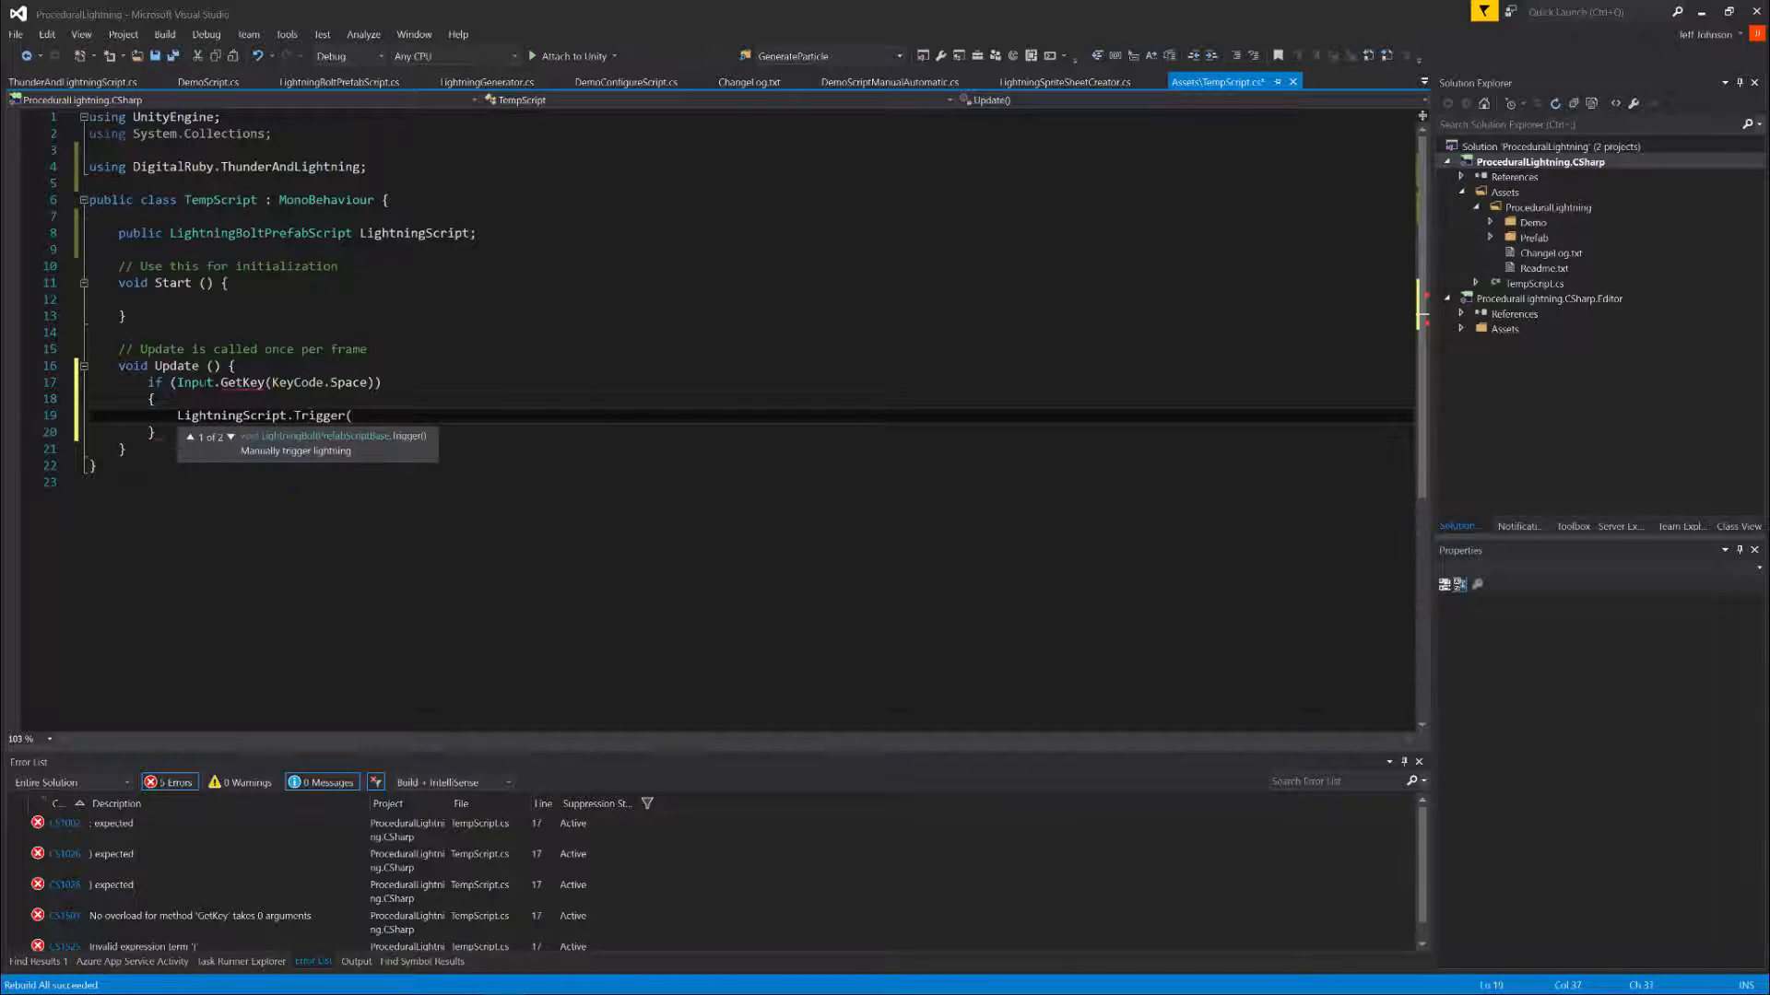
{"action": "type", "text": ");"}
{"action": "key", "text": "ctrl+s"}
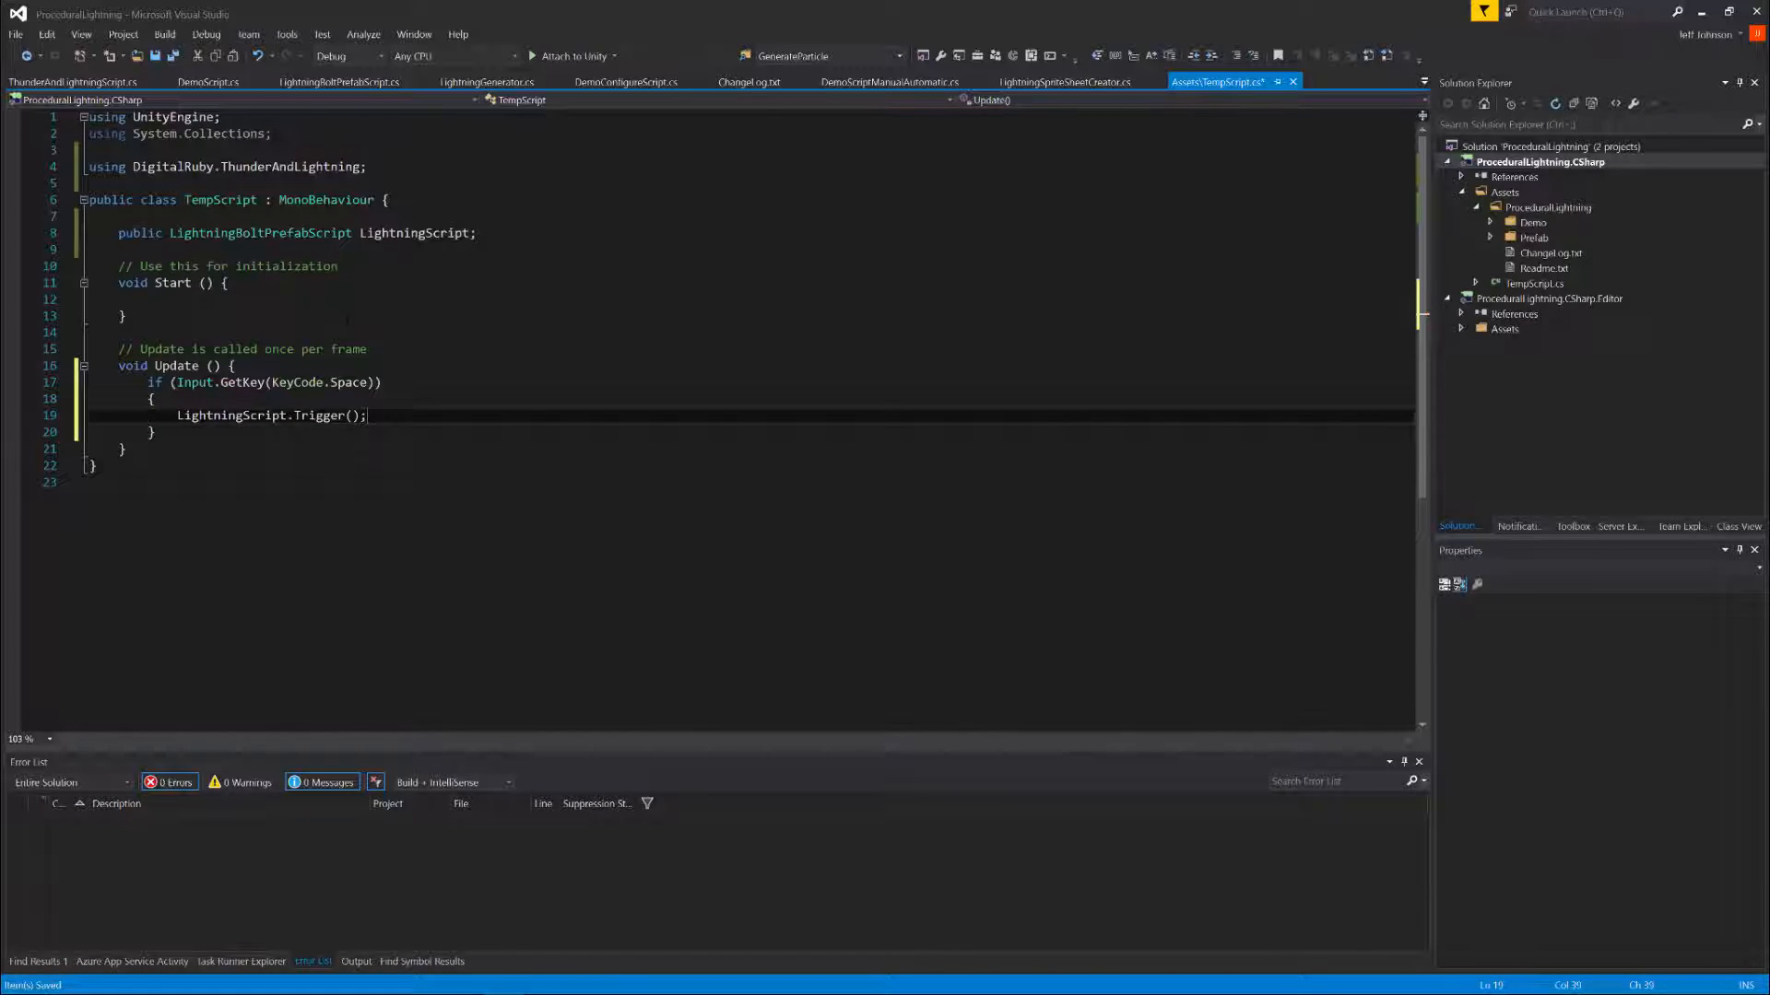
Retype the Trigger call's parentheses to view its overload with start and end vectors, keep the call without arguments and build the solution
{"action": "left_click", "coordinate": [347, 319]}
{"action": "left_click", "coordinate": [370, 415]}
{"action": "key", "text": "BackSpace"}
{"action": "key", "text": "BackSpace"}
{"action": "key", "text": "BackSpace"}
{"action": "type", "text": "("}
{"action": "key", "text": "Down"}
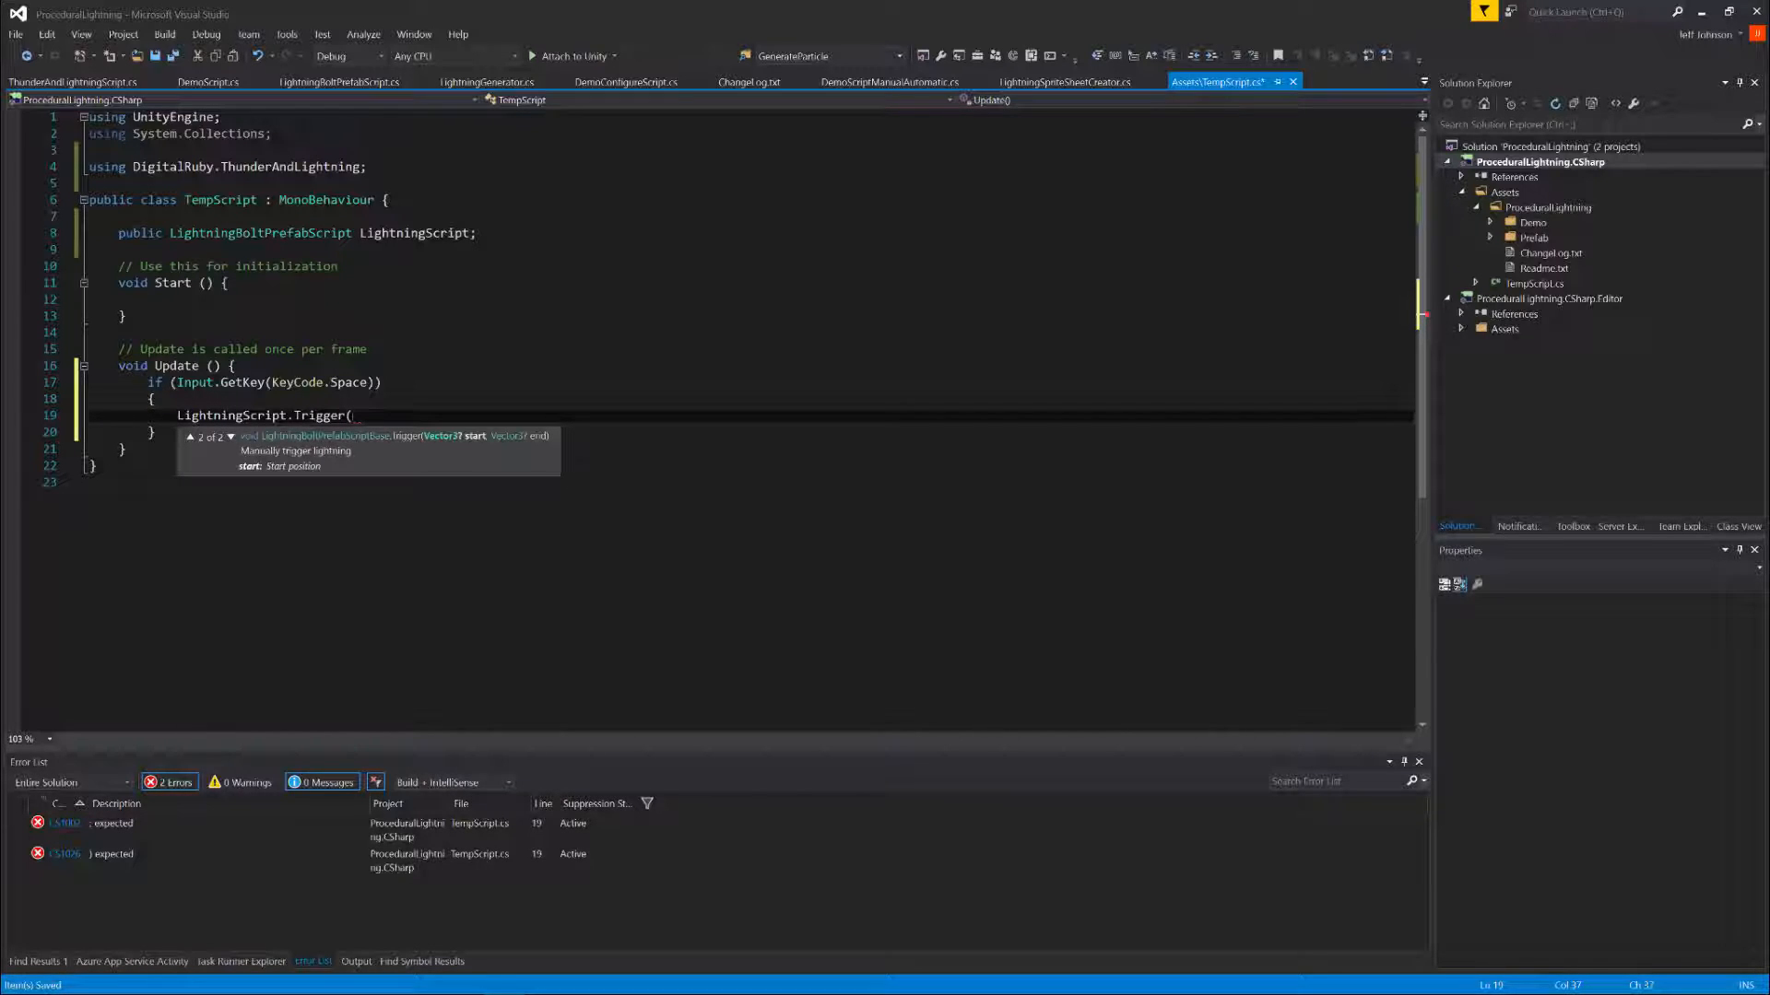
{"action": "type", "text": ");"}
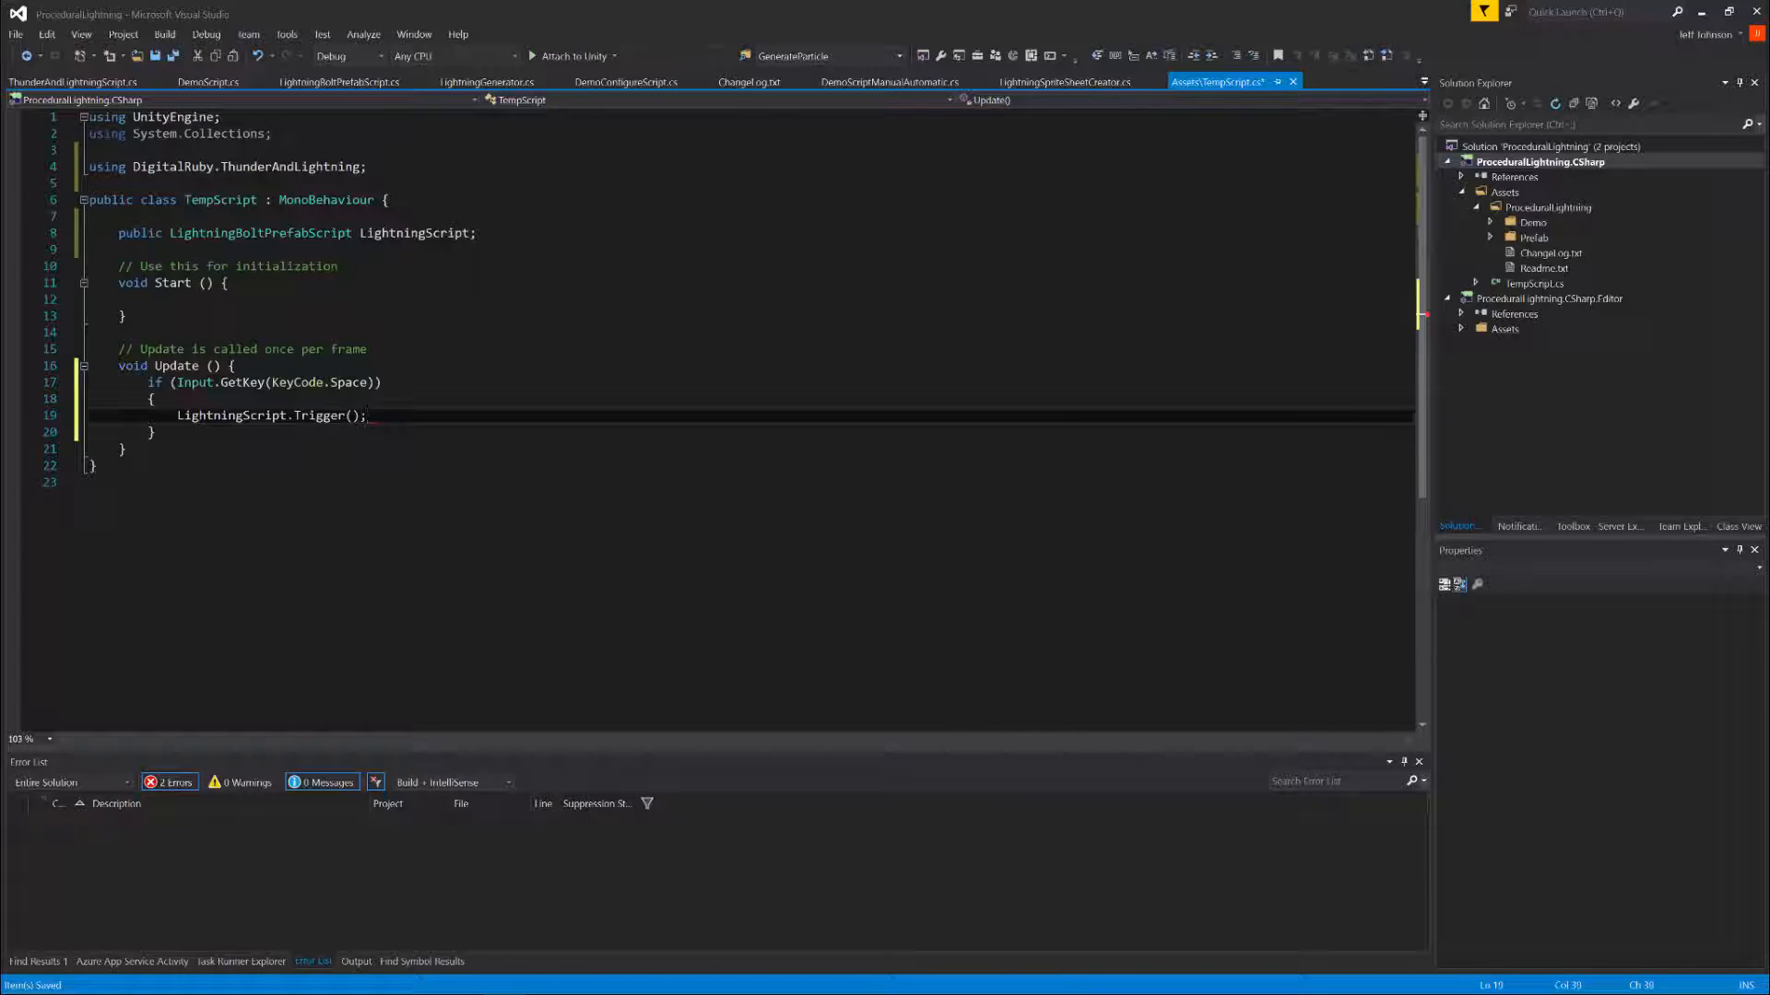
{"action": "key", "text": "ctrl+shift+b"}
Review the LightningScript field declaration, its Trigger call and the Space key condition in TempScript
{"action": "left_click_drag", "start_coordinate": [119, 234], "coordinate": [477, 233]}
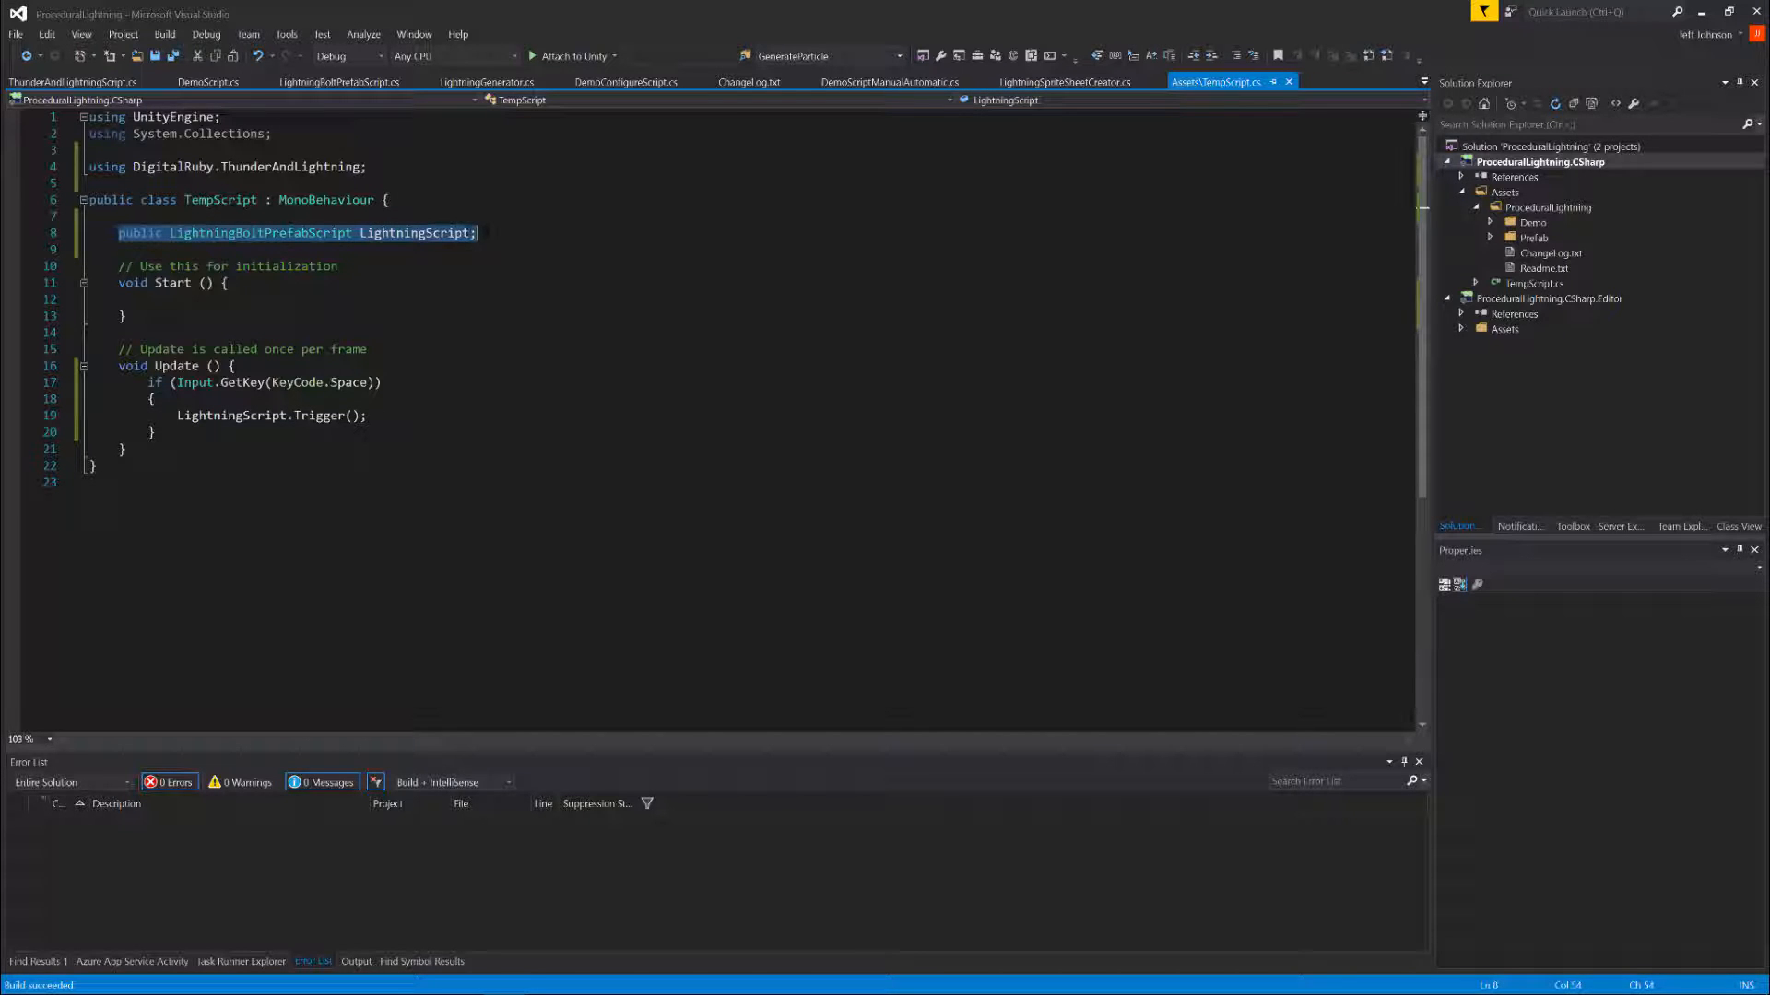
{"action": "key", "text": "Left"}
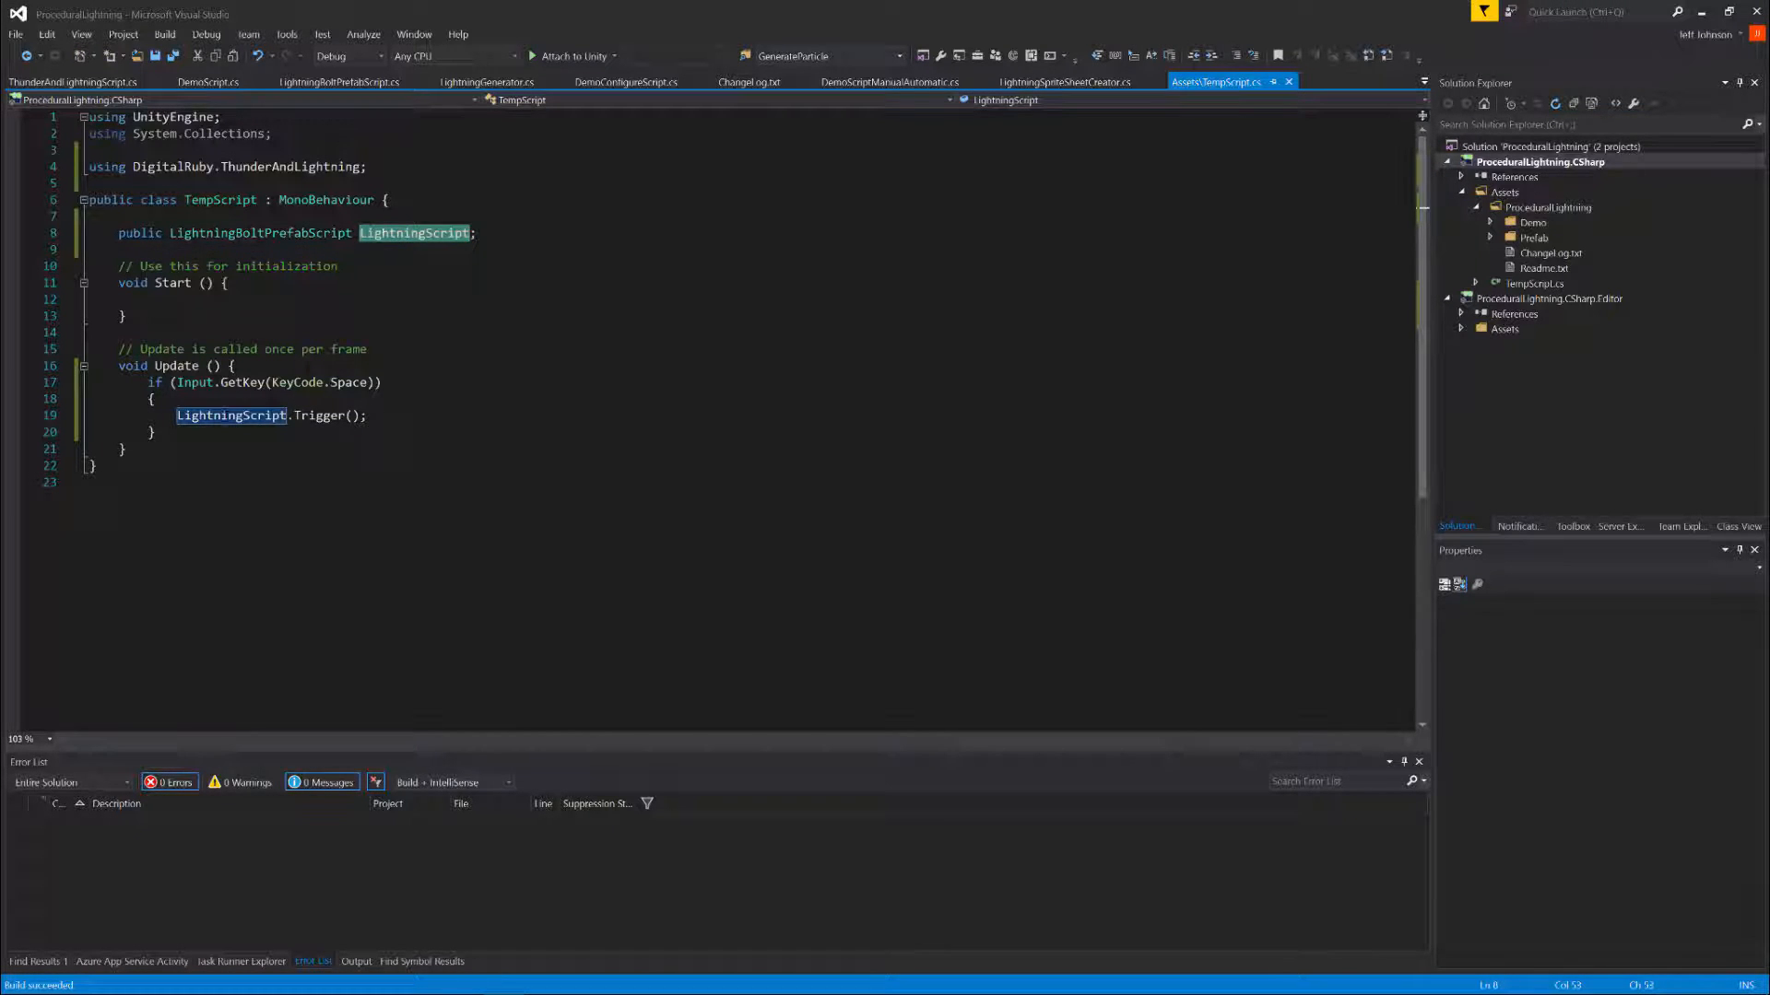
{"action": "double_click", "coordinate": [225, 417]}
{"action": "left_click", "coordinate": [295, 415]}
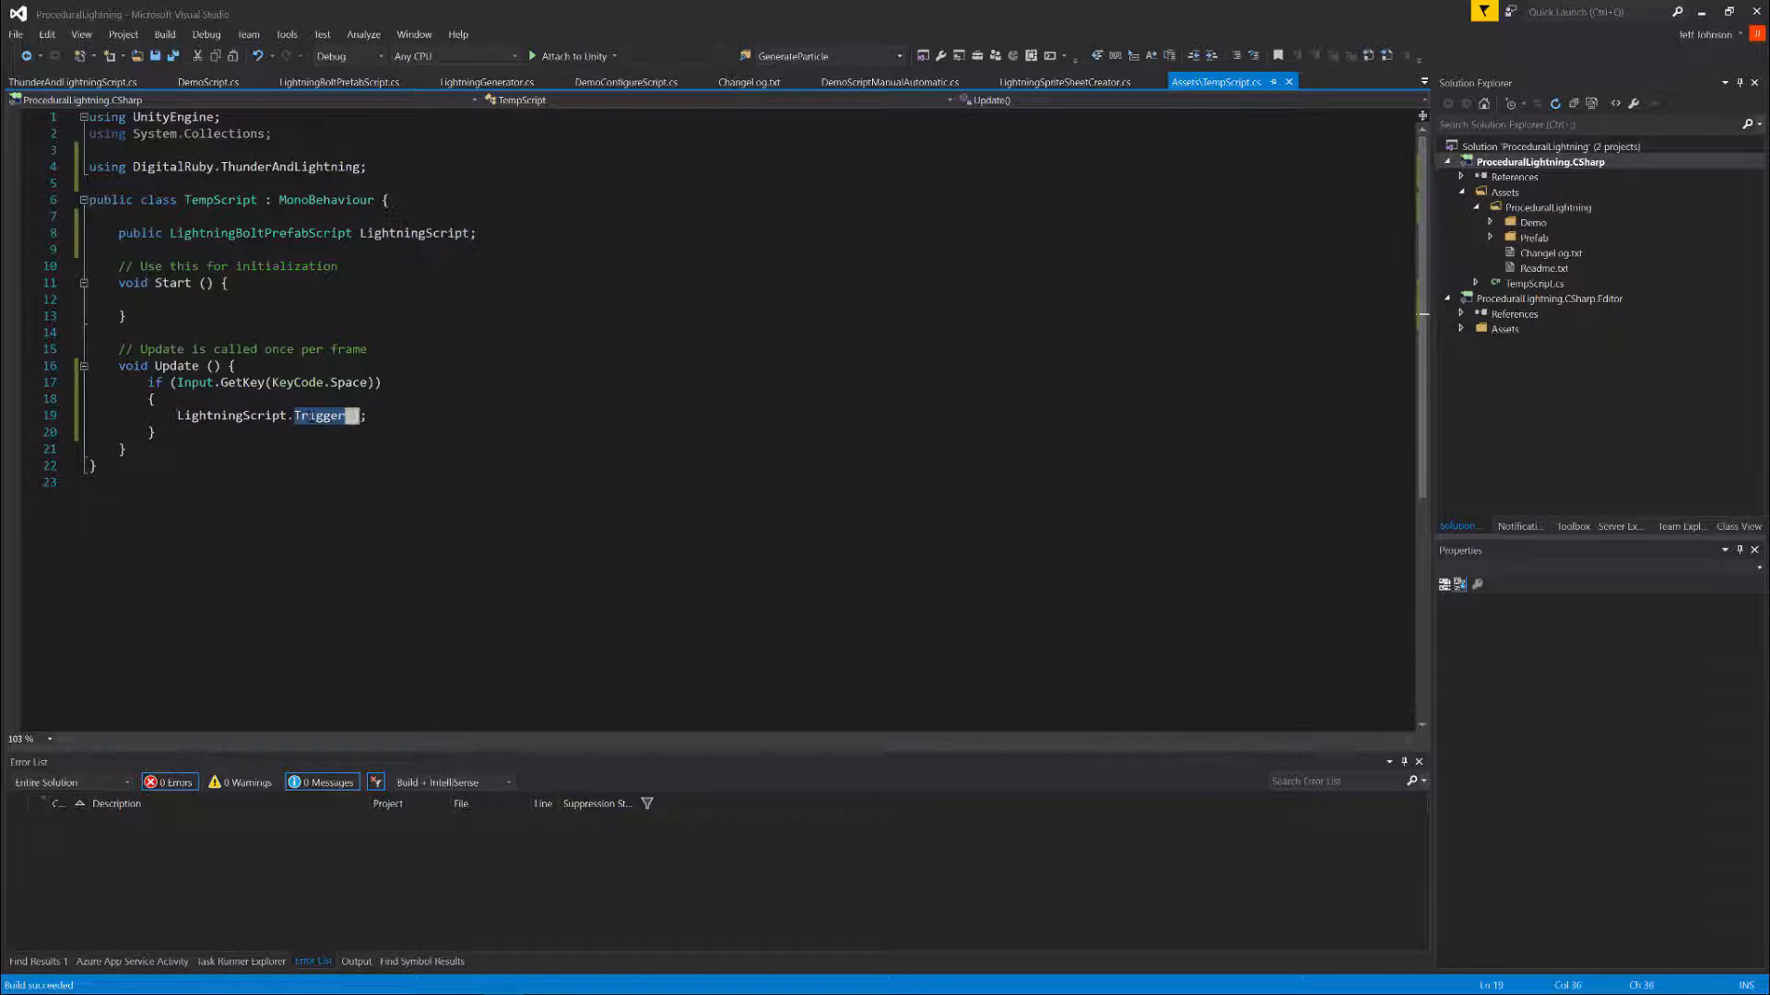
{"action": "left_click_drag", "start_coordinate": [176, 382], "coordinate": [381, 383]}
{"action": "left_click", "coordinate": [129, 332]}
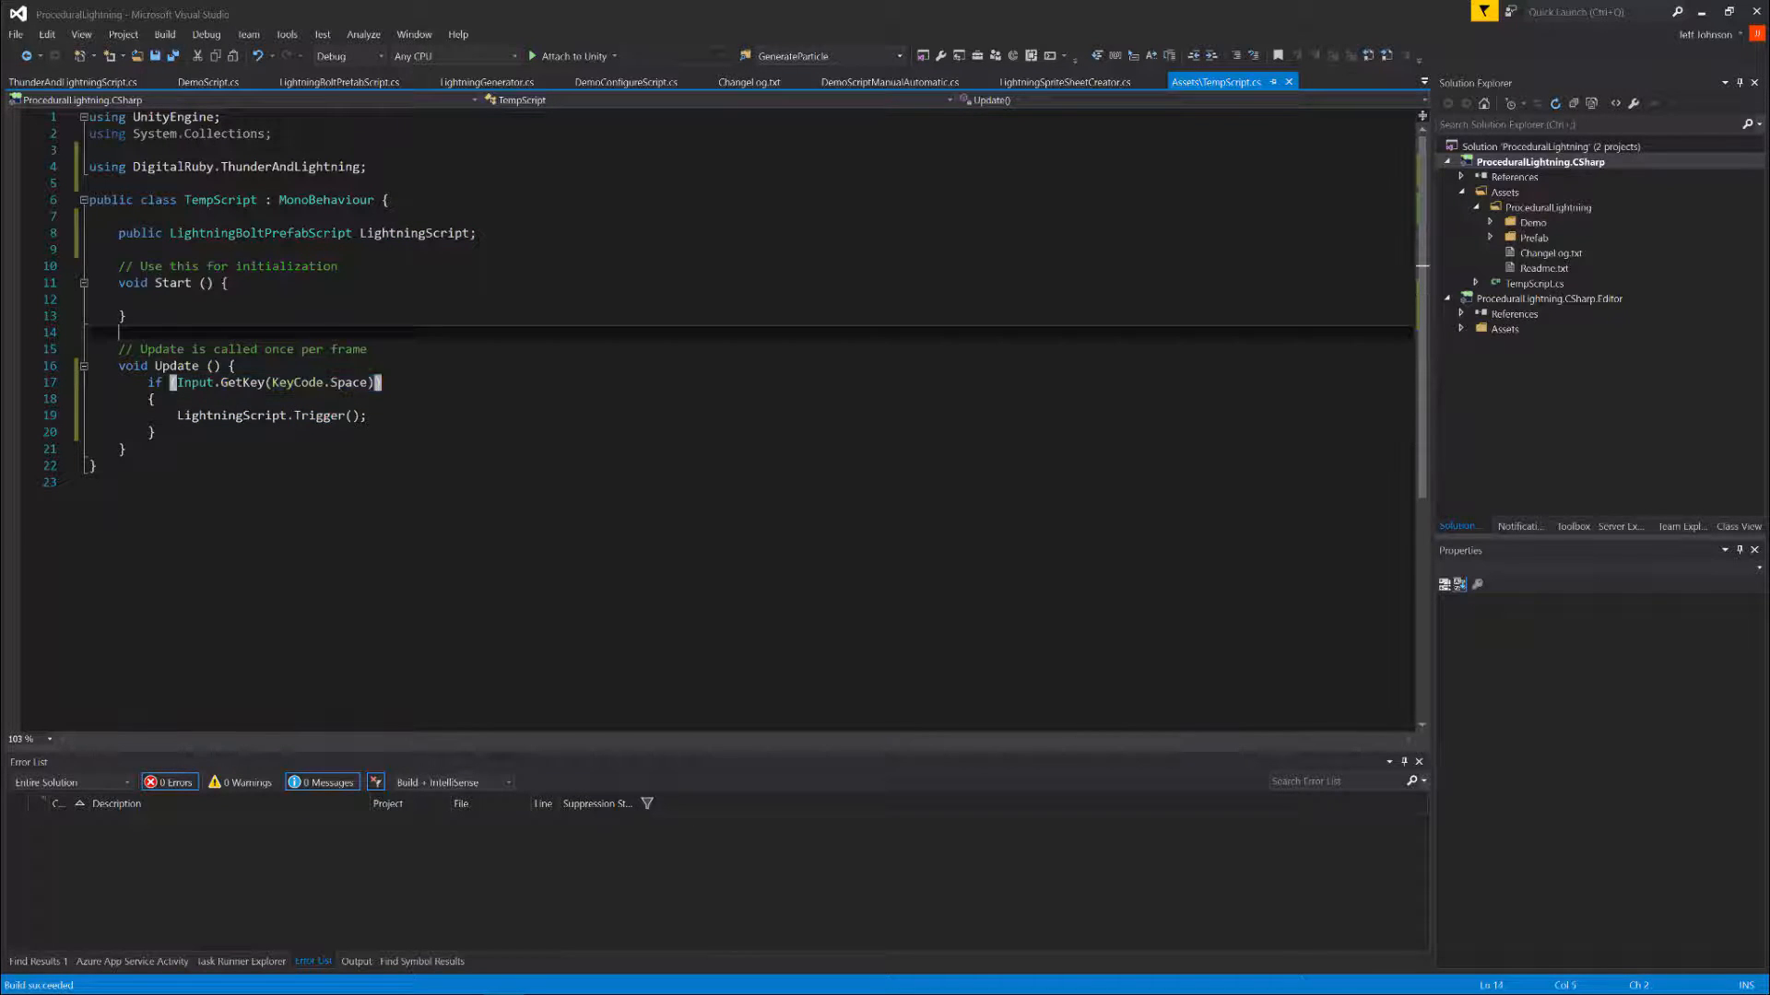
Switch to Unity, play the scene to test the manually triggered lightning and stop playback
{"action": "left_click", "coordinate": [543, 979]}
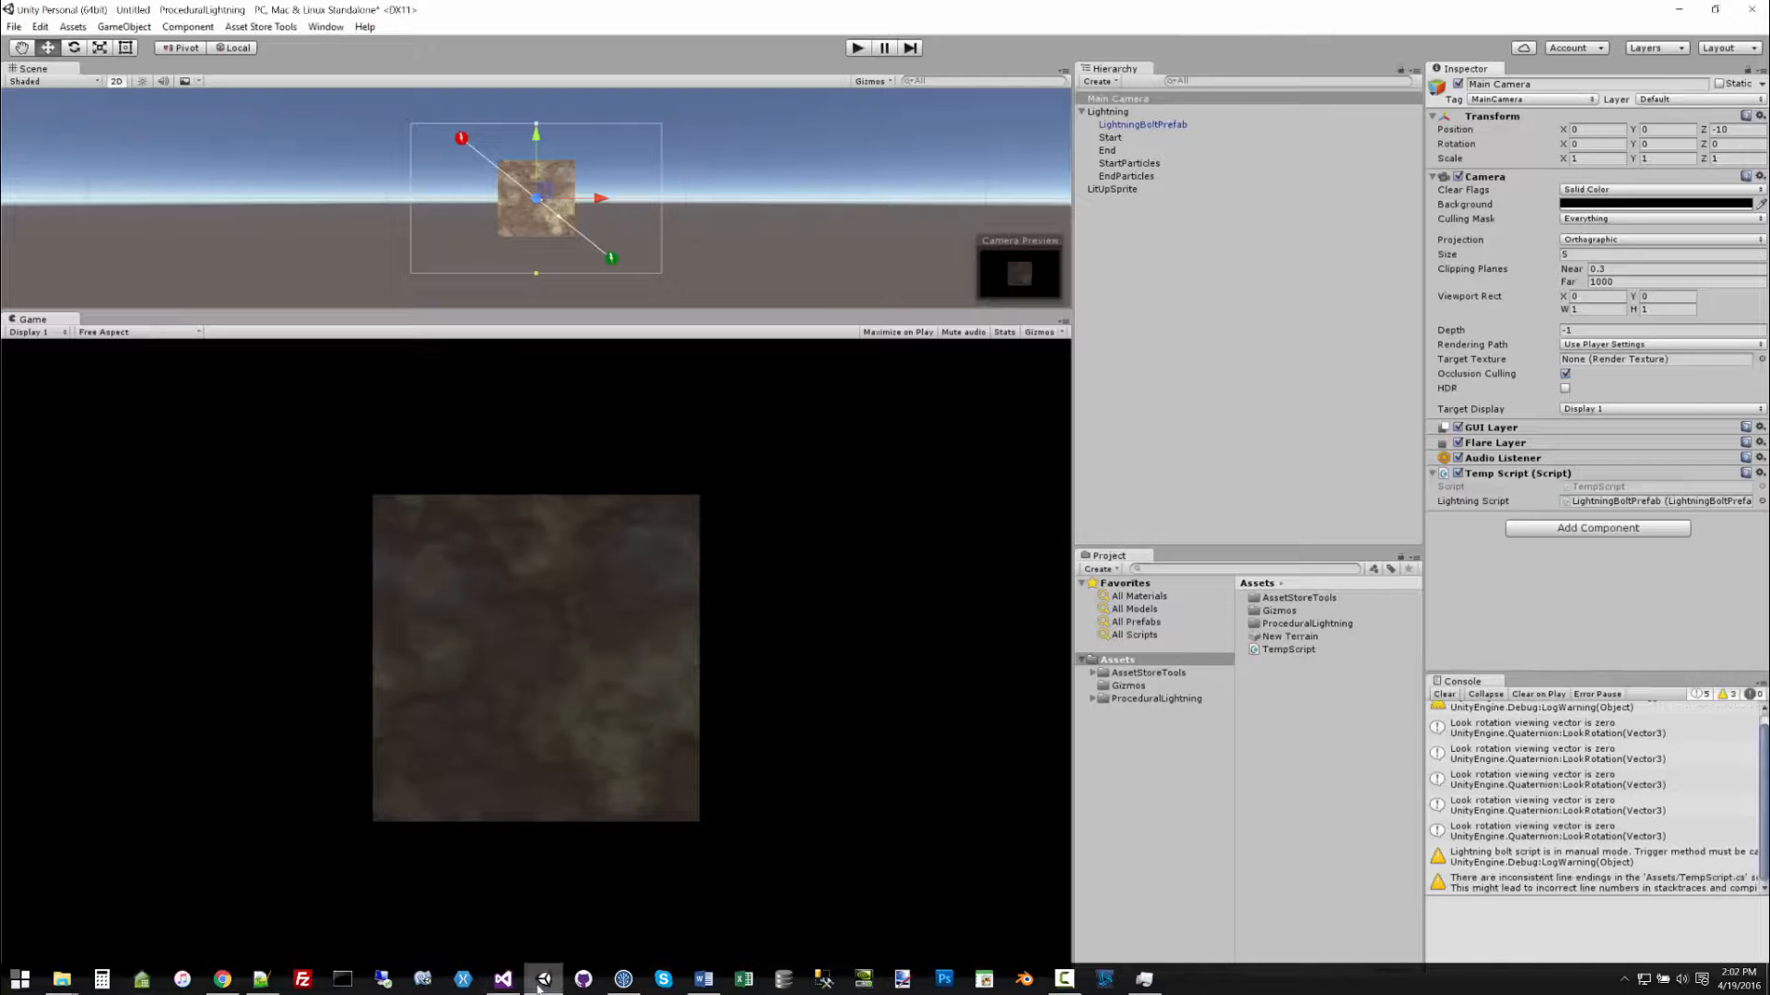
{"action": "left_click", "coordinate": [856, 48]}
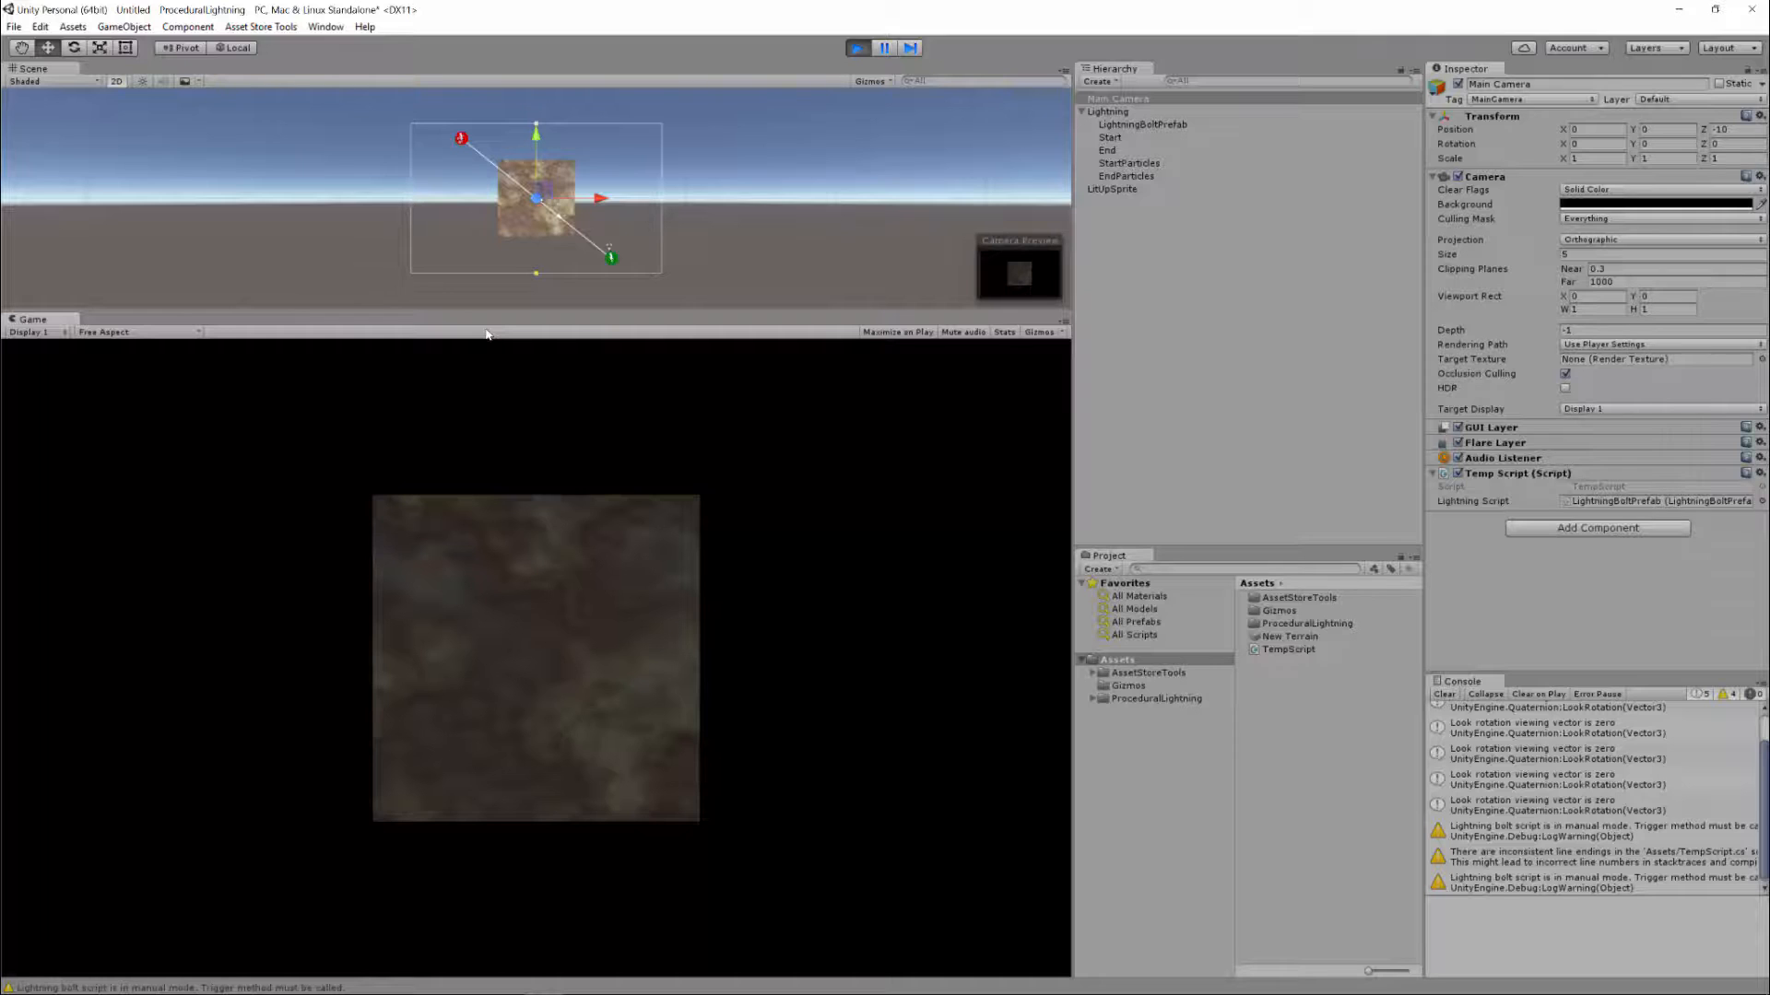
{"action": "left_click", "coordinate": [858, 47]}
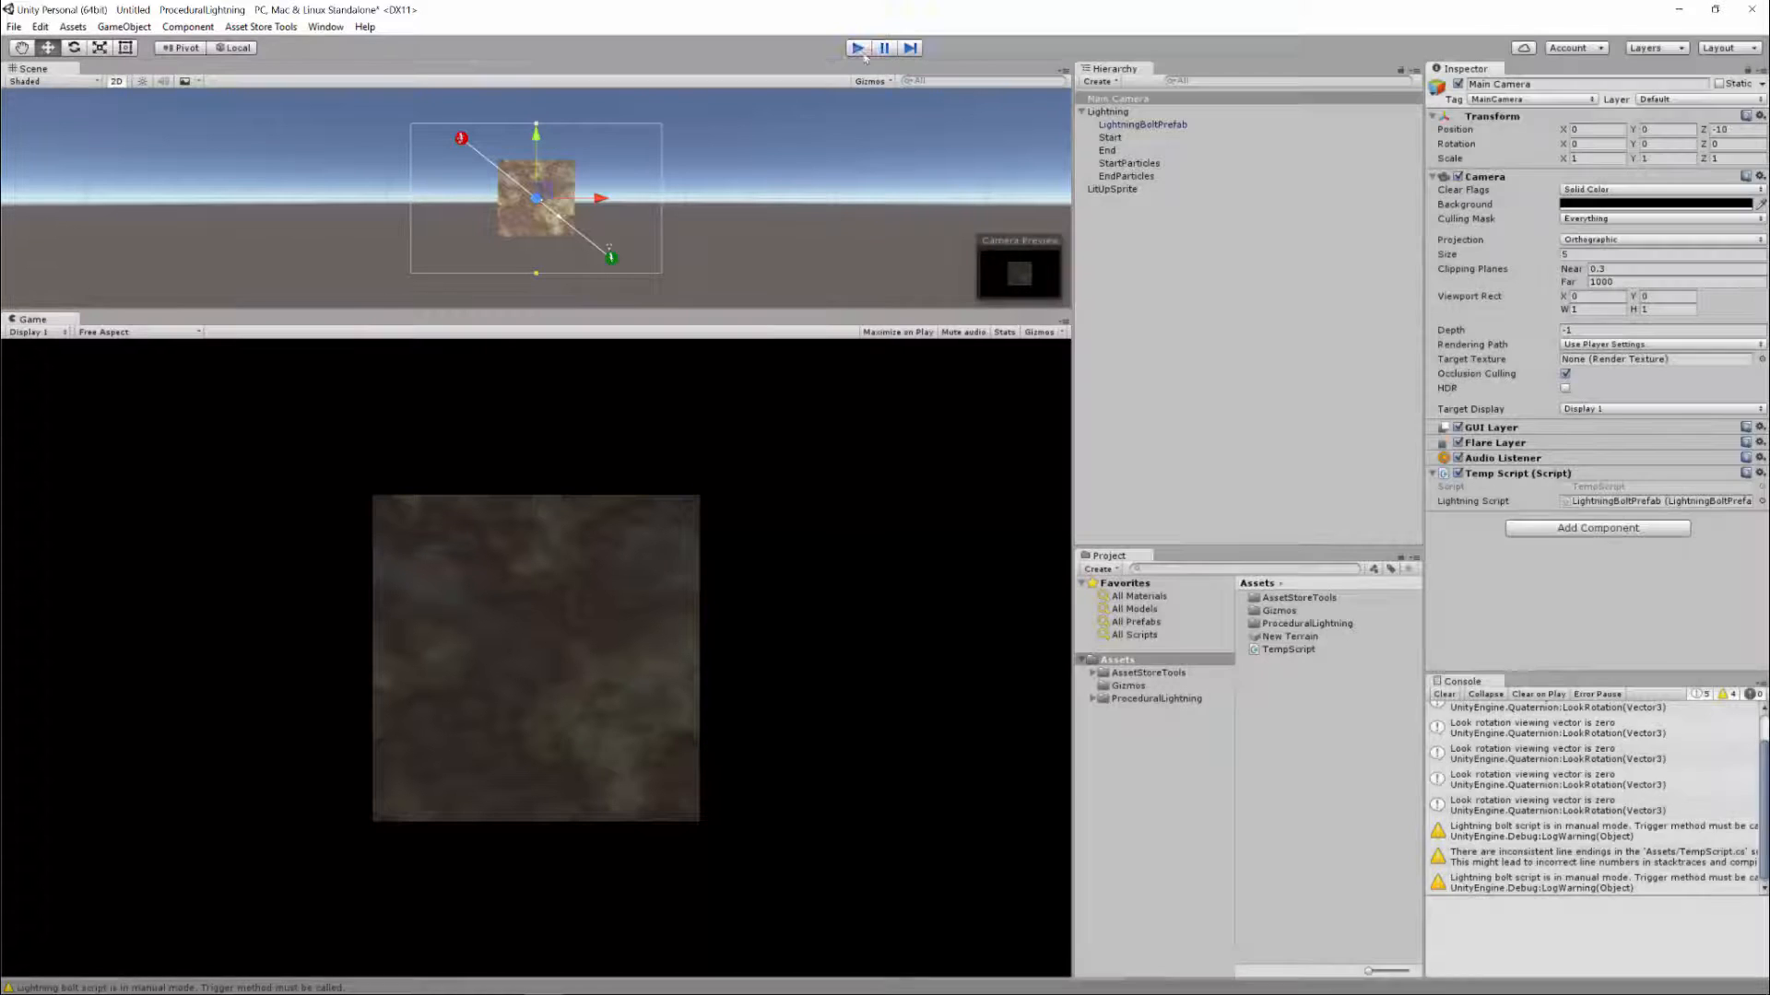
Select LightningBoltPrefab and examine its spawn, appearance, light and trigger settings
{"action": "left_click", "coordinate": [1109, 126]}
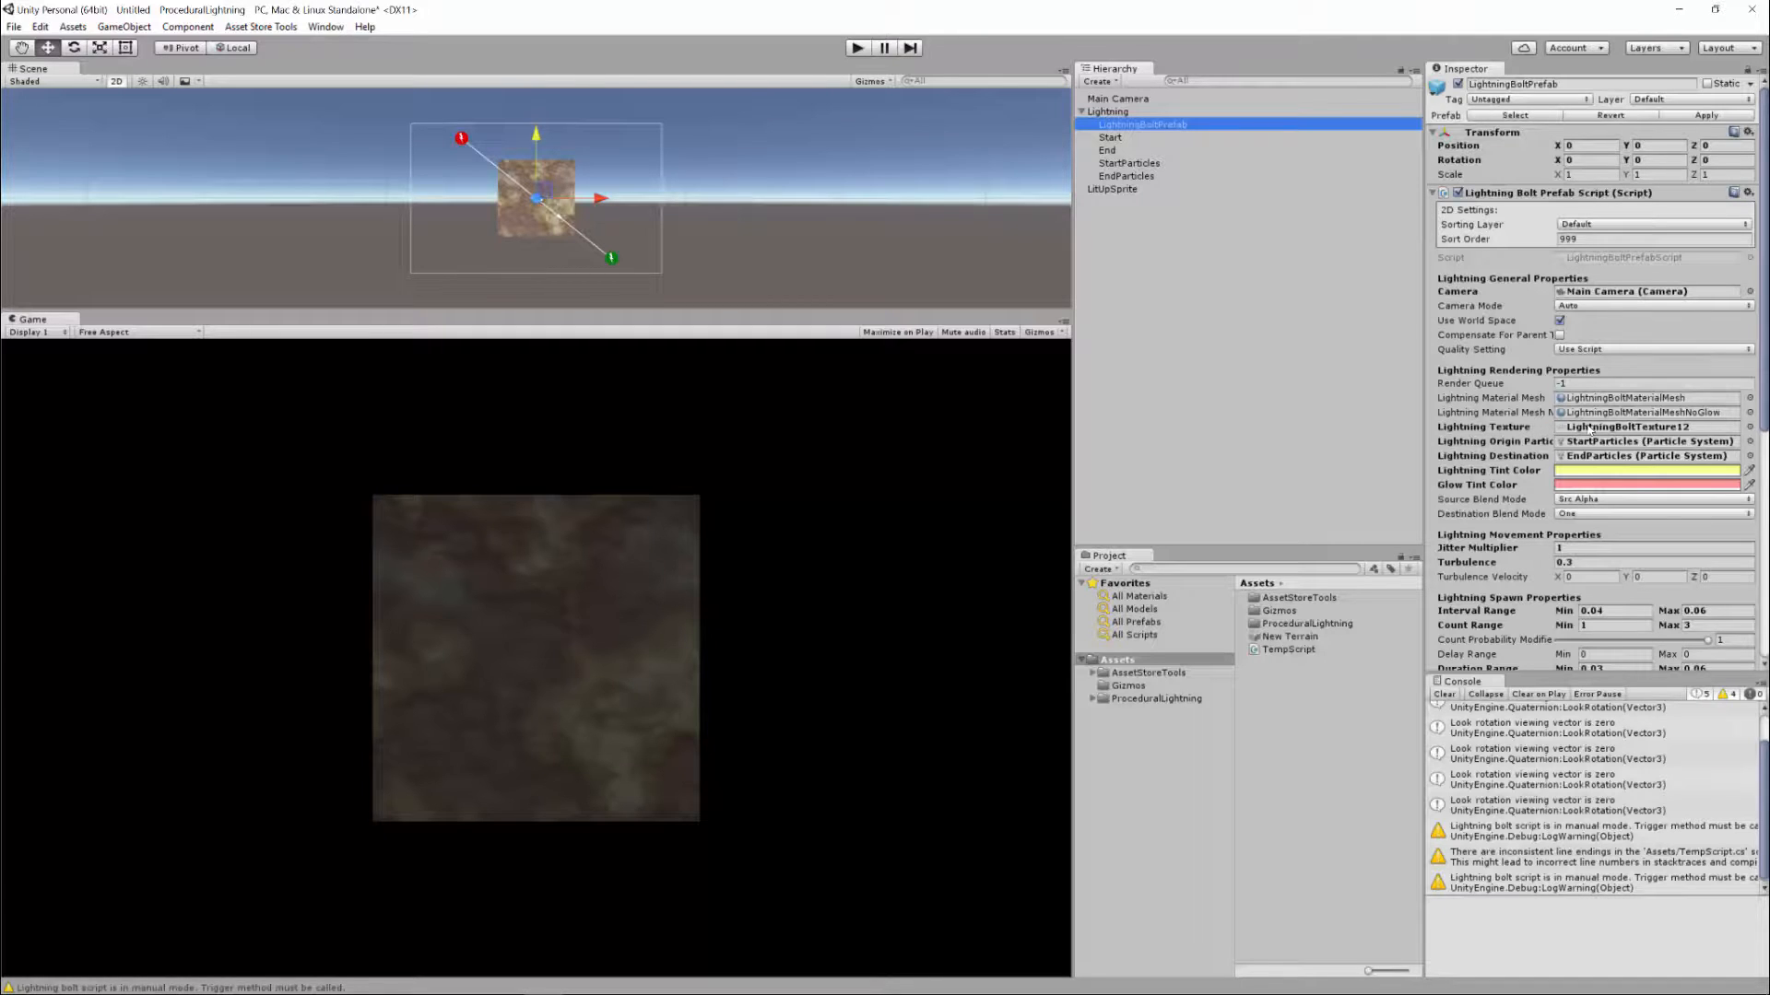
{"action": "scroll", "coordinate": [1474, 447], "scroll_direction": "down", "scroll_amount": 5}
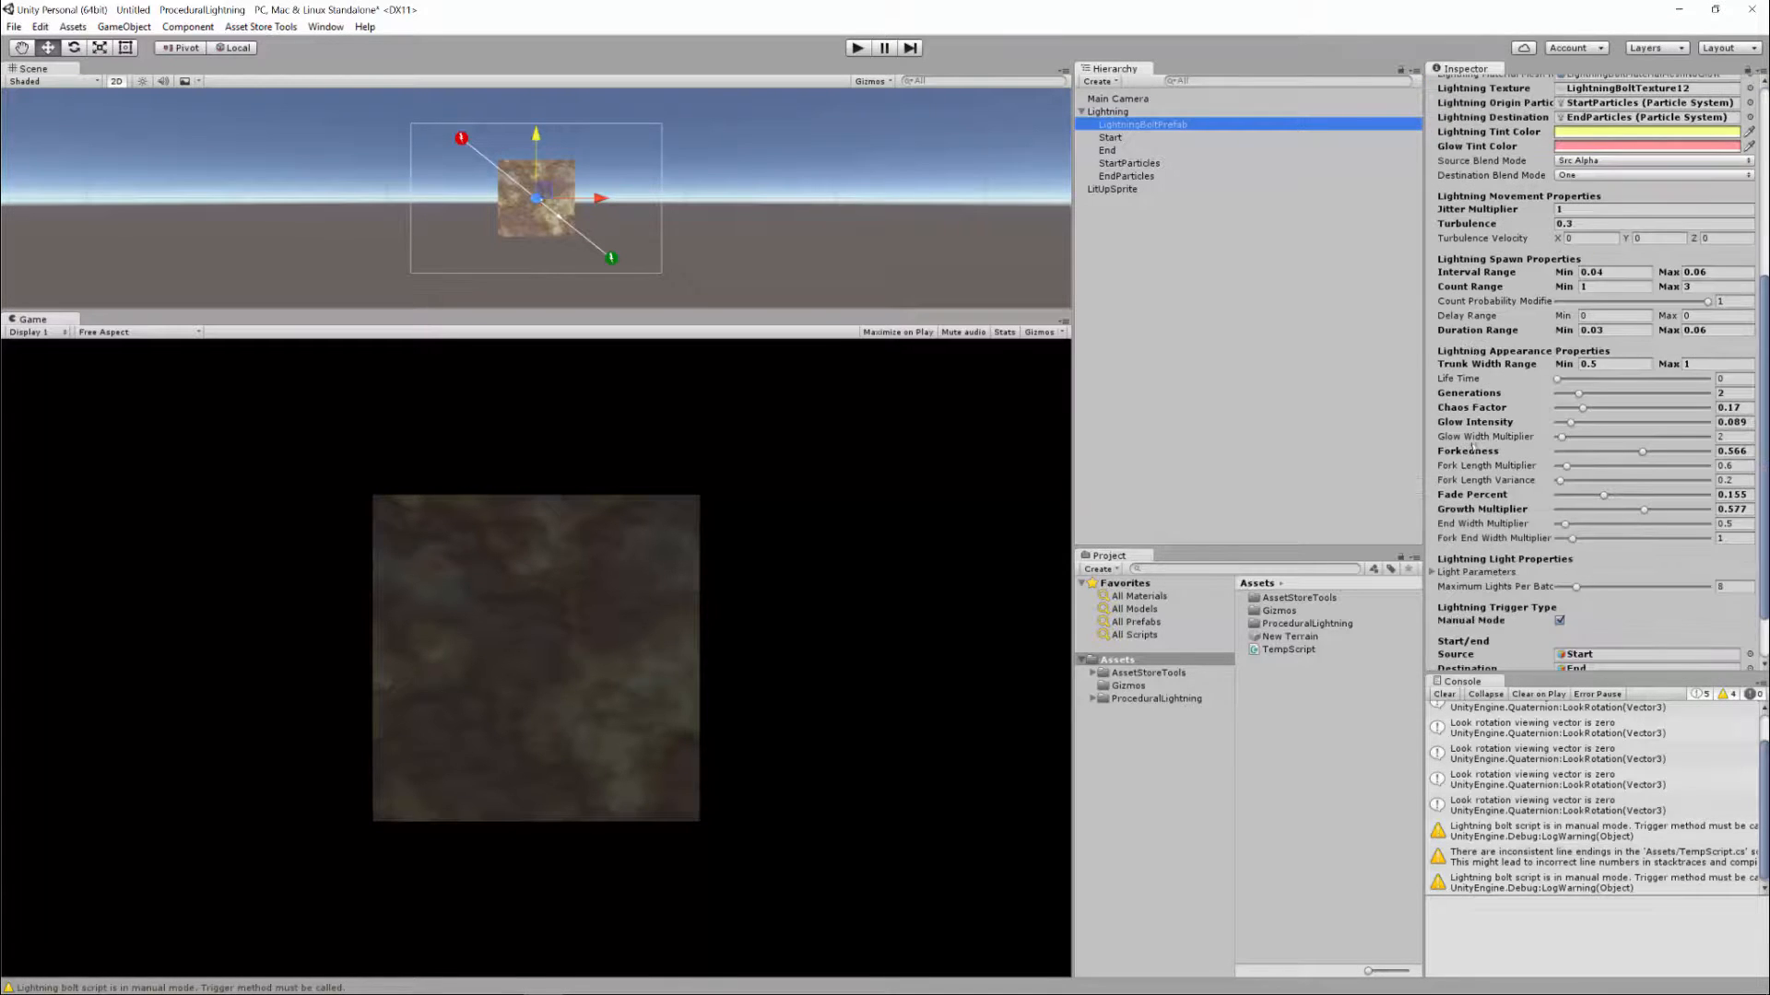
{"action": "scroll", "coordinate": [1471, 447], "scroll_direction": "down", "scroll_amount": 1}
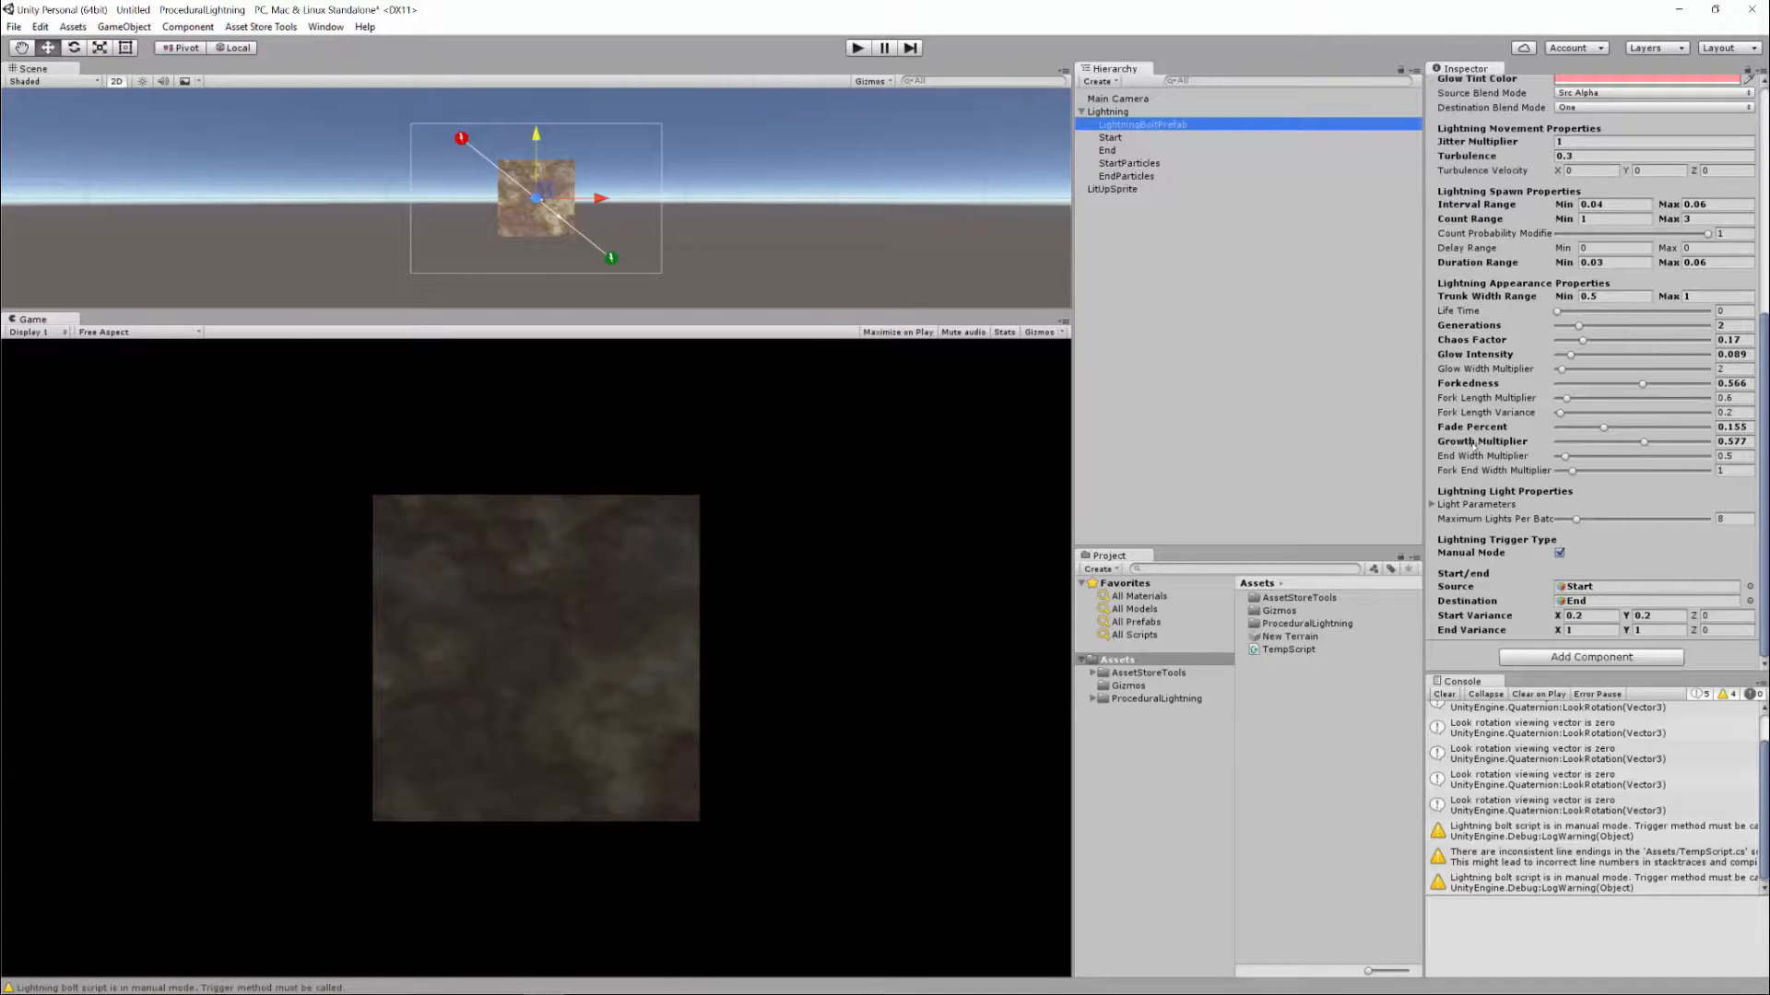
{"action": "scroll", "coordinate": [1472, 444], "scroll_direction": "up", "scroll_amount": 6}
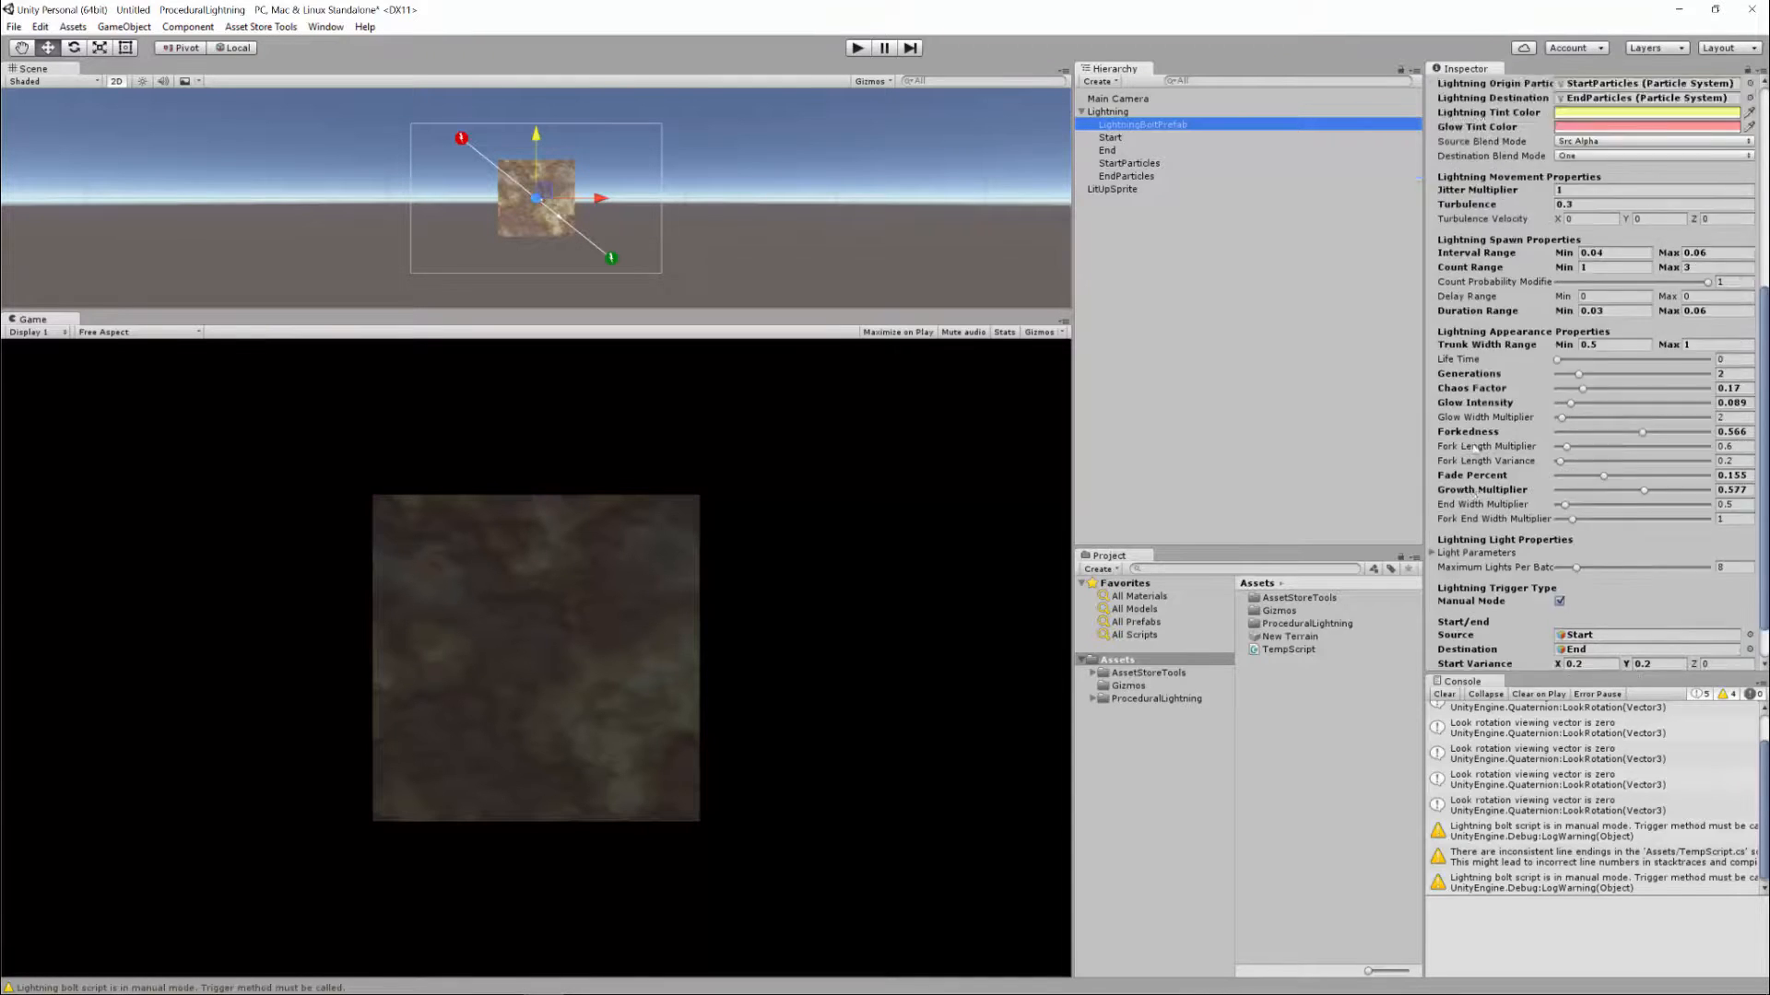